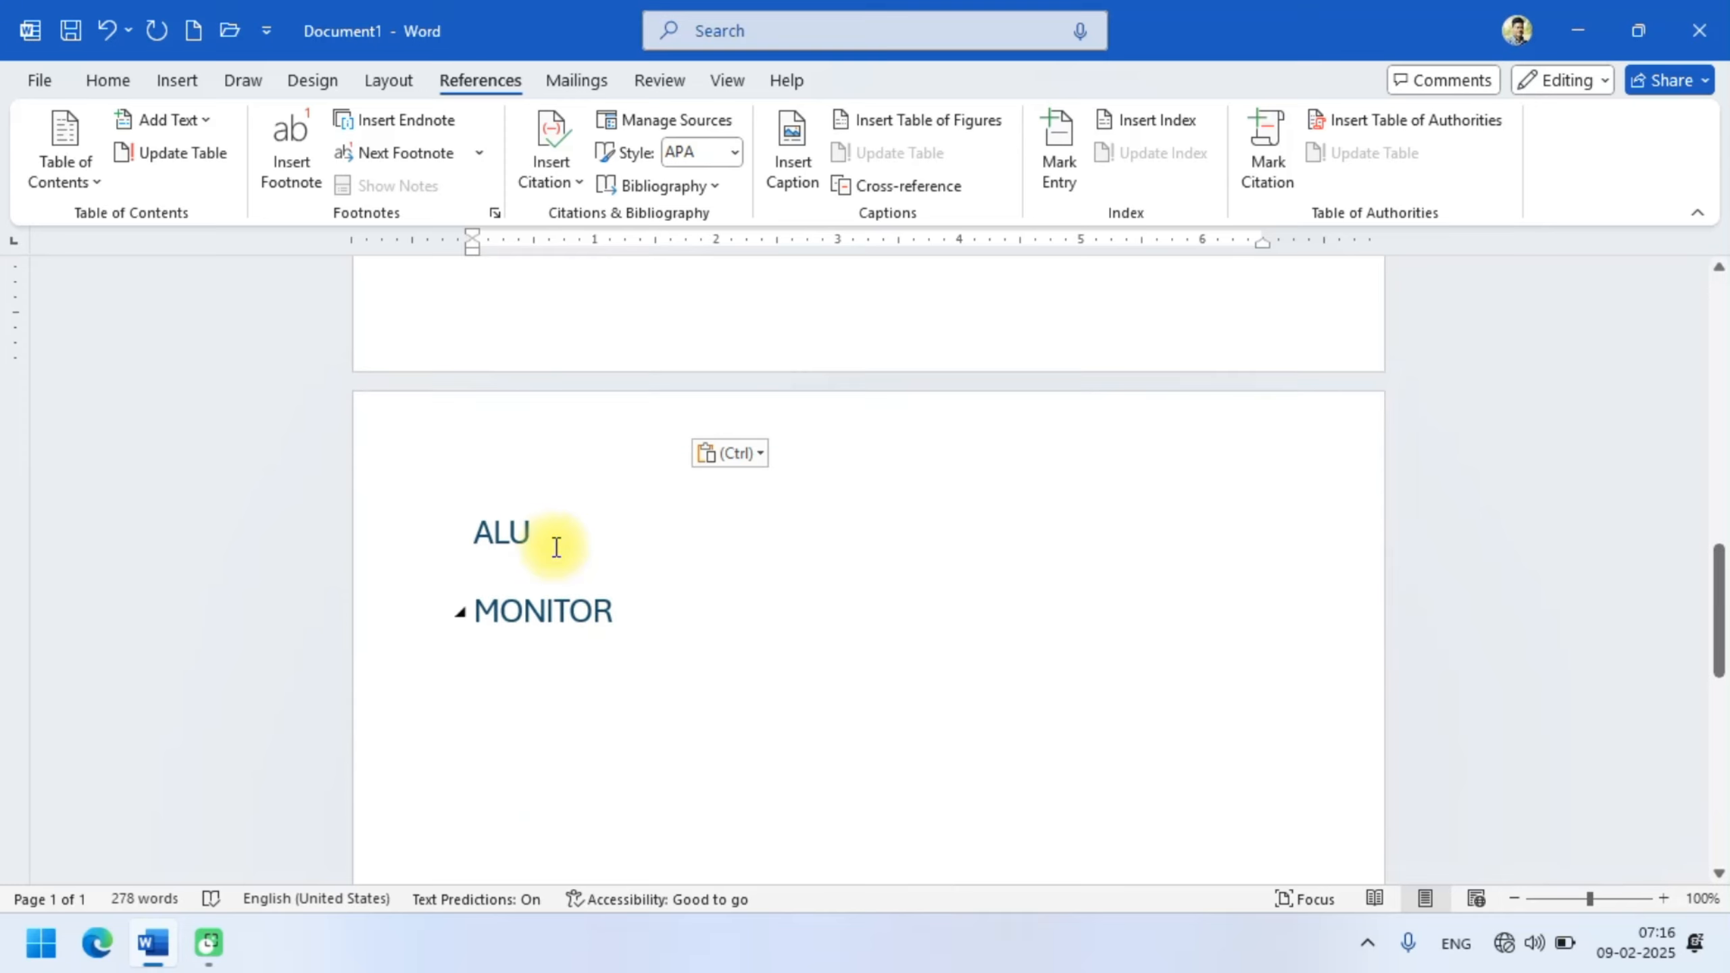
- Paste the copied "Video provides a powerful way" paragraph beneath both the ALU heading and the MONITOR heading
left_click(552, 545)
key("Return")
type("Video provides a powerful way to help you prove your point. When you click Online Video, you can paste in the embed code for the video you want to add. You can also type a keyword to search online for the video that best fits your document. To make your document look professionally produced, Word provides header, footer, cover page, and text box designs that complement each other.")
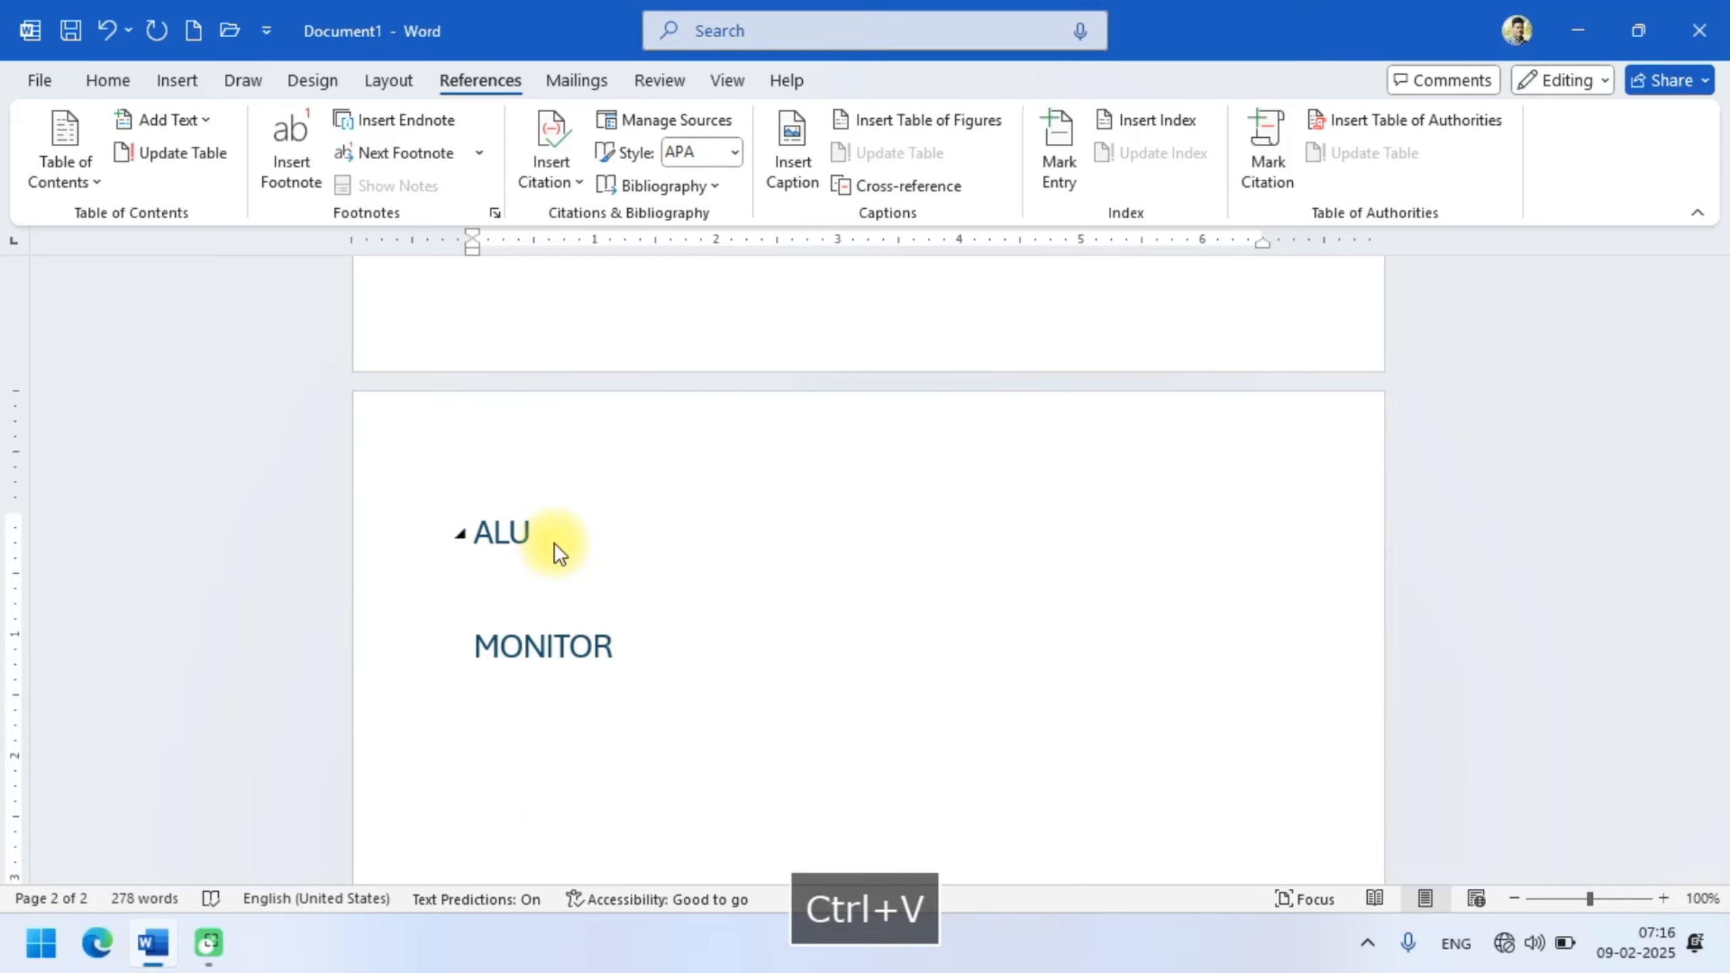
scroll(579, 579, "down", 2)
left_click(633, 617)
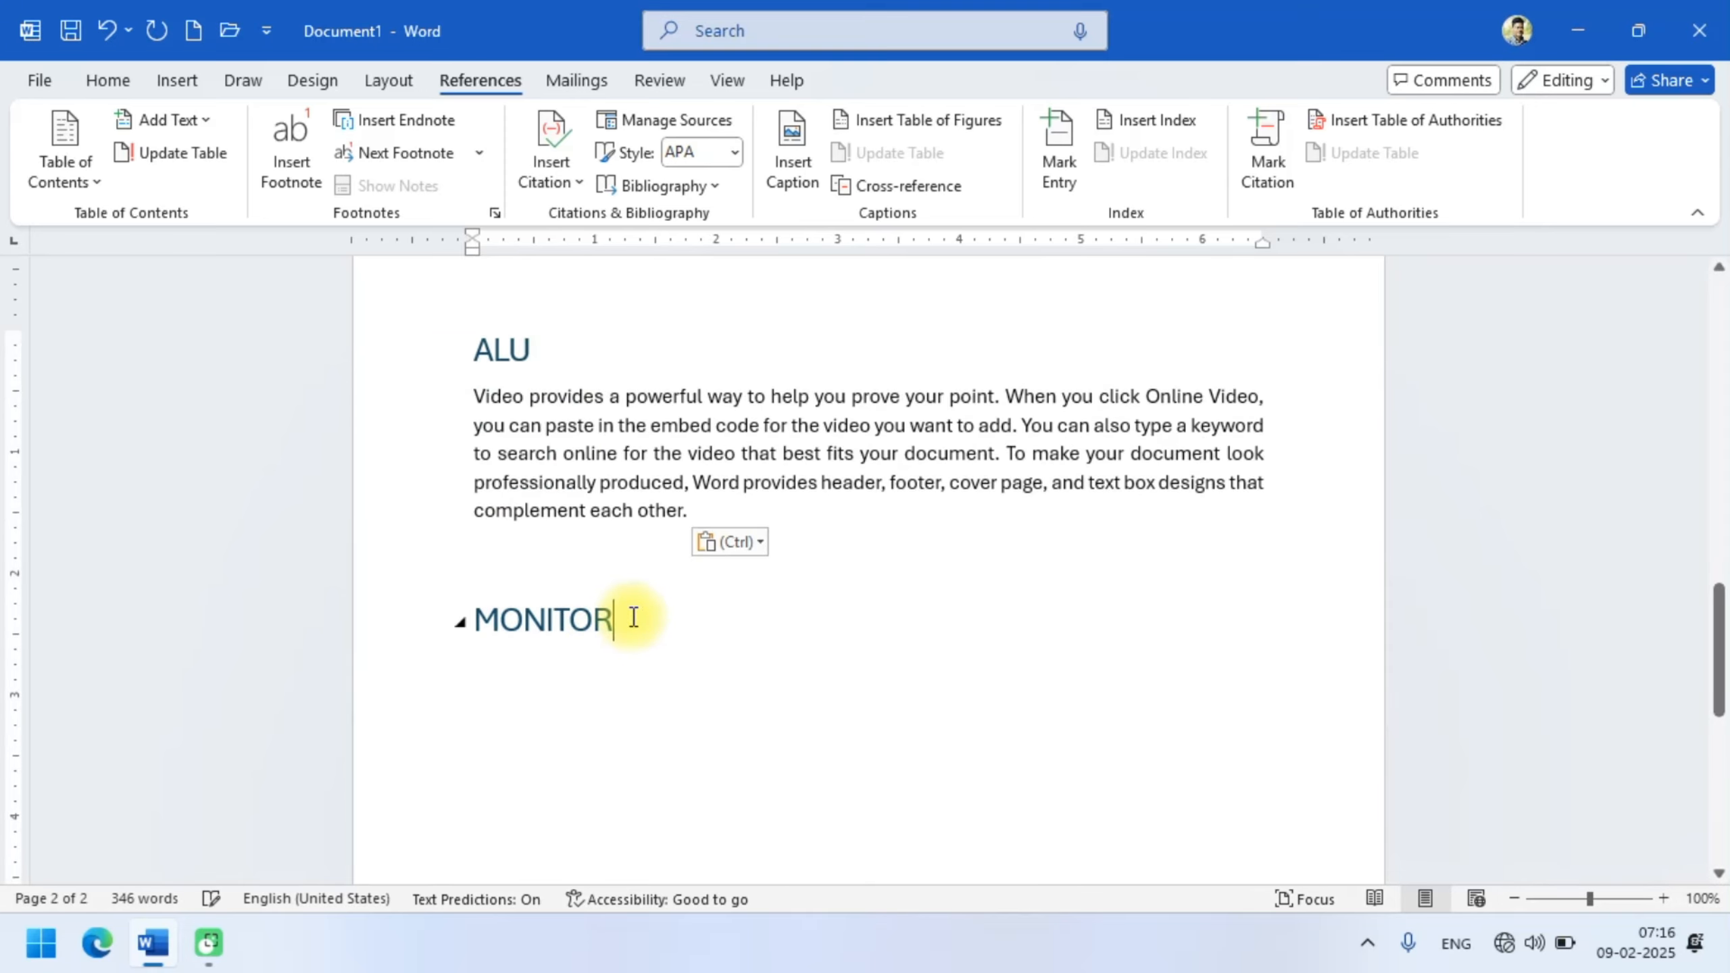
key("Return")
type("Video provides a powerful way to help you prove your point. When you click Online Video, you can paste in the embed code for the video you want to add. You can also type a keyword to search online for the video that best fits your document. To make your document look professionally produced, Word provides header, footer, cover page, and text box designs that complement each other.")
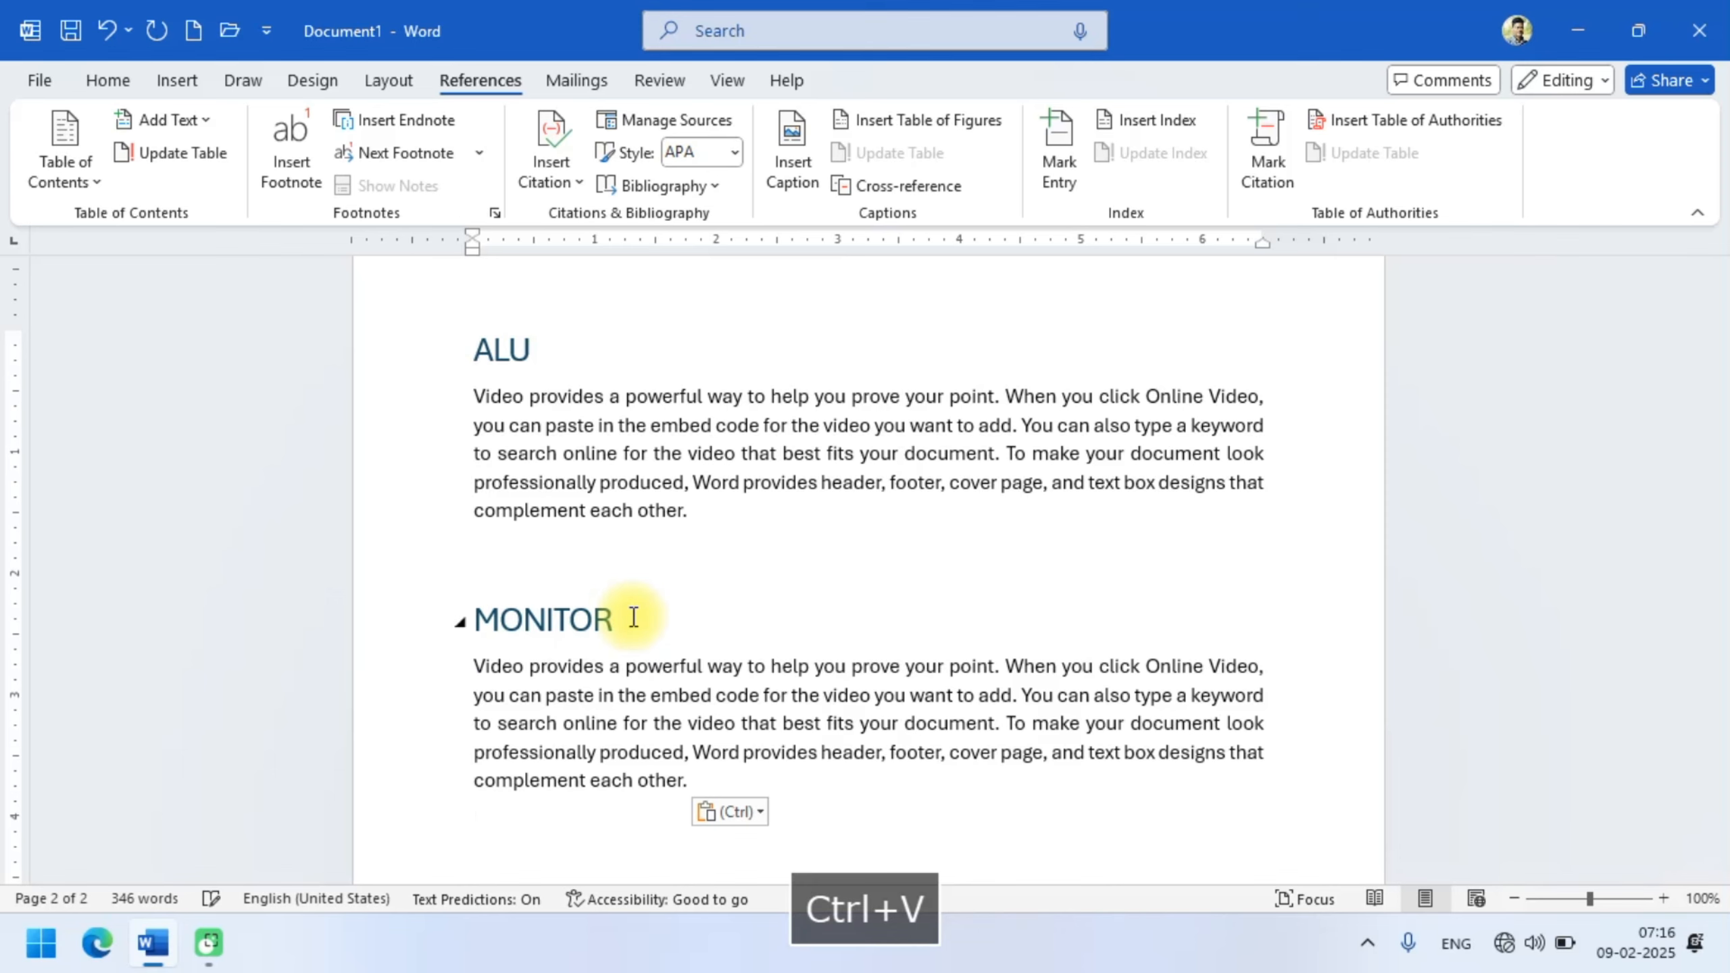
- Insert a page break before the COMPUTER heading so that a blank page precedes it
scroll(617, 611, "down", 5)
scroll(629, 611, "up", 18)
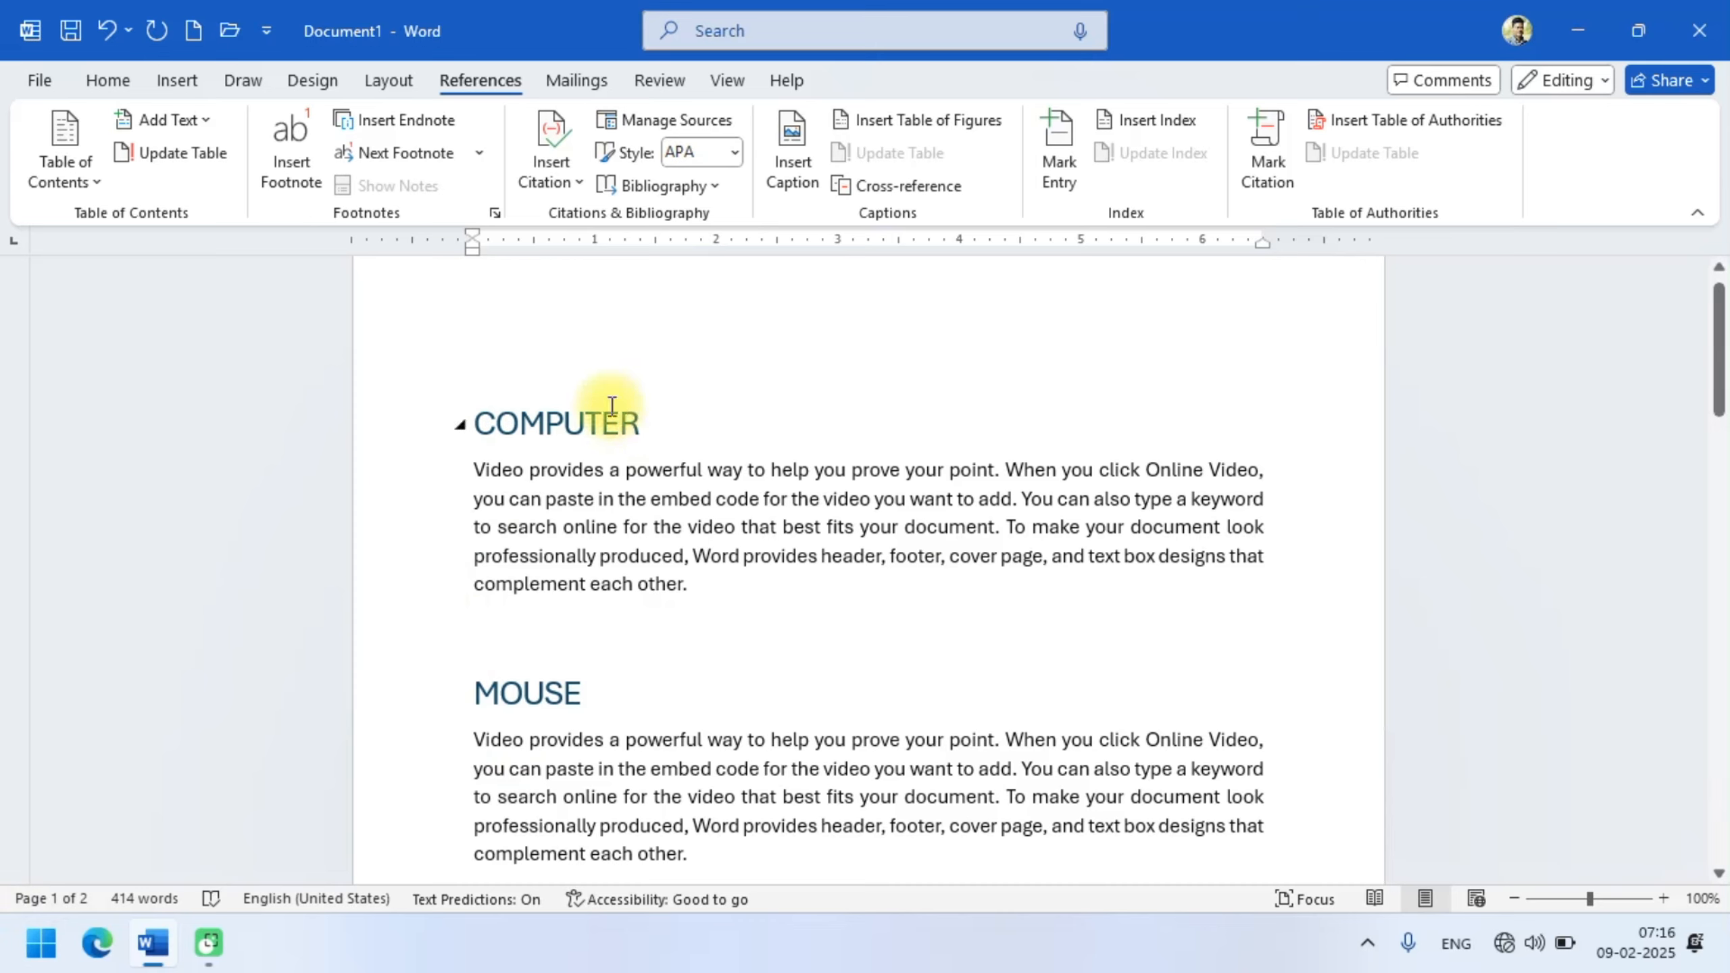
left_click(477, 420)
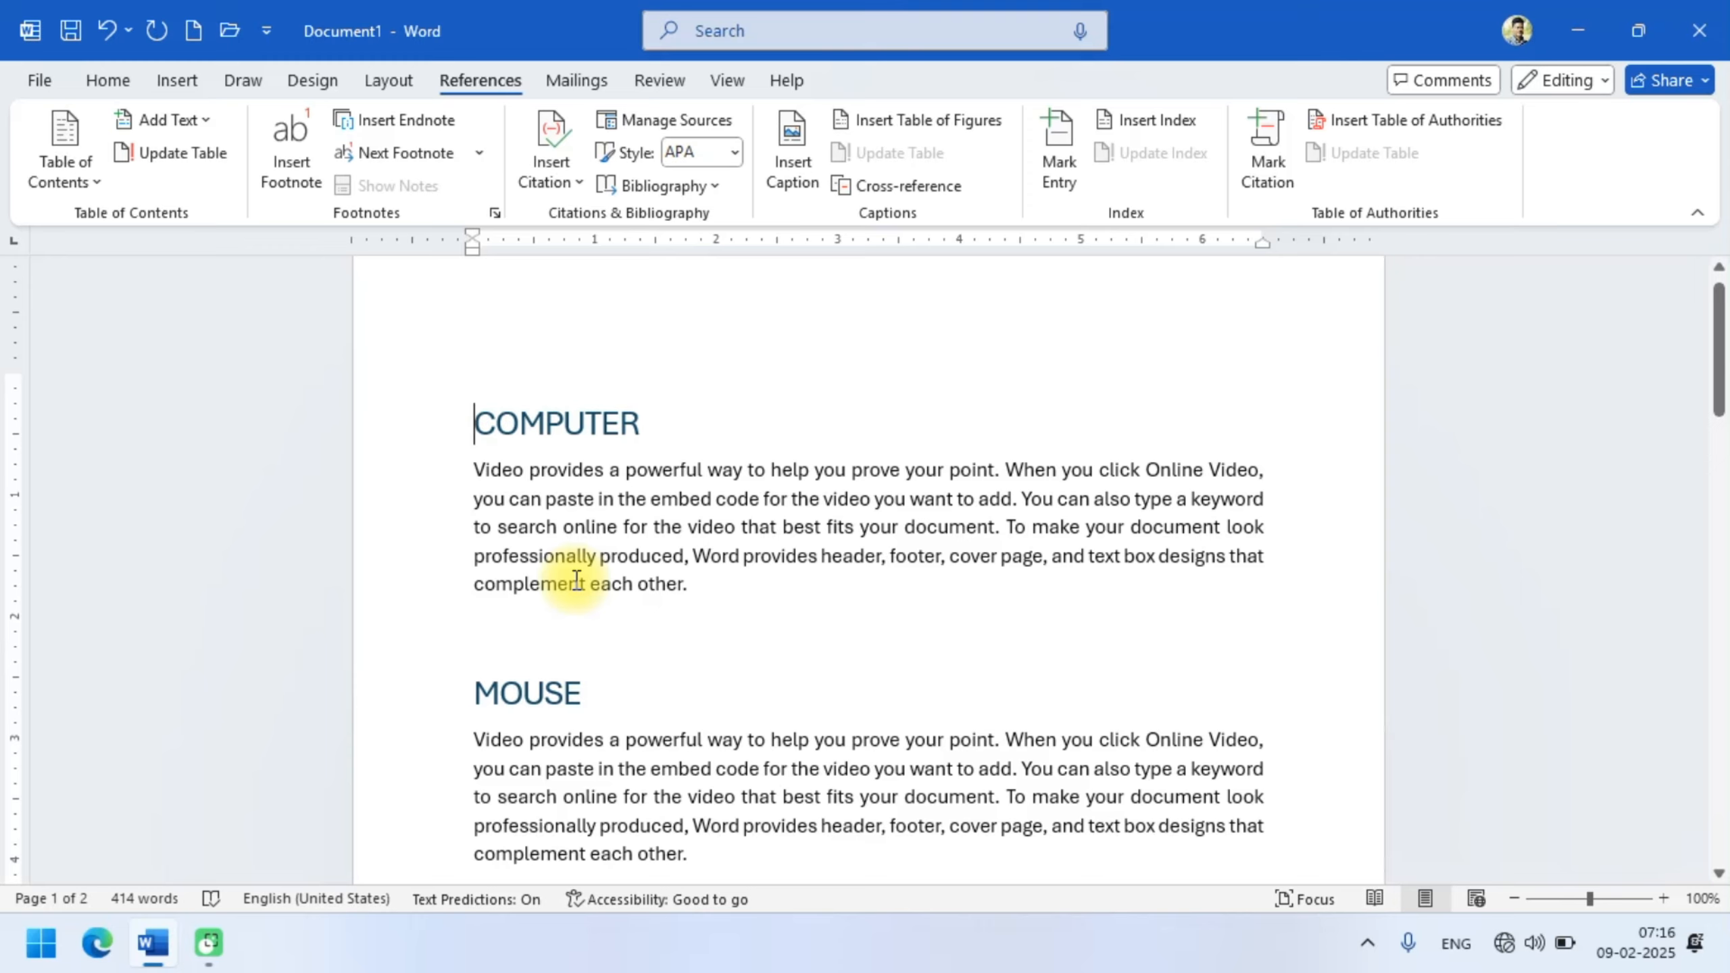
key("ctrl+Return")
scroll(577, 580, "down", 8)
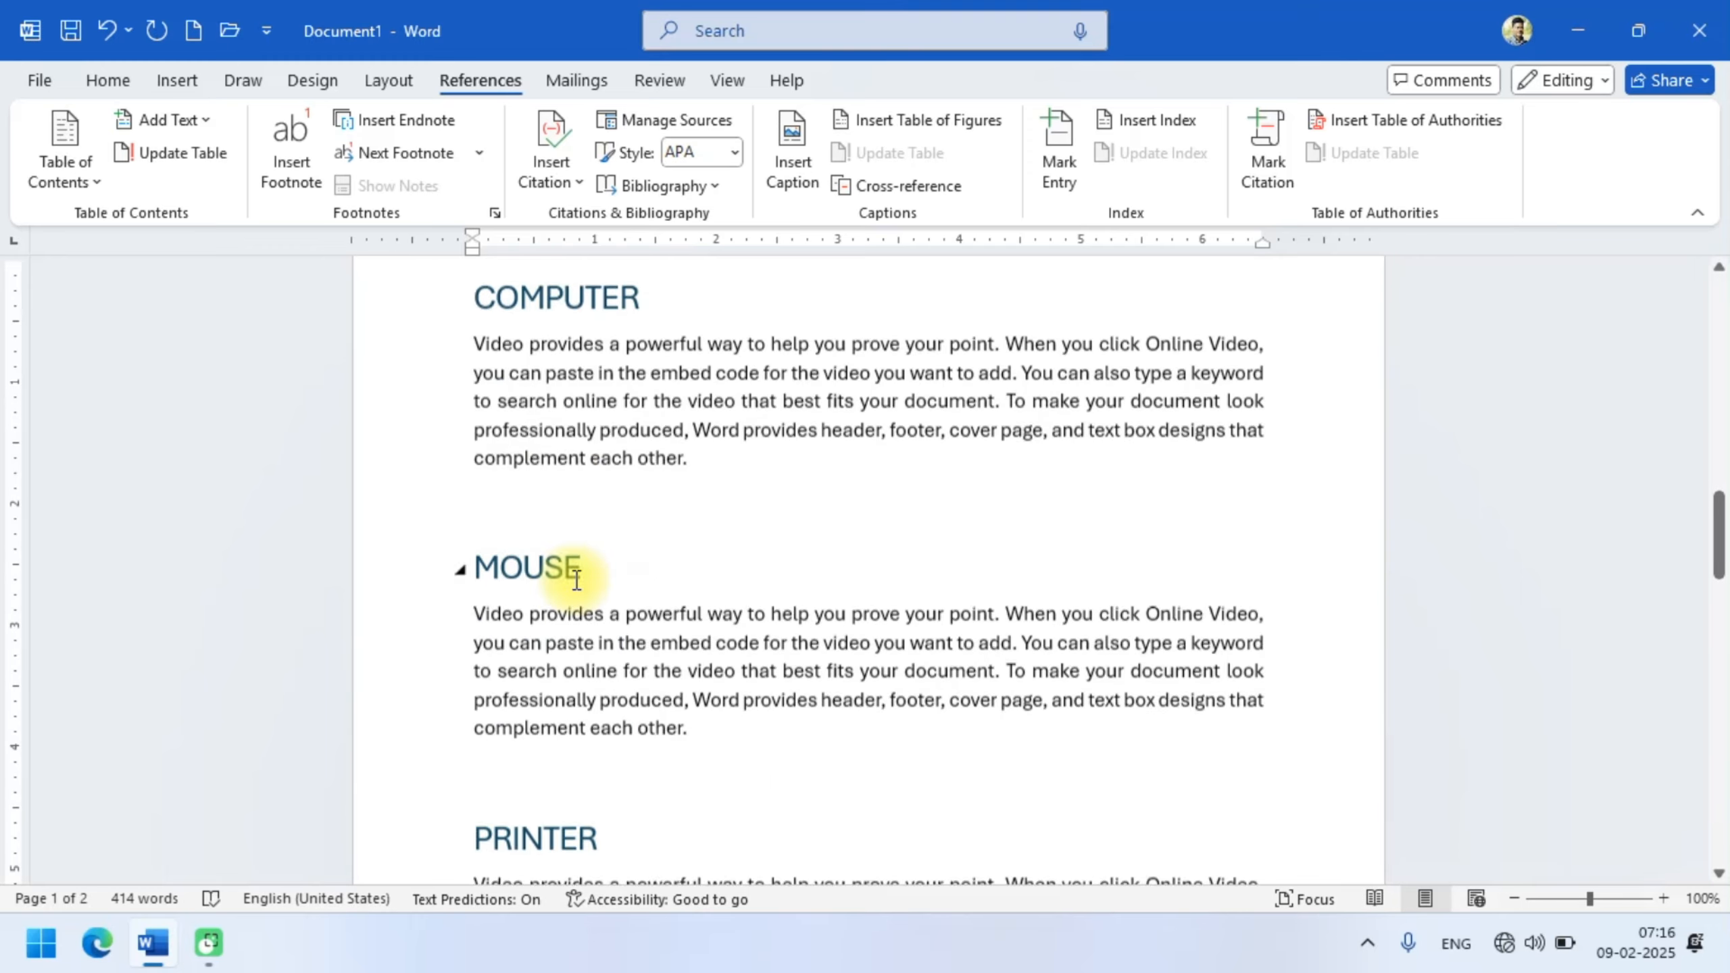
- Insert a table of contents at the start of the blank first page using the built-in Automatic Table 2 style
scroll(574, 580, "up", 15)
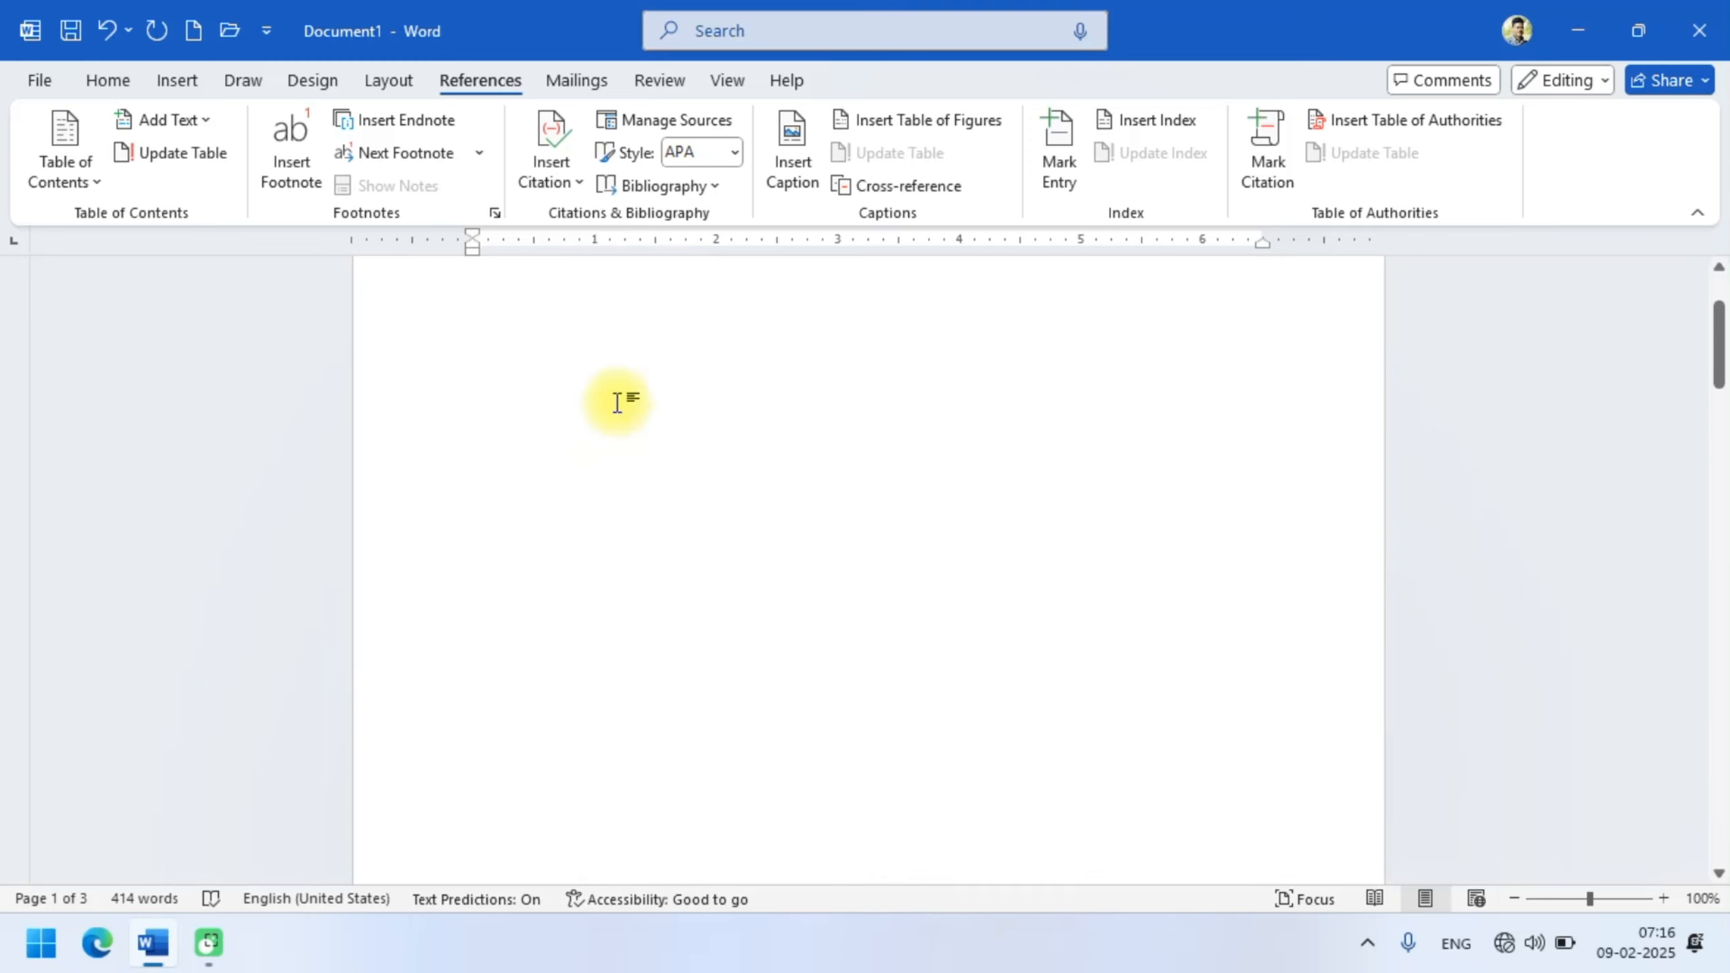
left_click(536, 324)
scroll(609, 392, "up", 1)
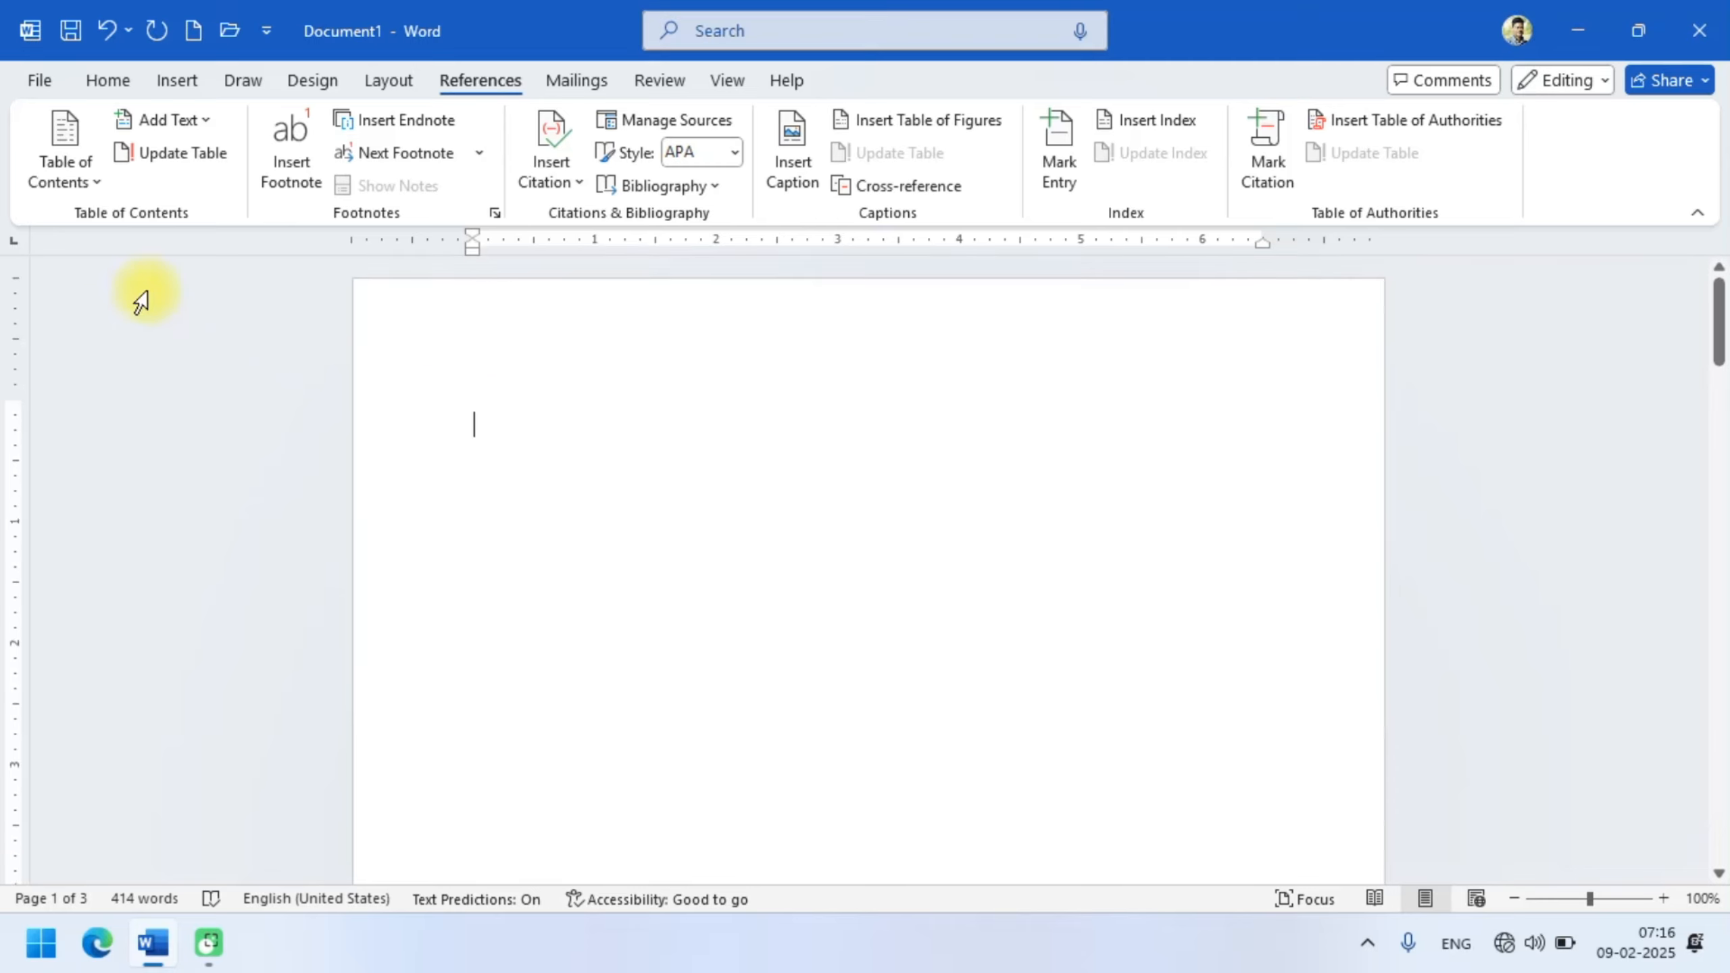
left_click(49, 173)
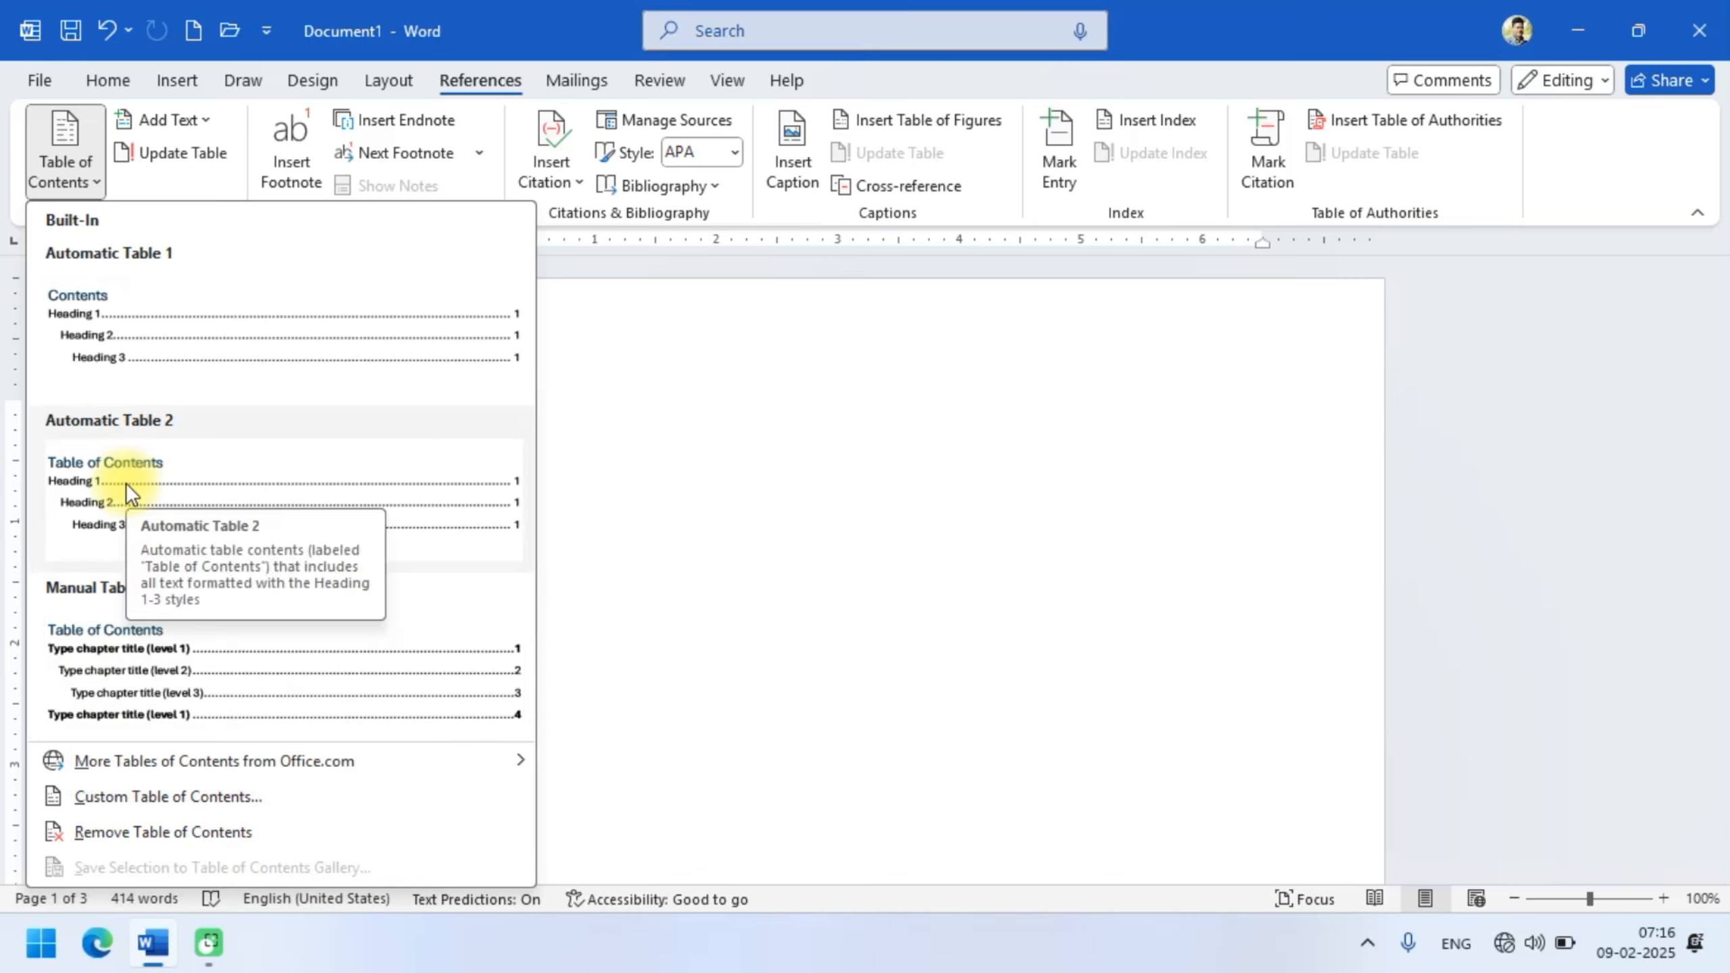
left_click(164, 500)
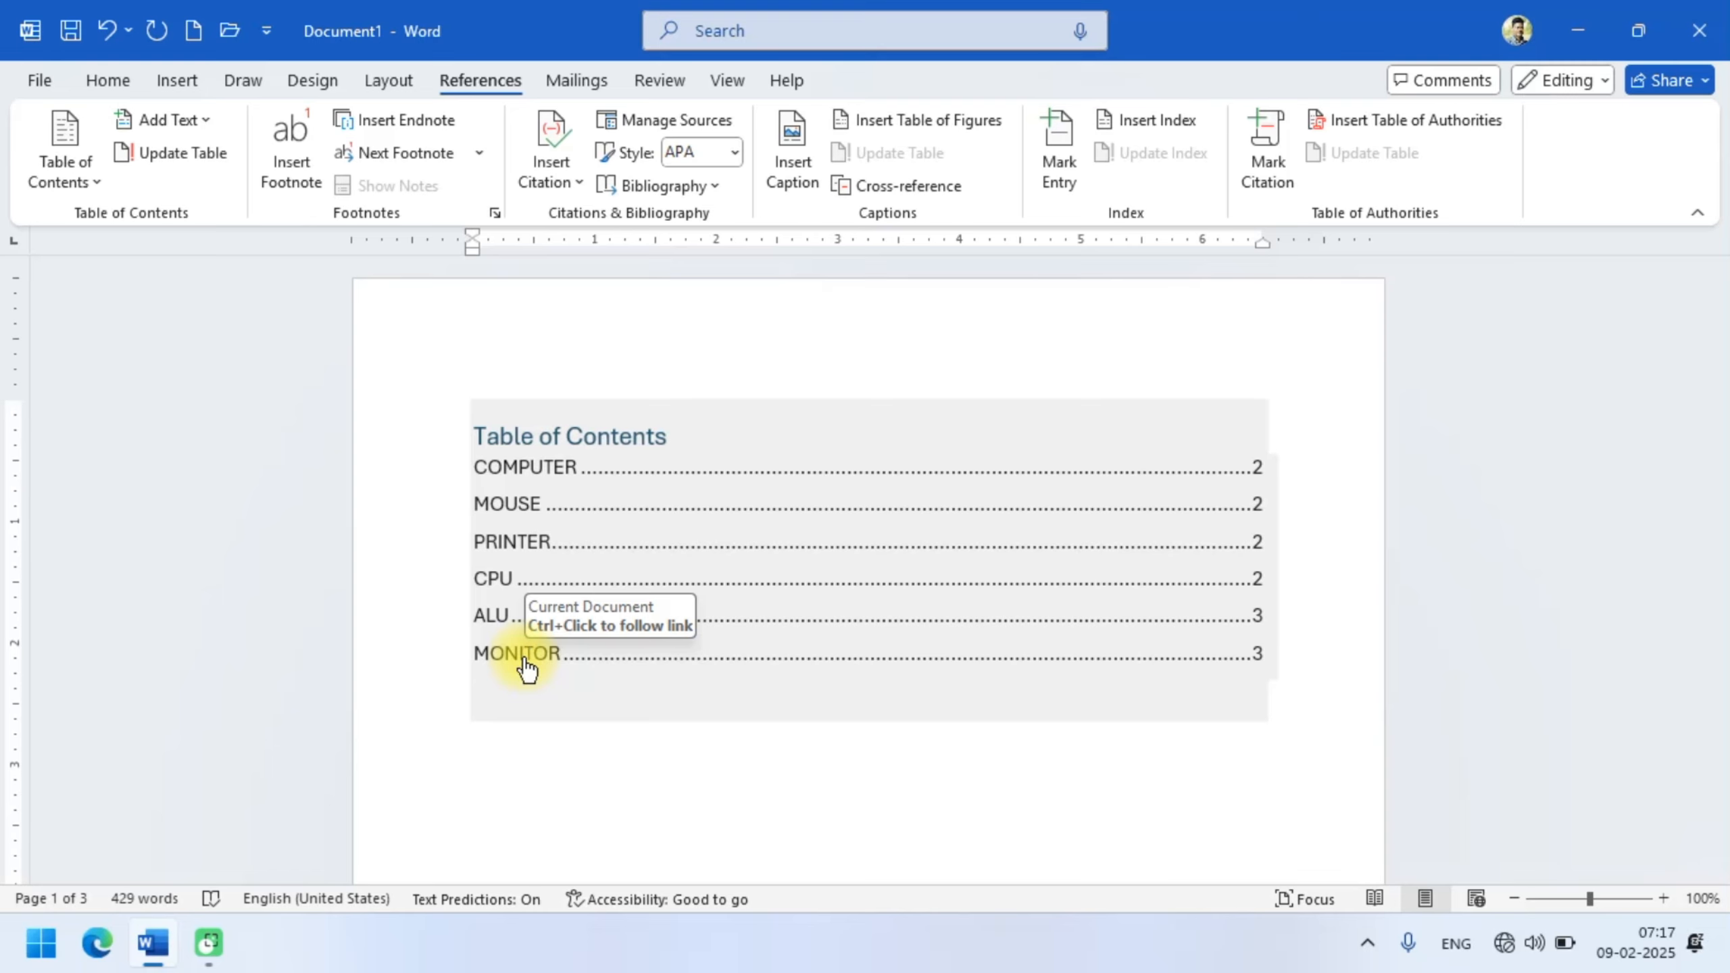
- Follow the MONITOR link in the table of contents, return to the document start, and follow the CPU link
left_click(524, 656, "ctrl")
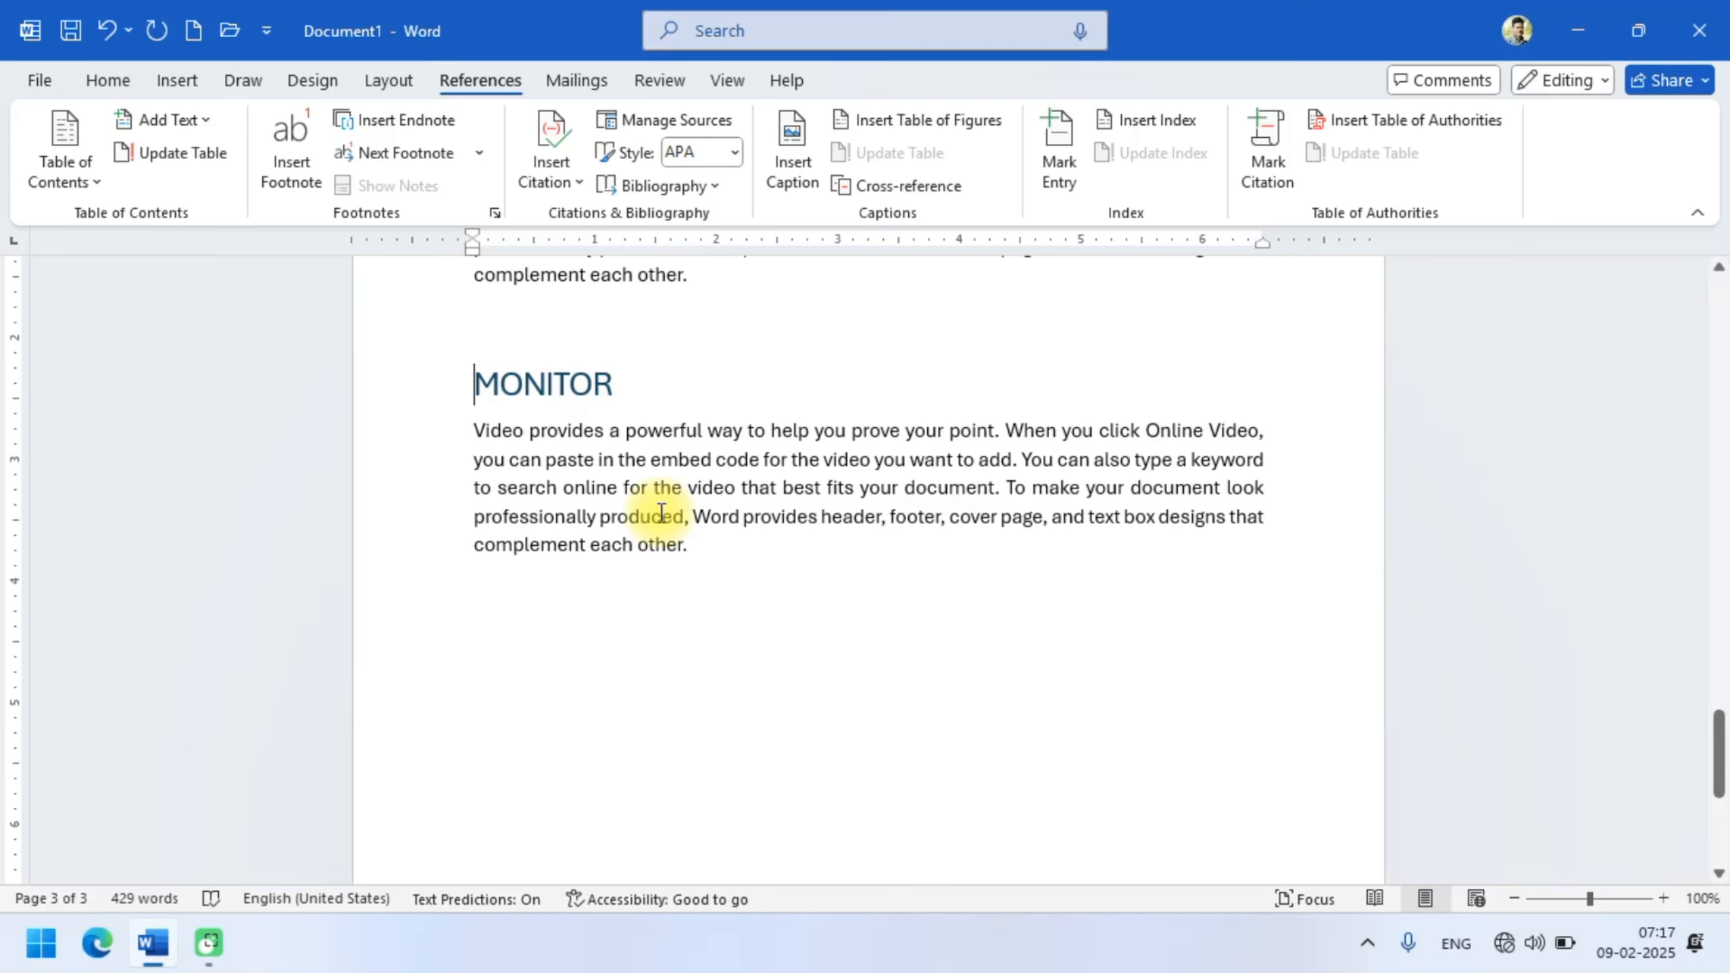
key("ctrl+Home")
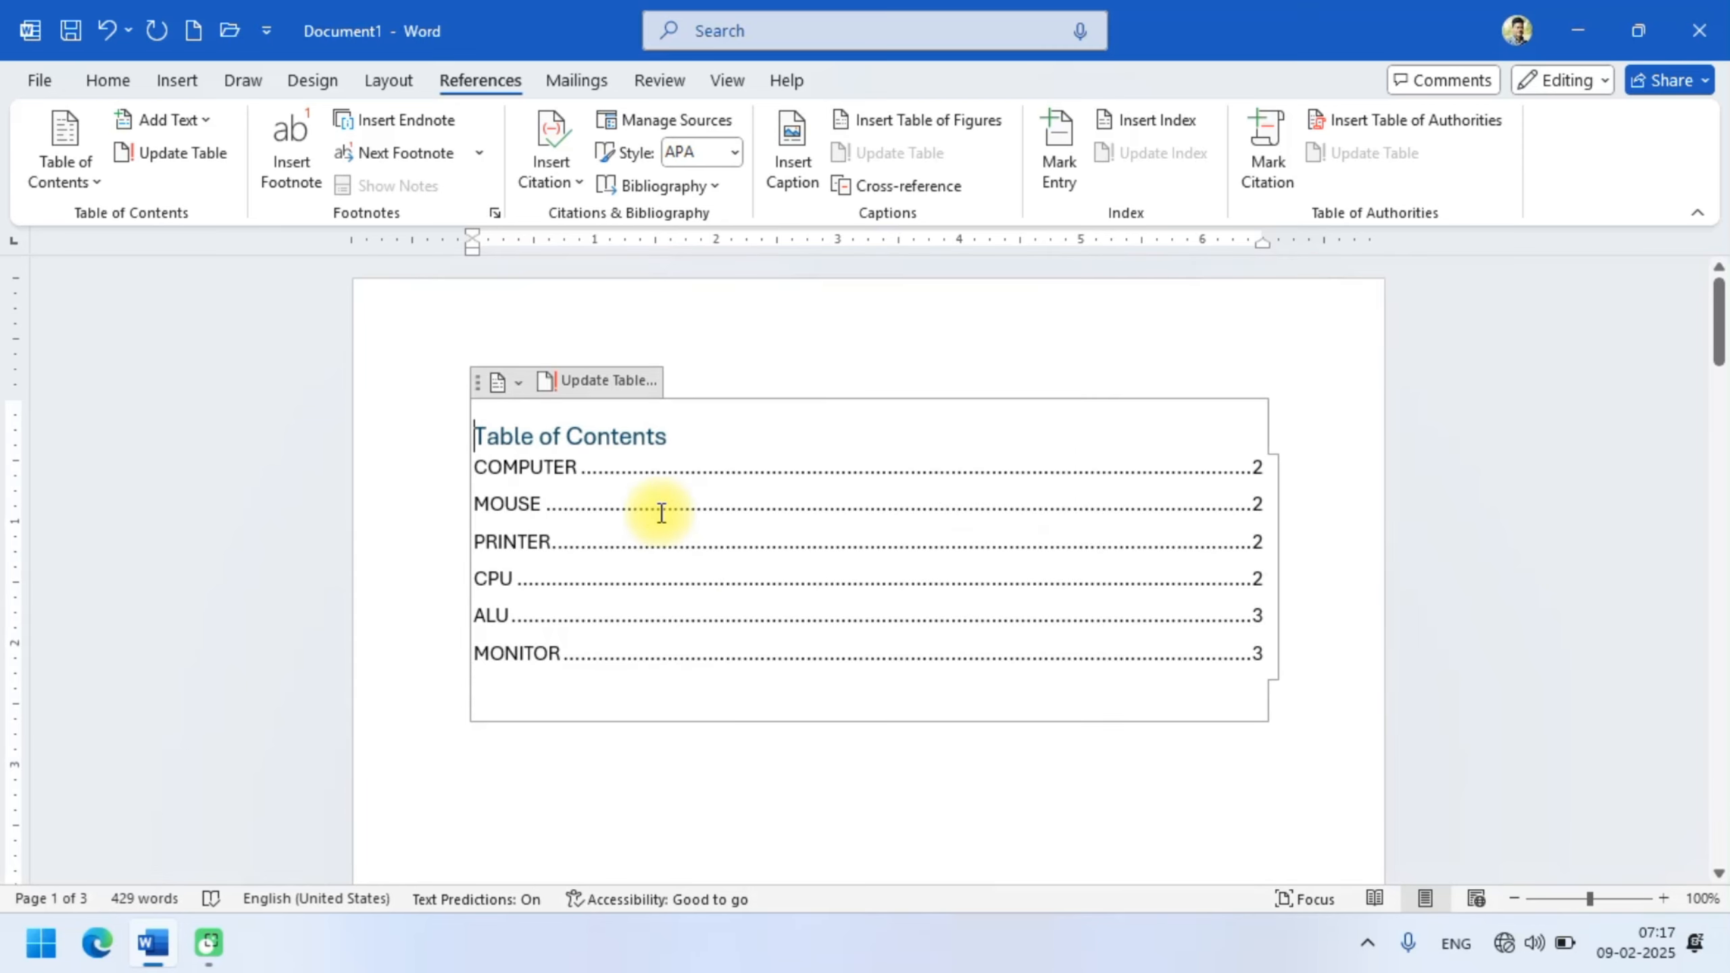
left_click(489, 586, "ctrl")
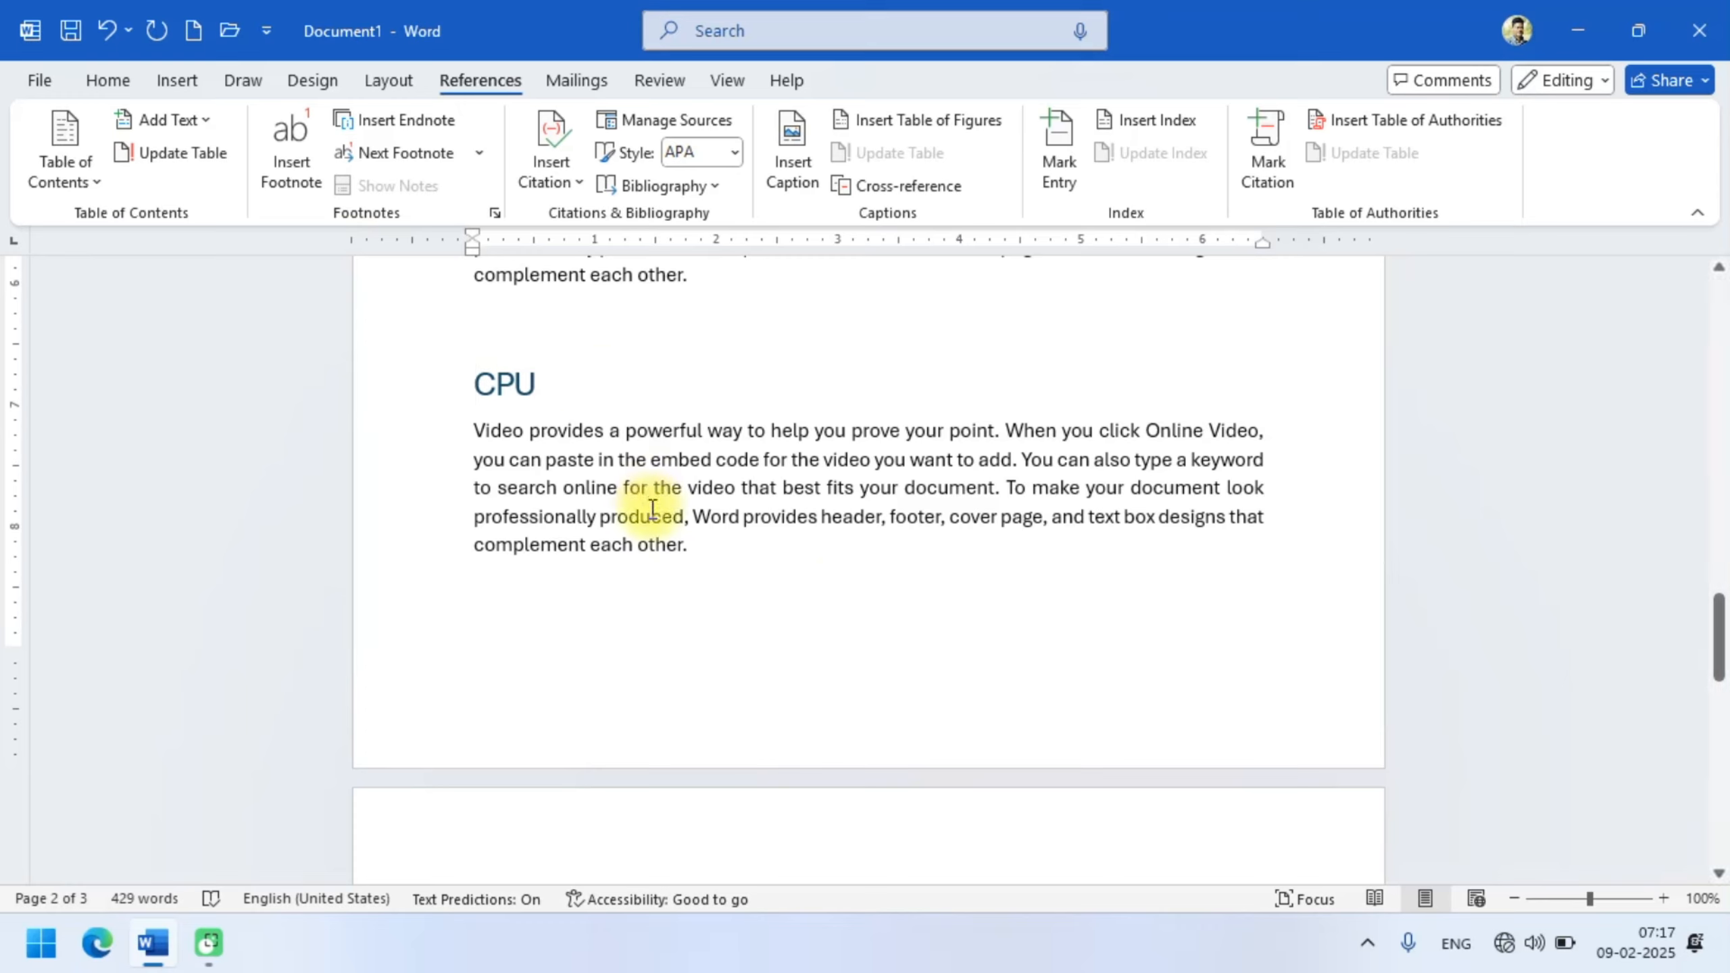
- Add a "RAM MEMORY" heading in Heading 1 style after the MONITOR section and paste the copied sample paragraph beneath it
scroll(653, 511, "down", 10)
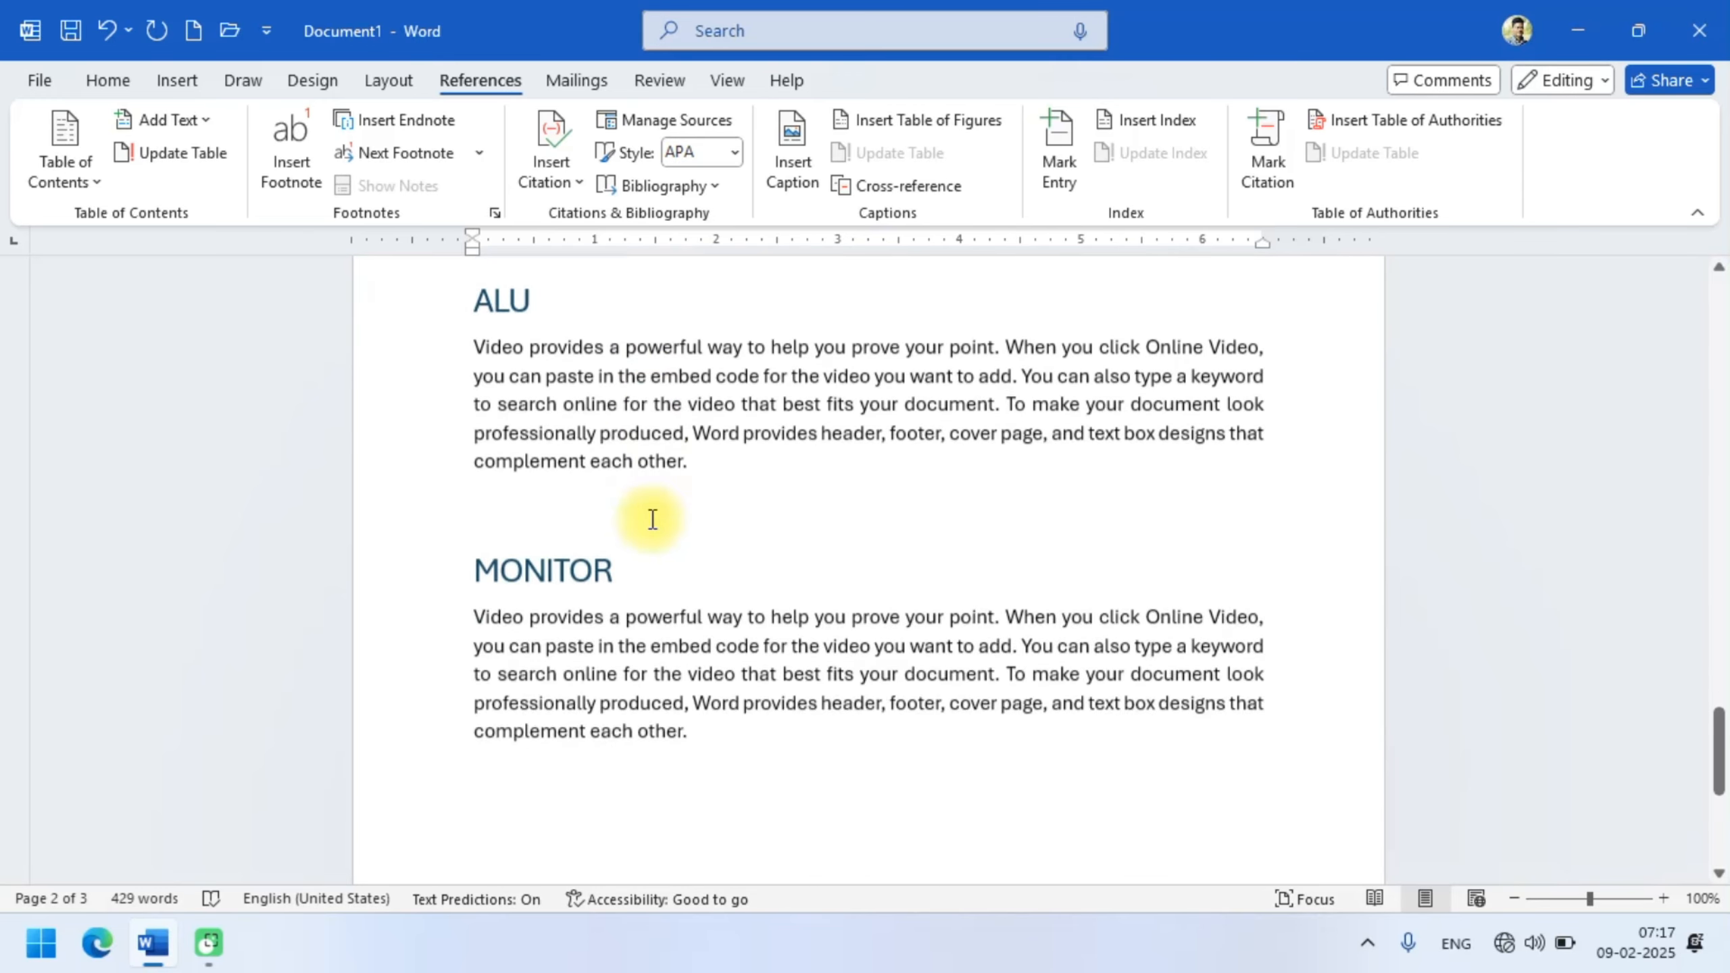
scroll(681, 408, "up", 5)
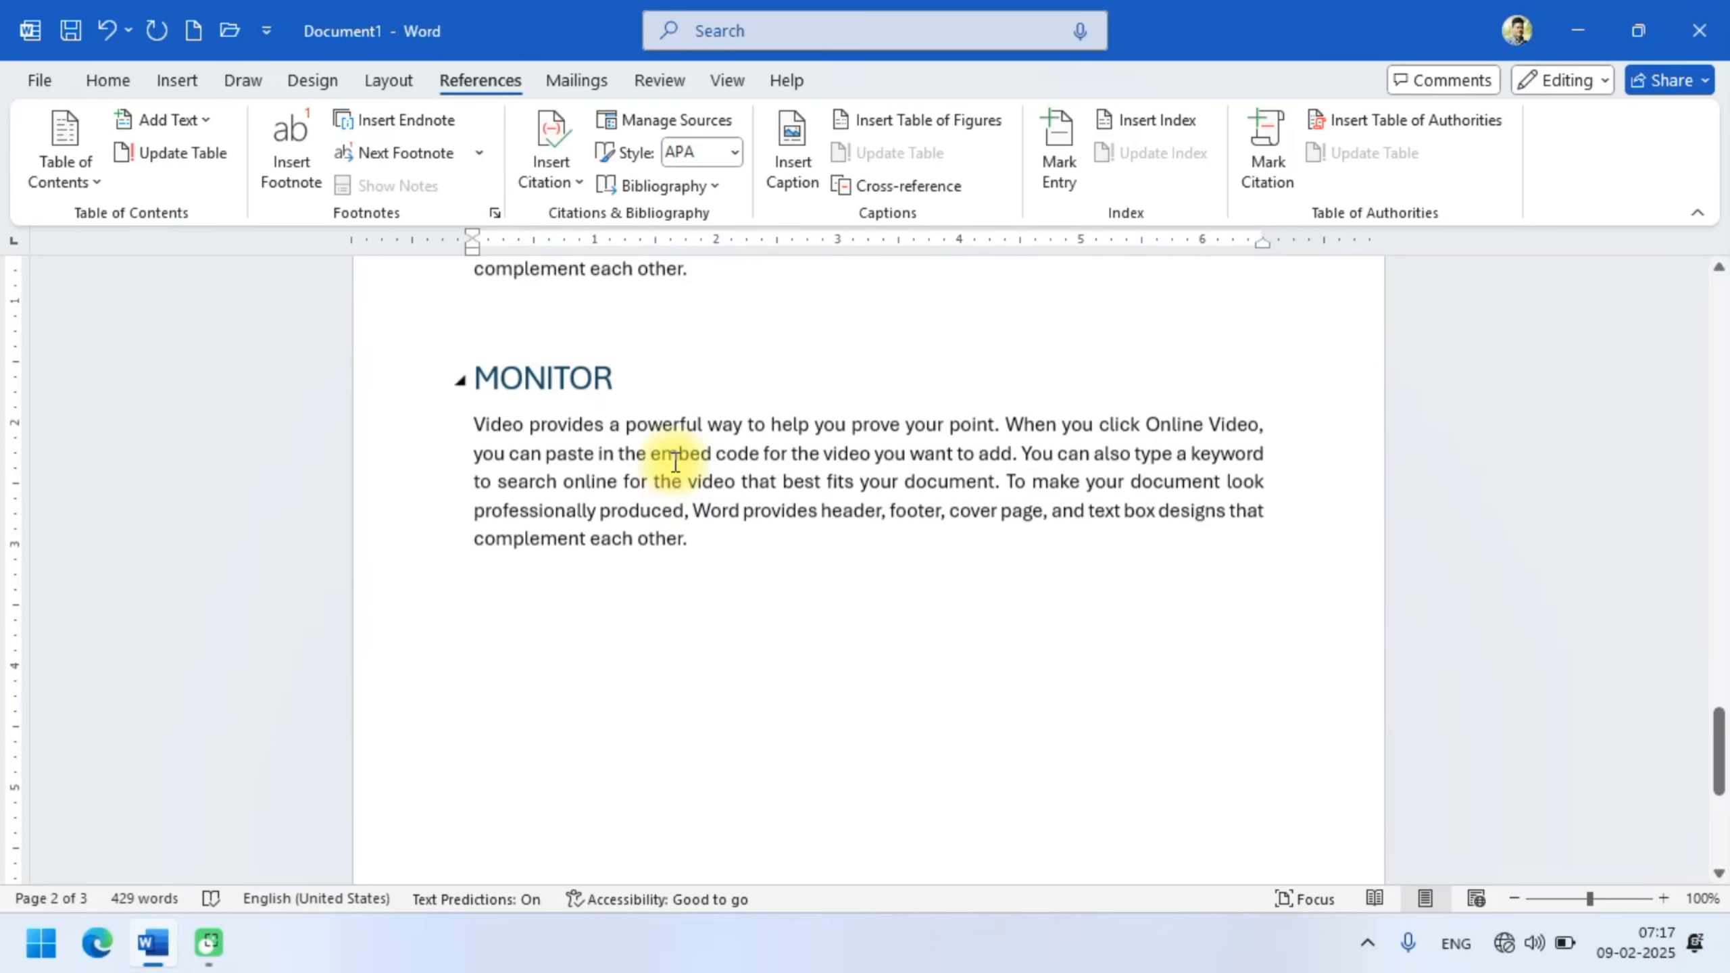
key("Return")
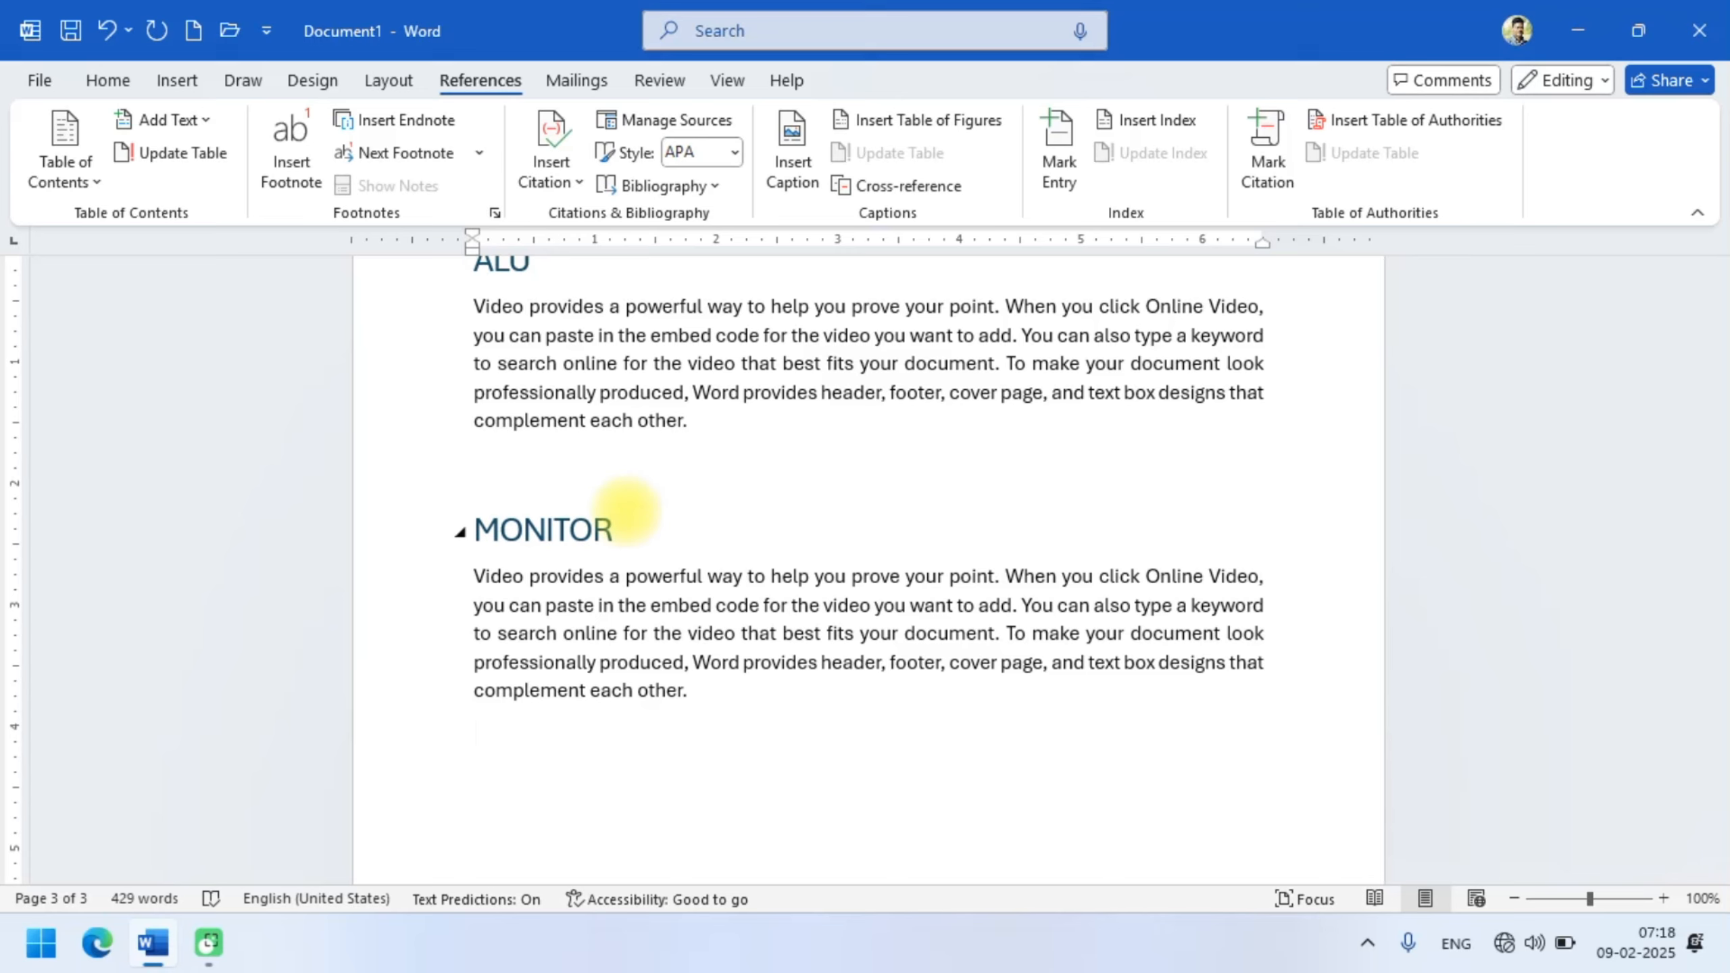
type("RAM MEMORY")
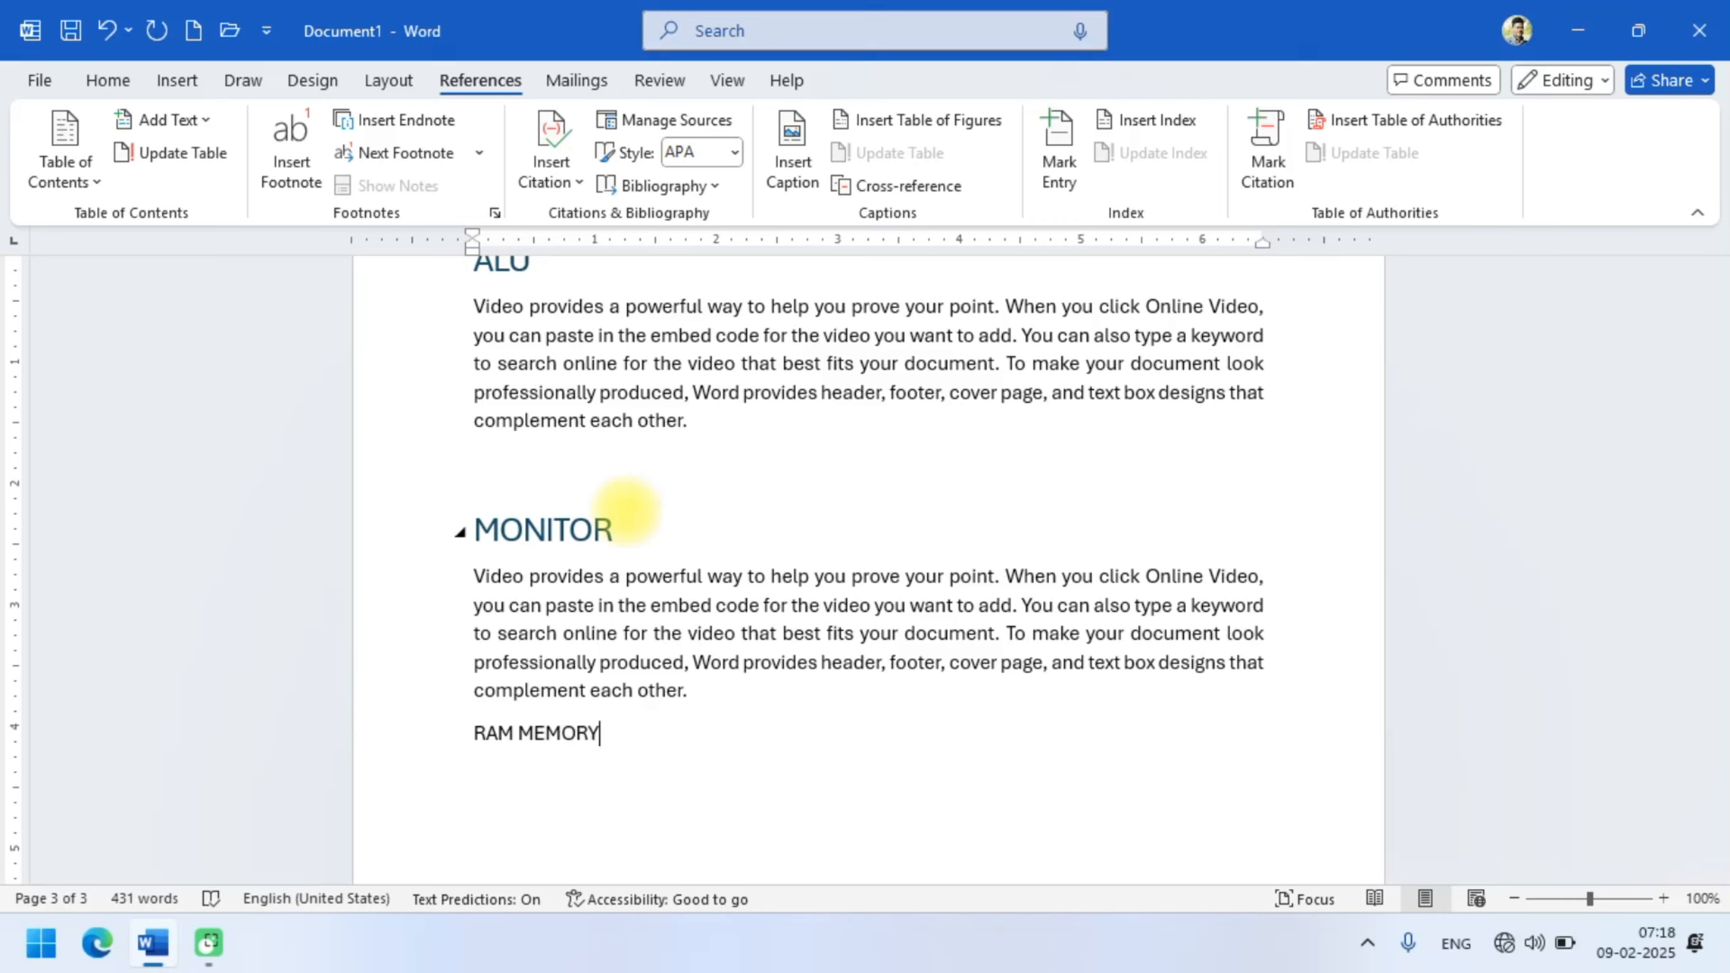
left_click_drag(466, 734, 591, 736)
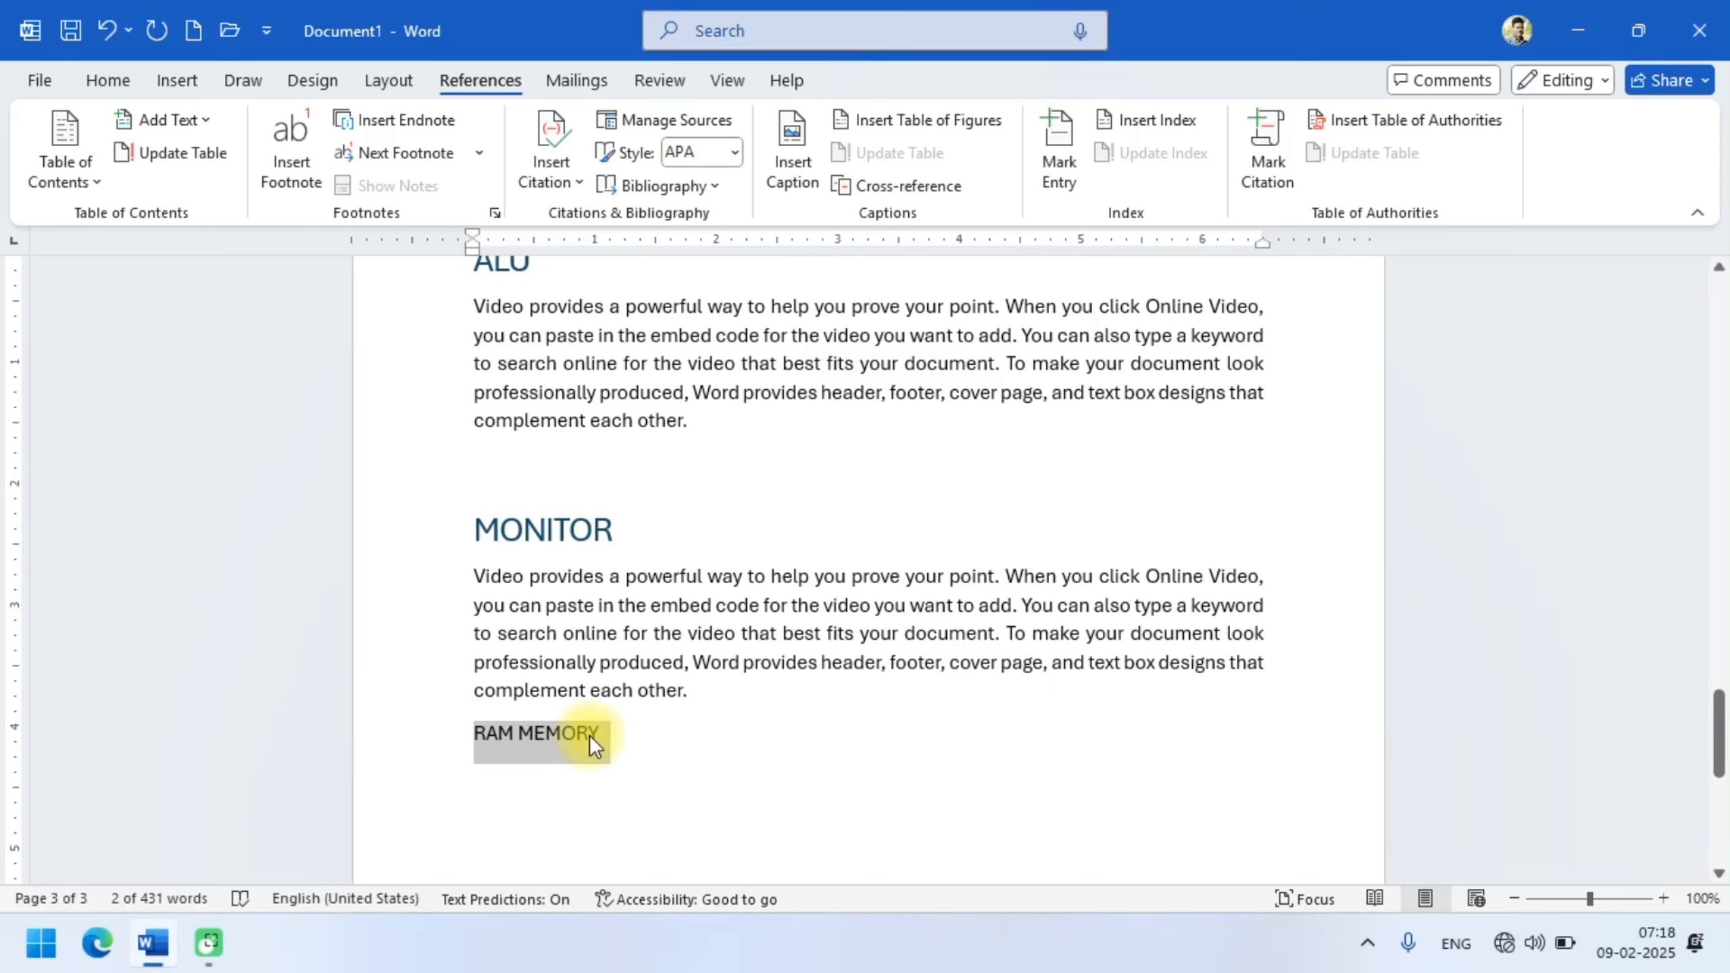
key("ctrl+alt+1")
left_click(731, 754)
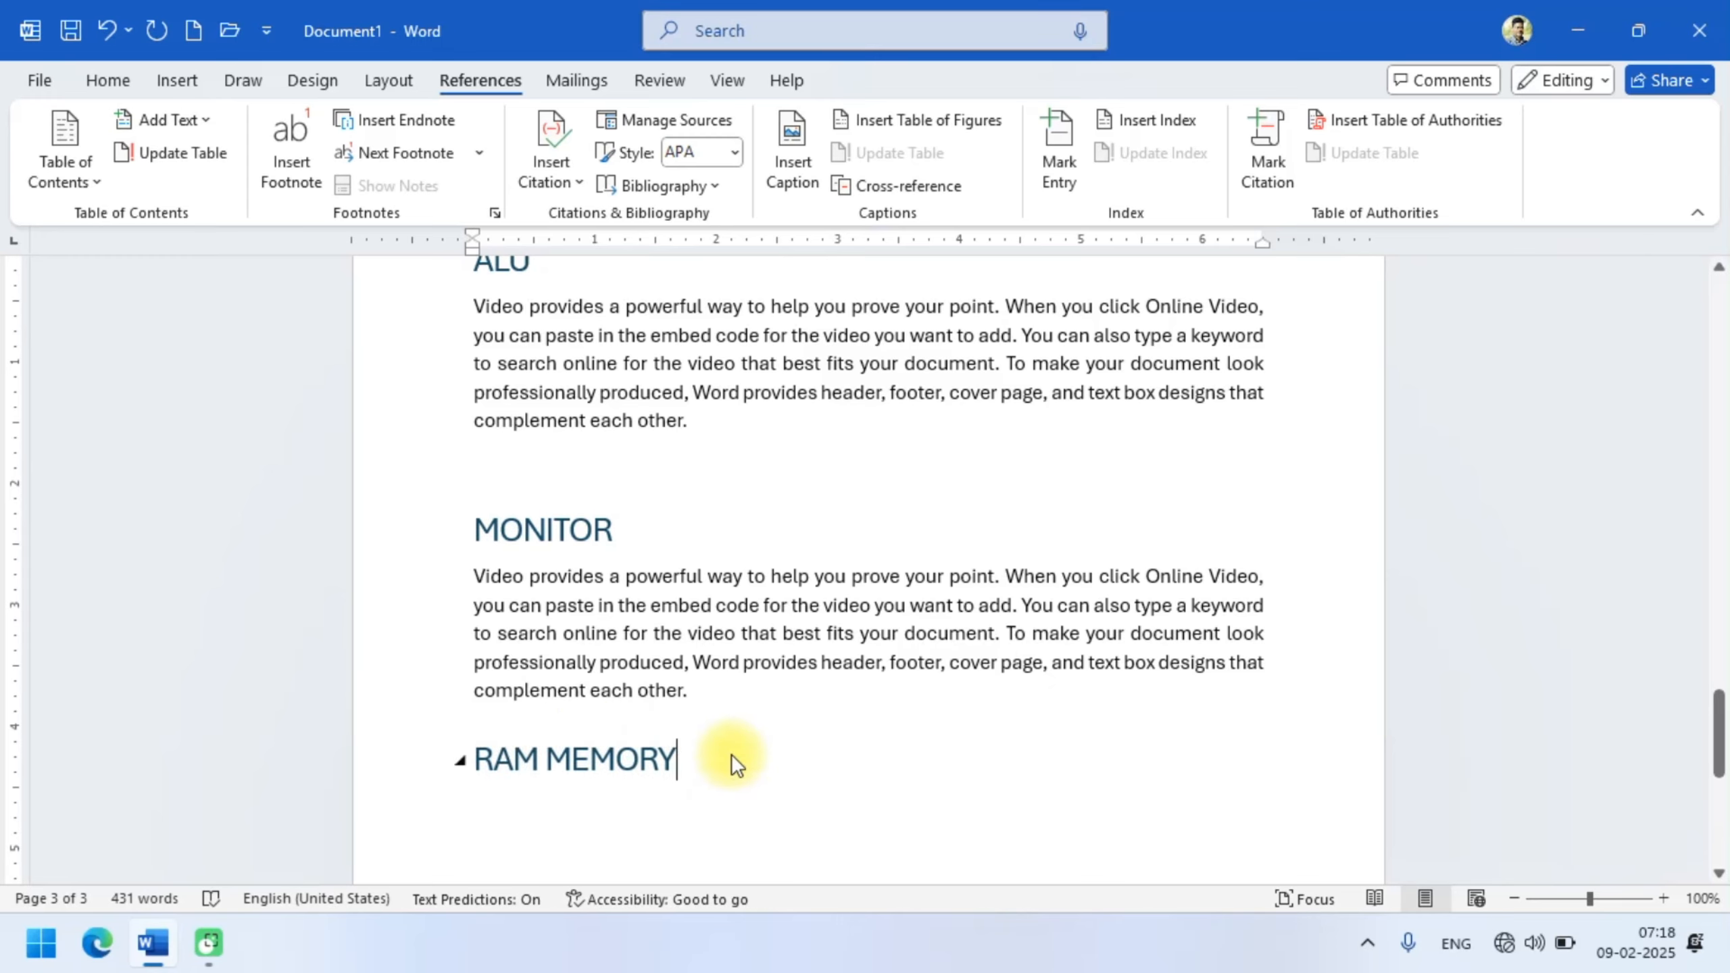
key("Return")
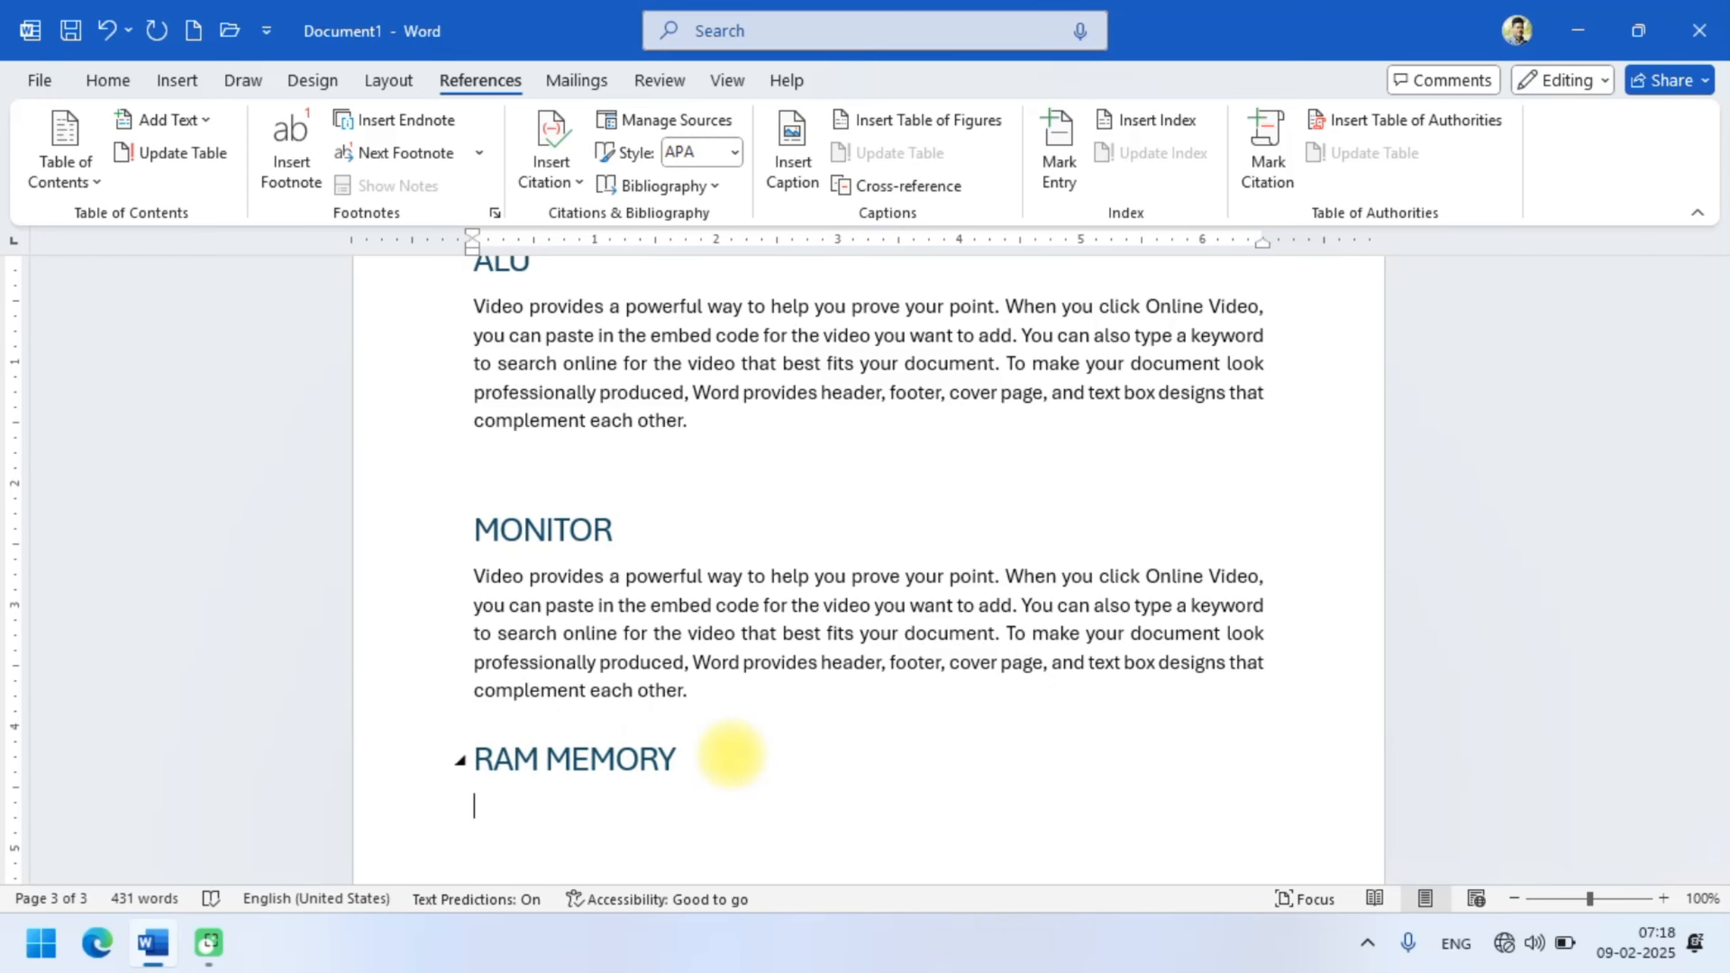
type("Video provides a powerful way to help you prove your point. When you click Online Video, you can paste in the embed code for the video you want to add. You can also type a keyword to search online for the video that best fits your document. To make your document look professionally produced, Word provides header, footer, cover page, and text box designs that complement each other.")
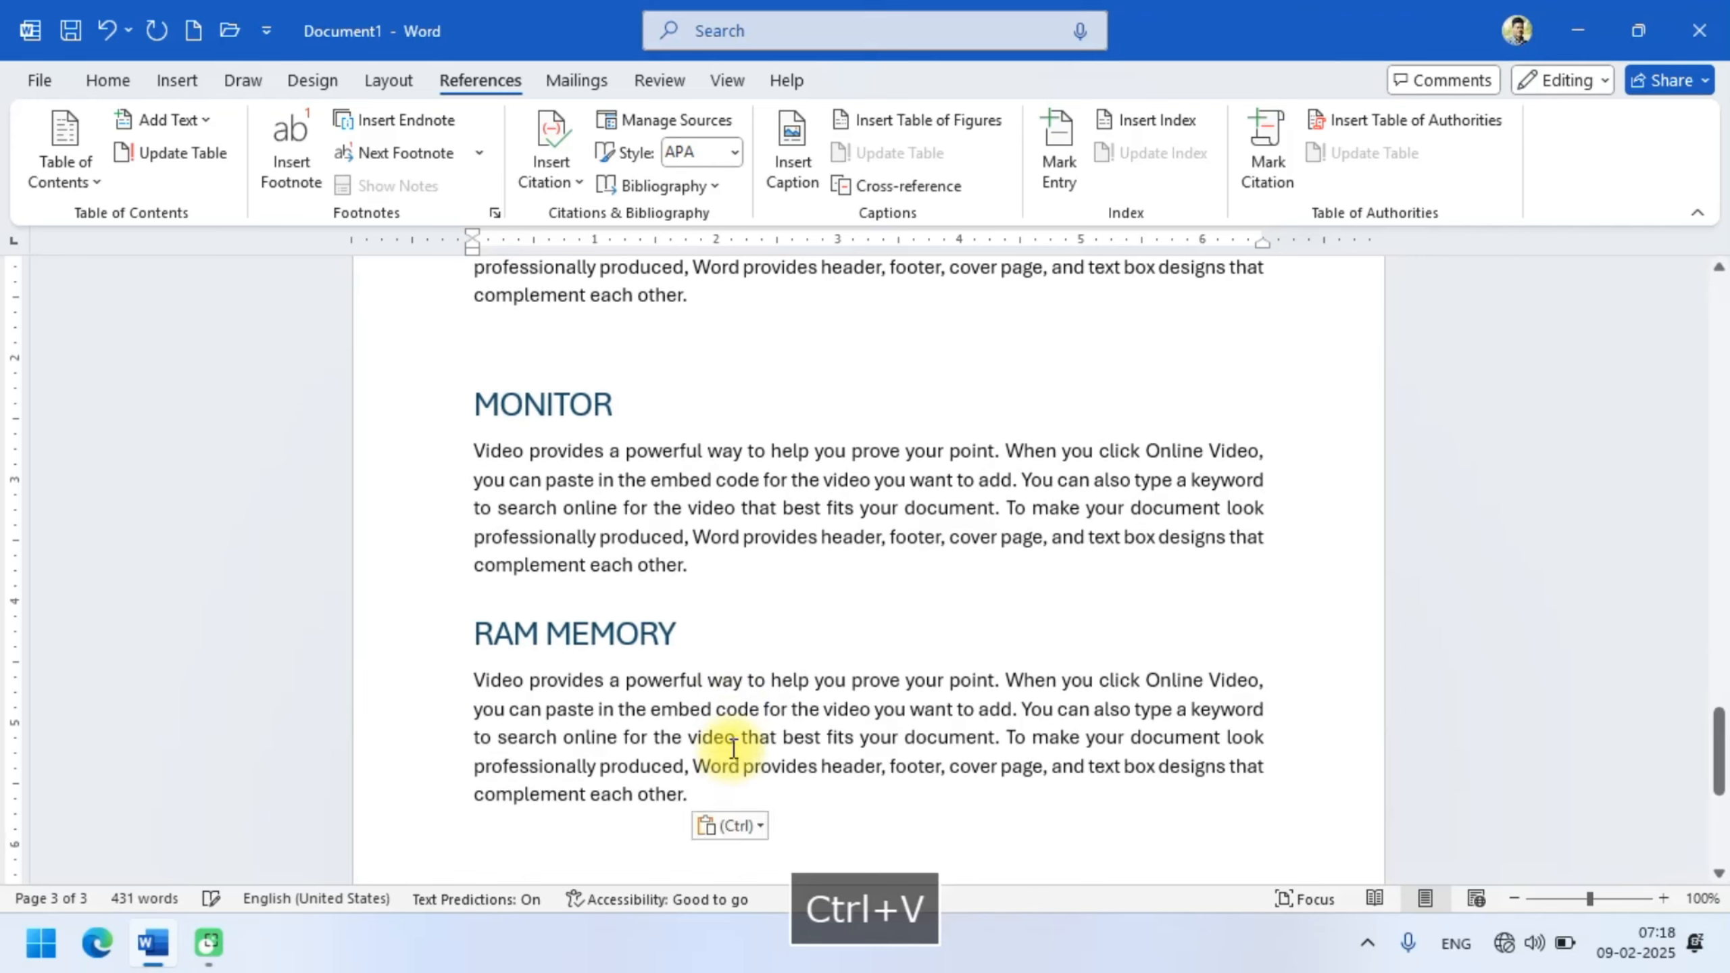
- Enclose the word MEMORY in parentheses so the last heading reads "RAM (MEMORY)"
left_click(548, 635)
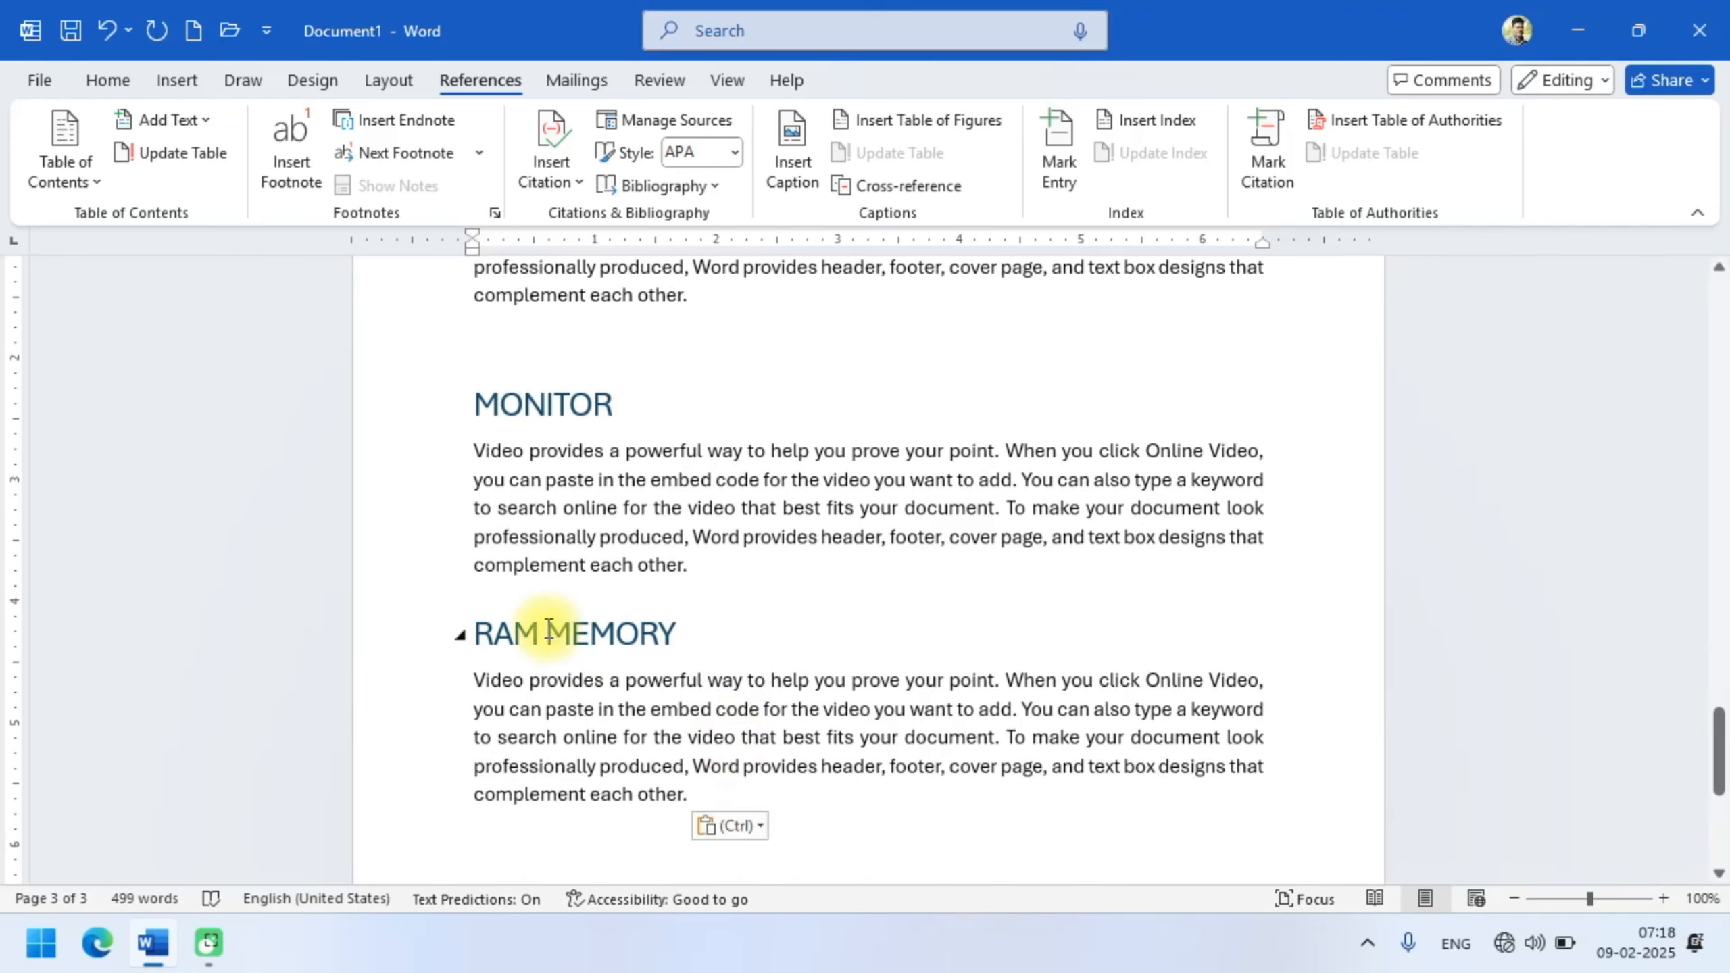
type("(")
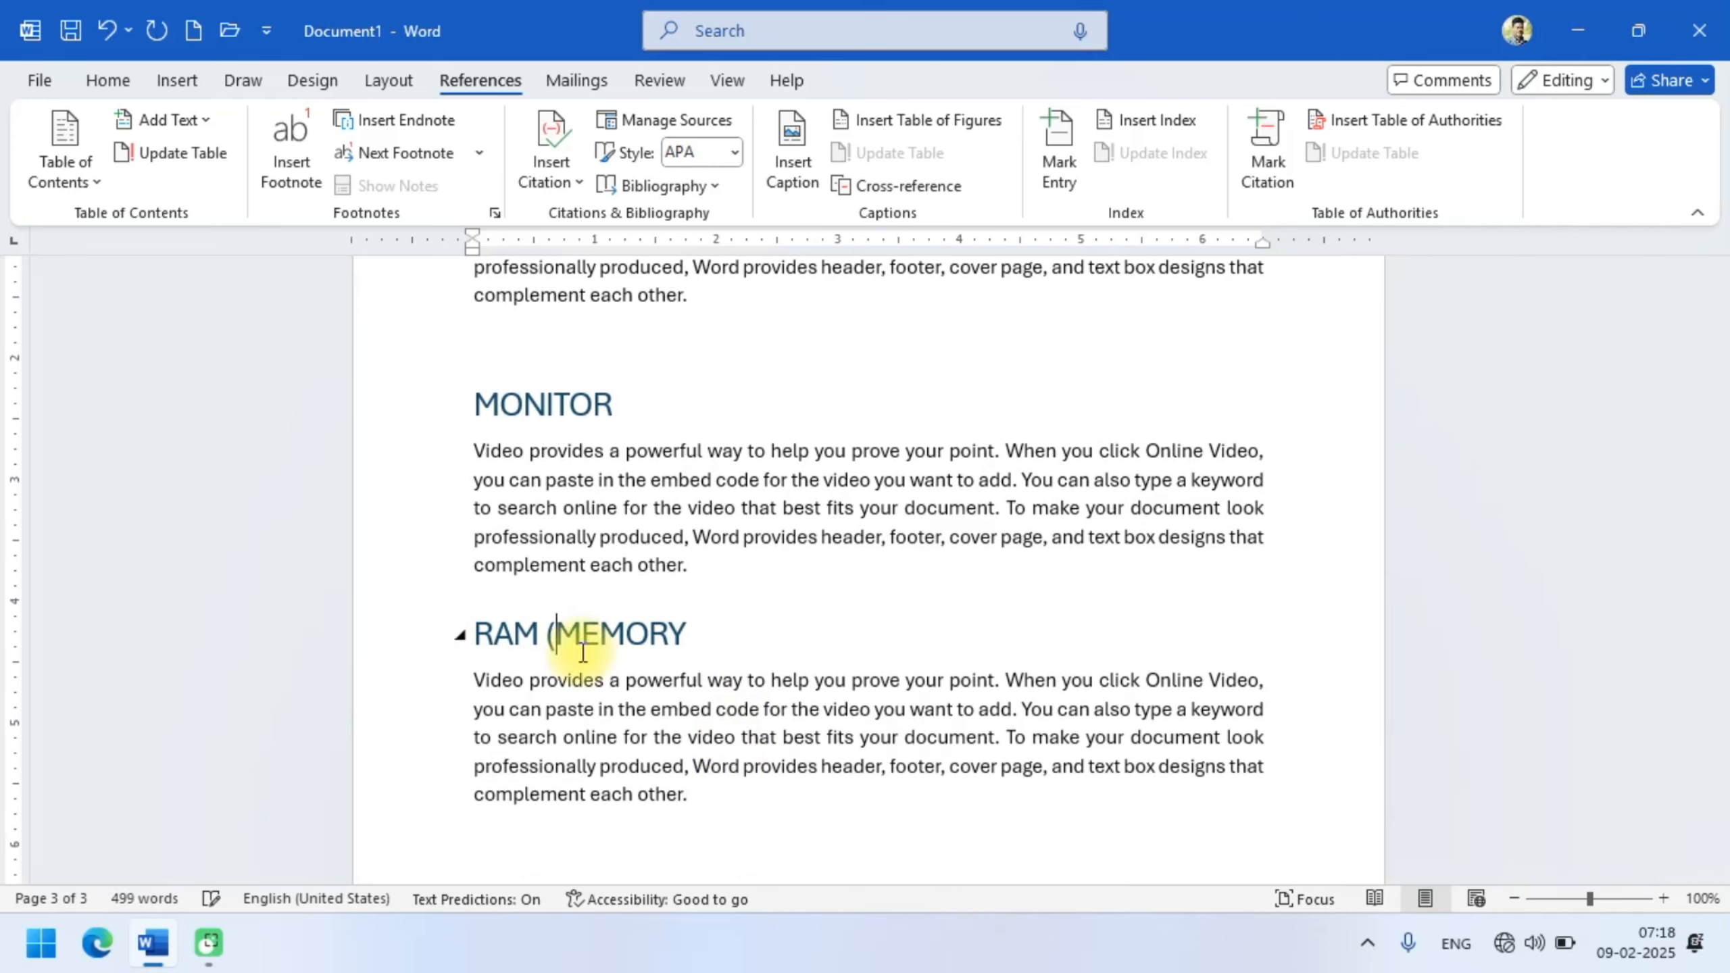
key("Right")
key("Right")
key("Right")
key("Right")
key("Right")
key("Right")
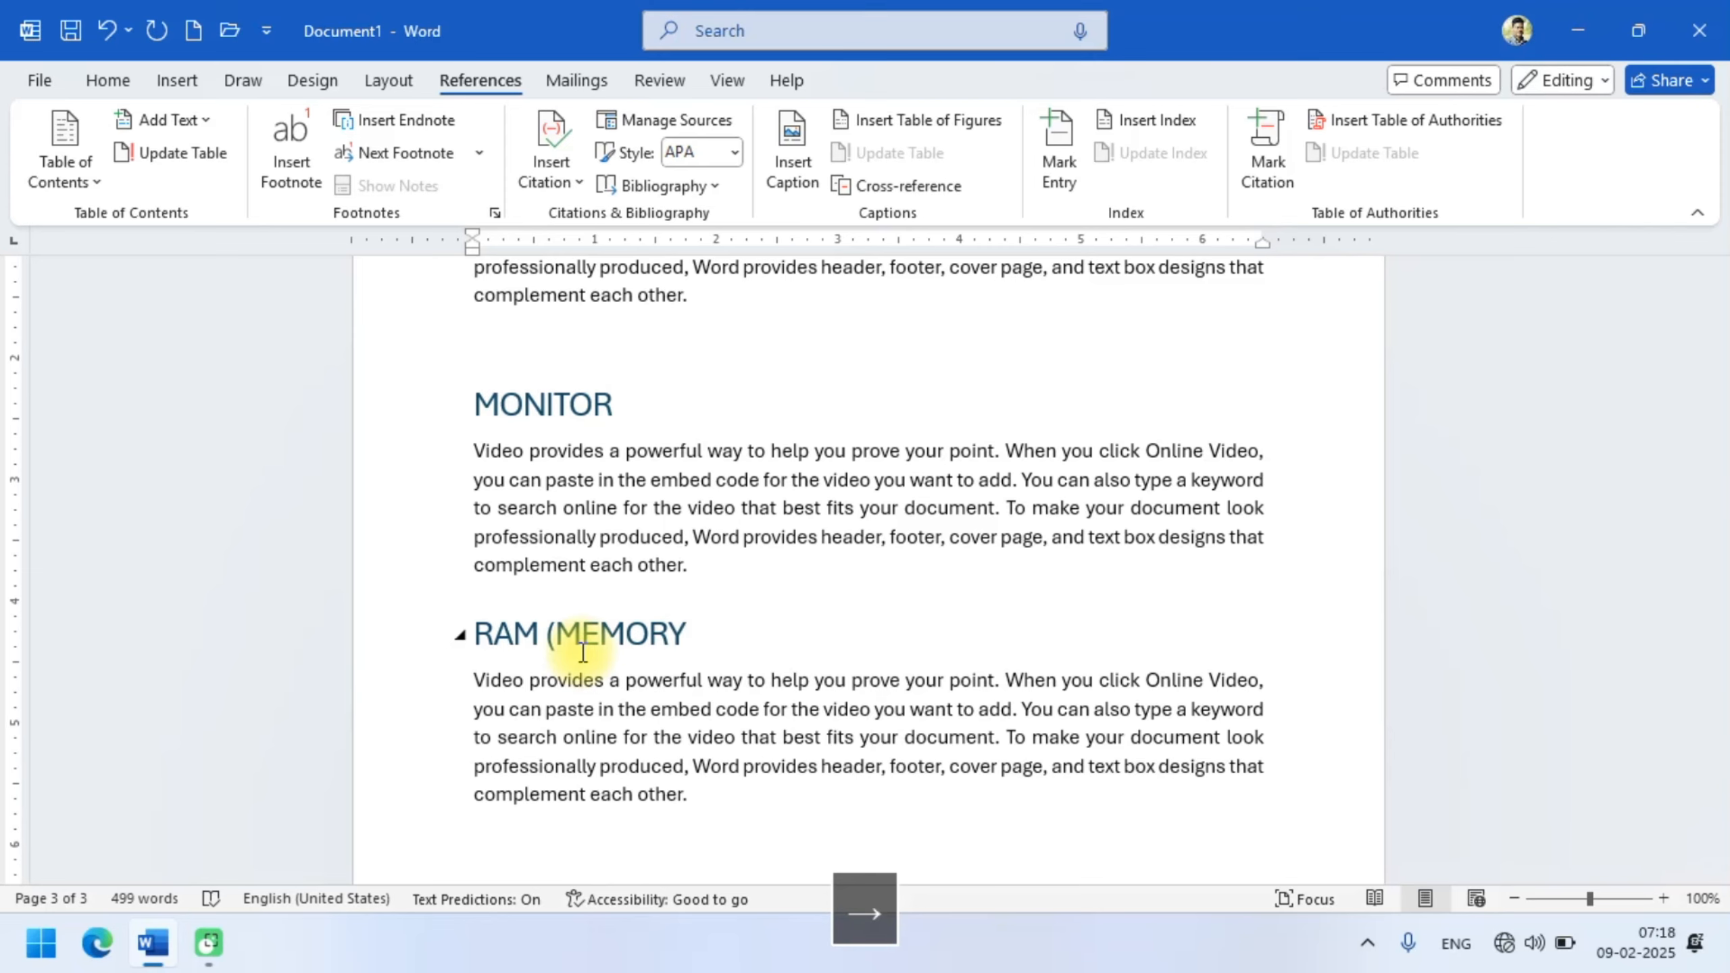
type(")")
- Update the entire table of contents on the first page to include the new RAM (MEMORY) heading
scroll(585, 654, "up", 15)
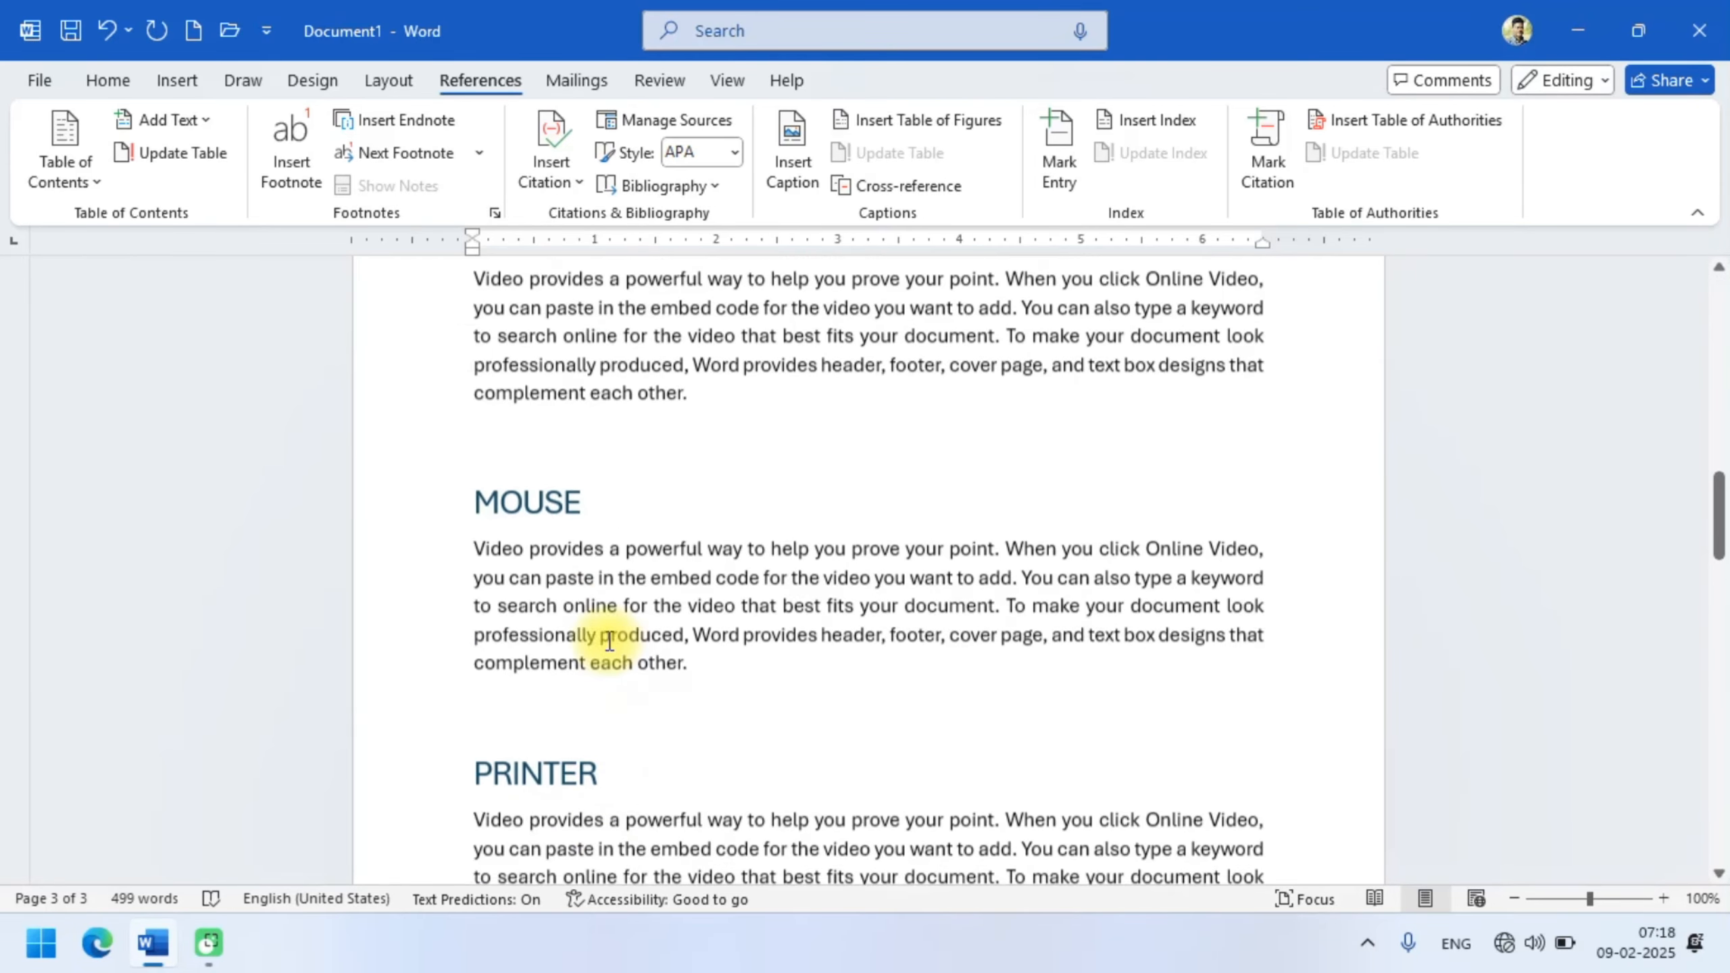
scroll(610, 640, "up", 15)
left_click(571, 456)
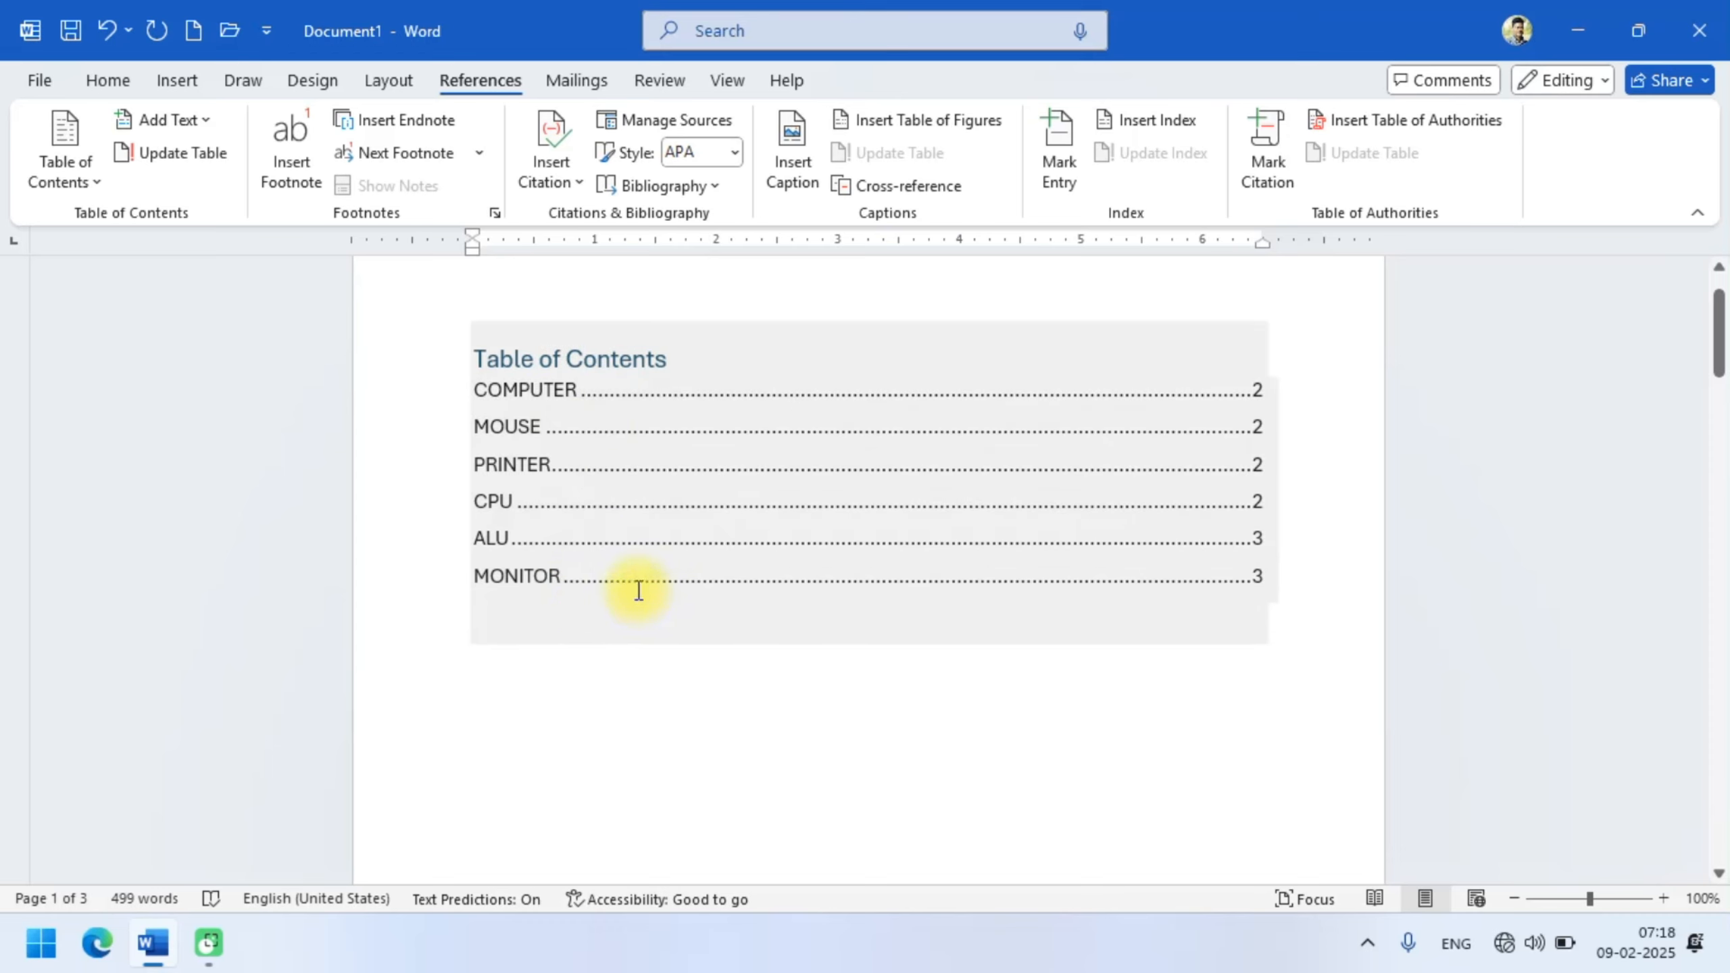
left_click(615, 611)
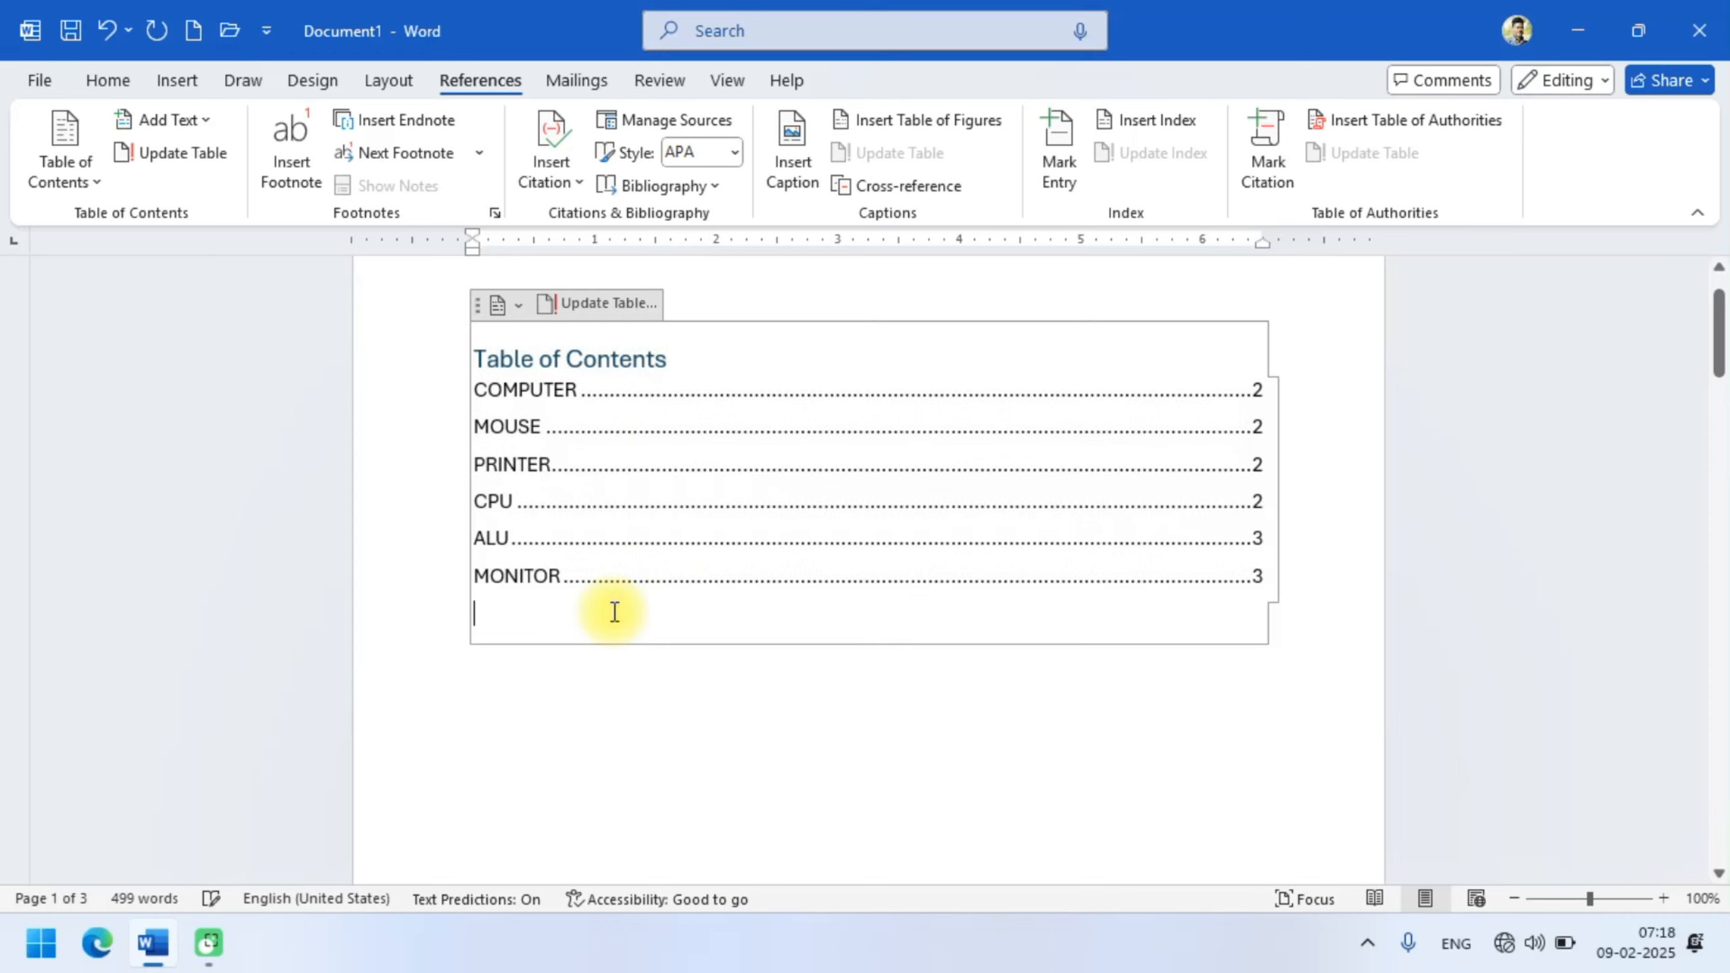
left_click(185, 146)
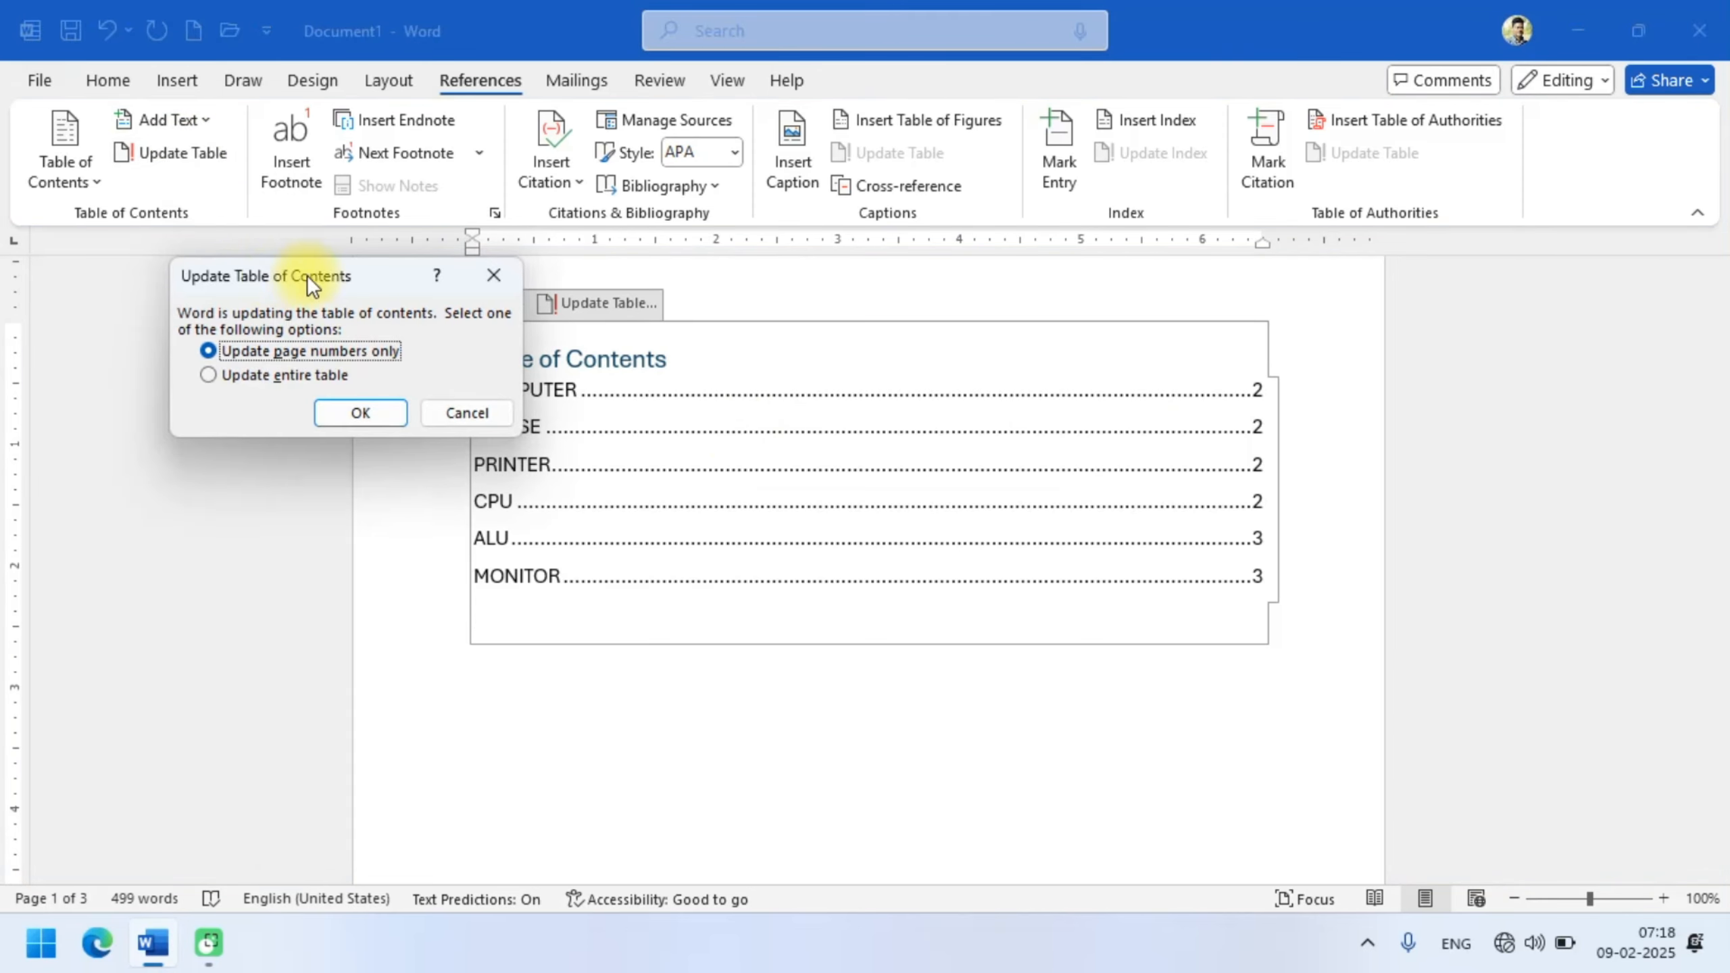
left_click_drag(276, 277, 263, 324)
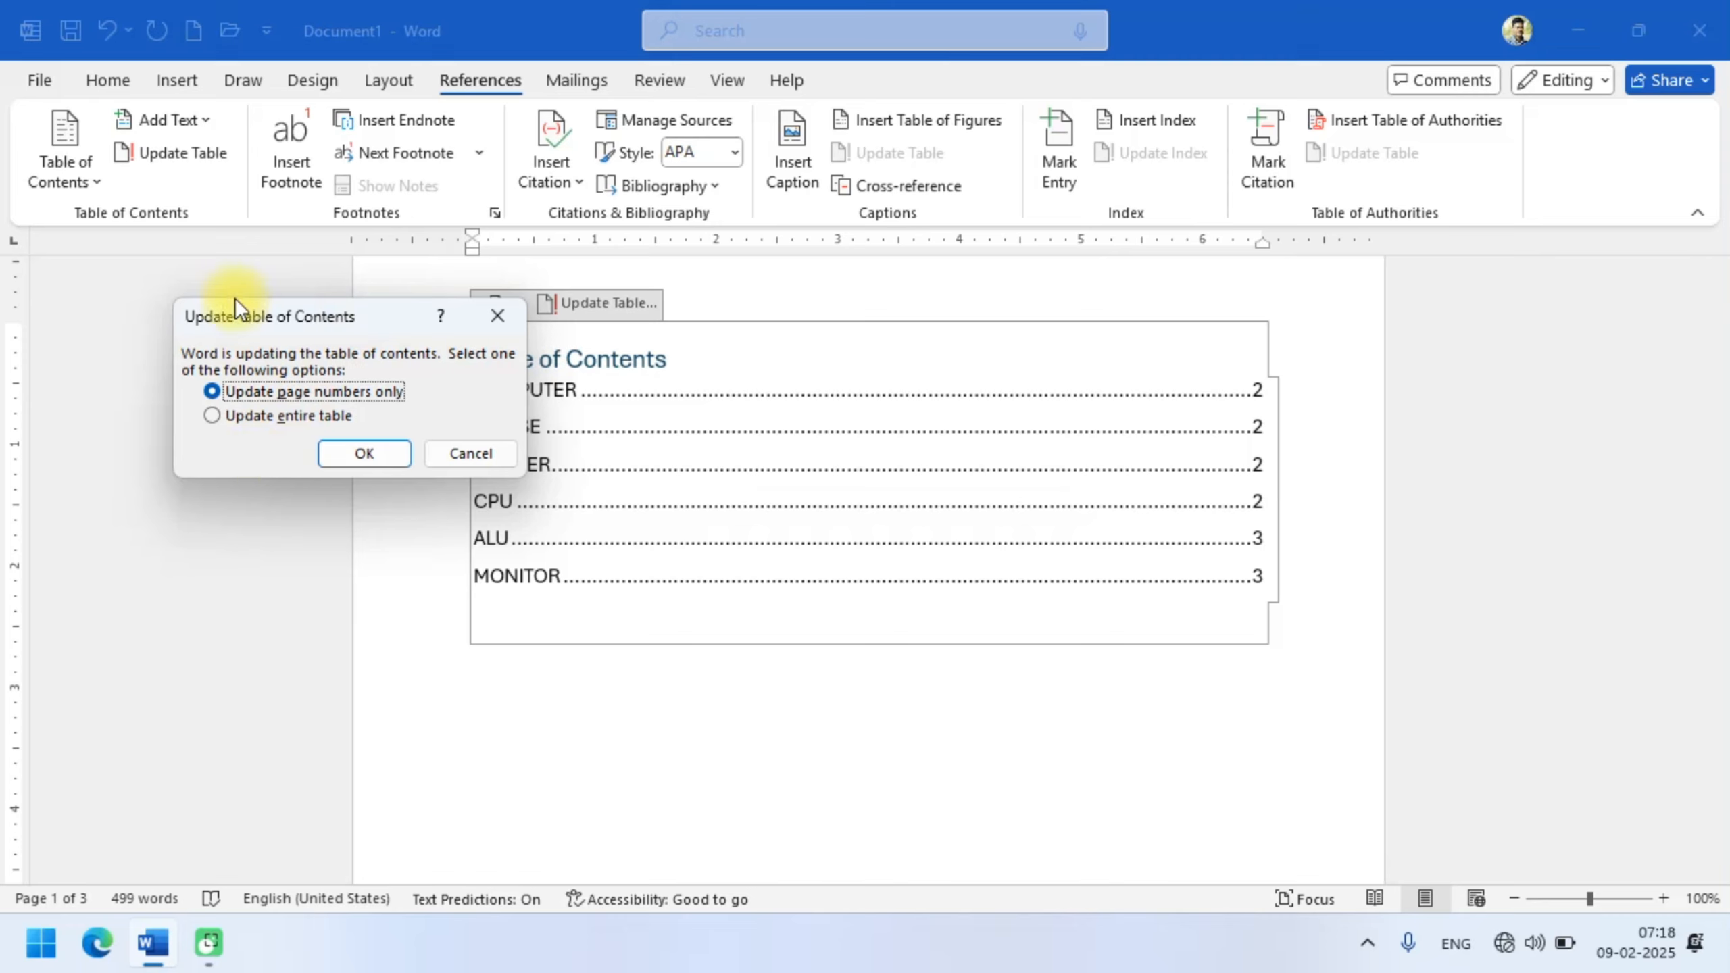
left_click(219, 416)
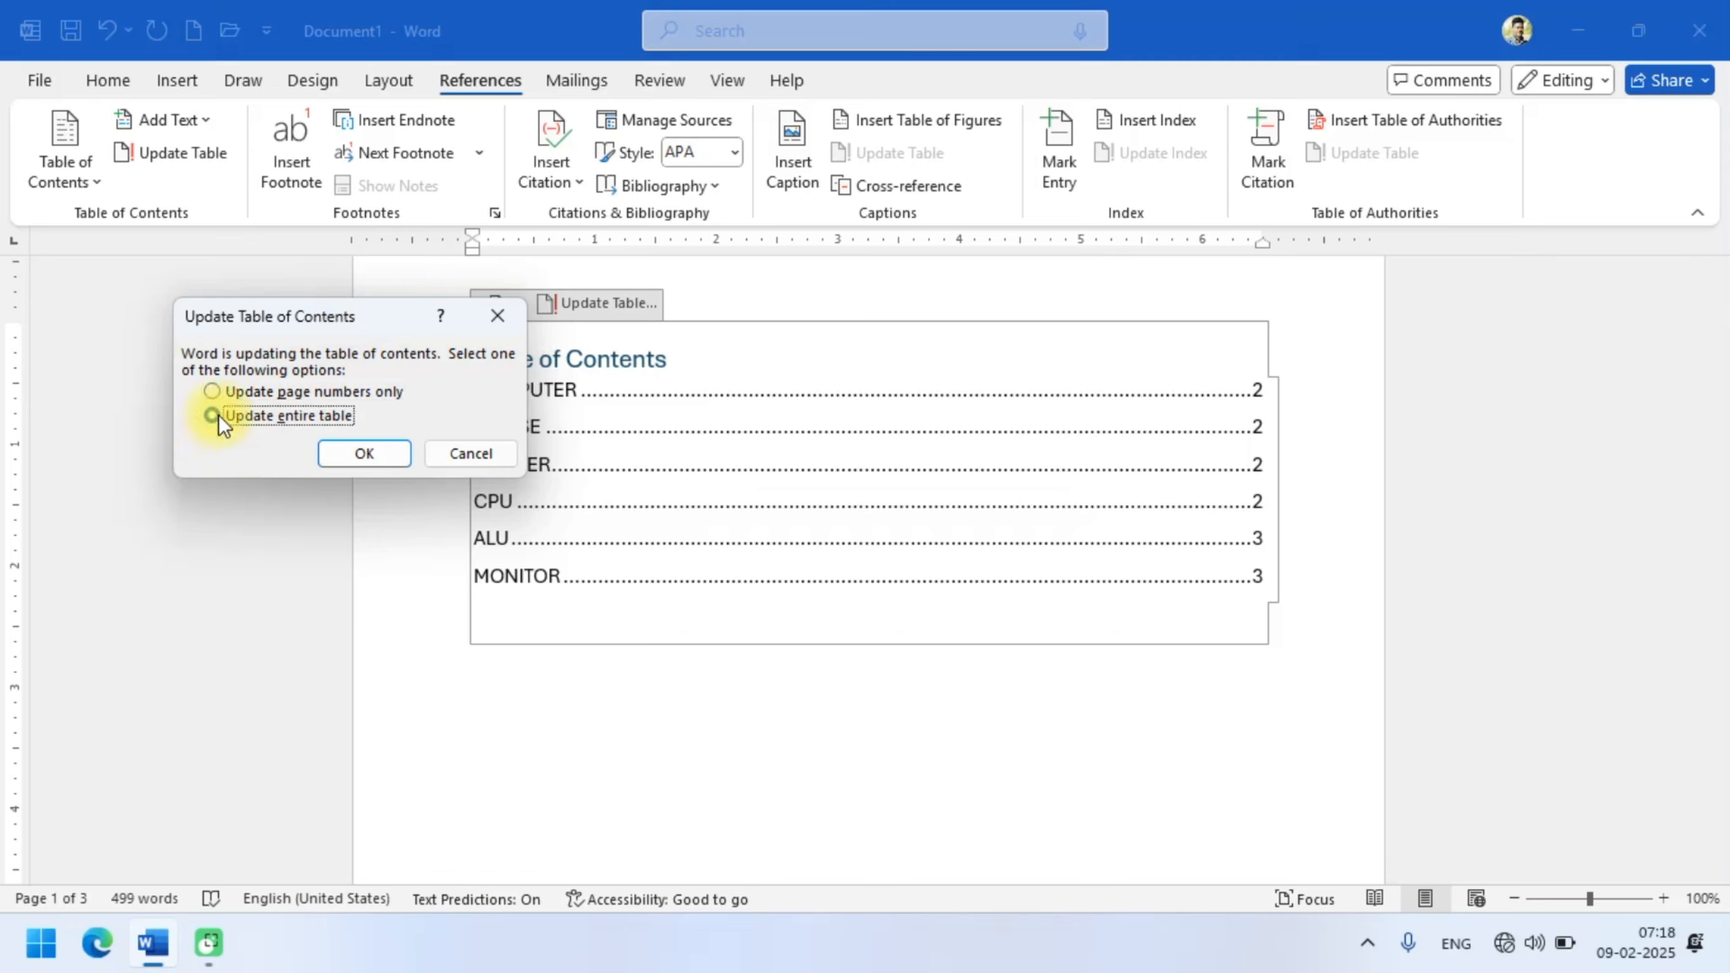
left_click(349, 455)
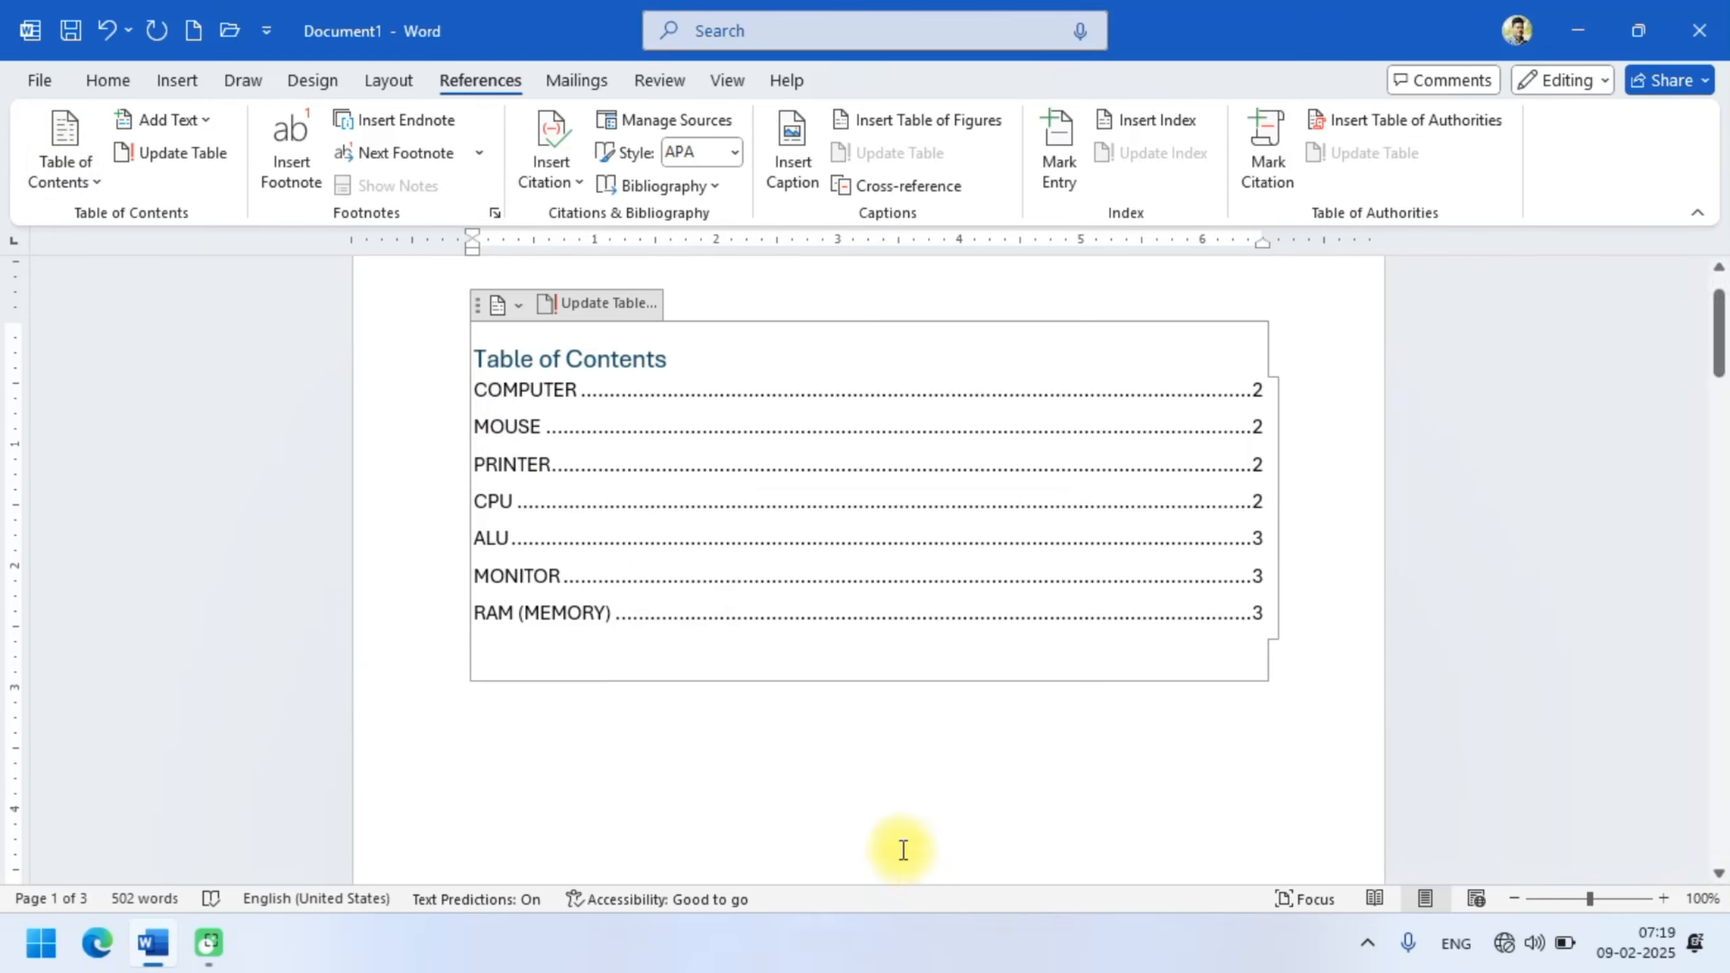
- Remove the table of contents from the first page
left_click(42, 175)
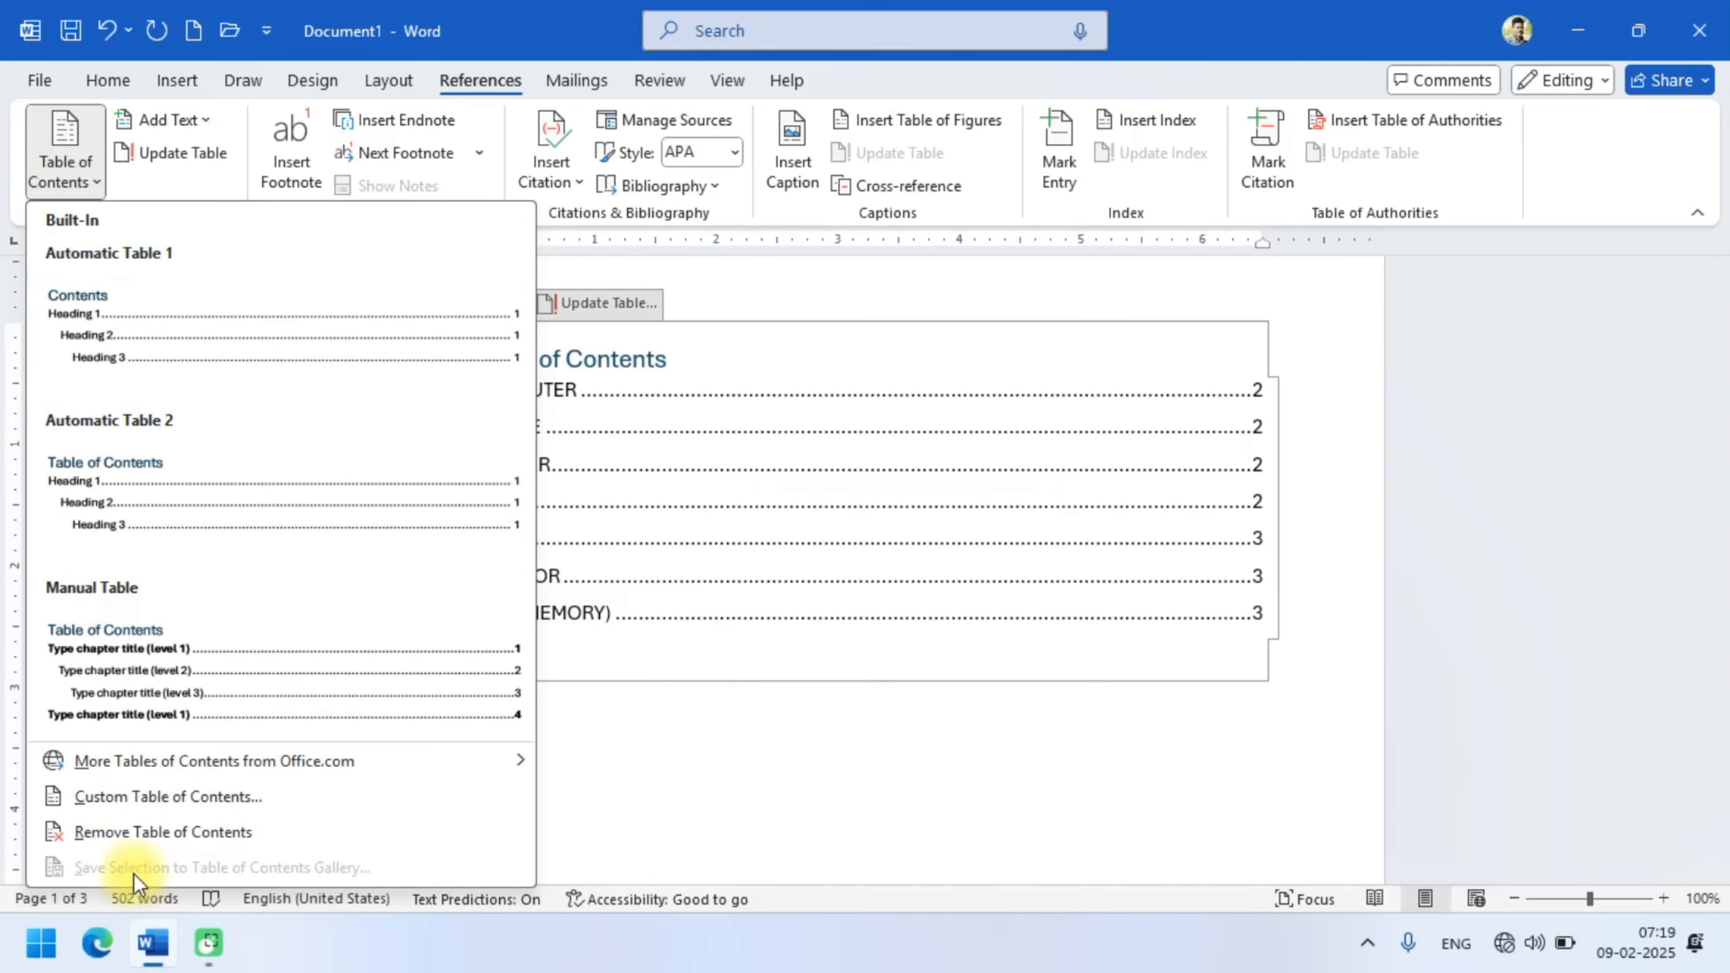
left_click(209, 834)
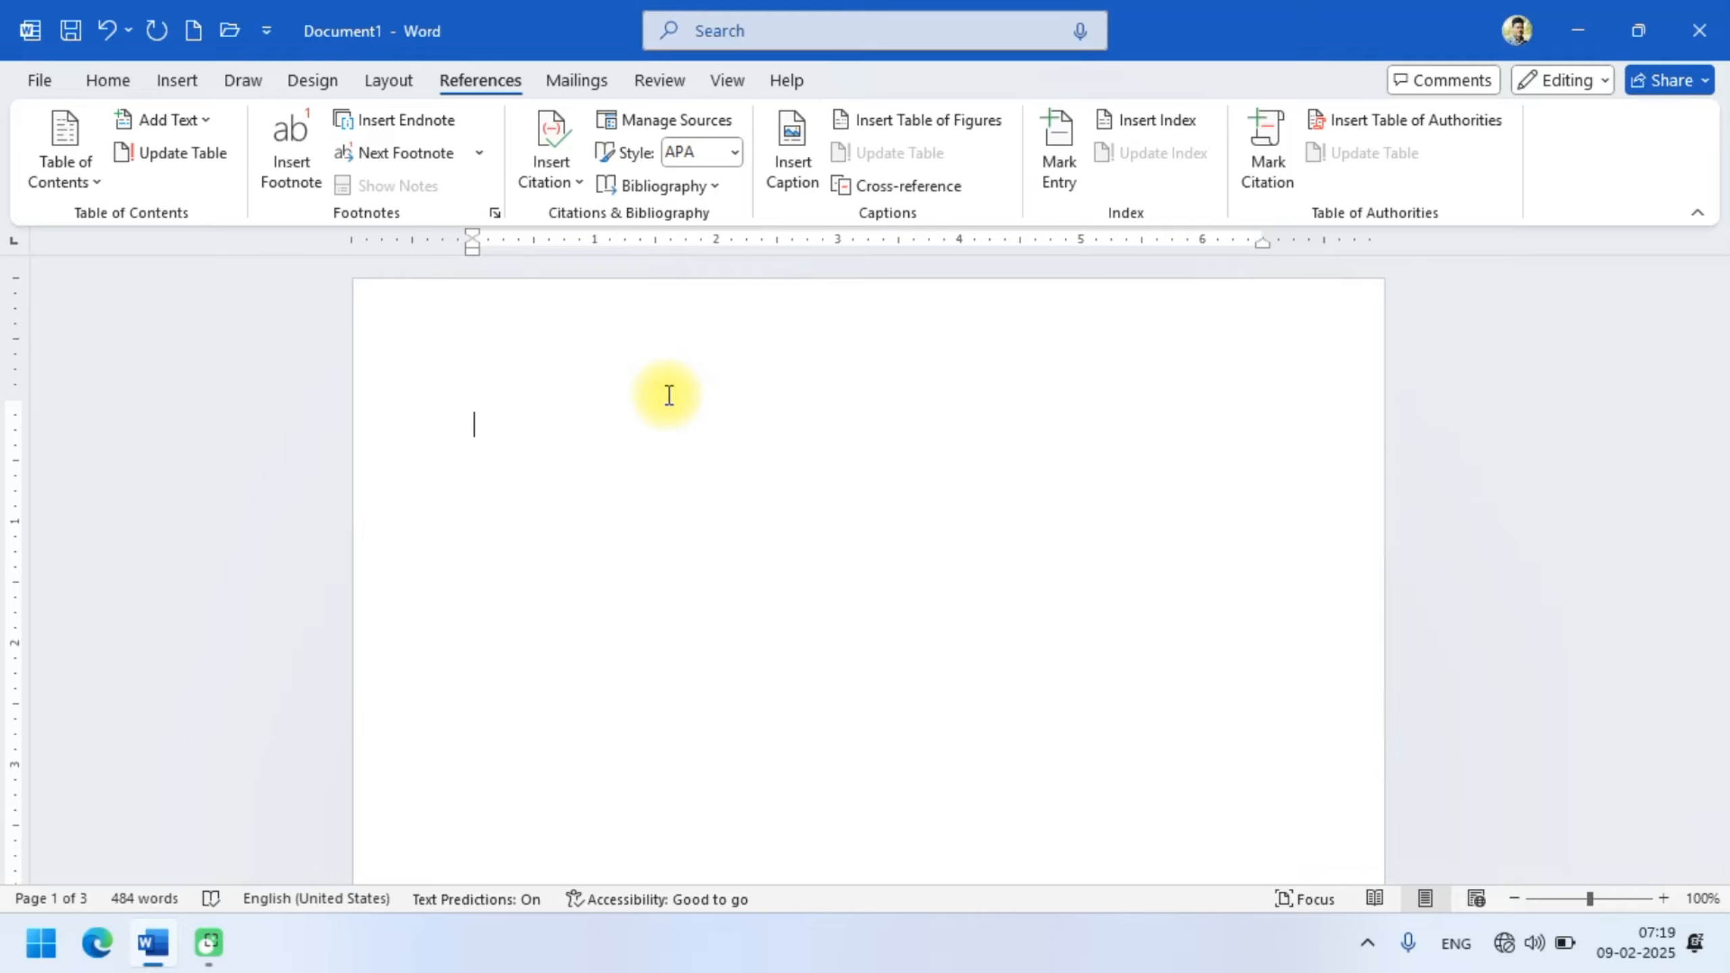
- Insert a footnote at the end of the COMPUTER heading reading "COMPUTER IS A MACHINE." and preview it from the heading
scroll(666, 398, "down", 15)
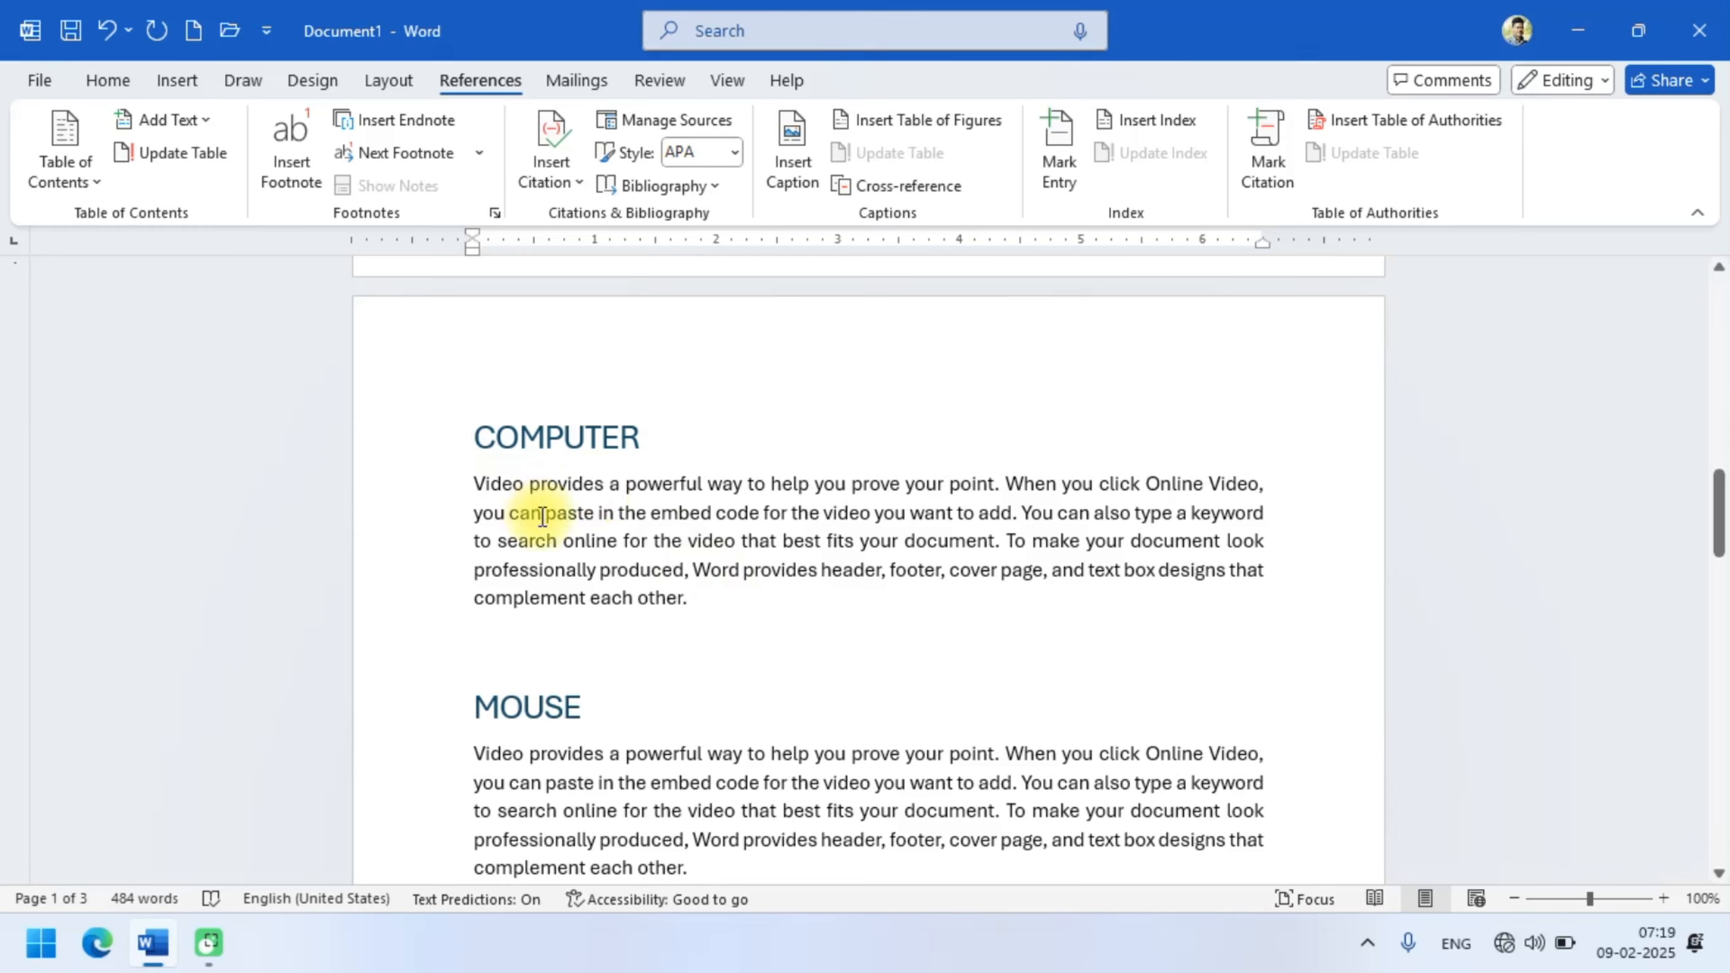
left_click(641, 431)
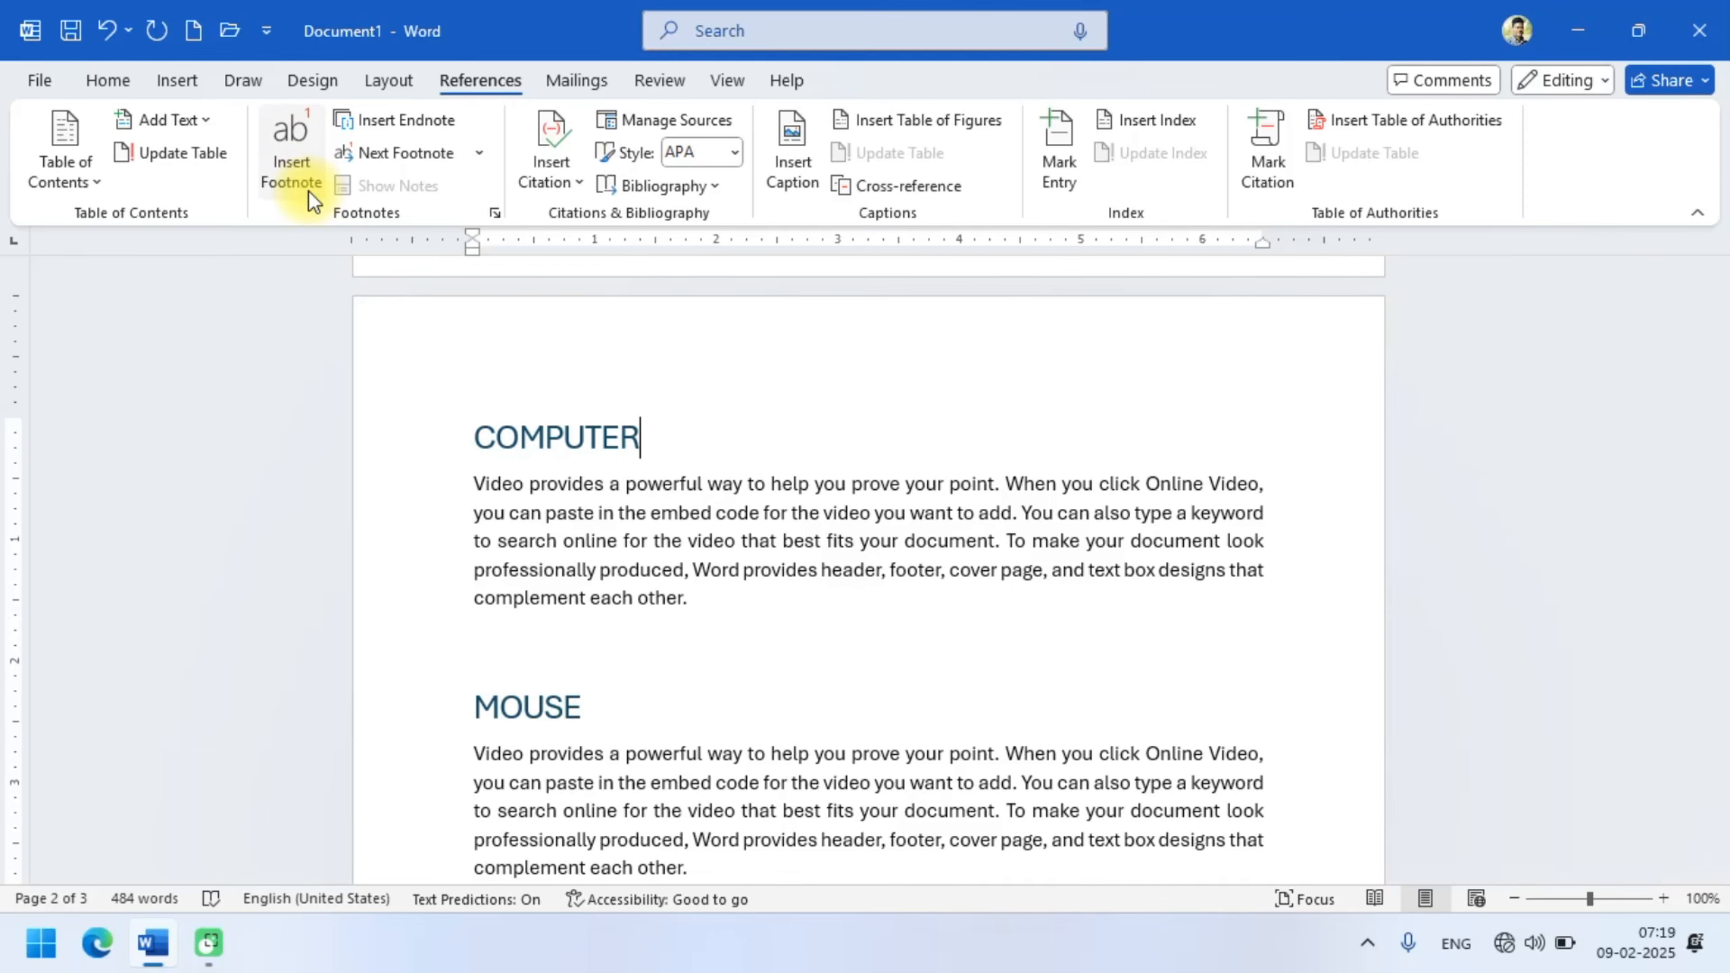
left_click(281, 135)
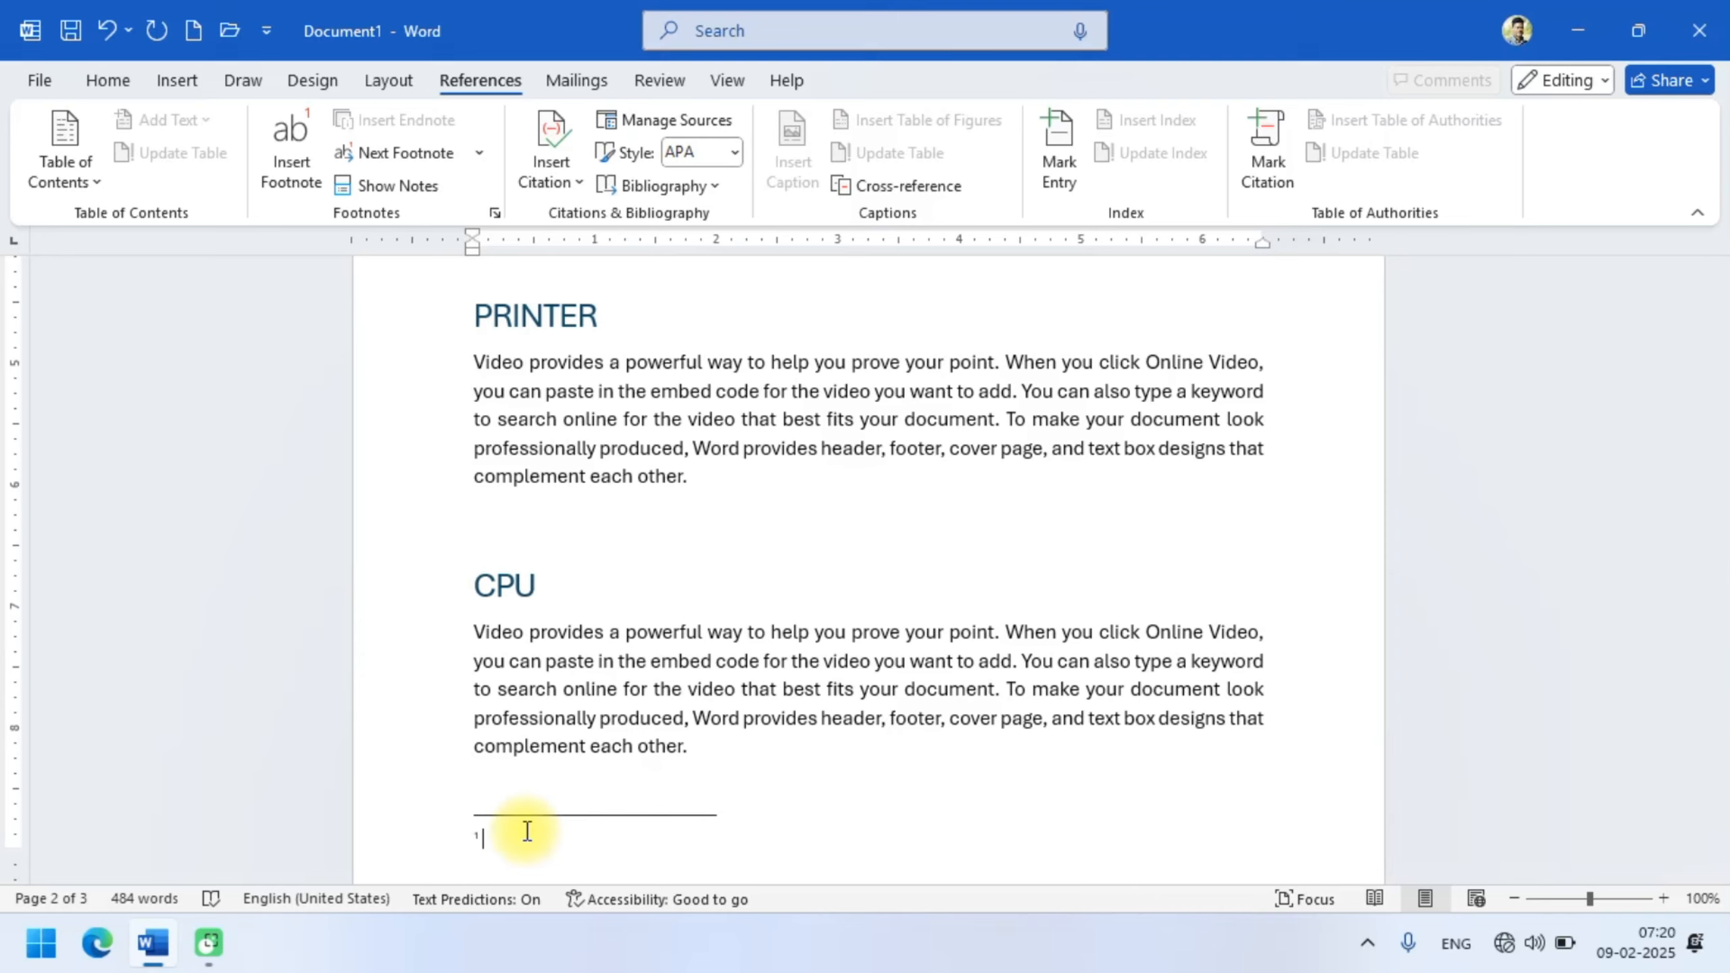
type("COMPUTER IS ")
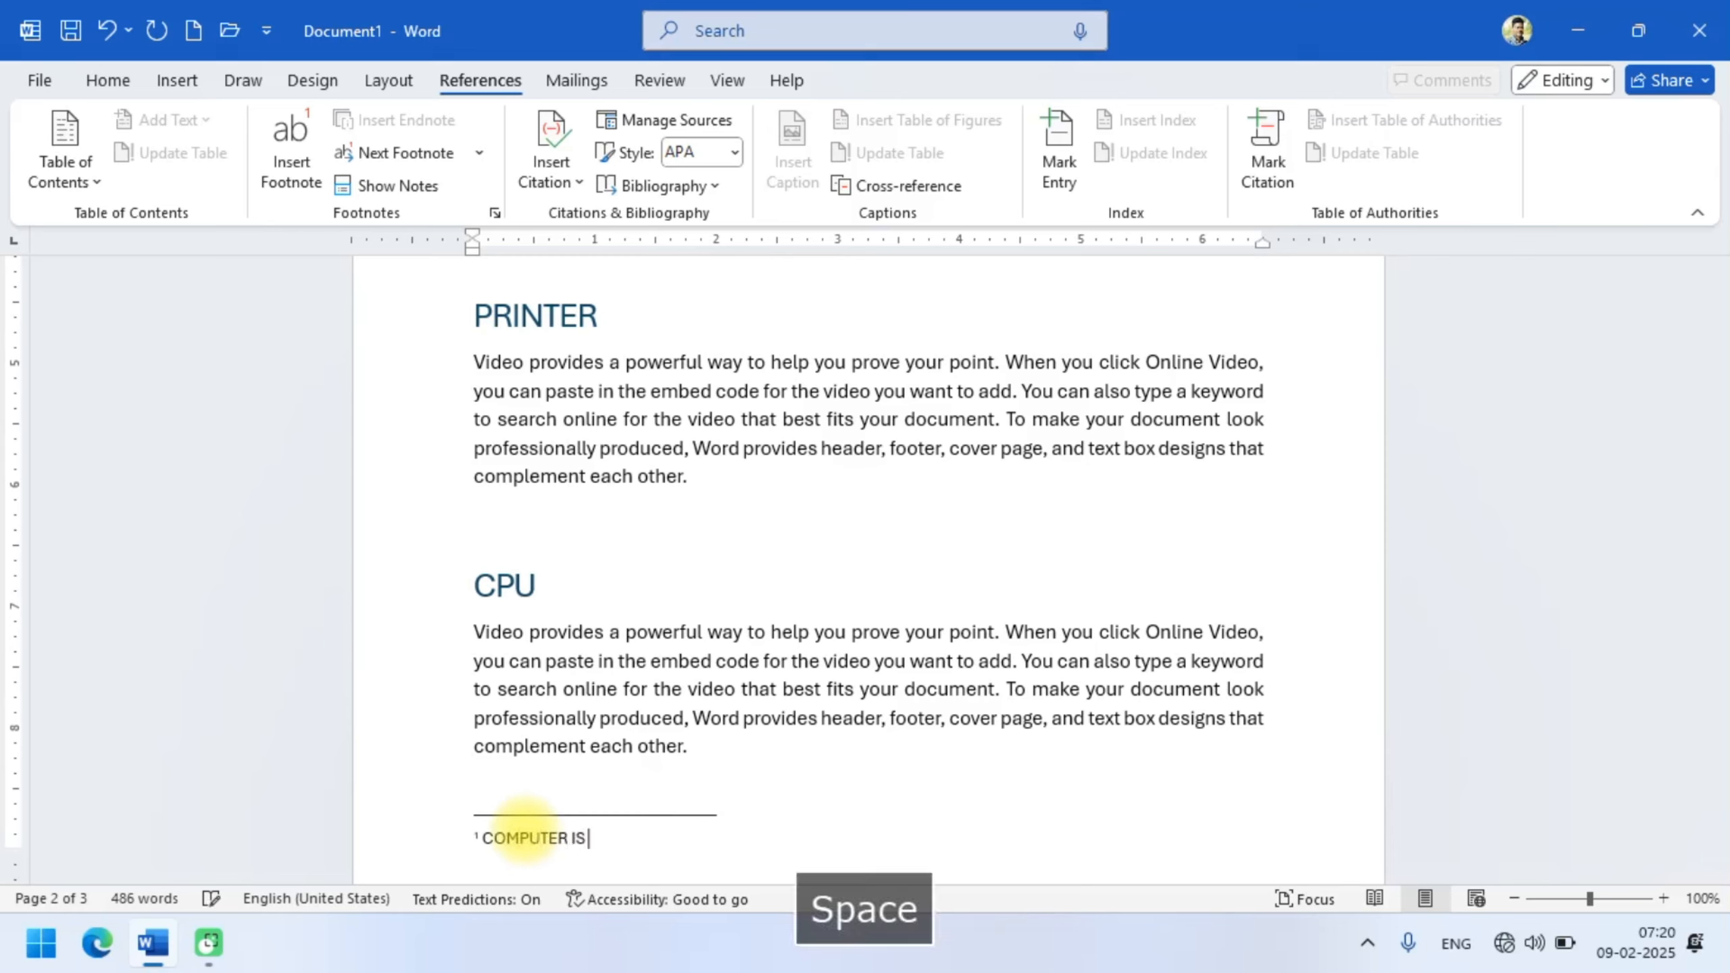
type("A M")
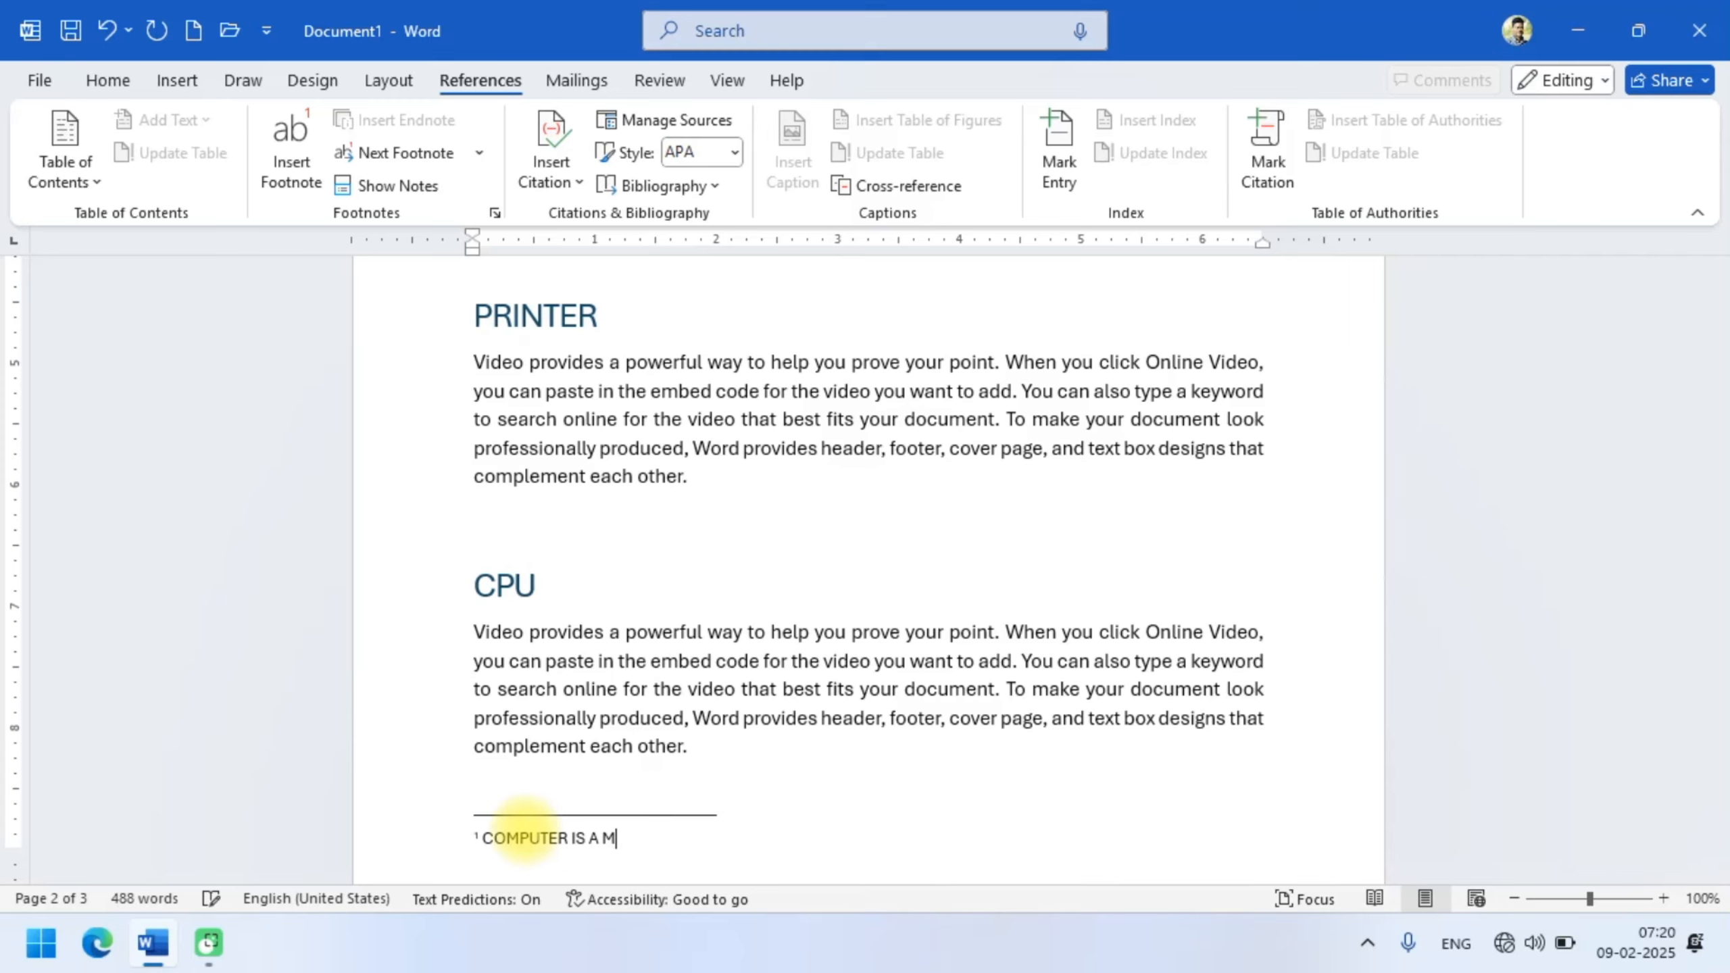
type("ACHINE.")
scroll(524, 829, "up", 8)
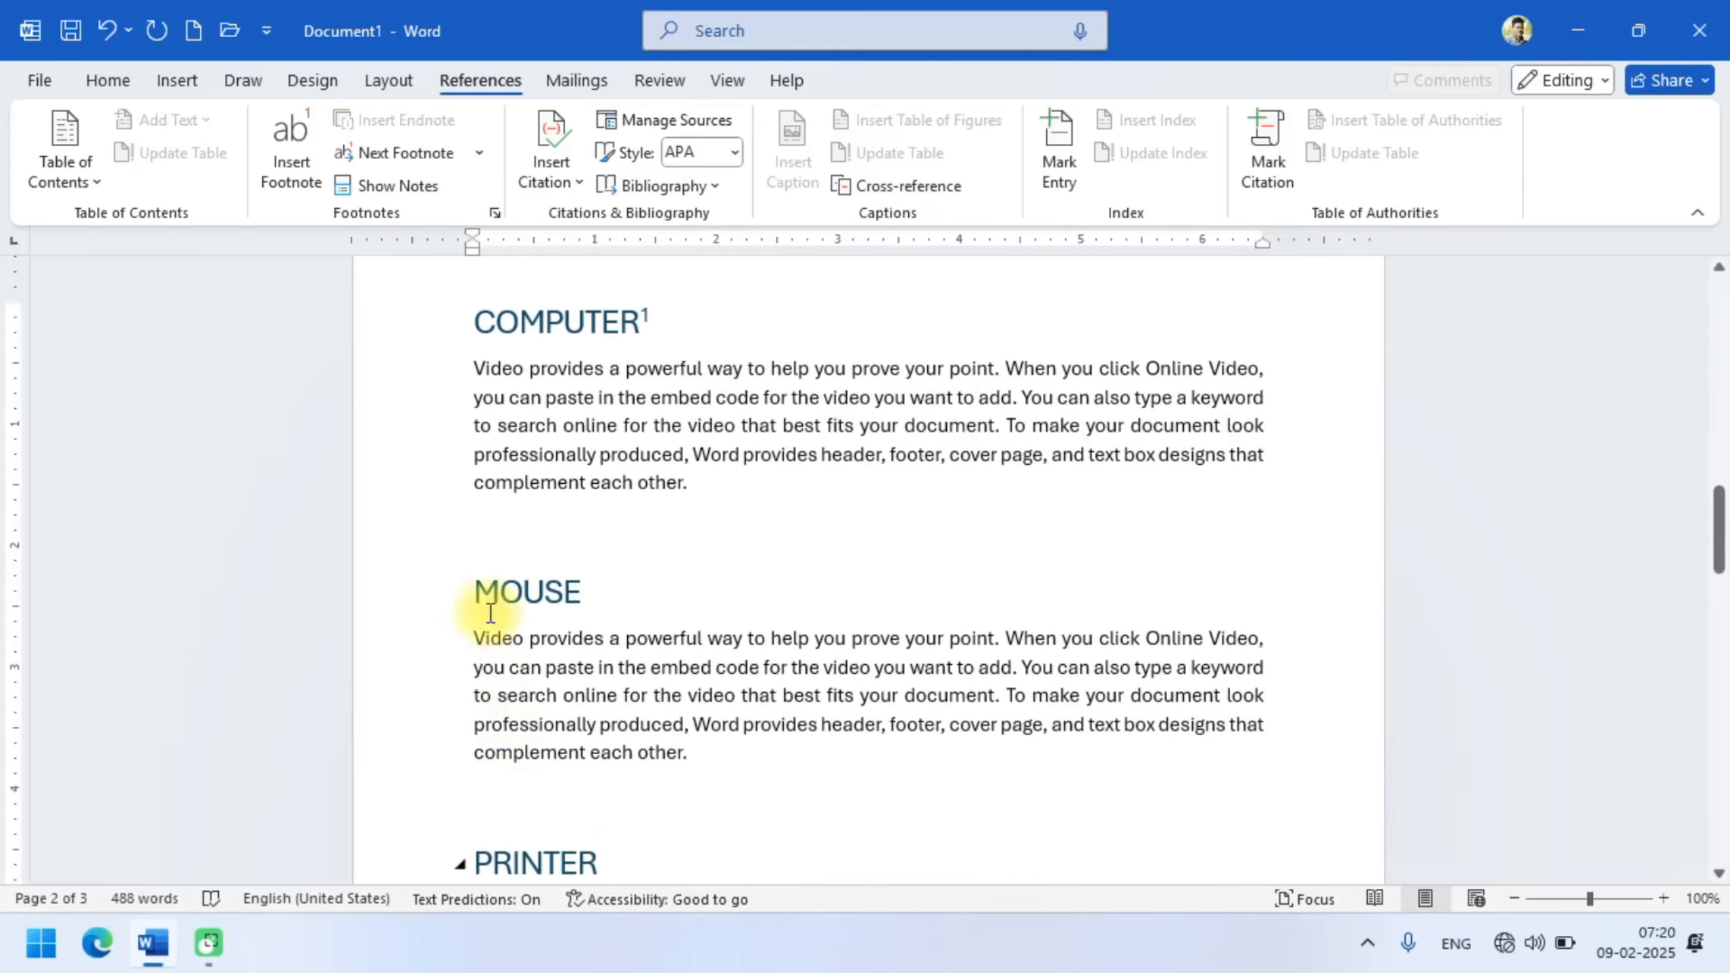
mouse_move(538, 321)
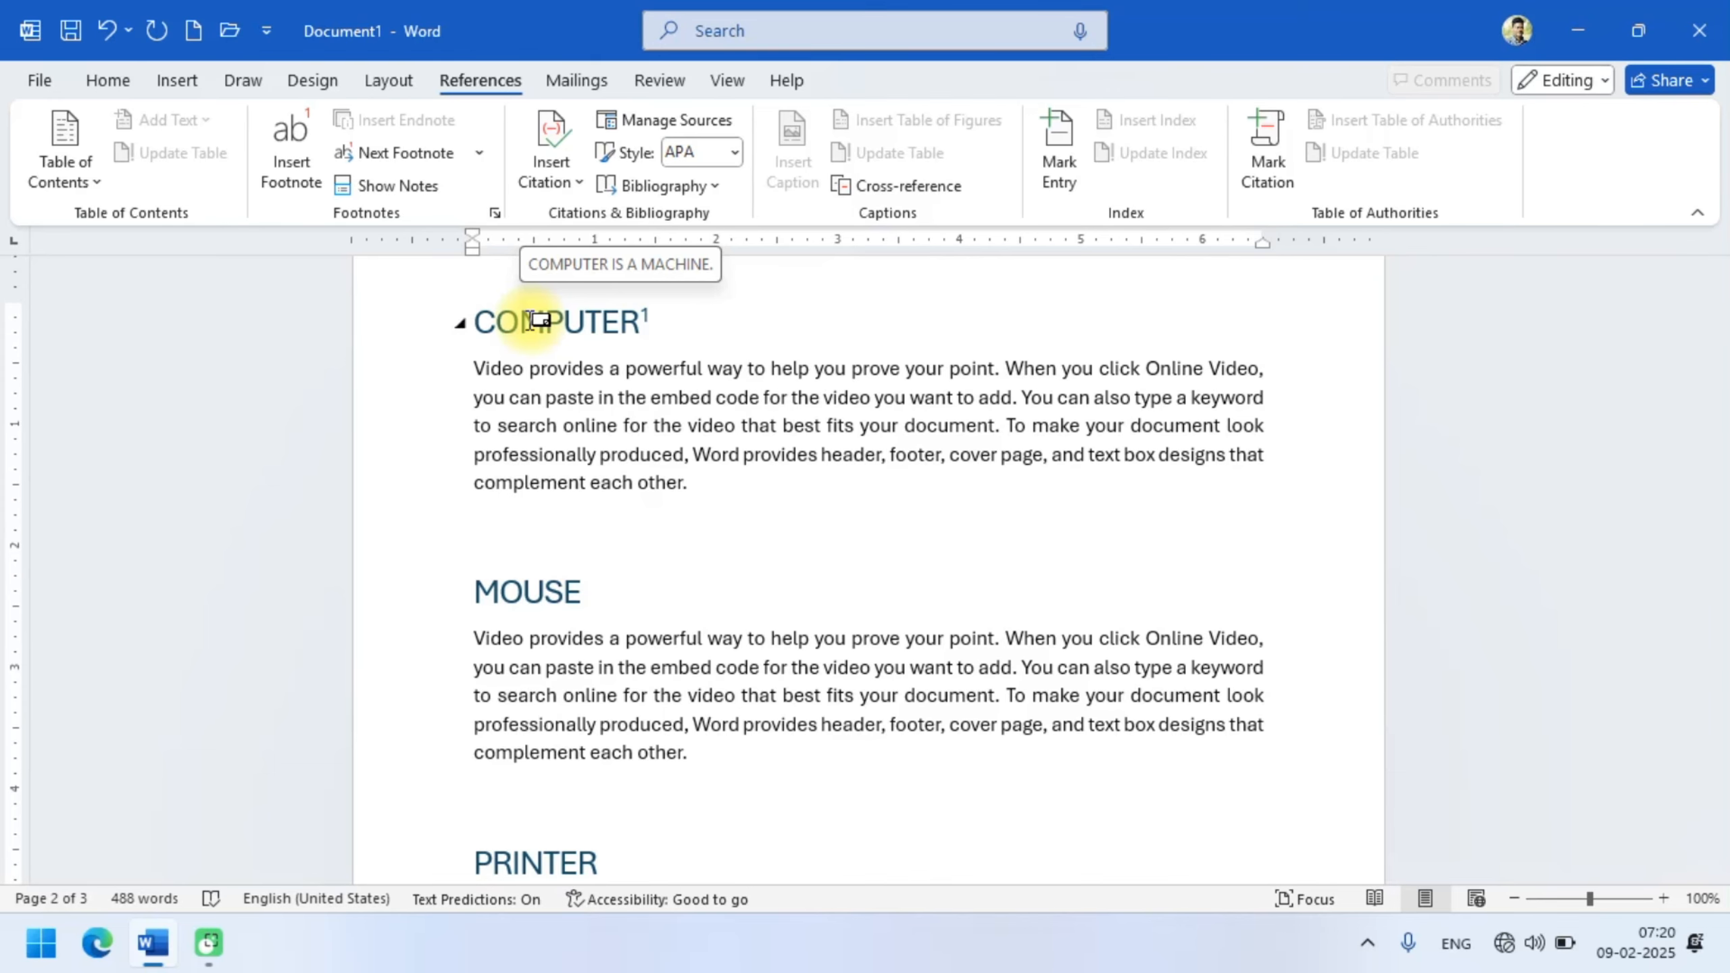
- Insert a footnote at the end of the MOUSE heading reading "MOUSE IS A POINTING DEVICE." and preview it from the heading
scroll(538, 320, "up", 3)
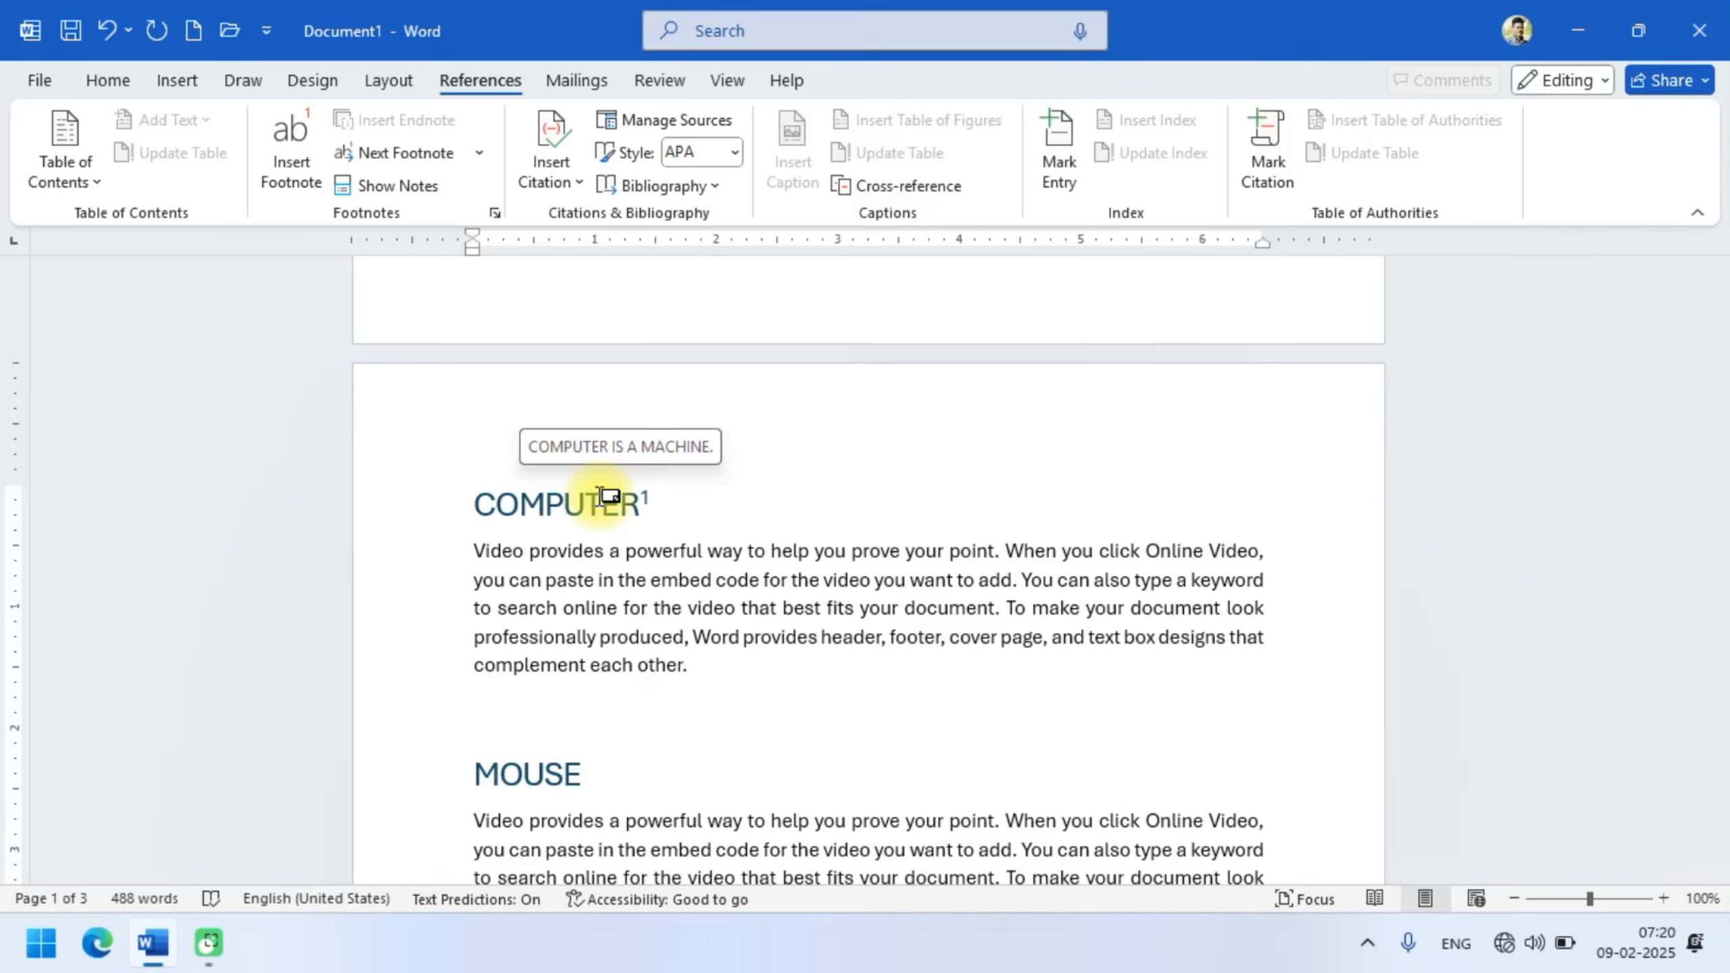
left_click(581, 775)
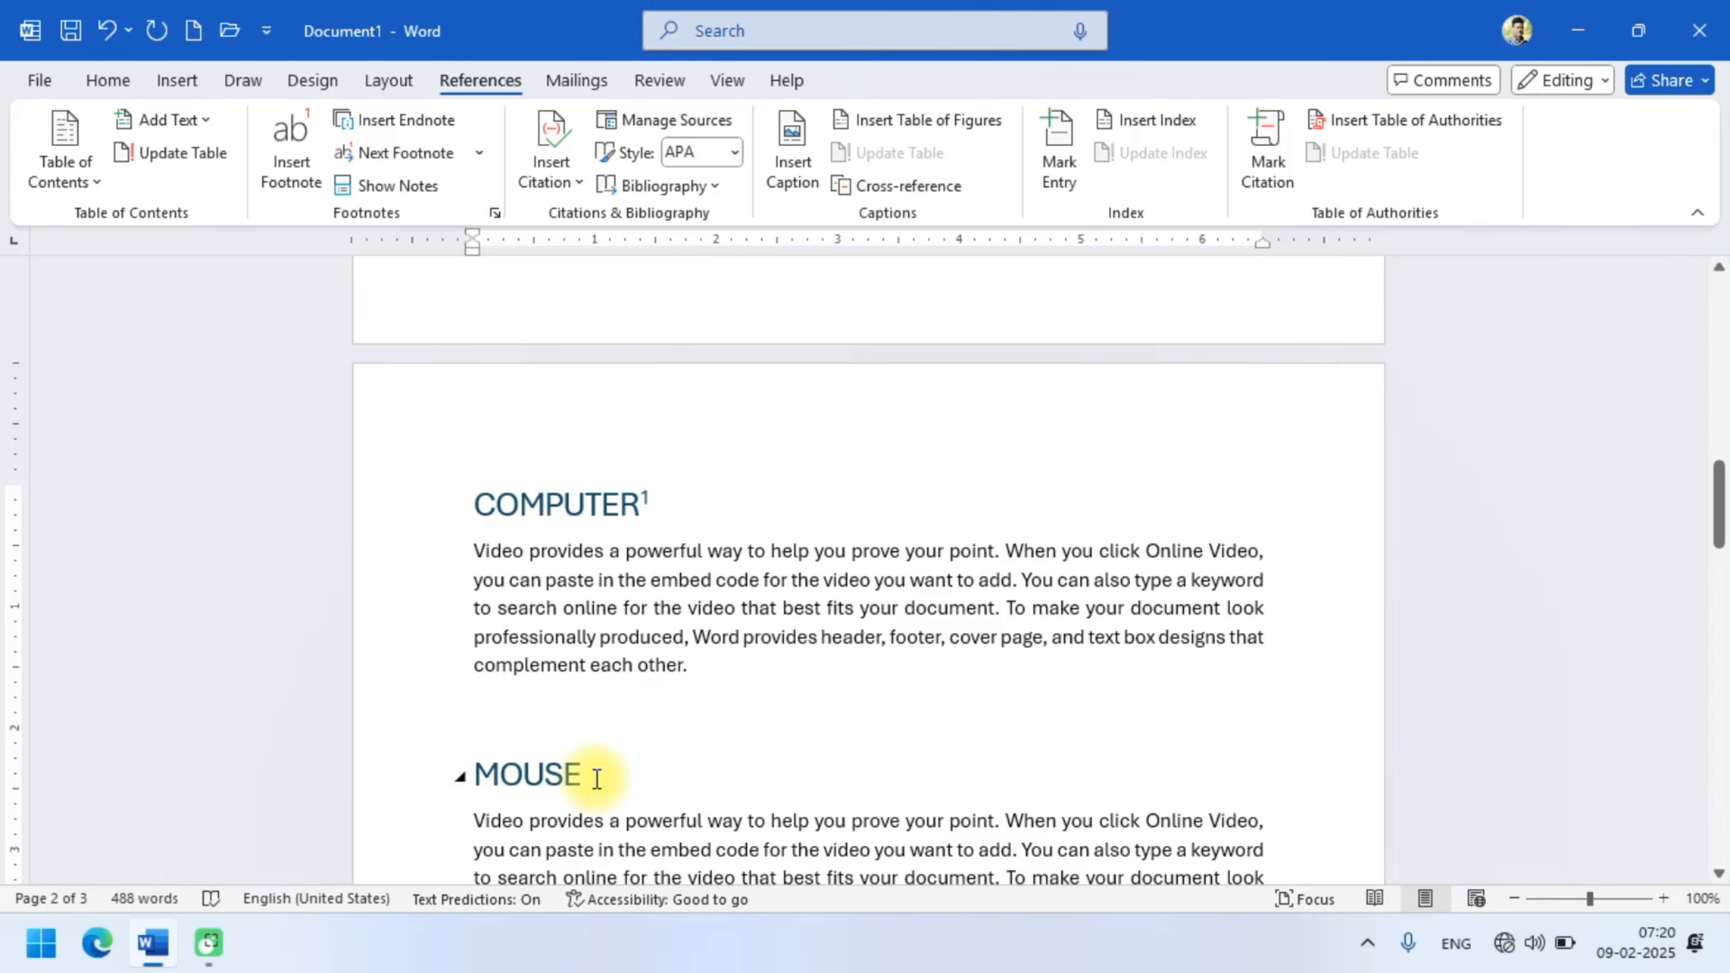
key("ctrl+alt+f")
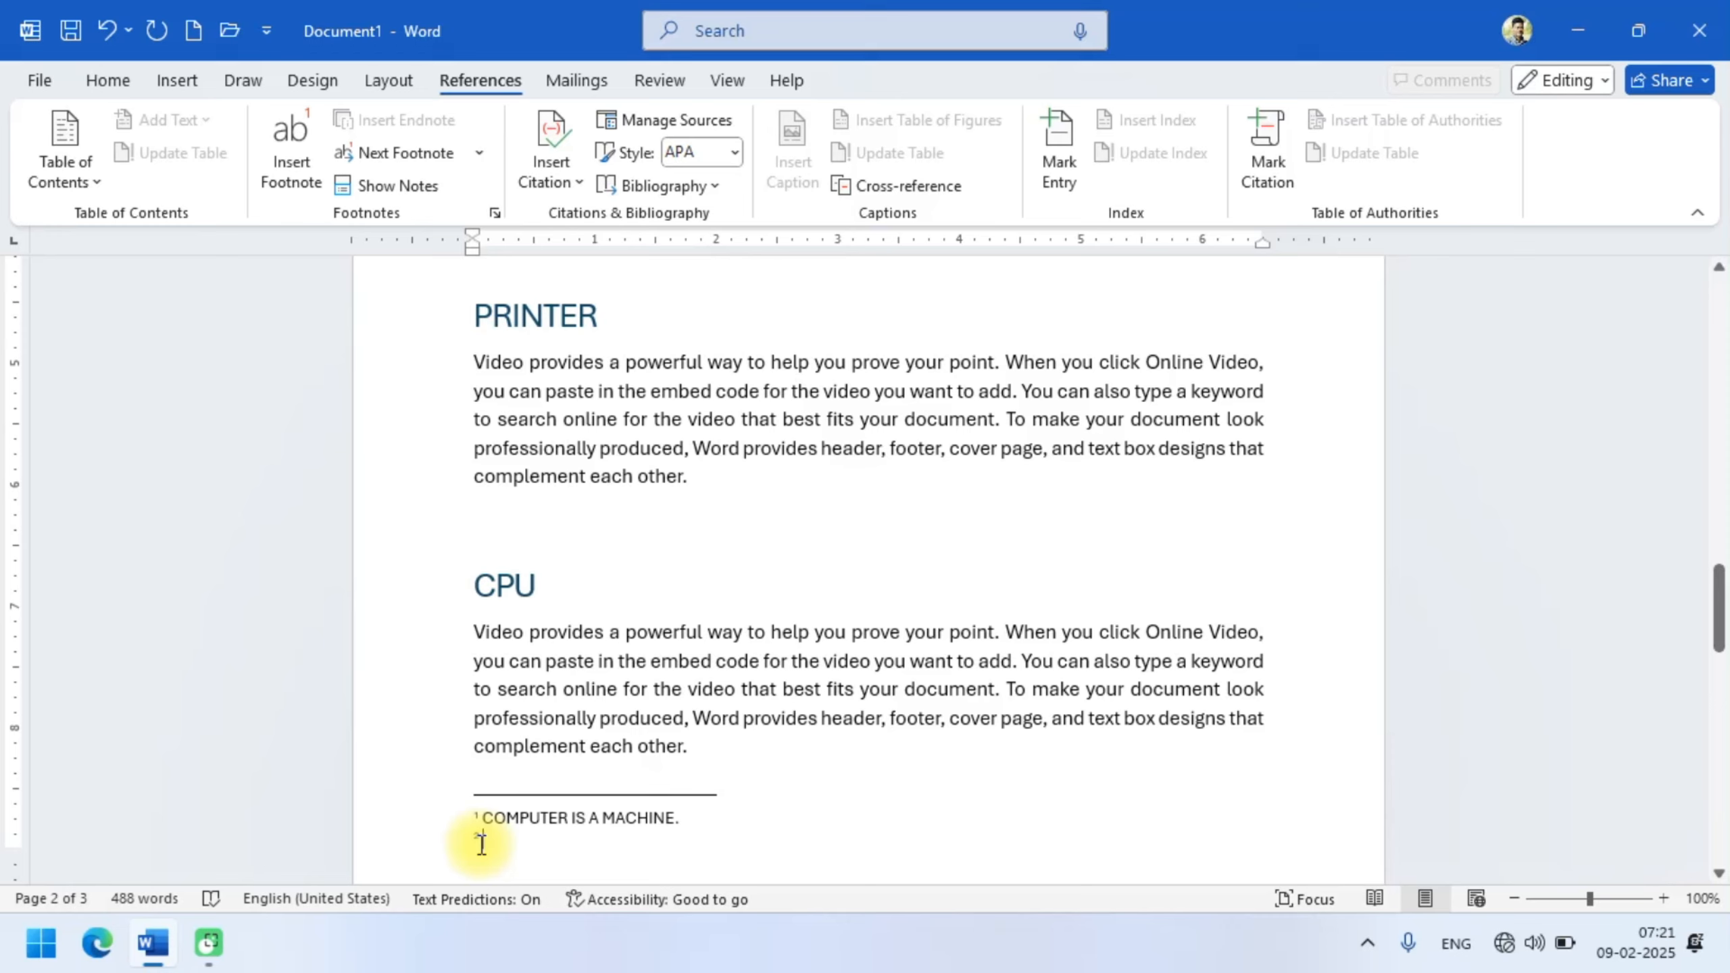
type("MO")
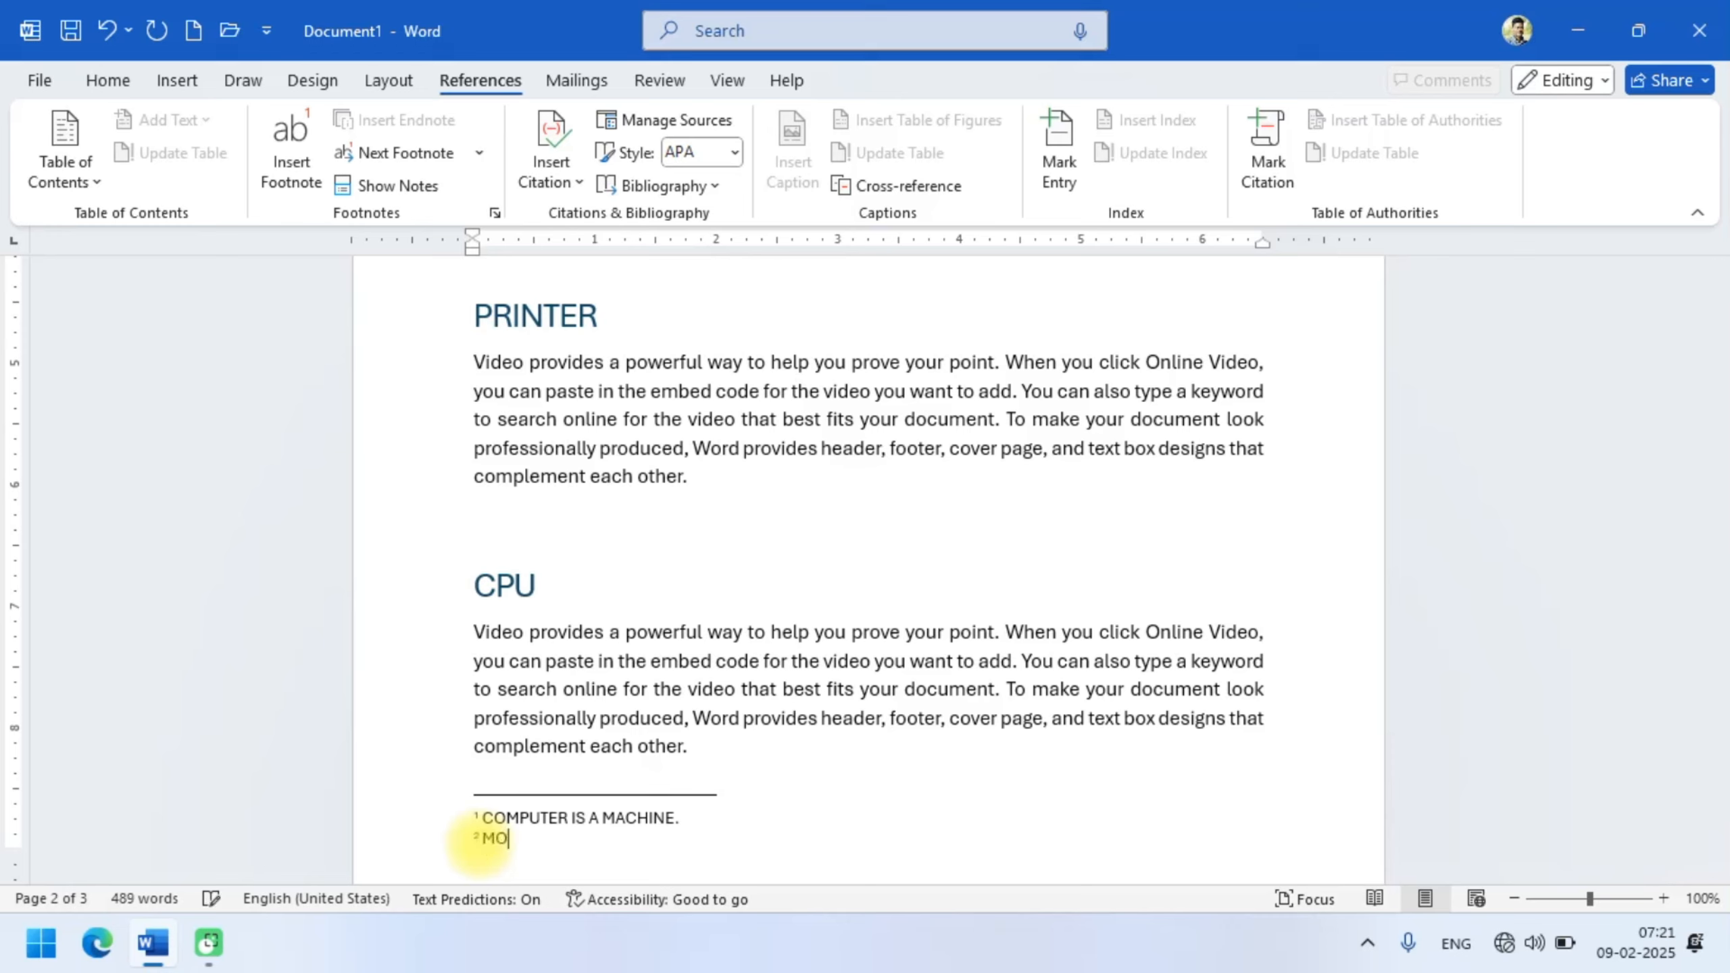
type("USE ")
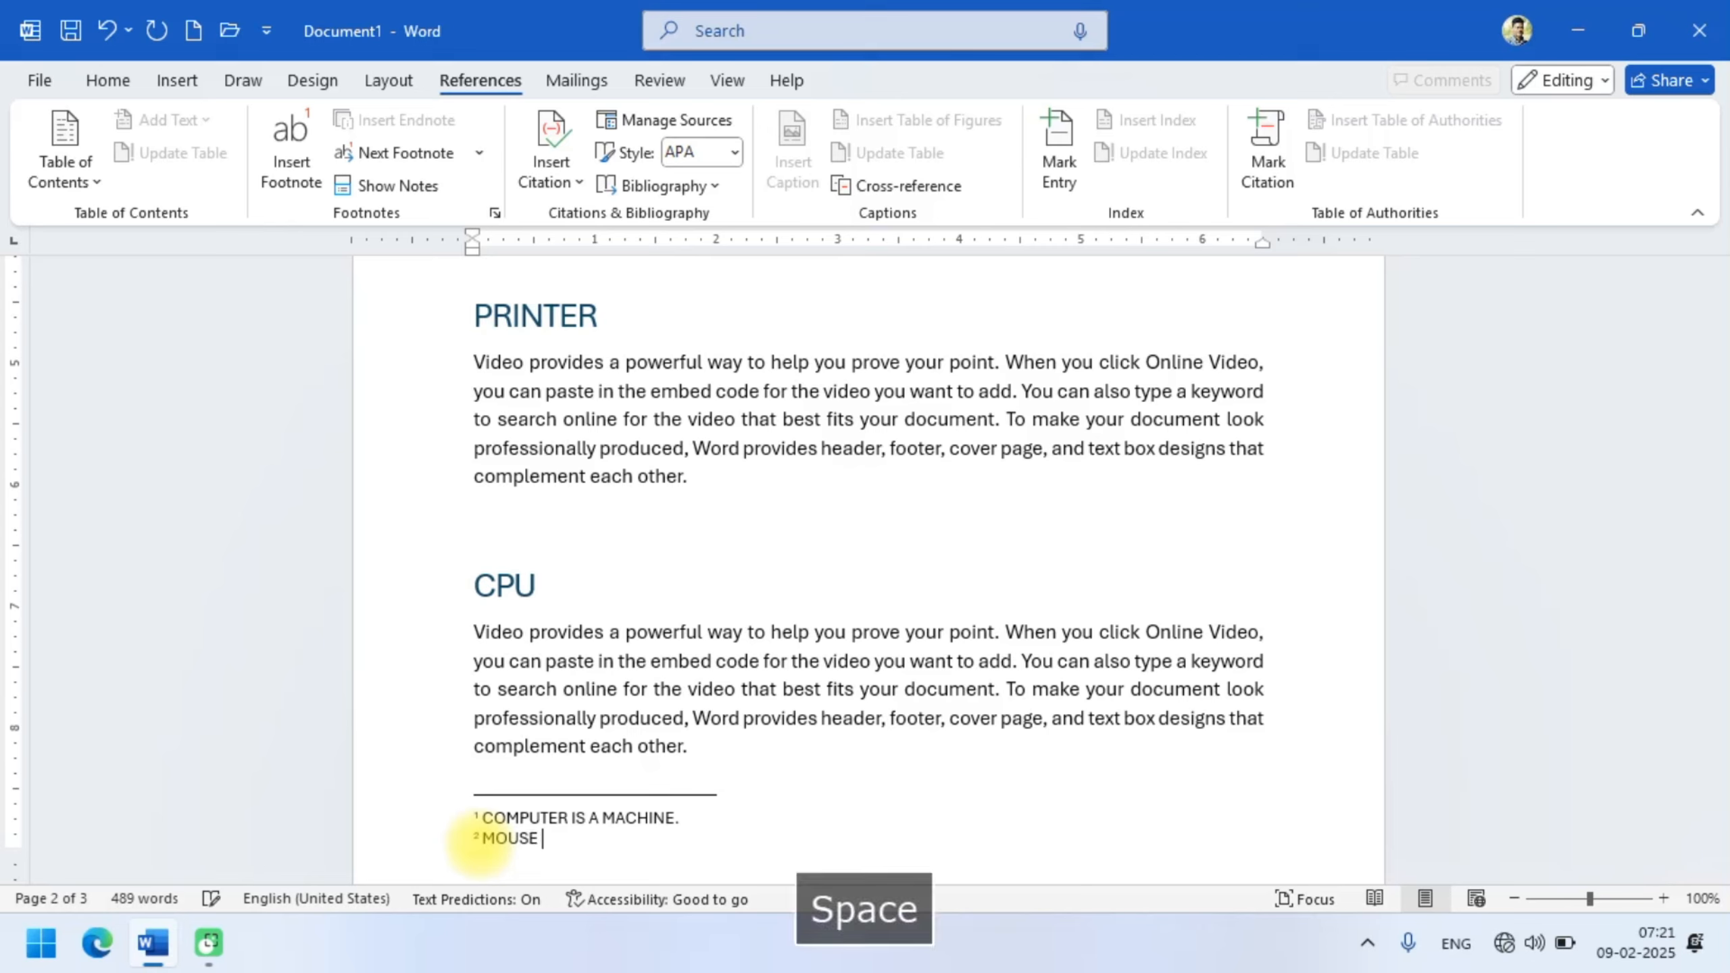
type("IS A")
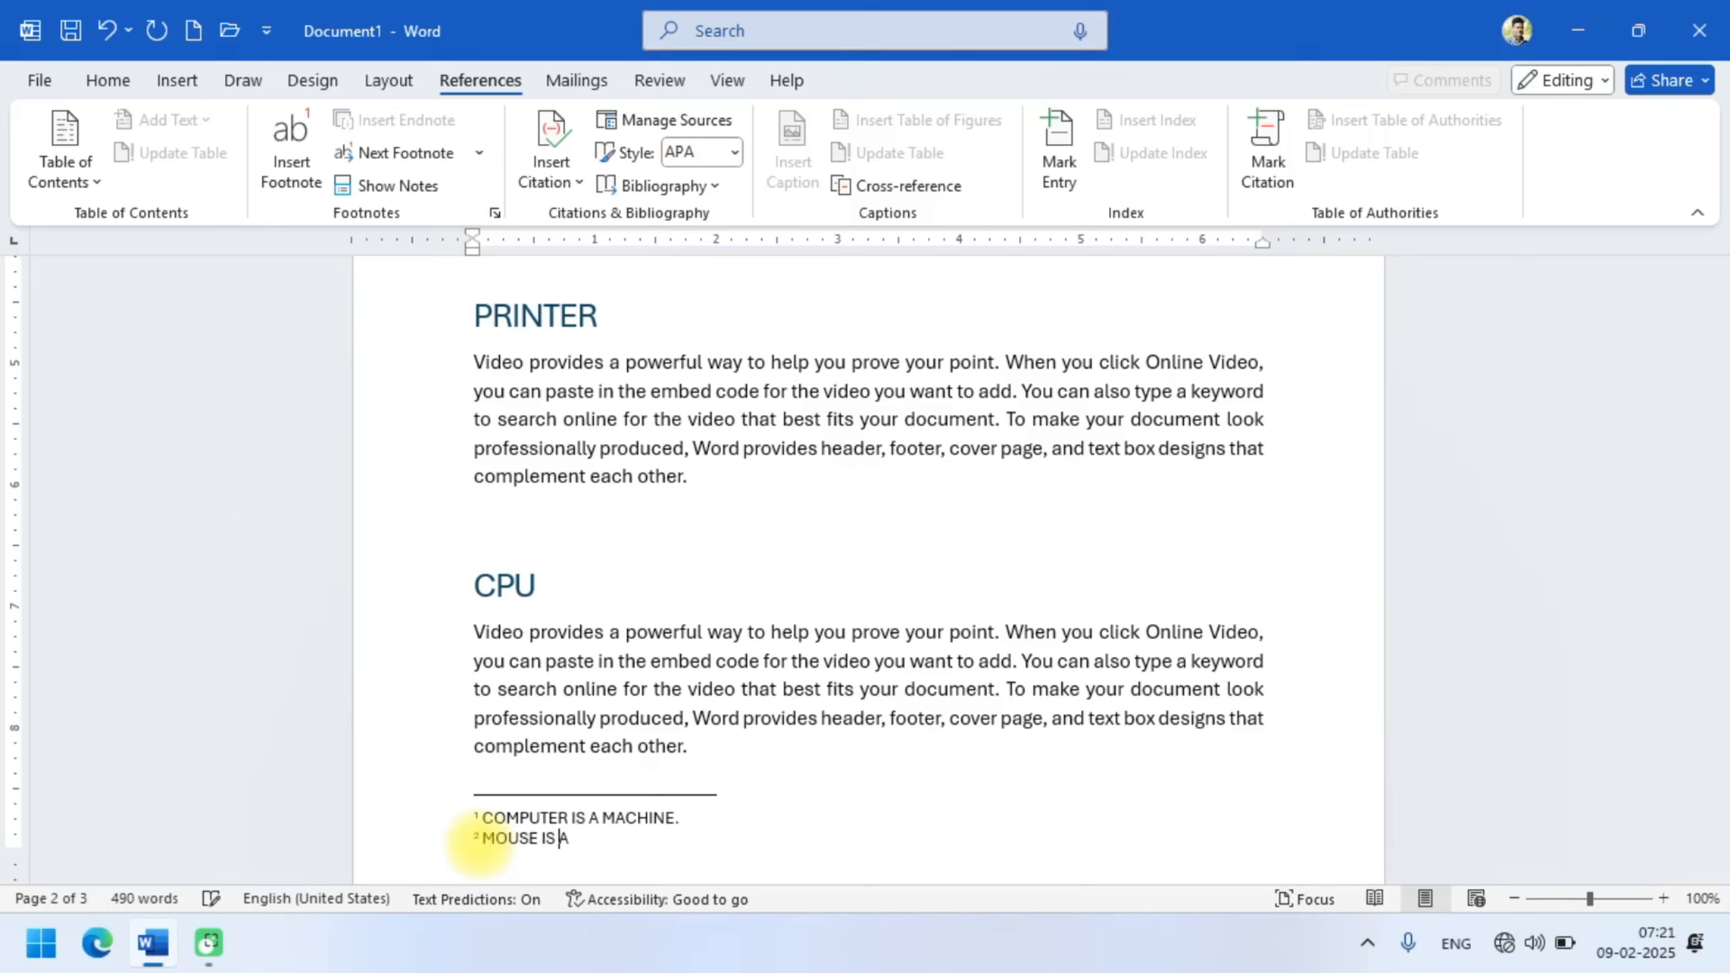
type(" POINTING DEVICE")
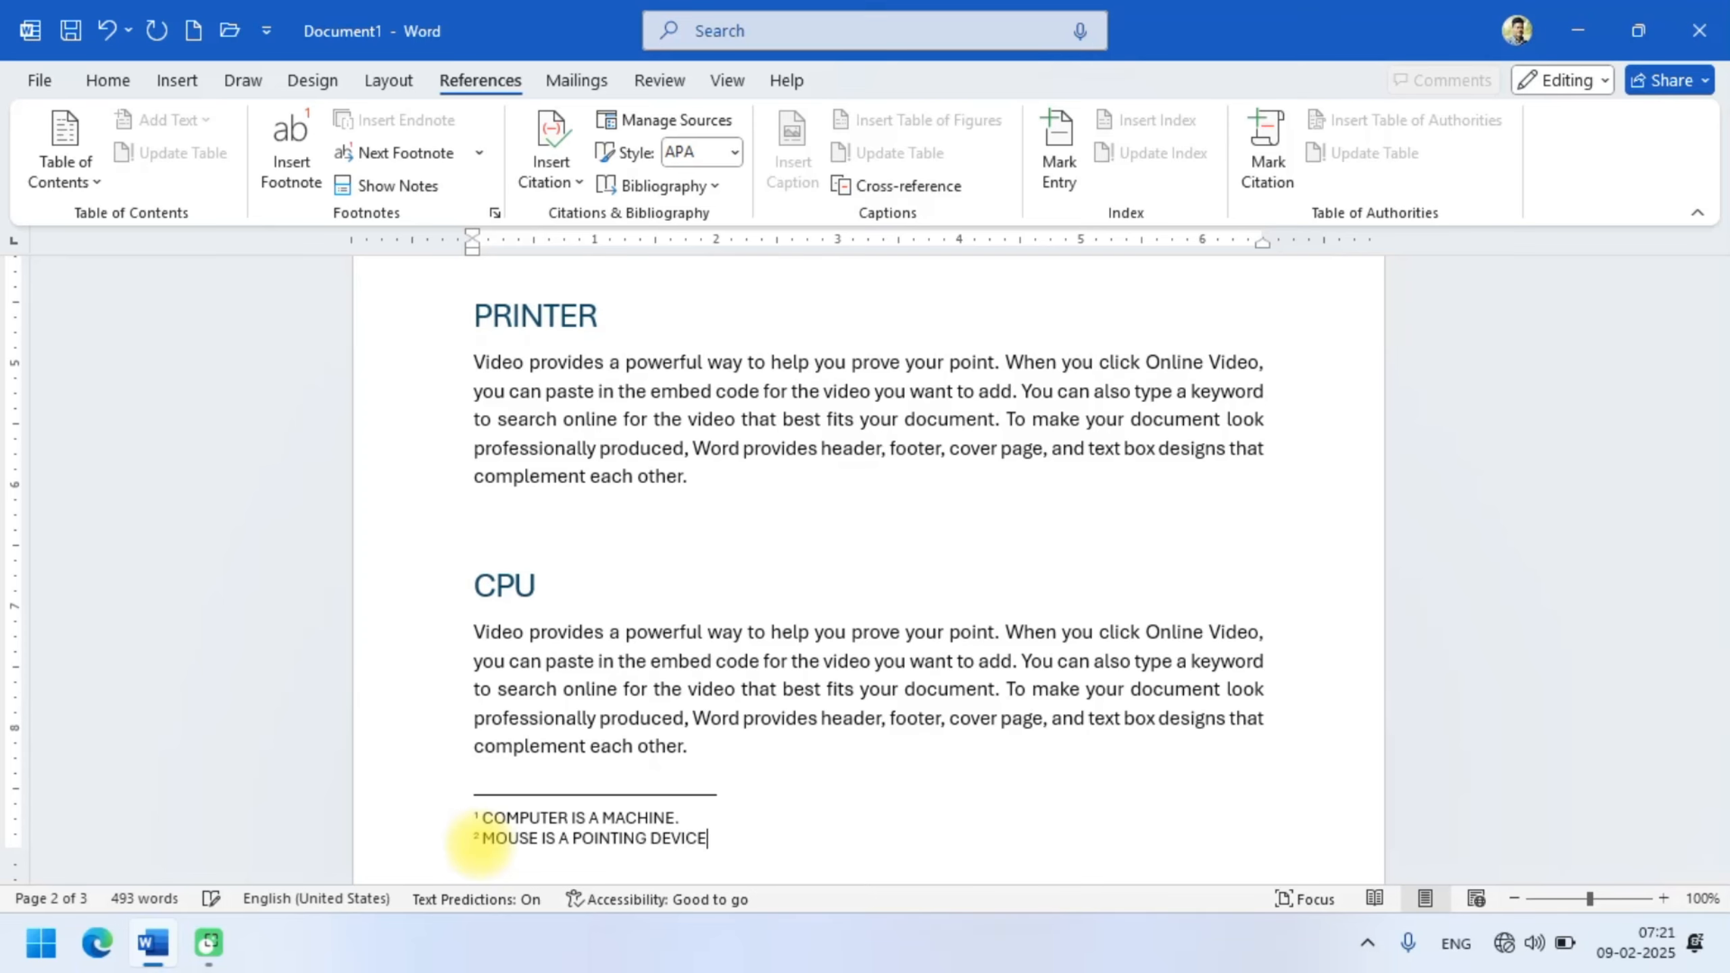
type(",")
key("BackSpace")
type(".")
scroll(479, 845, "up", 6)
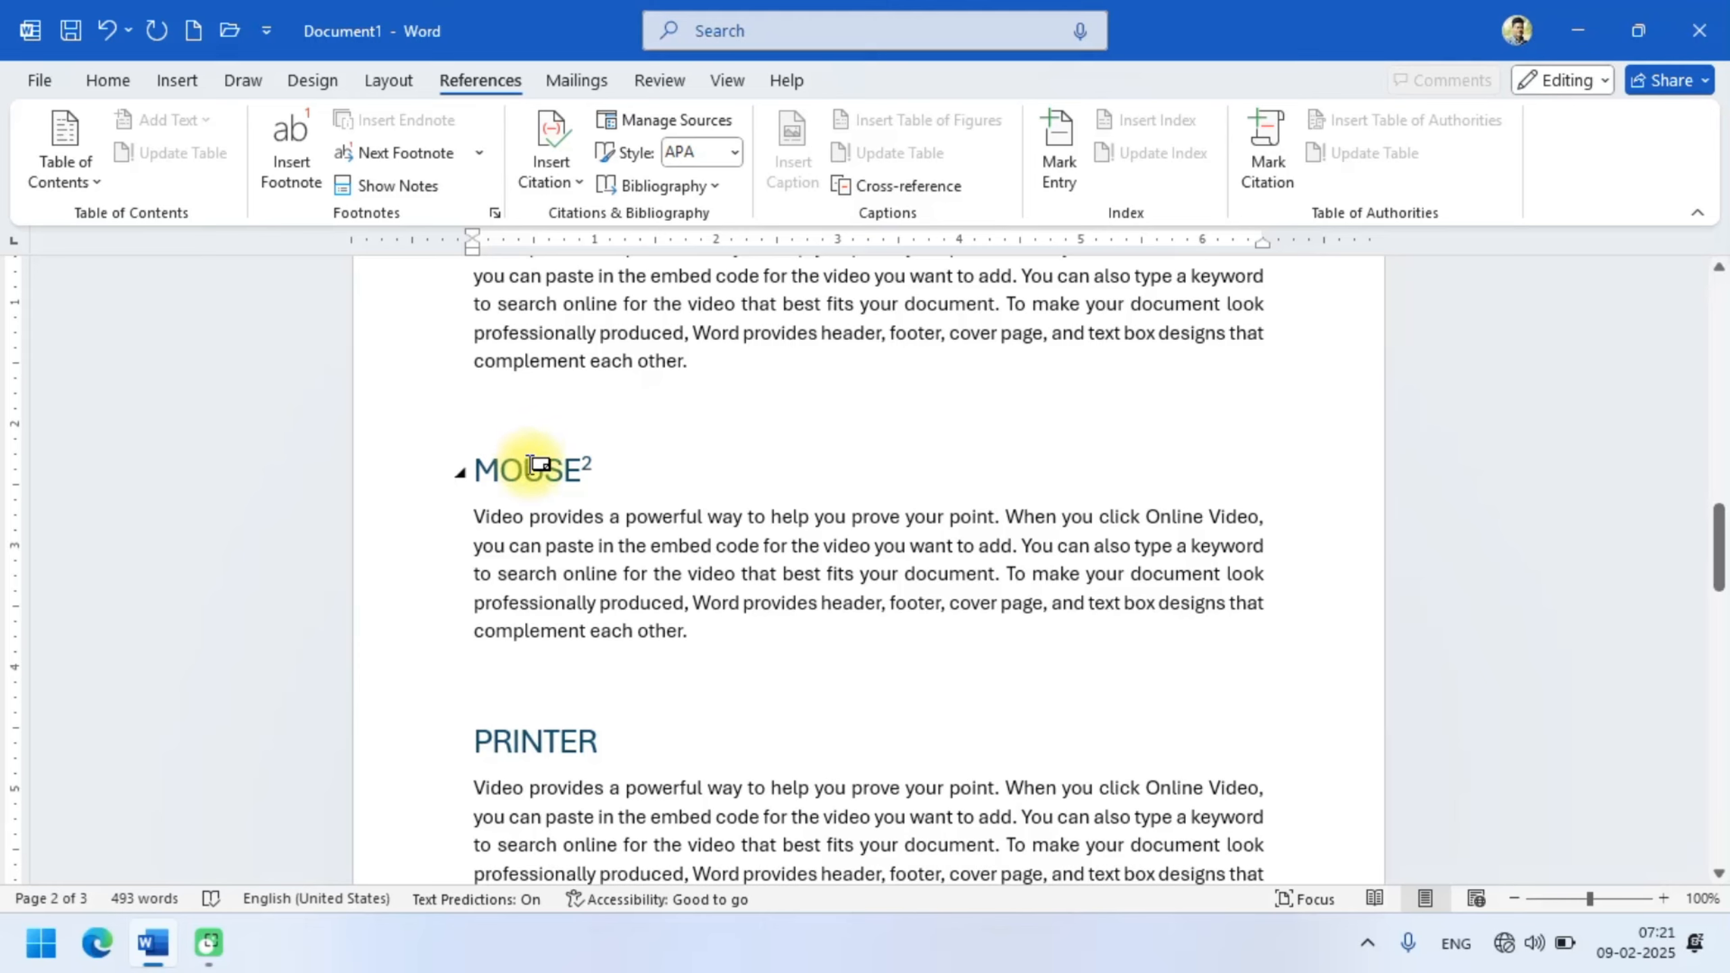
mouse_move(538, 465)
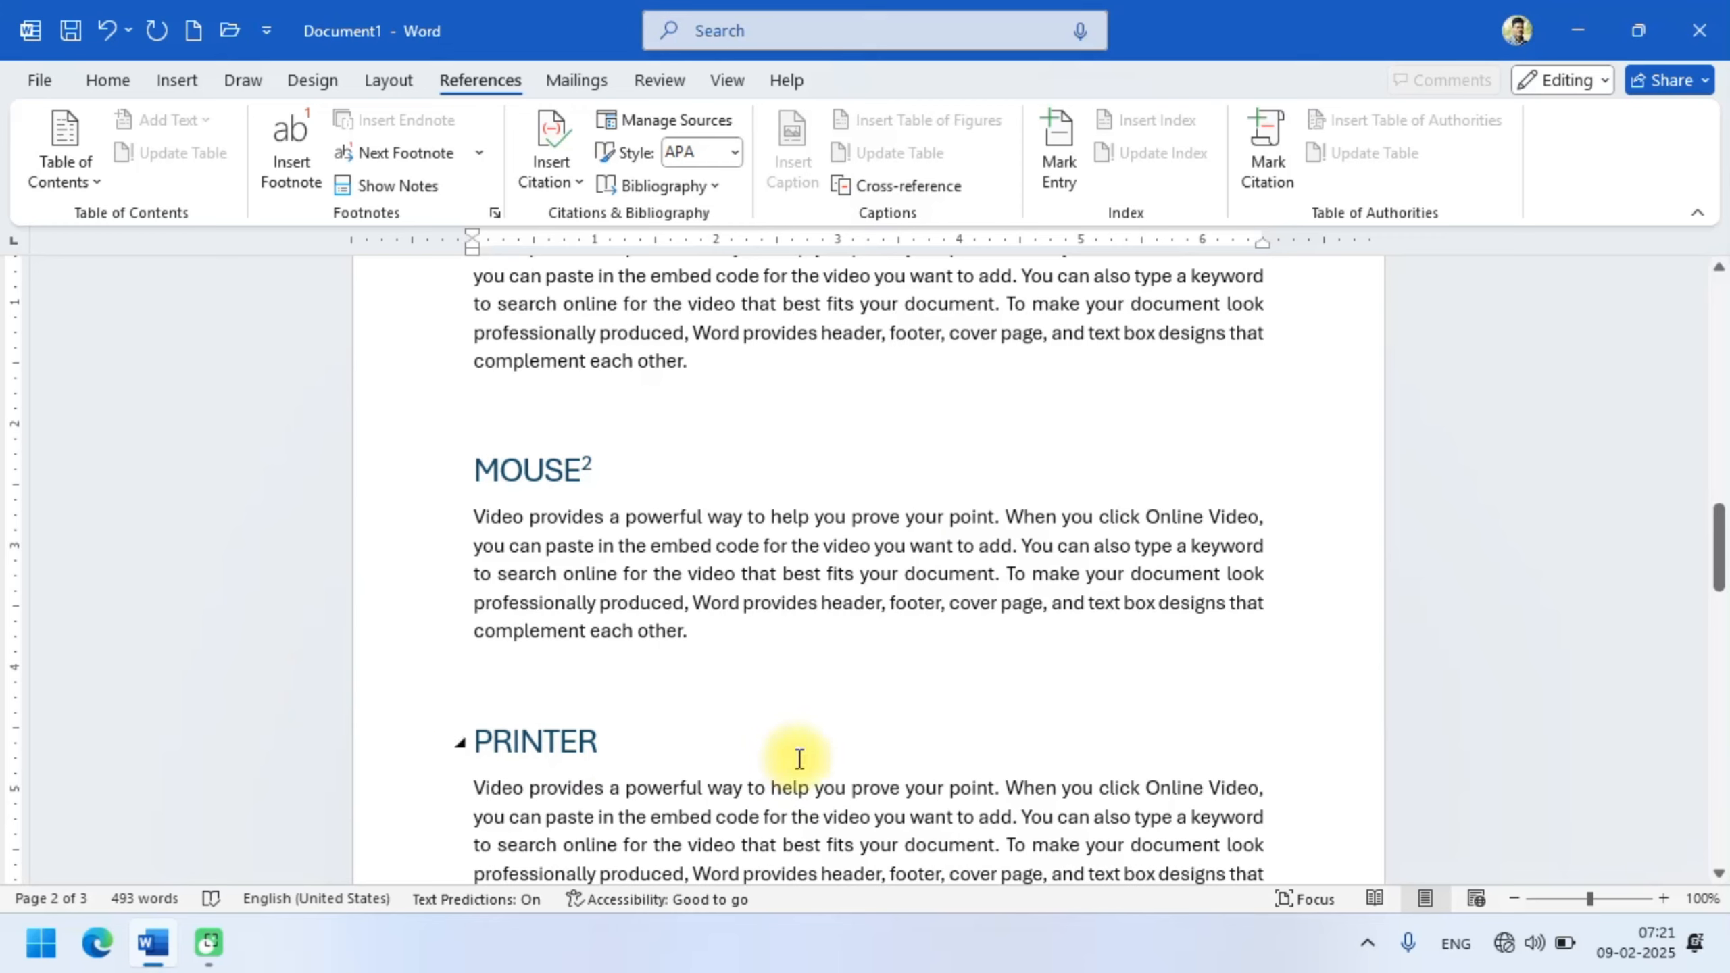
- Insert an endnote at the end of the PRINTER heading with the text "PRINTER IS AN OUTPUT DEVICE."
left_click(630, 734)
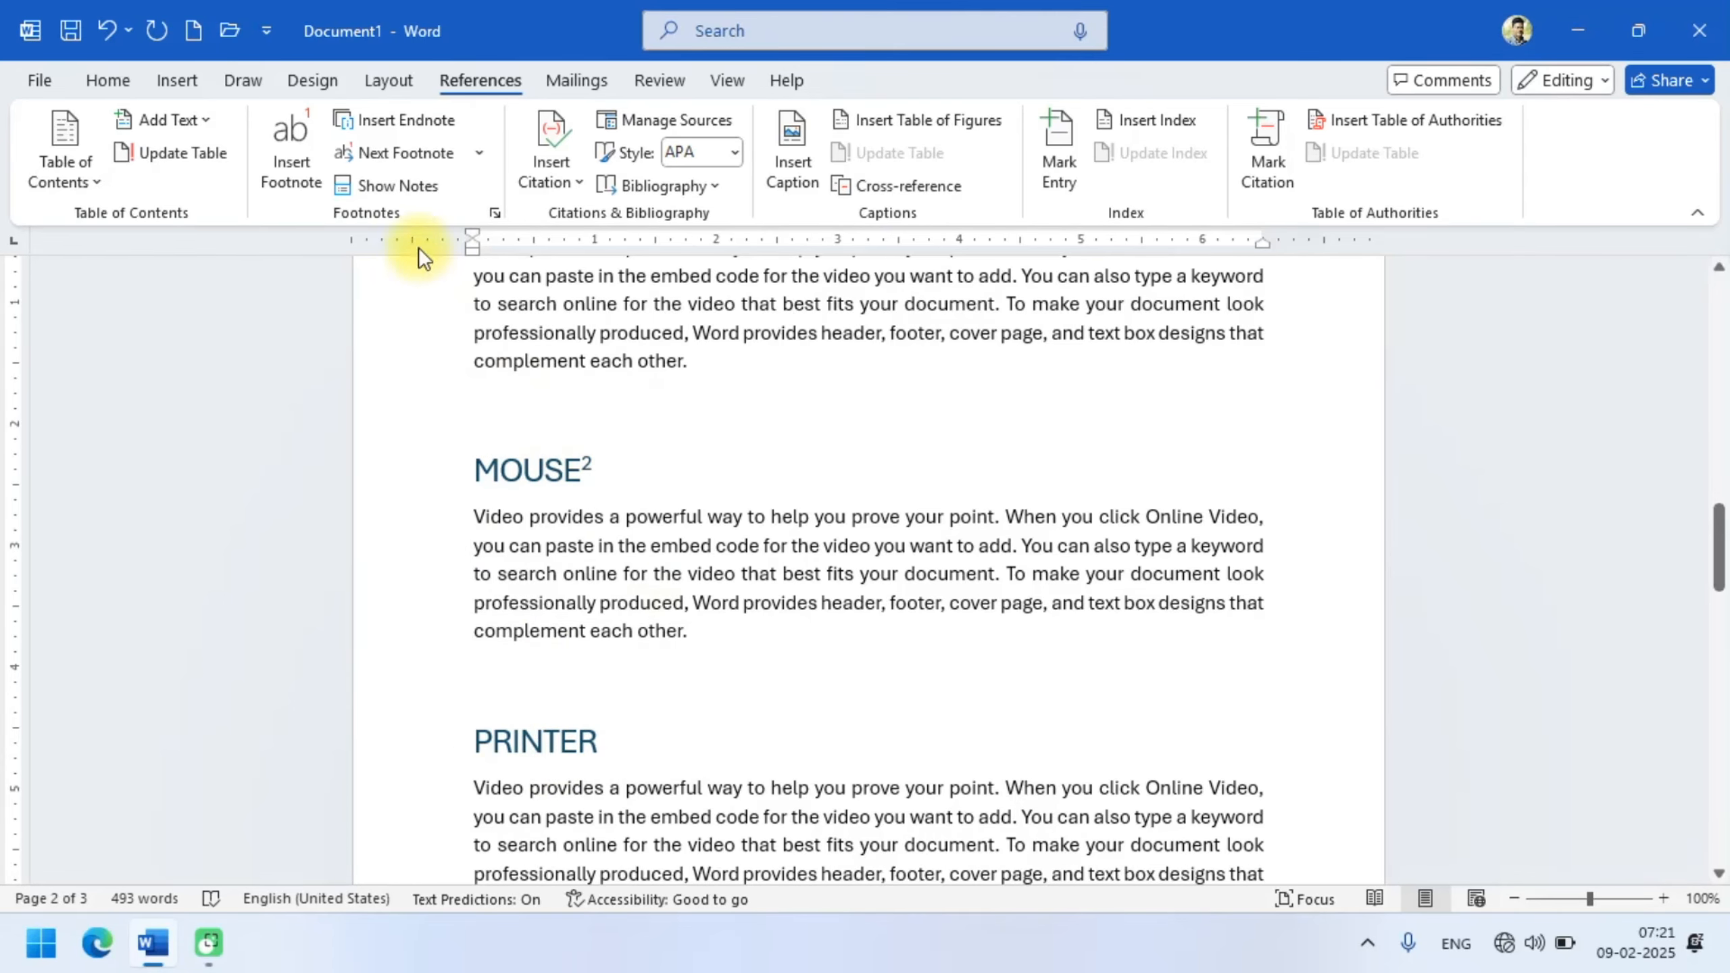
left_click(389, 115)
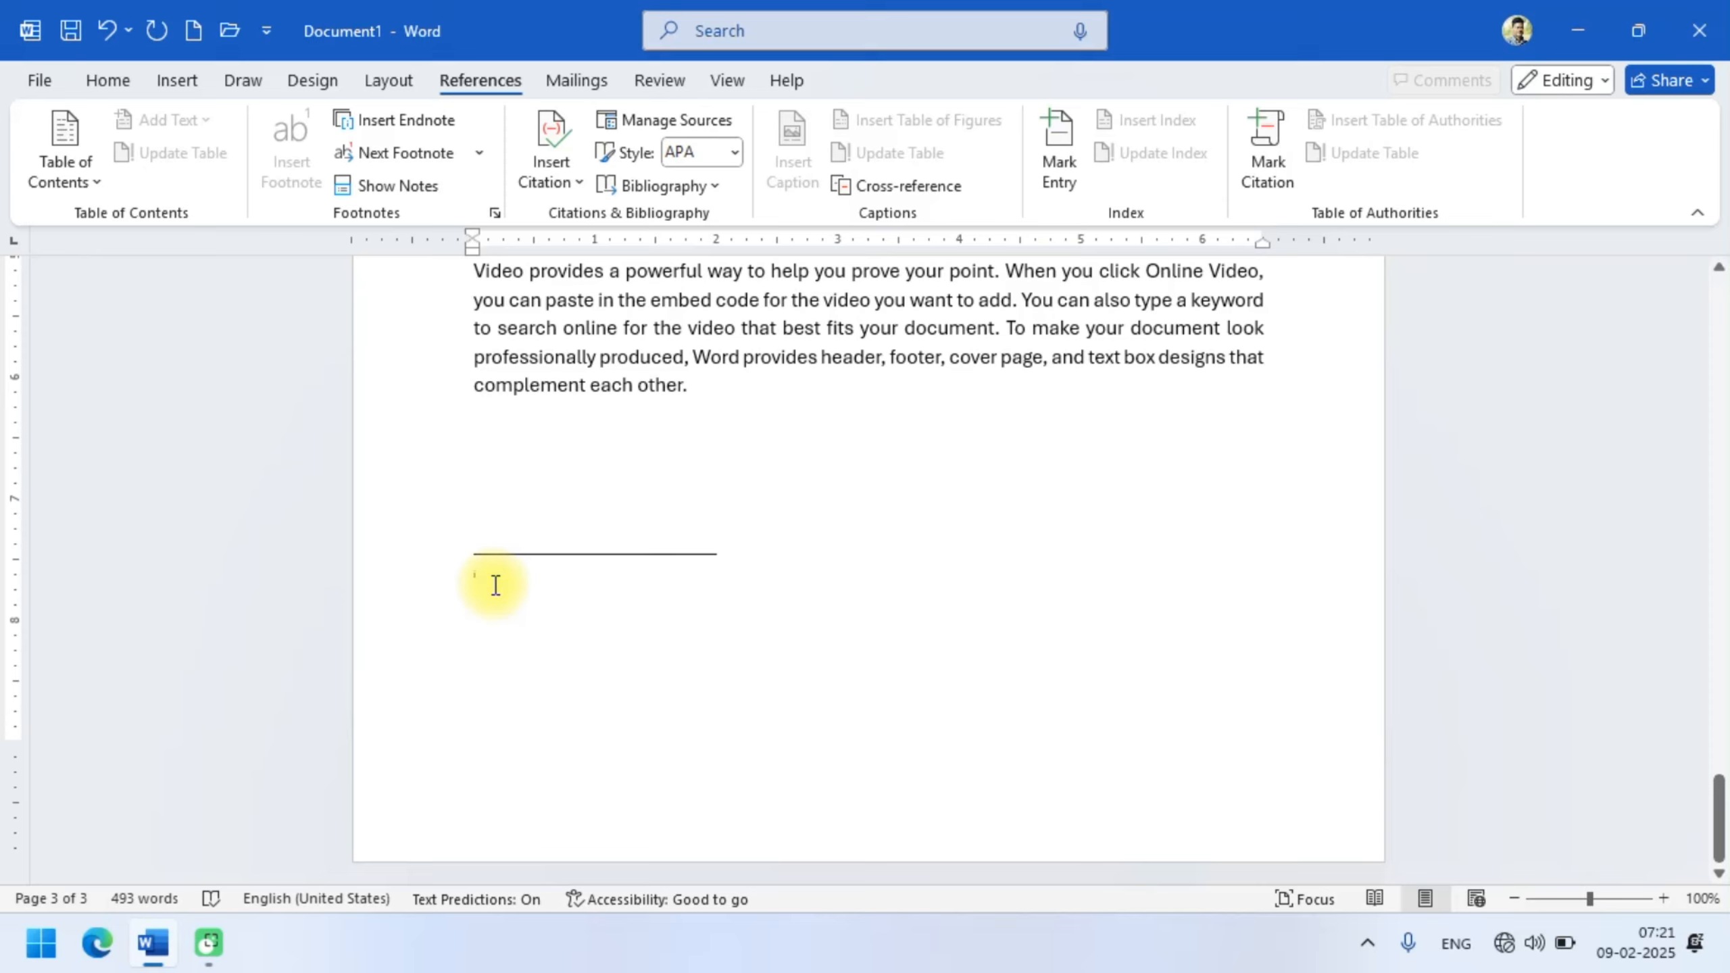
type("PRINT")
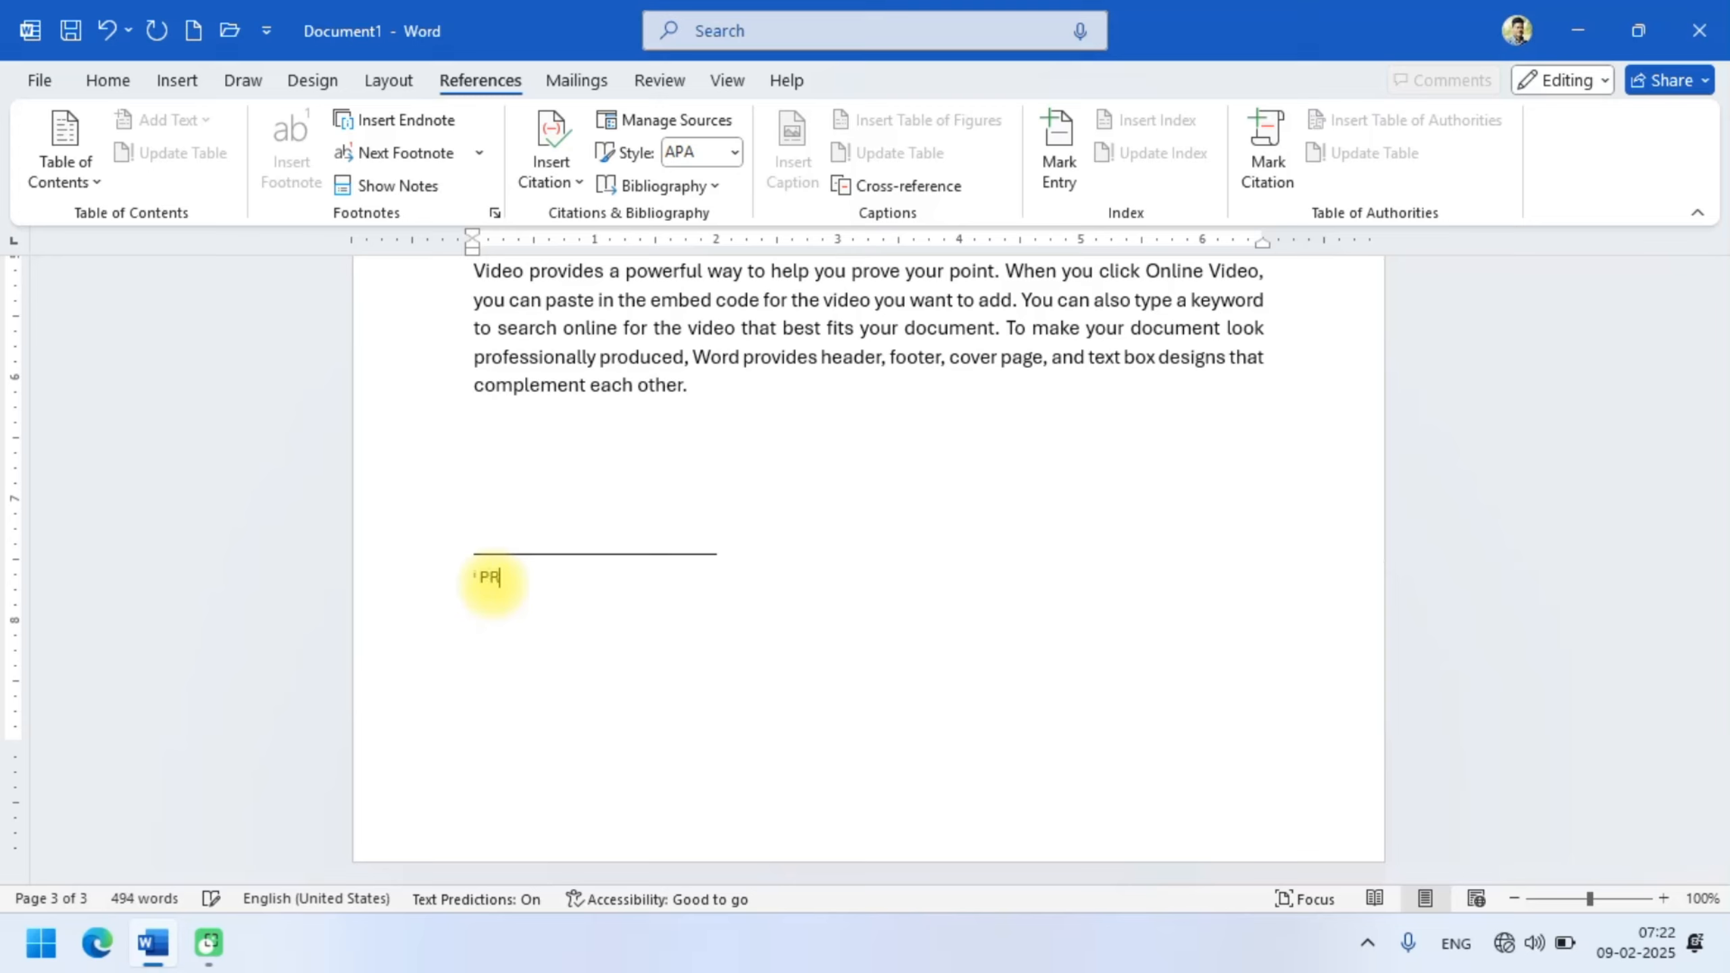
type("ER ")
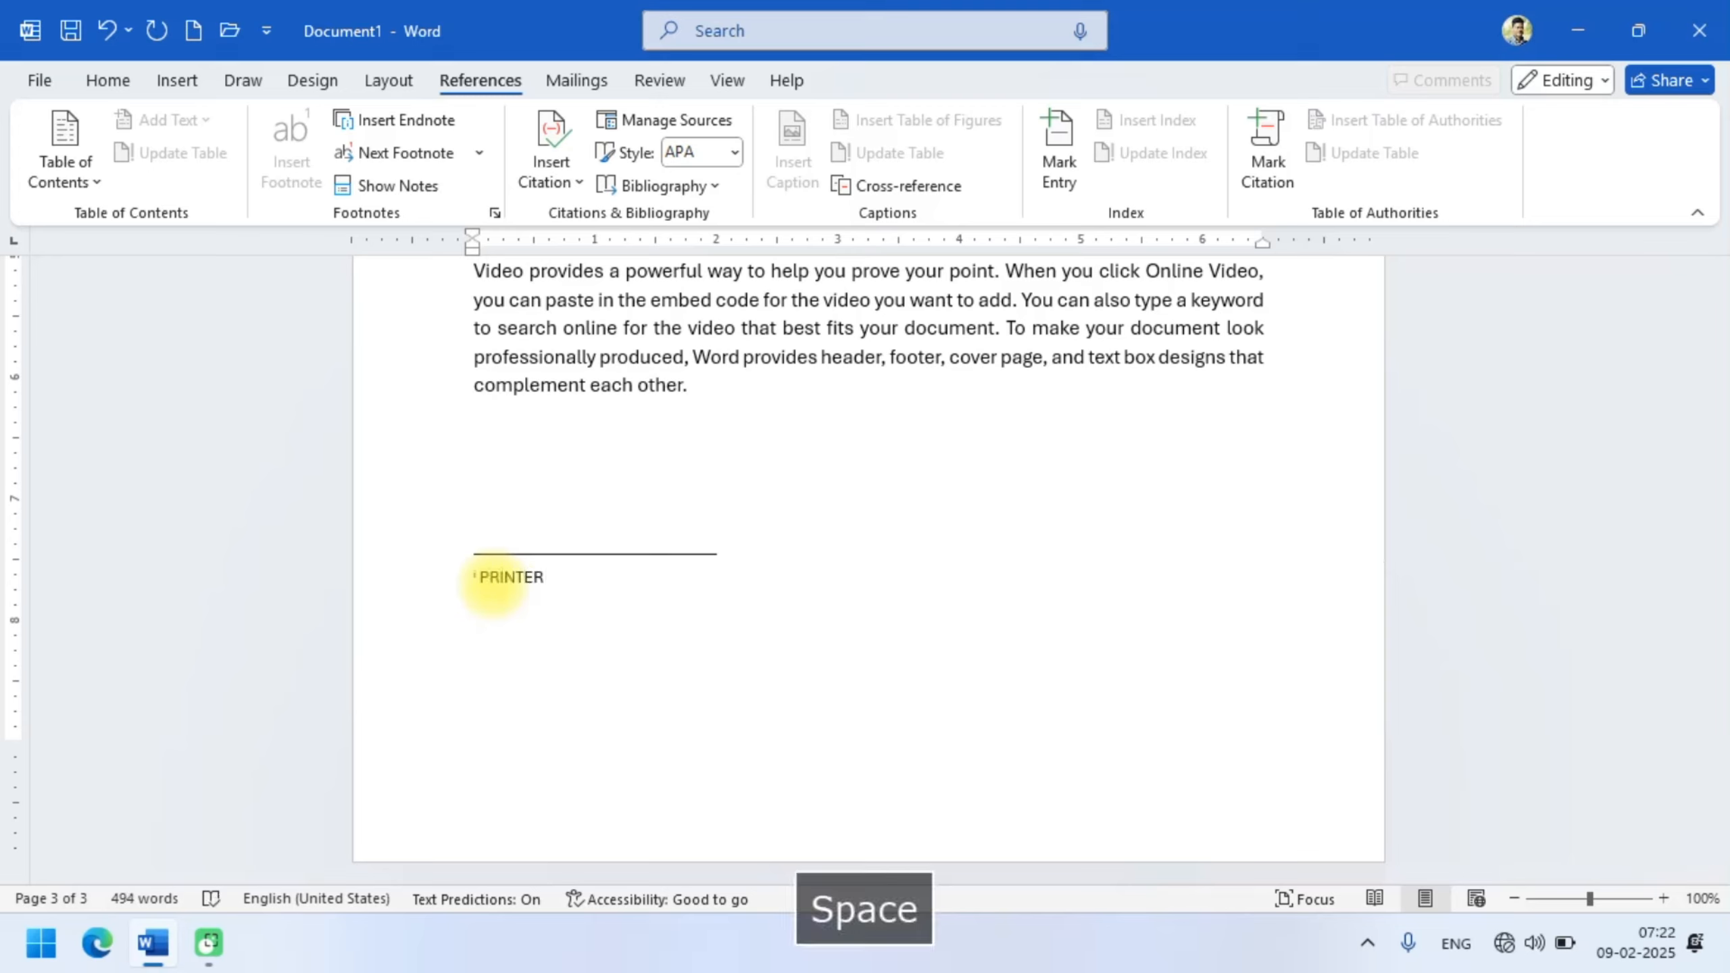
type("IS")
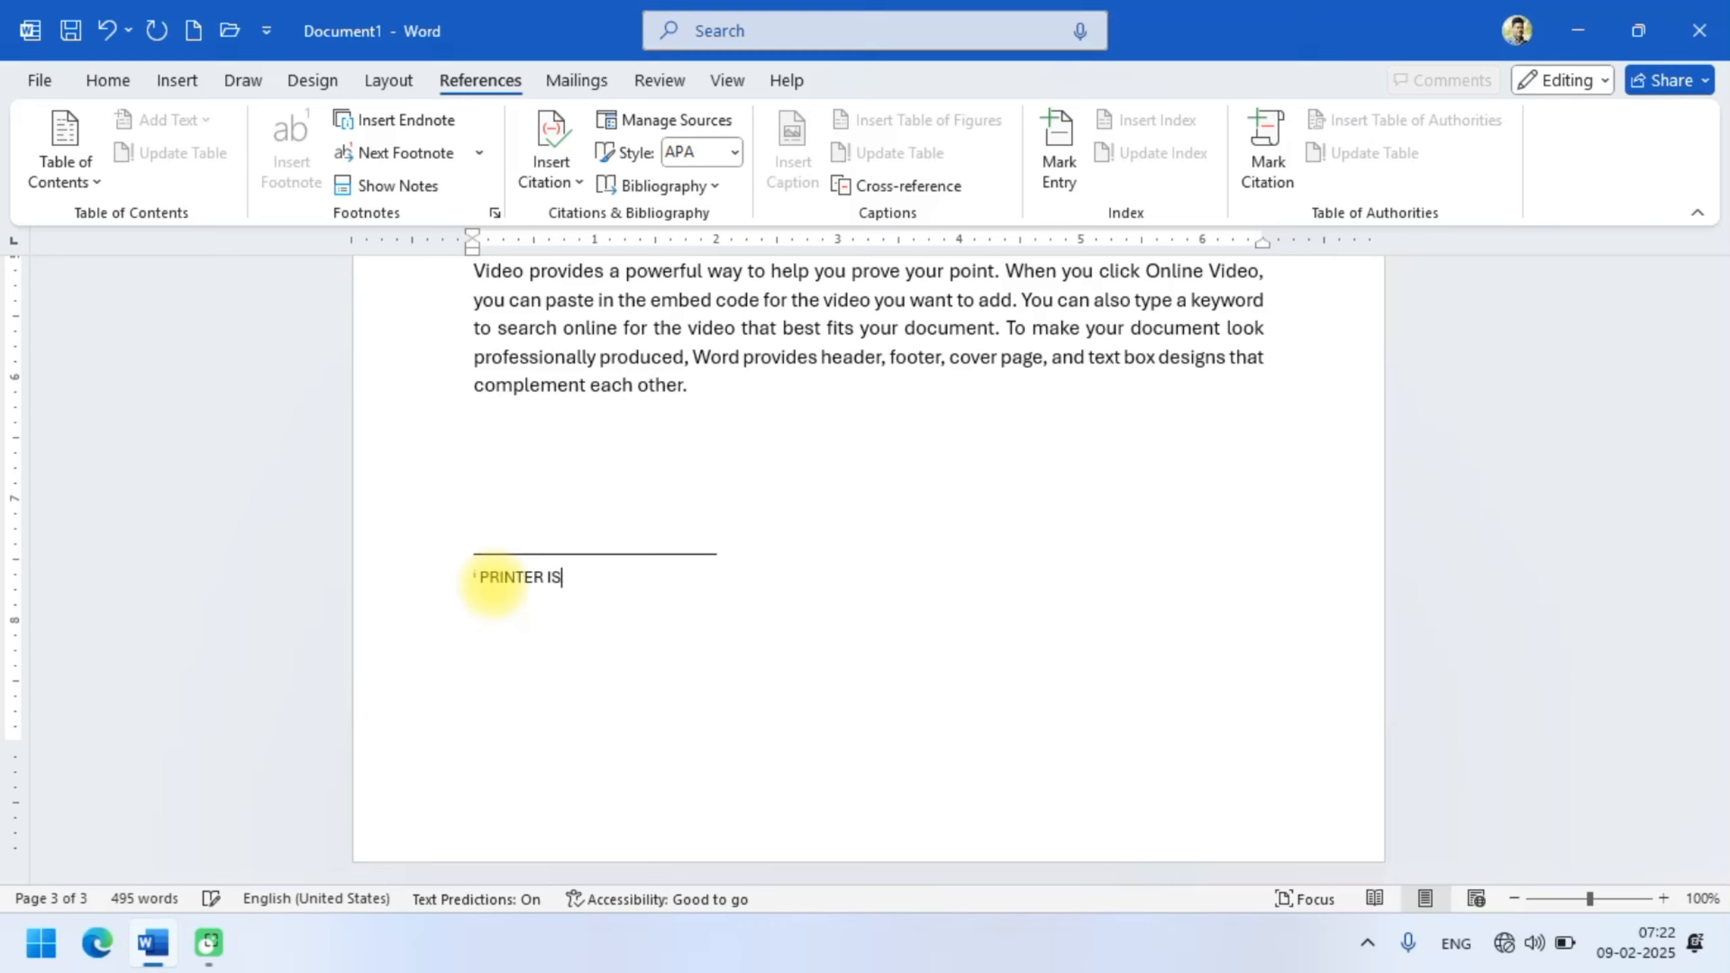
type(" AN ")
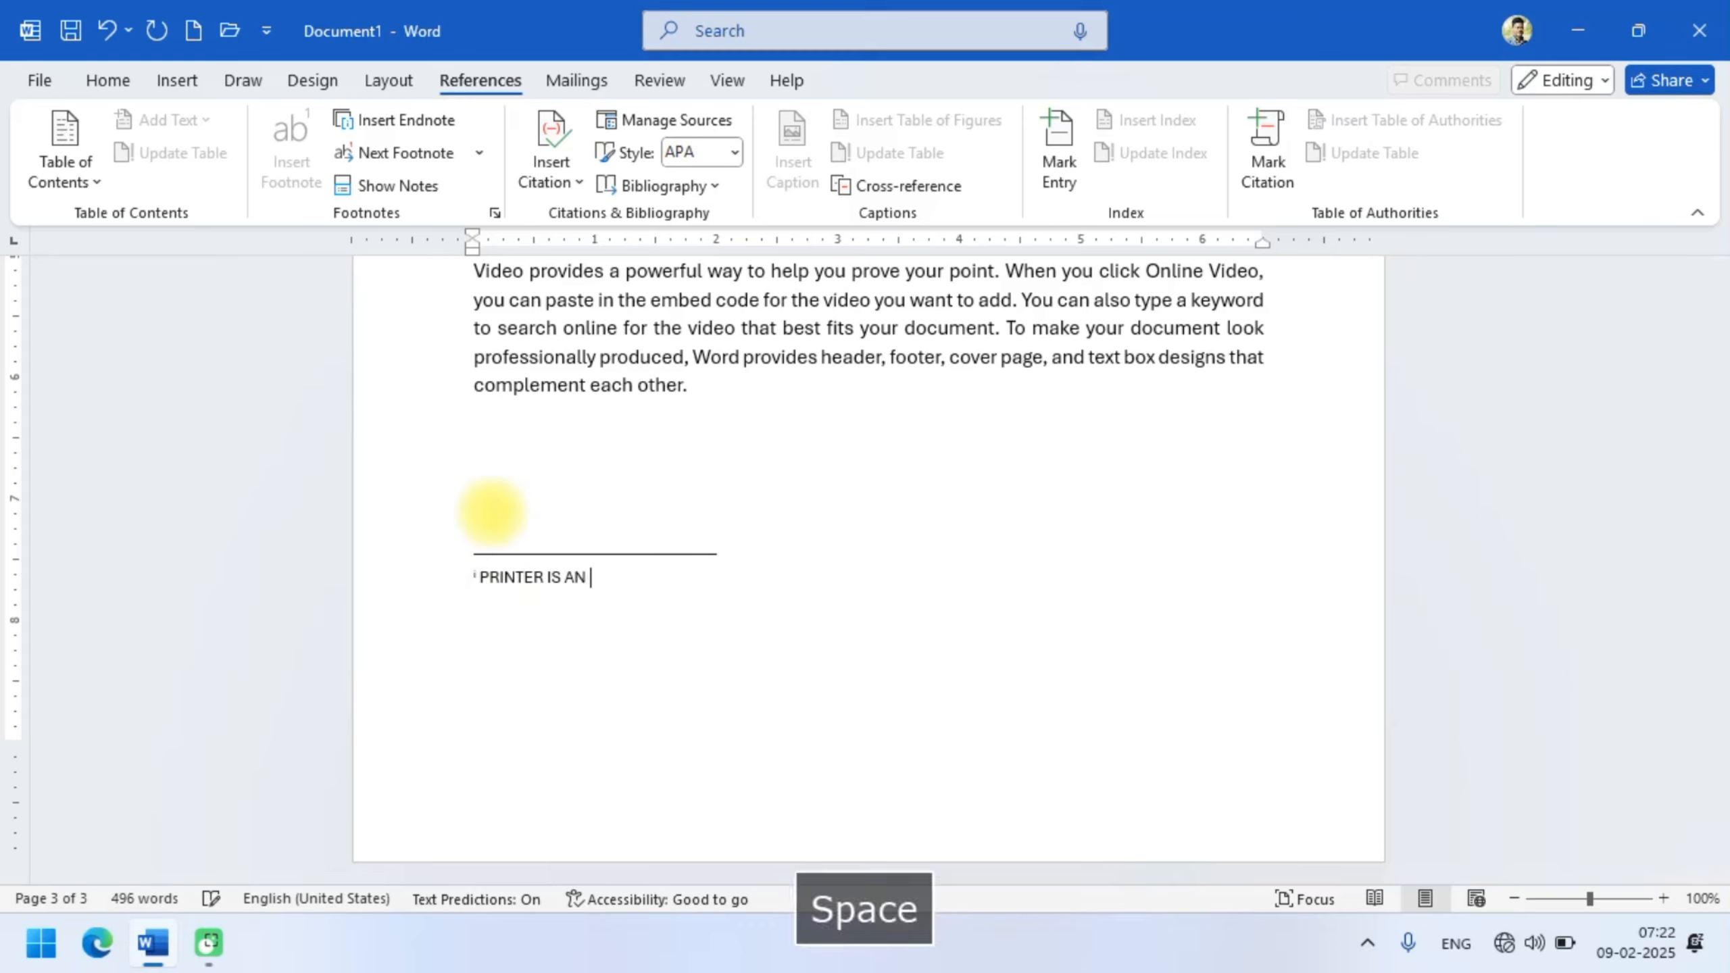
type("OU")
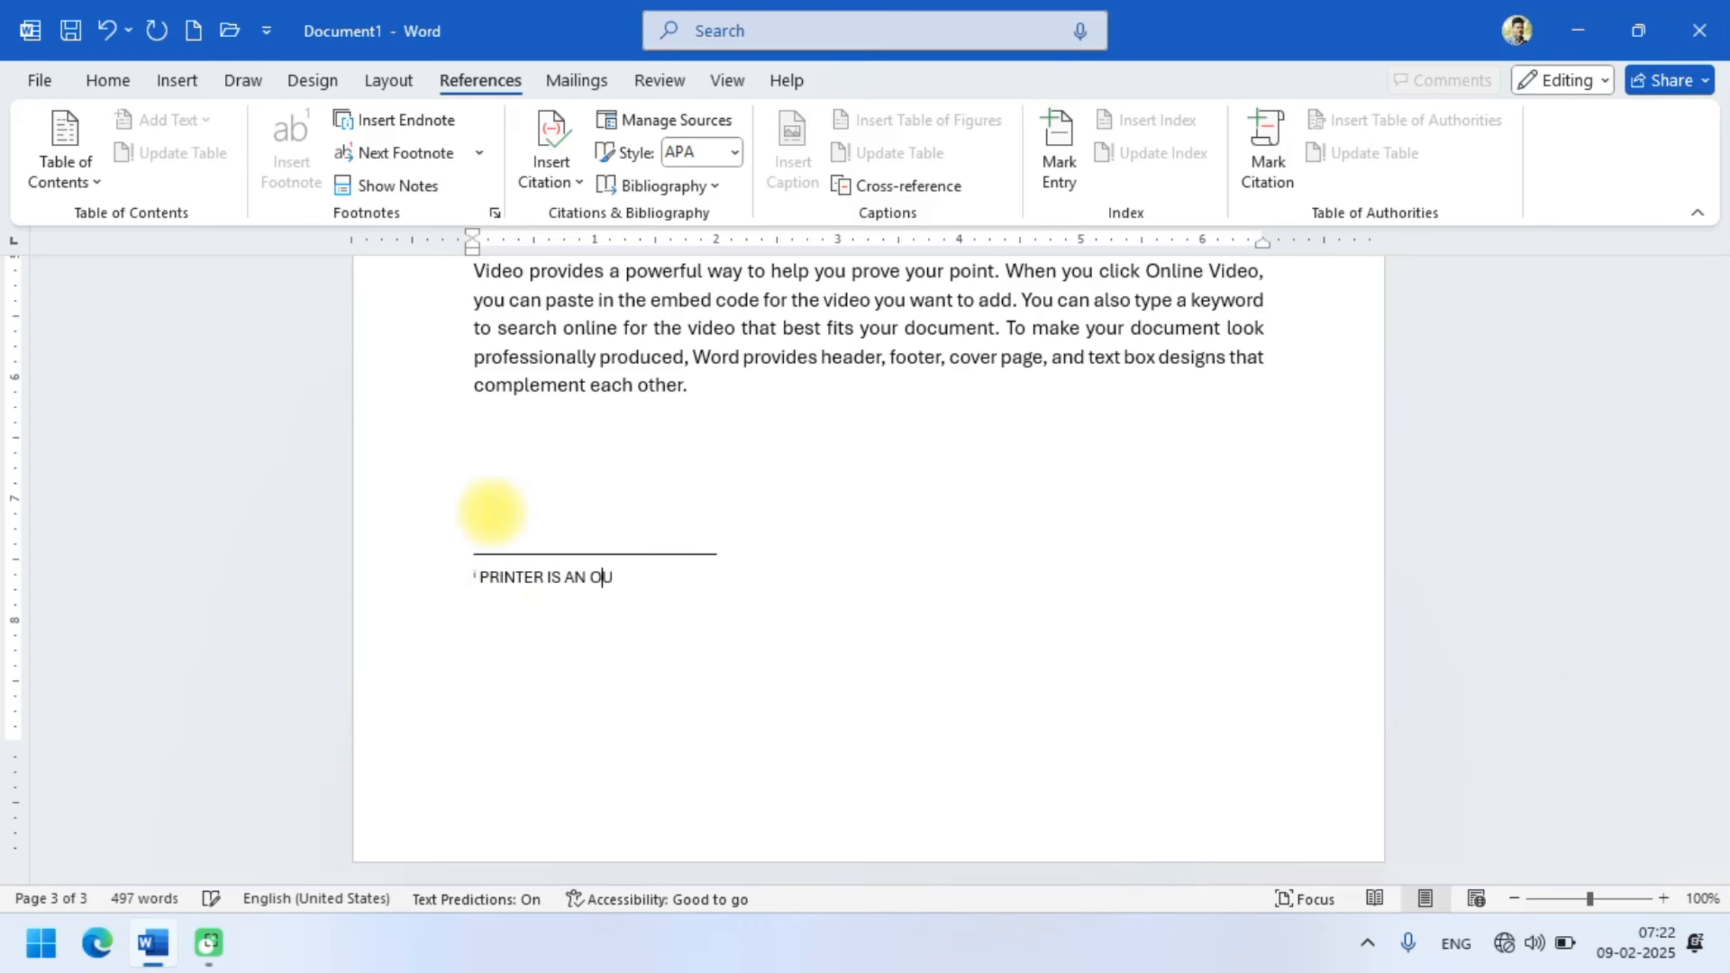
type("TPUT DEVICE.")
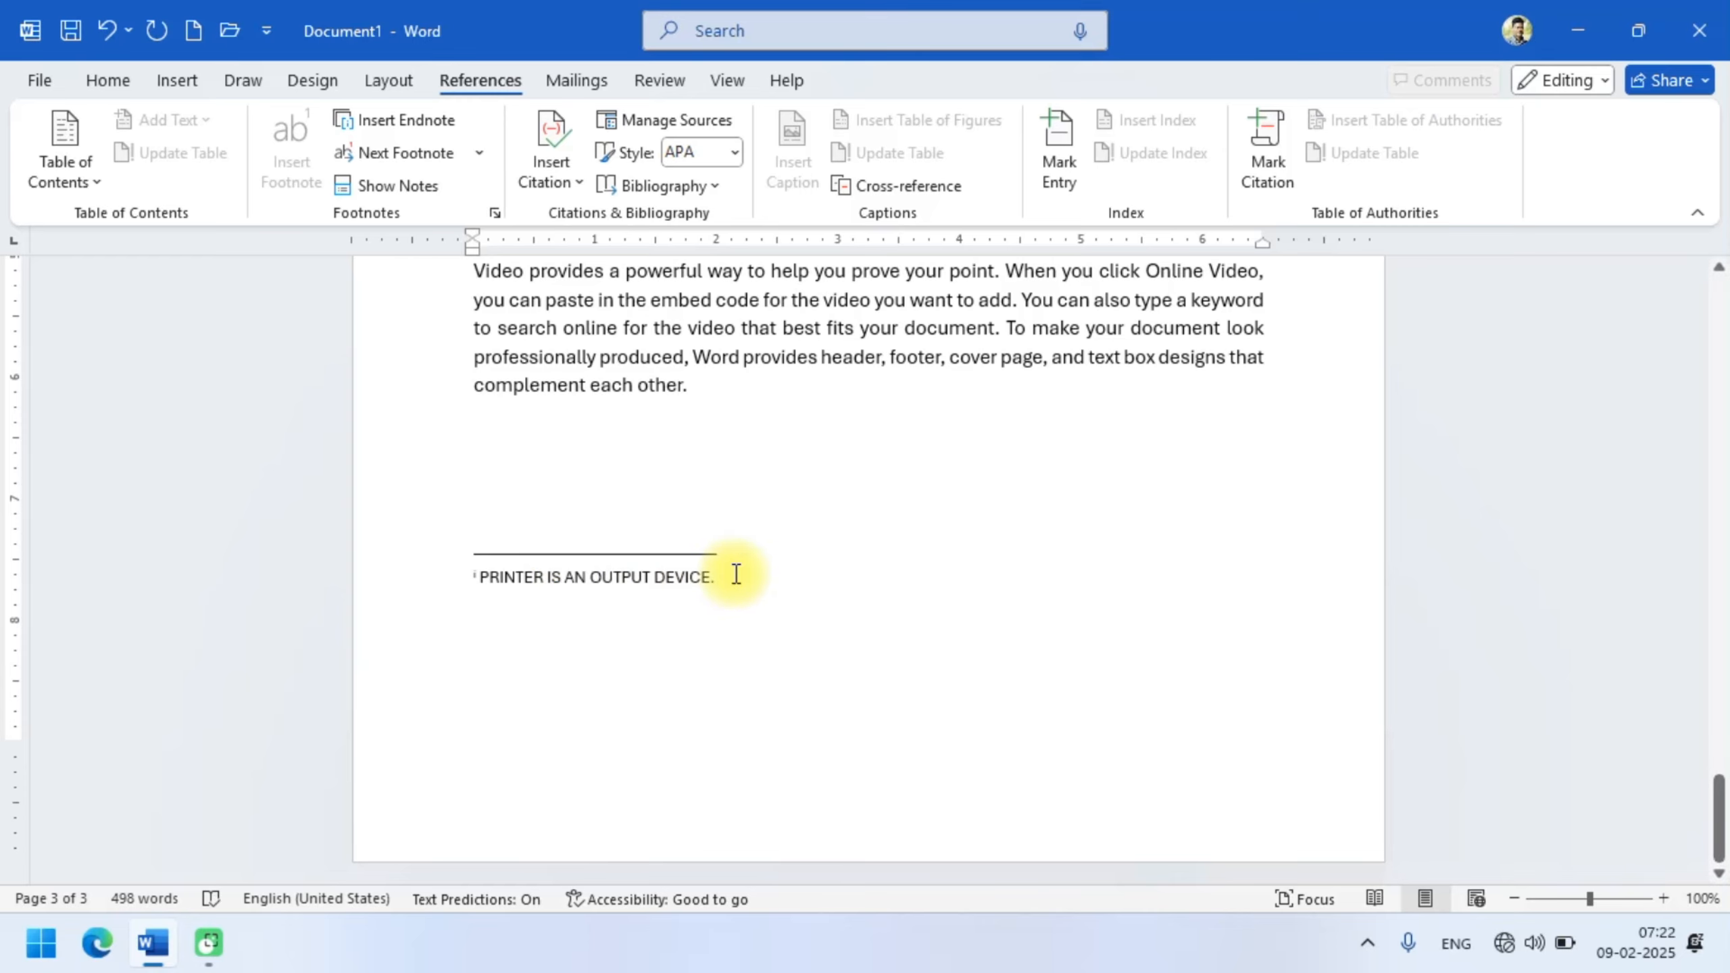
- Compare the note marks on the COMPUTER, MOUSE and PRINTER headings with the footnotes below the CPU section and the endnote closing the document
scroll(732, 576, "up", 10)
scroll(719, 603, "up", 15)
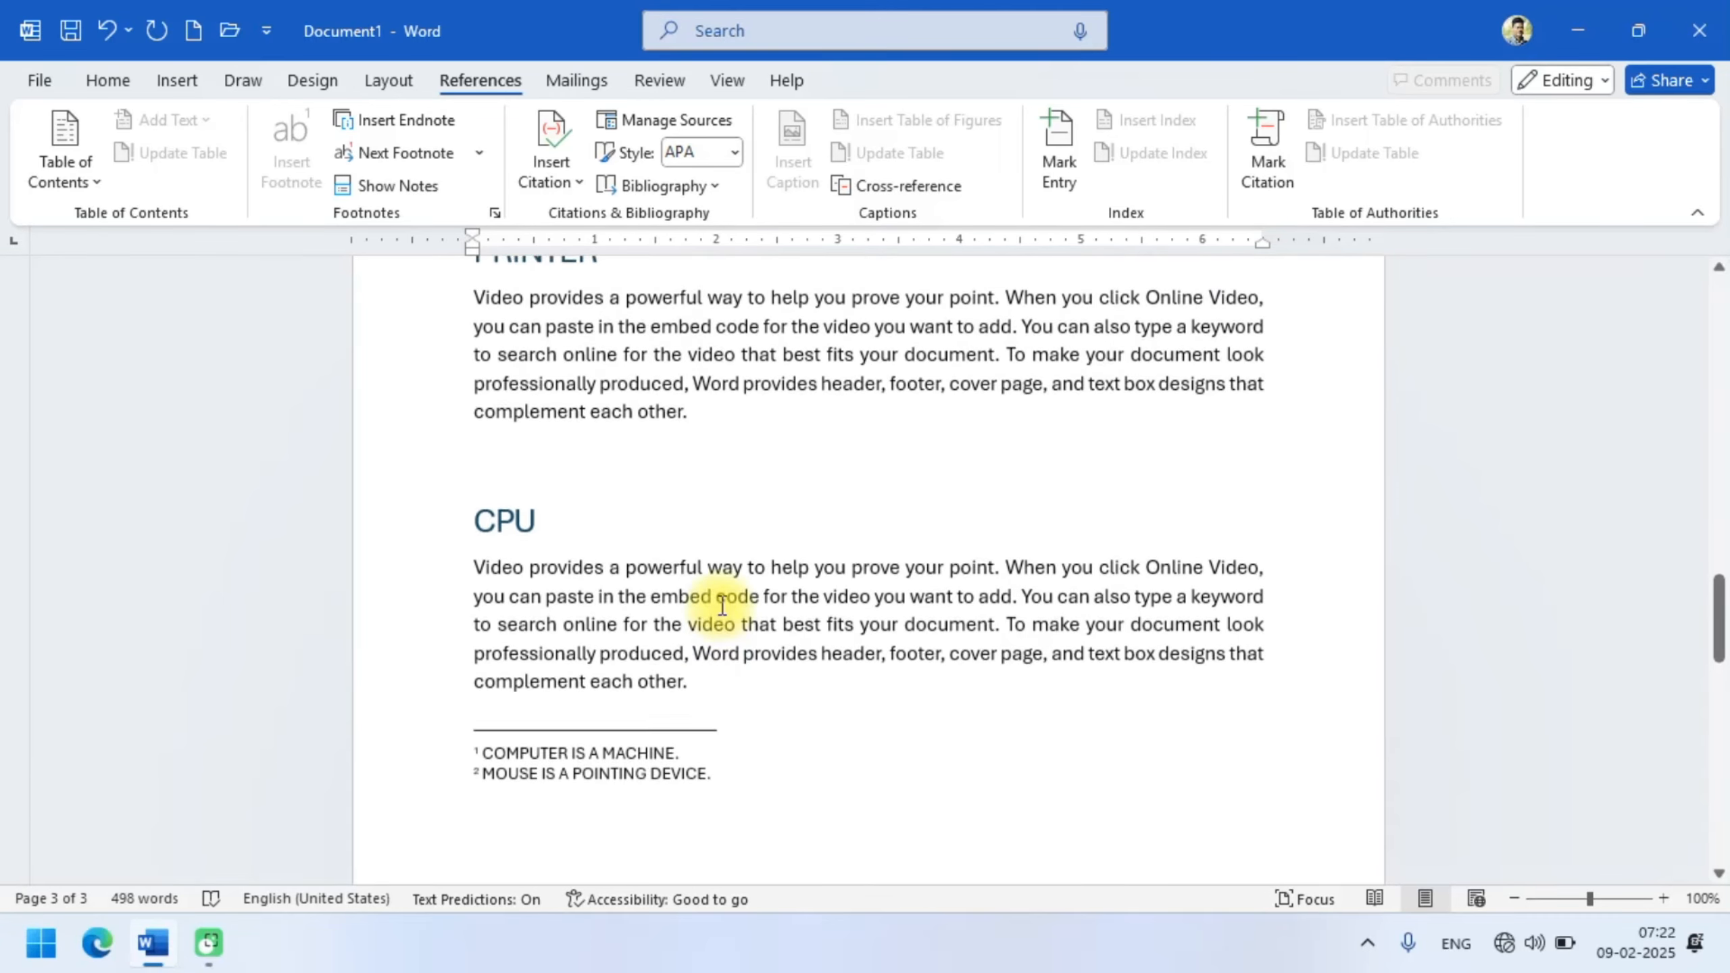
mouse_move(579, 551)
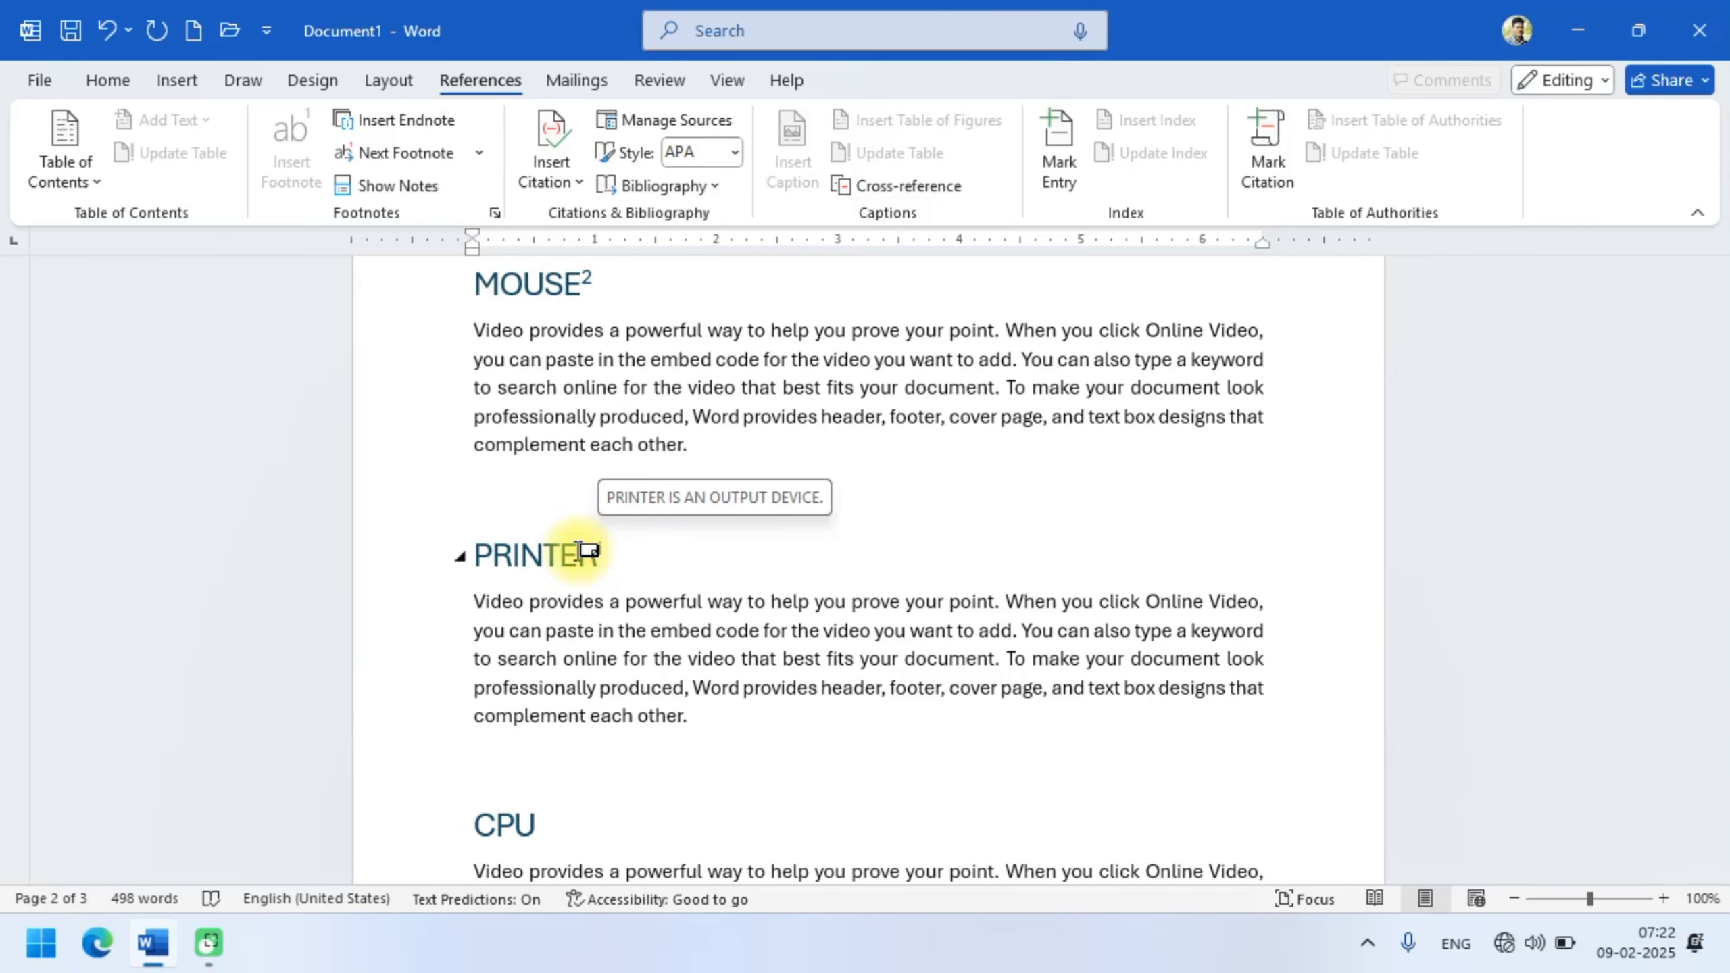
scroll(578, 551, "up", 10)
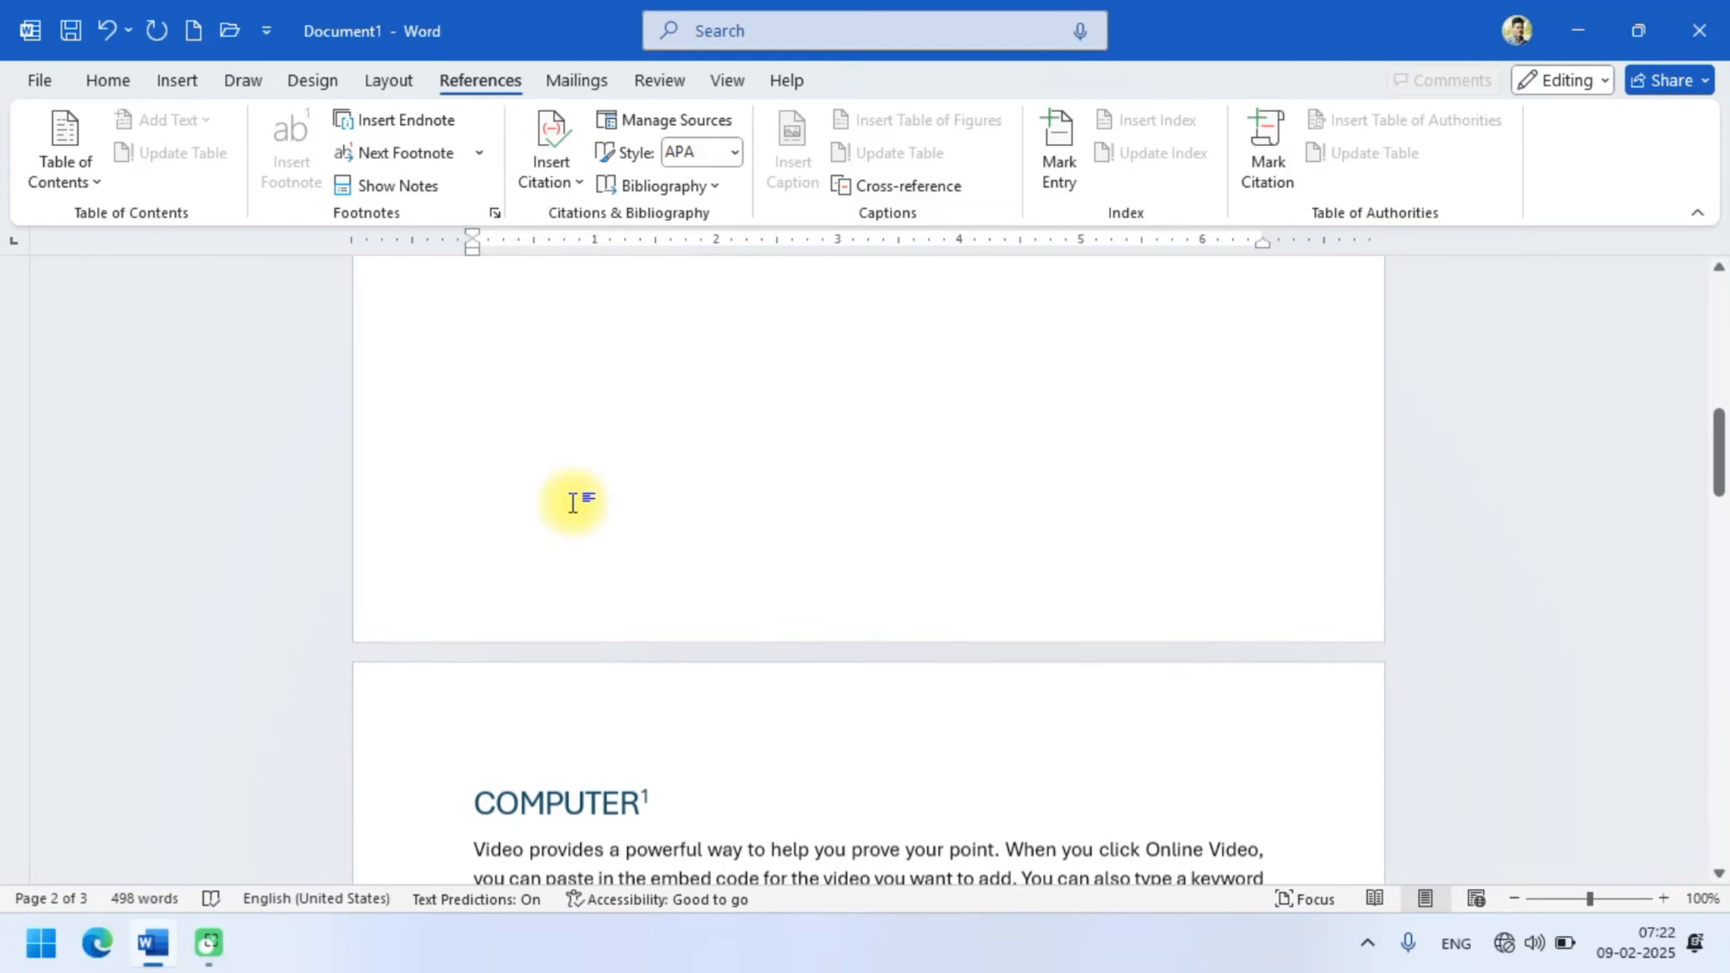
scroll(573, 497, "down", 5)
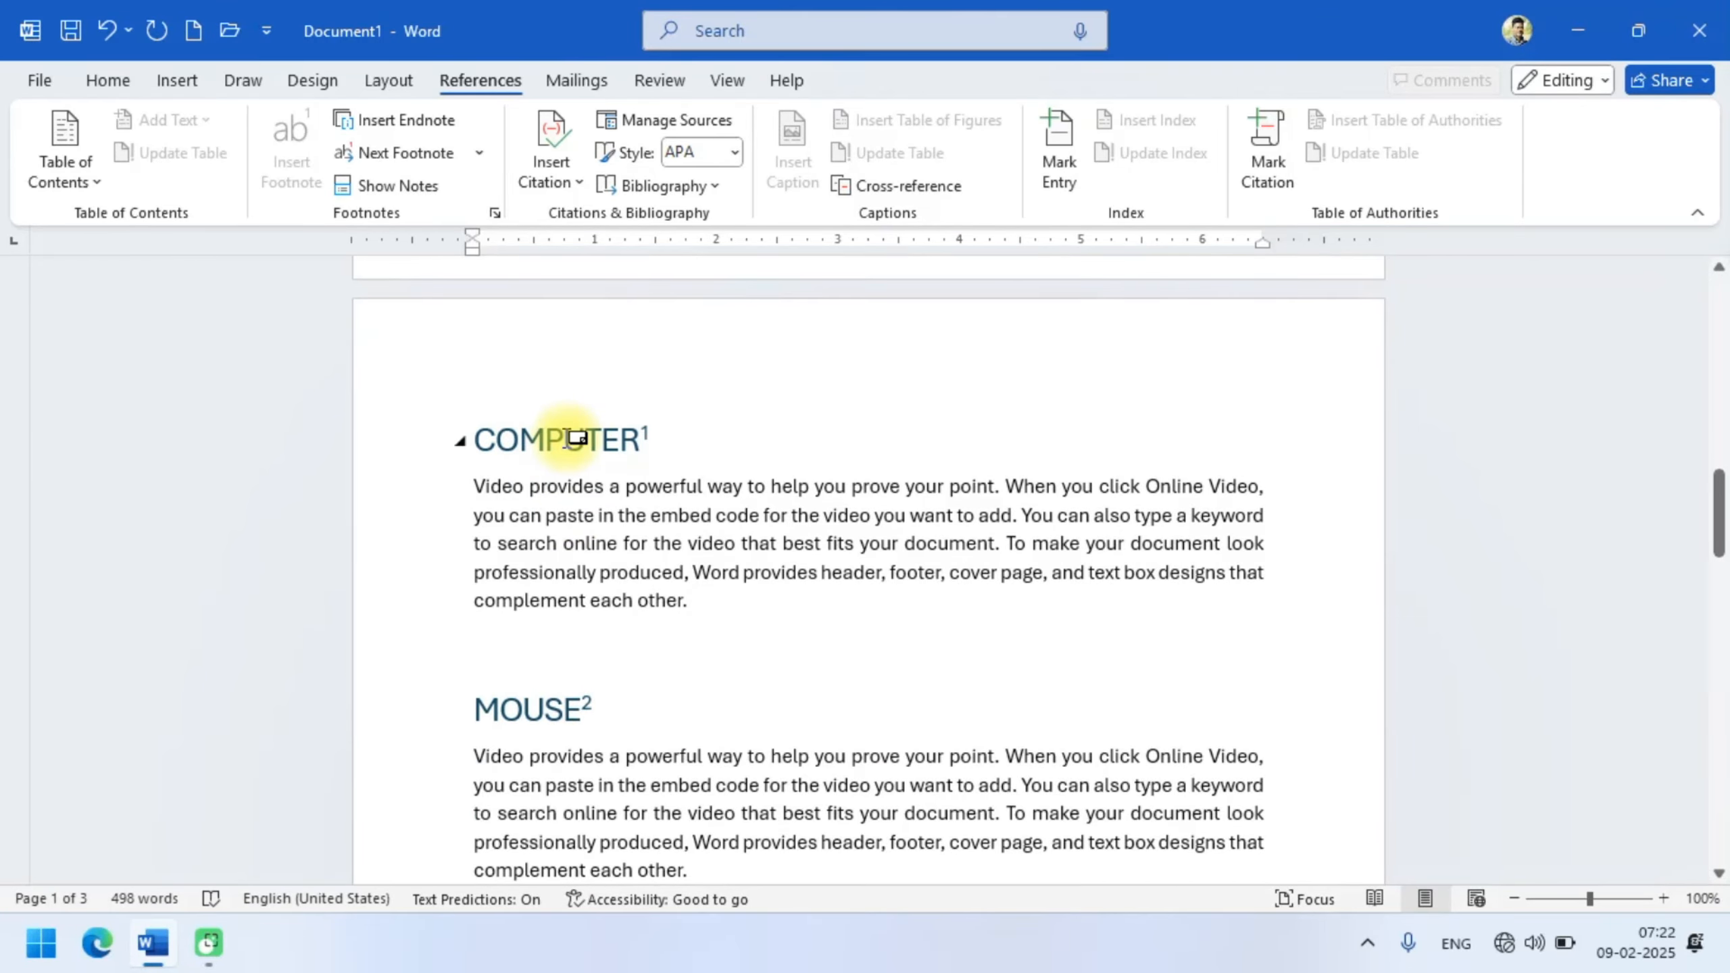
scroll(664, 441, "down", 5)
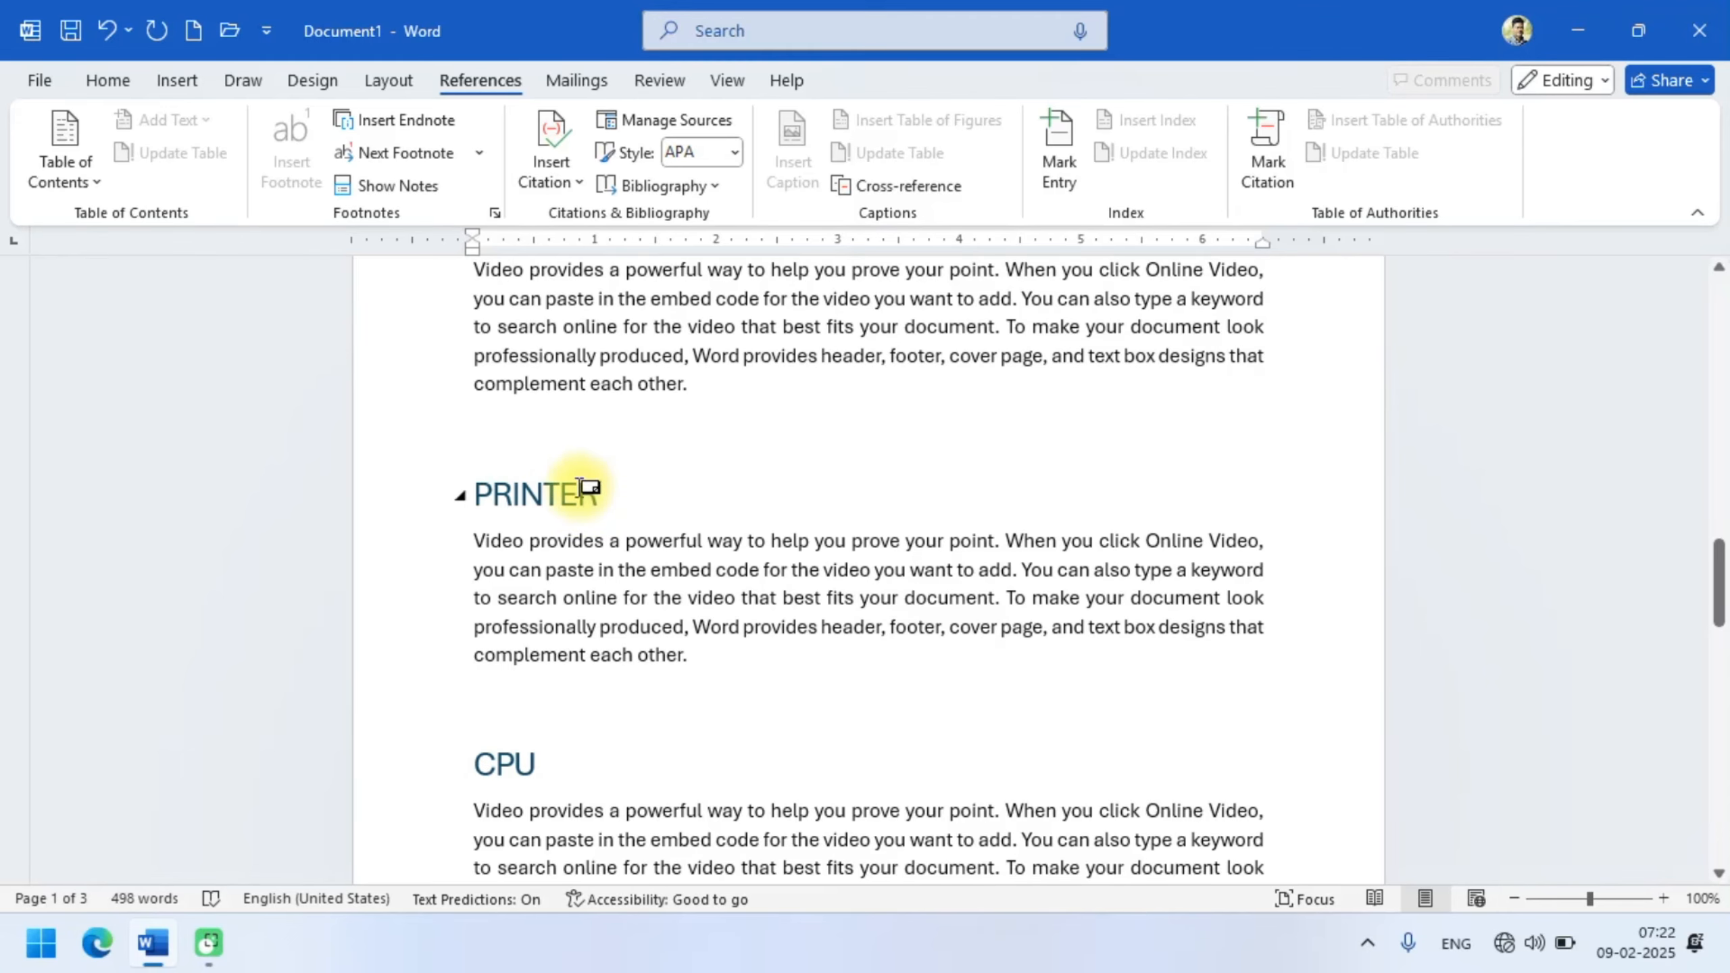
mouse_move(580, 487)
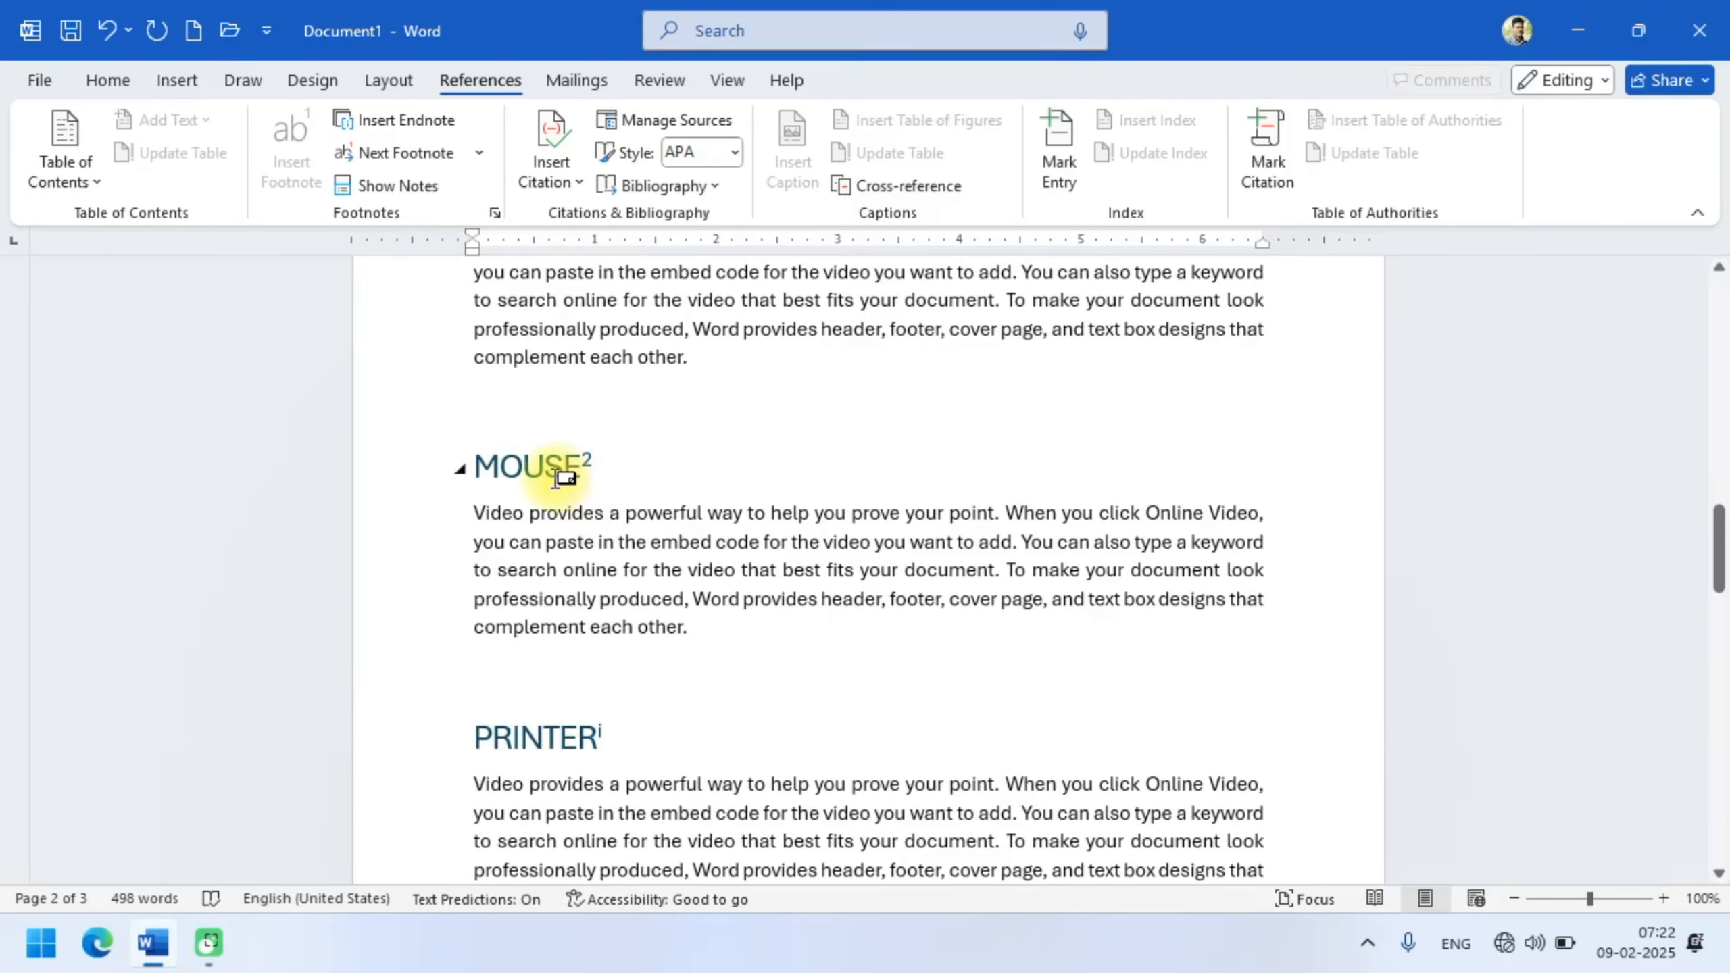
scroll(566, 477, "up", 3)
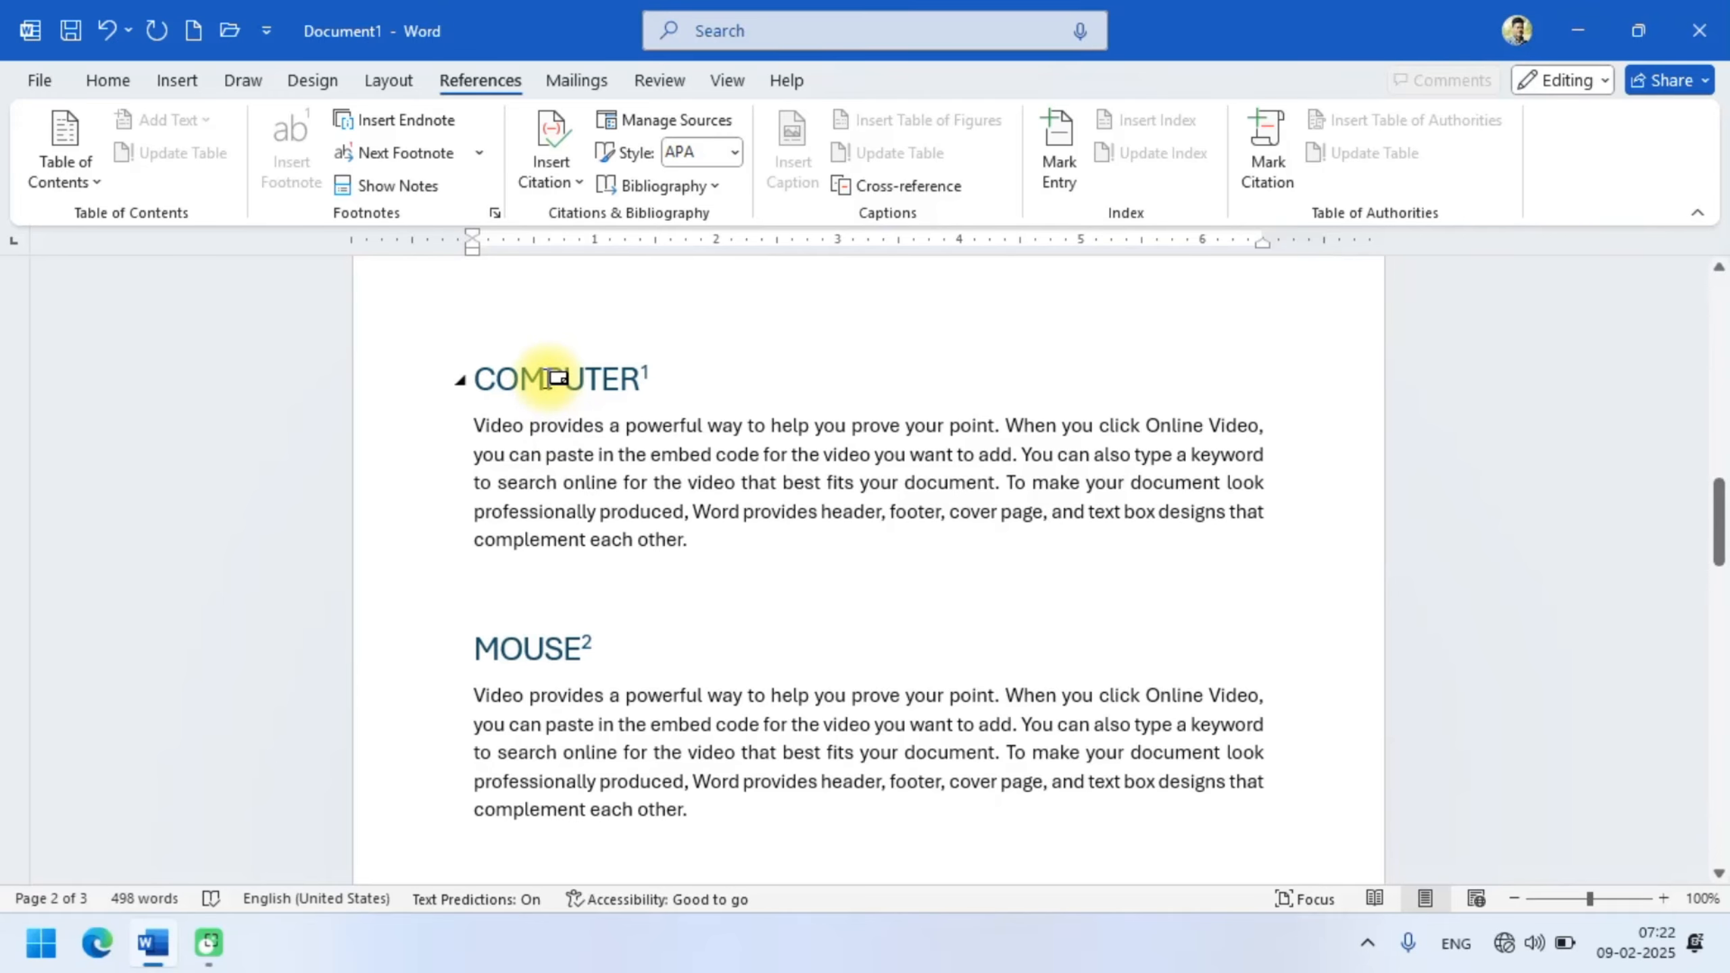
scroll(552, 452, "down", 13)
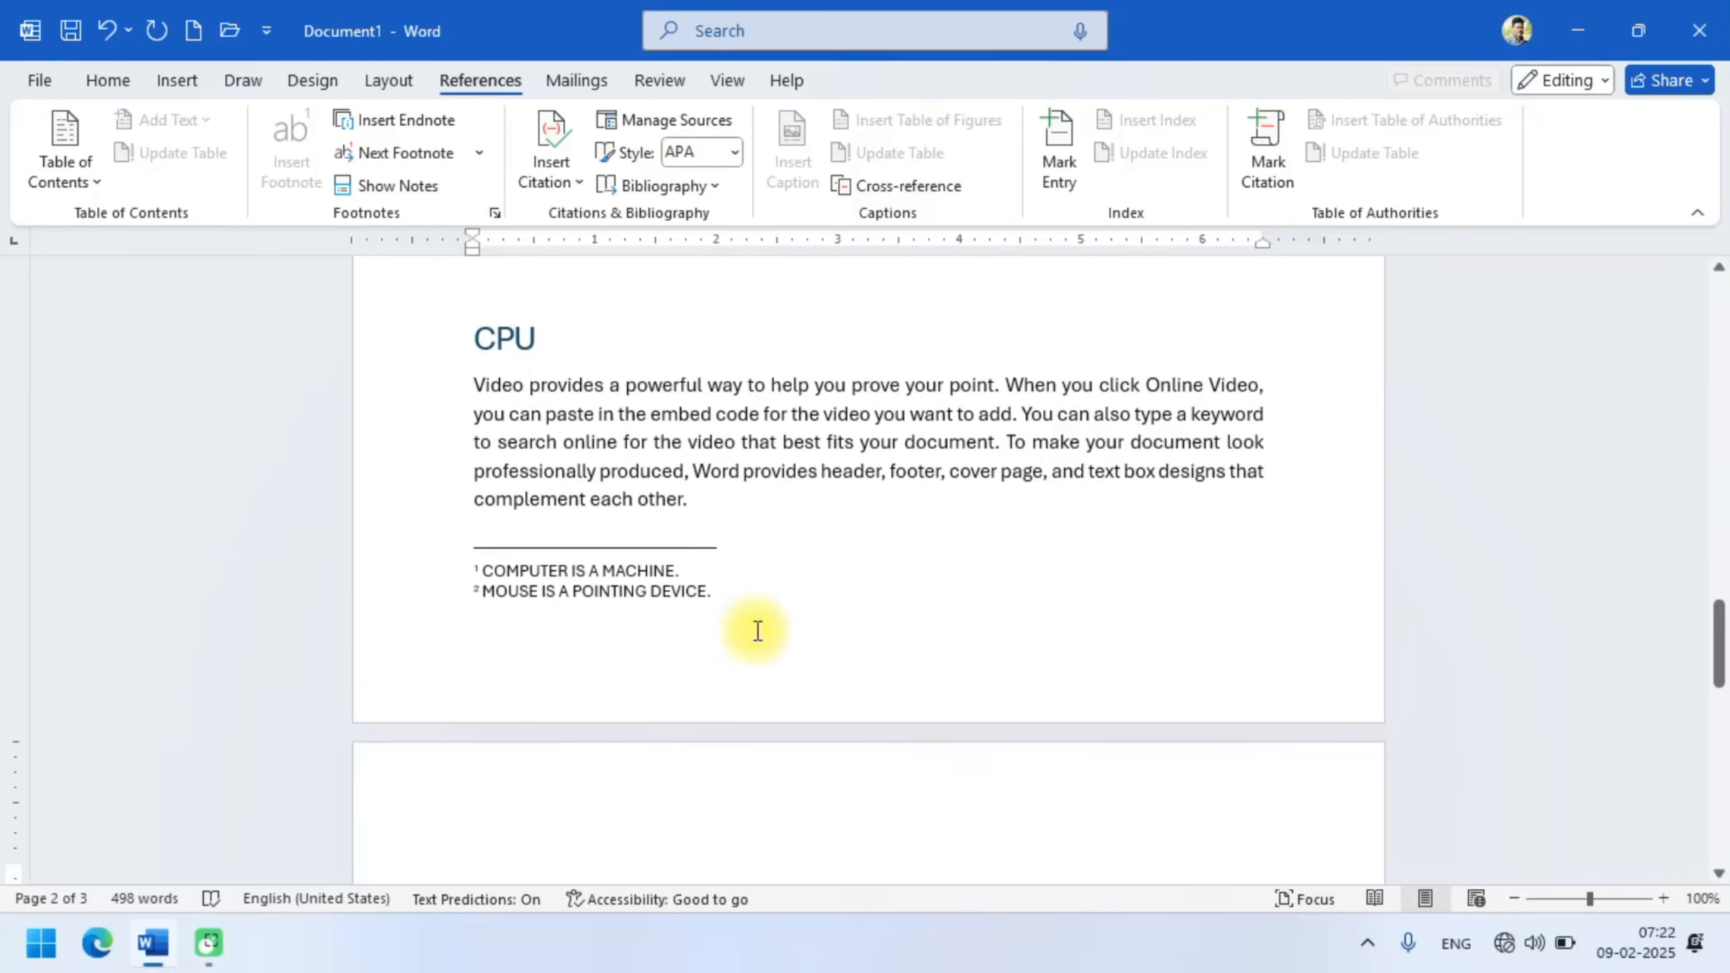
scroll(757, 630, "up", 5)
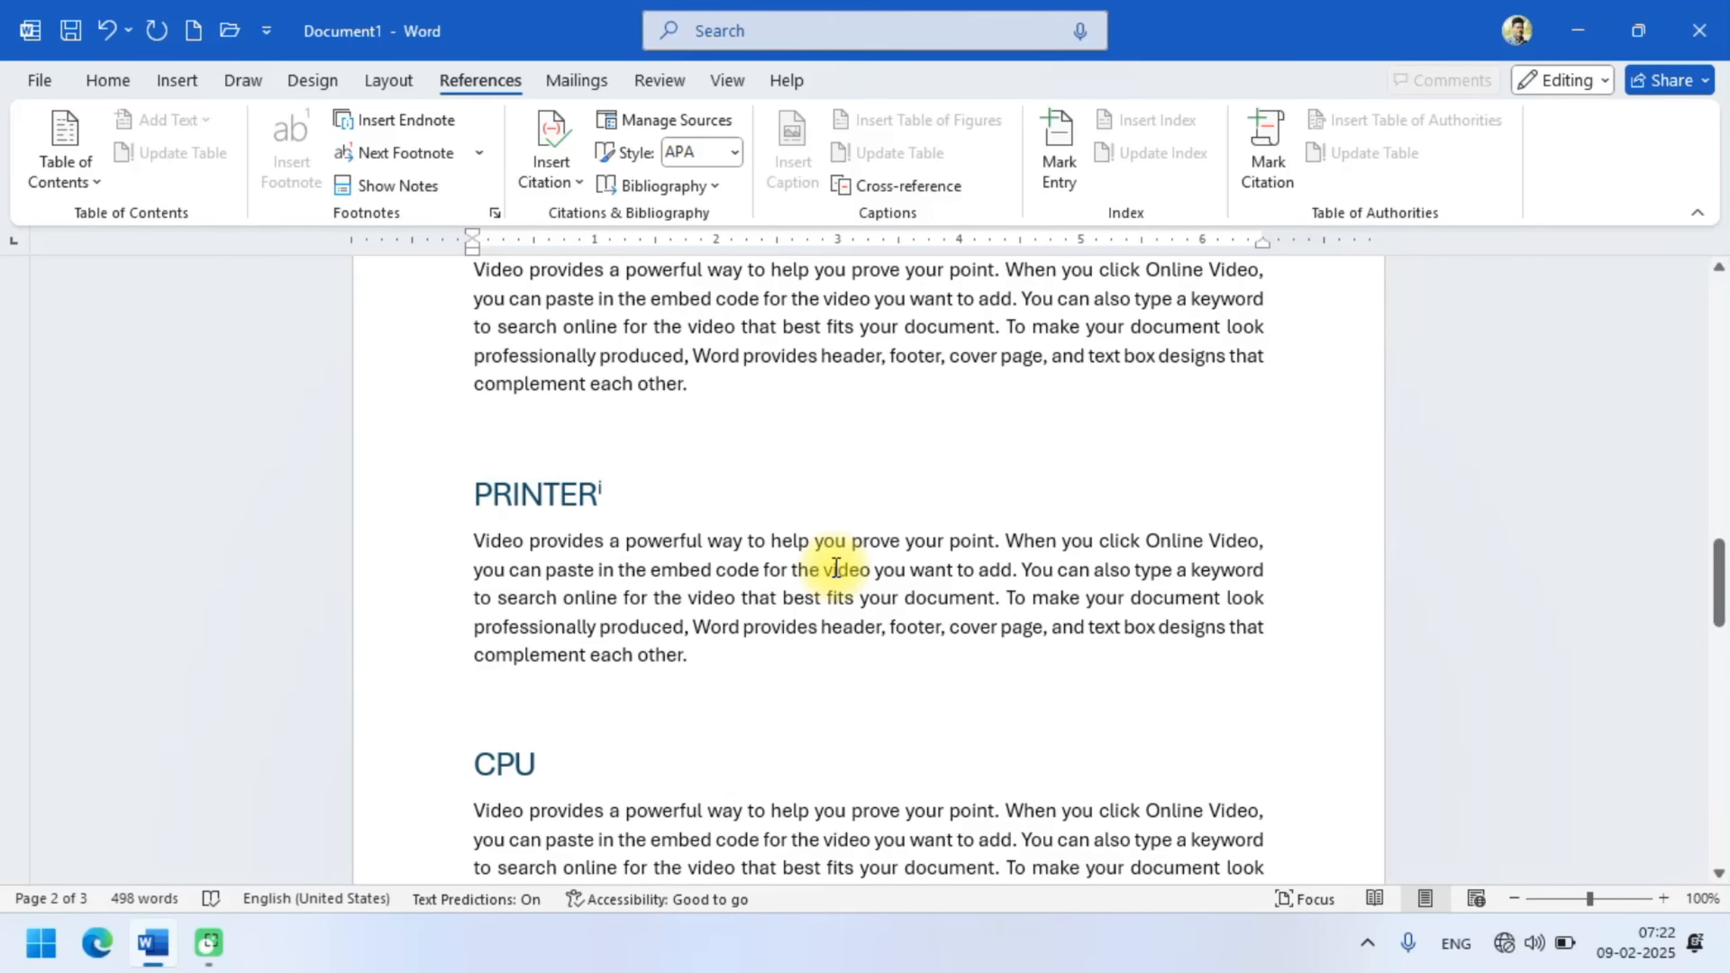
scroll(837, 569, "down", 15)
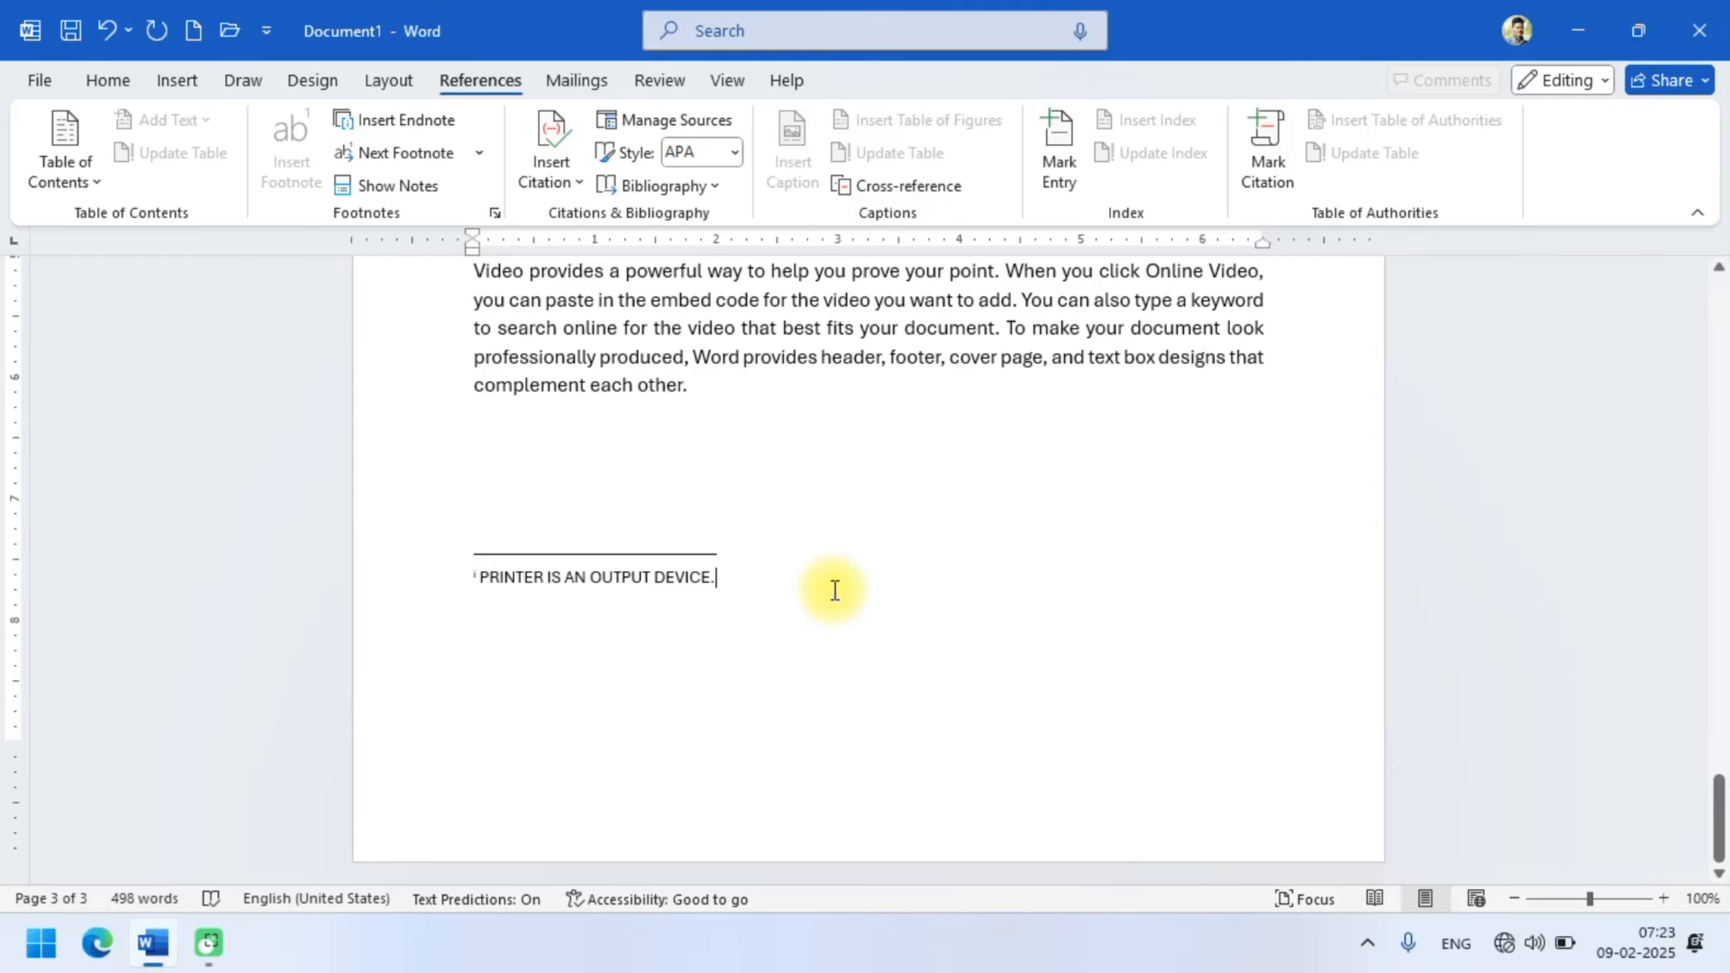
scroll(857, 645, "up", 15)
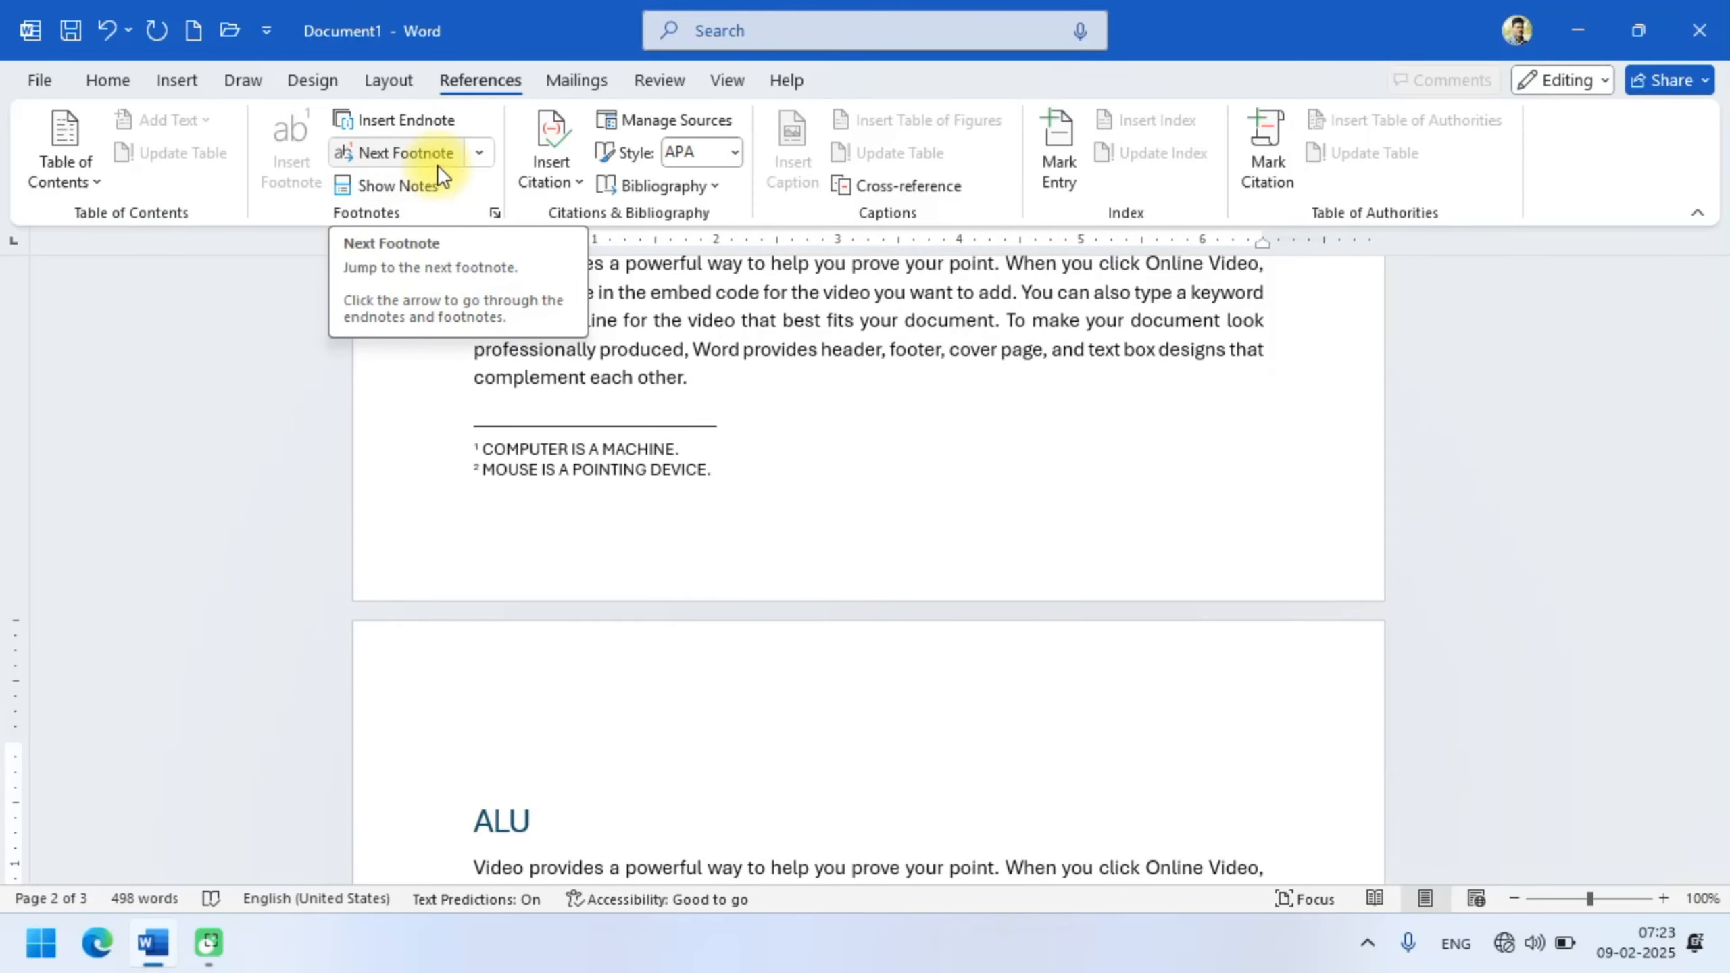
- Jump from the end of the COMPUTER heading to the next footnote reference
scroll(593, 375, "up", 10)
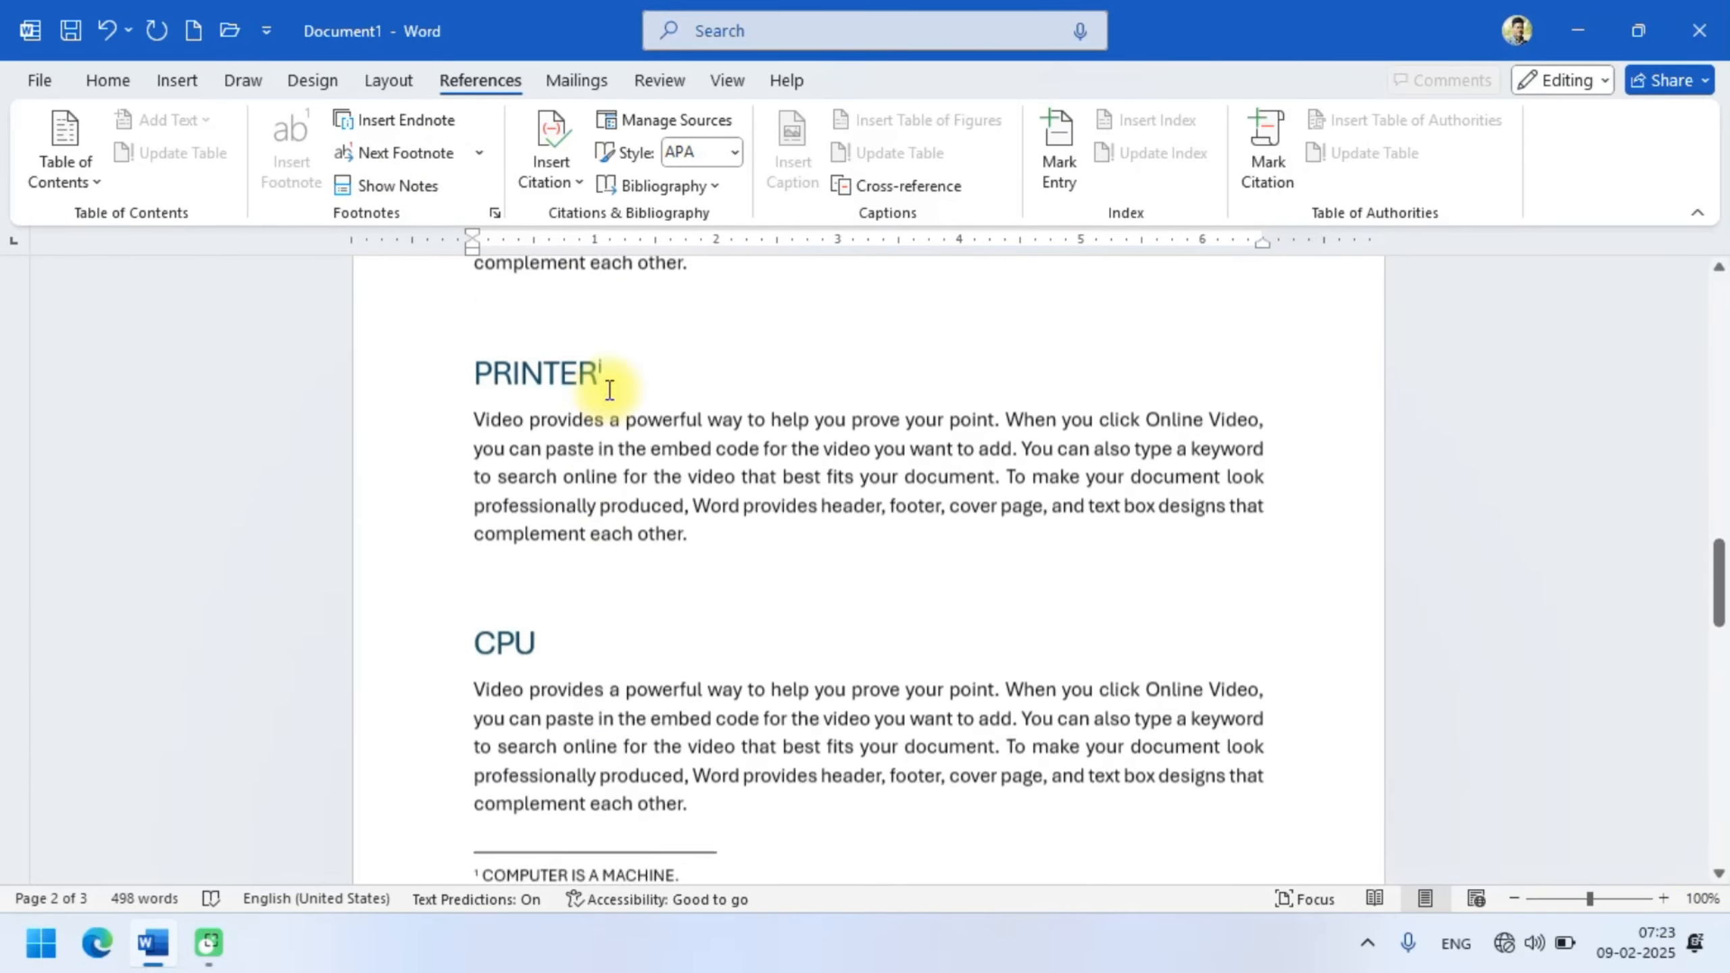
scroll(606, 387, "up", 3)
left_click(665, 492)
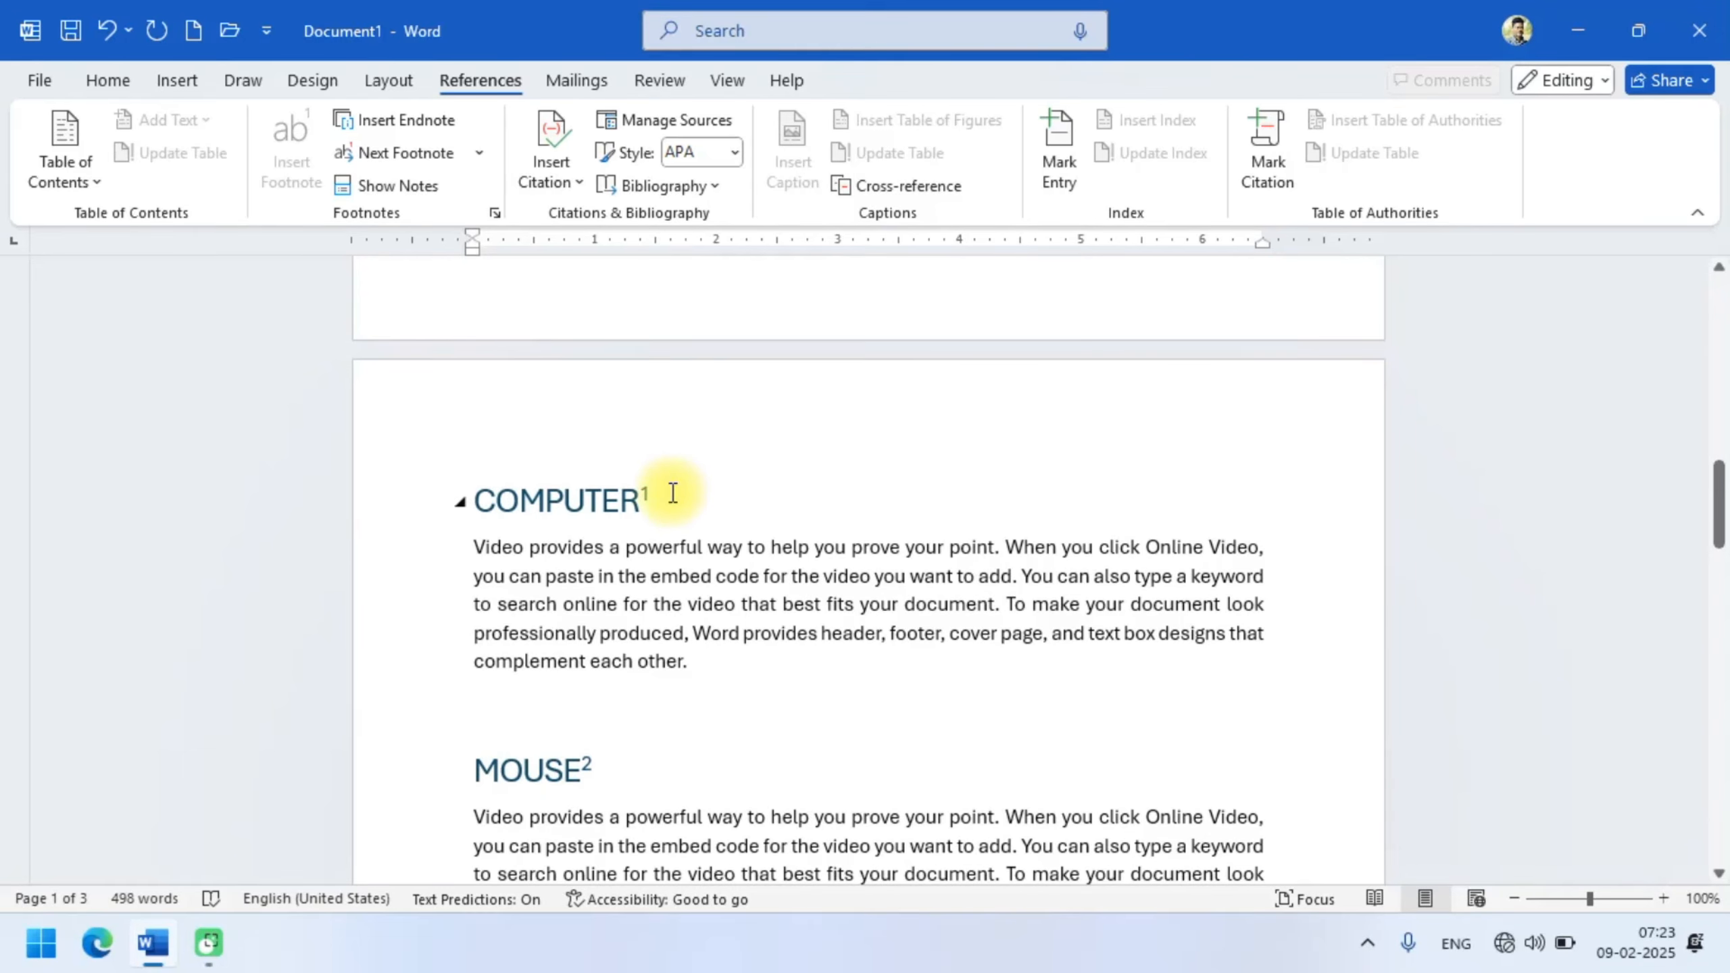
left_click(410, 156)
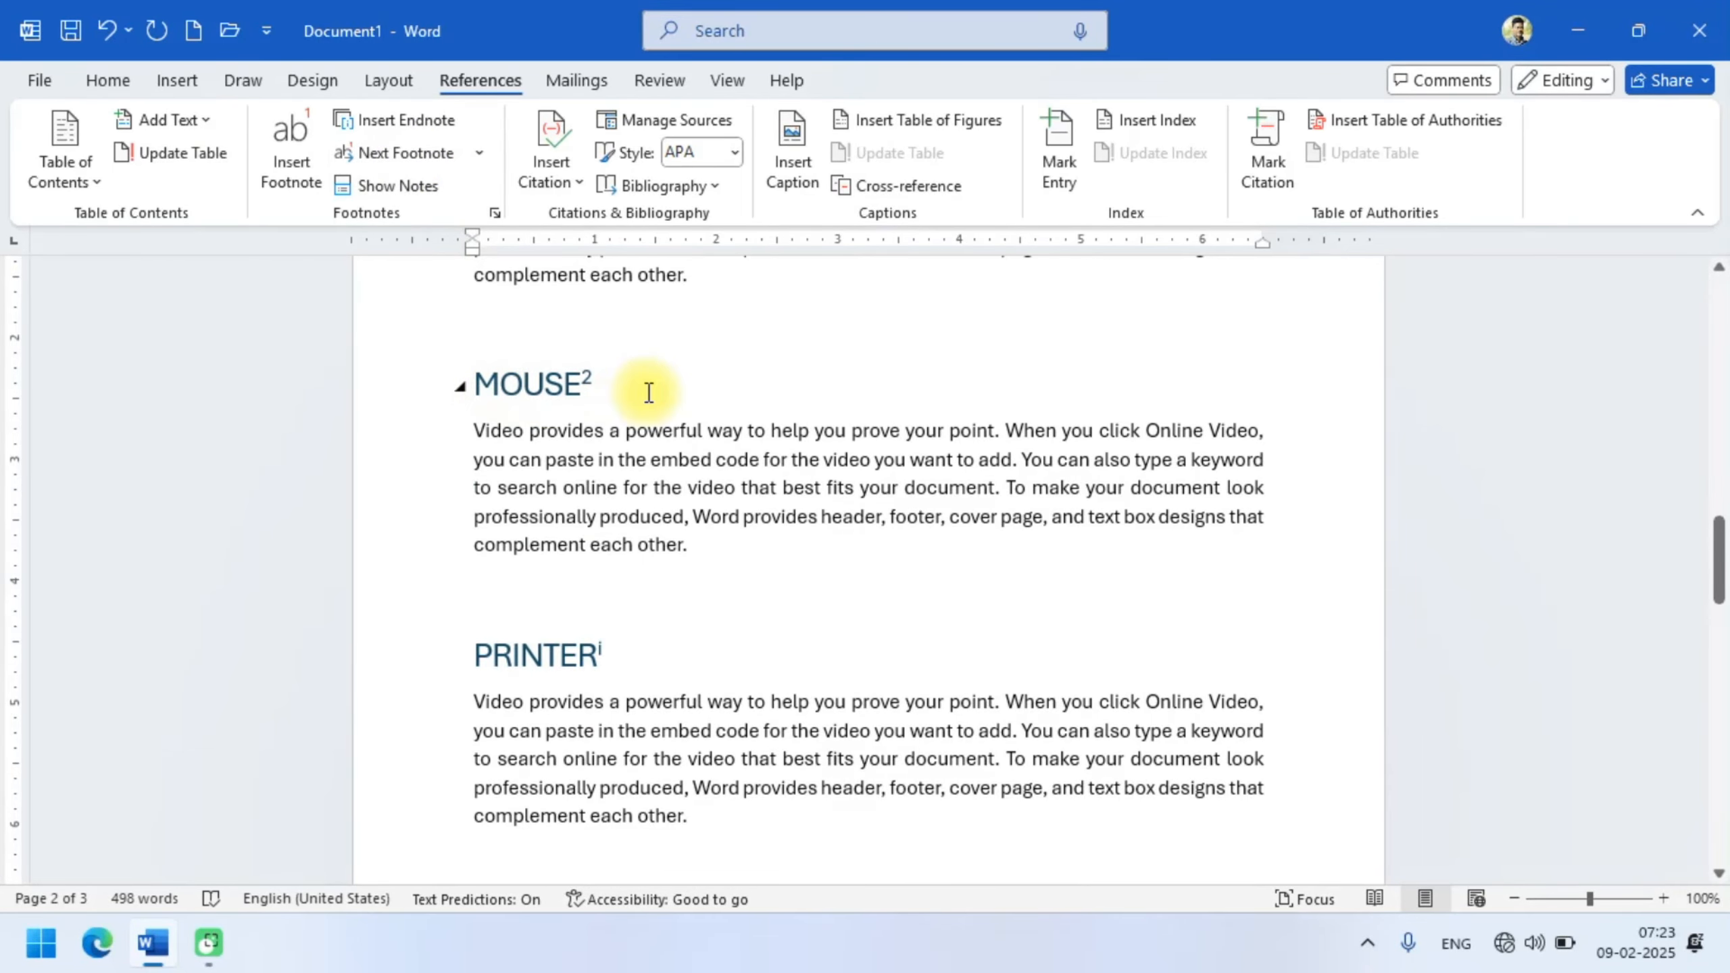
- Go back to the previous footnote reference, and from there jump to the next endnote reference
left_click(479, 150)
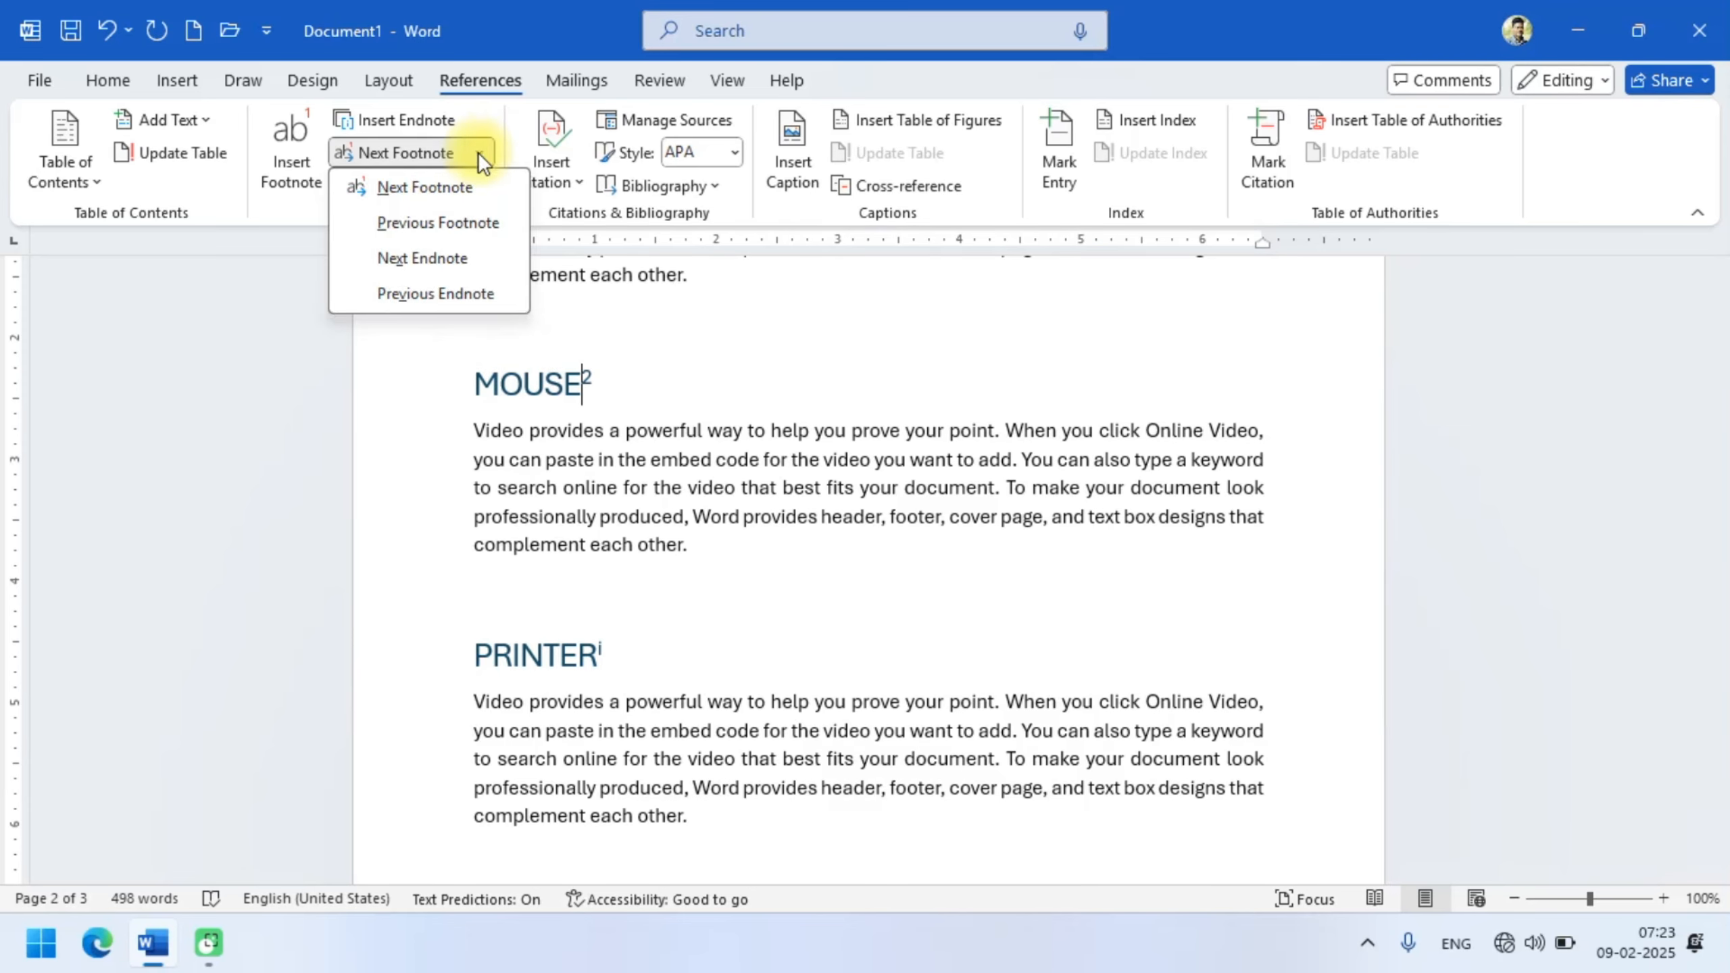
left_click(451, 225)
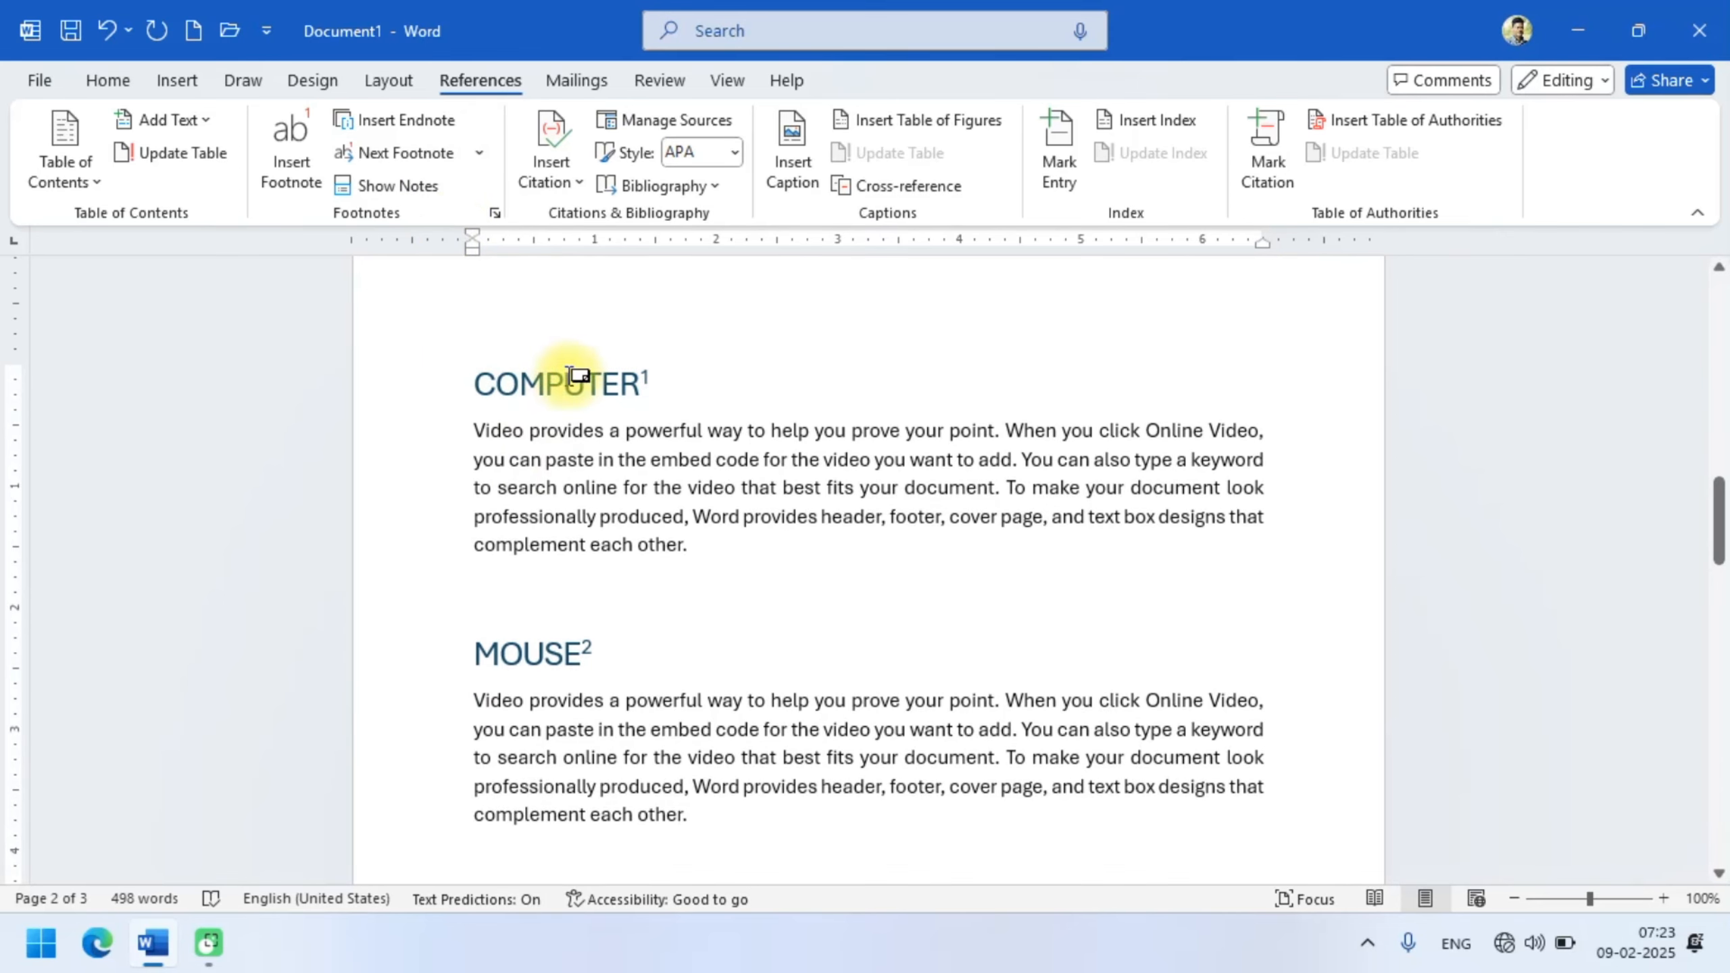
left_click(488, 152)
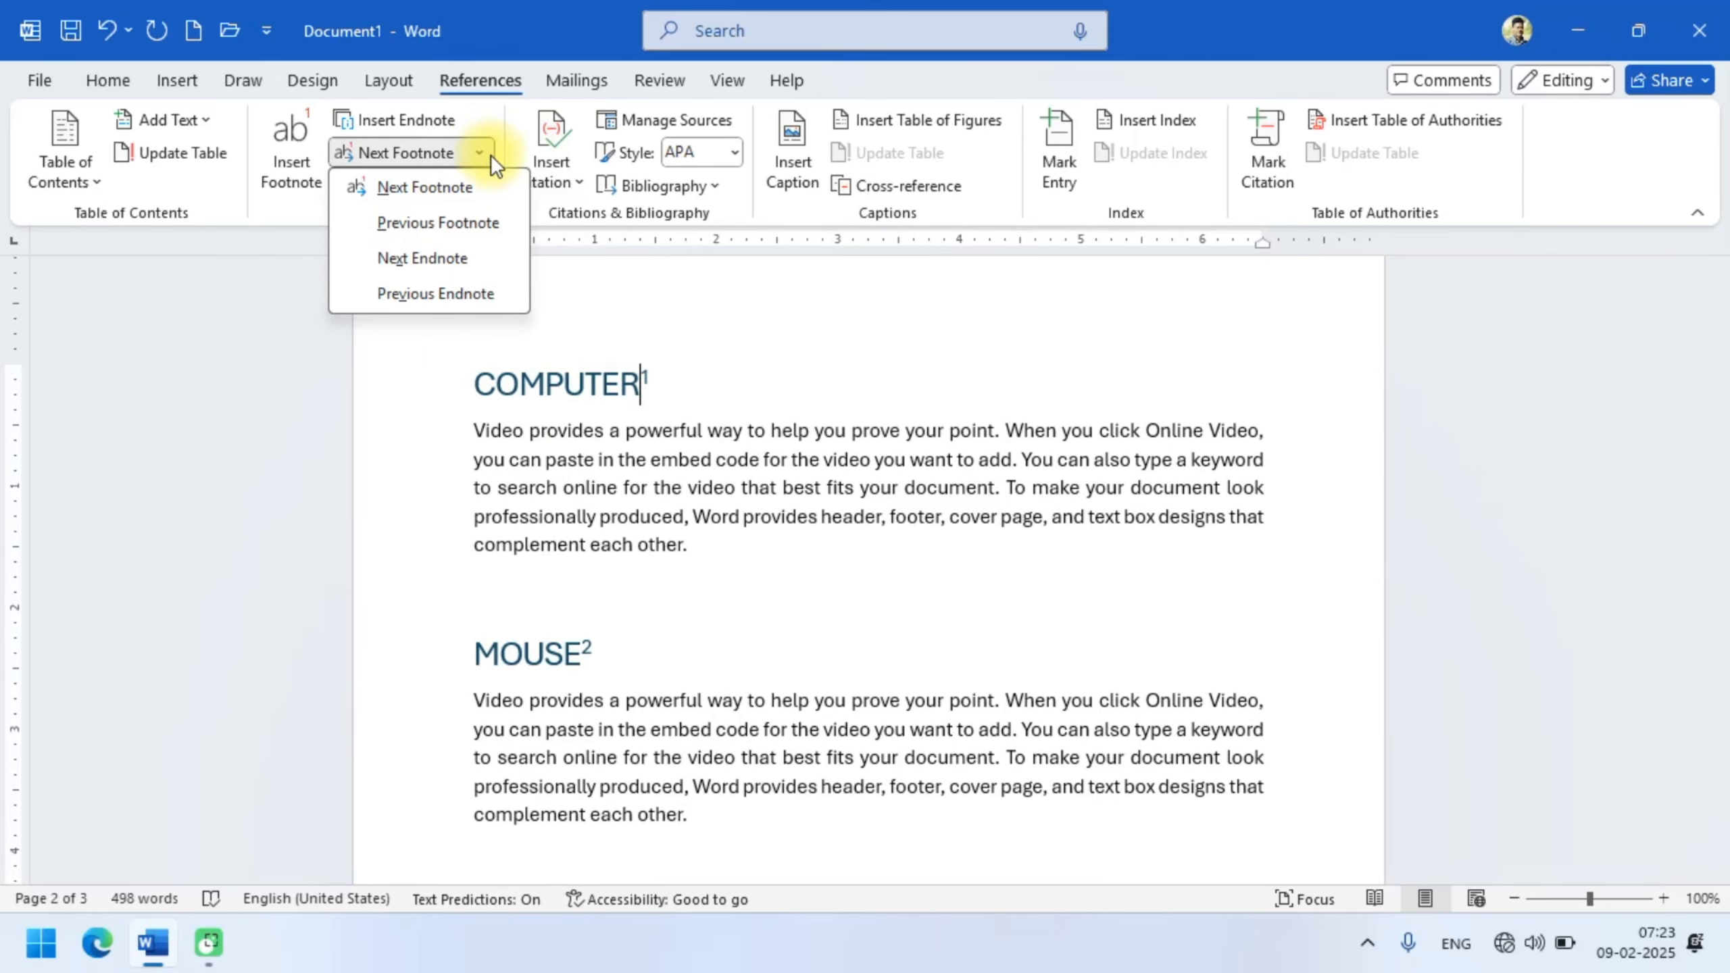
left_click(450, 265)
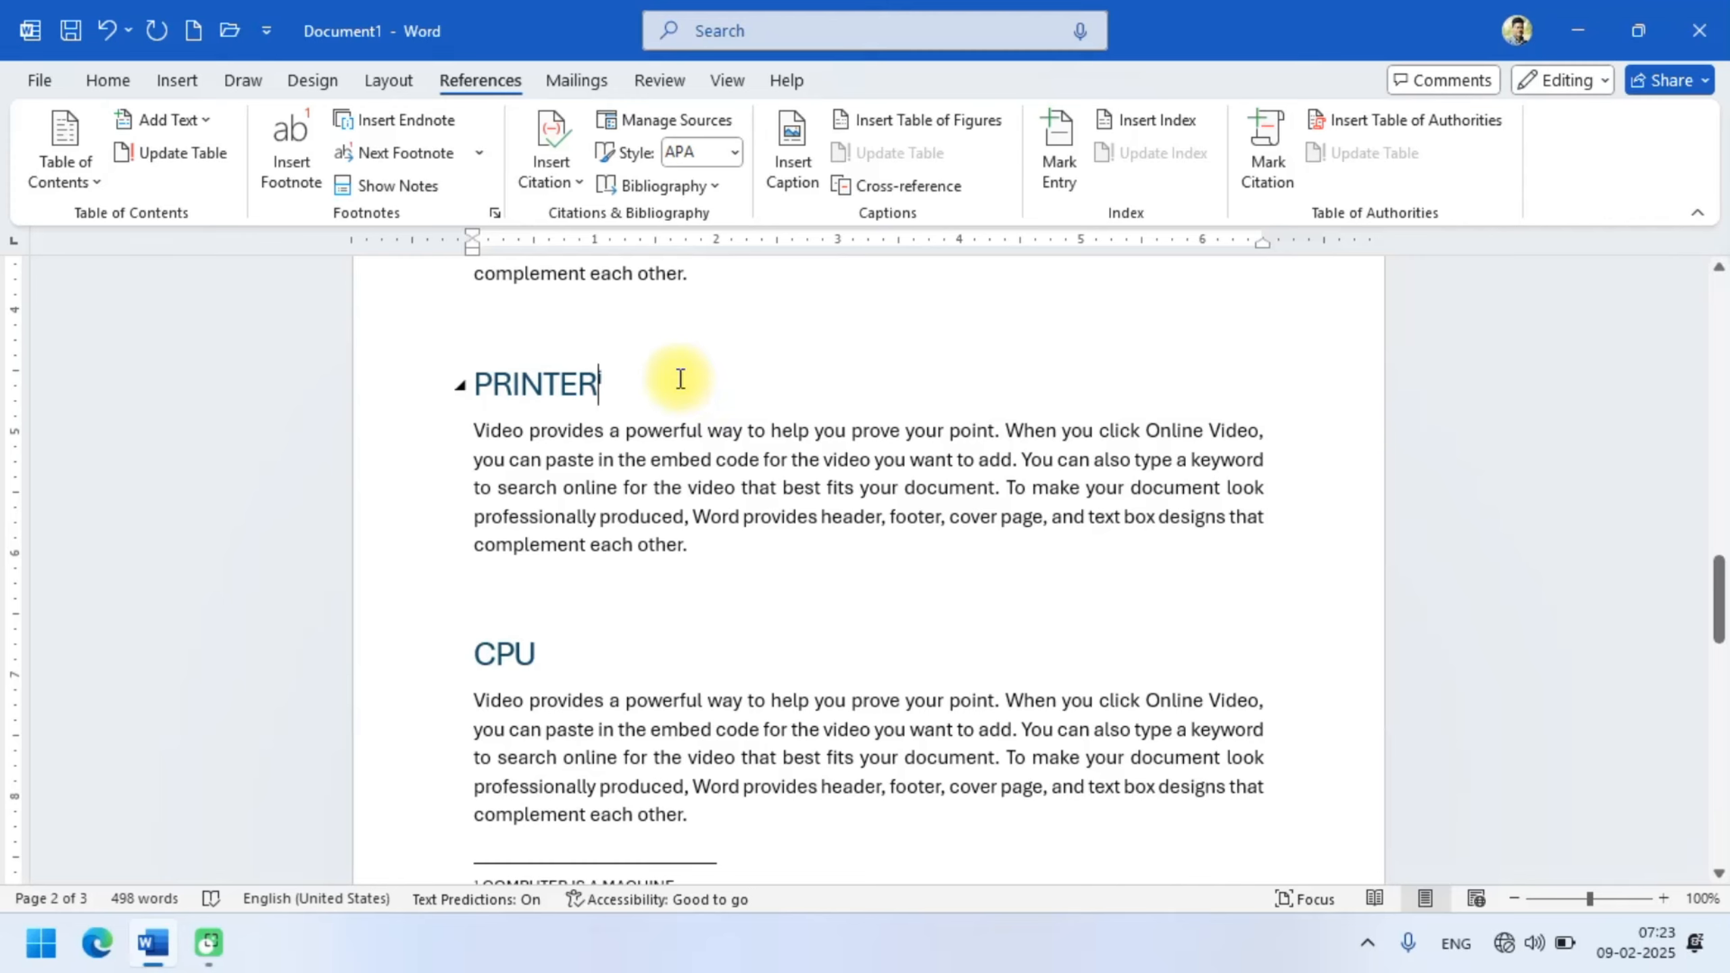
- Insert an endnote at the end of the CPU heading, placed at End of document, with the heart symbol (Symbol font, code 169) as custom mark
left_click(550, 649)
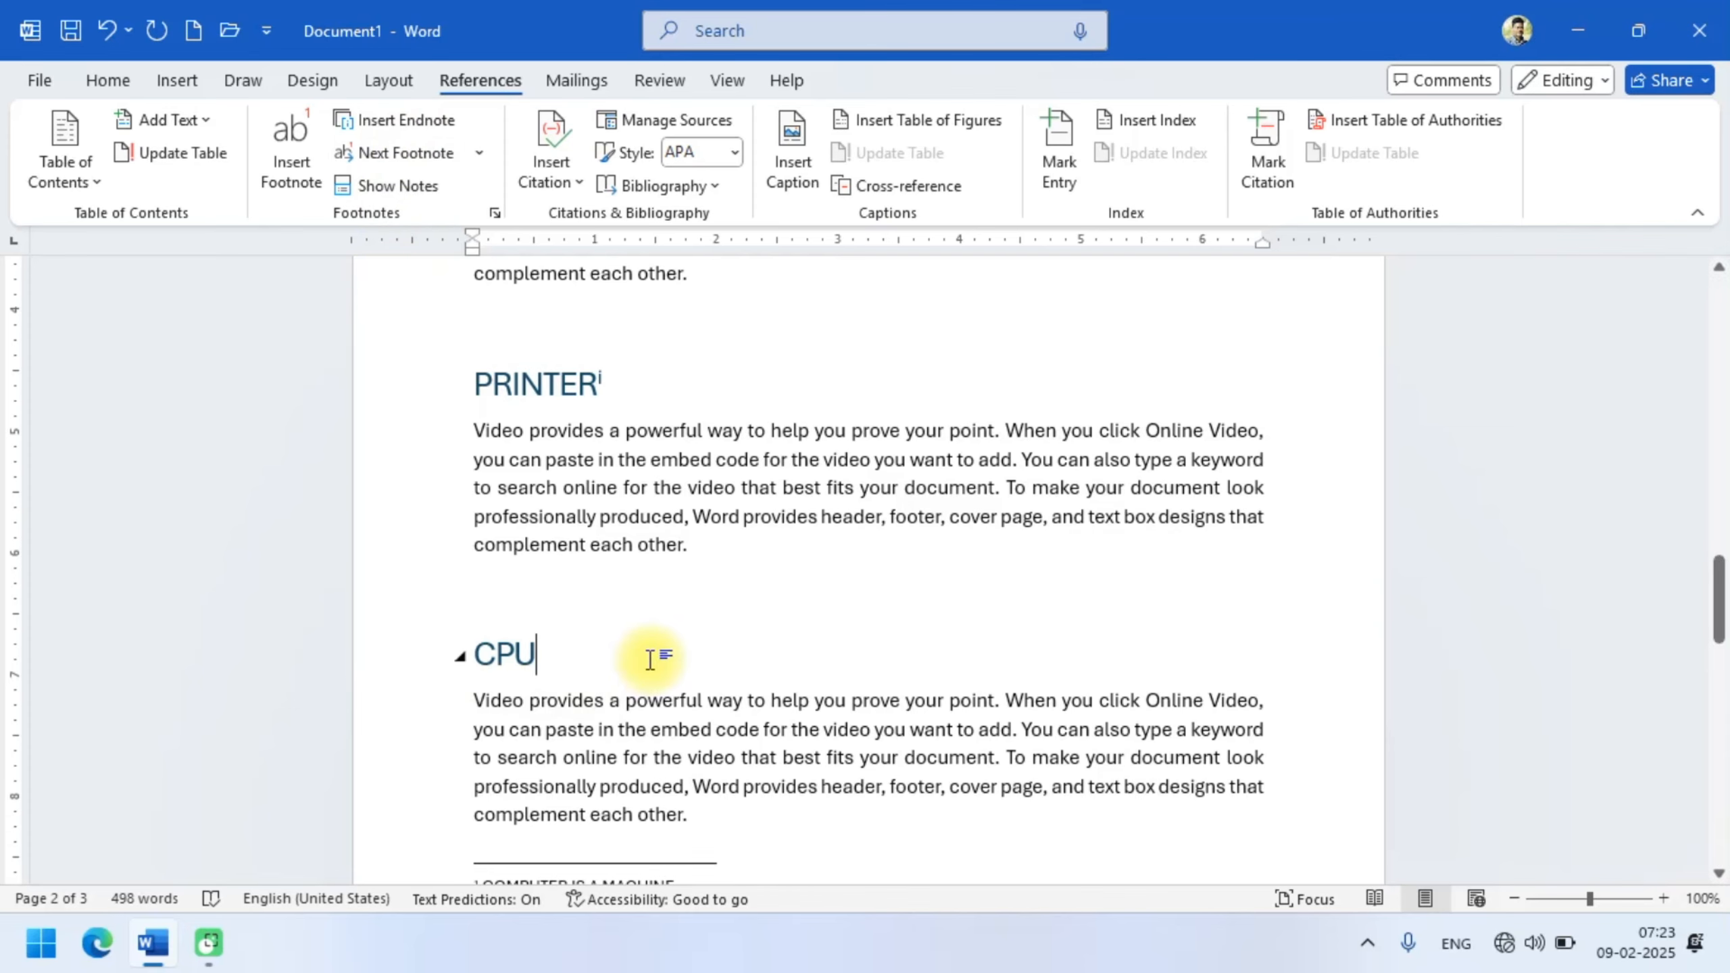
scroll(648, 659, "up", 3)
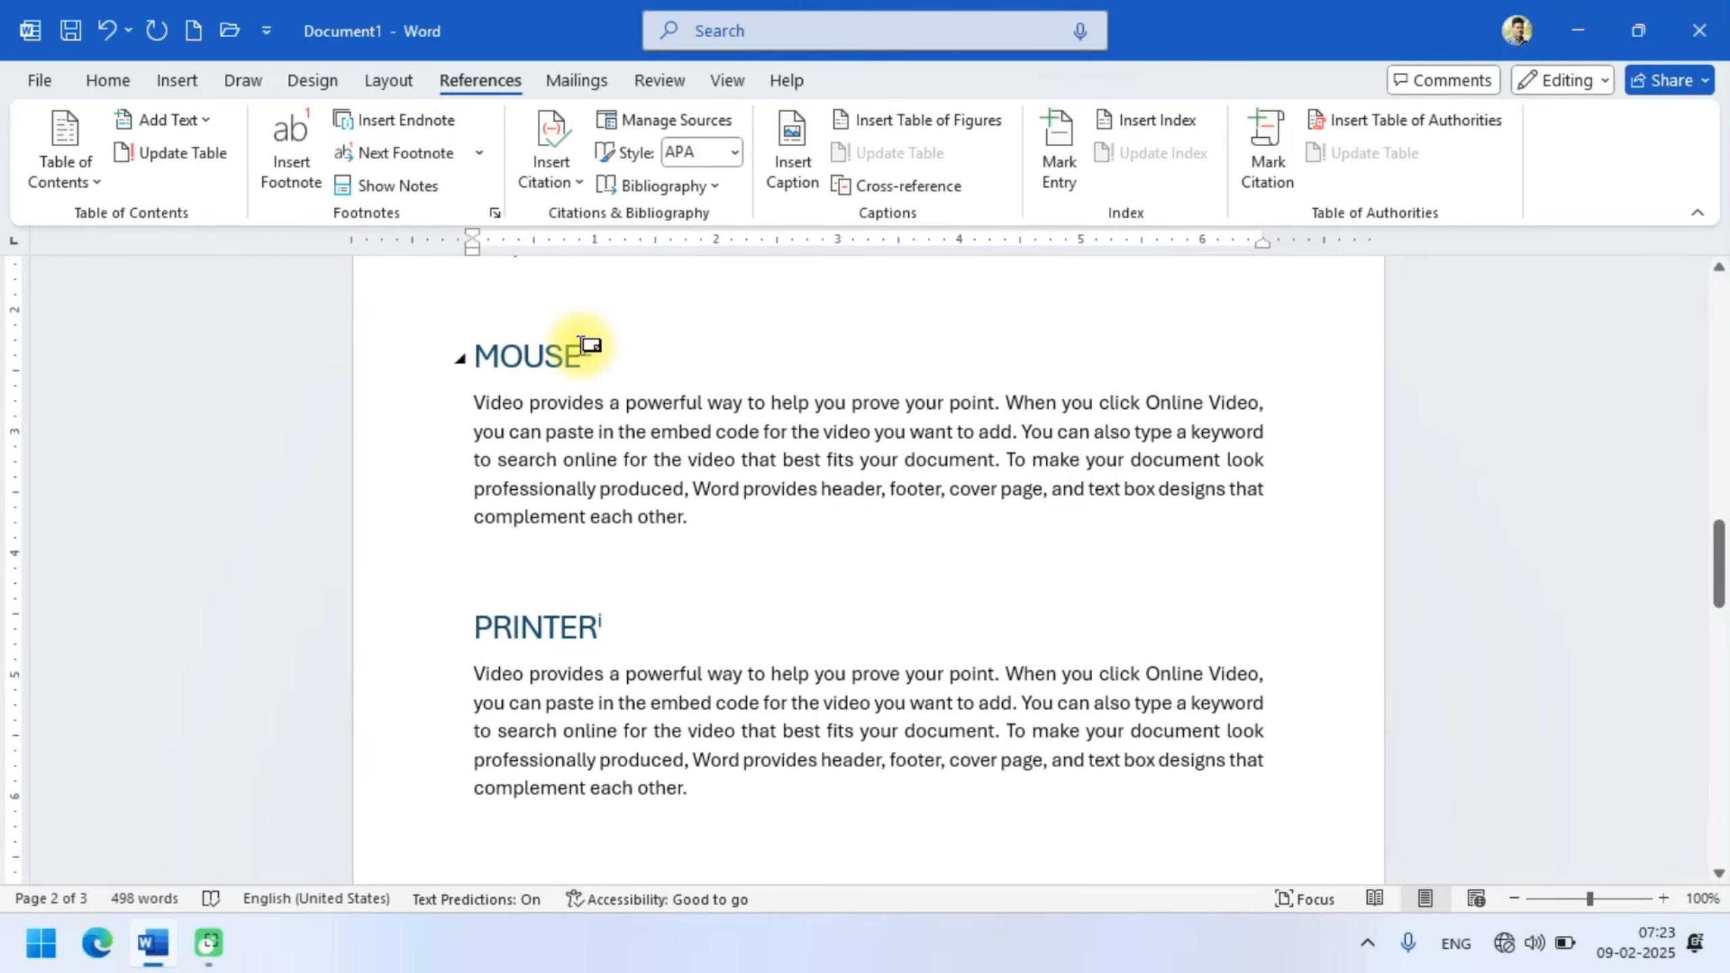
mouse_move(581, 344)
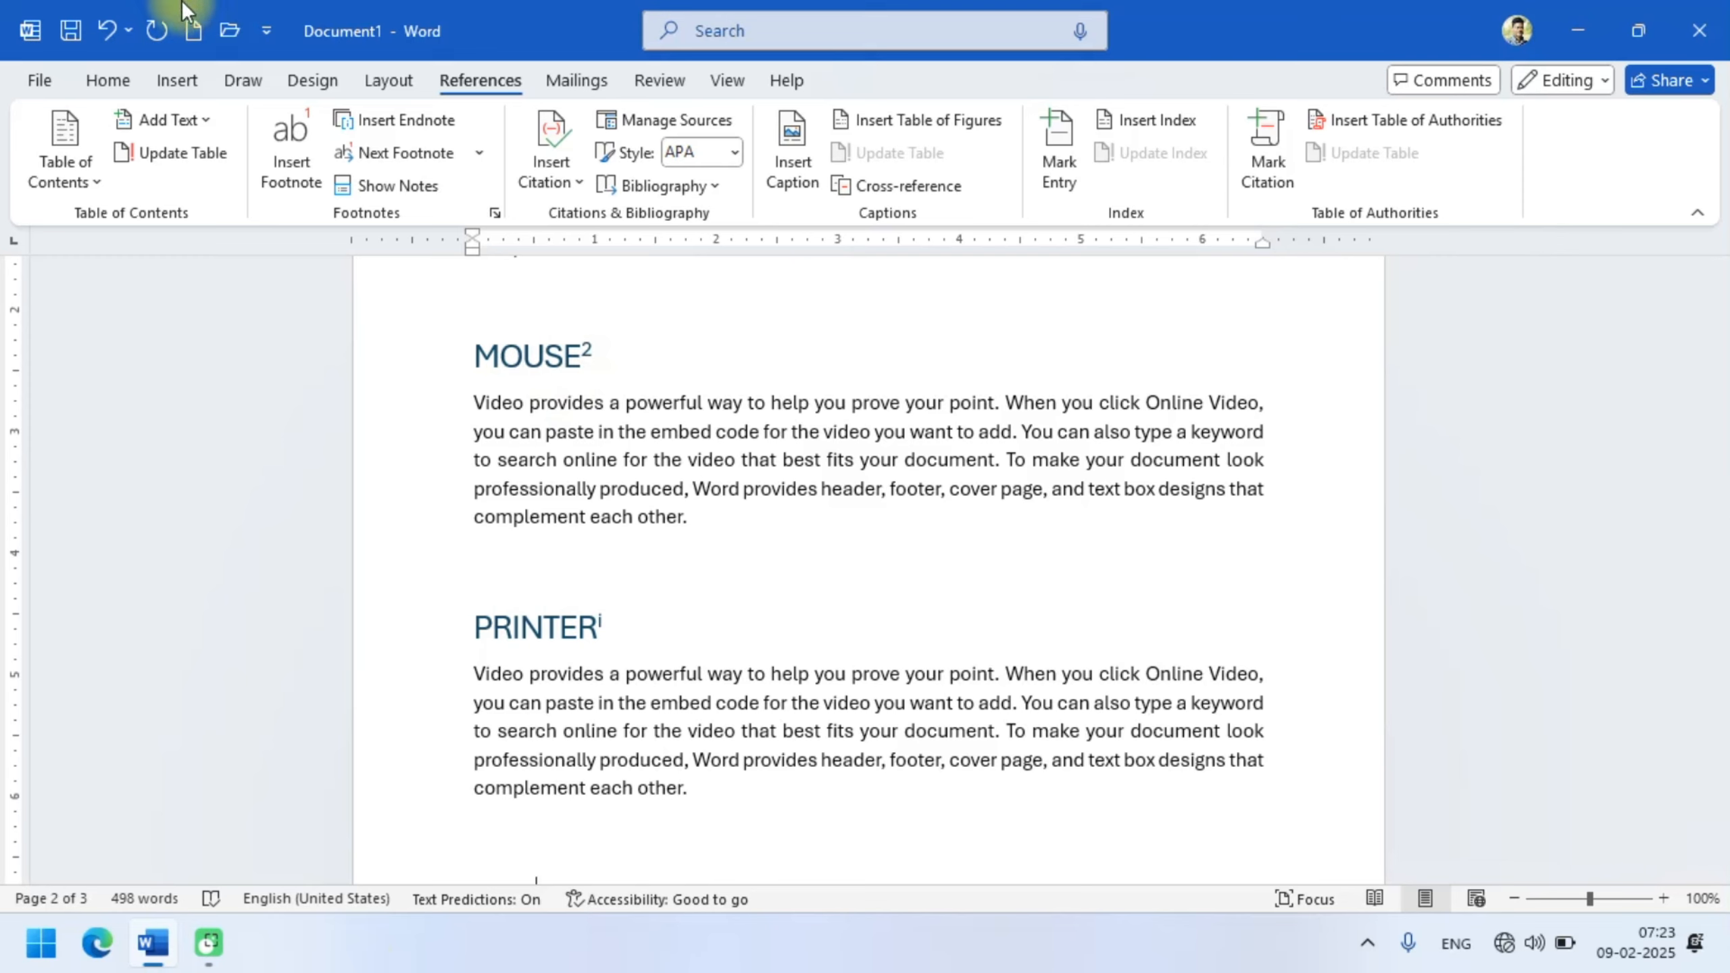
left_click(495, 214)
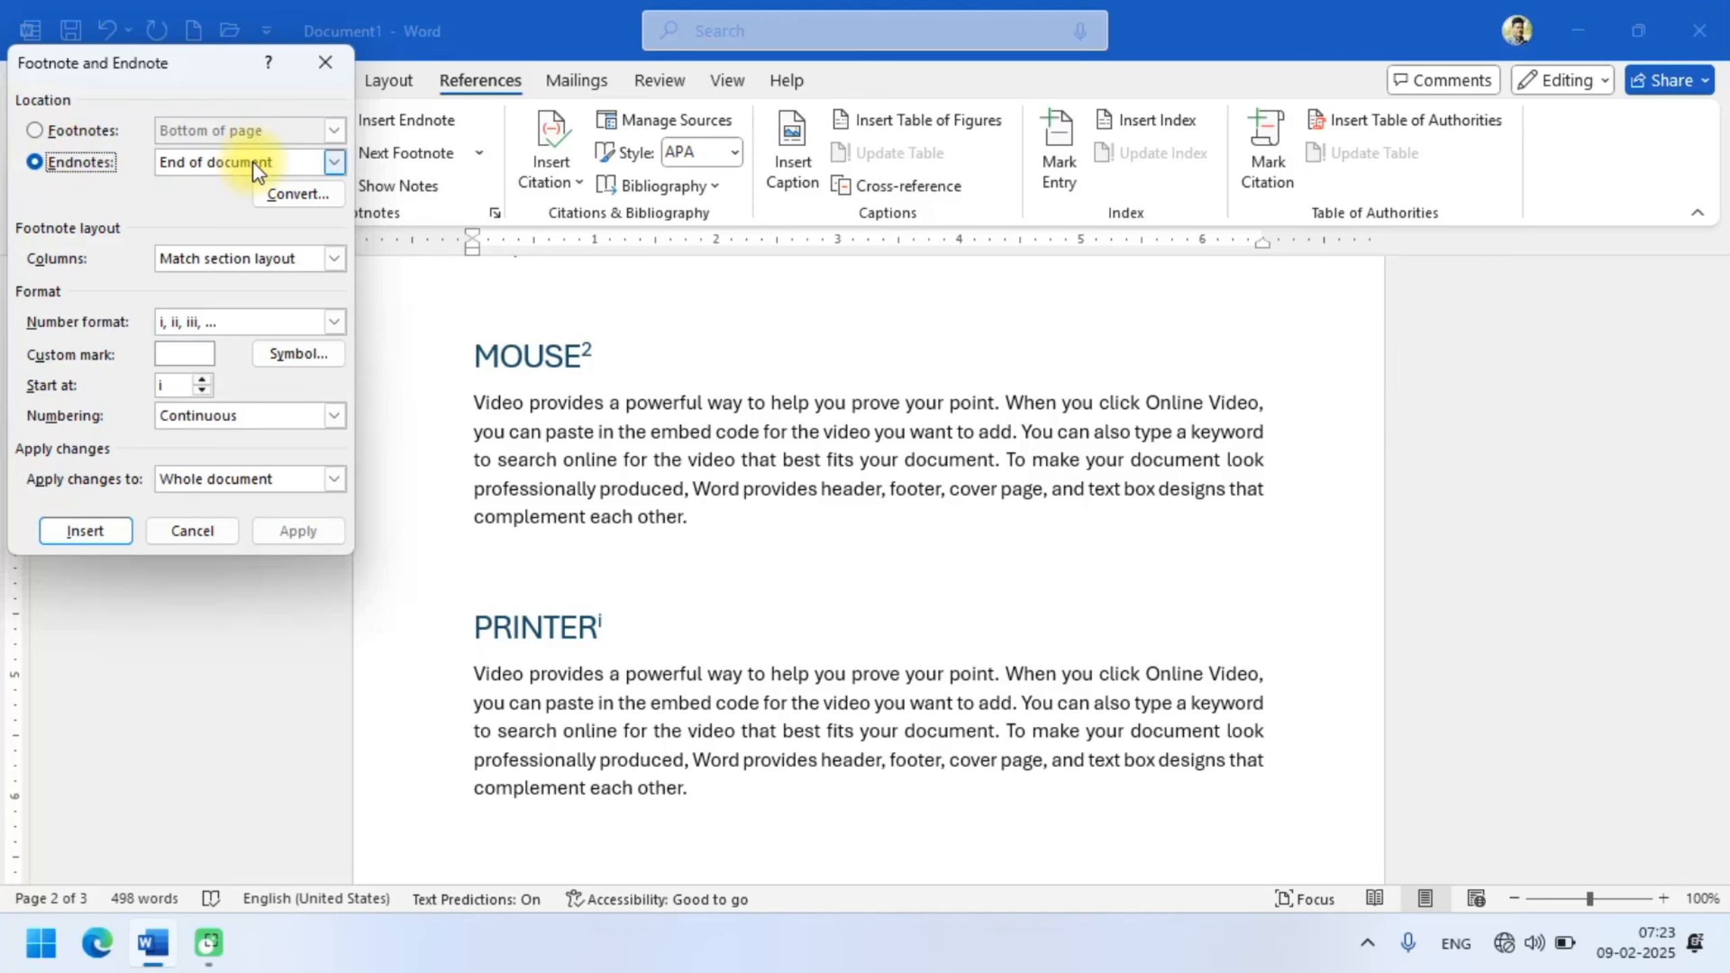
left_click(32, 130)
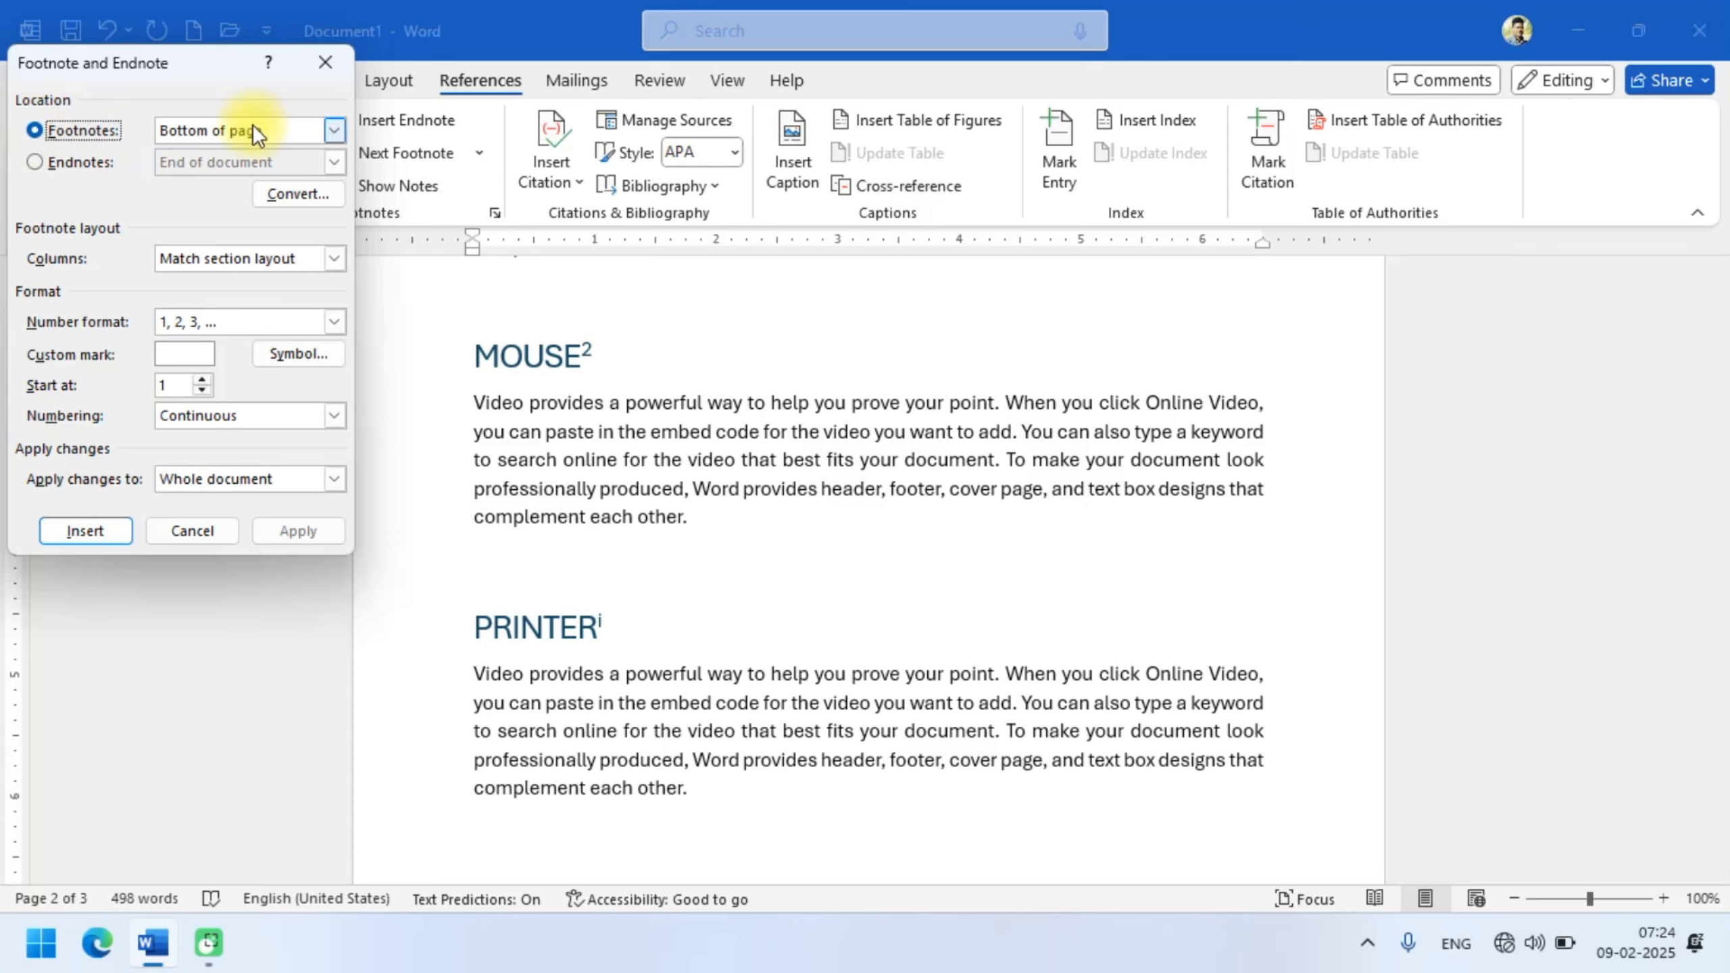
left_click(89, 160)
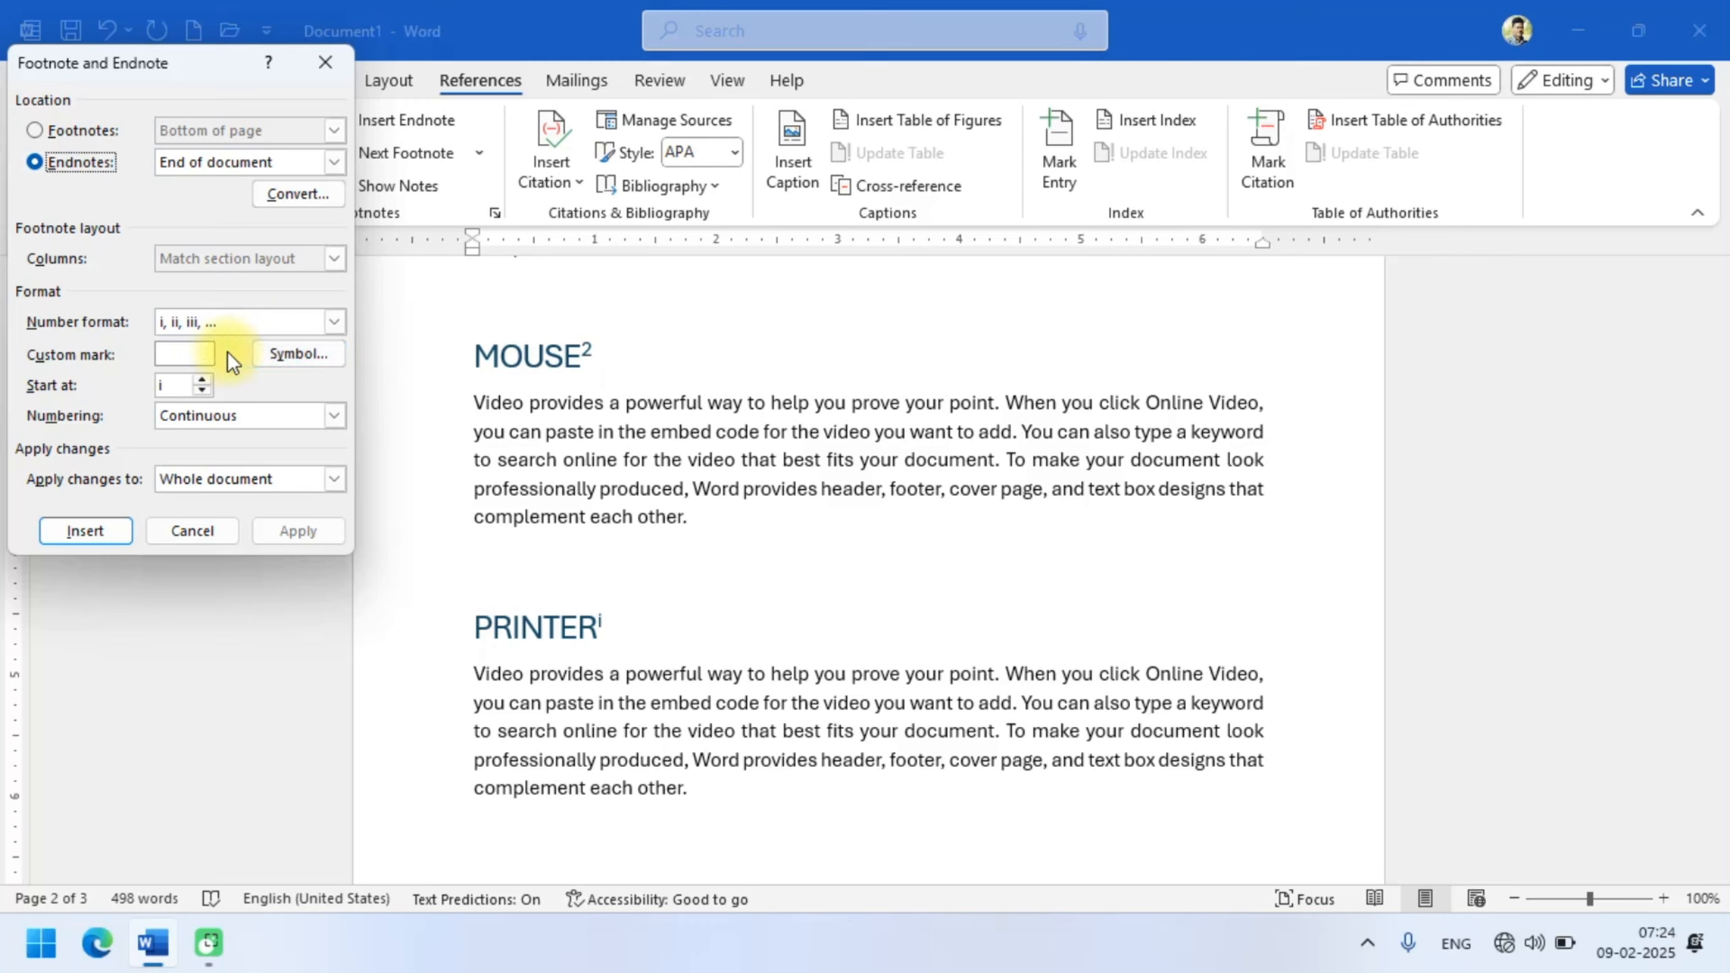
left_click(297, 354)
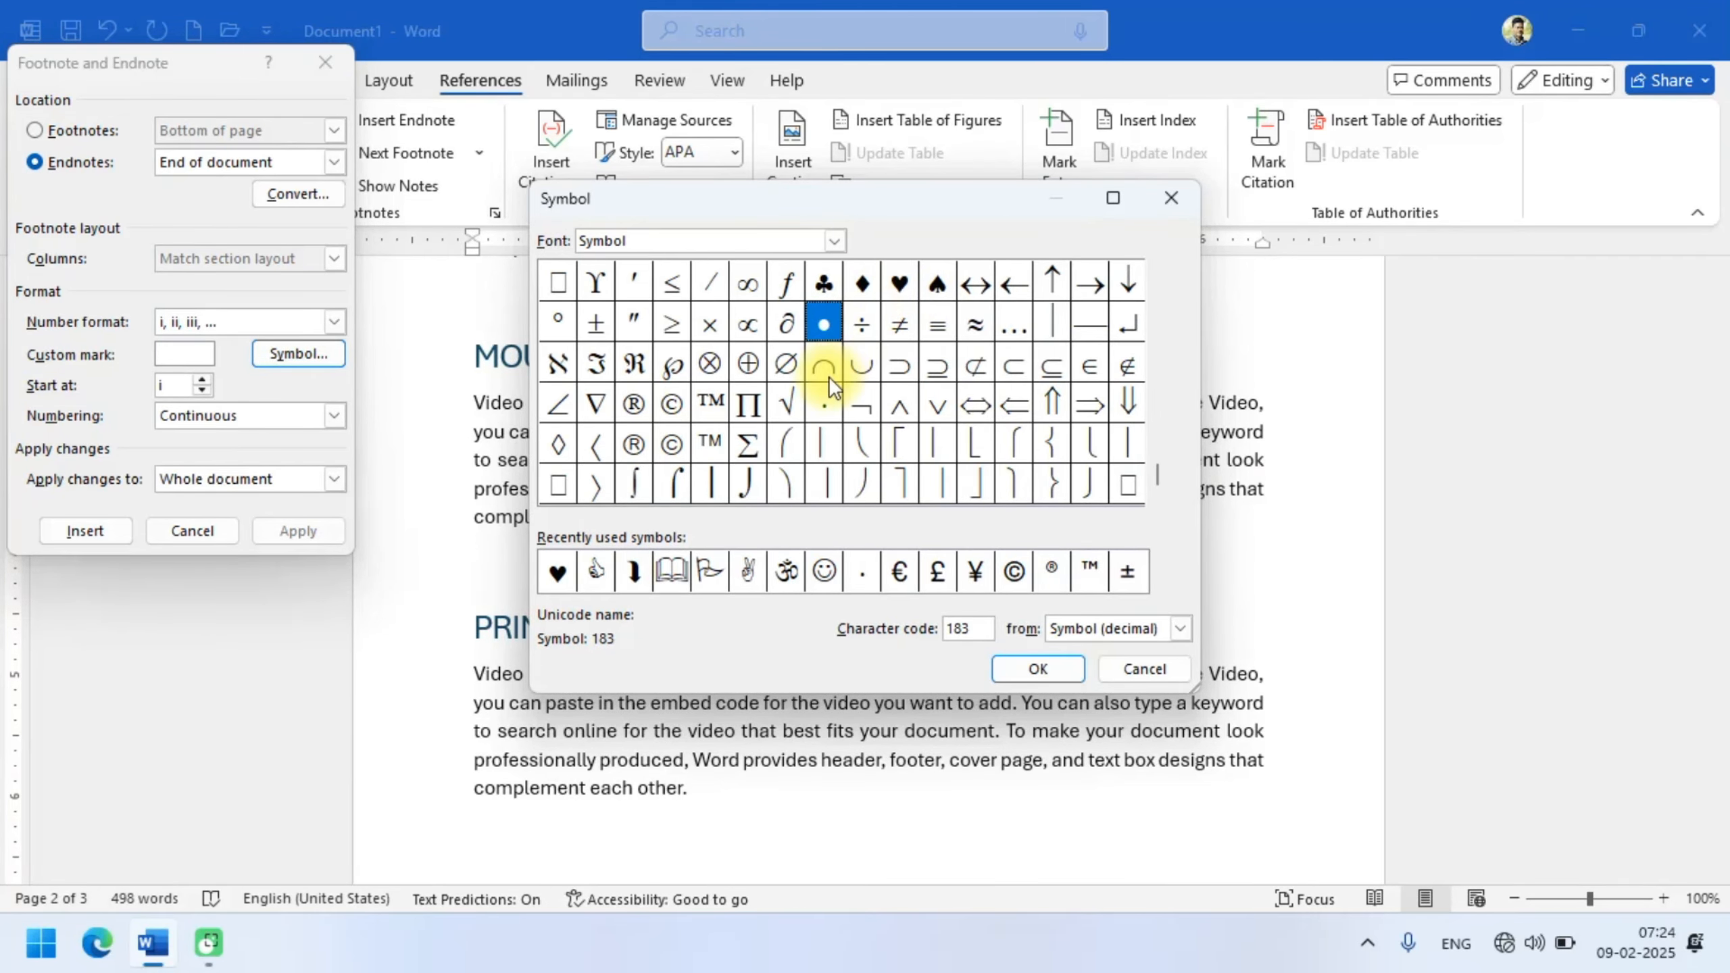
left_click(898, 283)
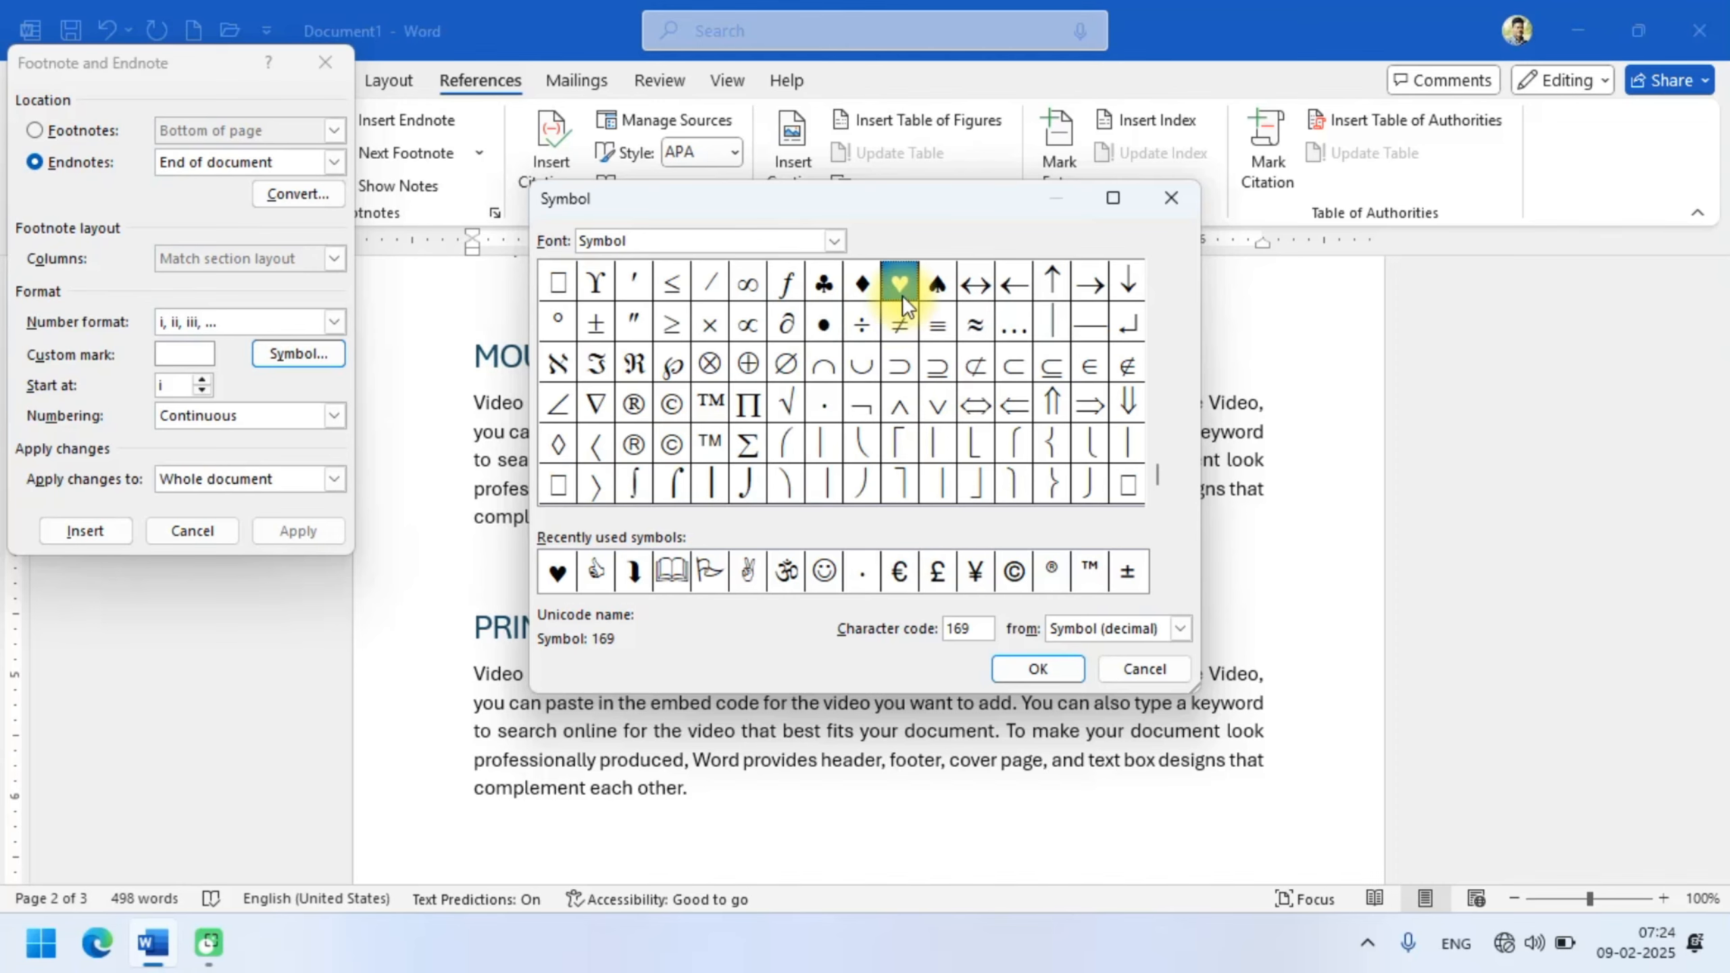
left_click(1025, 667)
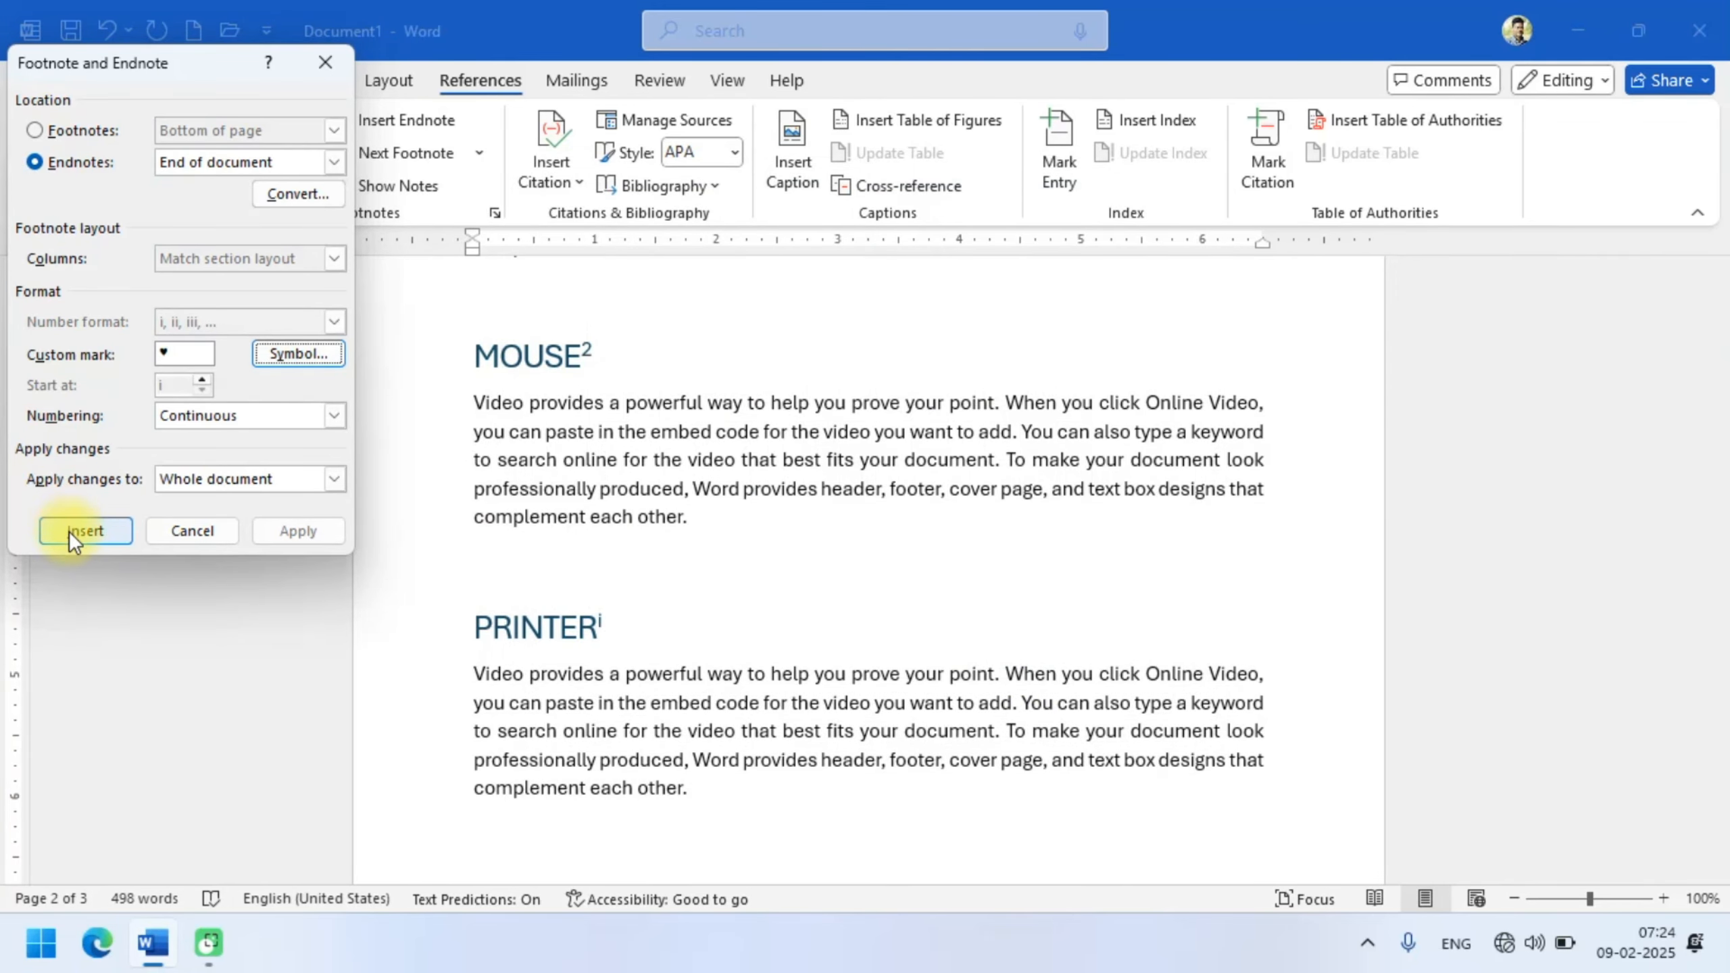
left_click(69, 532)
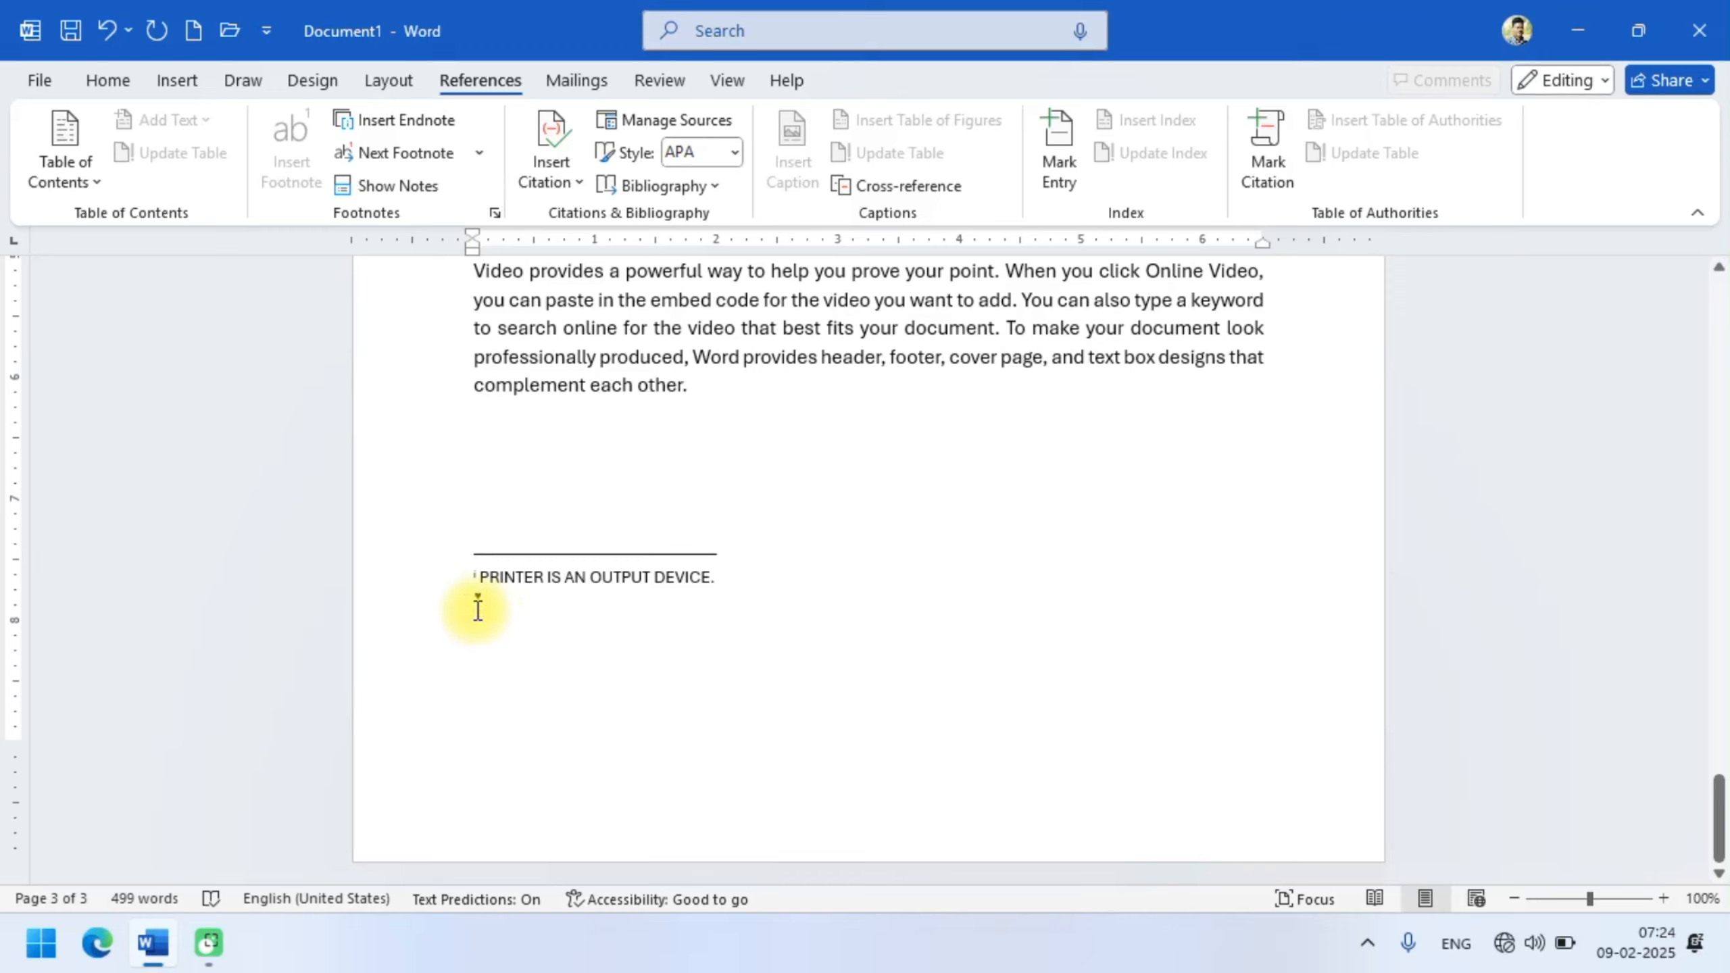
- Enter "CPU IS BRAIN OF COMPUTER." as the heart-marked endnote's text and review its reference mark on the CPU heading
type("CPU")
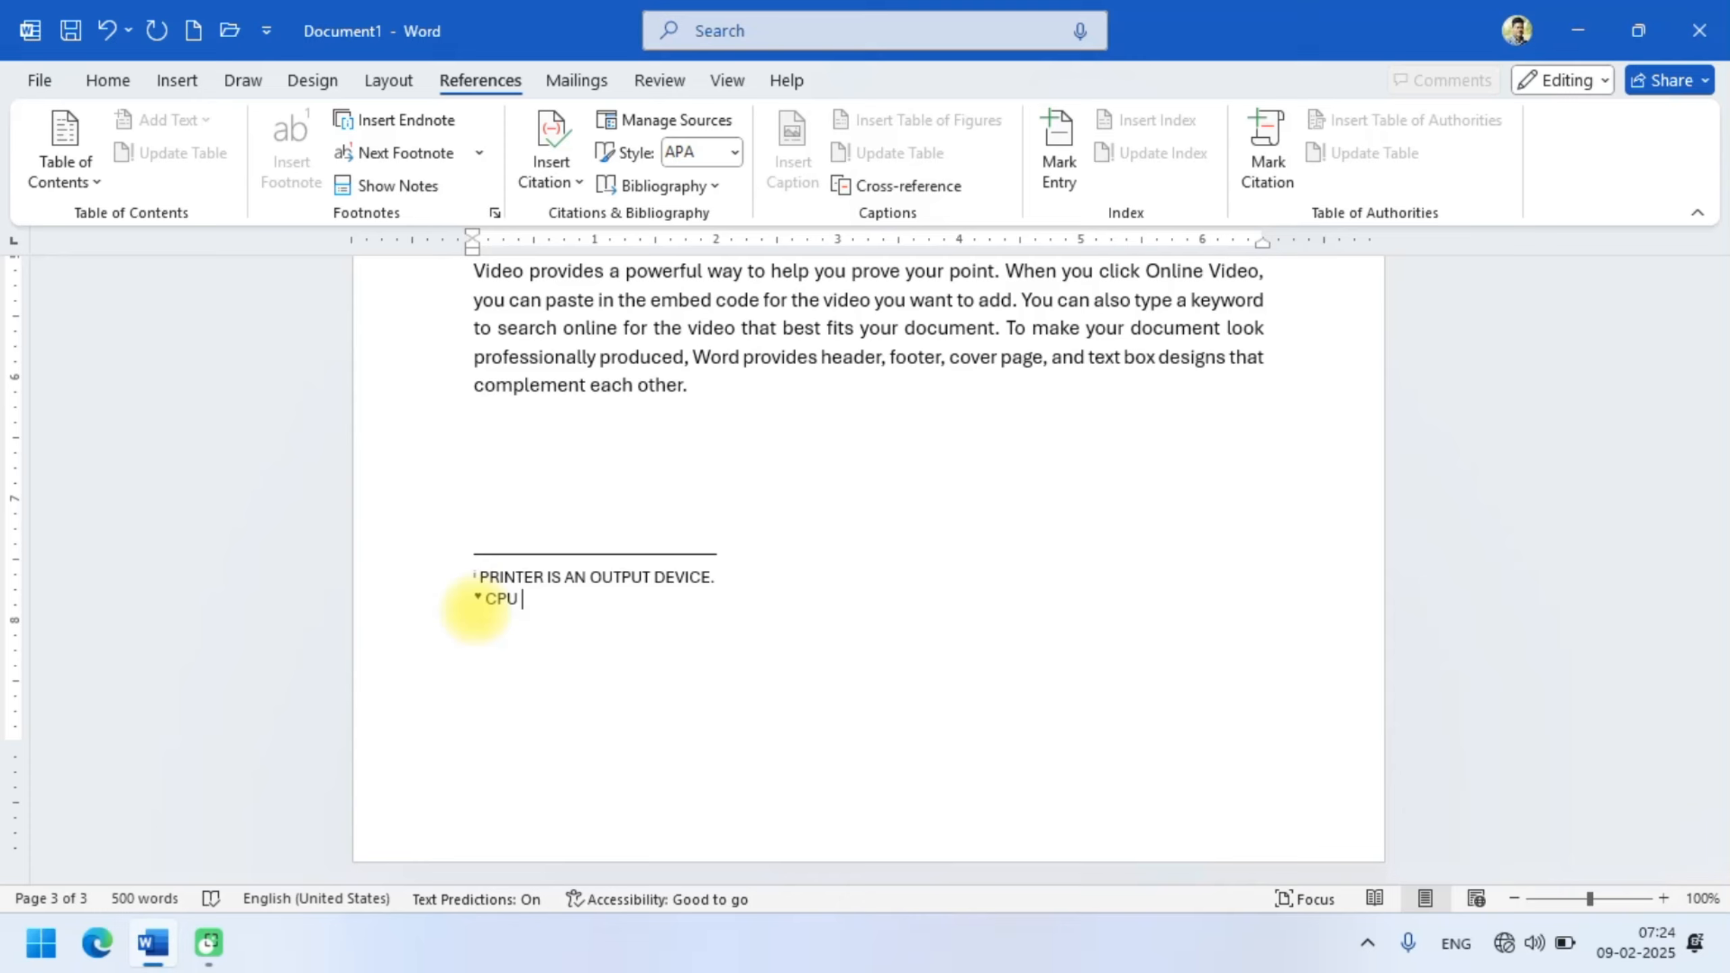
type("IS")
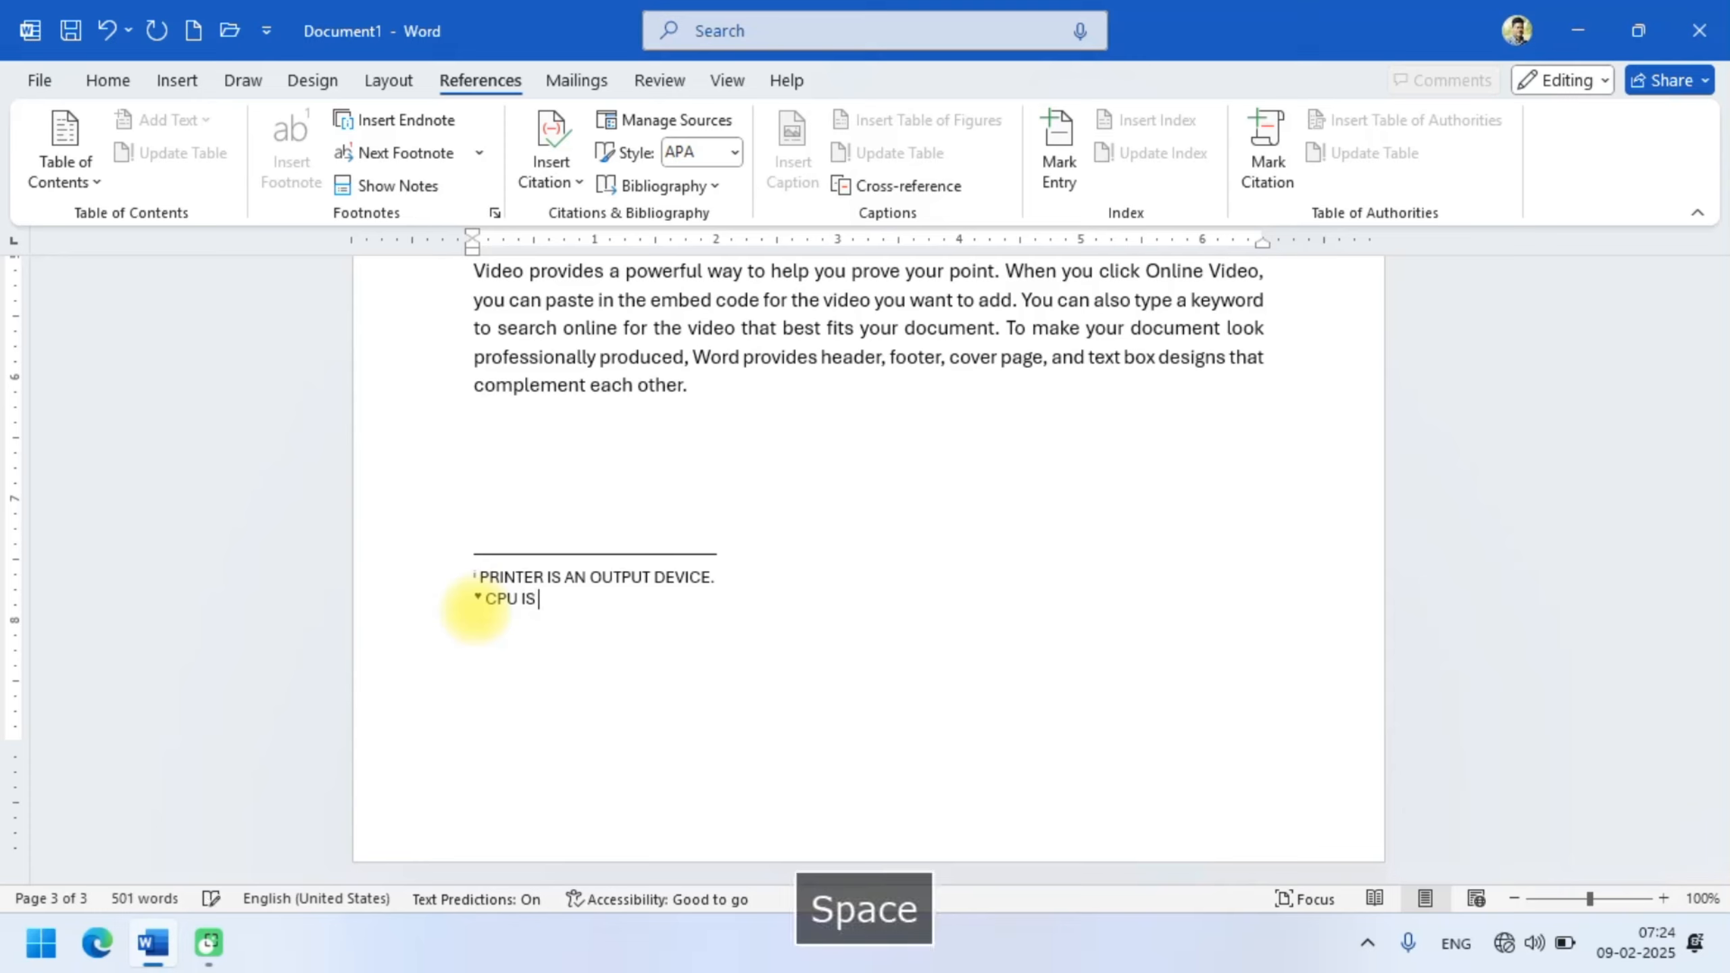
type(" BRAIN")
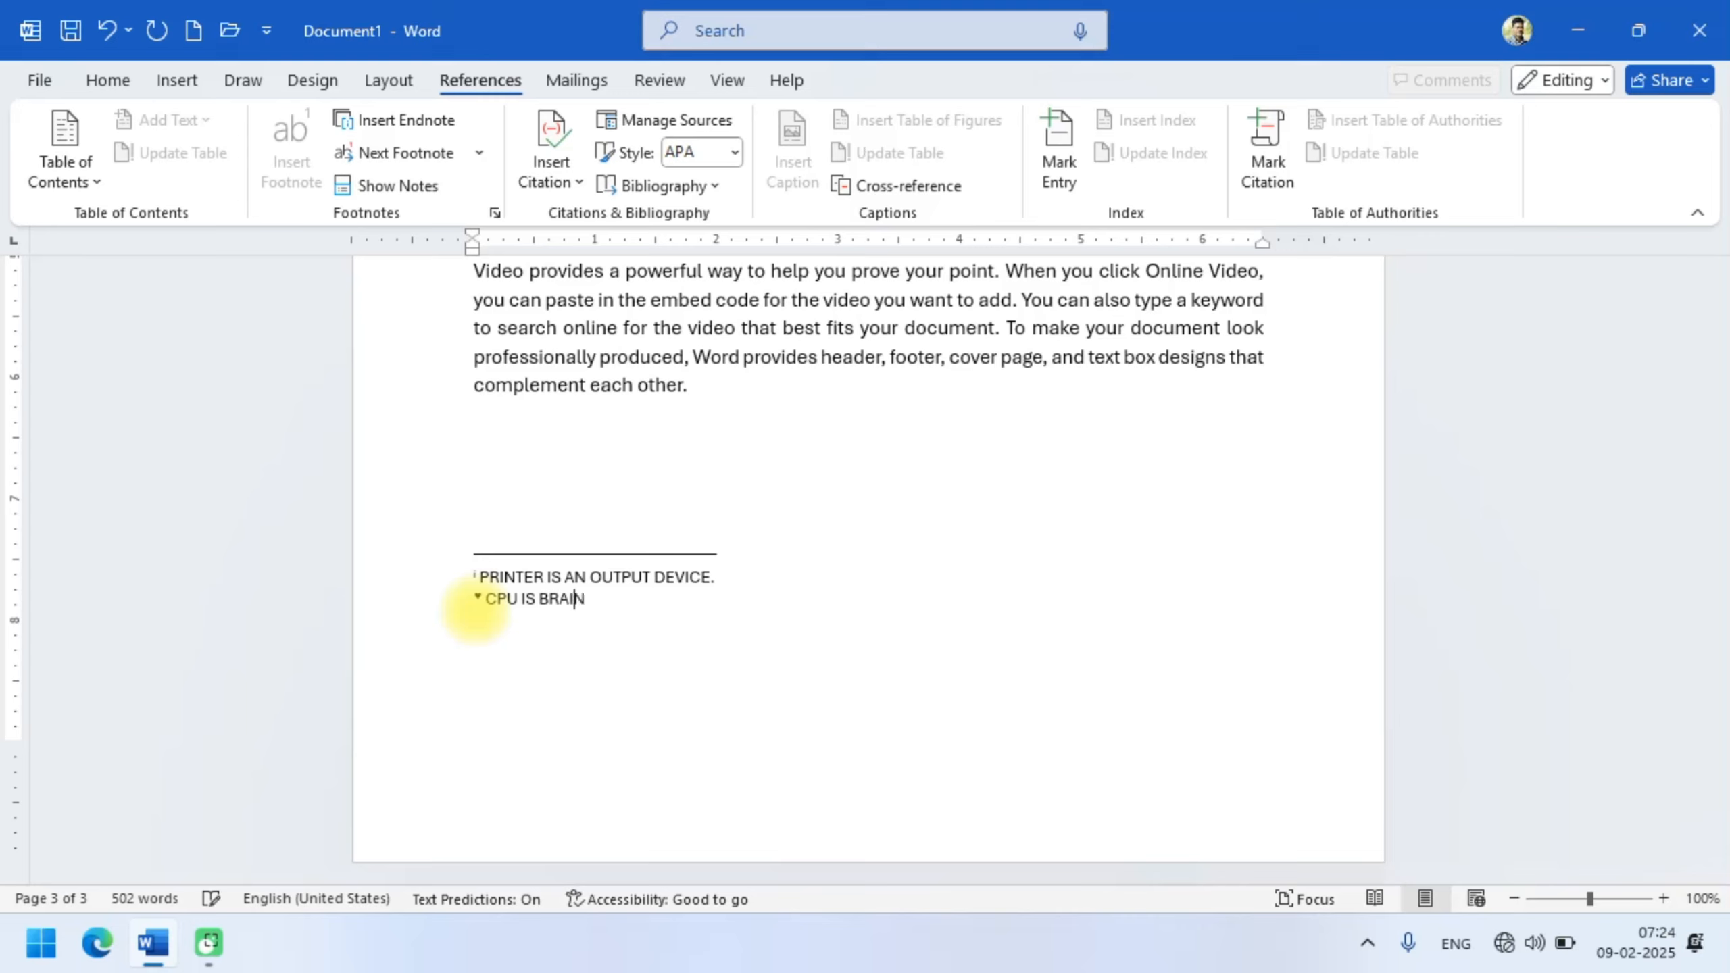
type(" OF COMPUTER,")
scroll(481, 607, "up", 6)
scroll(483, 607, "up", 10)
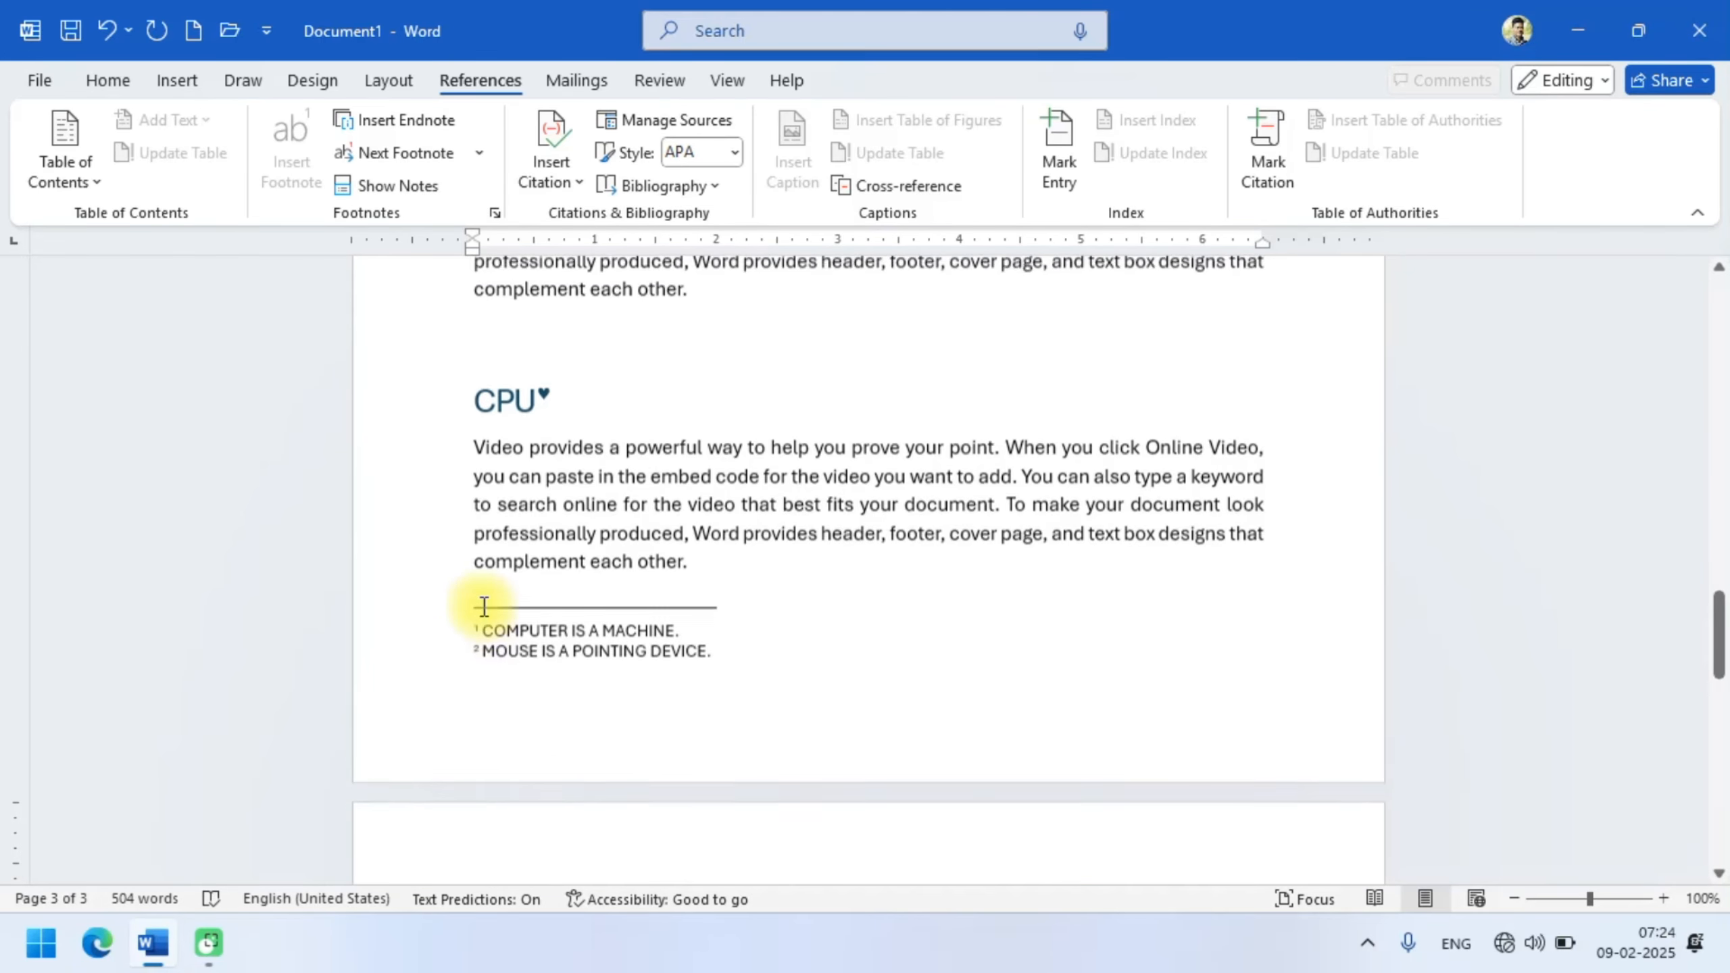
mouse_move(514, 401)
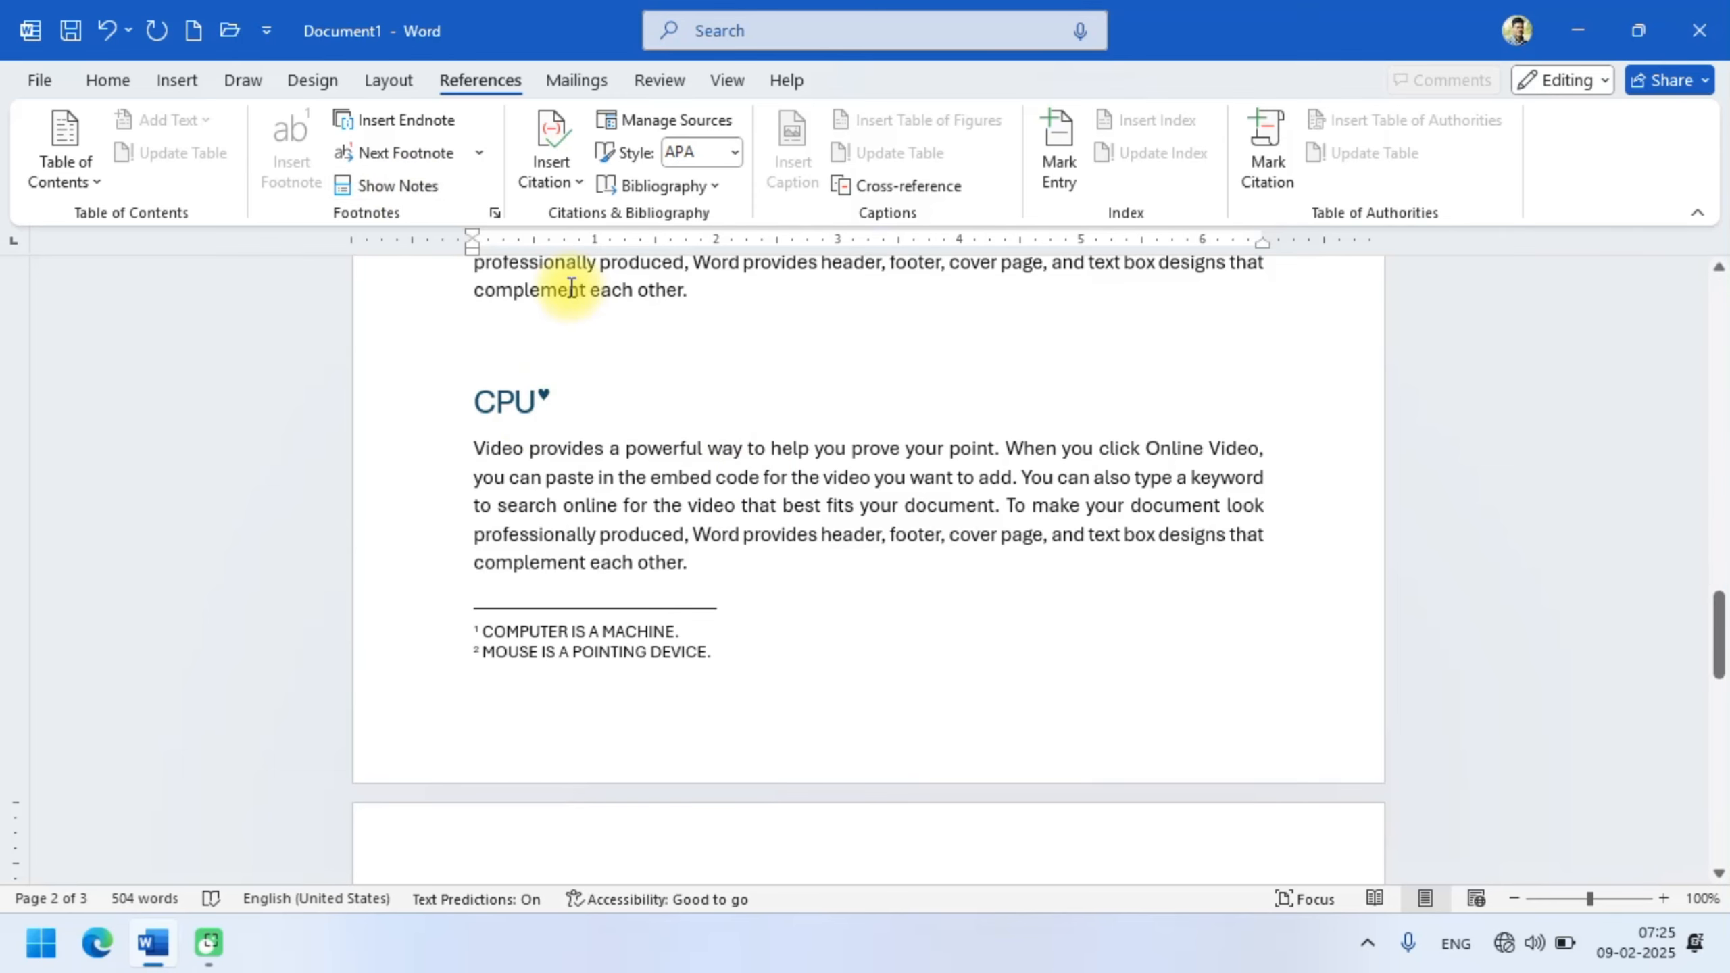
scroll(575, 293, "up", 3)
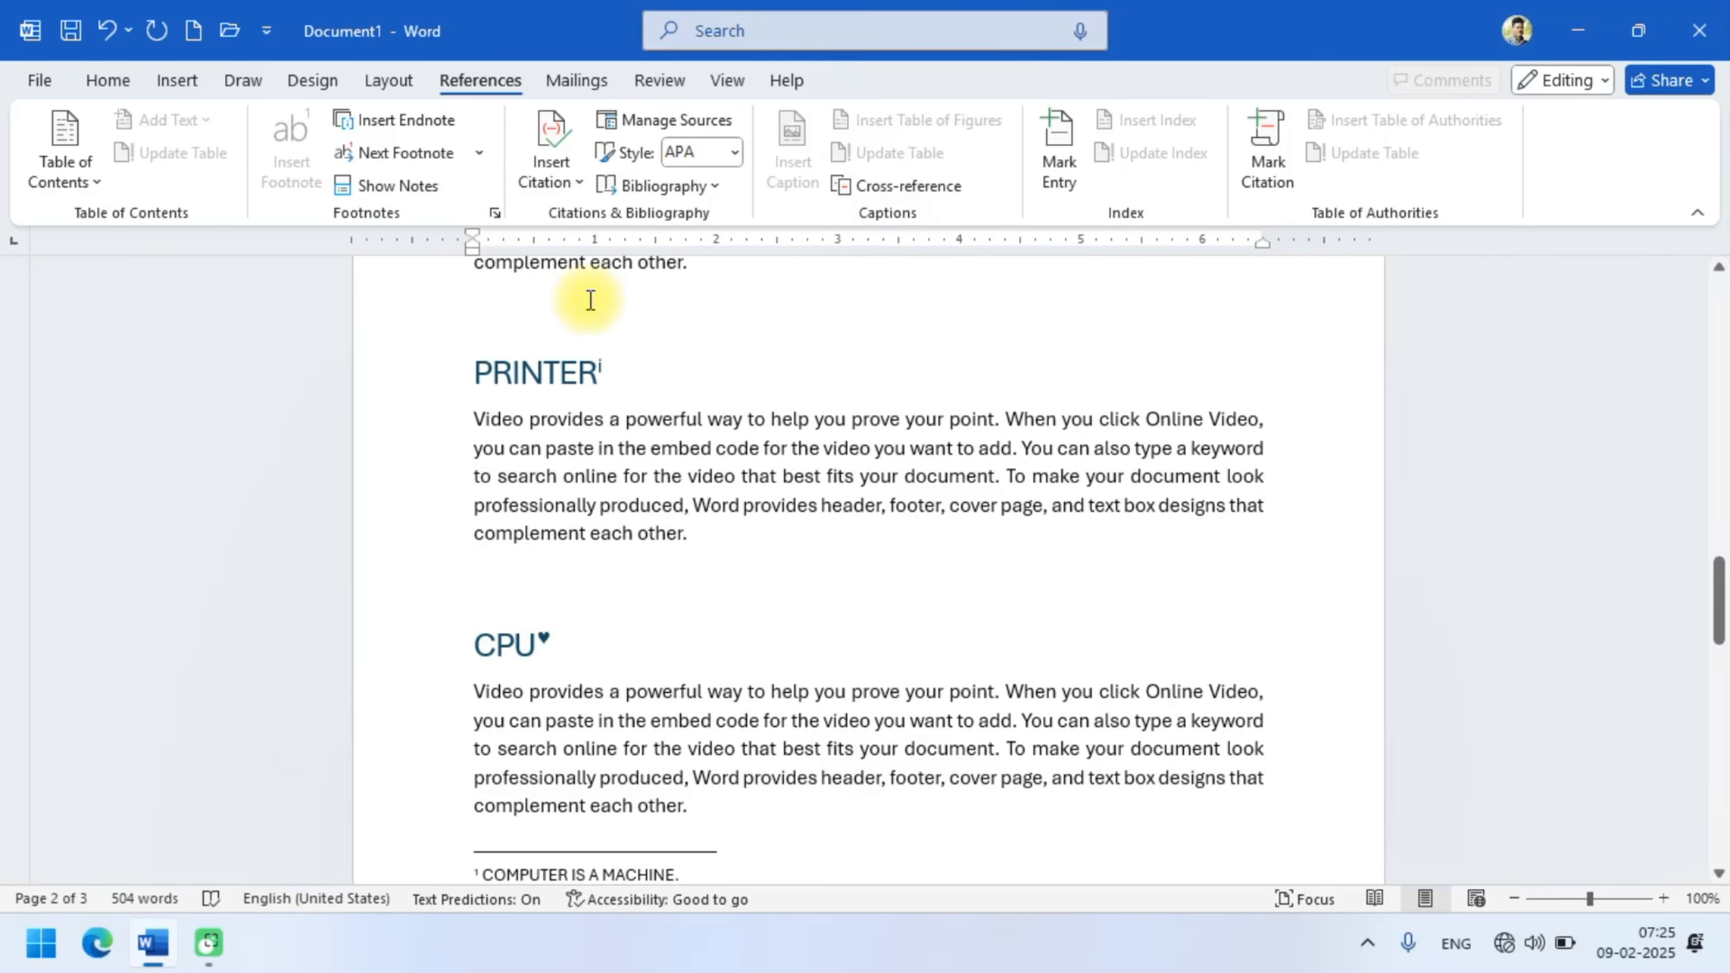
- Show the document's notes, viewing the footnote area first and the endnote area second
left_click(402, 185)
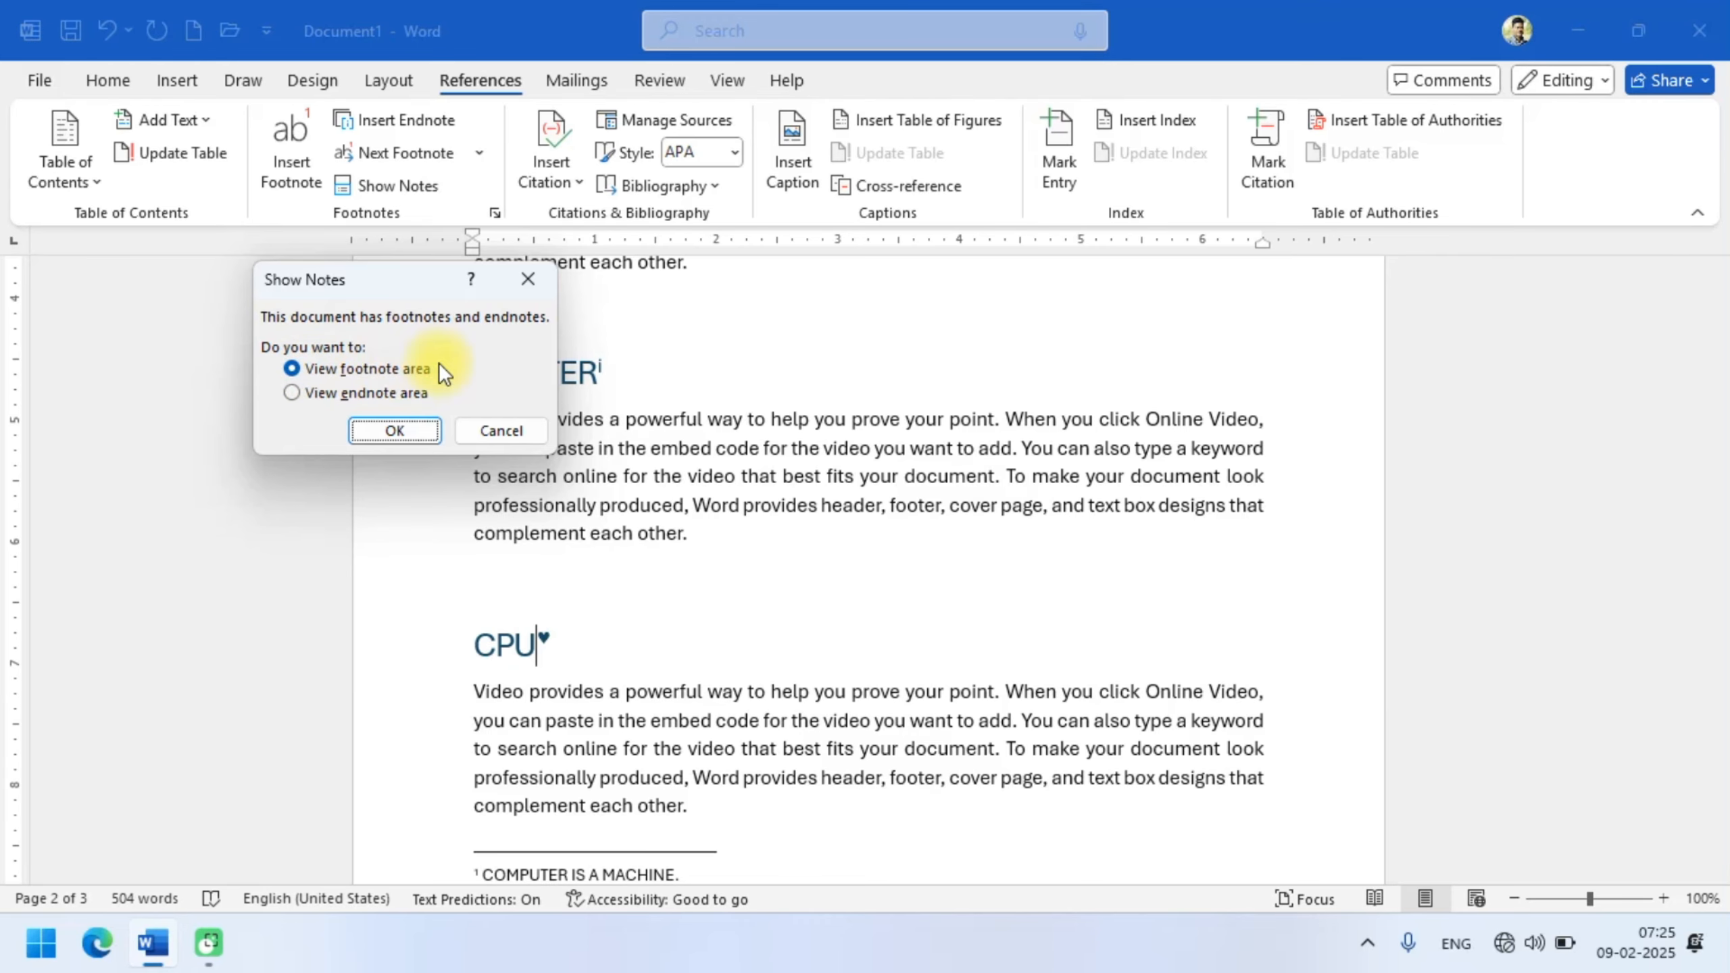
left_click(396, 431)
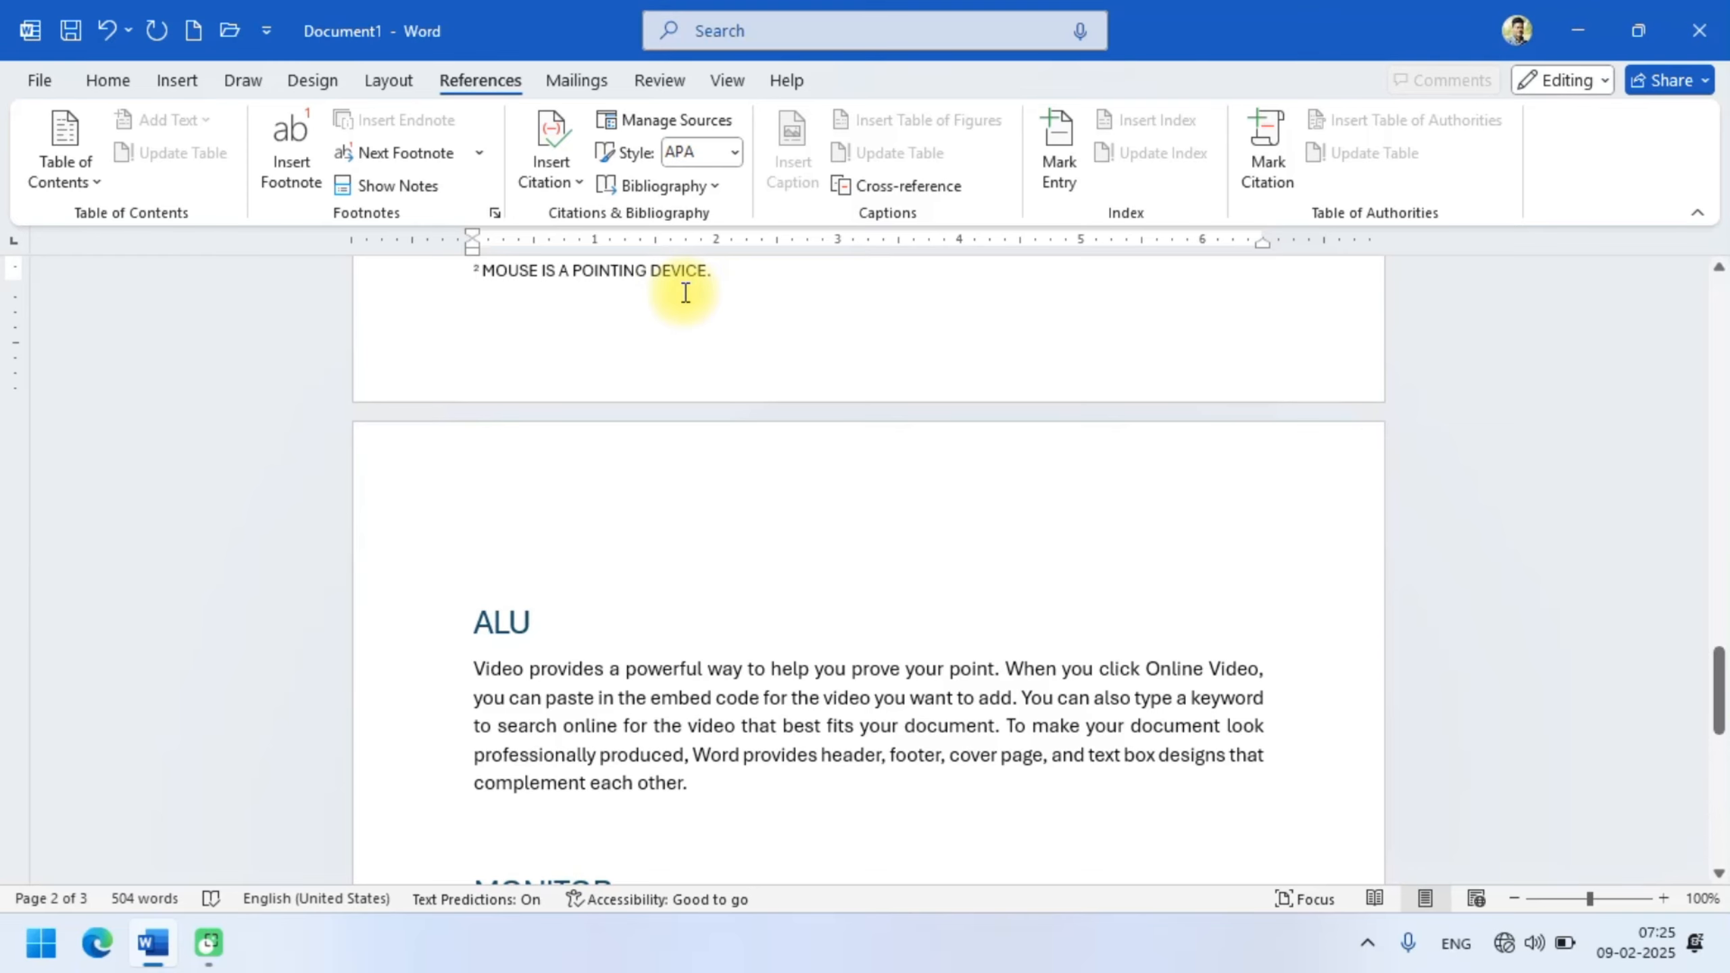
left_click(403, 184)
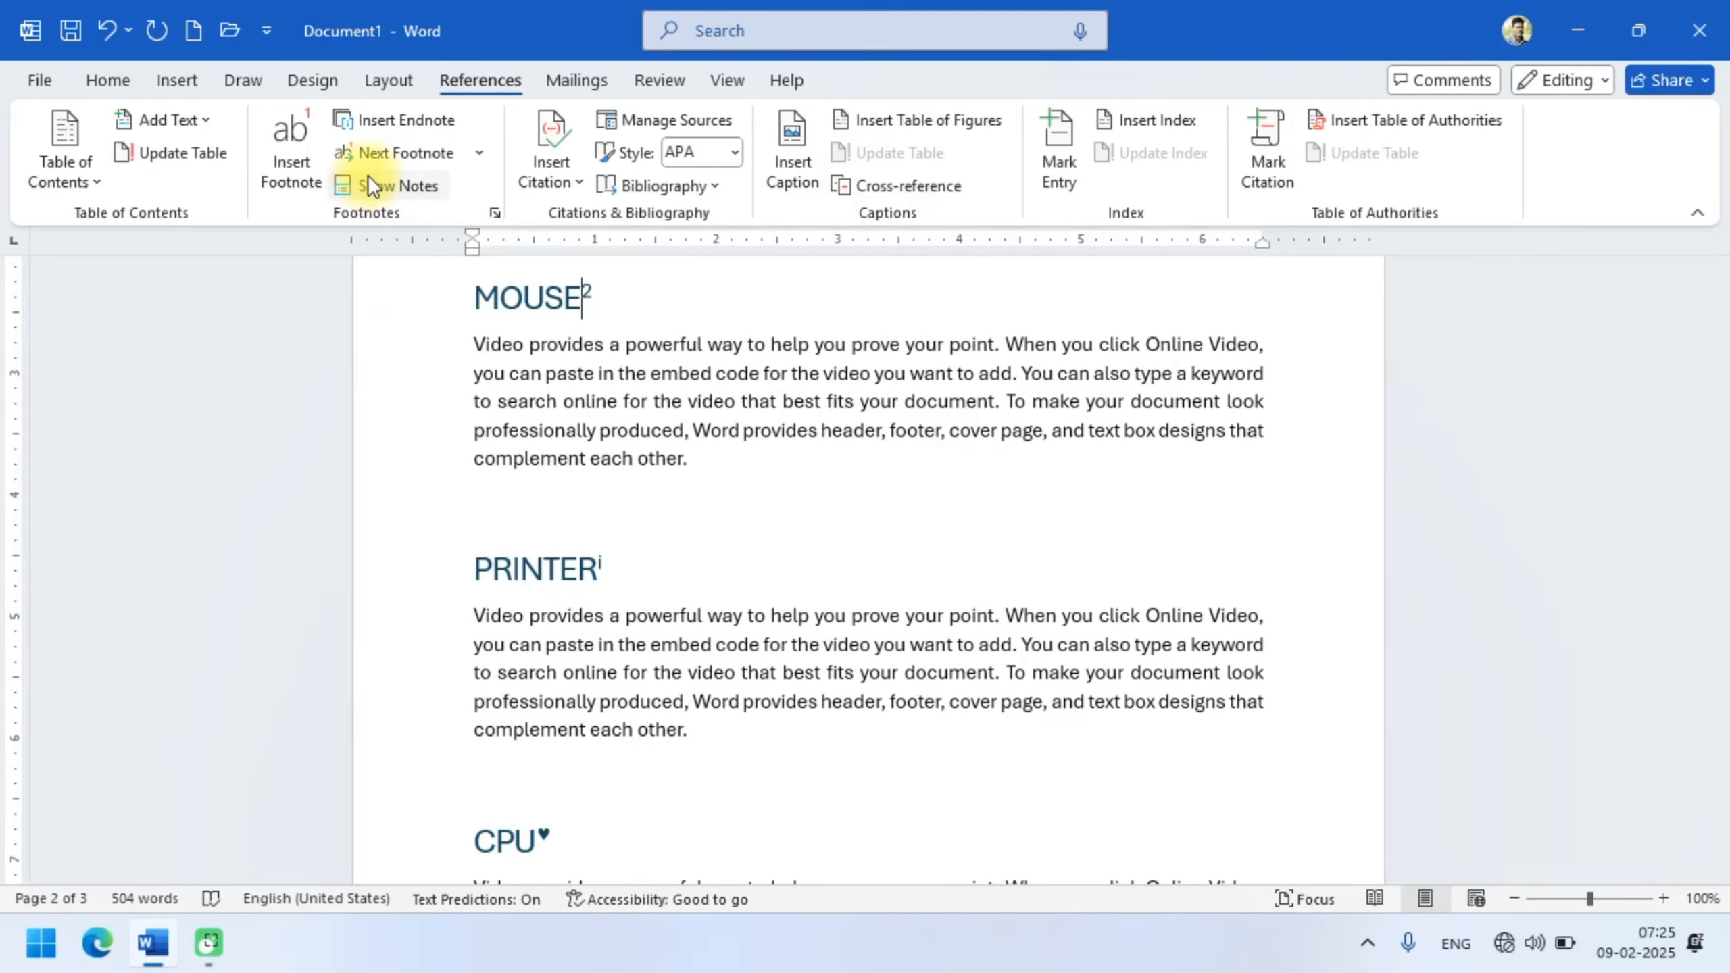
left_click(368, 183)
left_click(312, 393)
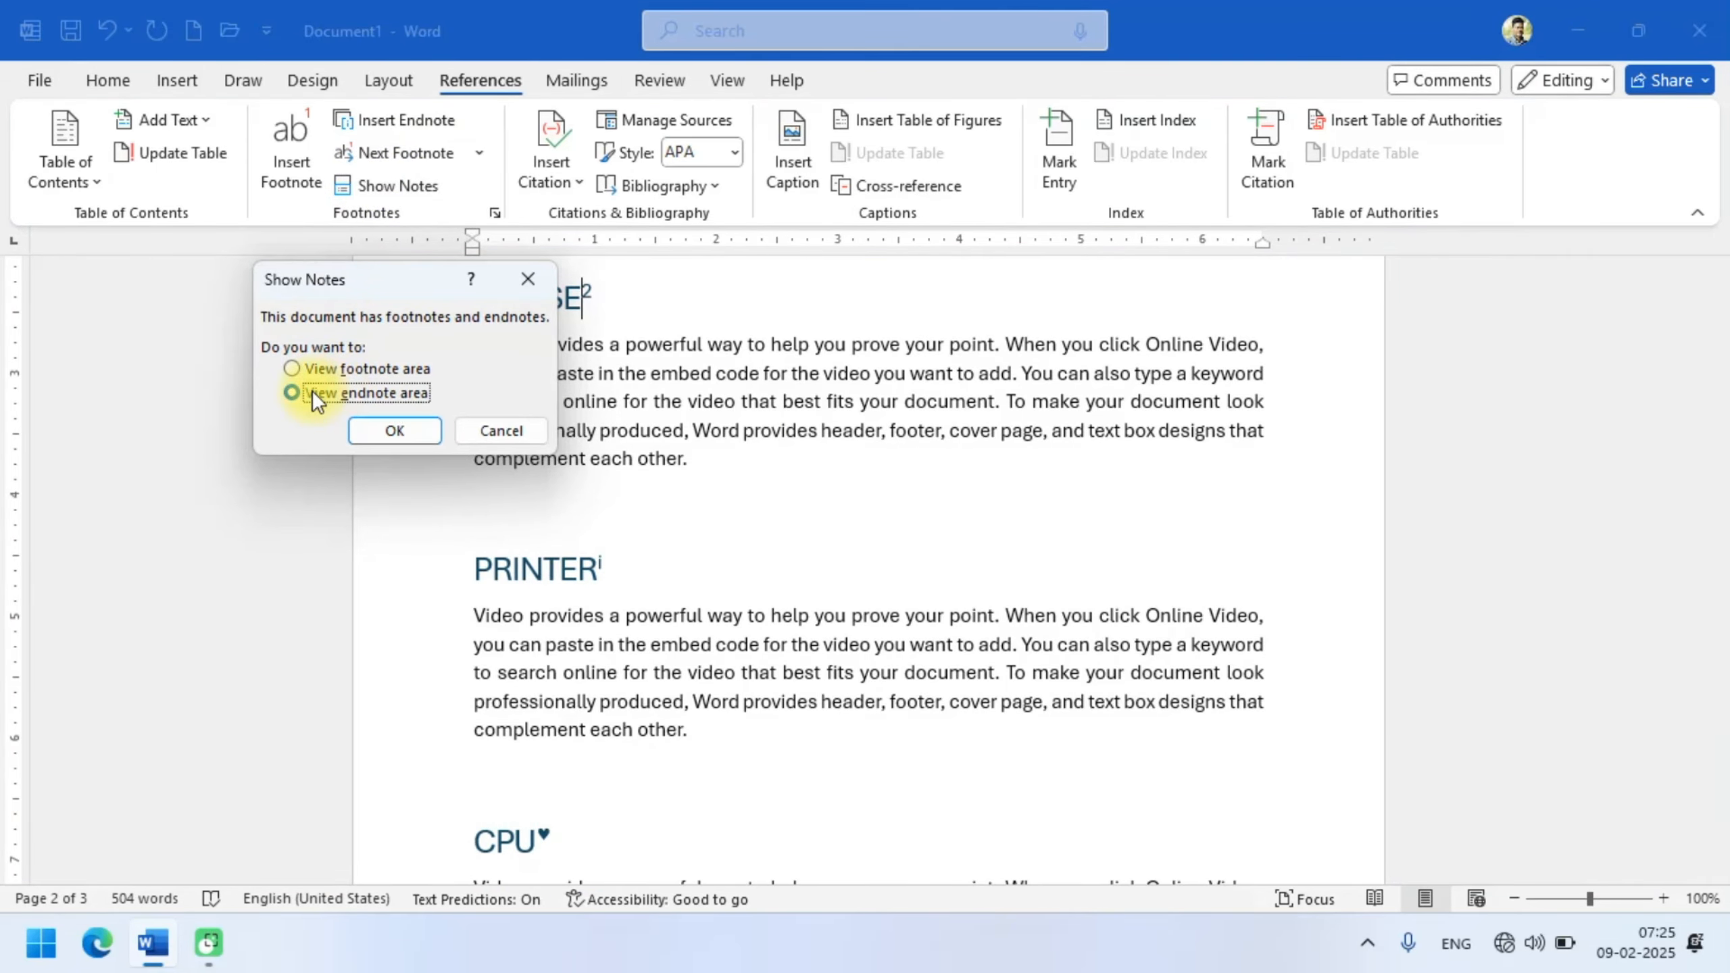
left_click(381, 431)
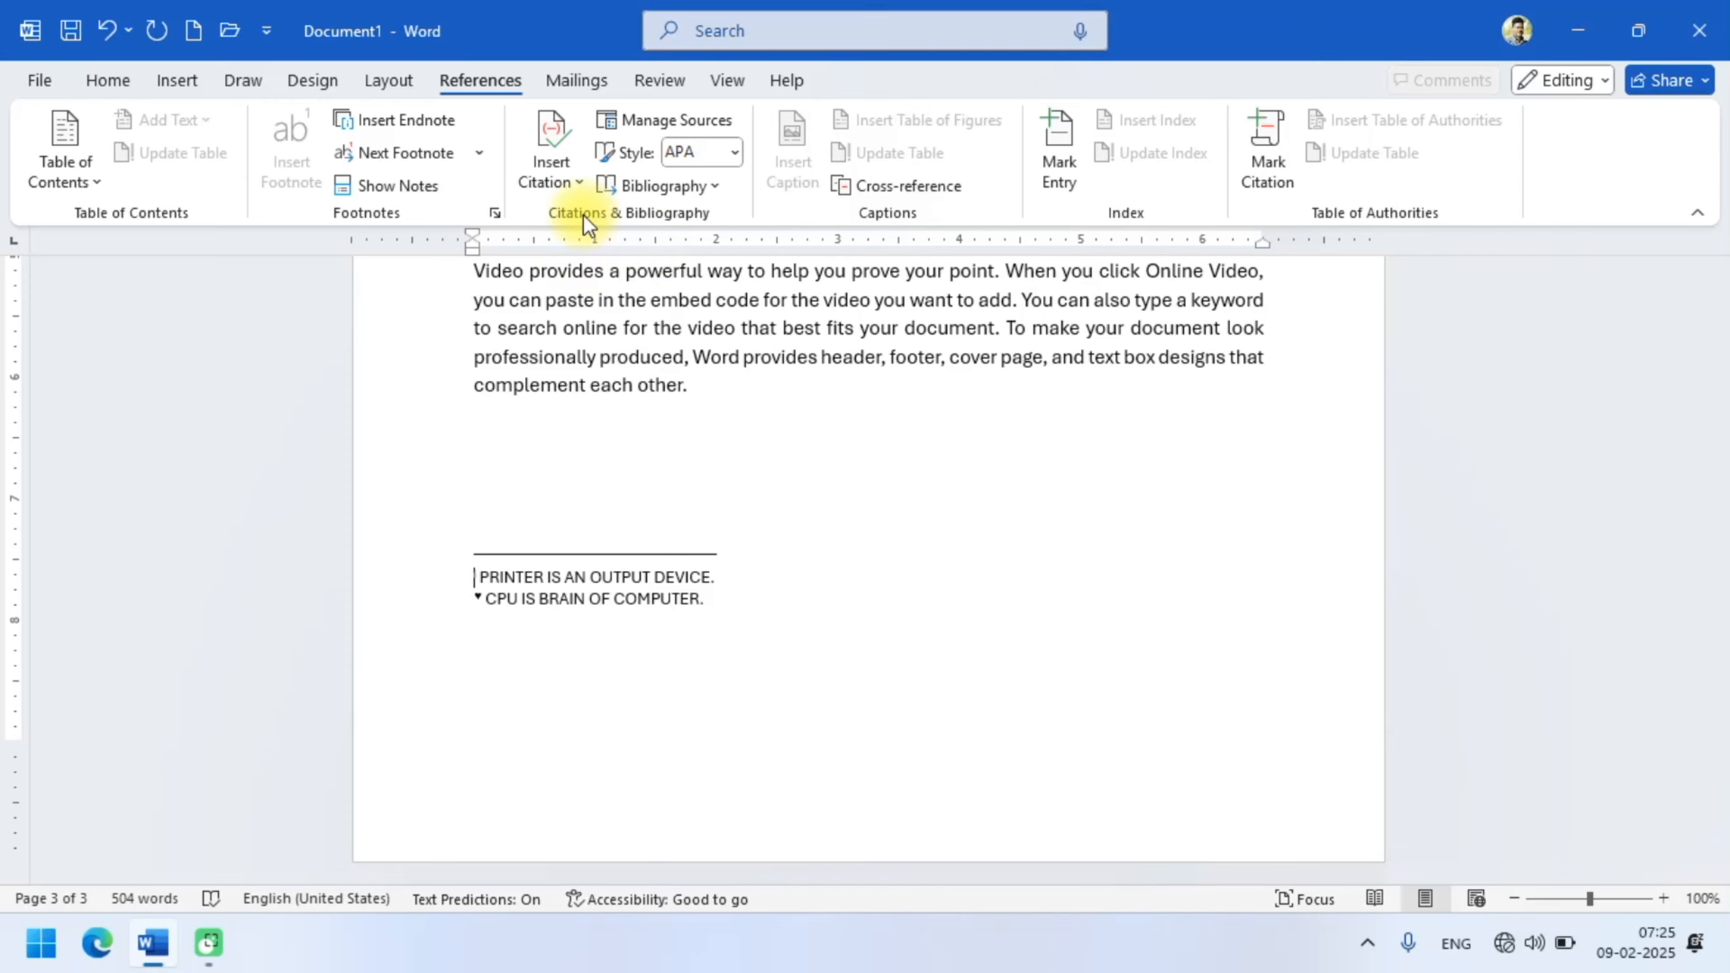
- Start creating a new citation source at the beginning of the blank first page
left_click(779, 436)
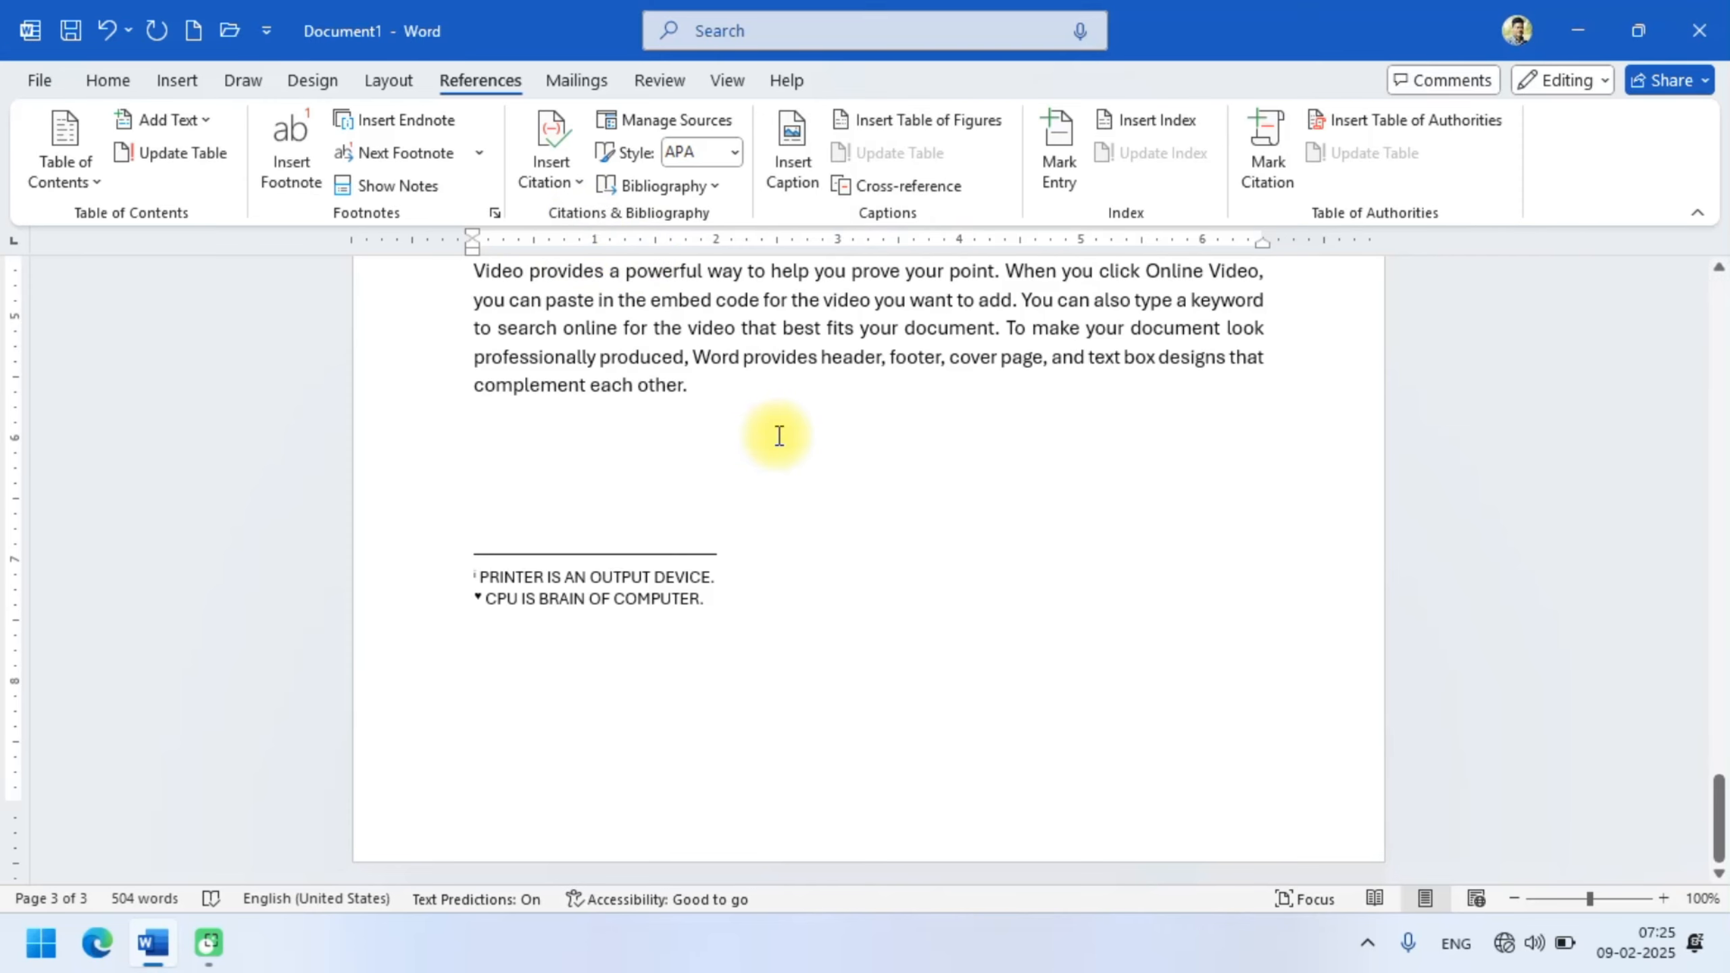
scroll(779, 436, "up", 4)
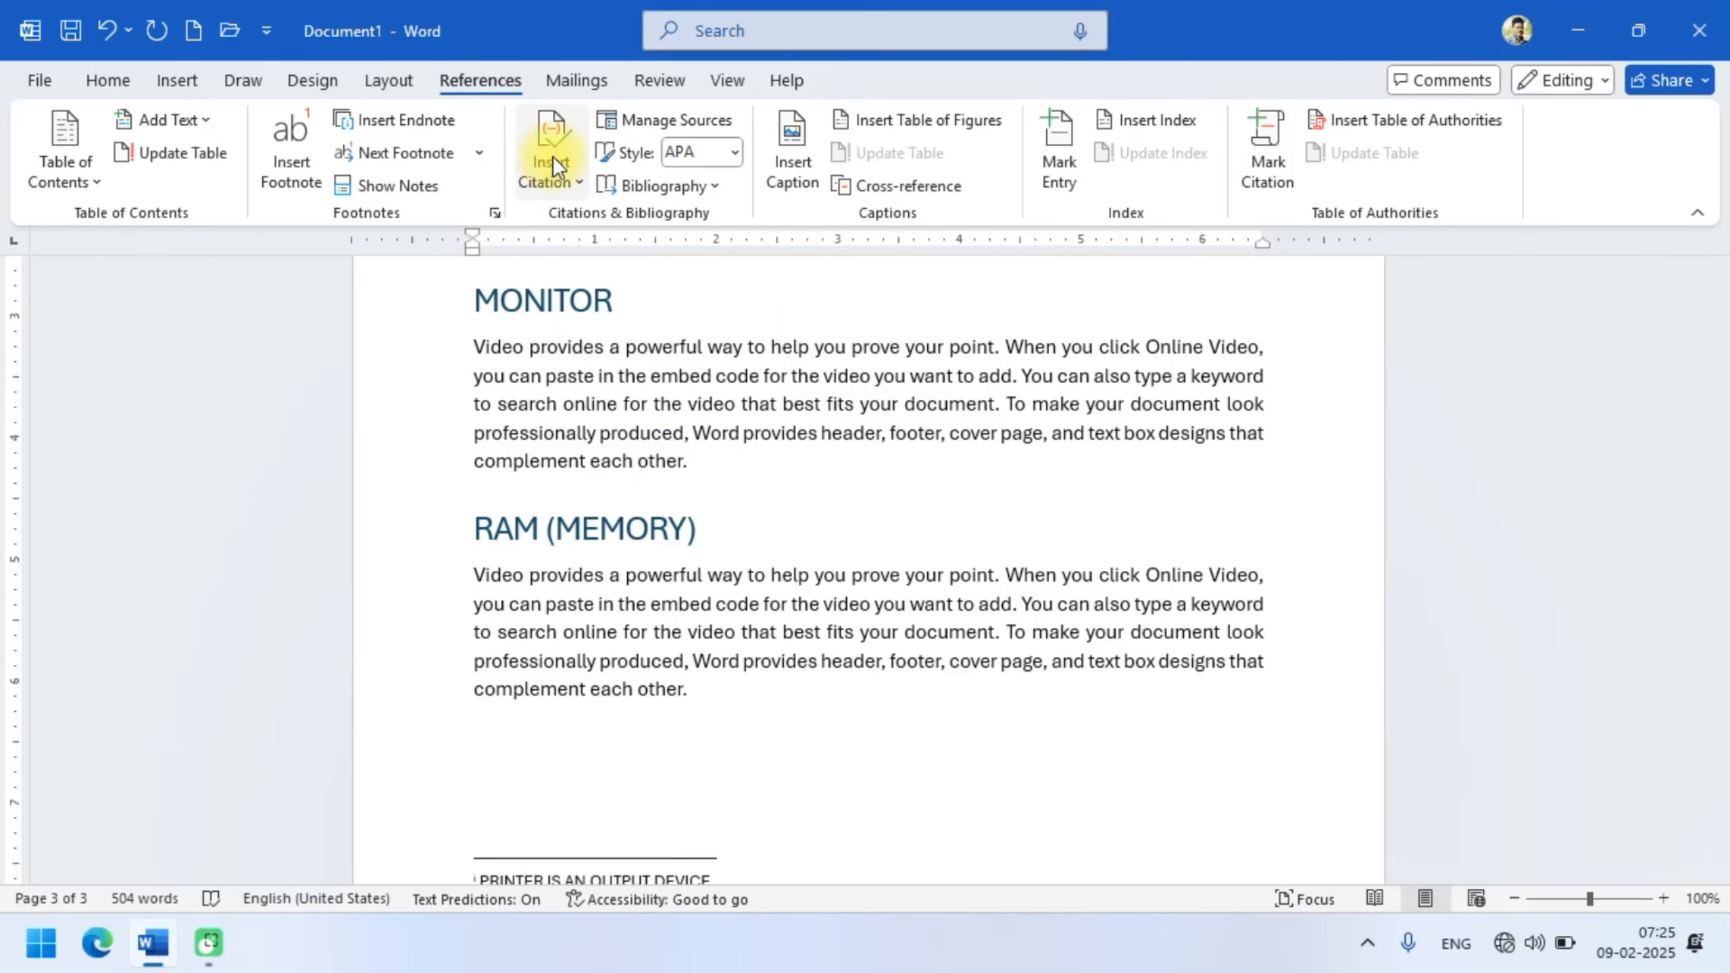
scroll(790, 578, "up", 2)
scroll(791, 579, "up", 15)
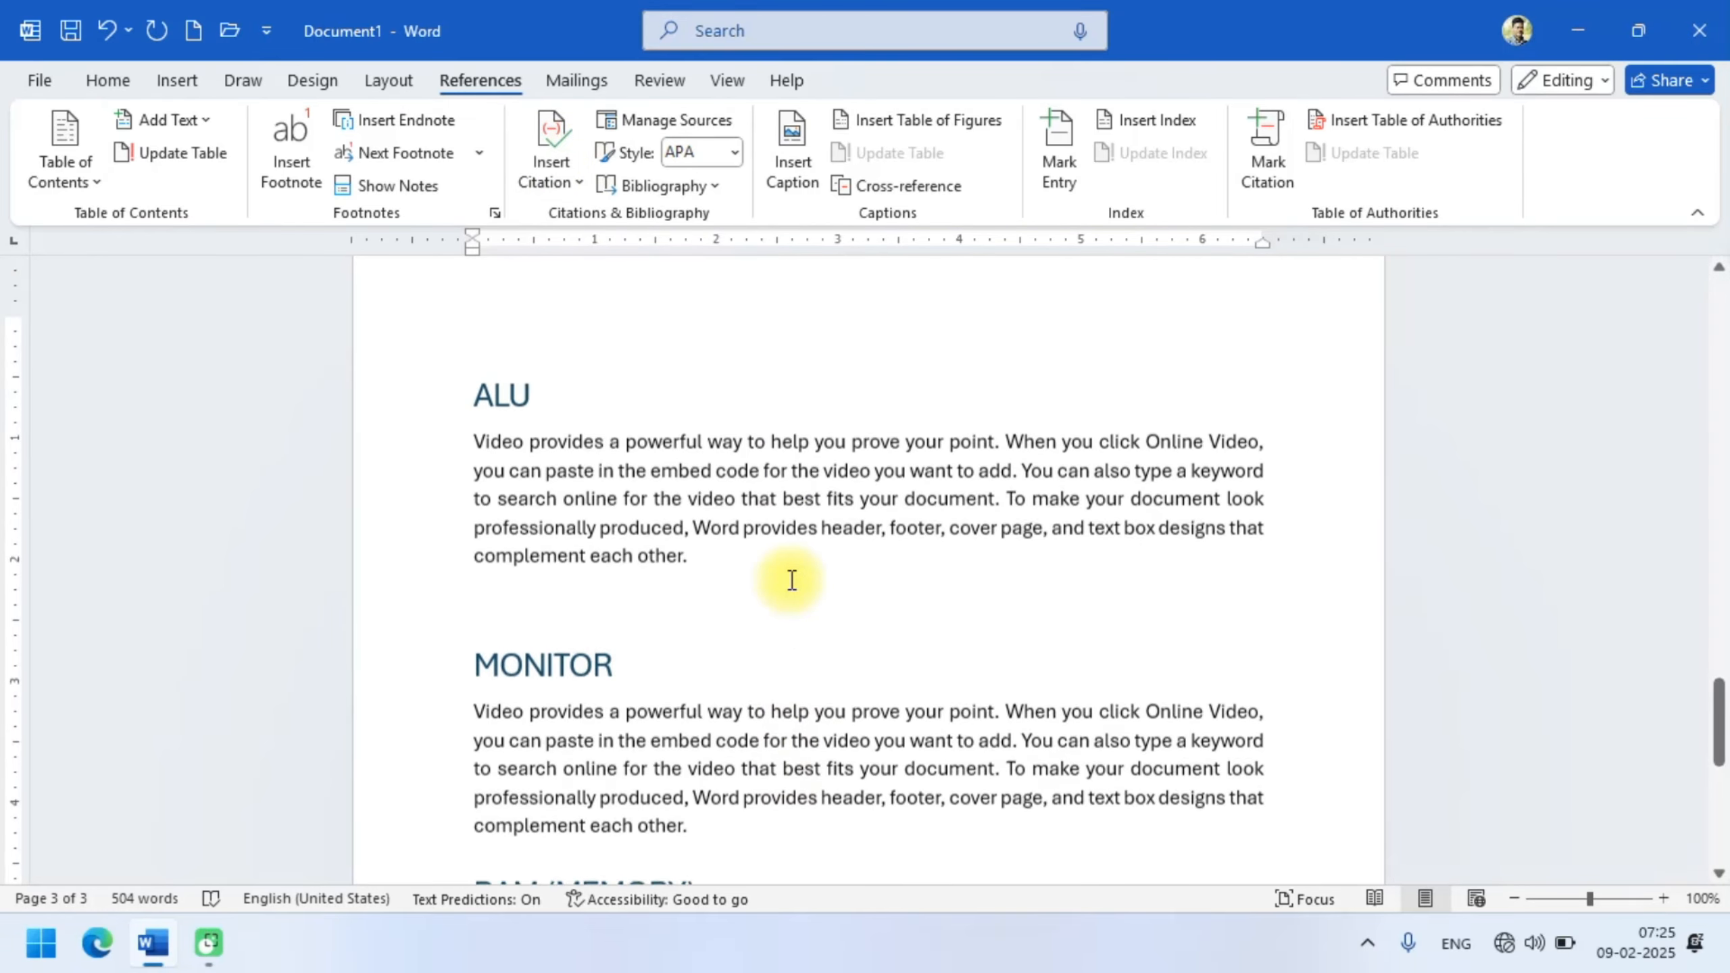
scroll(791, 579, "up", 12)
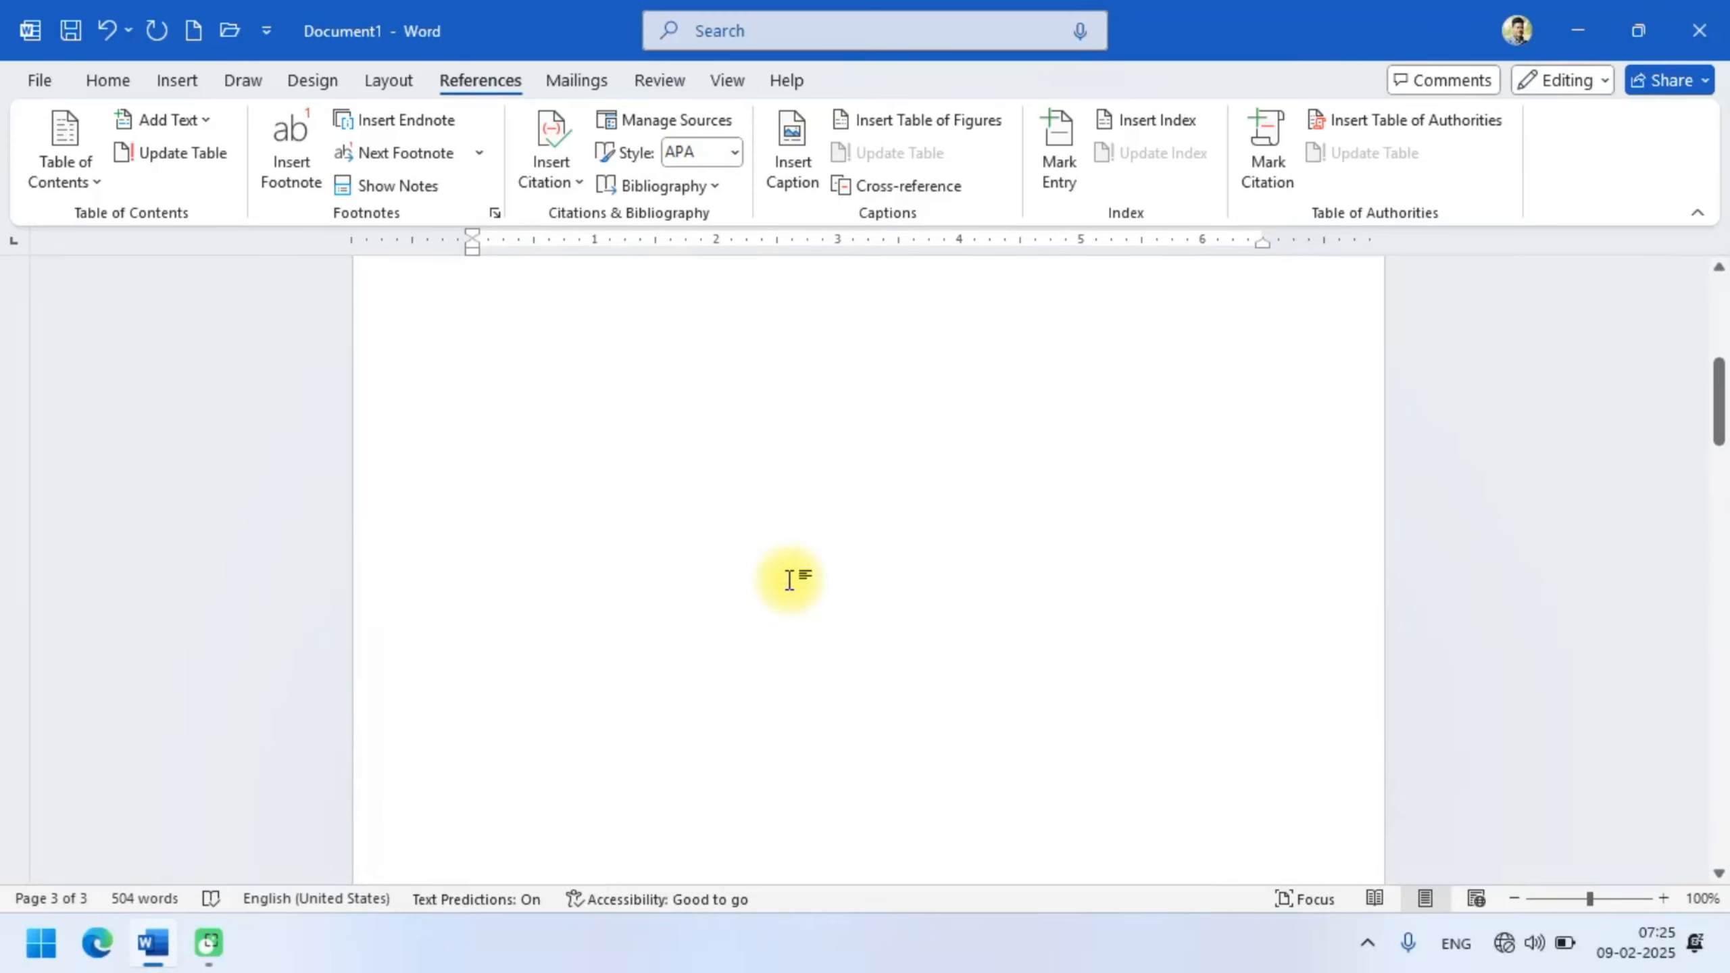
left_click(466, 369)
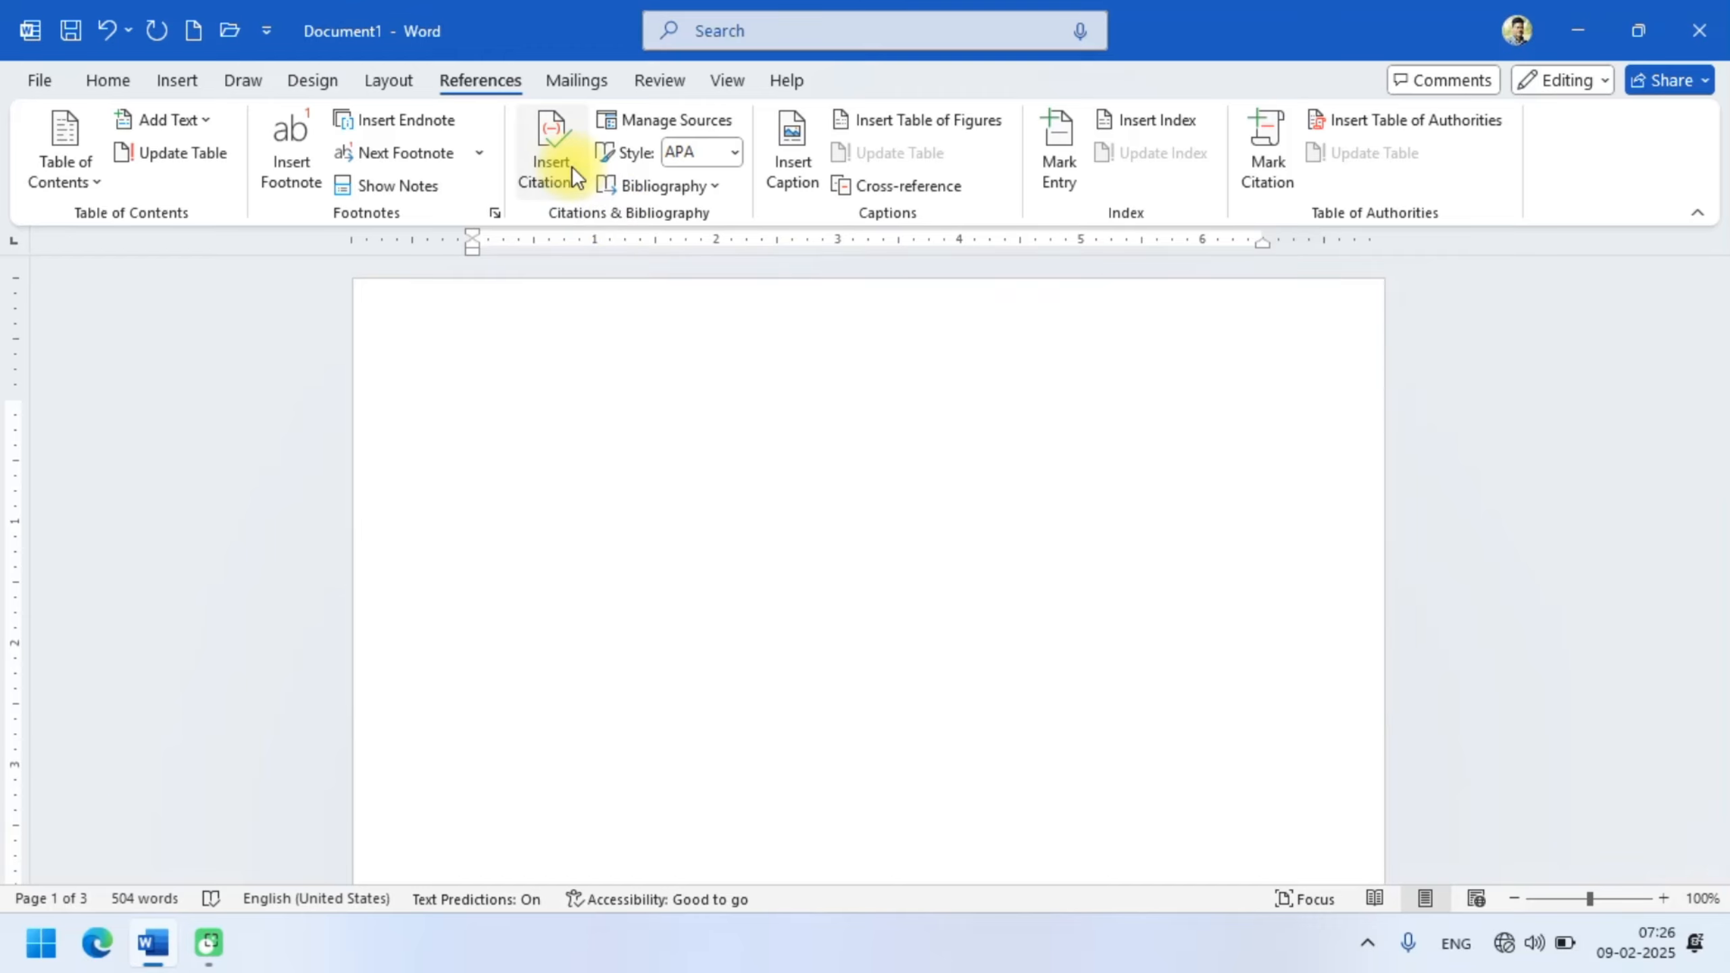
left_click(541, 146)
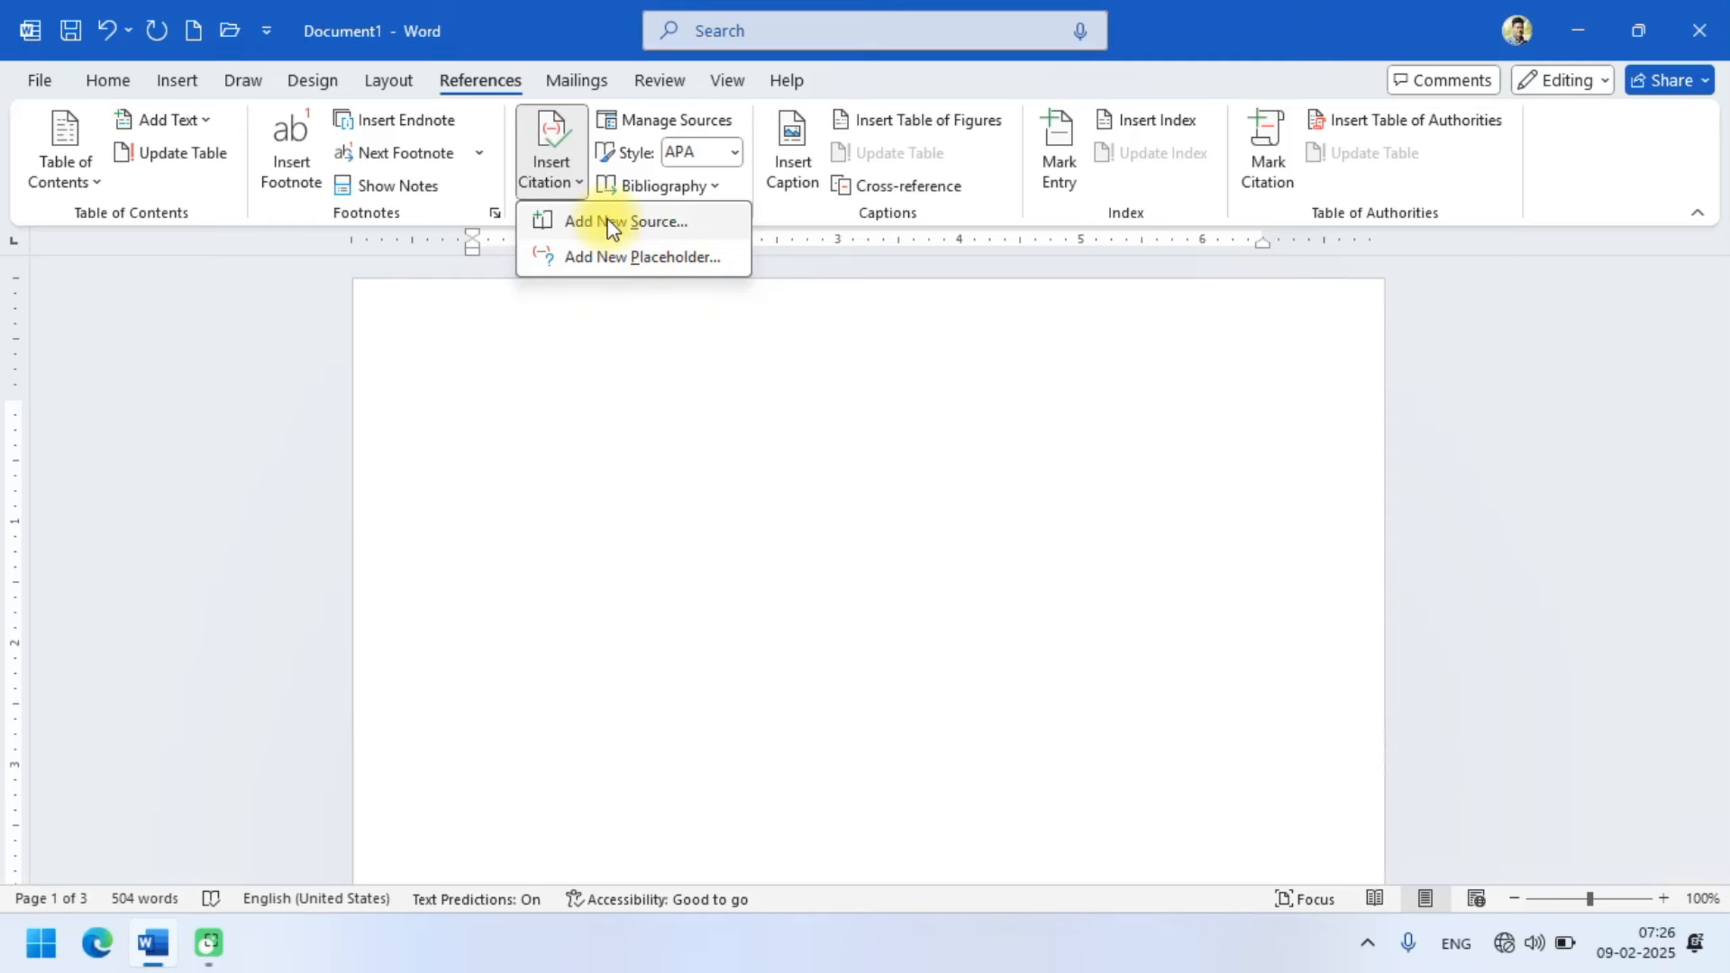
left_click(609, 219)
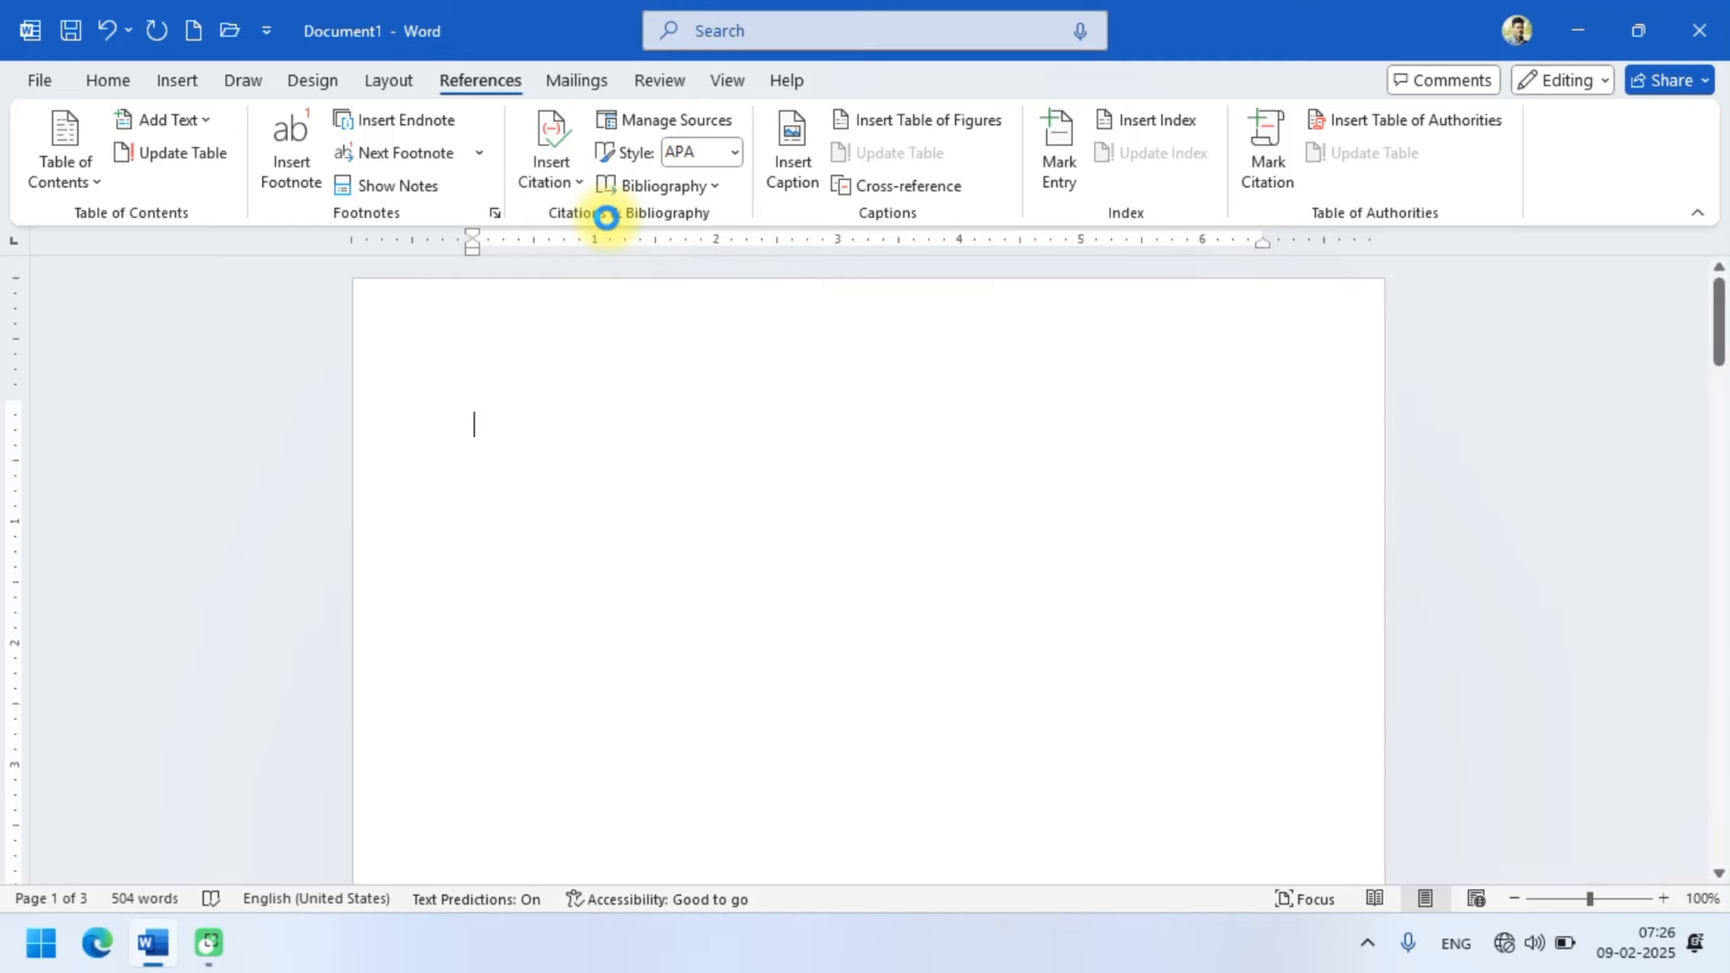
left_click_drag(660, 268, 400, 192)
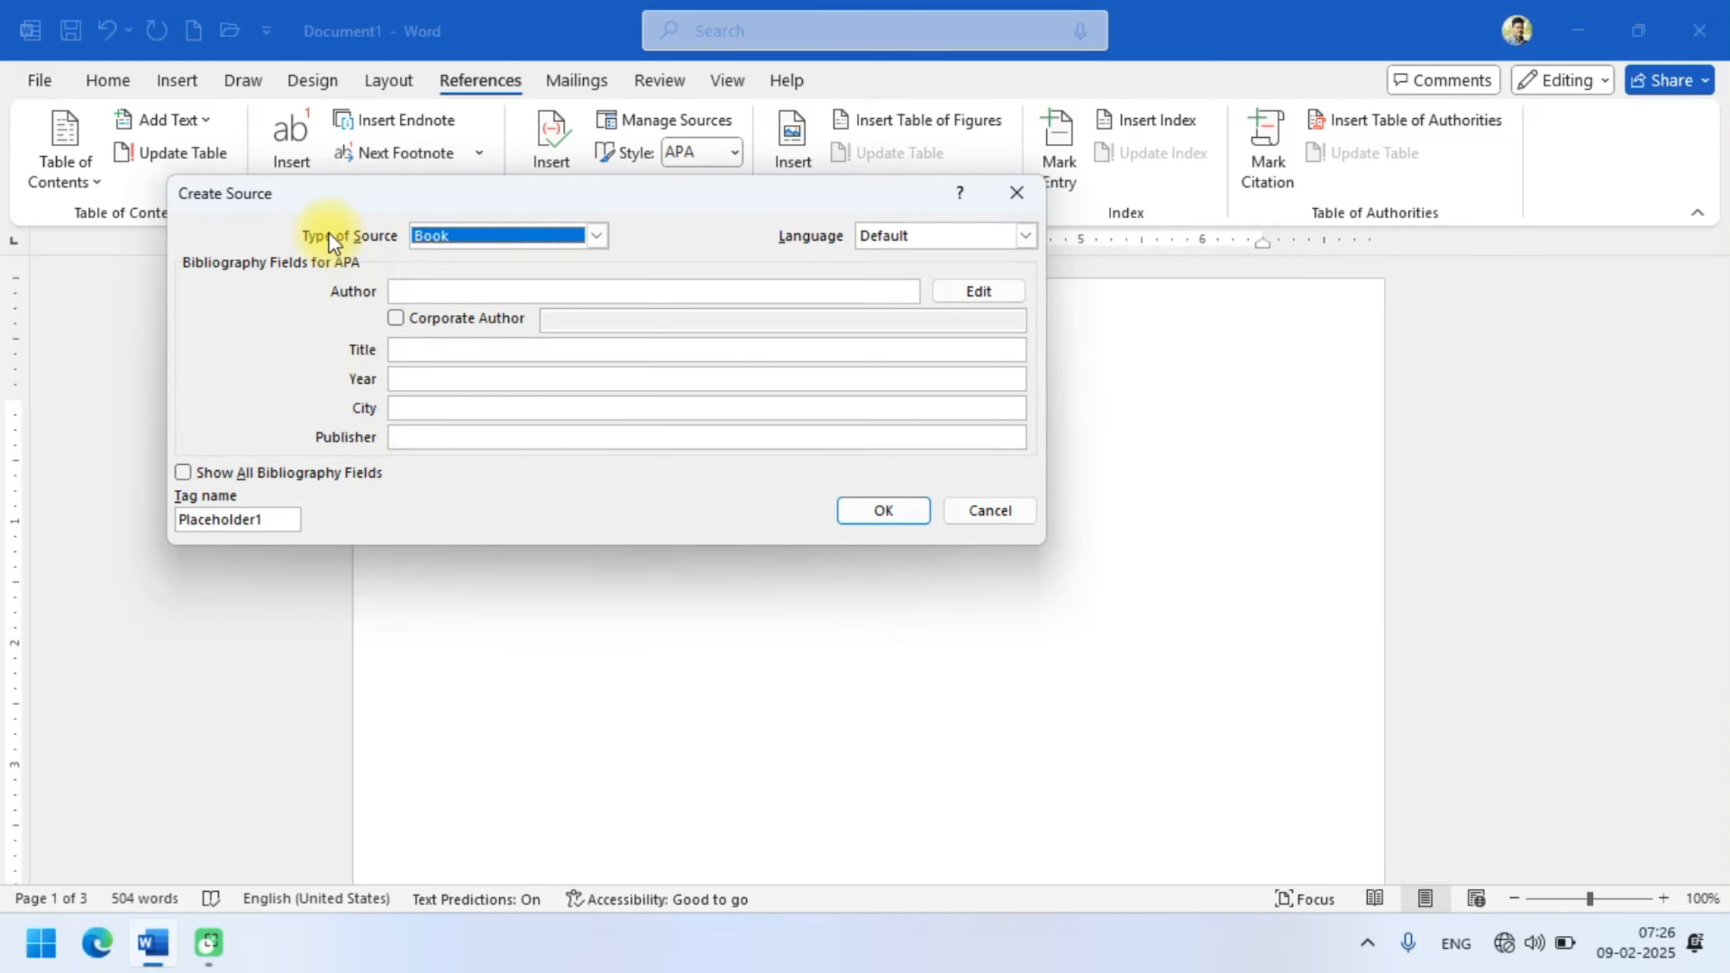
- Choose Book as the source type and enter the author's name
left_click(559, 238)
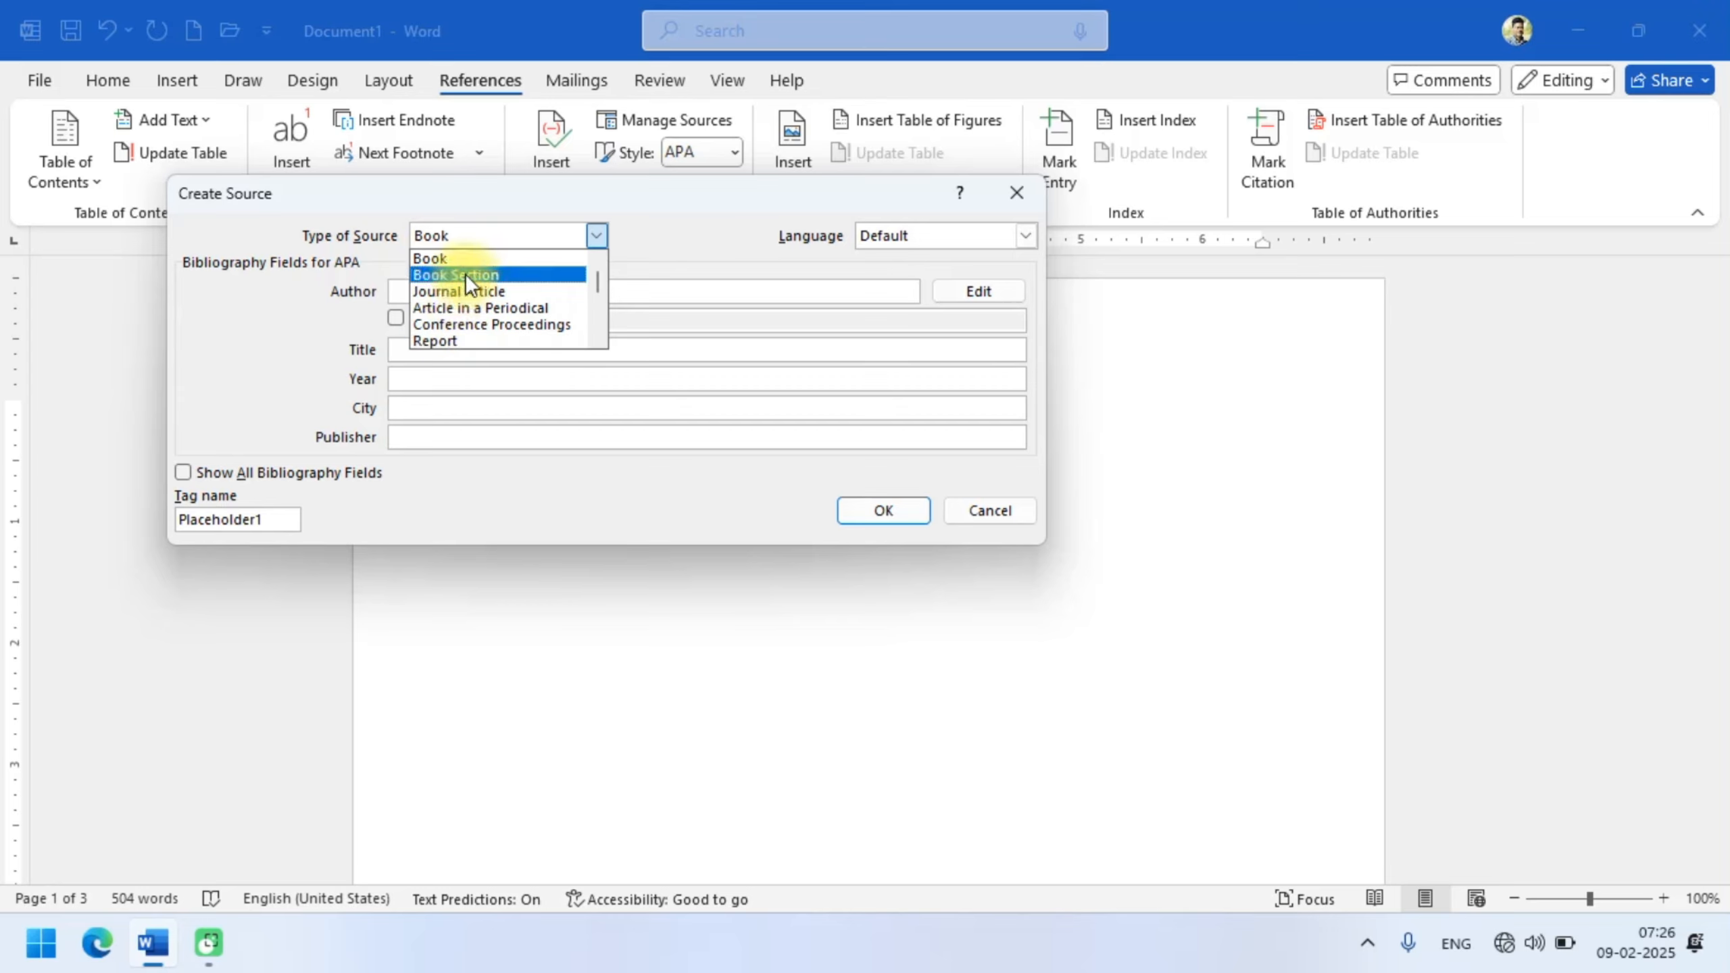
left_click(482, 232)
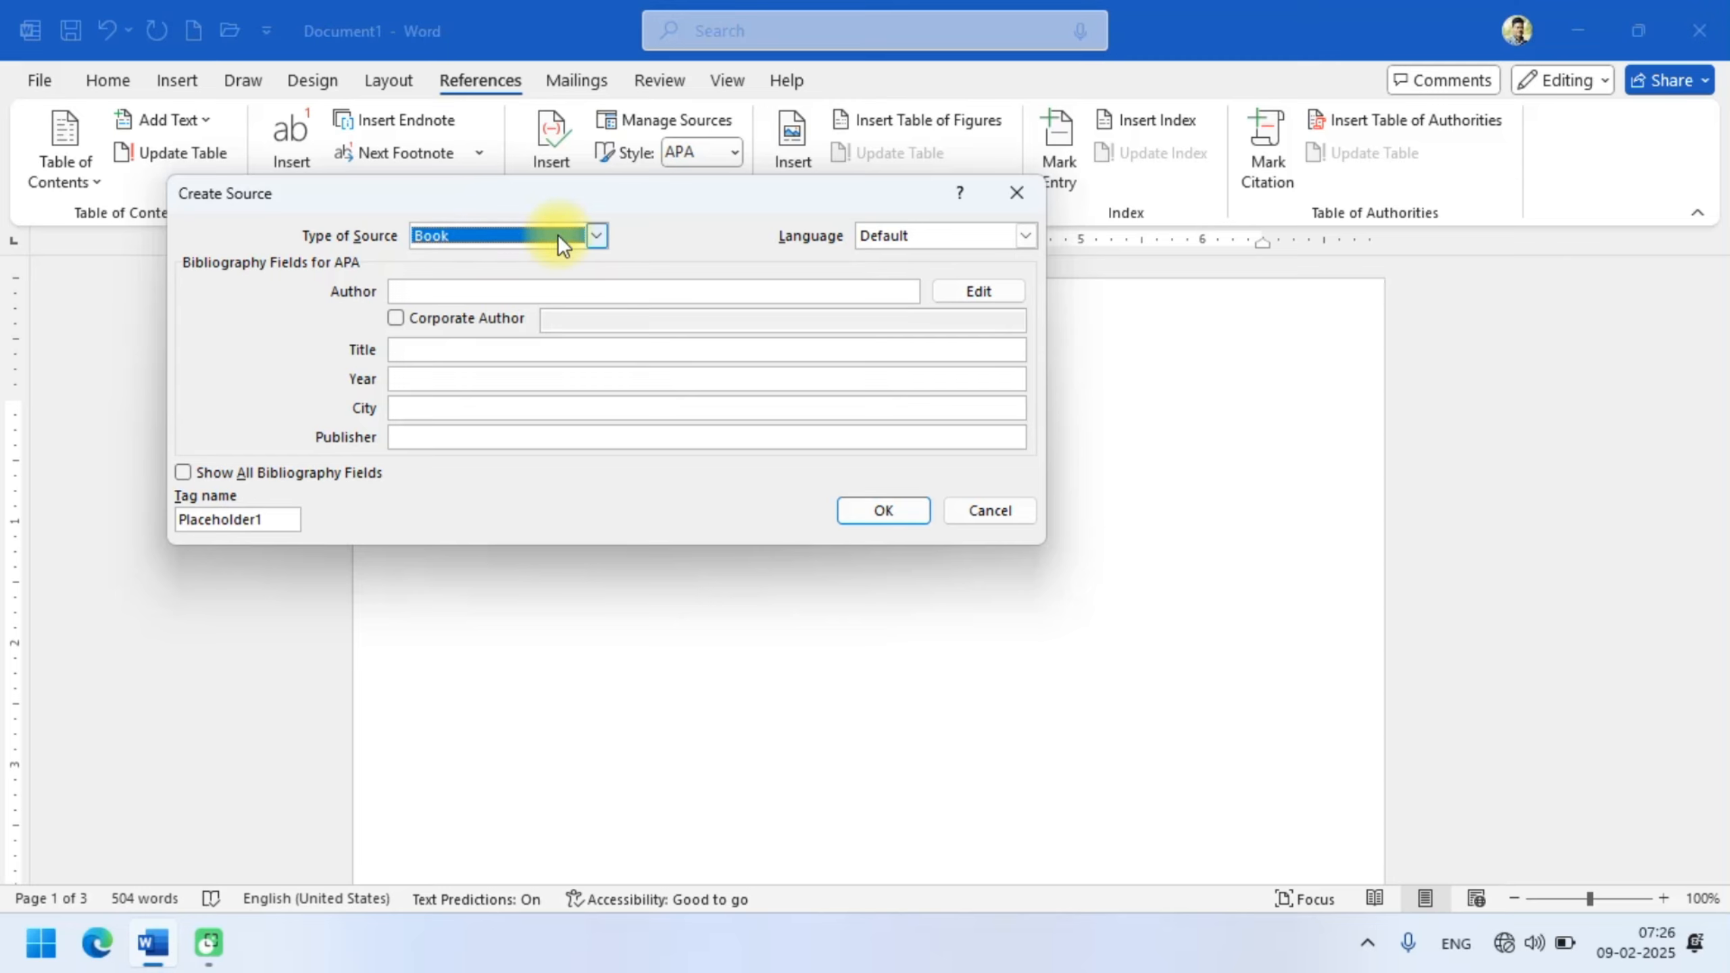
left_click(499, 289)
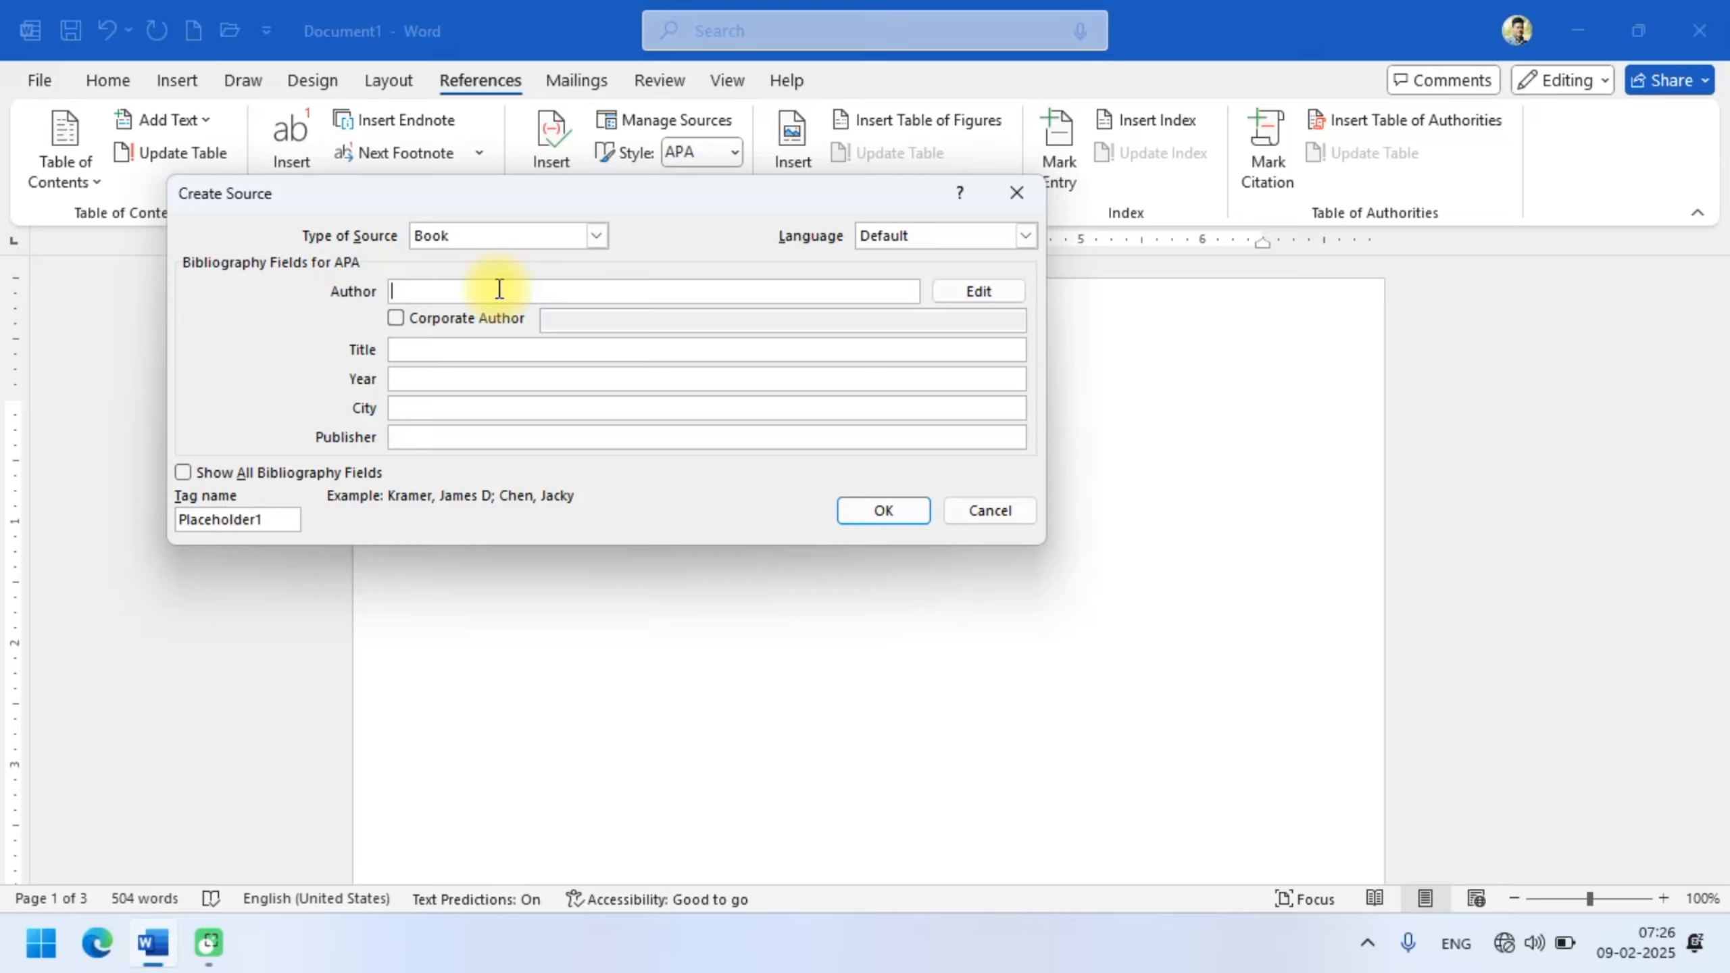
type("MANISH")
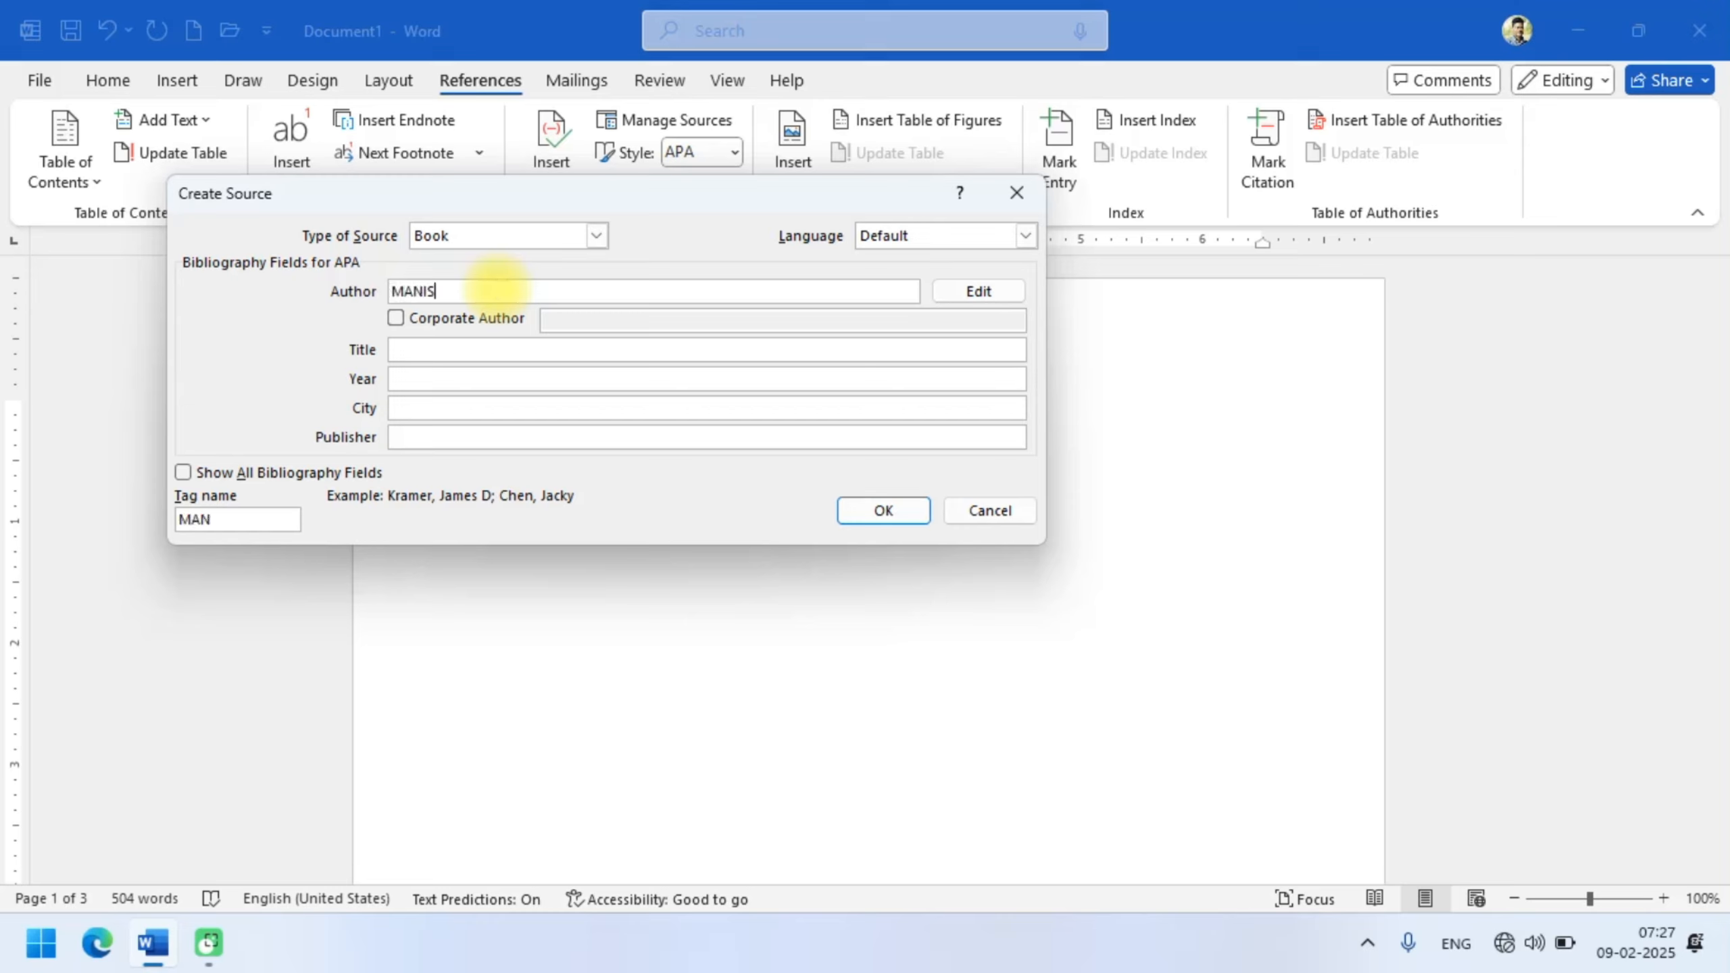
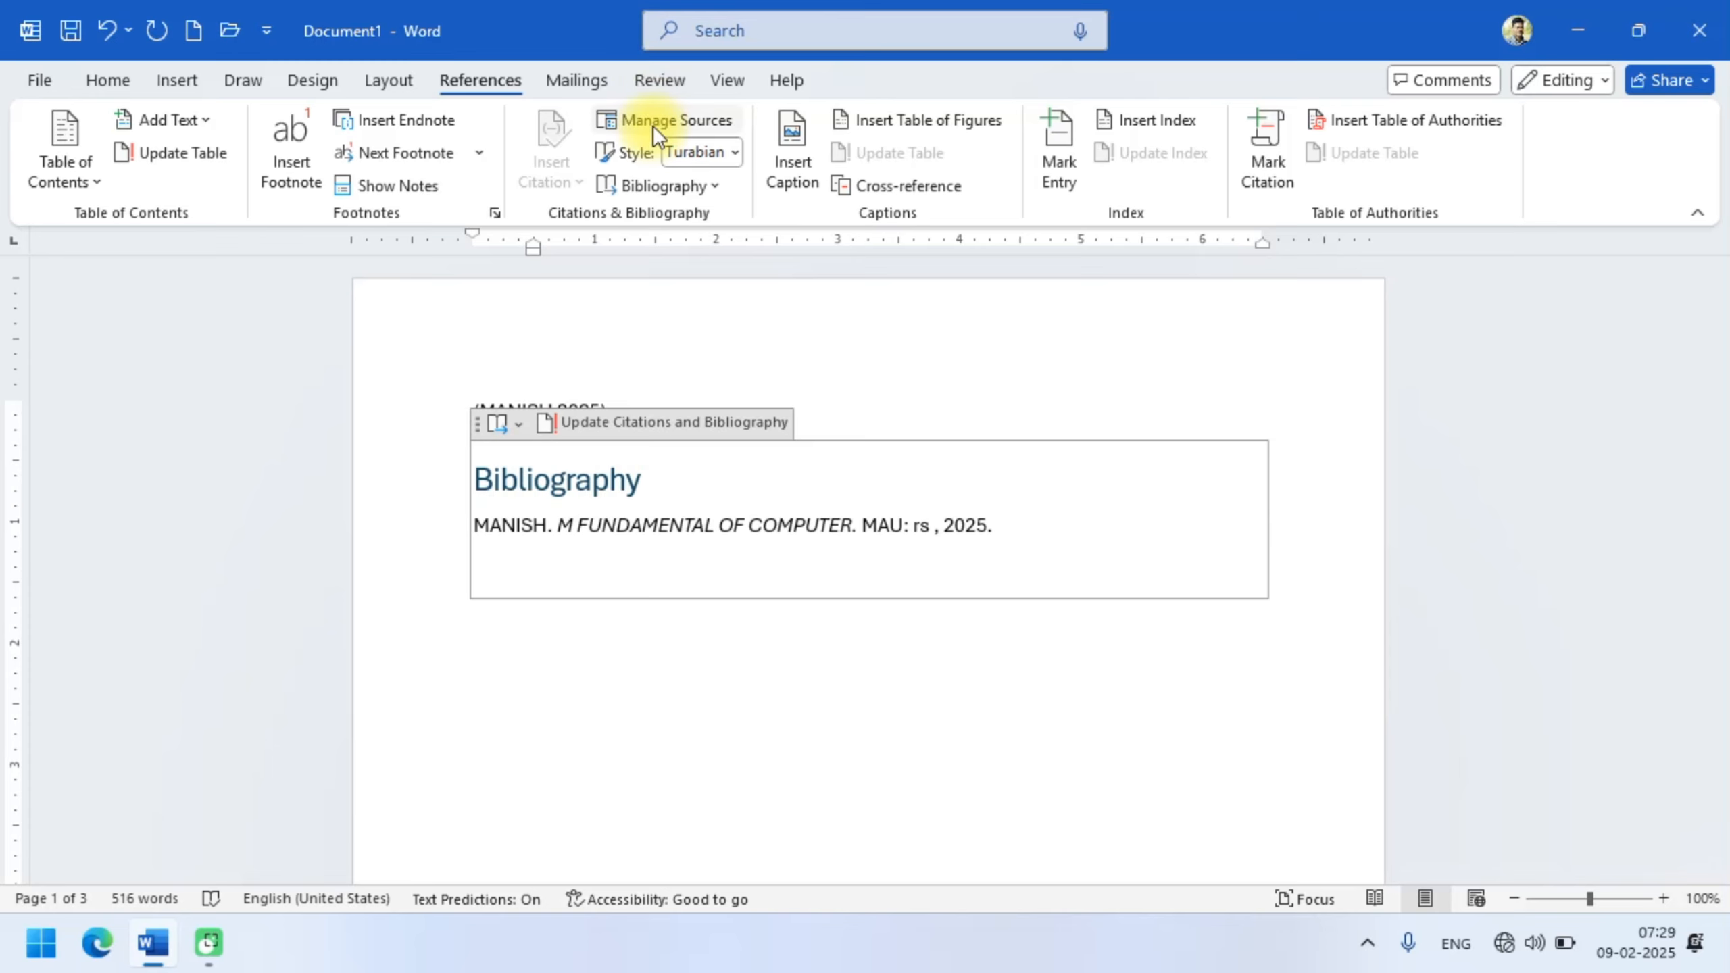
- Edit the "M FUNDAMENTAL OF COMPUTER" source in the master list, set its publisher to RS, and update both source lists
left_click(653, 126)
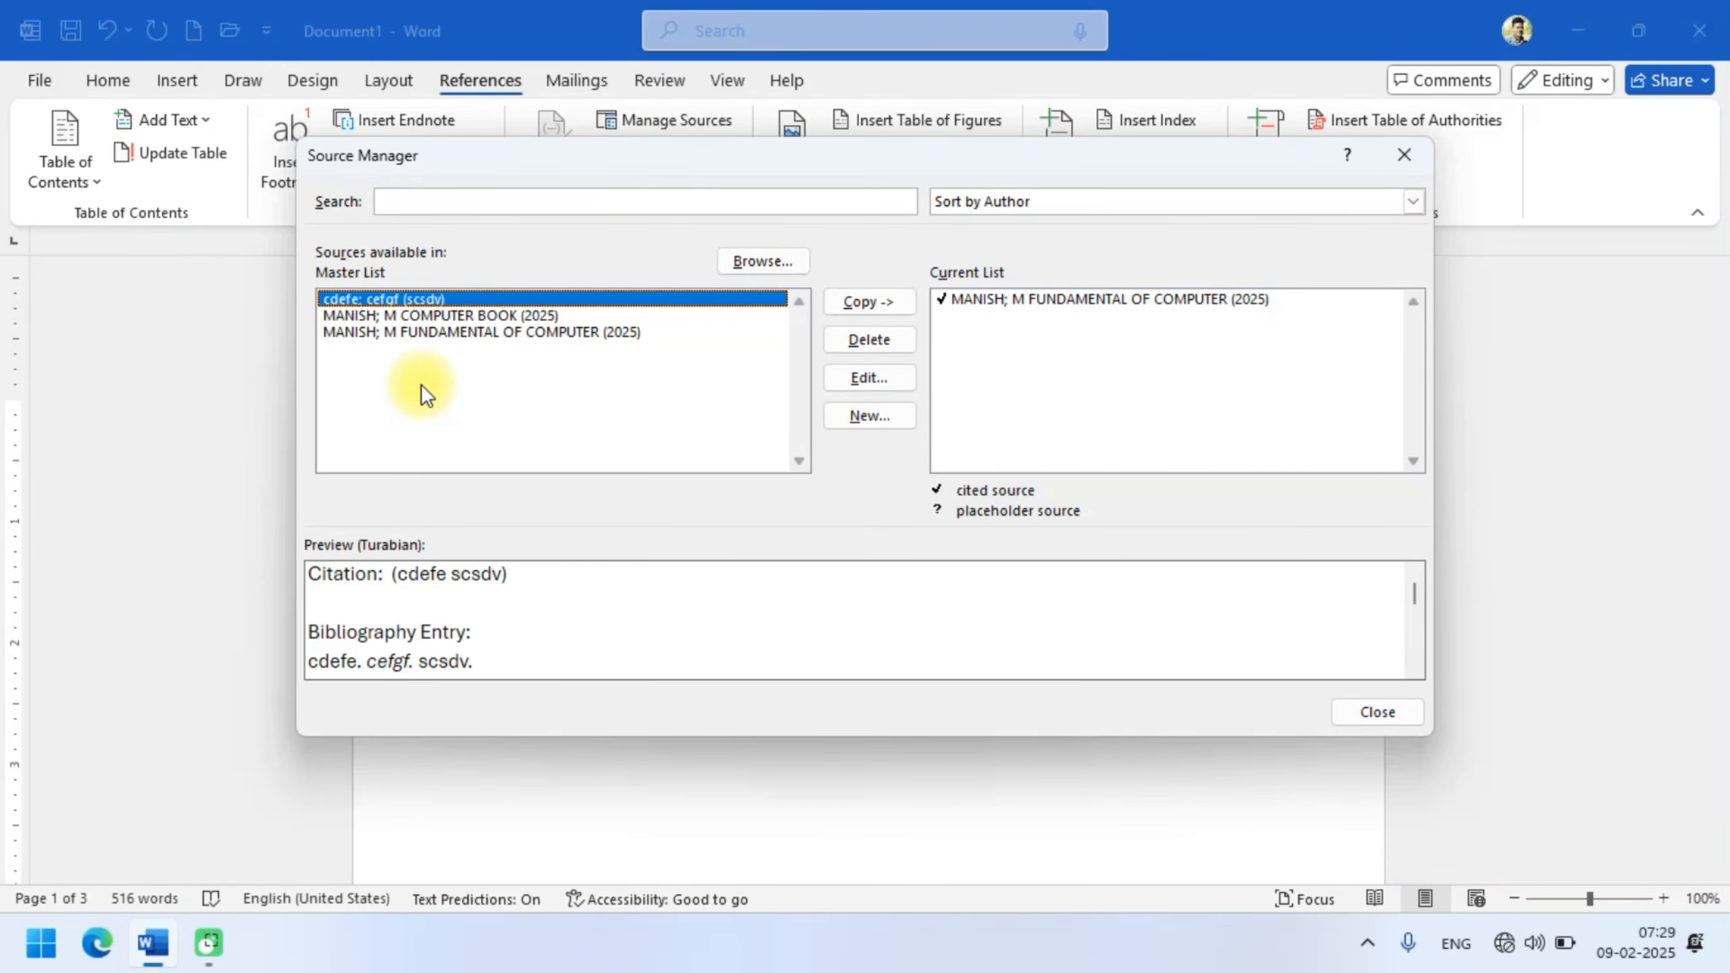
left_click(420, 331)
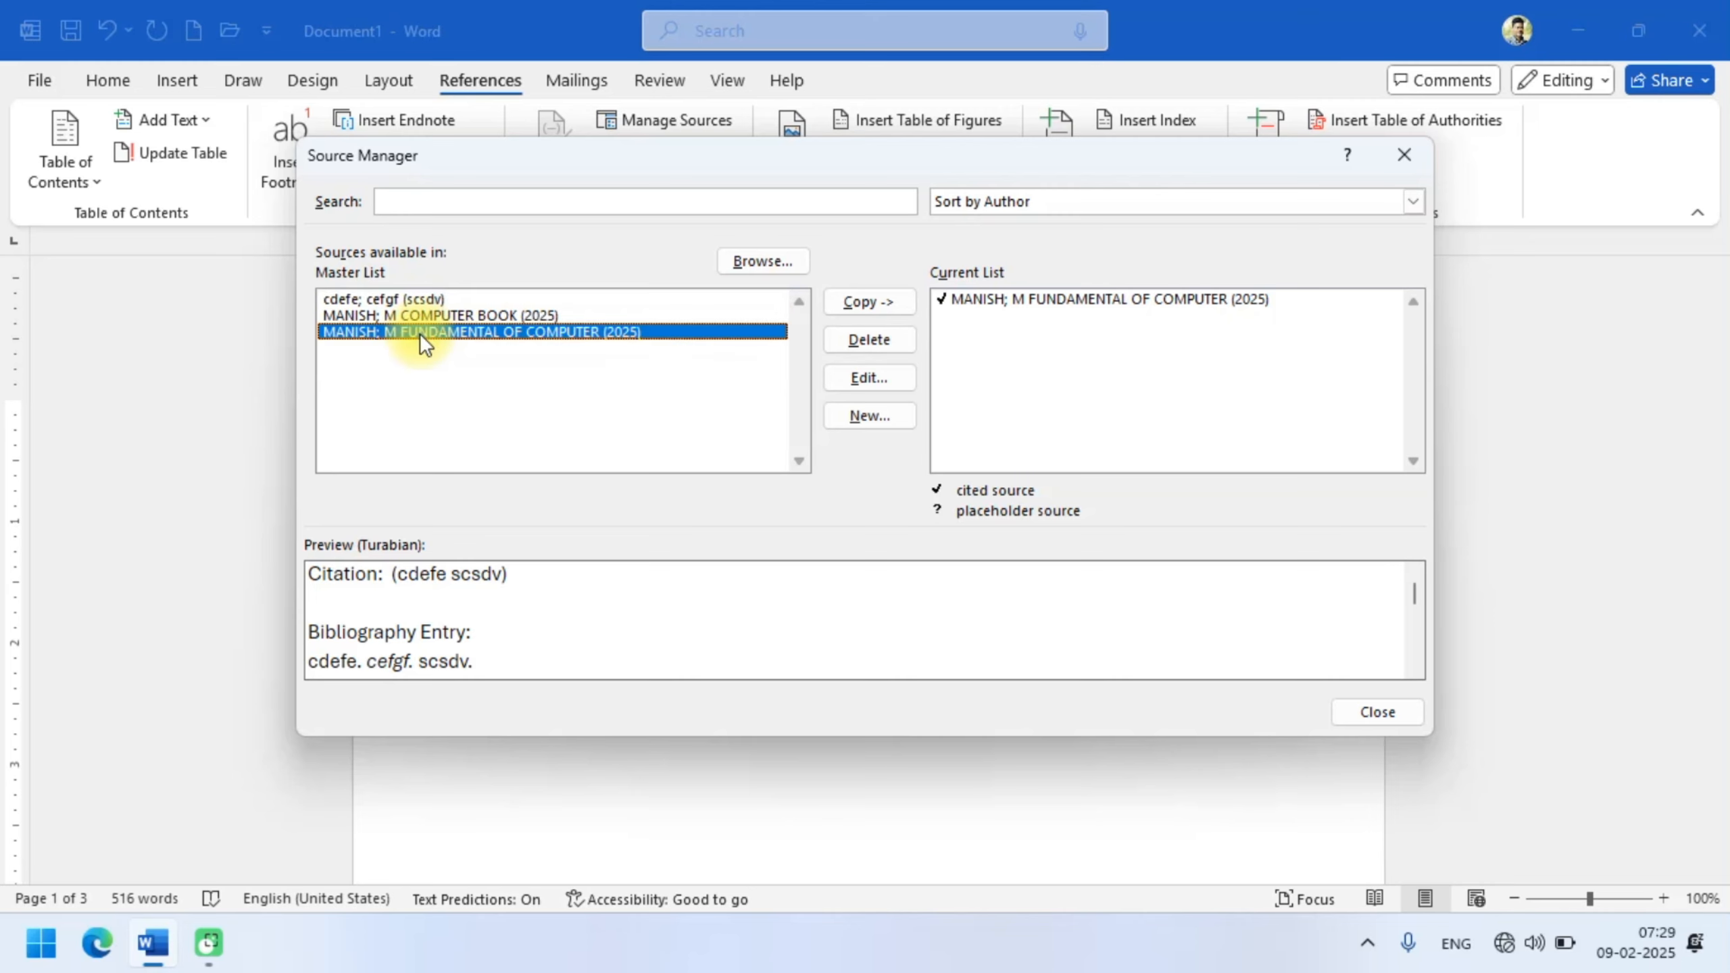
left_click(853, 379)
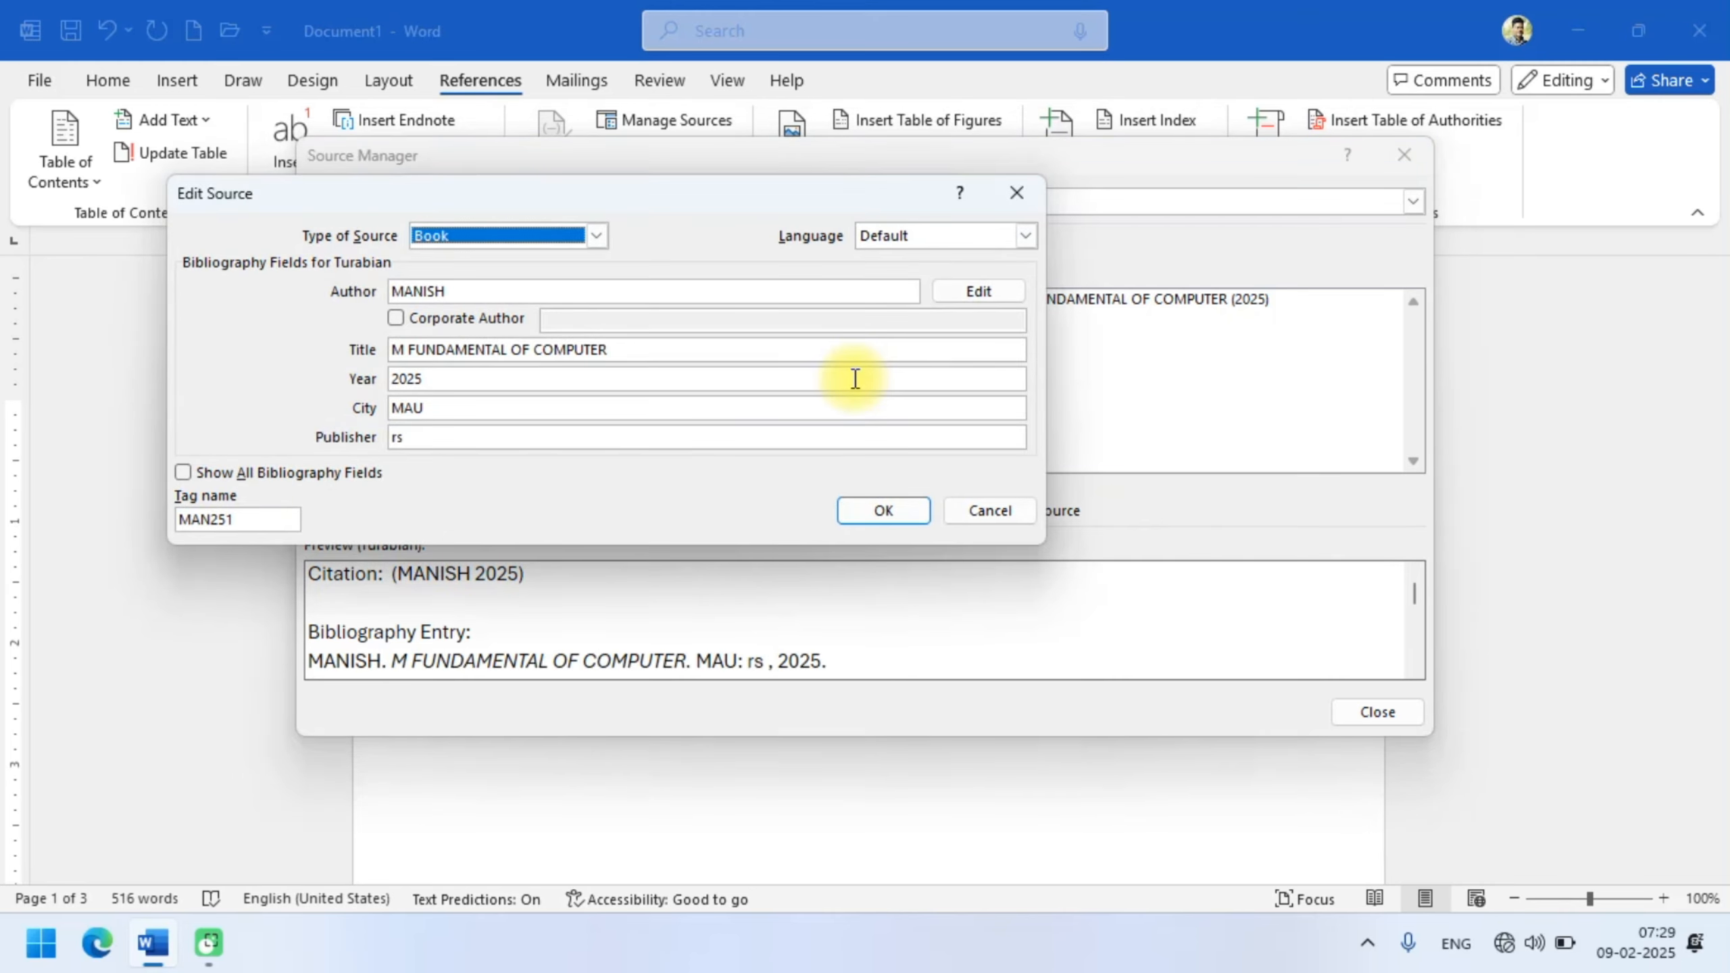
left_click(513, 443)
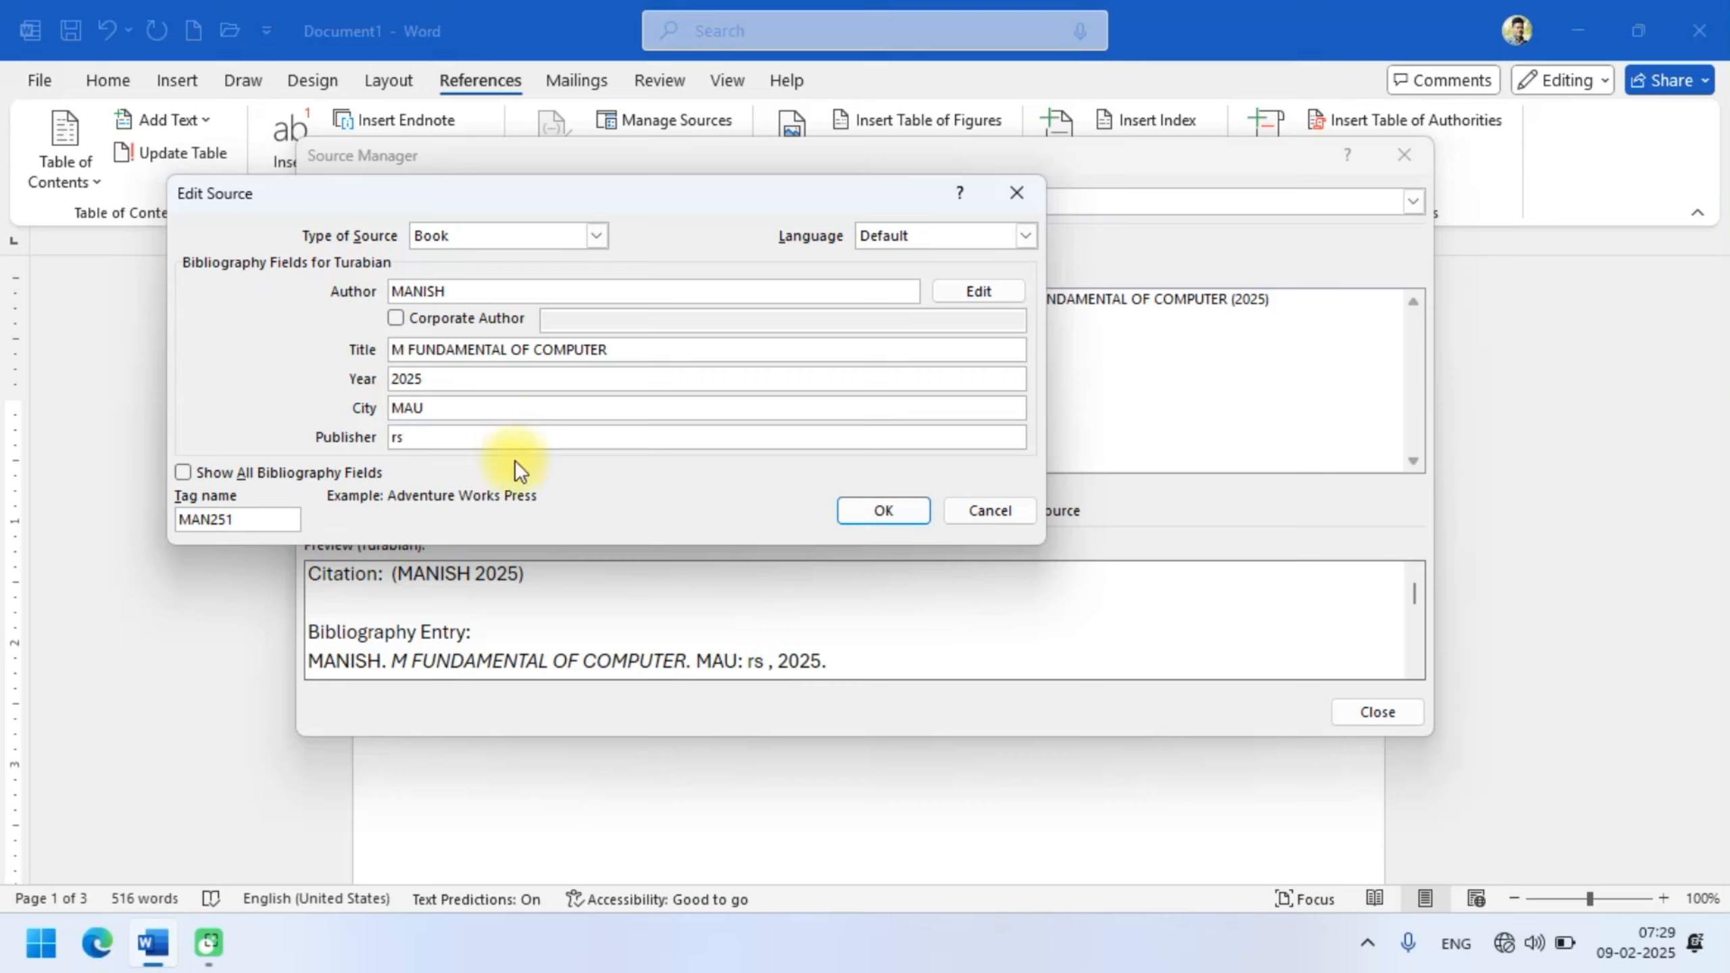
key("BackSpace")
key("BackSpace")
type("RS")
left_click(884, 511)
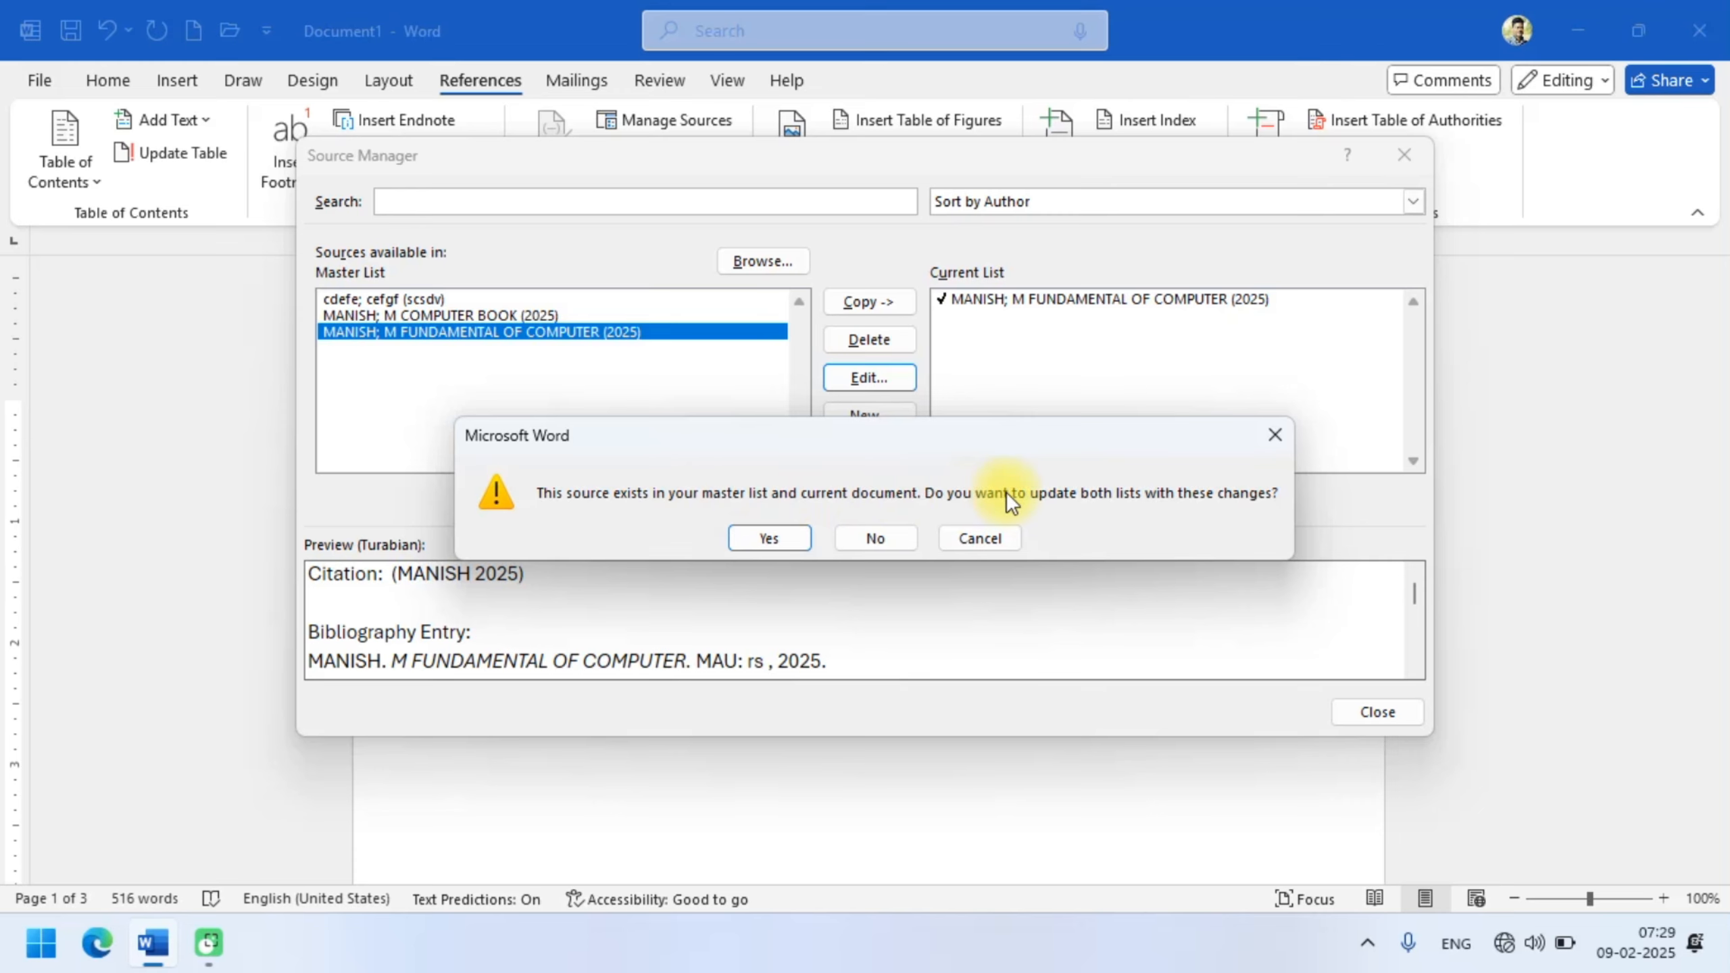
left_click(795, 534)
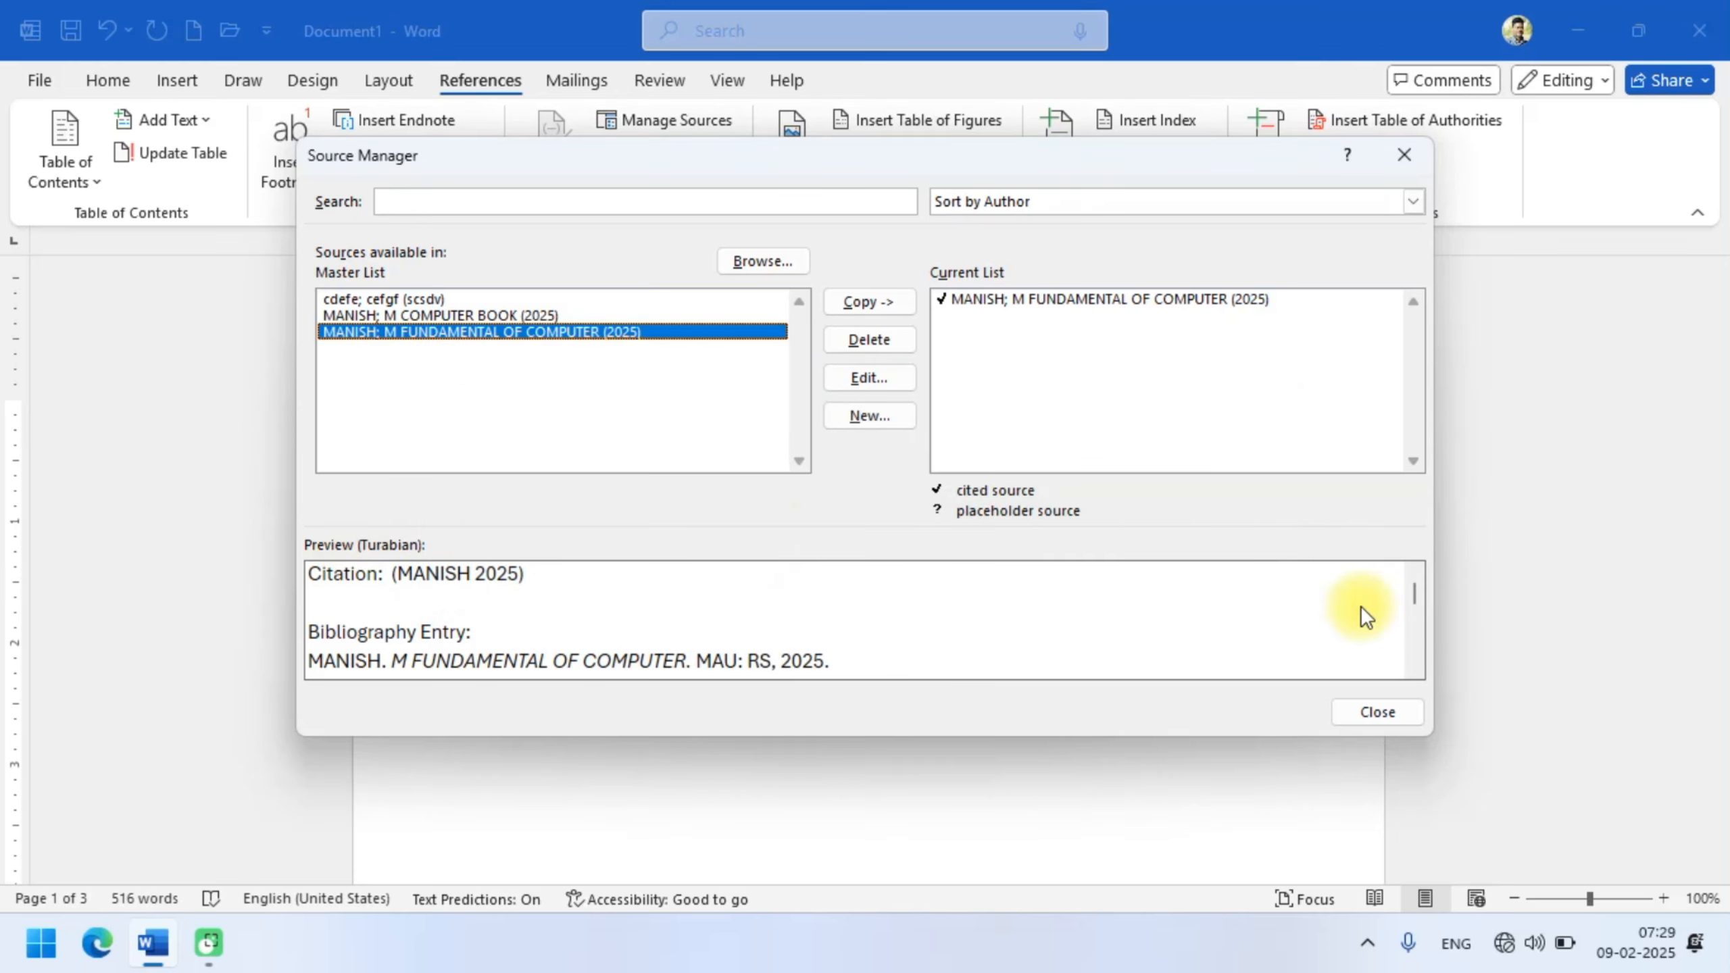
left_click(1372, 715)
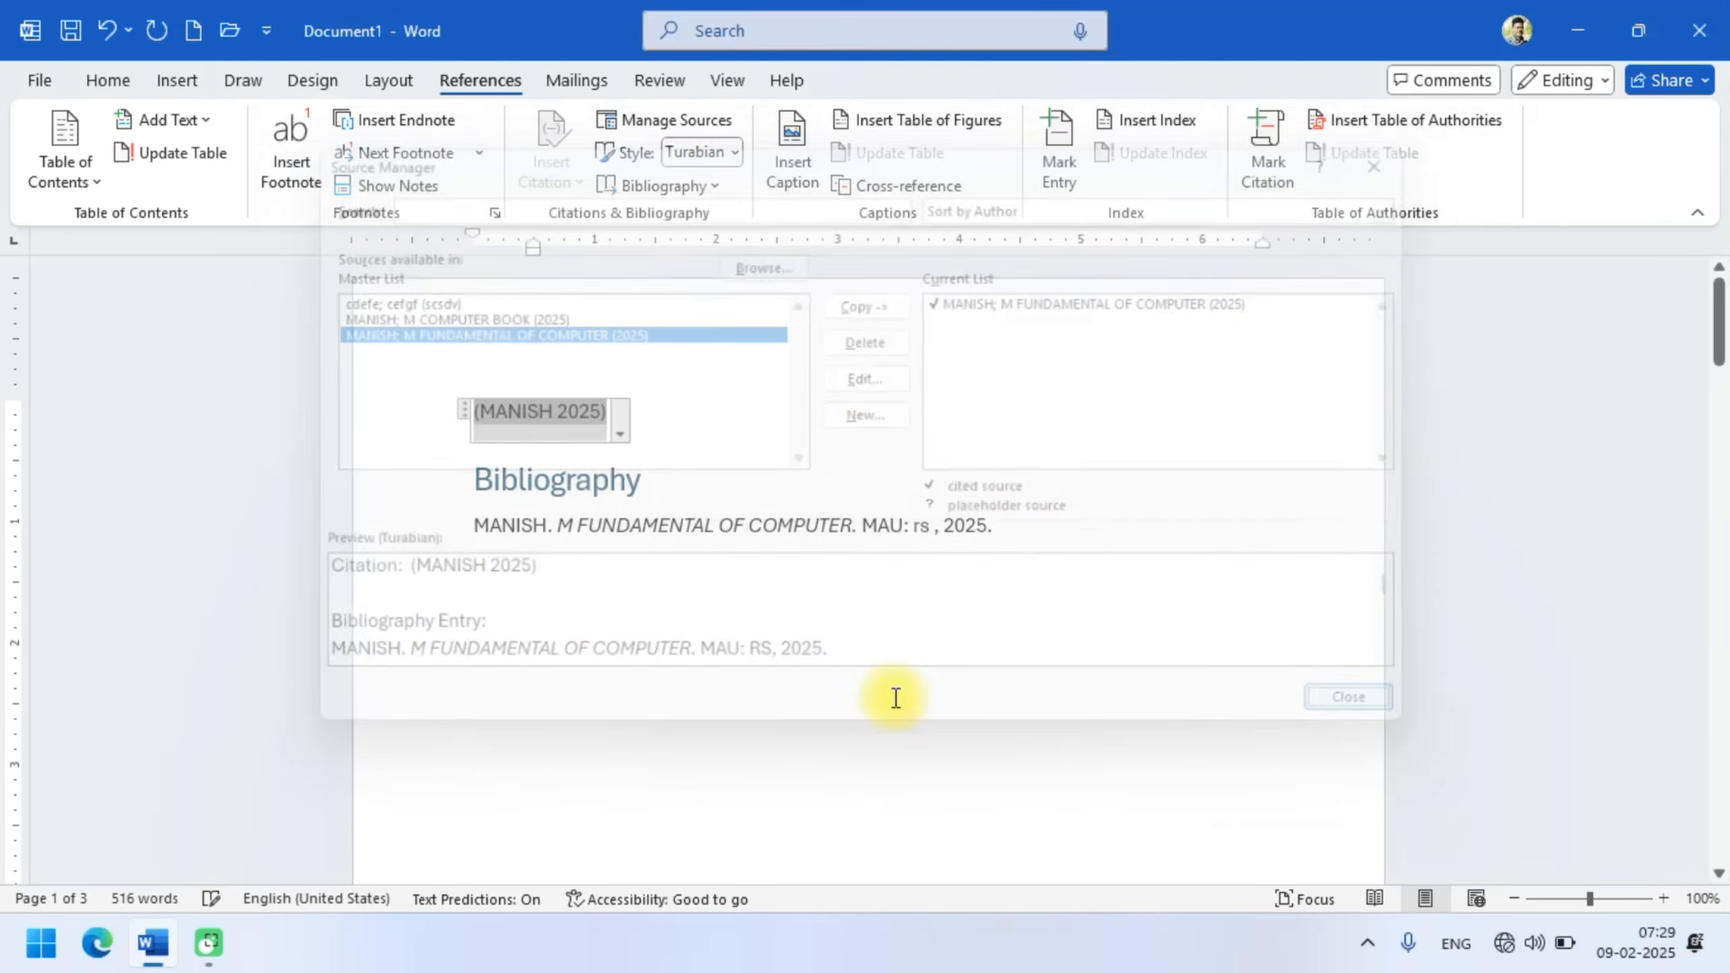
- Update the citations and bibliography on the first page to reflect the edited source
left_click(724, 525)
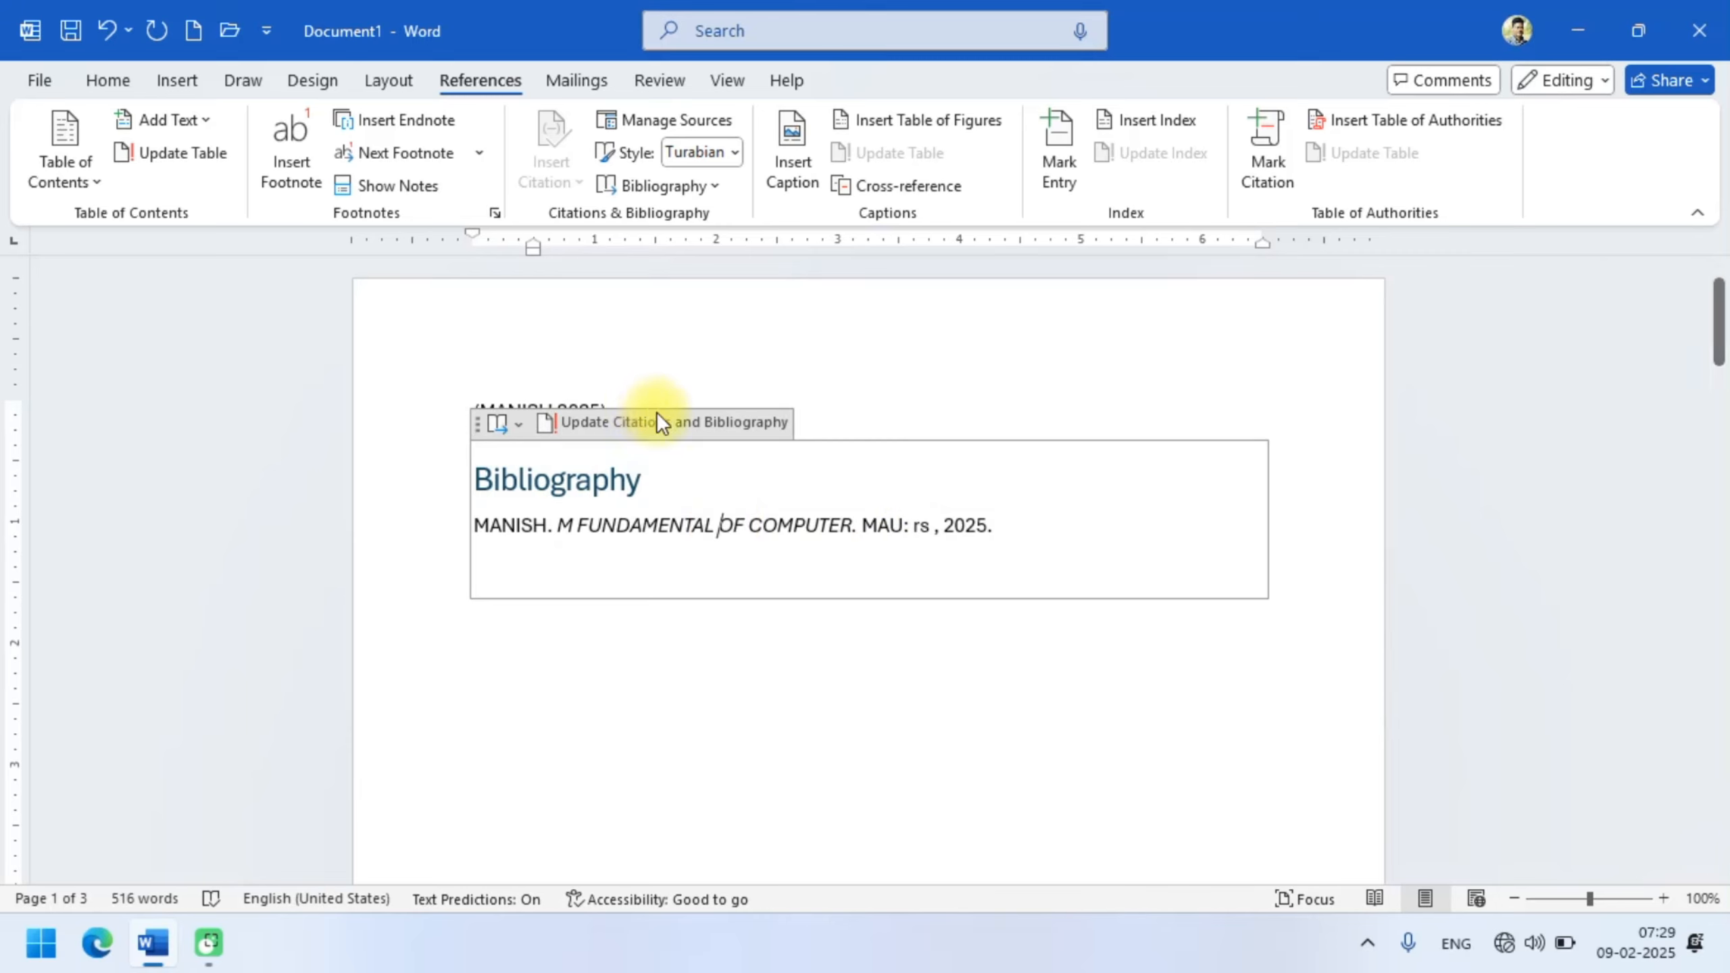
left_click(672, 425)
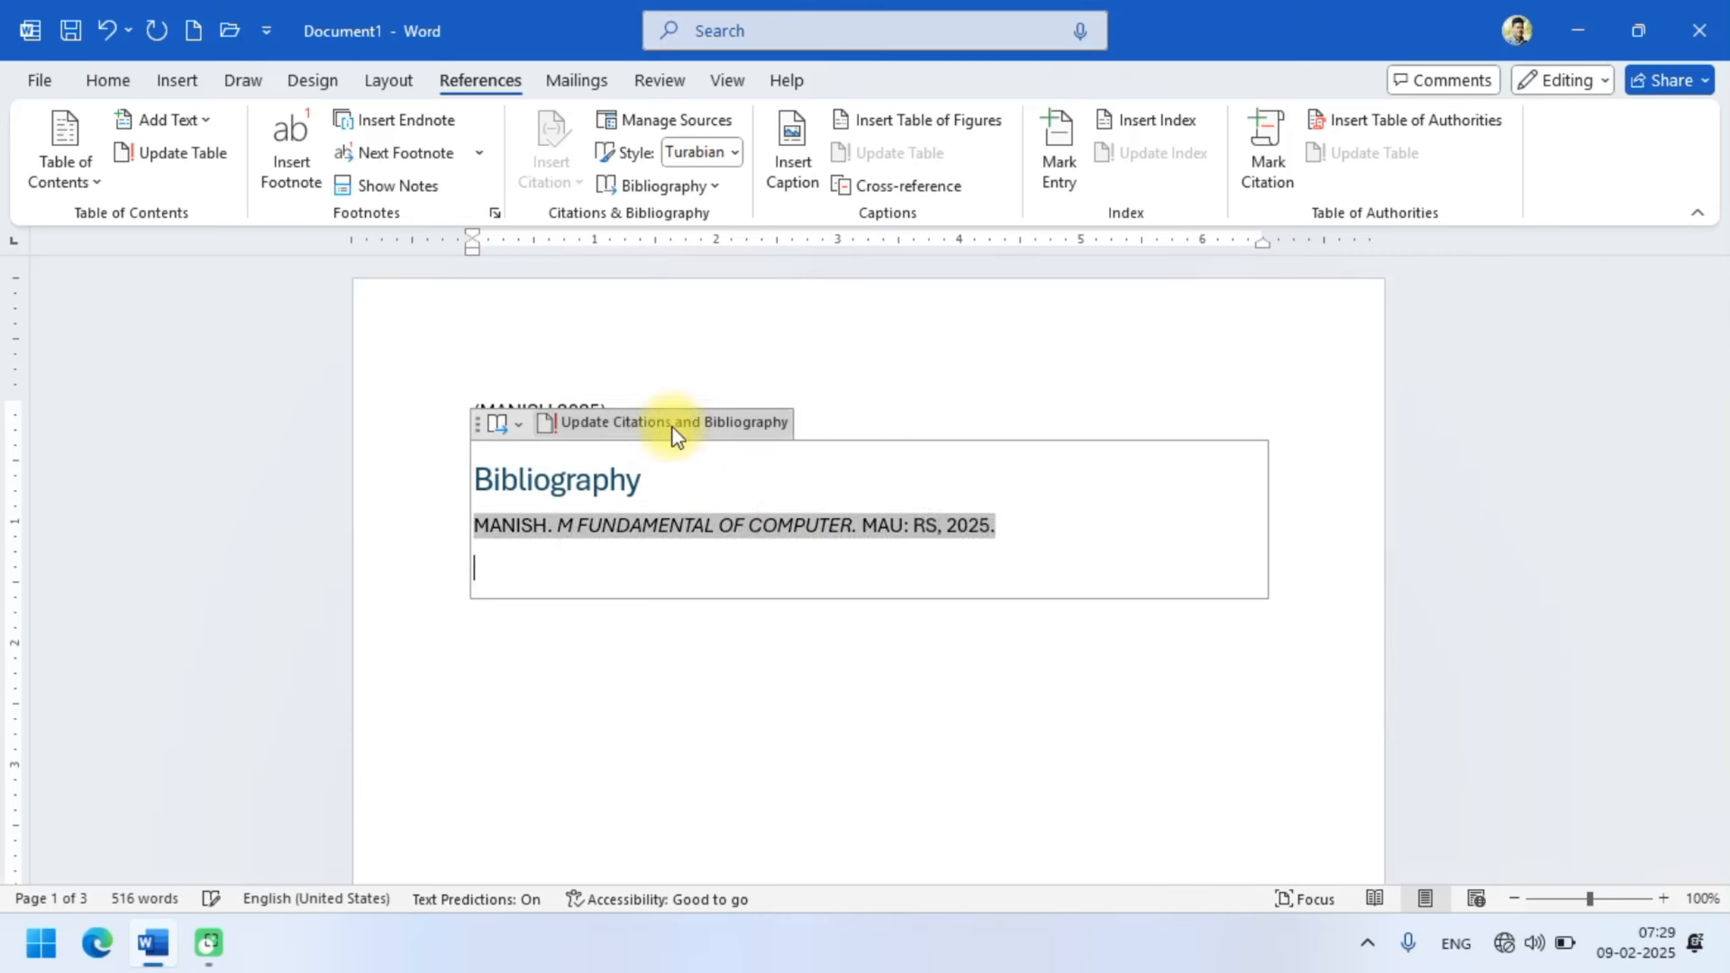
left_click(945, 529)
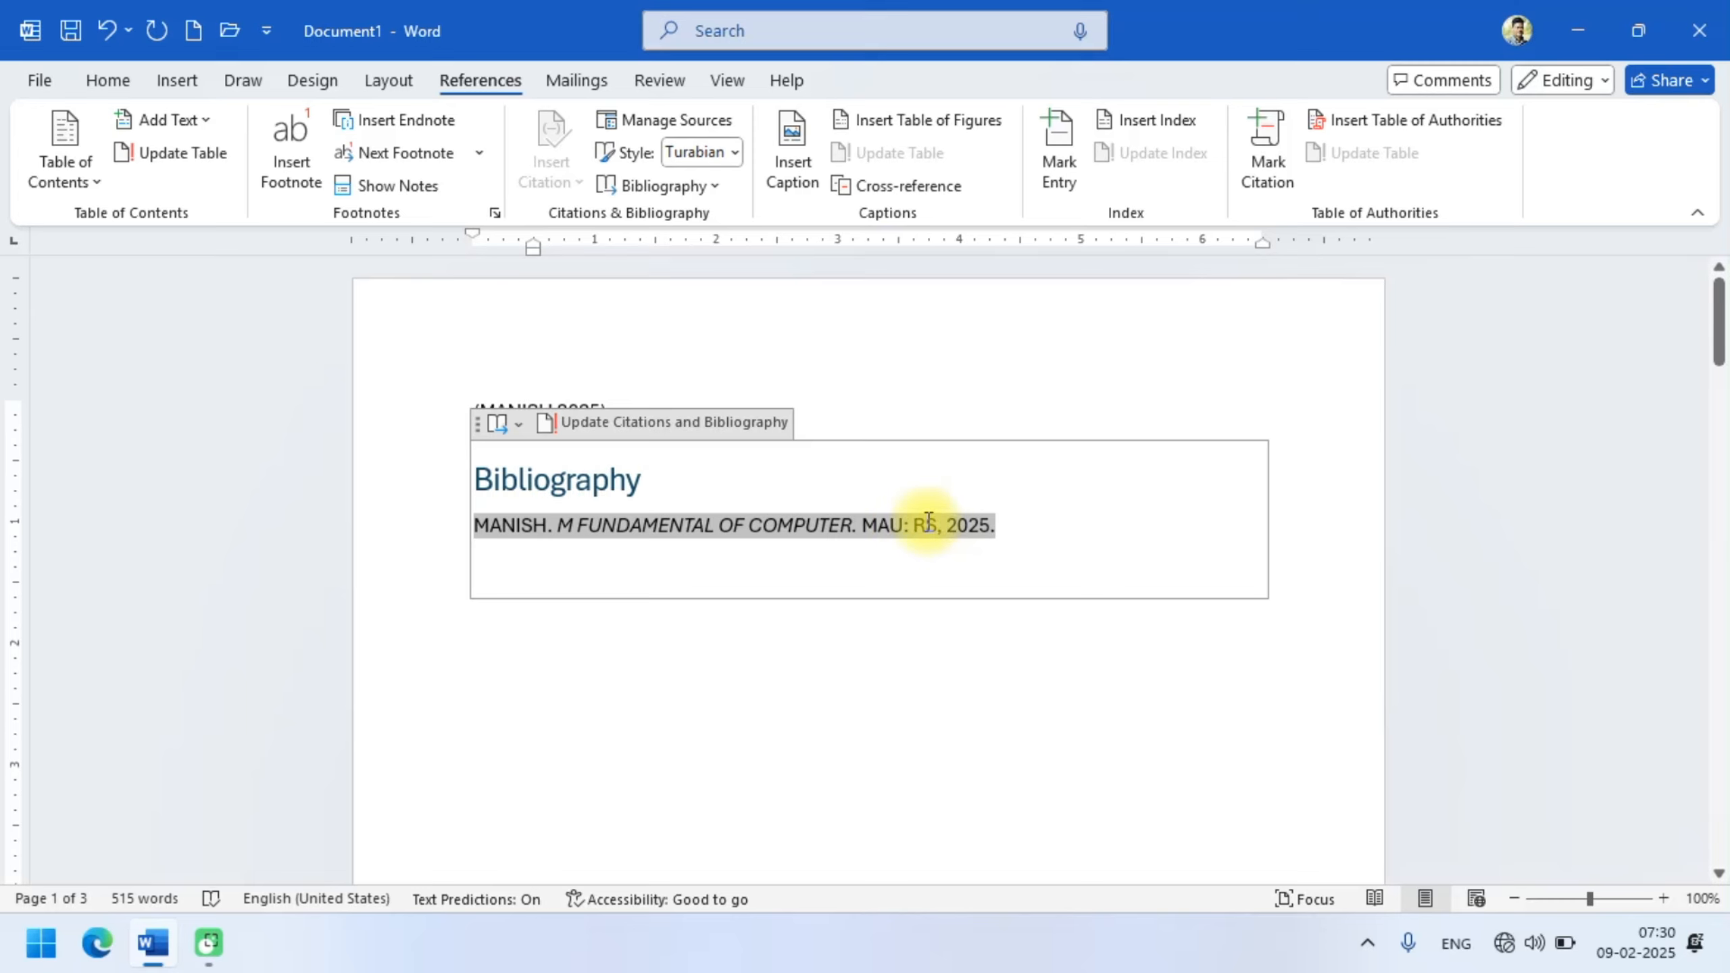
left_click(1080, 523)
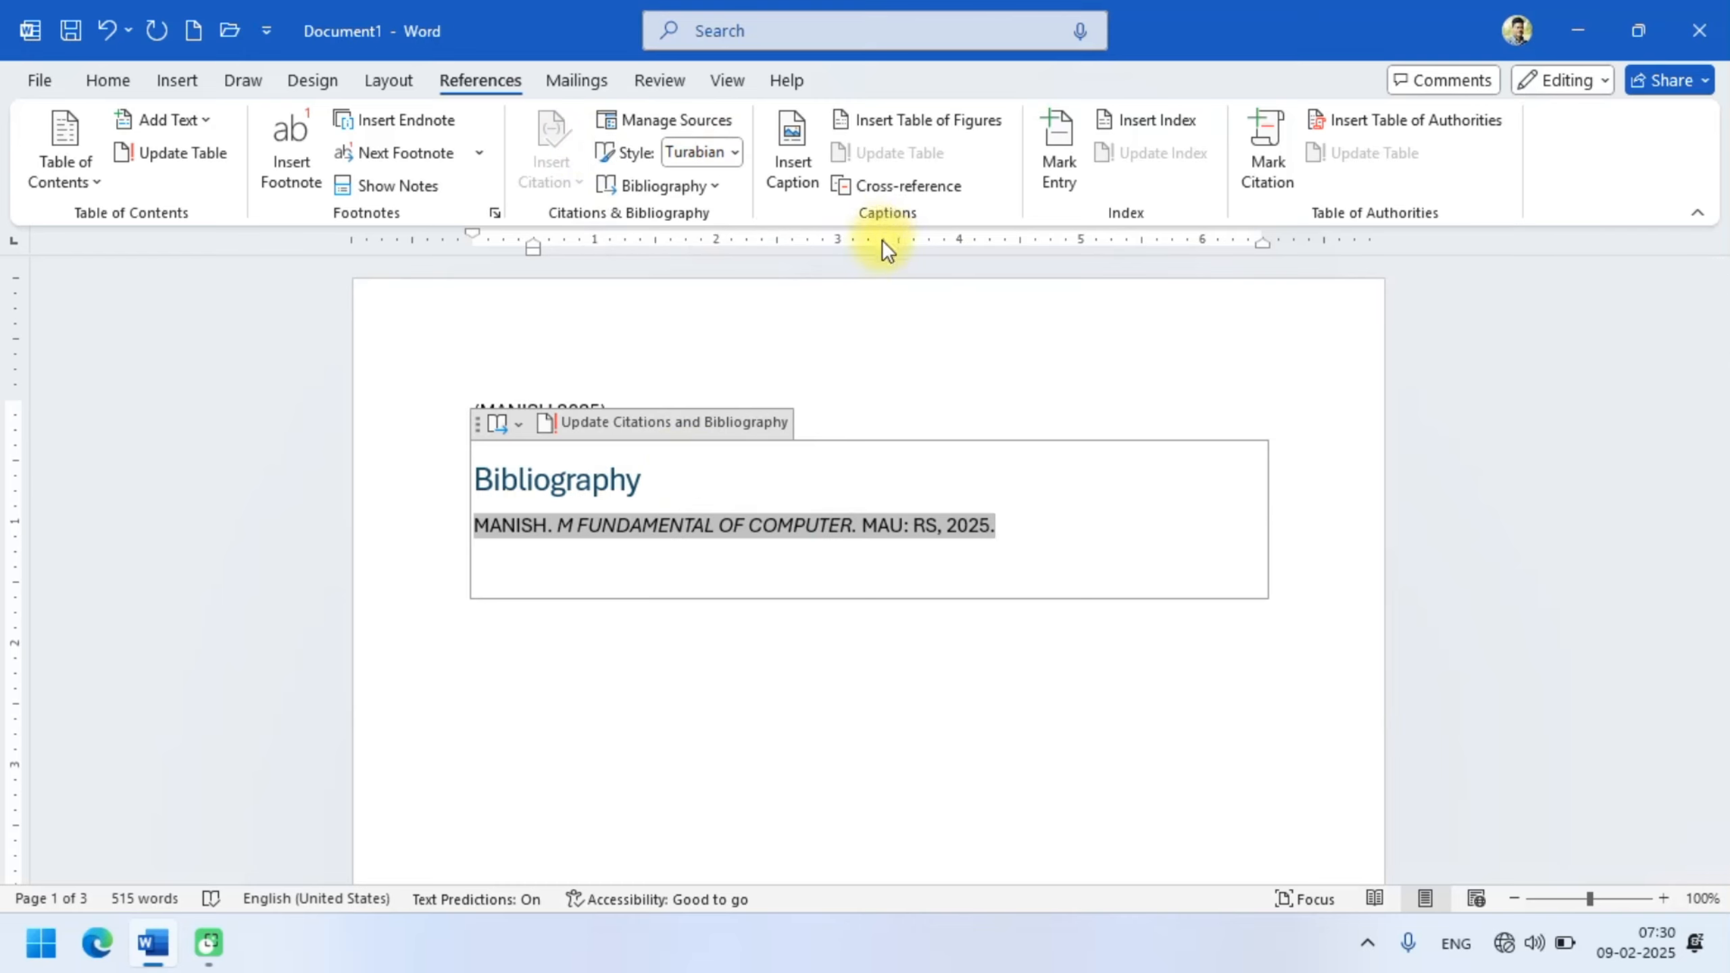
left_click(904, 417)
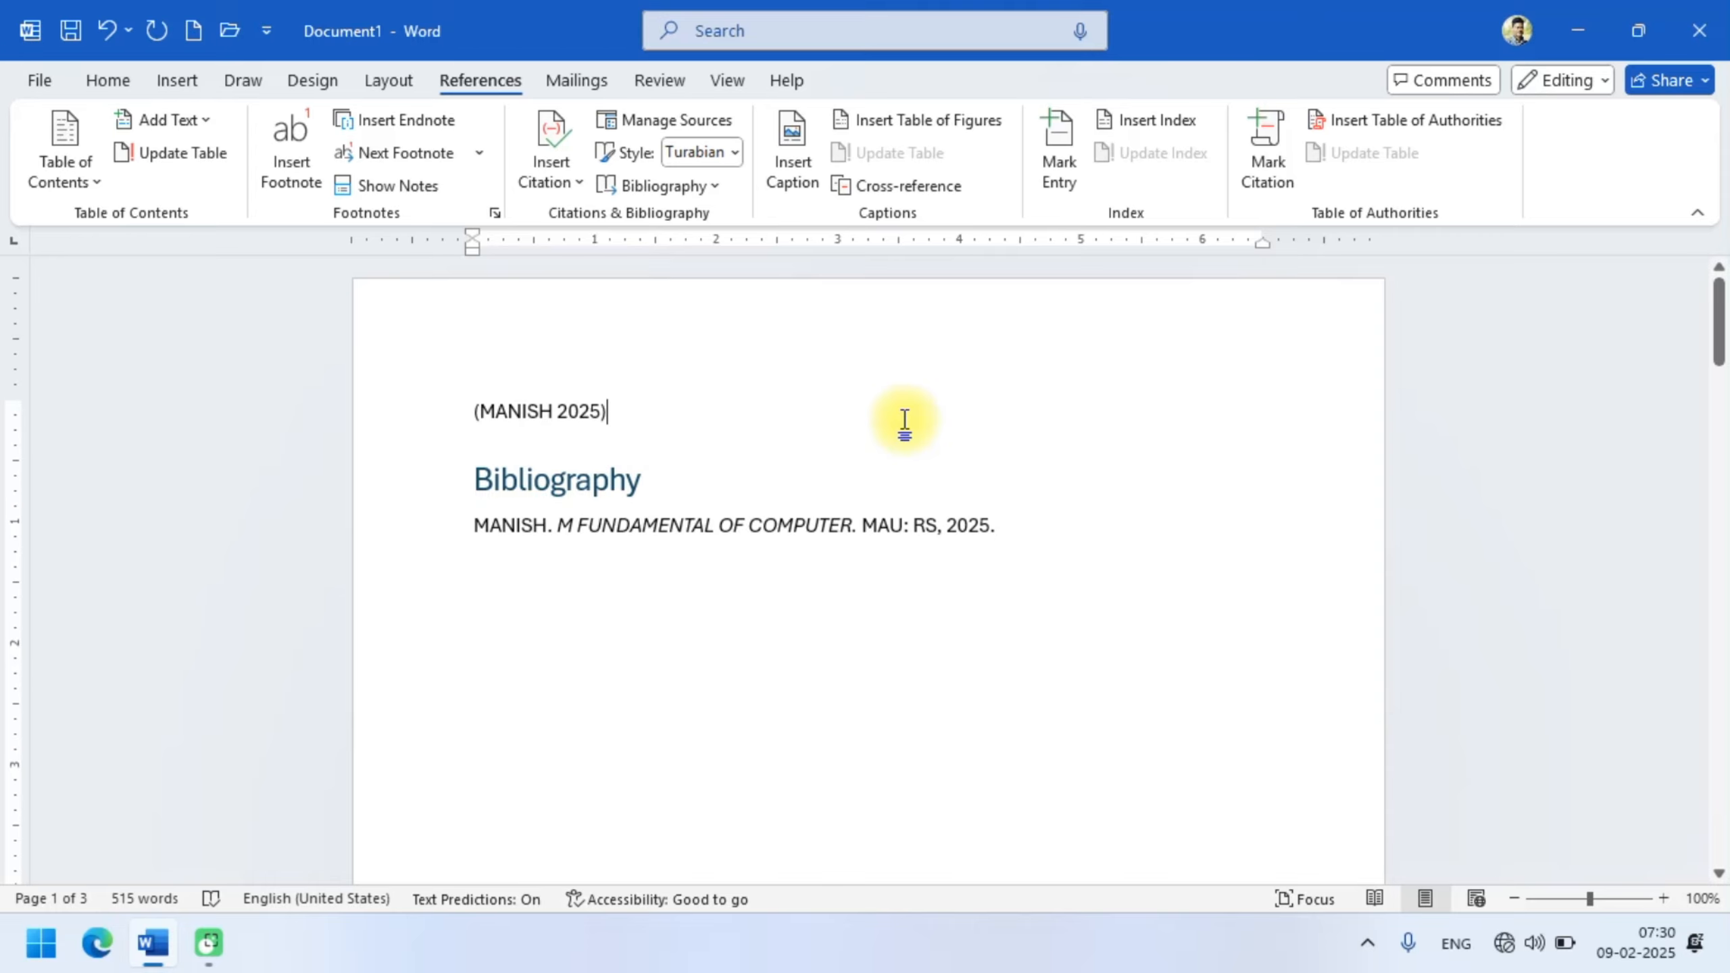
- Search online pictures for "COMPUTER" with the insertion point at the end of the paragraph under the COMPUTER heading
scroll(904, 423, "down", 10)
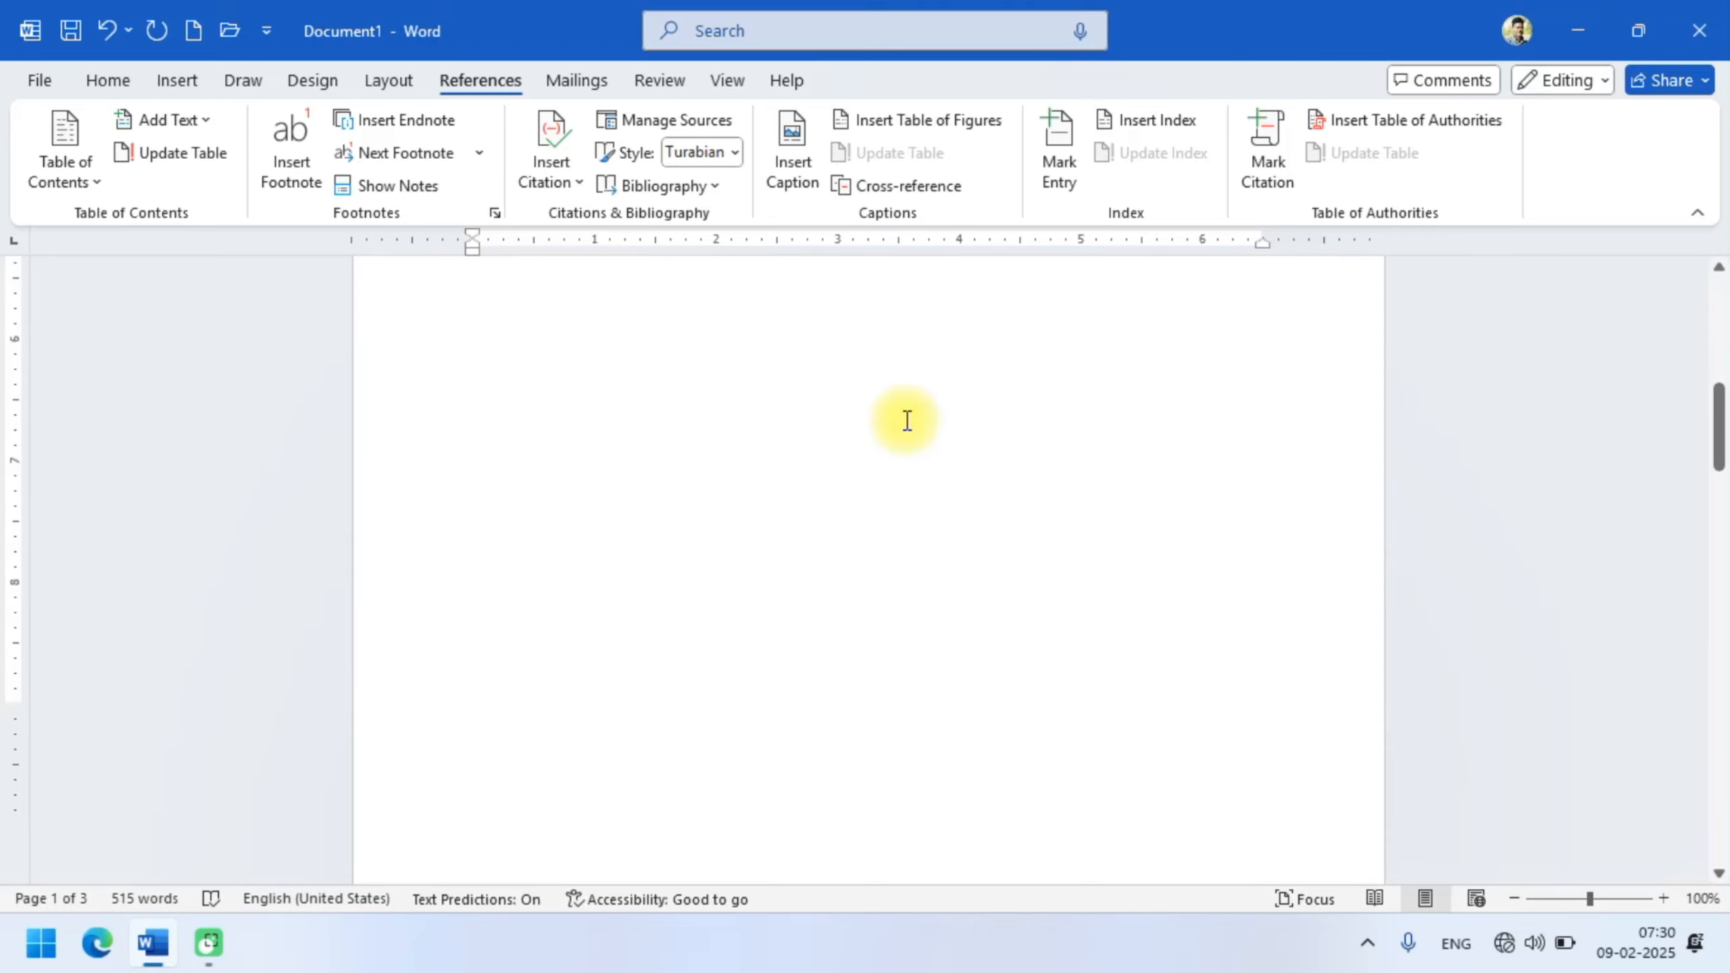
scroll(648, 483, "up", 3)
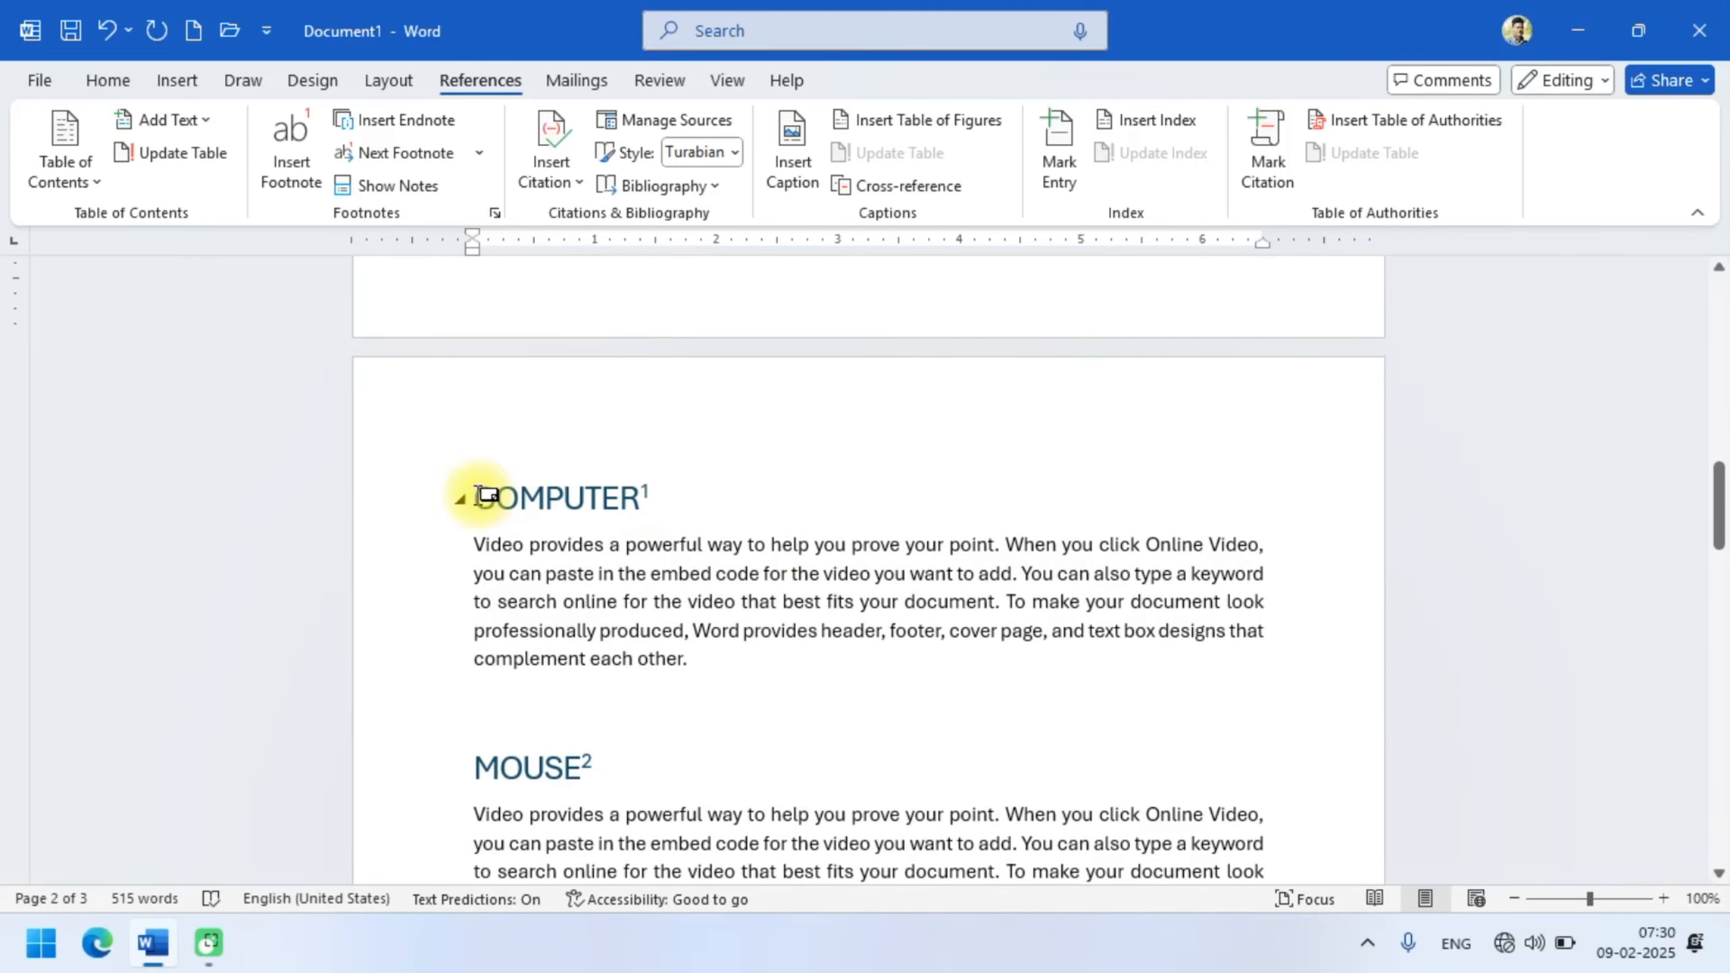
left_click(733, 657)
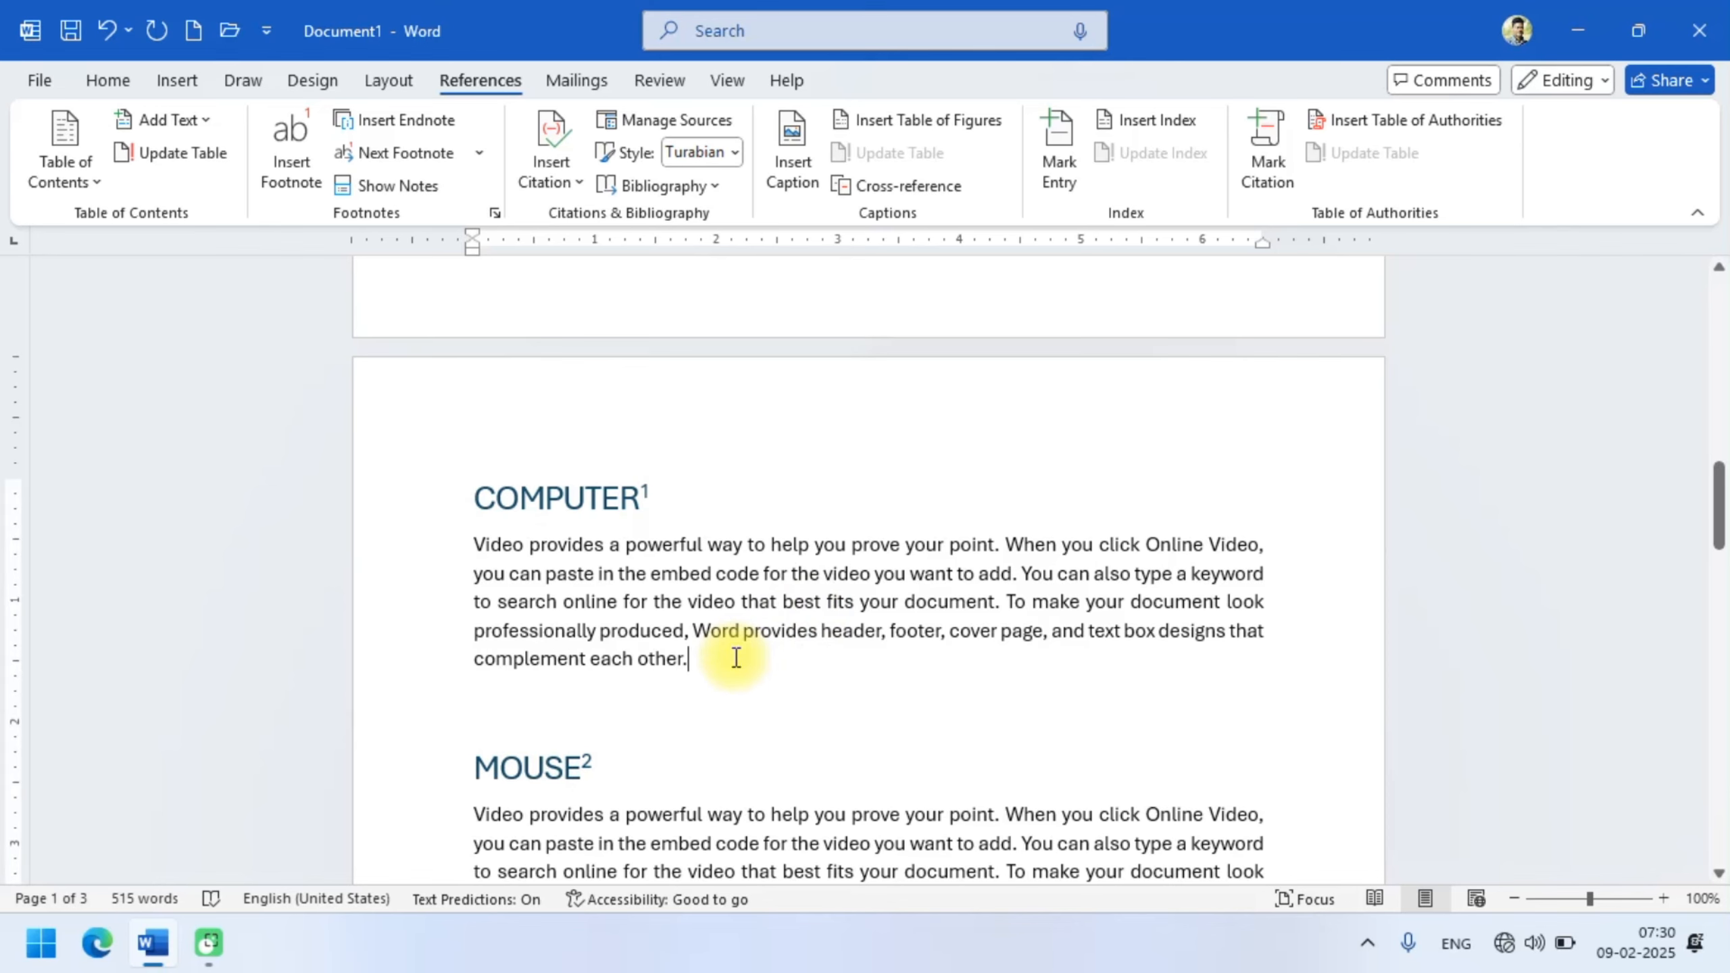
scroll(736, 657, "up", 2)
scroll(736, 658, "down", 1)
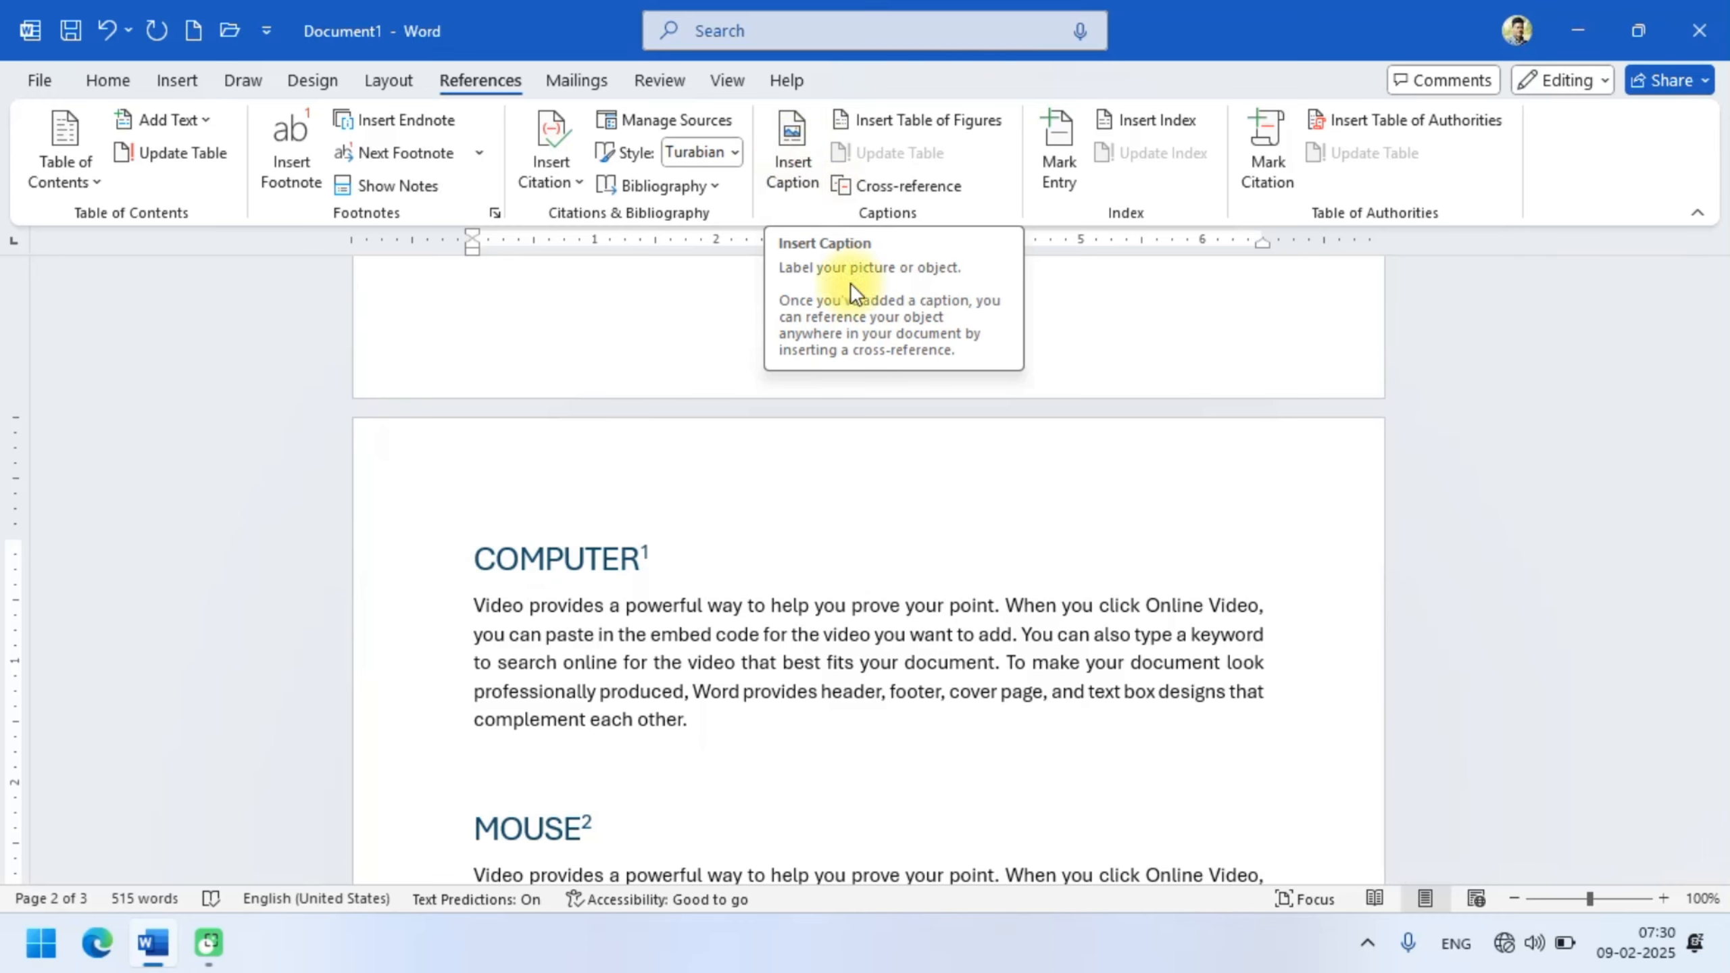
left_click(188, 76)
left_click(292, 178)
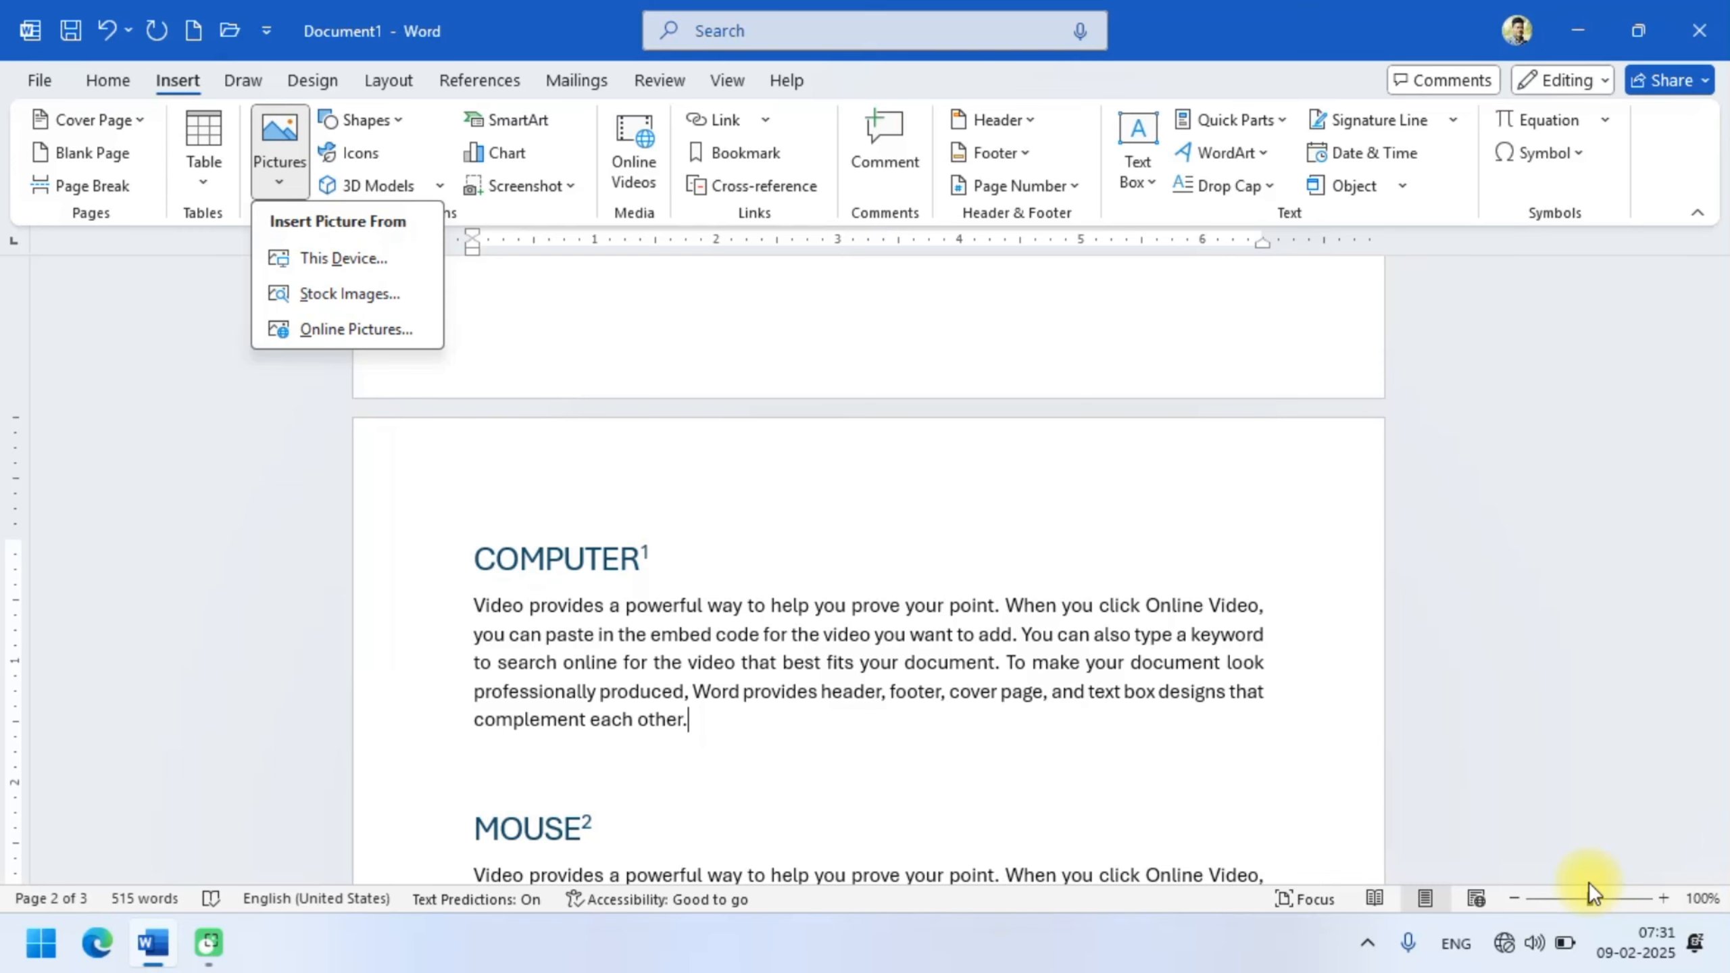
left_click(365, 332)
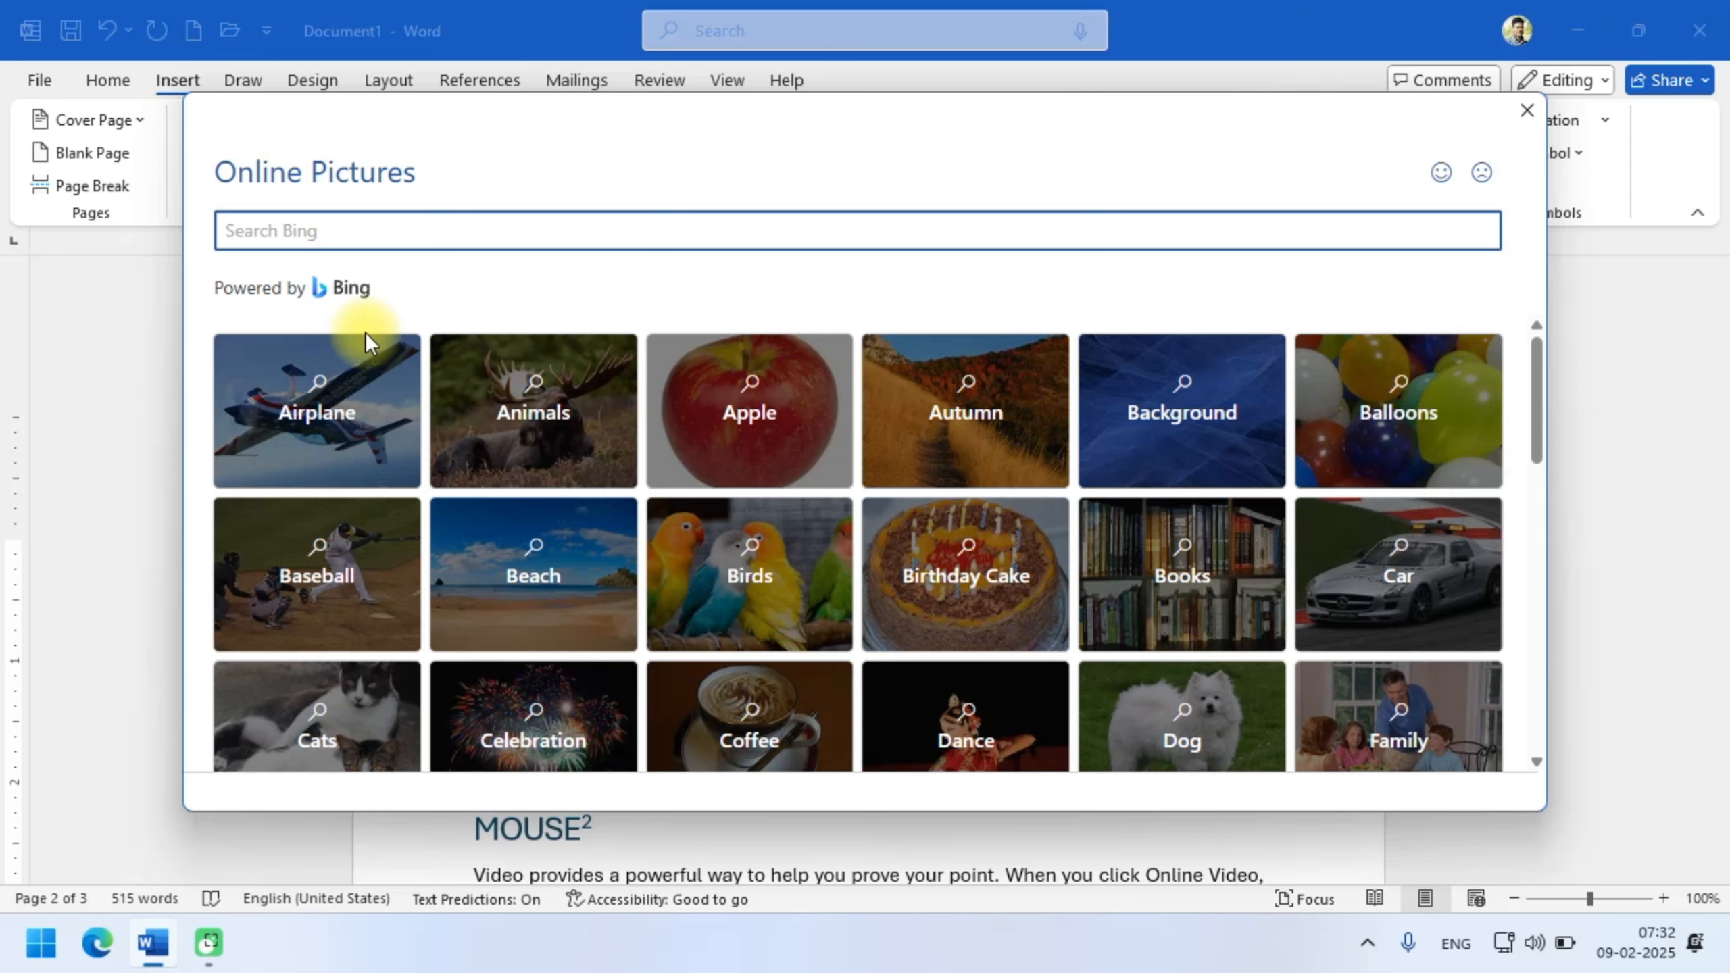
type("COMPUTER")
key("Return")
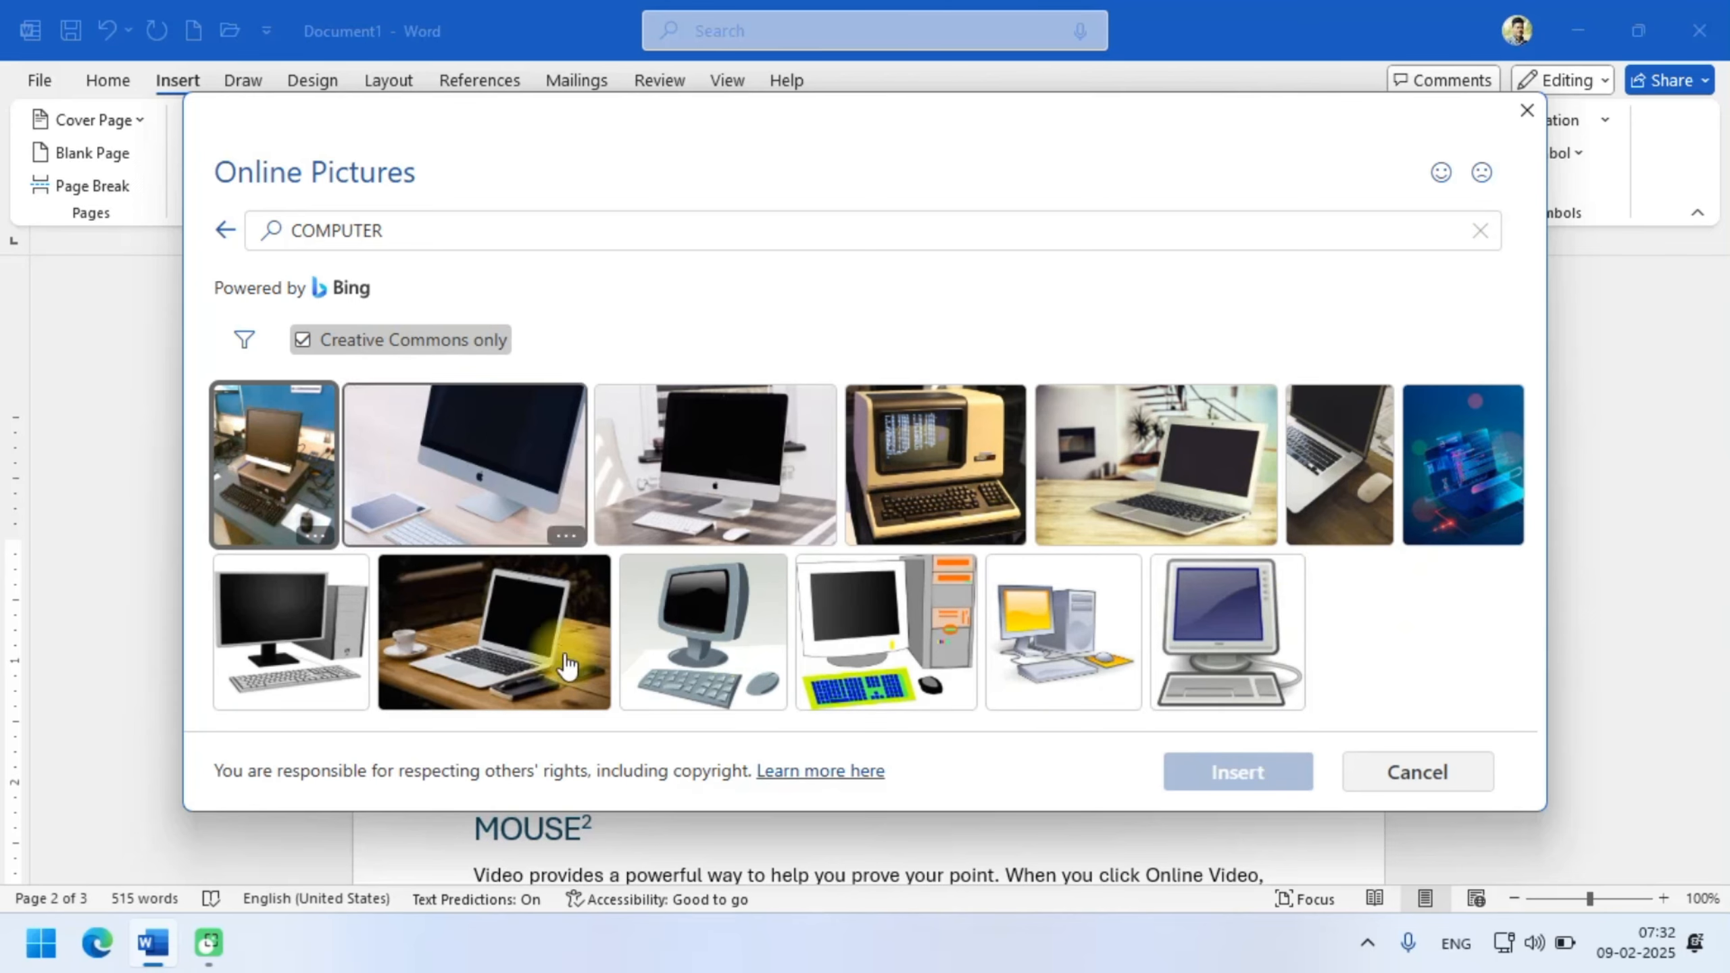
- Insert the illustration of a grey desktop computer with a blue screen and set its text wrapping to Square
left_click(1217, 668)
left_click(1236, 773)
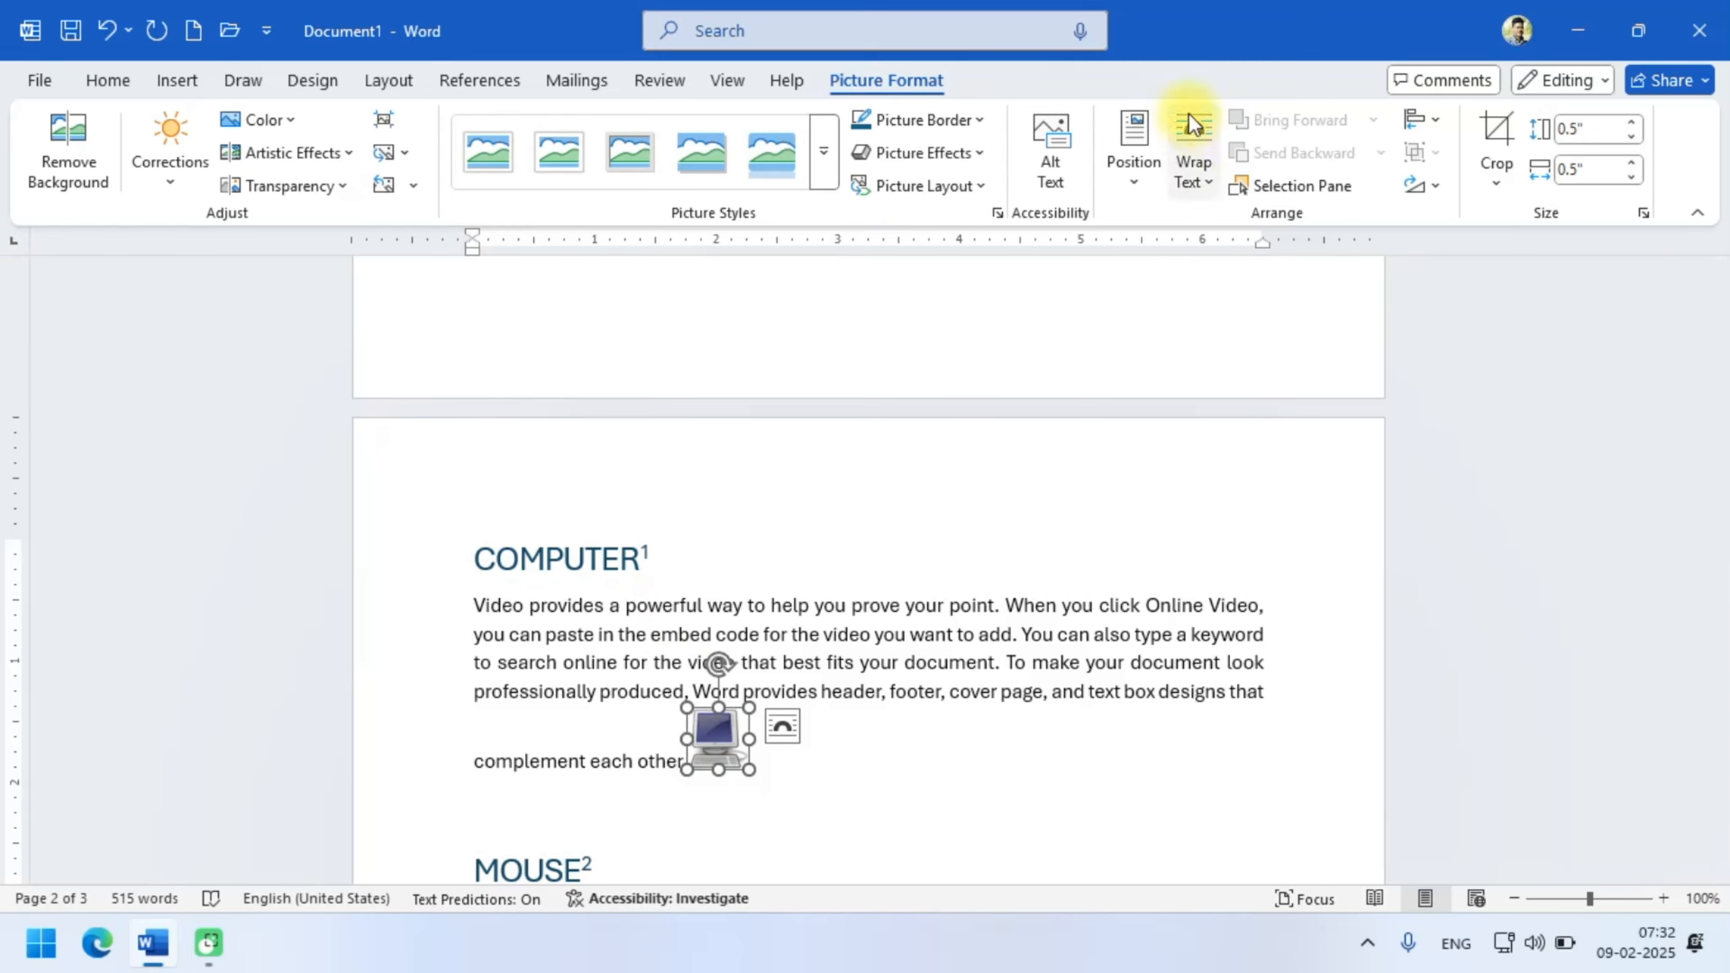
left_click(1185, 177)
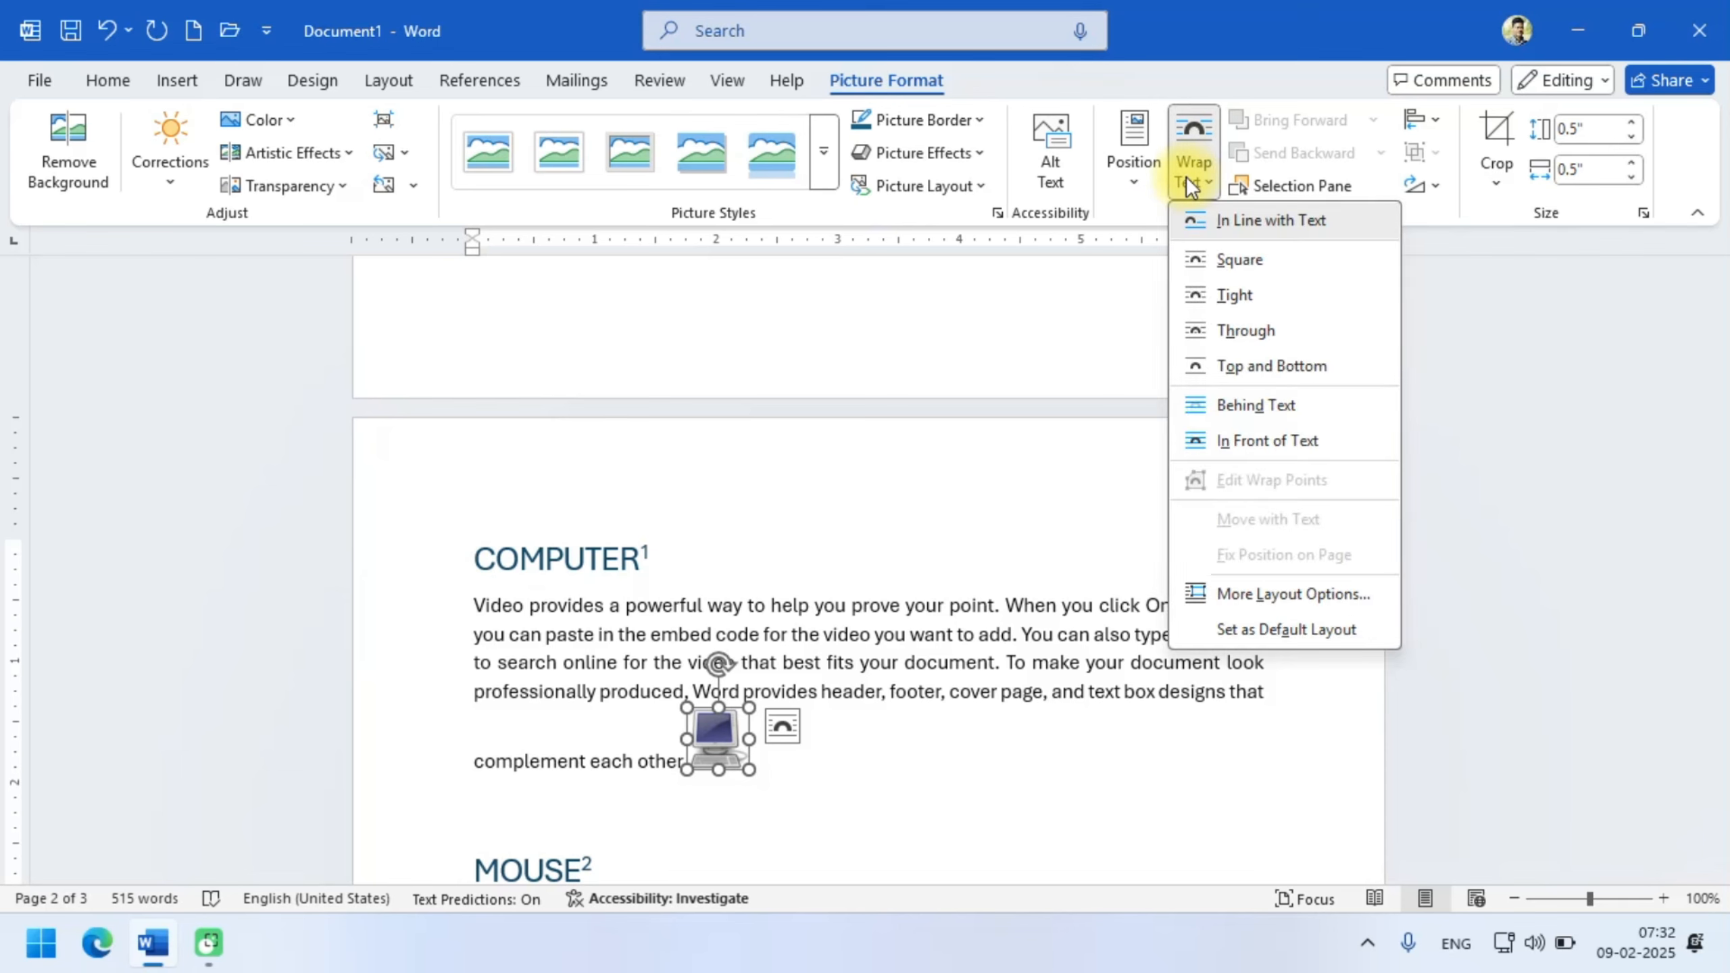
left_click(1230, 259)
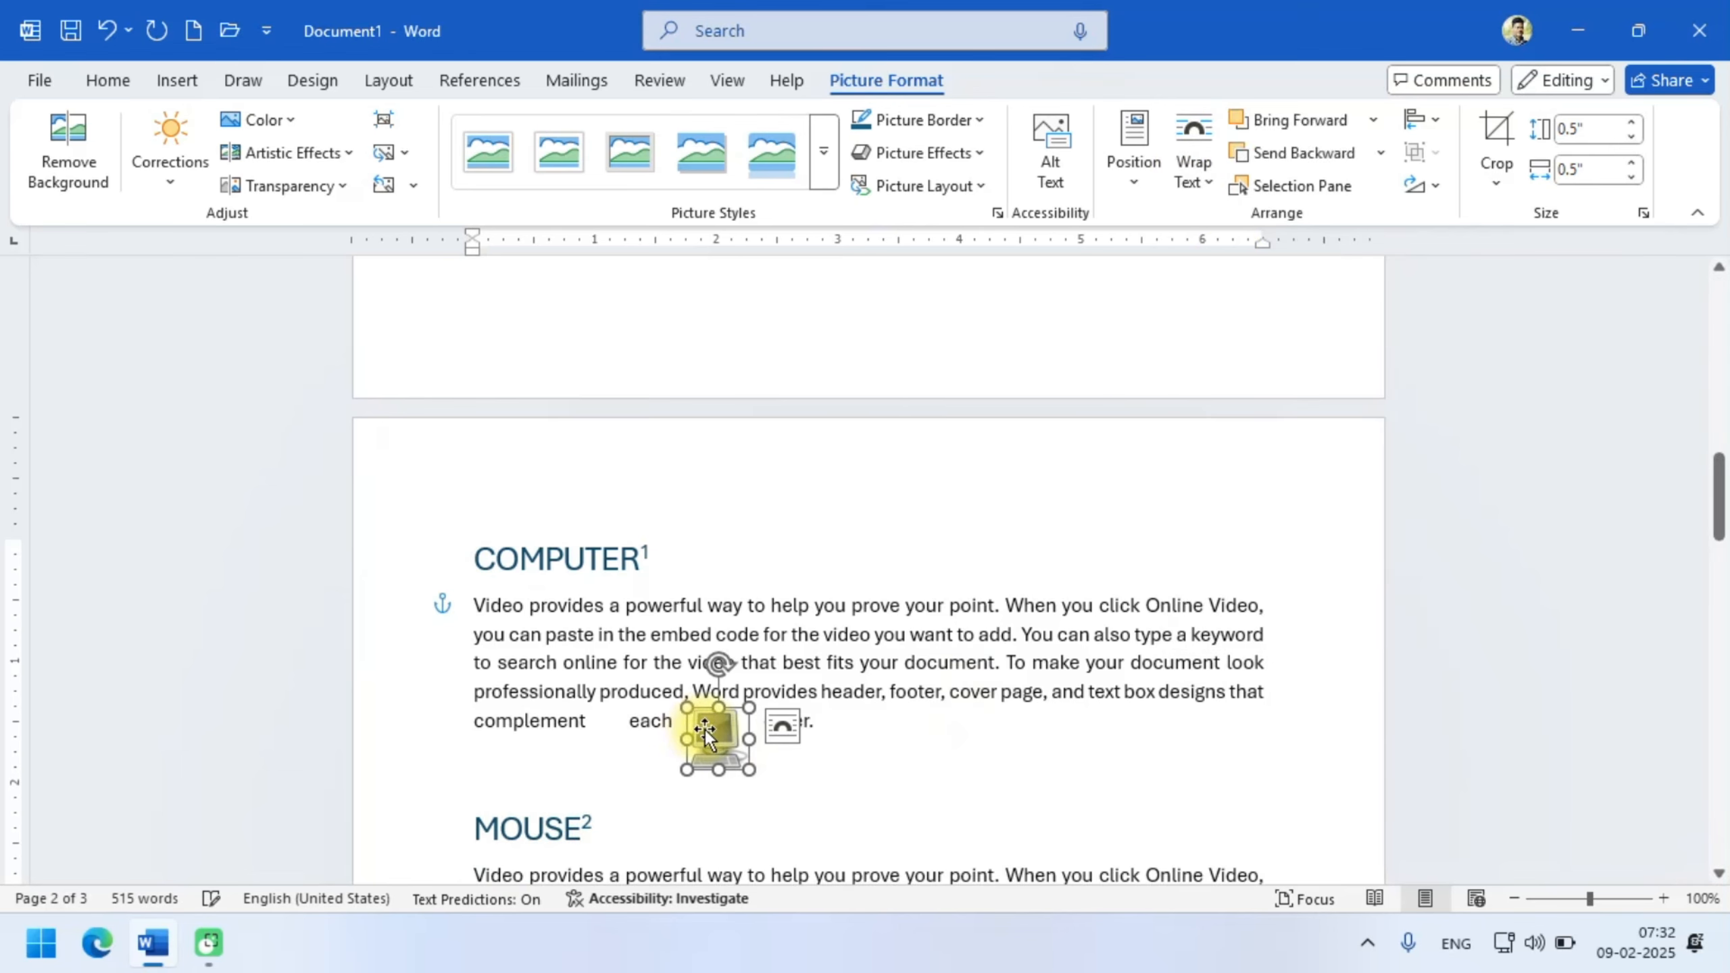
- Move the computer picture to the right side of the COMPUTER paragraph and enlarge it to about 1.31" by 1.31"
left_click_drag(704, 729, 1289, 764)
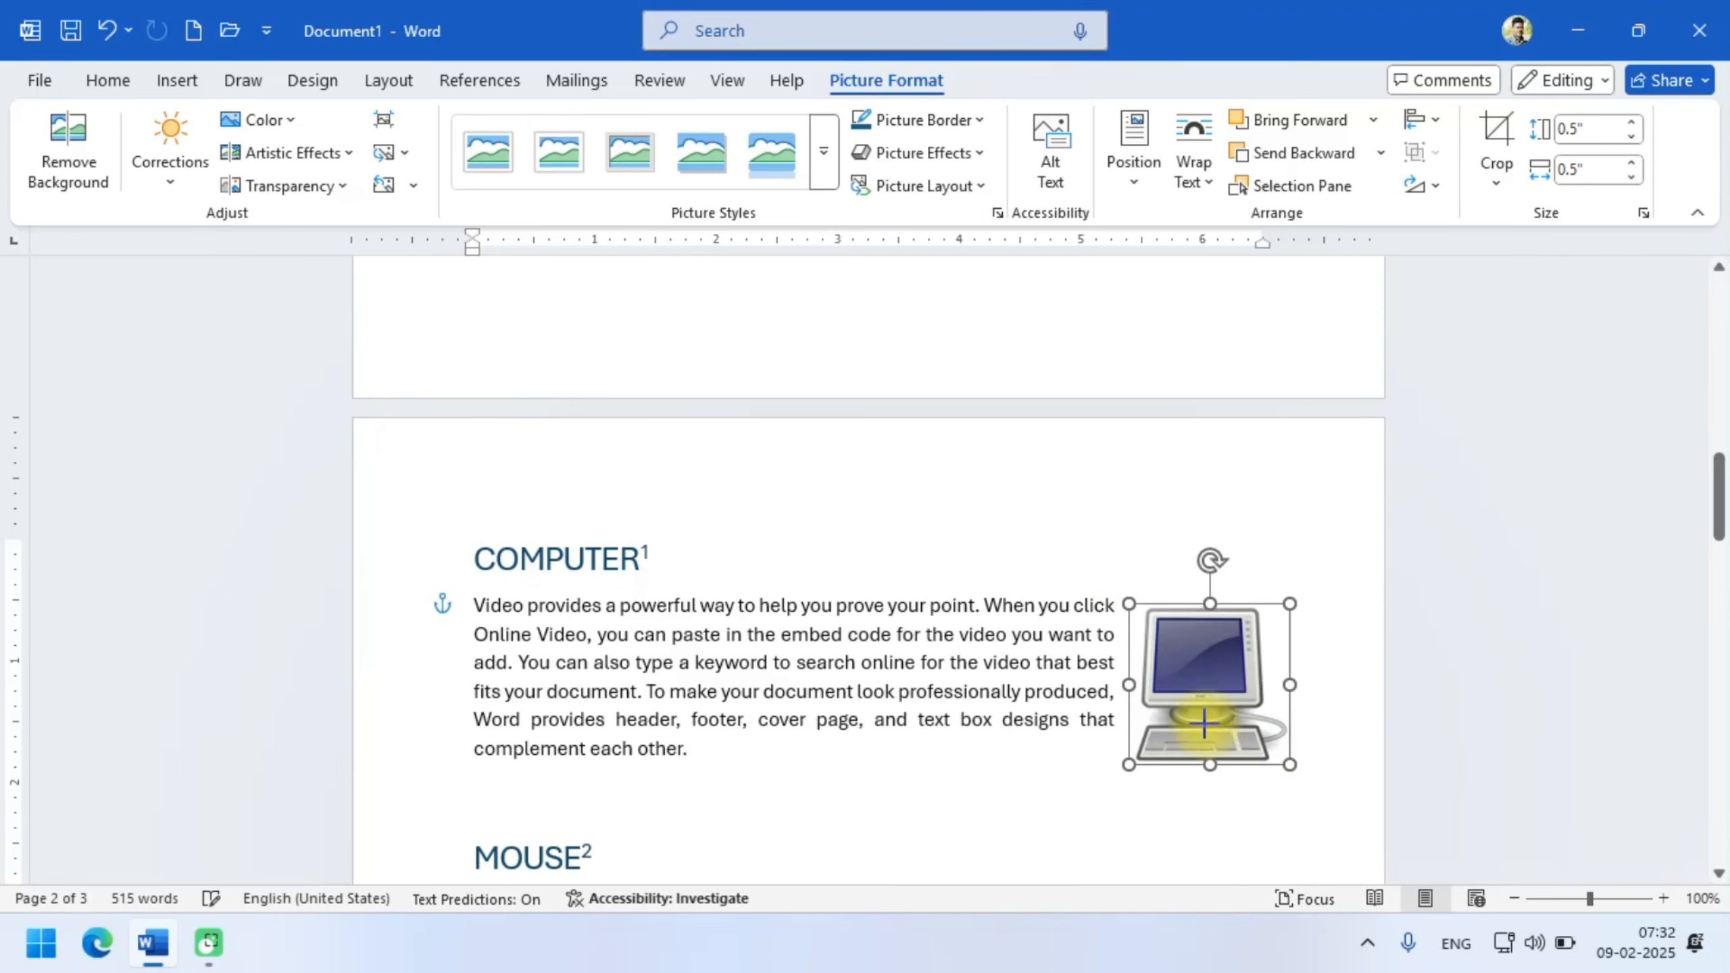
left_click_drag(1203, 724, 1135, 676)
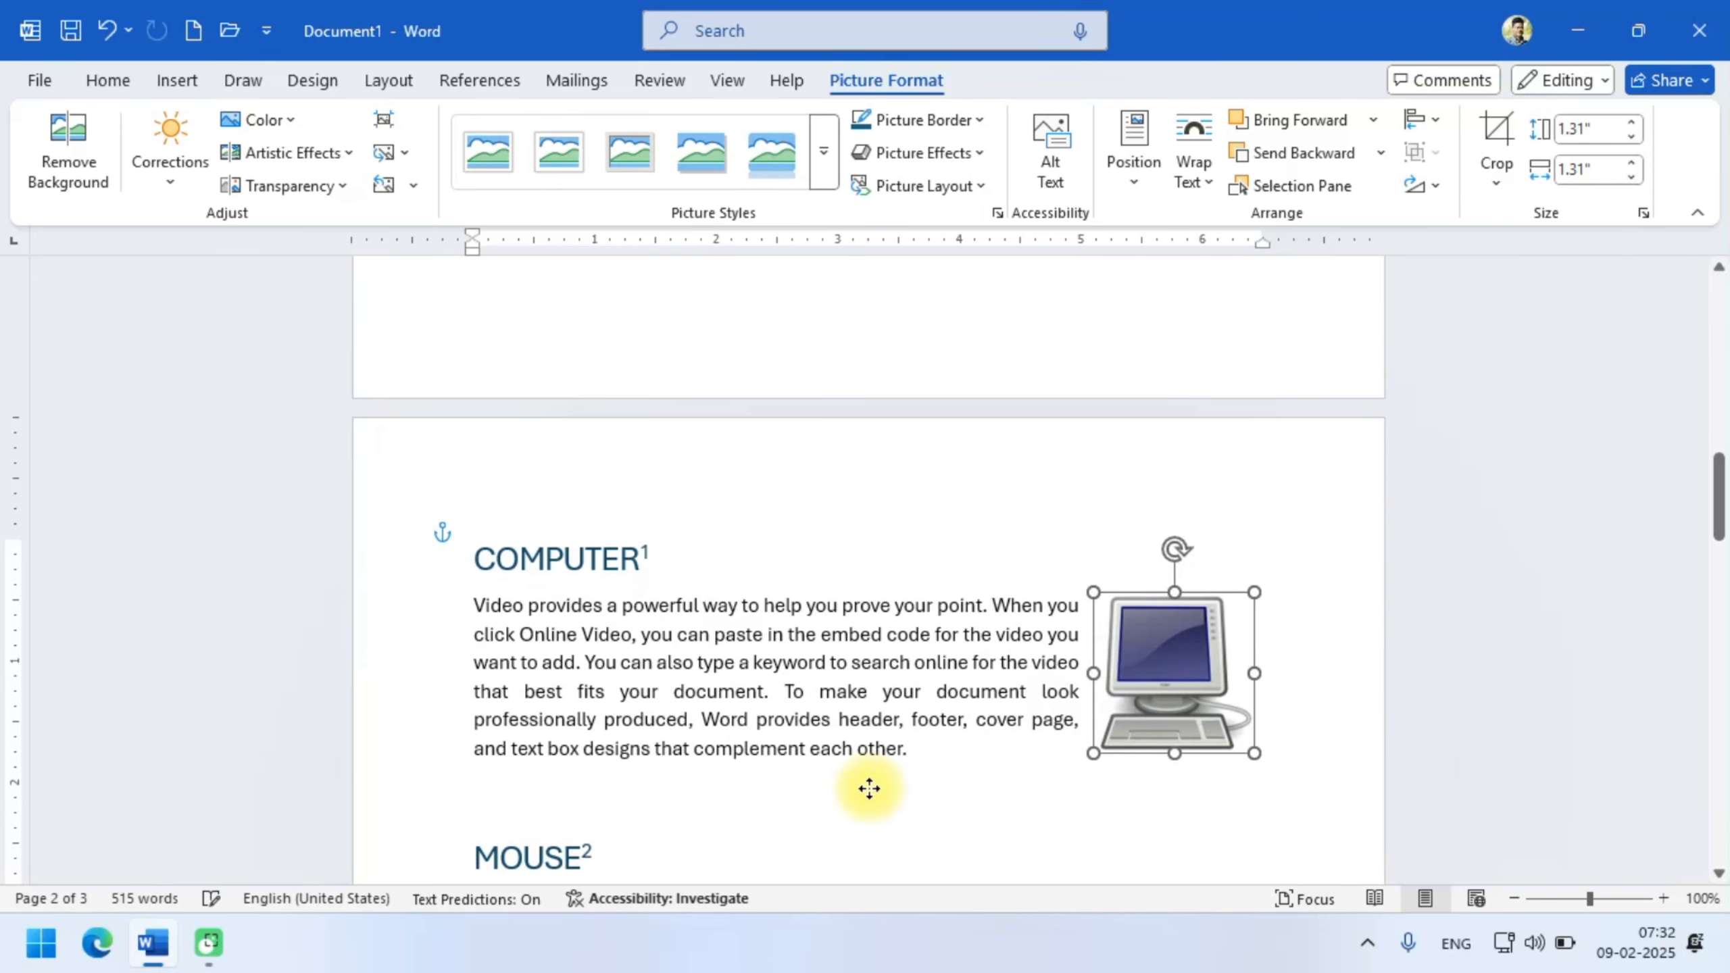
left_click(892, 796)
- Search online pictures for "MOUSE COMPUTER" with the insertion point at the start of the paragraph under the MOUSE heading
scroll(788, 792, "down", 5)
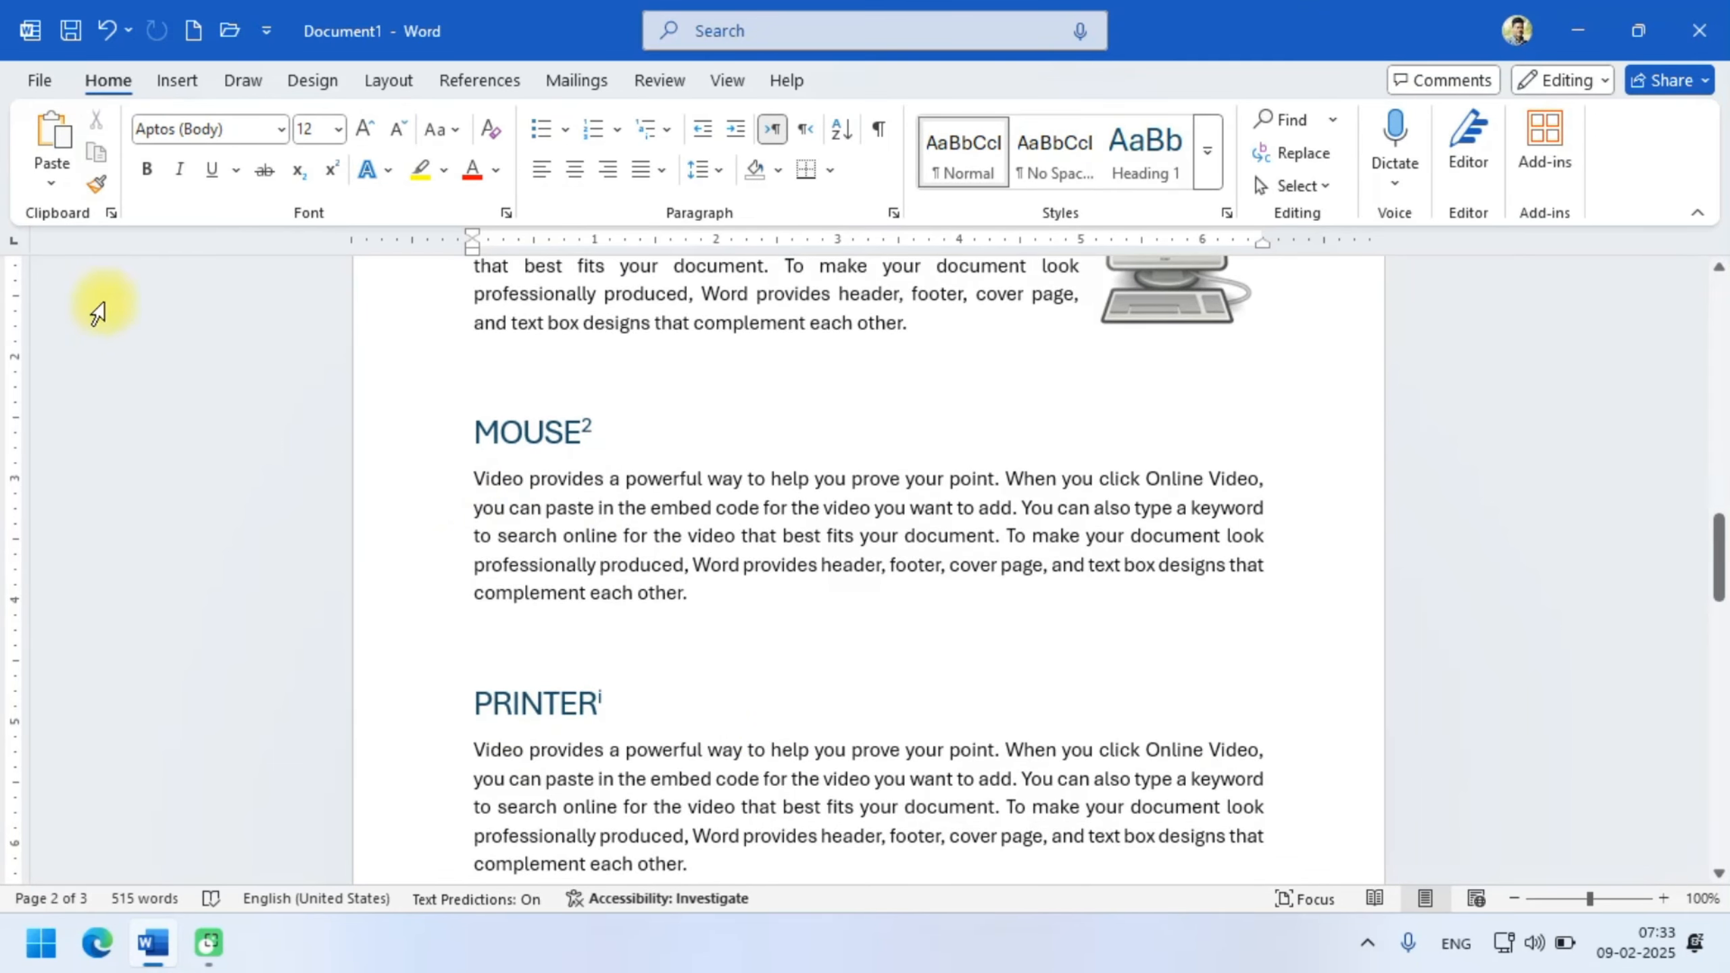
left_click(179, 76)
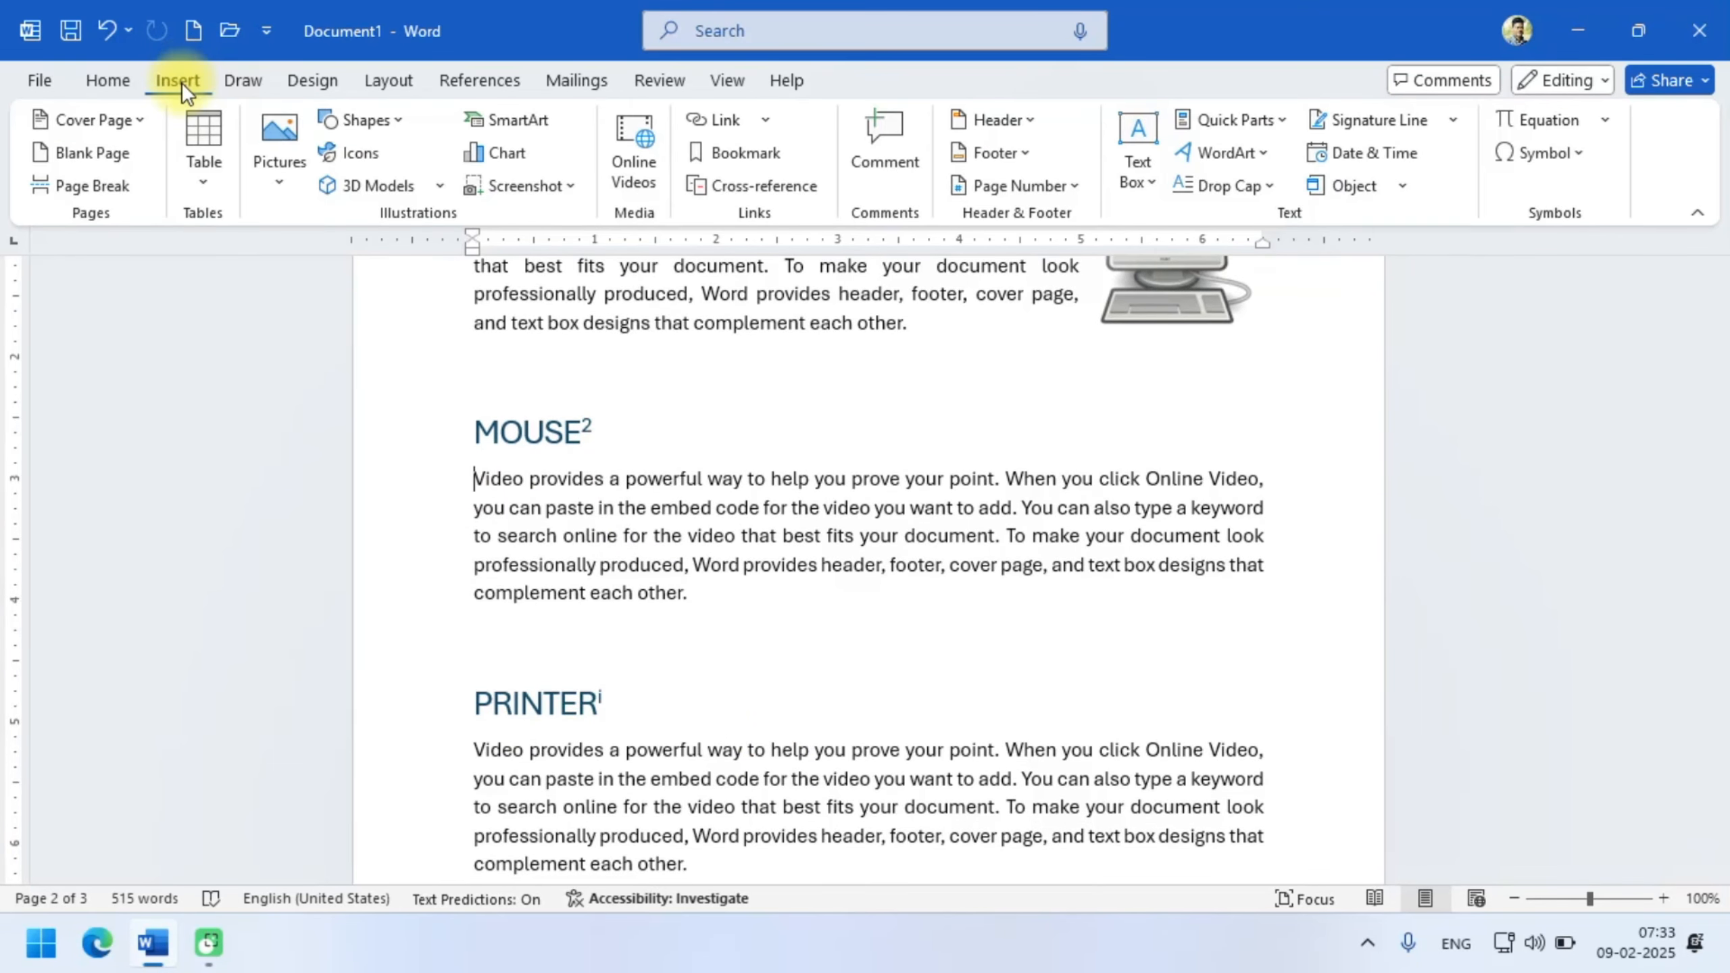
left_click(280, 176)
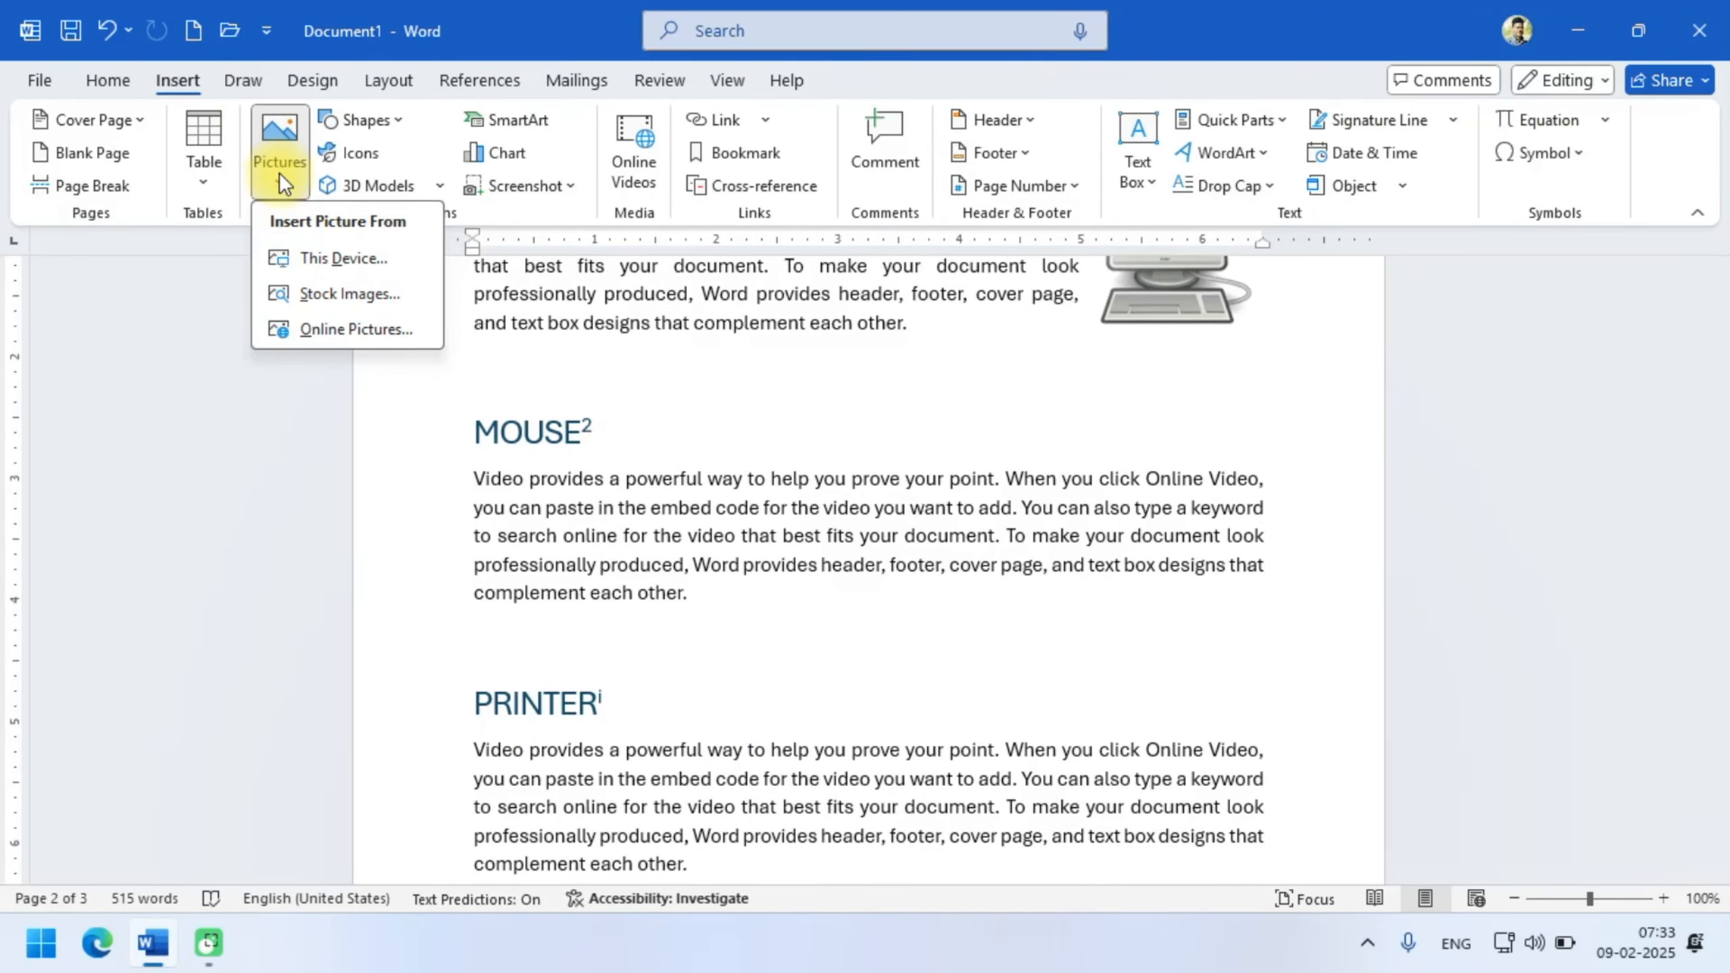
left_click(346, 328)
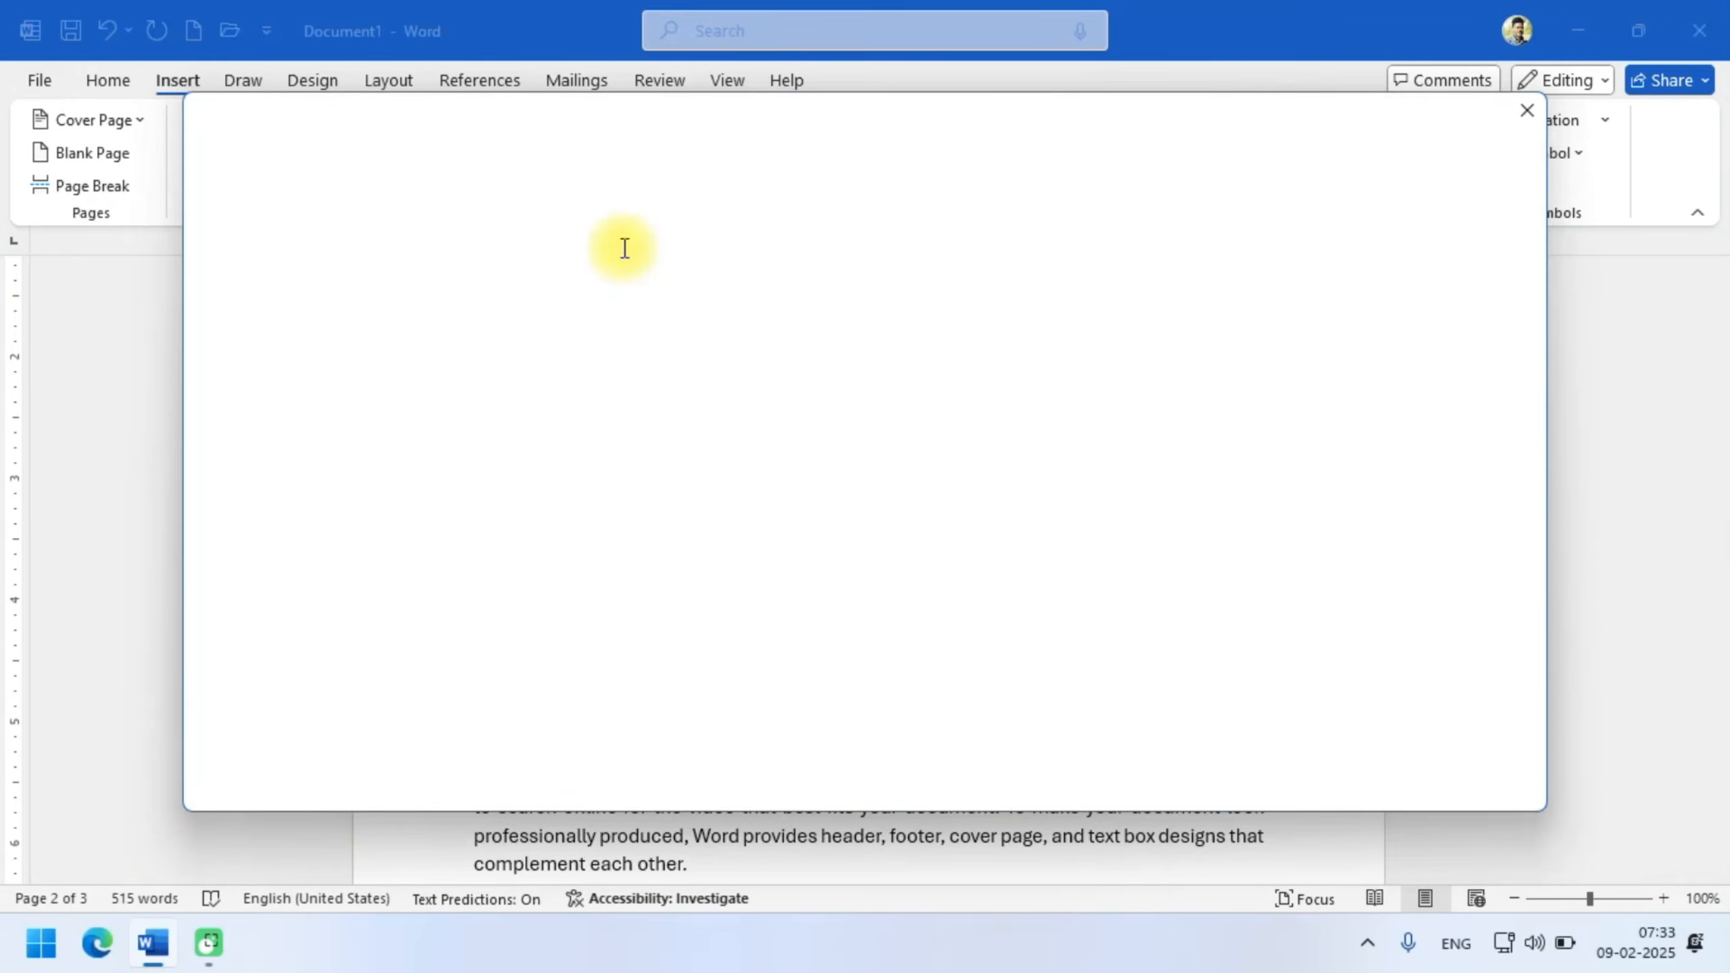
type("M")
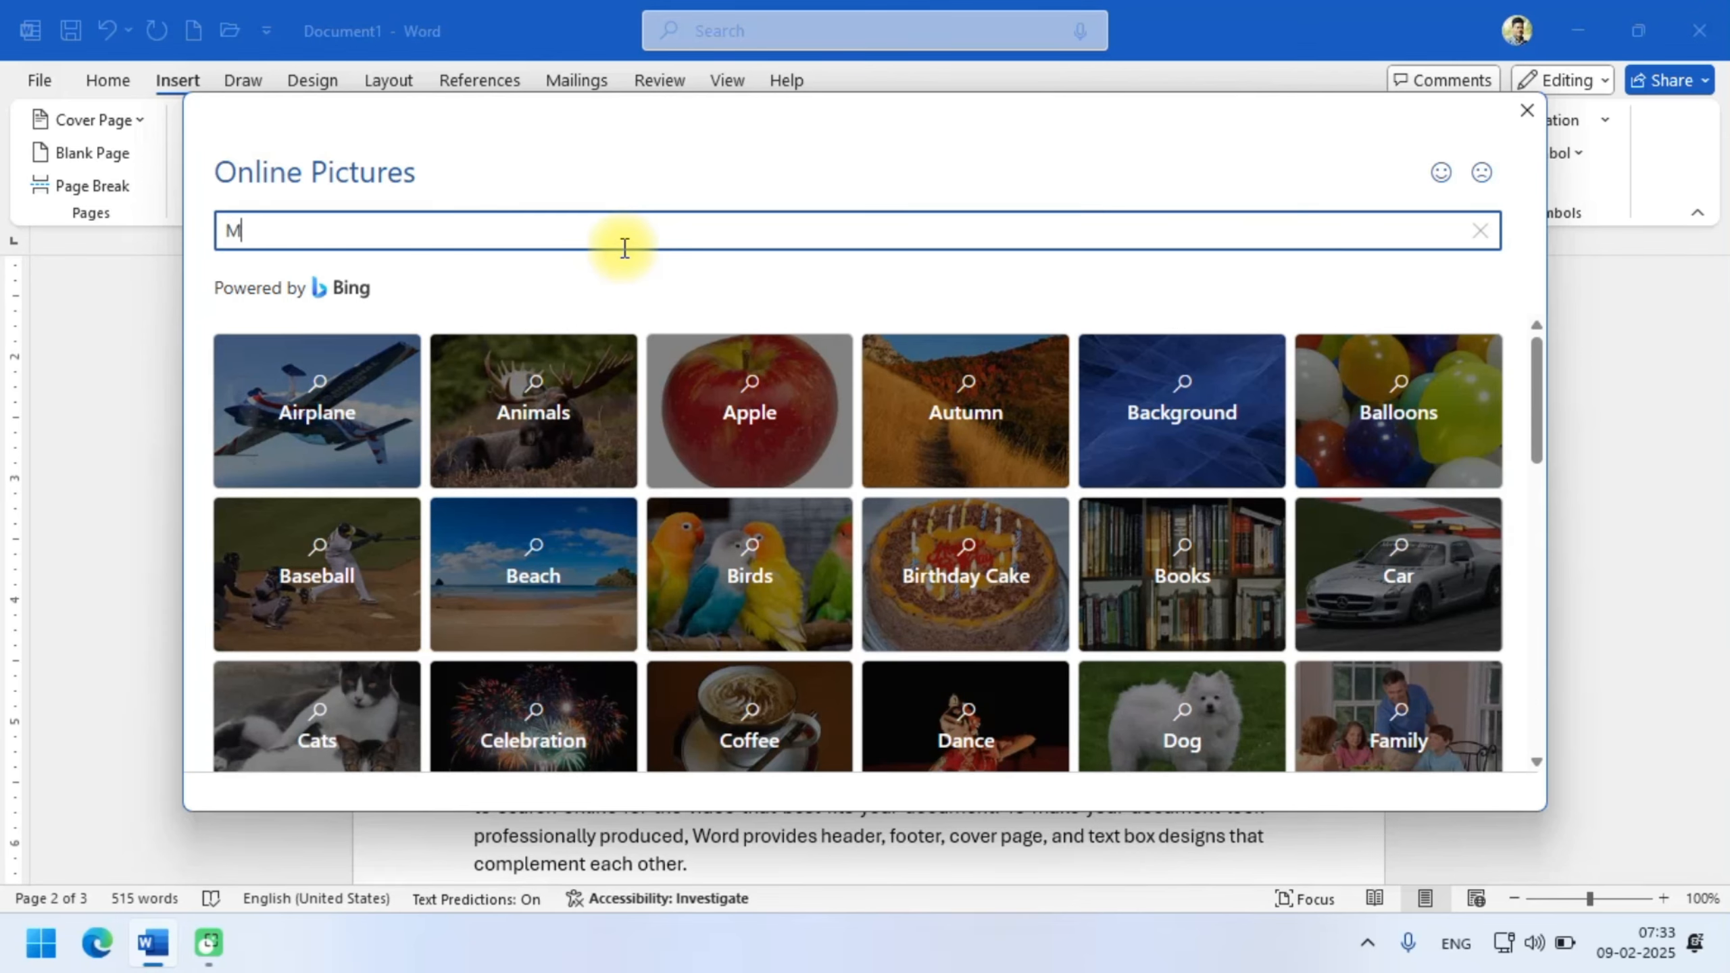
type("OUSE ")
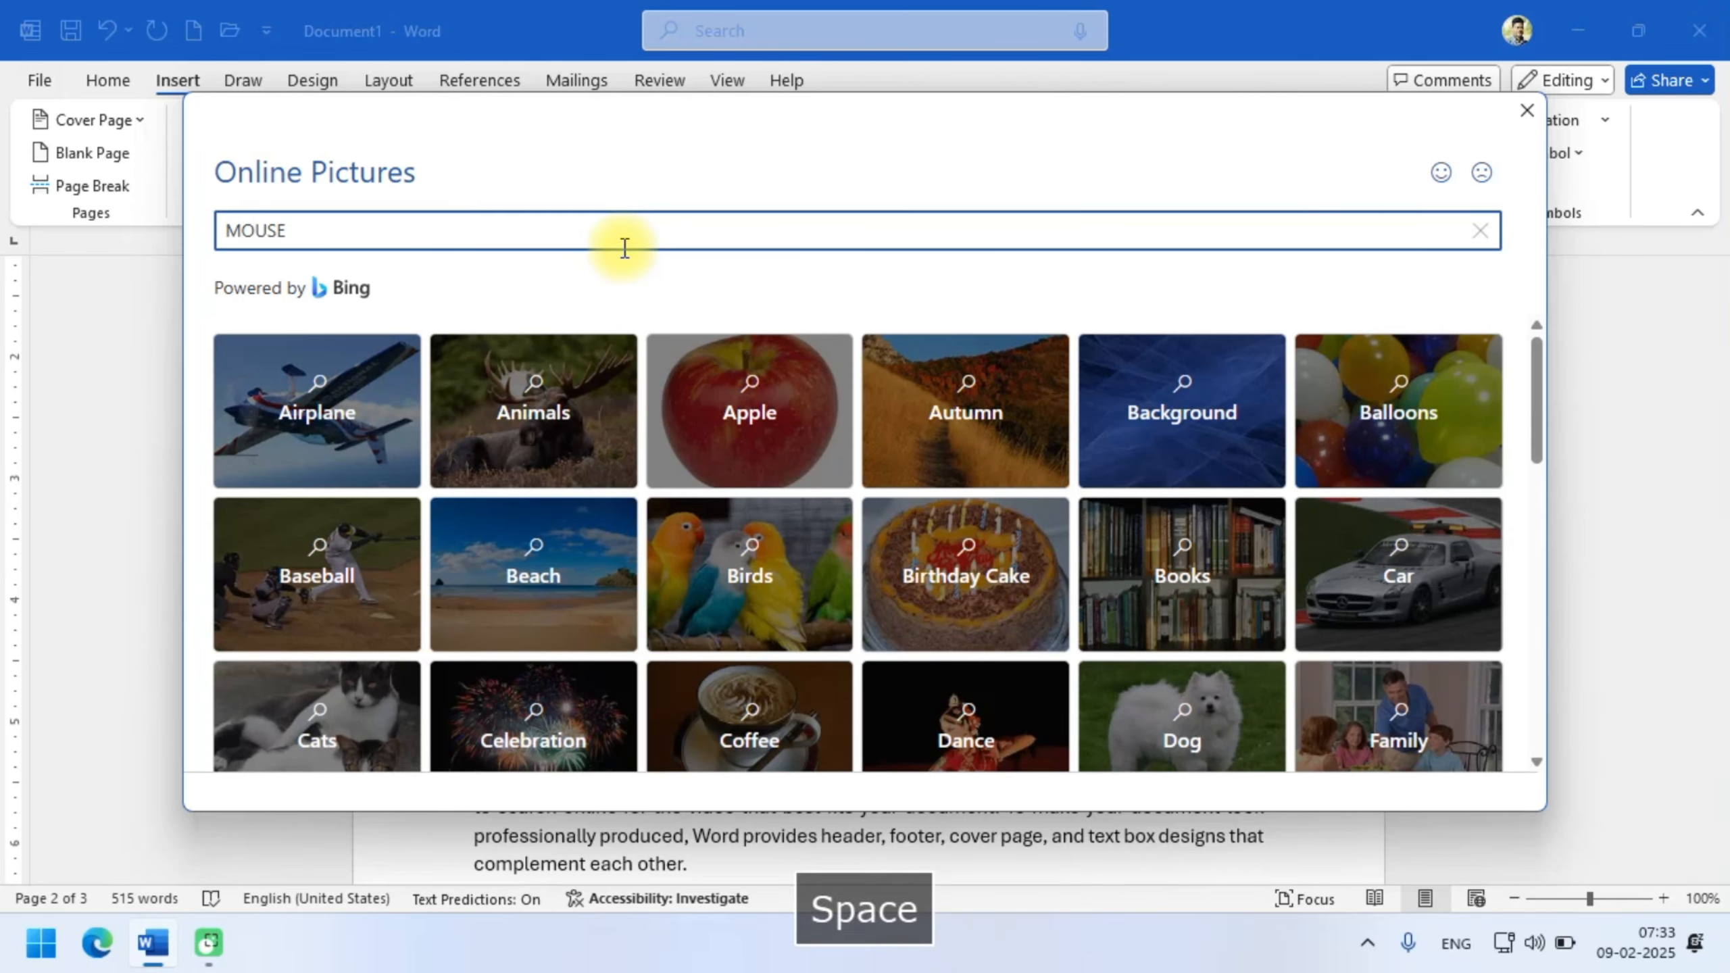
type("COMPUT")
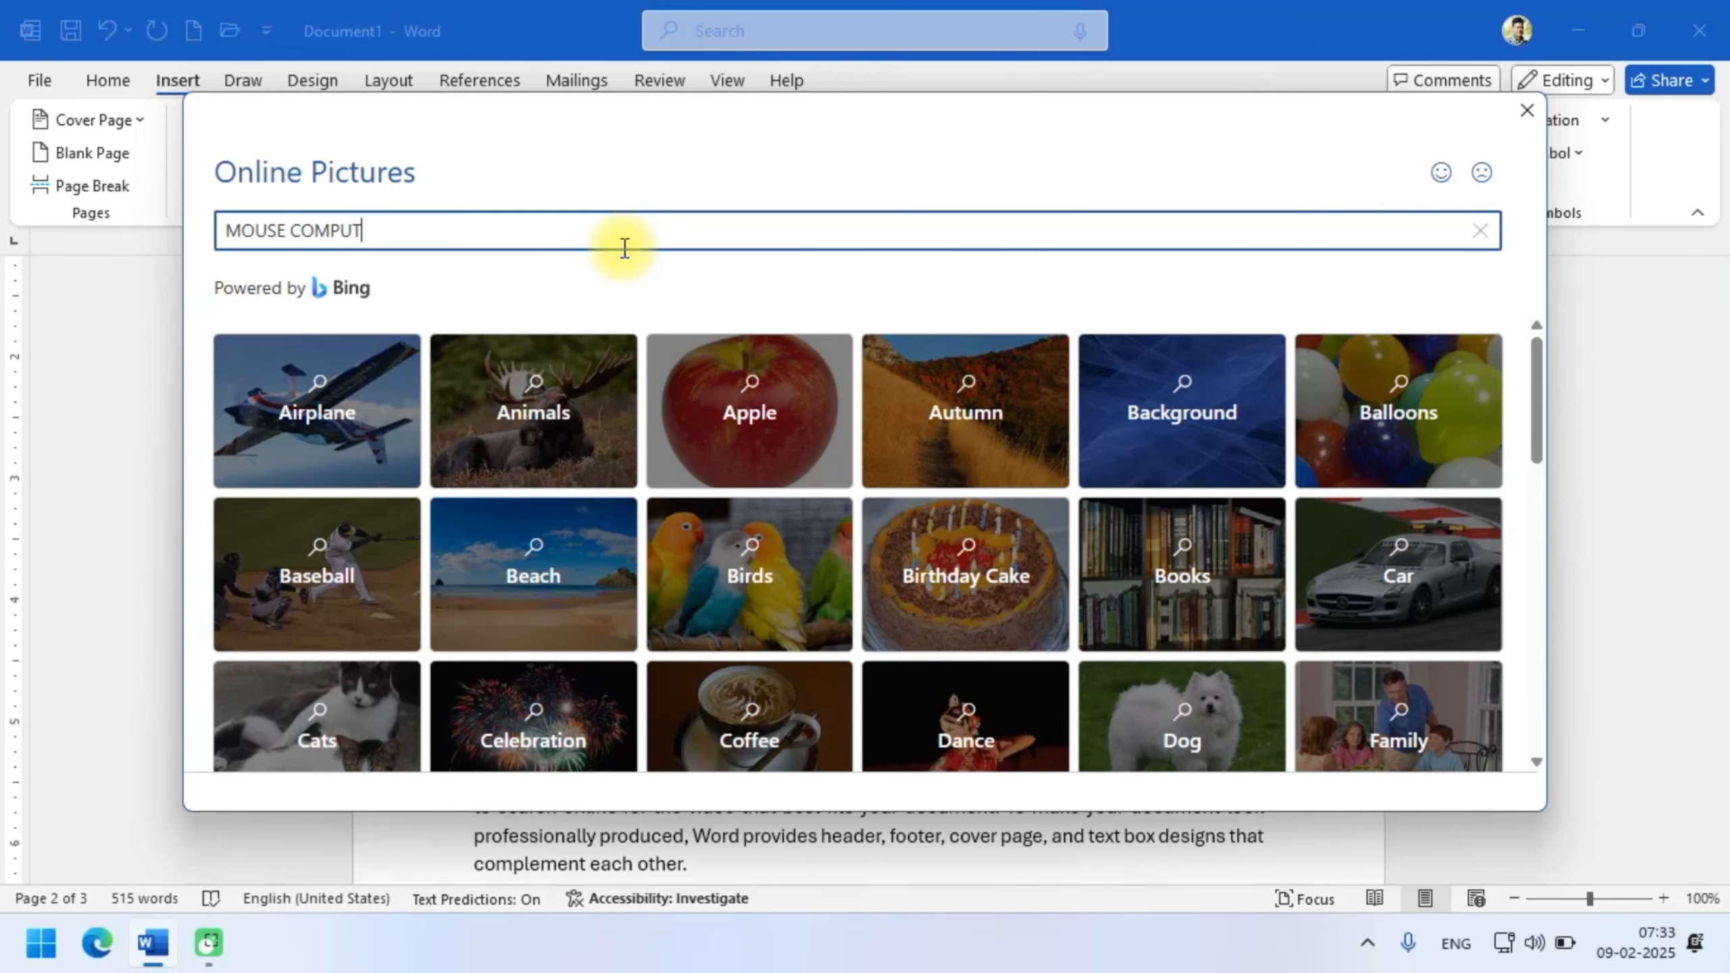
type("ER")
key("Return")
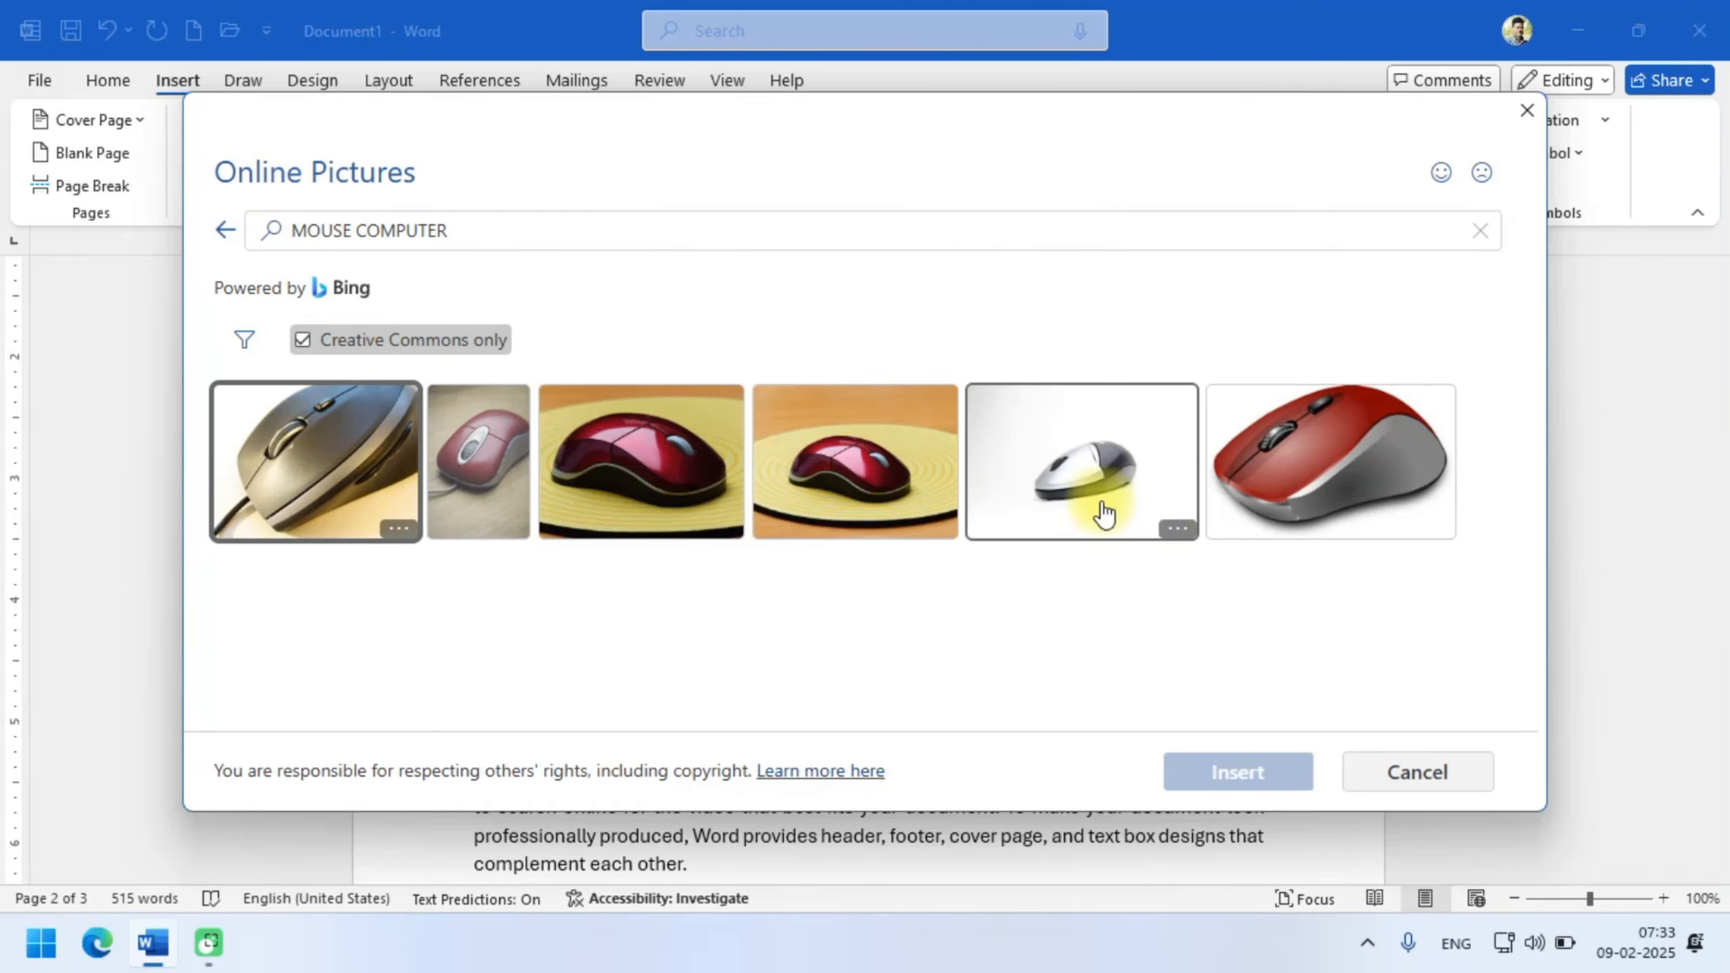
- Insert the close-up photo of the red mouse on a yellow pad, reduced to about 4.17" wide, with Square text wrapping
left_click(626, 463)
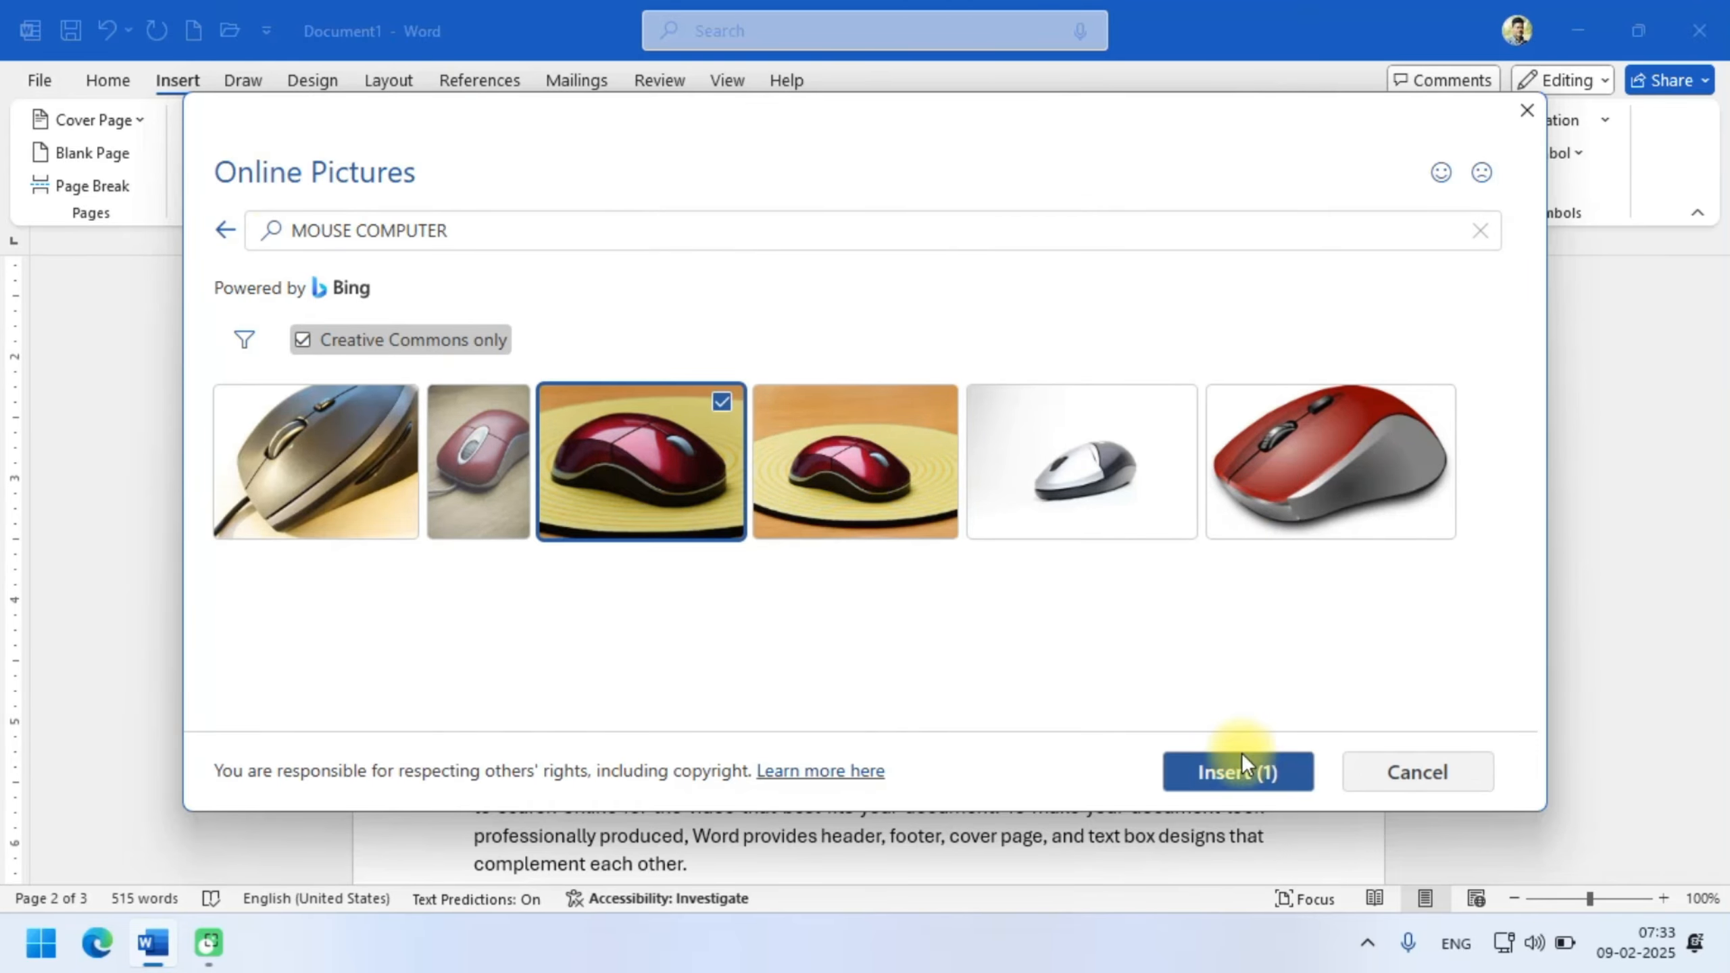
left_click(1239, 770)
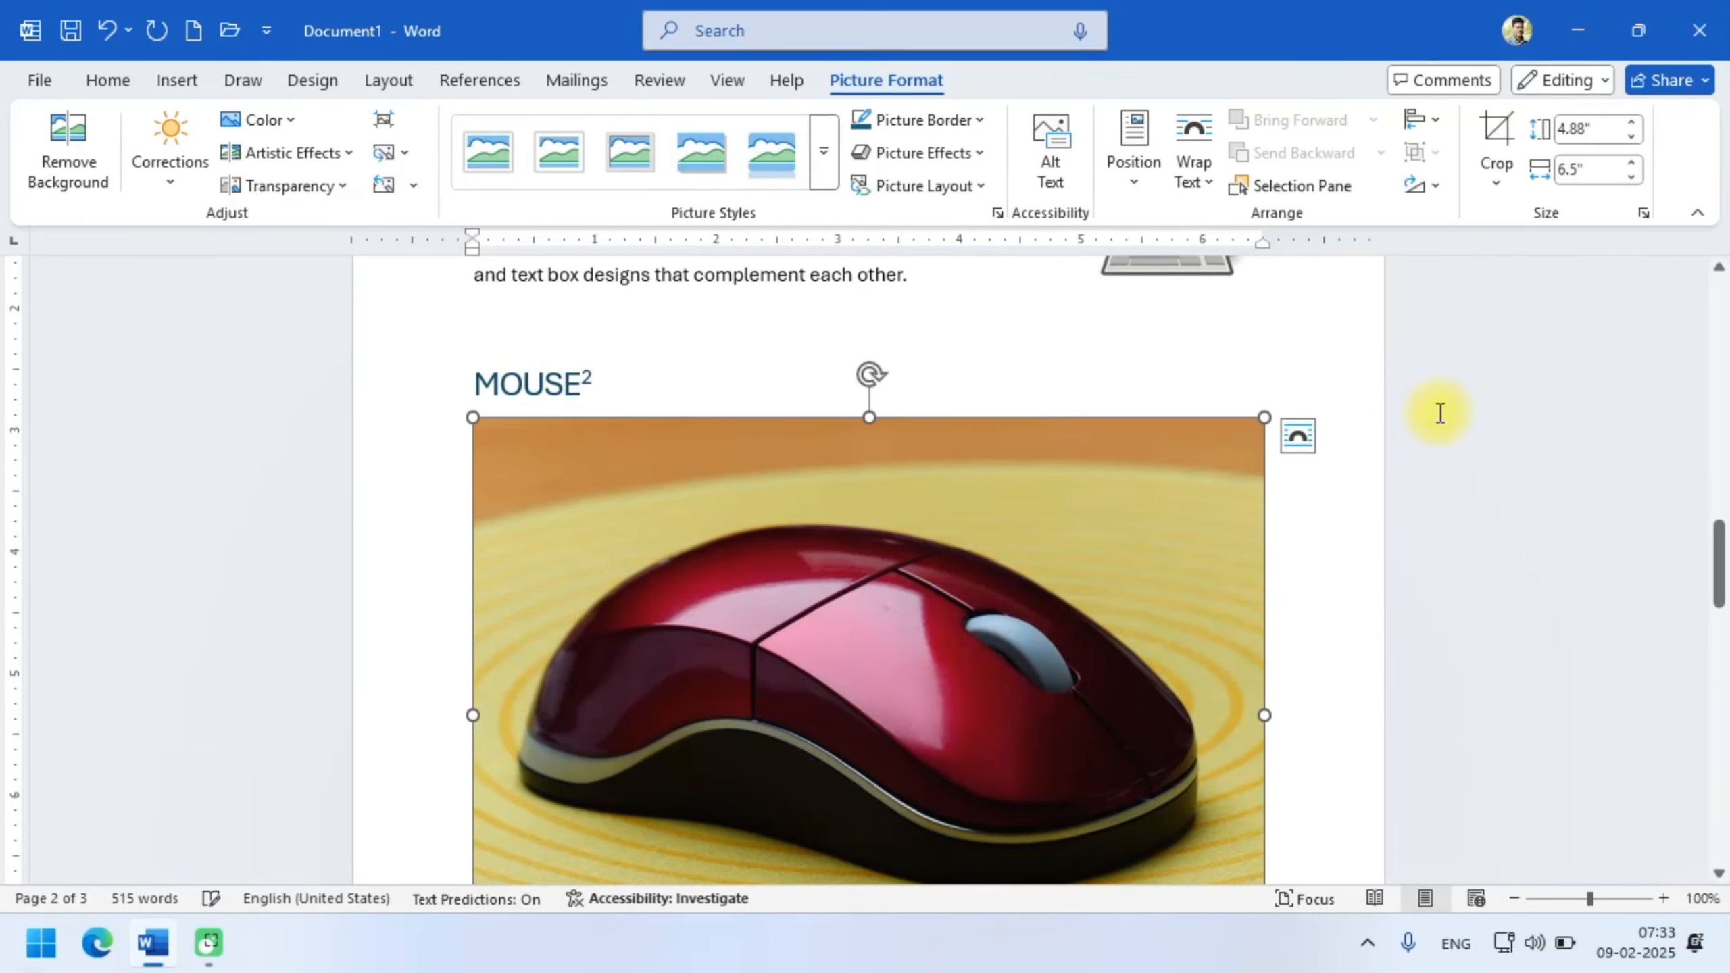
left_click_drag(1263, 416, 885, 630)
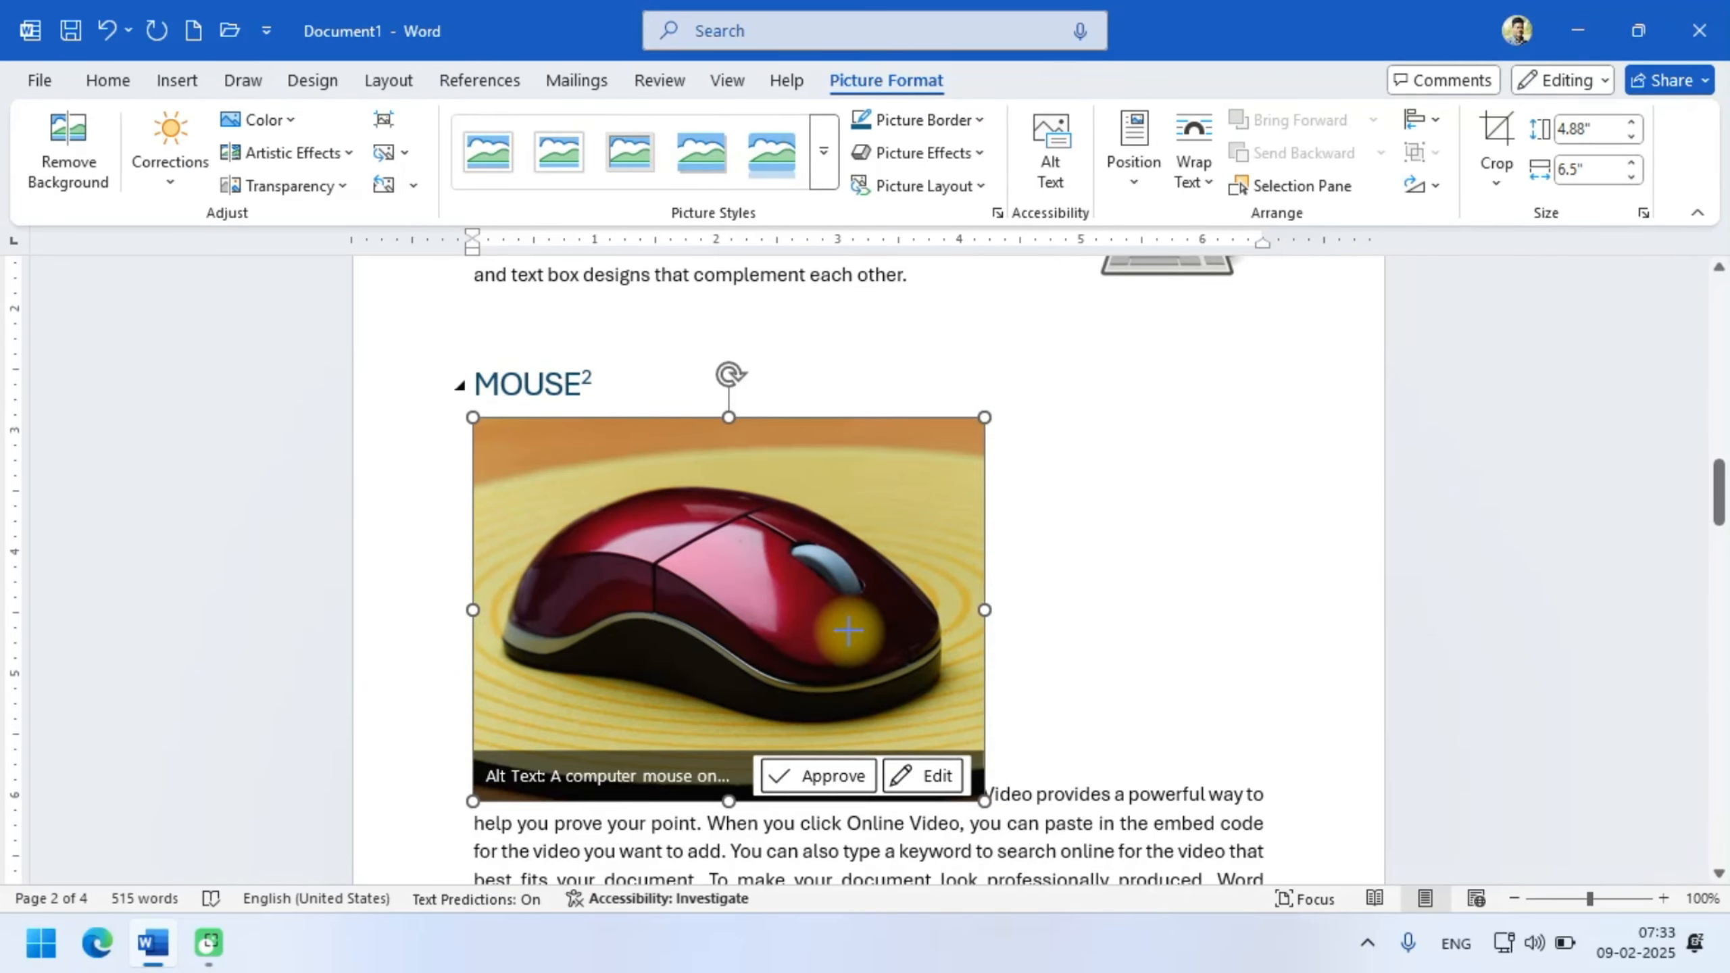
left_click(1190, 156)
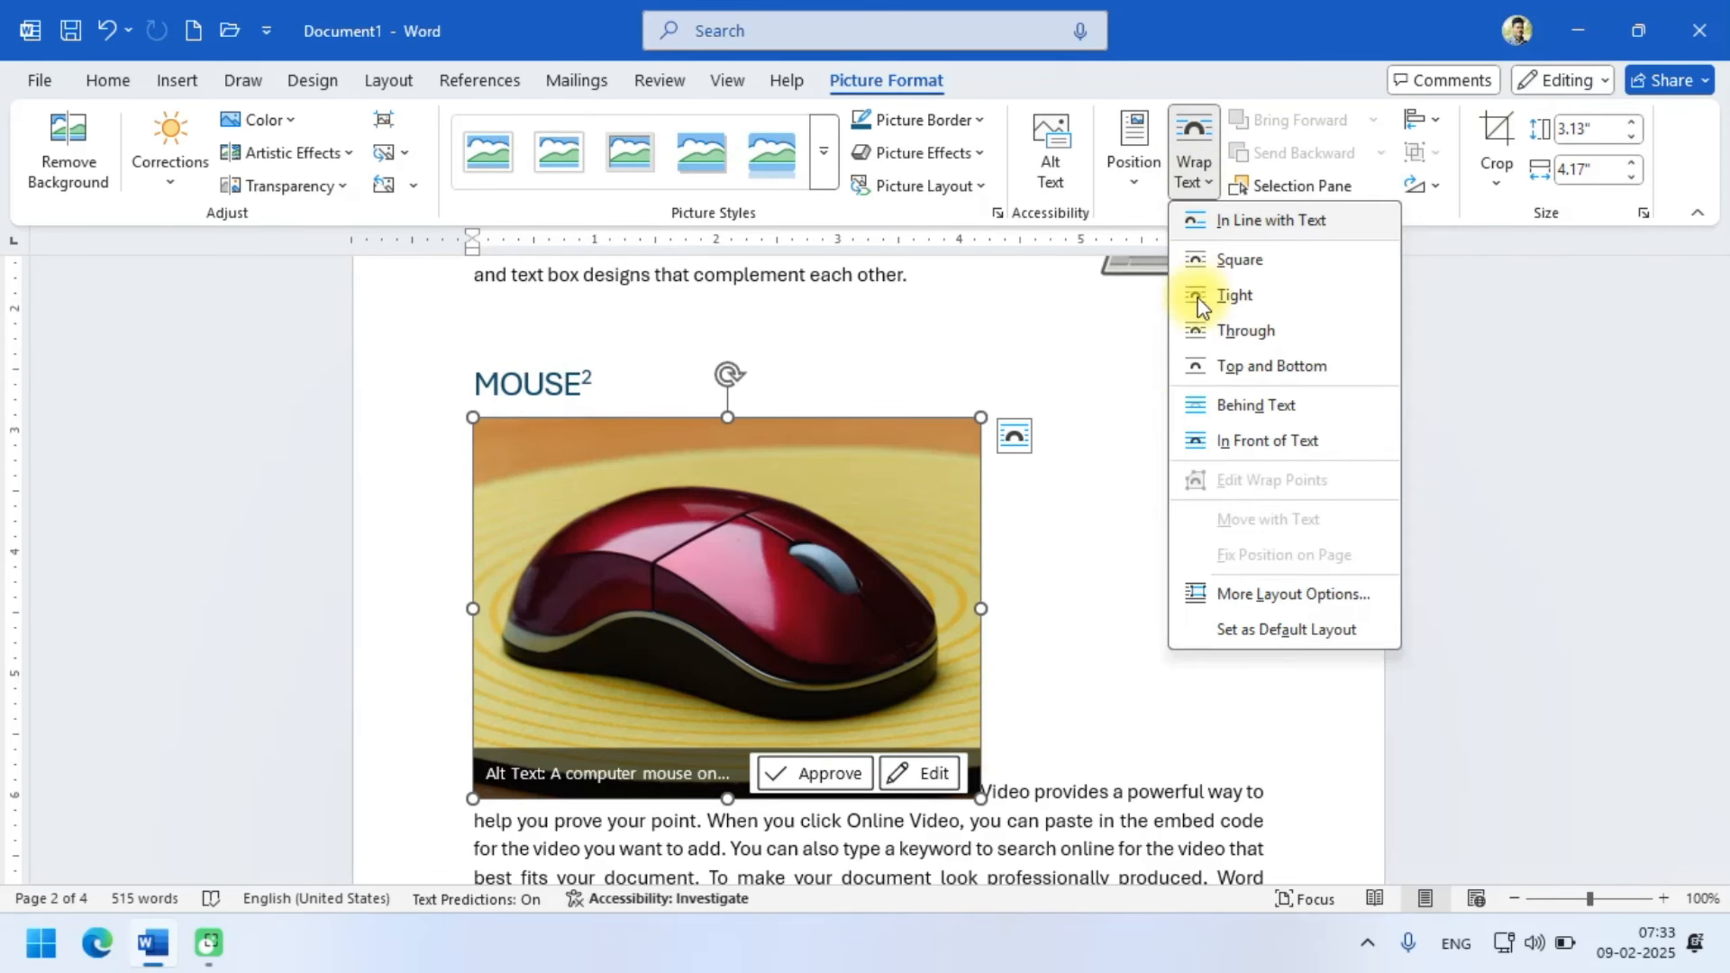
left_click(1237, 259)
- Shrink the mouse picture to about 1.26" by 1.68" and place it at the left of the MOUSE paragraph
left_click_drag(824, 504, 755, 590)
left_click_drag(719, 688, 703, 519)
left_click_drag(734, 417, 665, 473)
left_click_drag(624, 560, 639, 508)
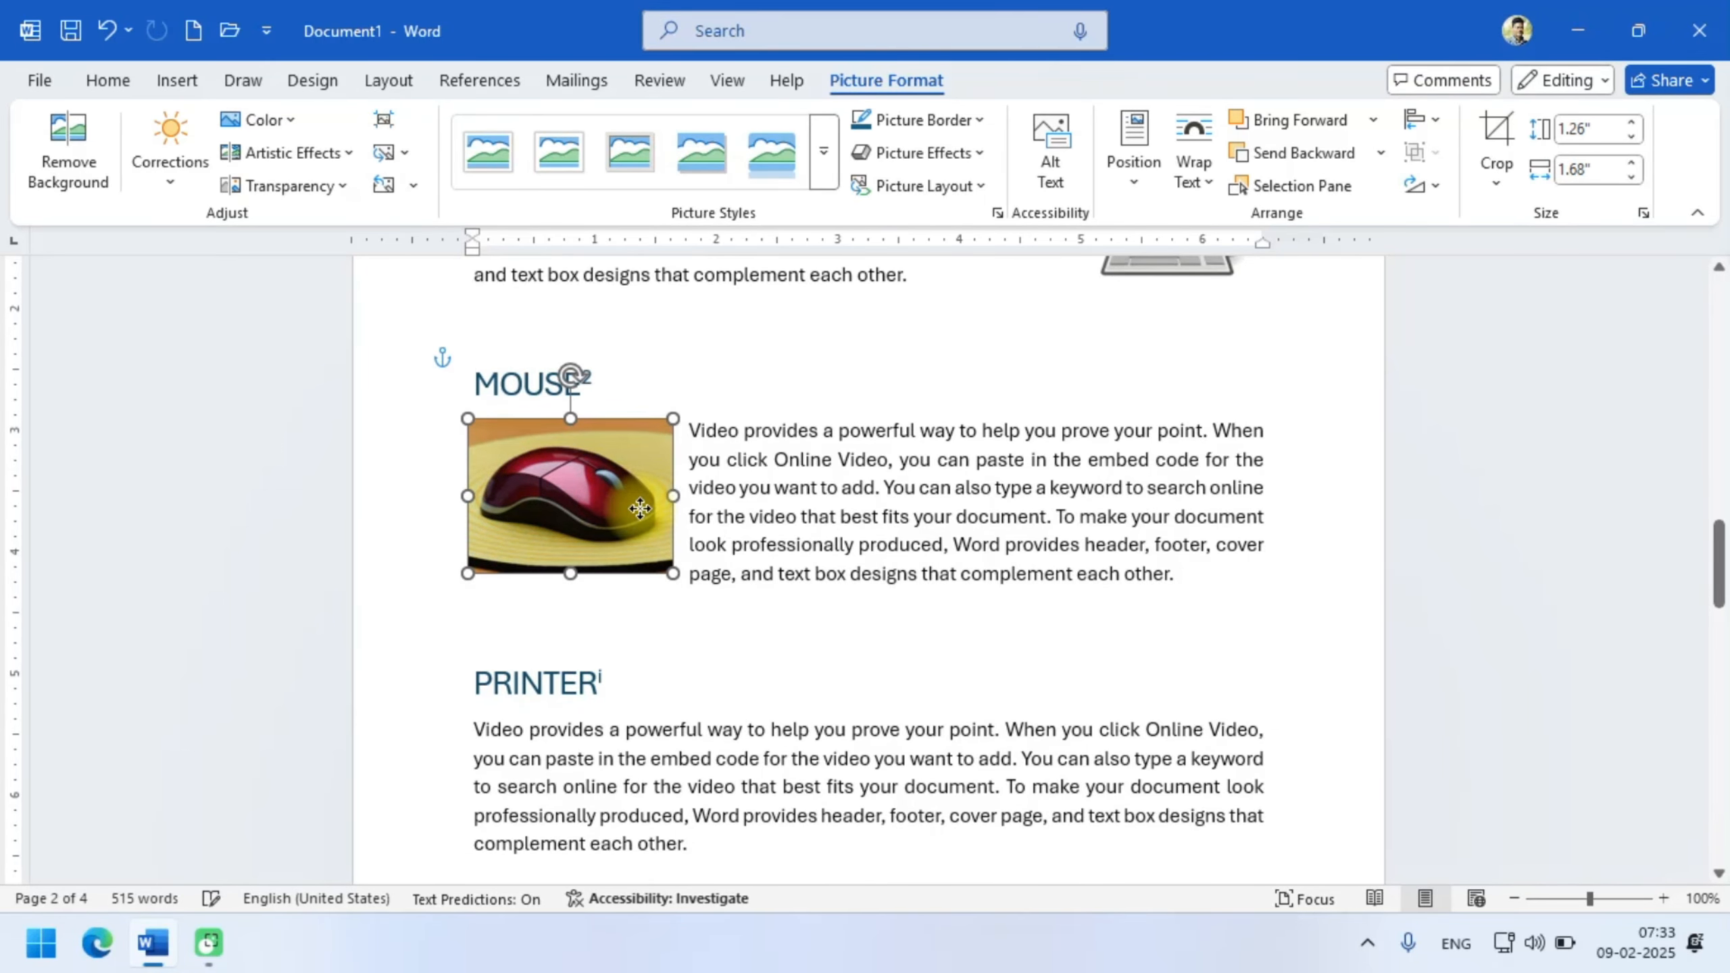
left_click(988, 688)
- Search online pictures for "PRINTER" with the insertion point at the end of the PRINTER heading
scroll(988, 685, "up", 3)
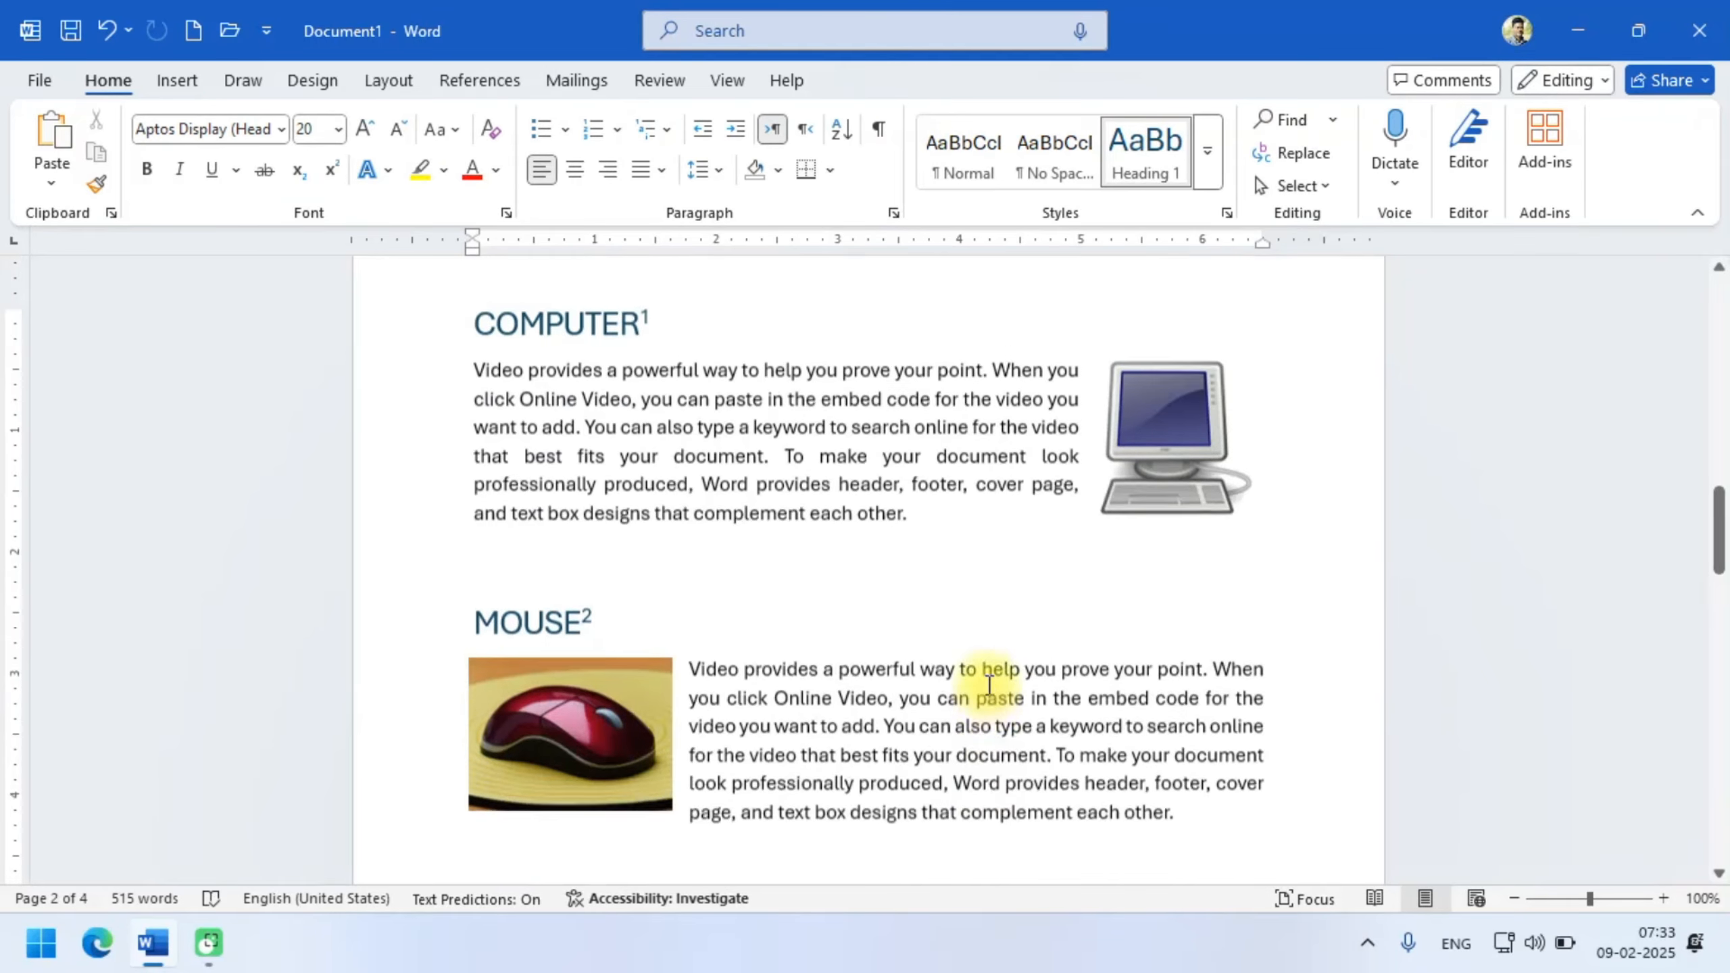
scroll(988, 684, "down", 5)
scroll(988, 684, "up", 3)
scroll(988, 668, "down", 3)
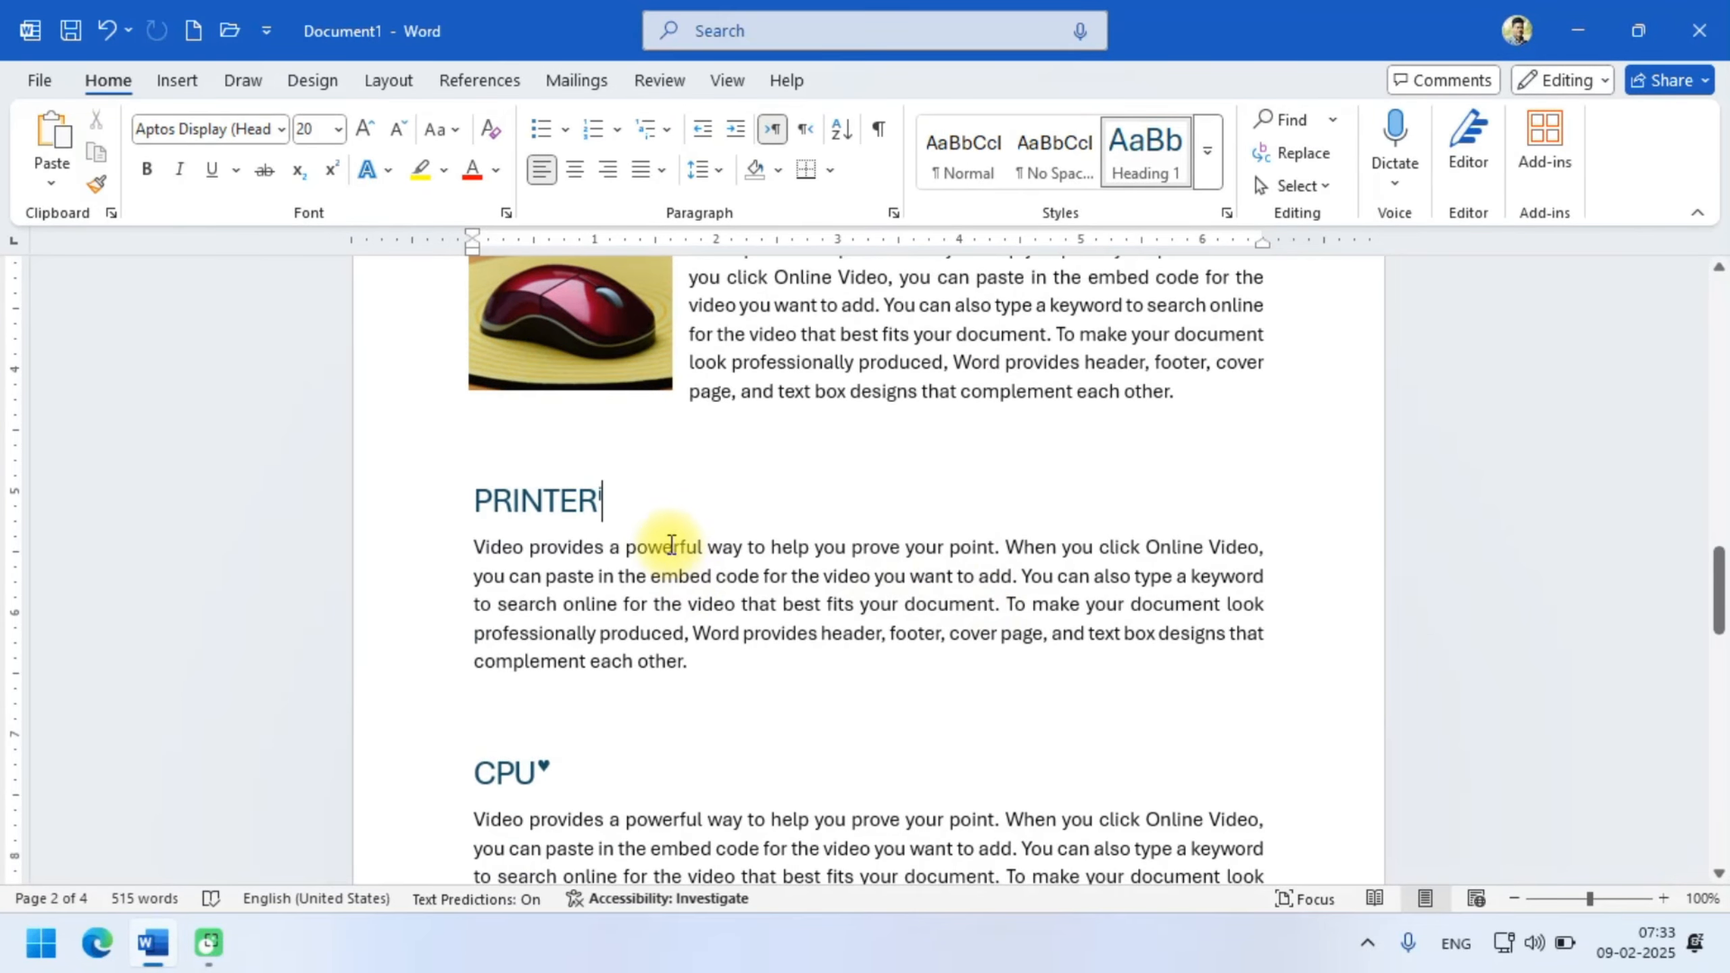
left_click(182, 84)
left_click(272, 176)
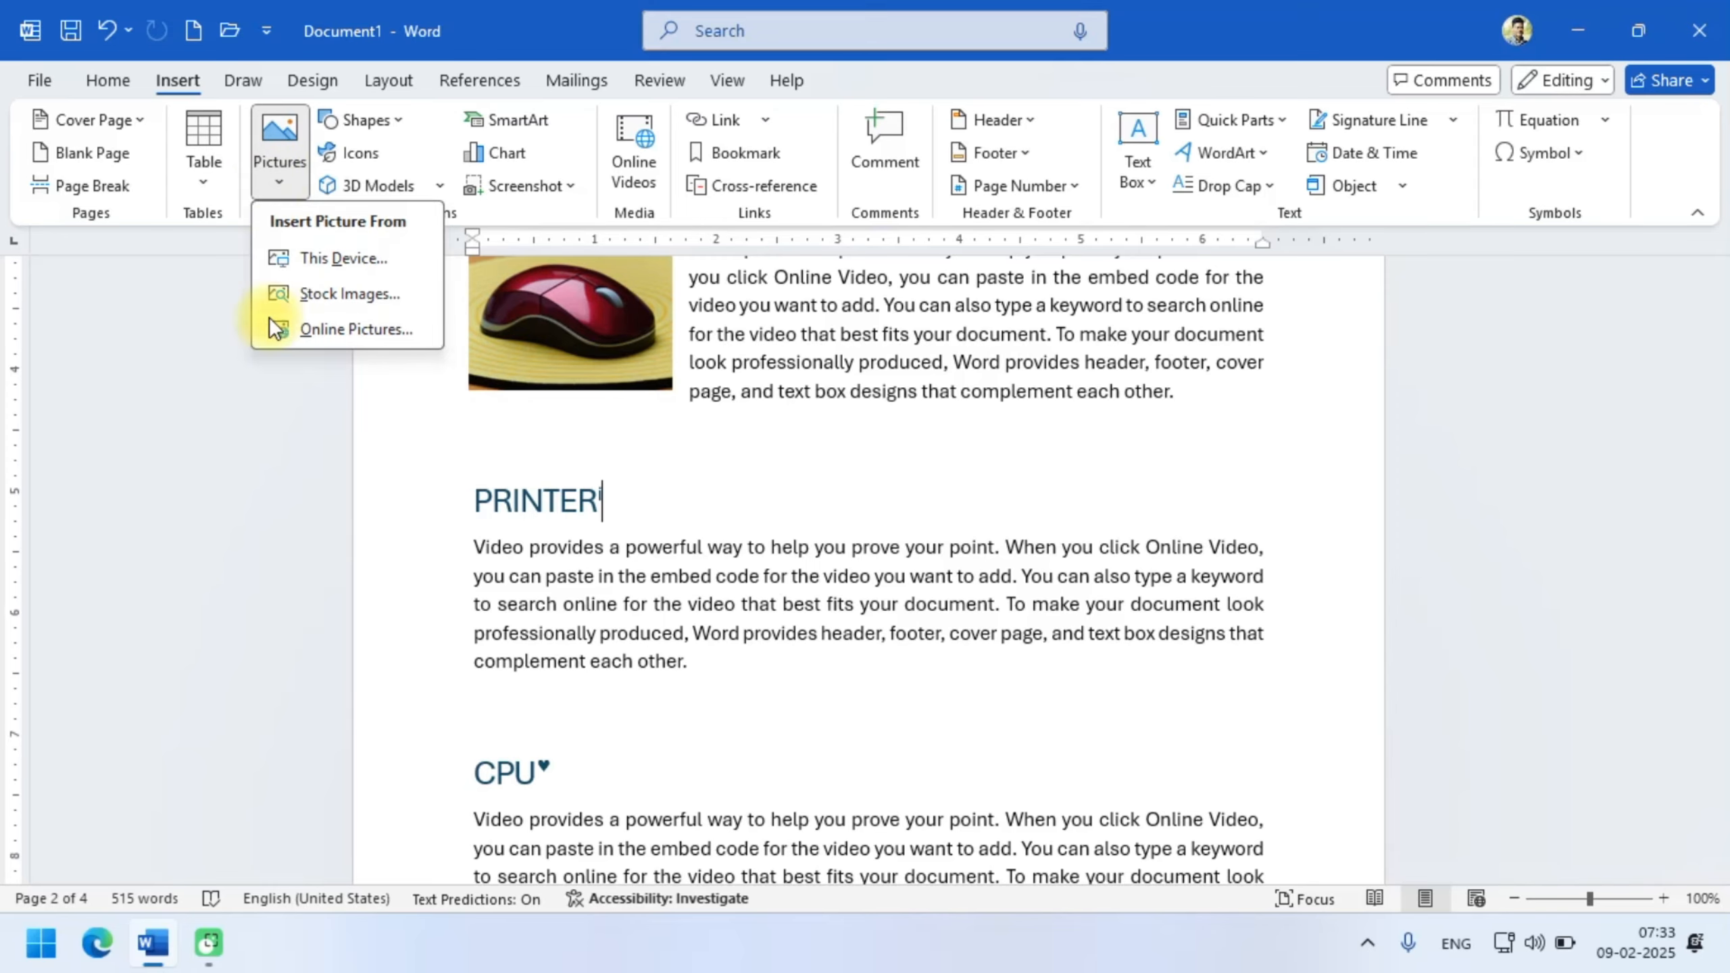
left_click(343, 332)
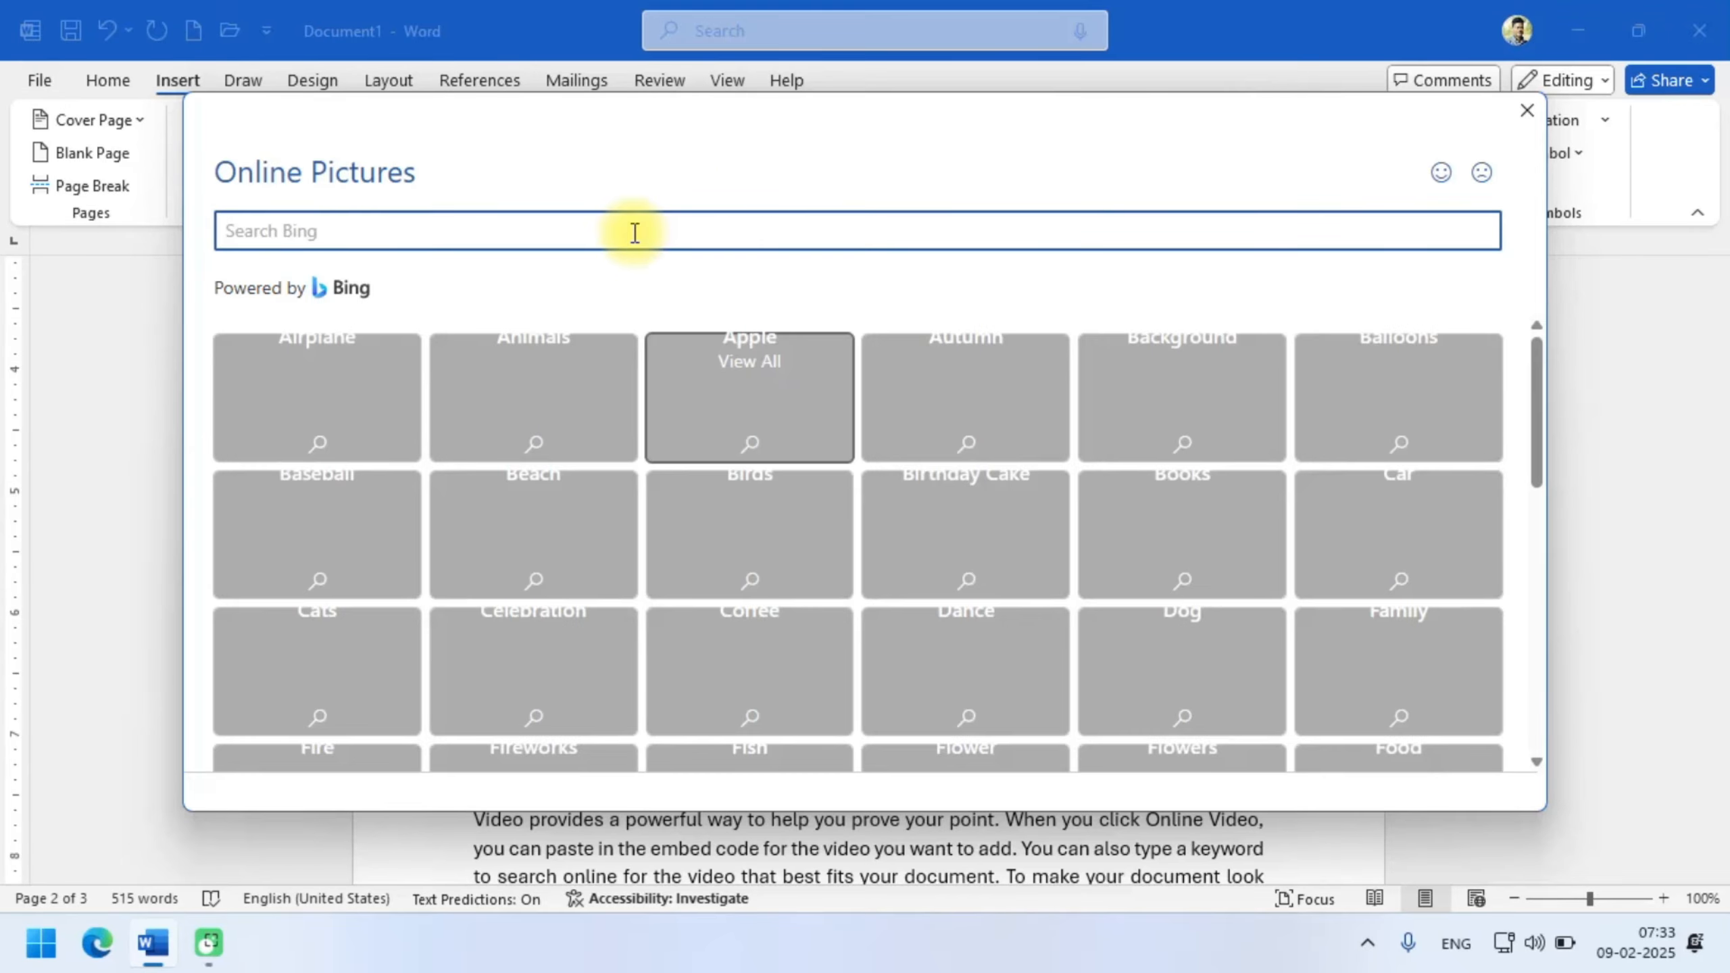
type("PRINTER")
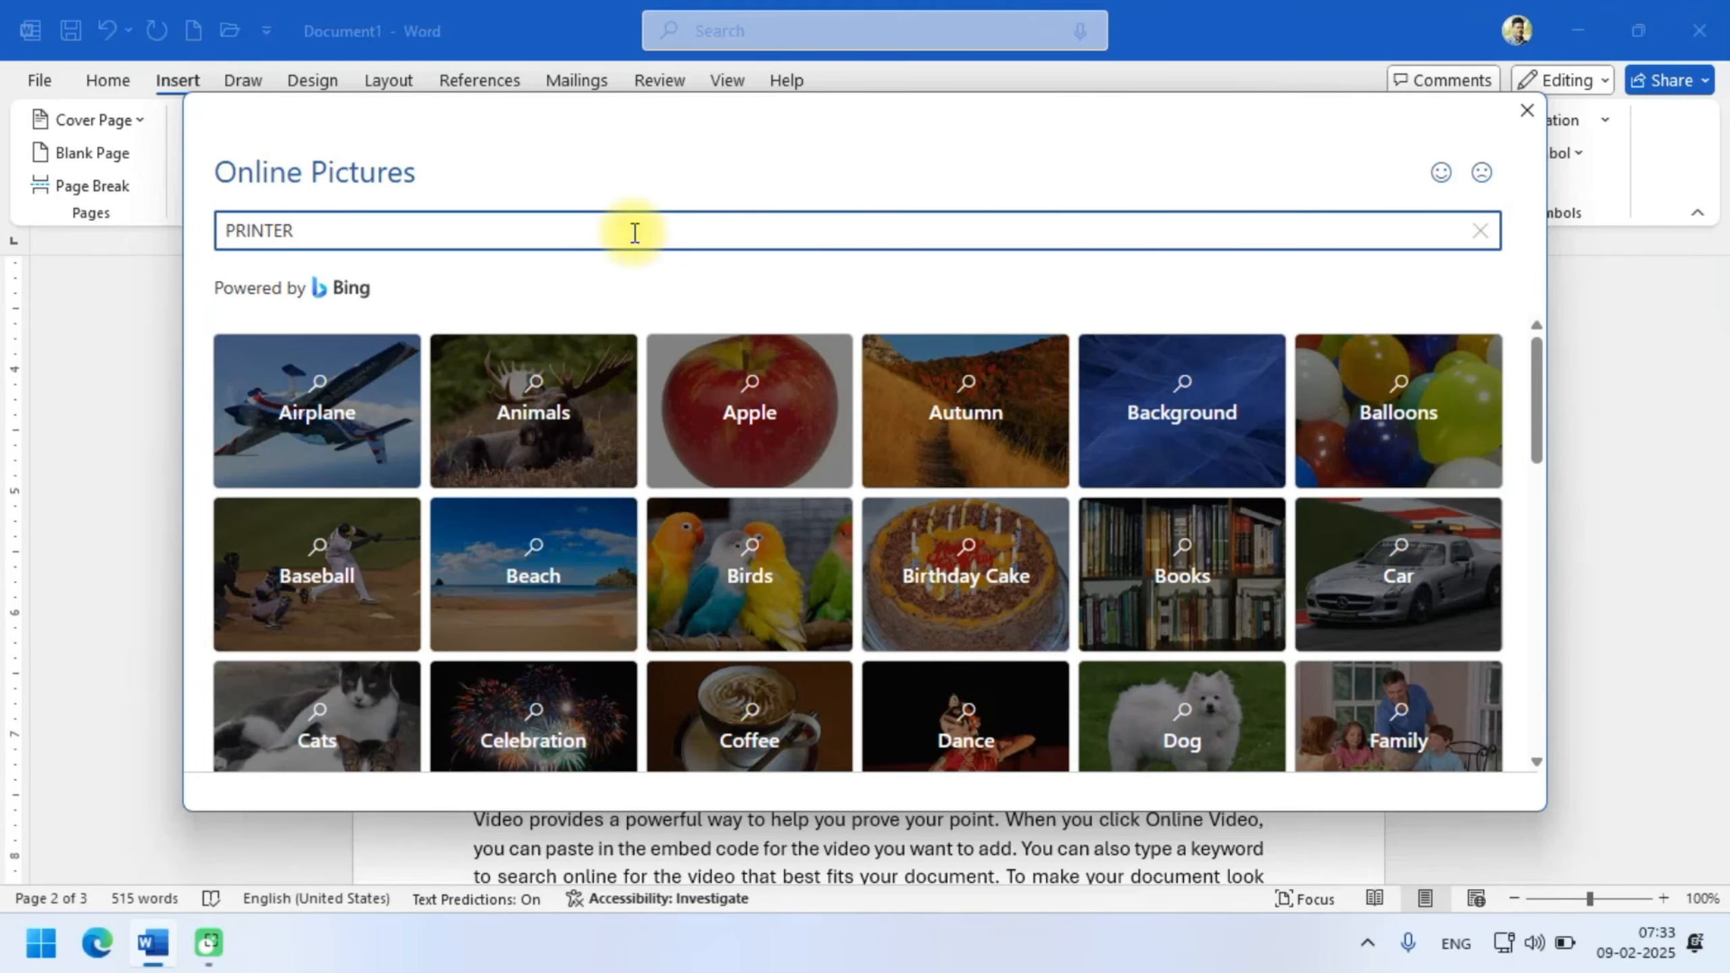
key("Return")
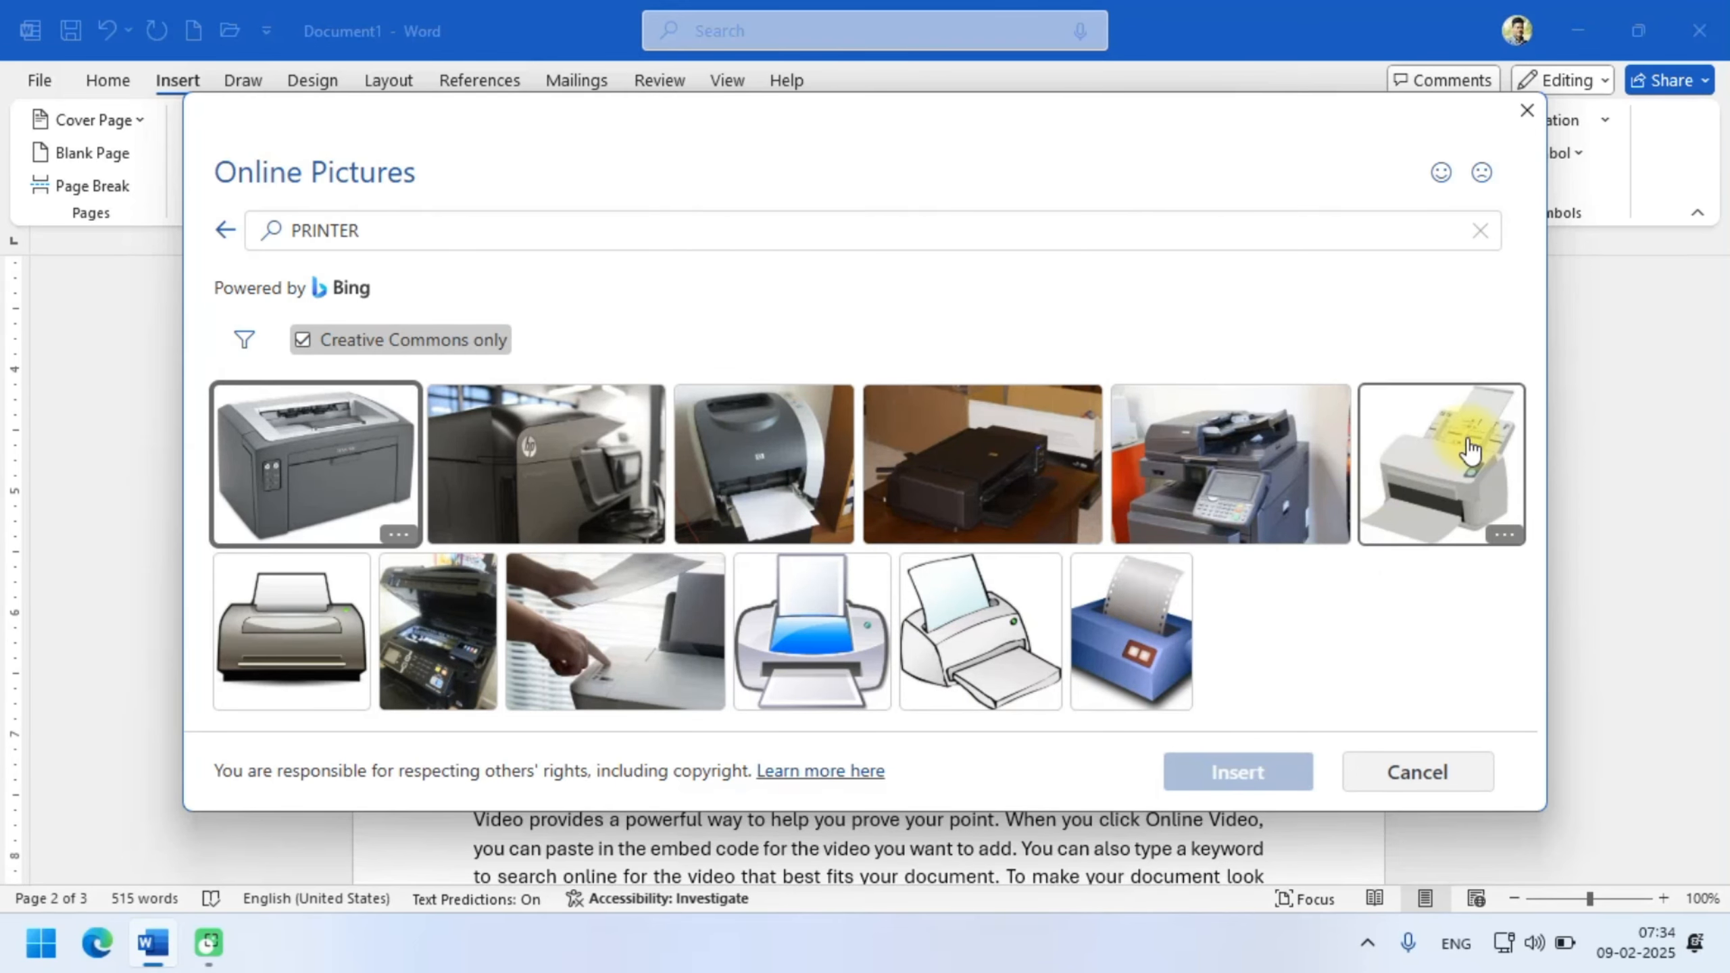
- Insert the picture of the dark grey Lexmark laser printer and set its text wrapping to Square
left_click(307, 488)
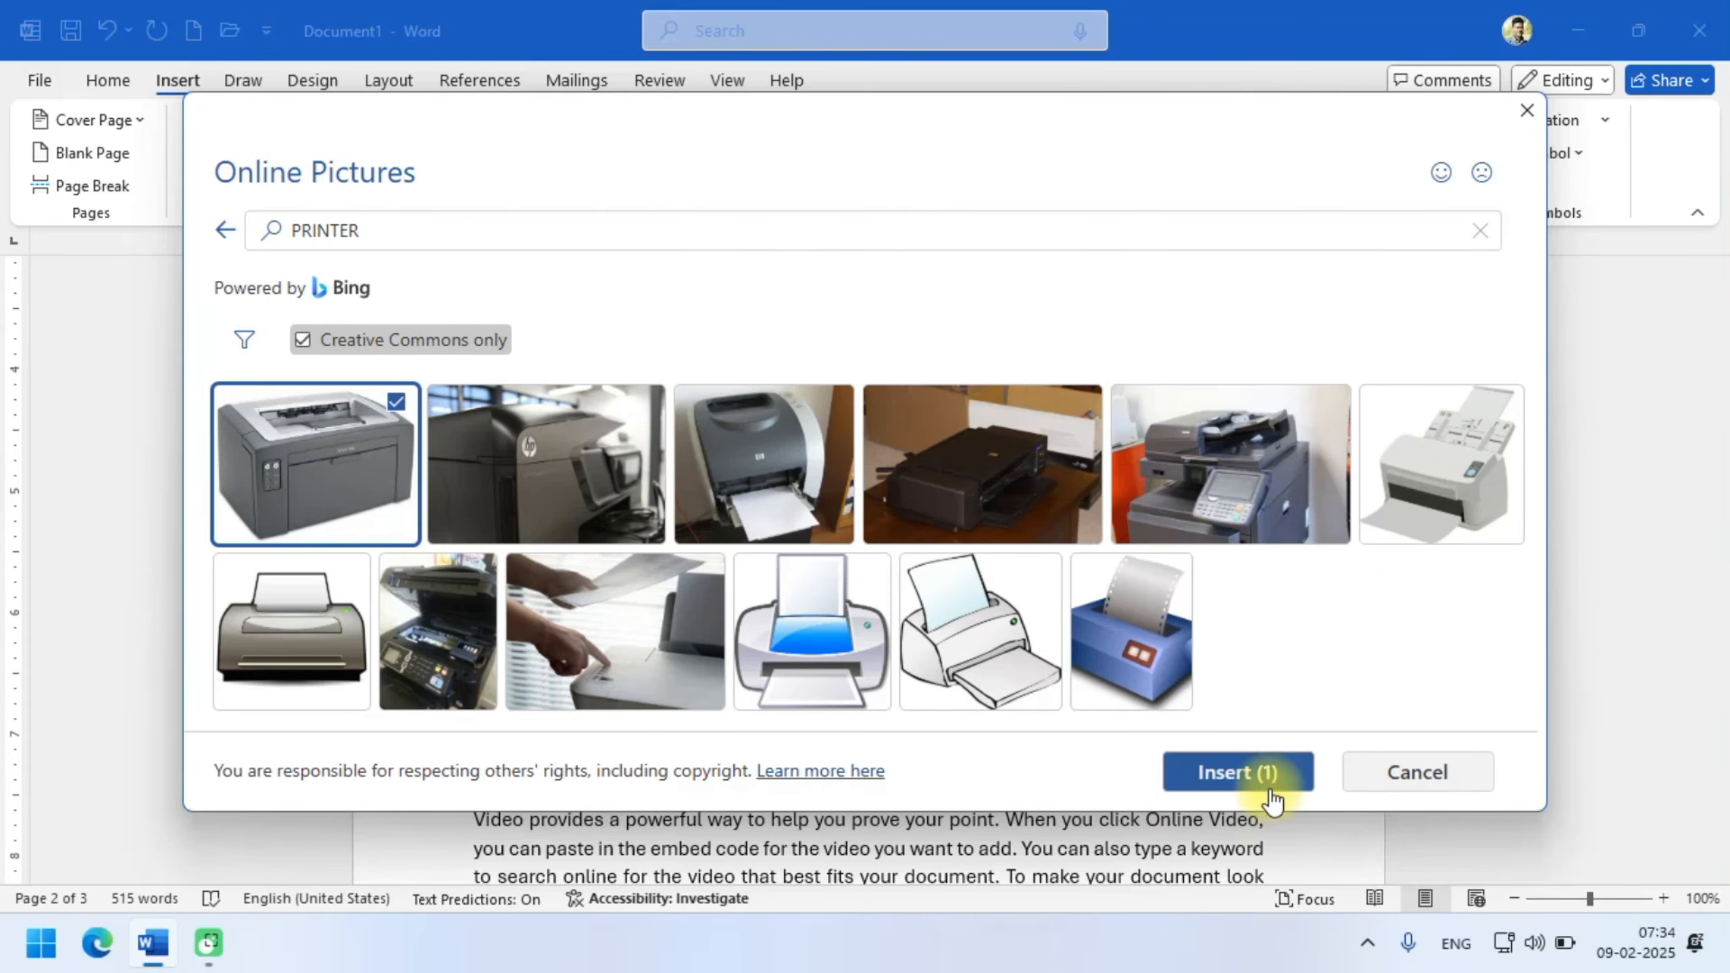
left_click(1246, 773)
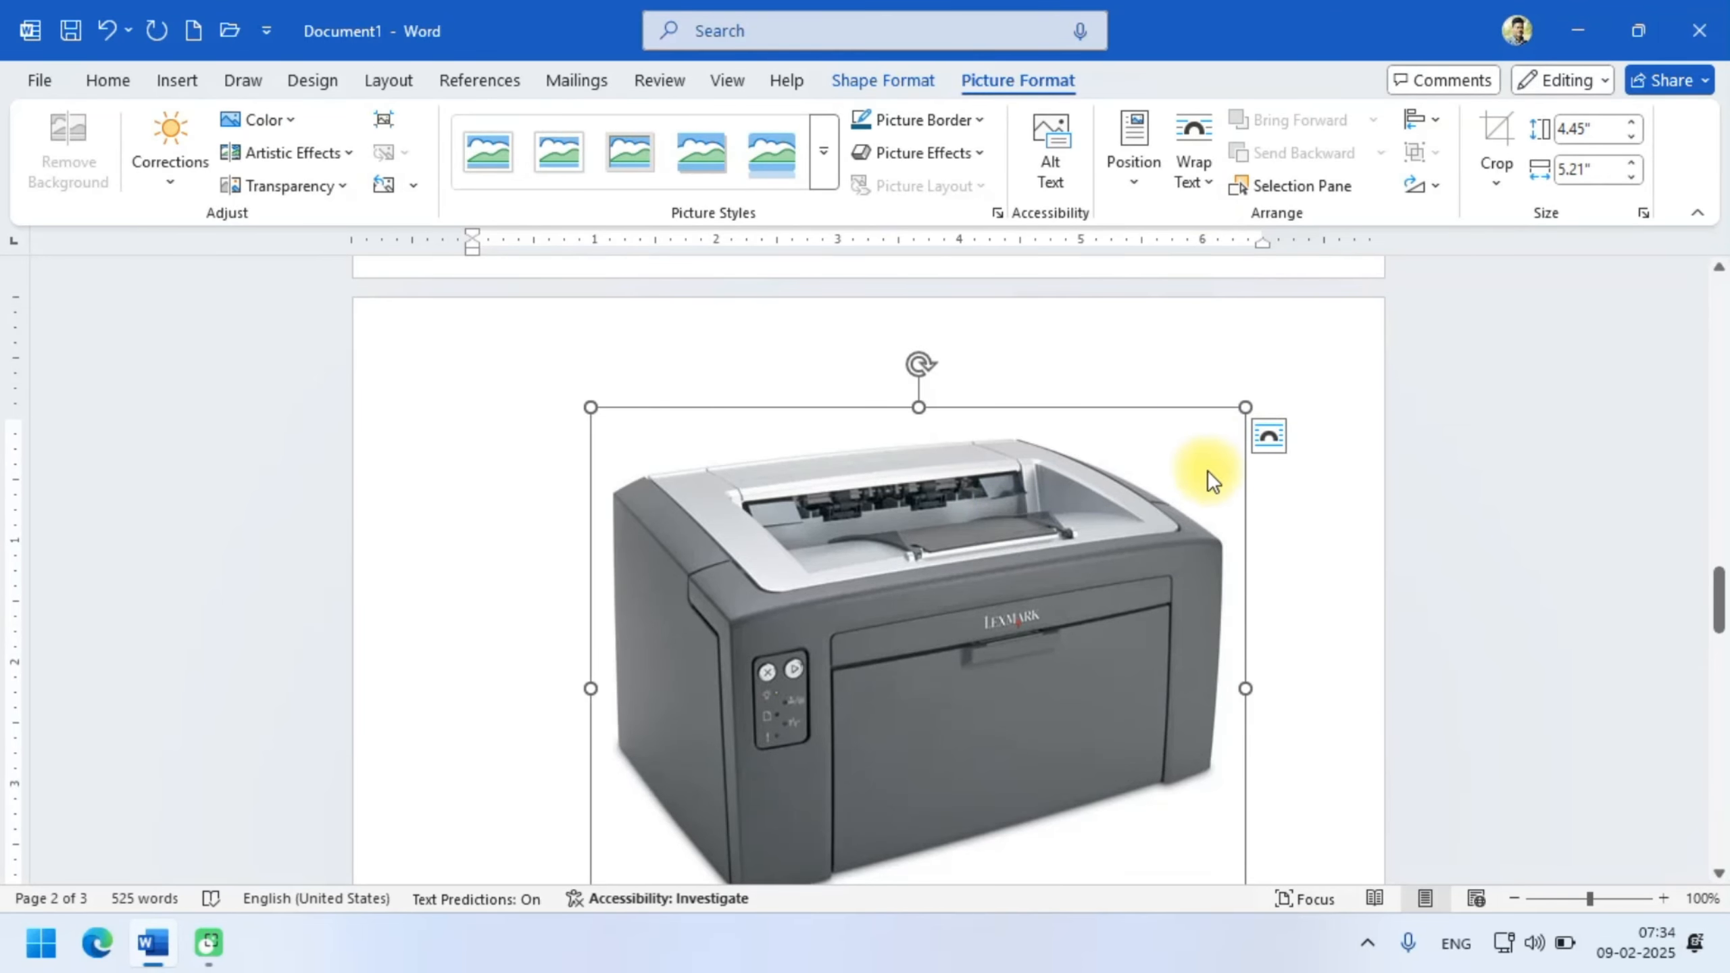
left_click(1181, 192)
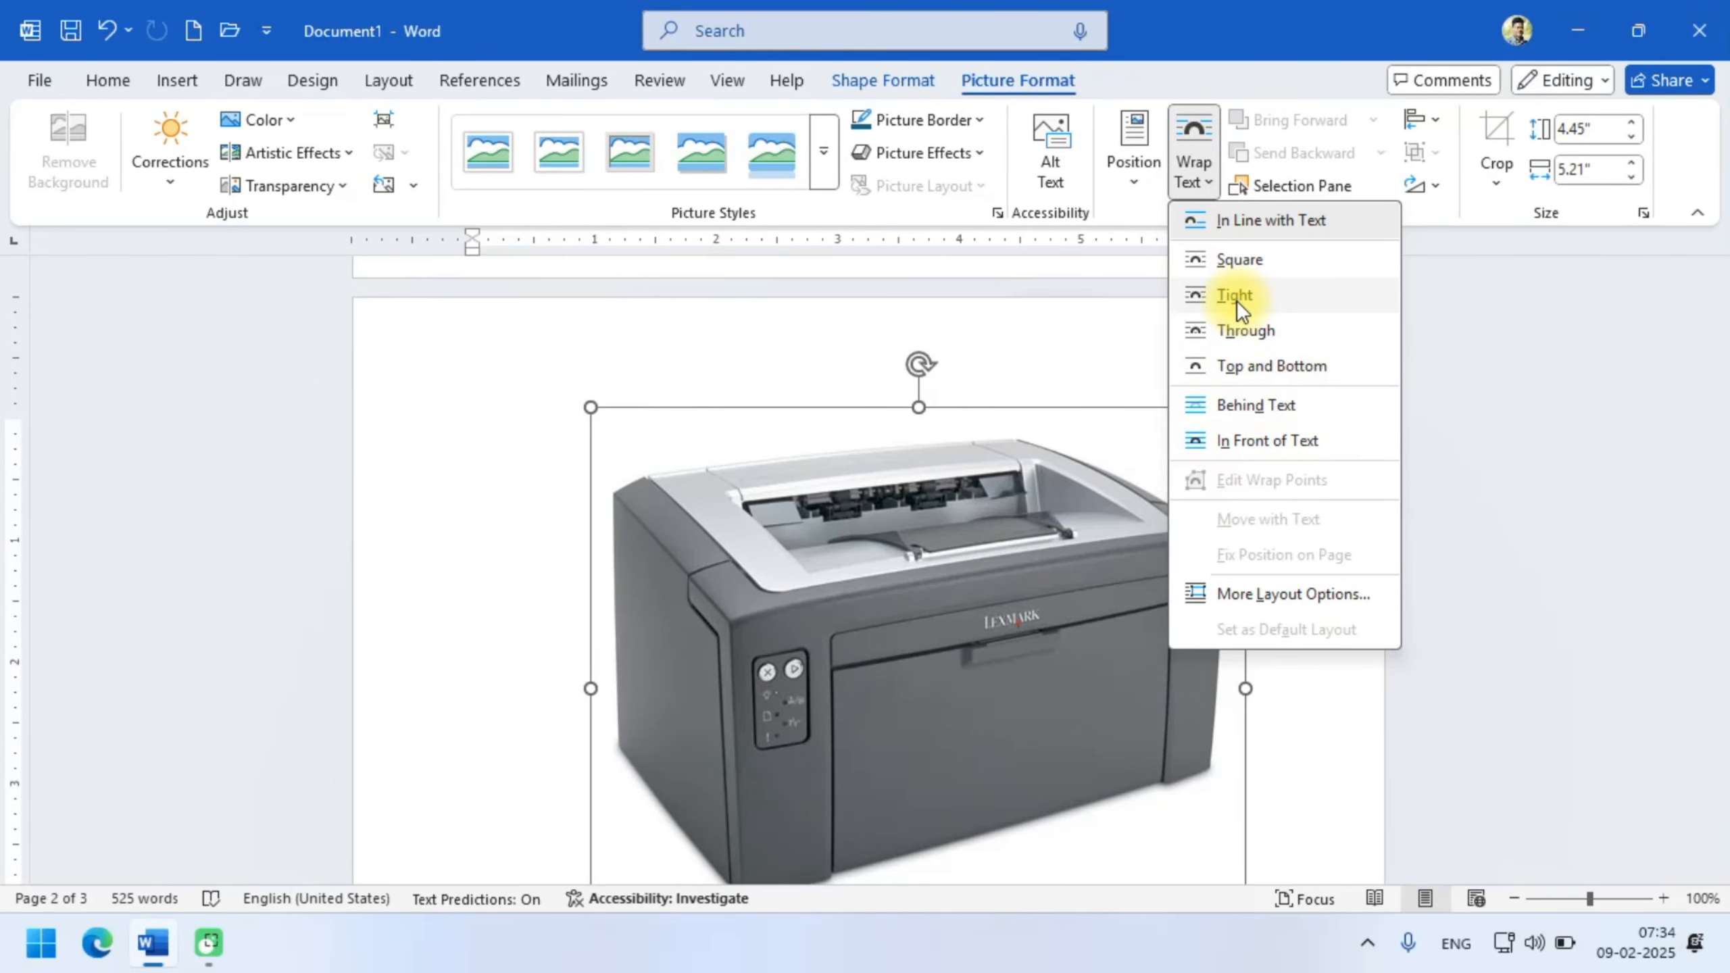
left_click(1226, 259)
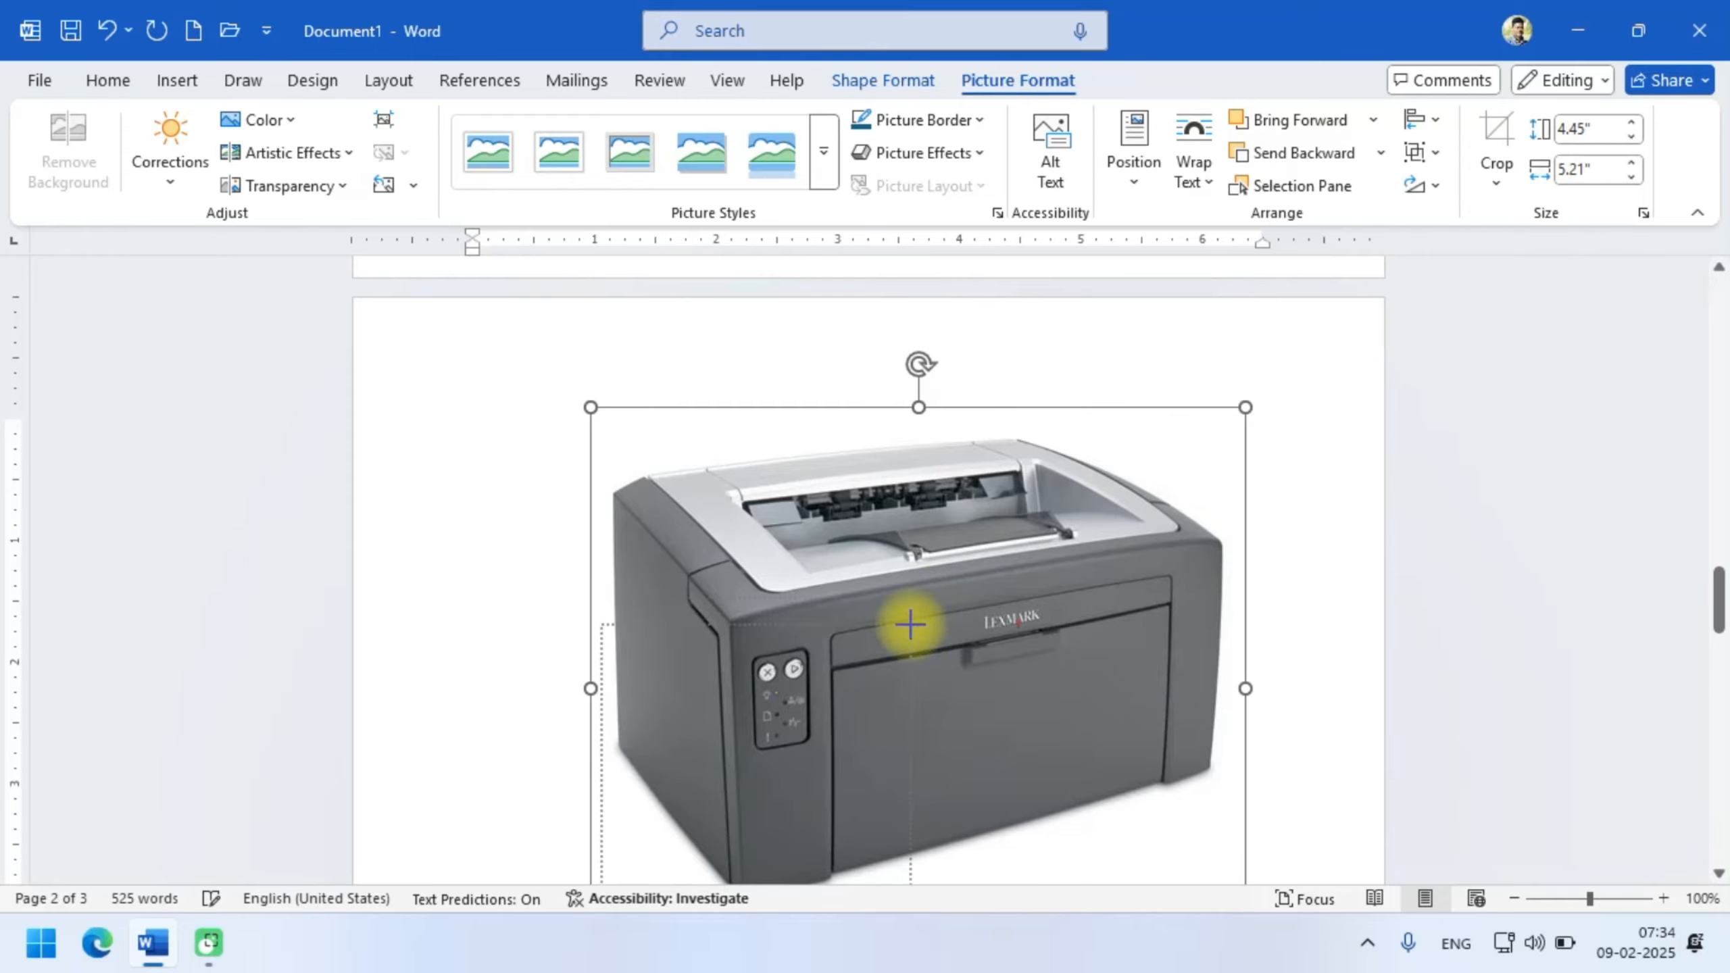
- Shrink the printer picture to about 1.2" high by 1.25" wide
left_click_drag(911, 625, 842, 668)
scroll(869, 339, "down", 5)
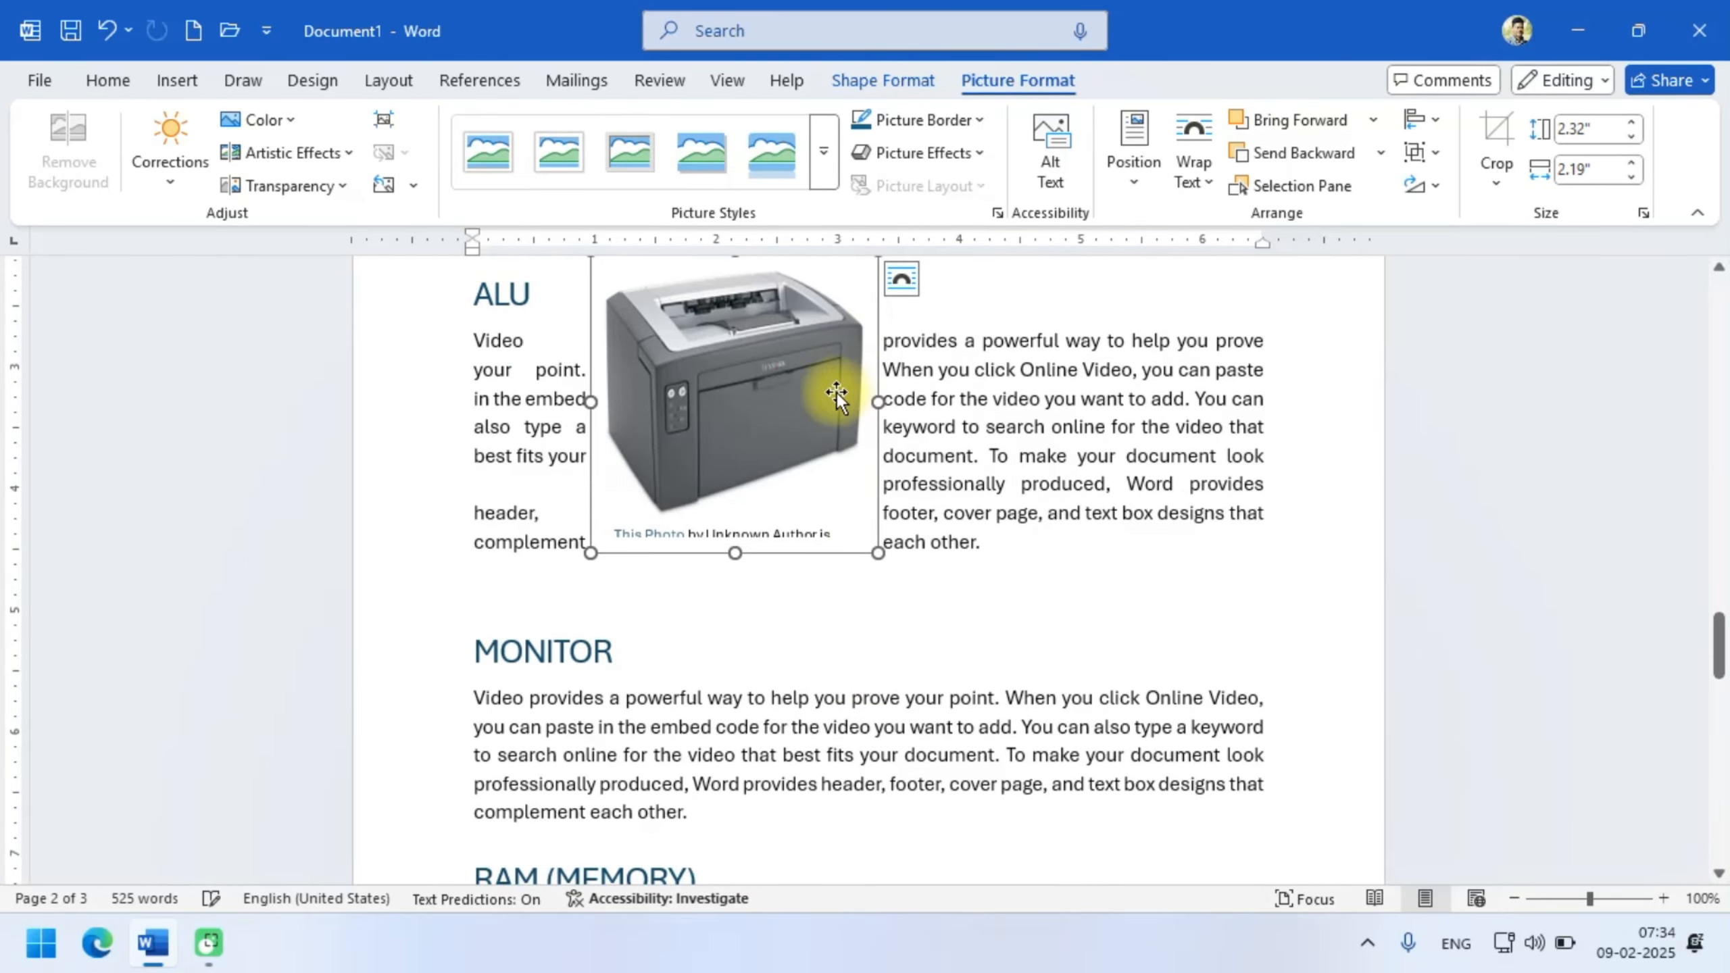
scroll(836, 393, "up", 3)
left_click_drag(876, 497, 753, 640)
scroll(733, 703, "down", 3)
left_click_drag(698, 546, 902, 380)
- Move the printer picture up from the ALU section to the right side of the PRINTER paragraph
scroll(919, 430, "up", 7)
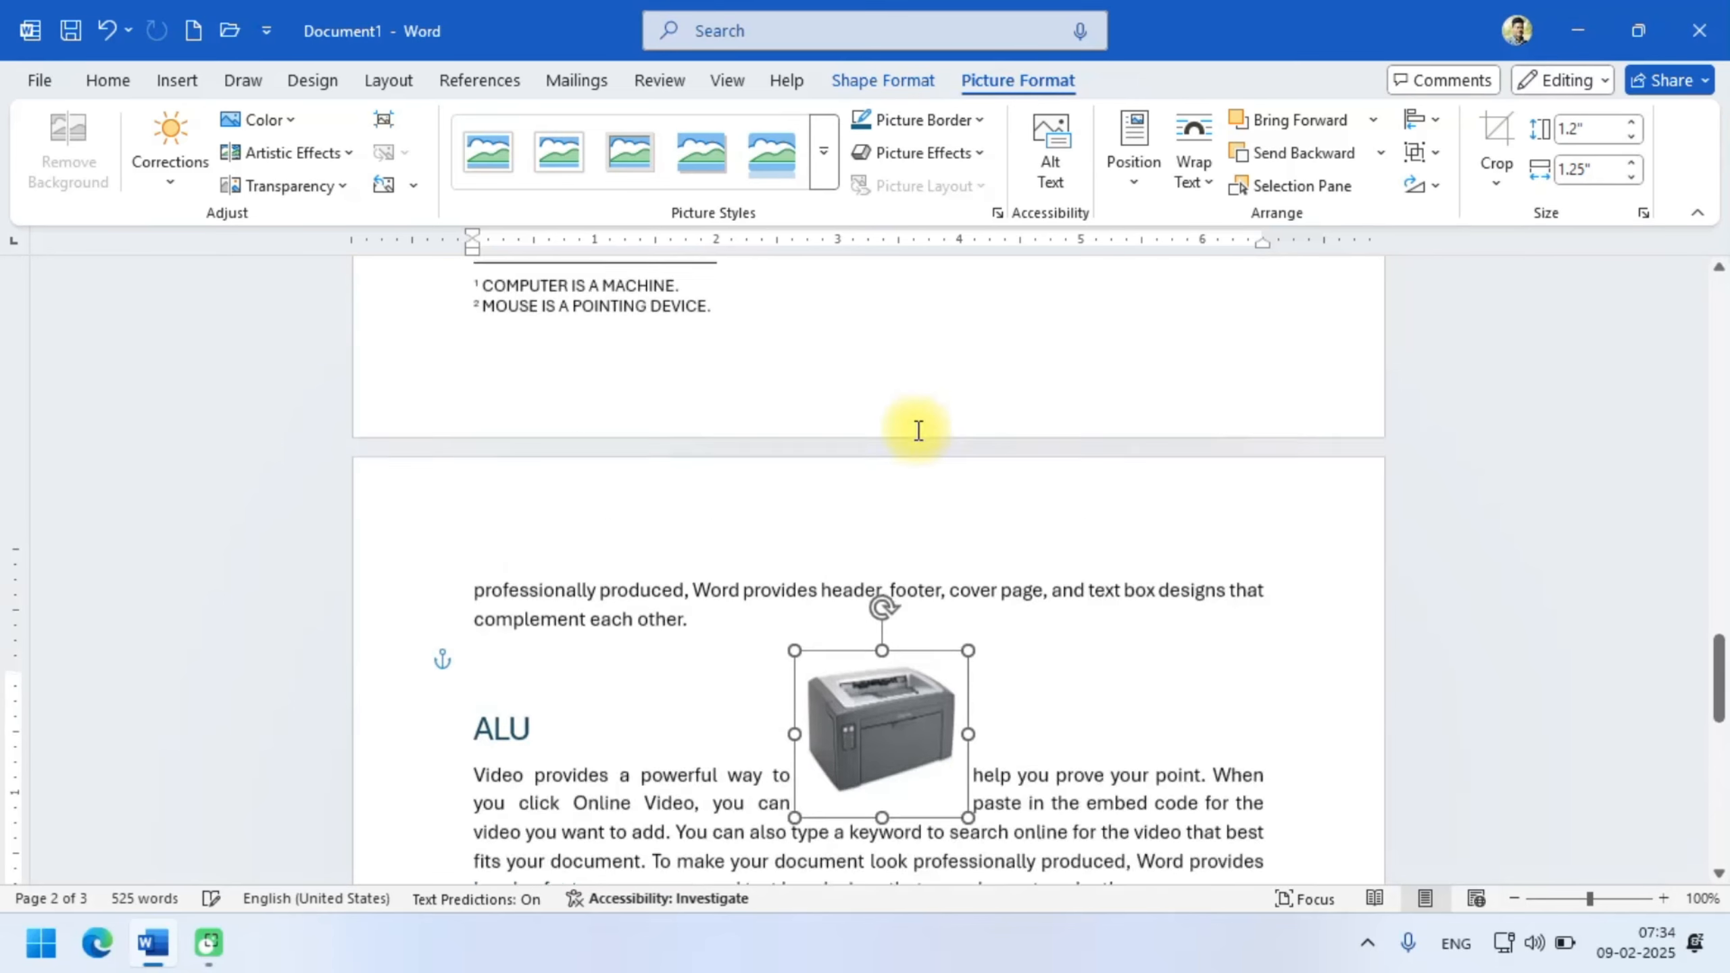
scroll(920, 450, "up", 4)
left_click_drag(875, 872, 1156, 500)
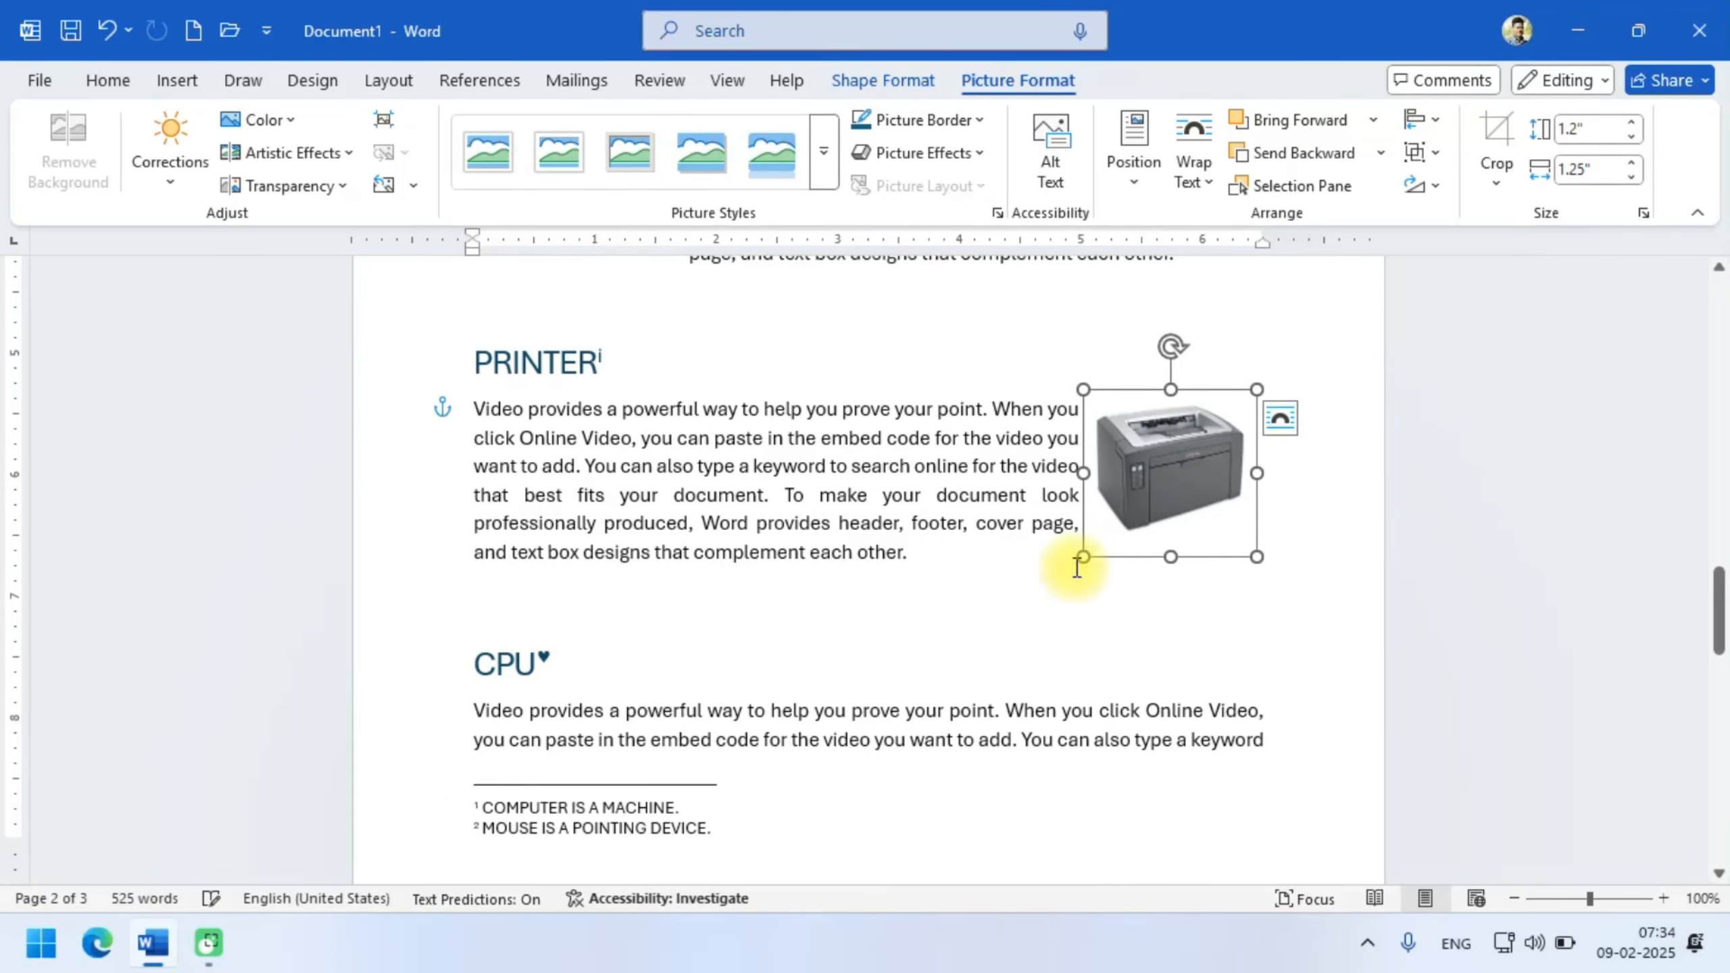
left_click_drag(1075, 561, 1043, 572)
left_click(948, 603)
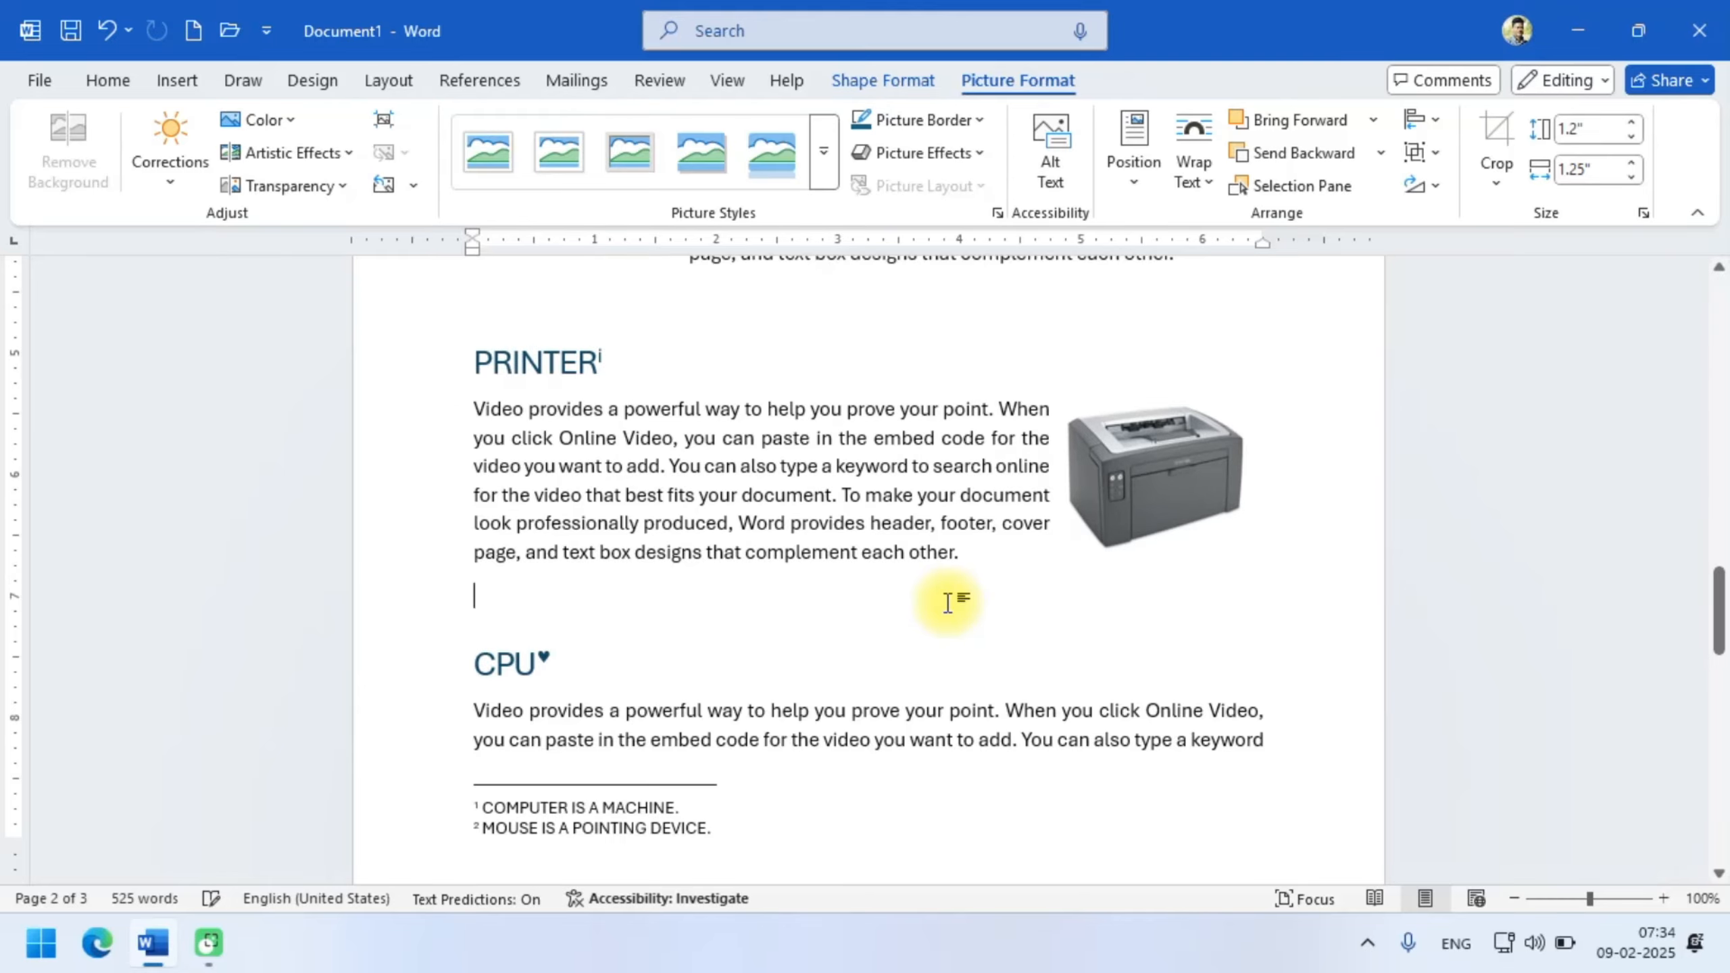
- Add the caption "Figure 1" below the computer picture in the COMPUTER section, using the Figure label
scroll(948, 599, "up", 10)
scroll(953, 562, "down", 11)
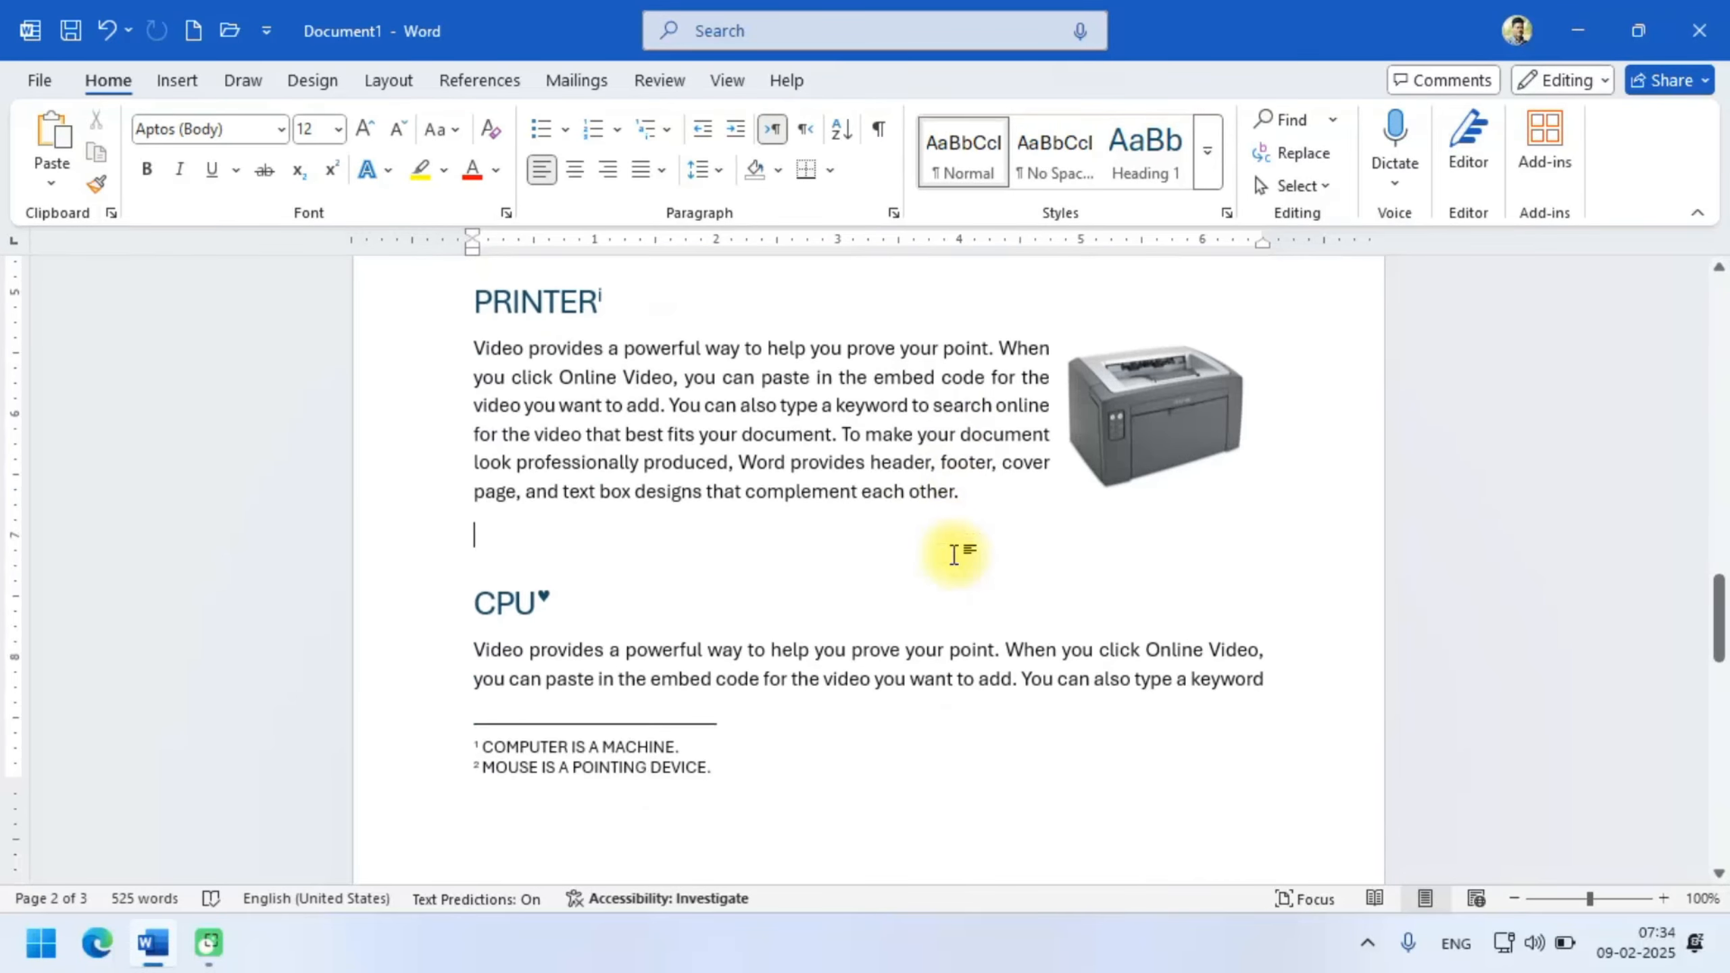
scroll(953, 556, "up", 10)
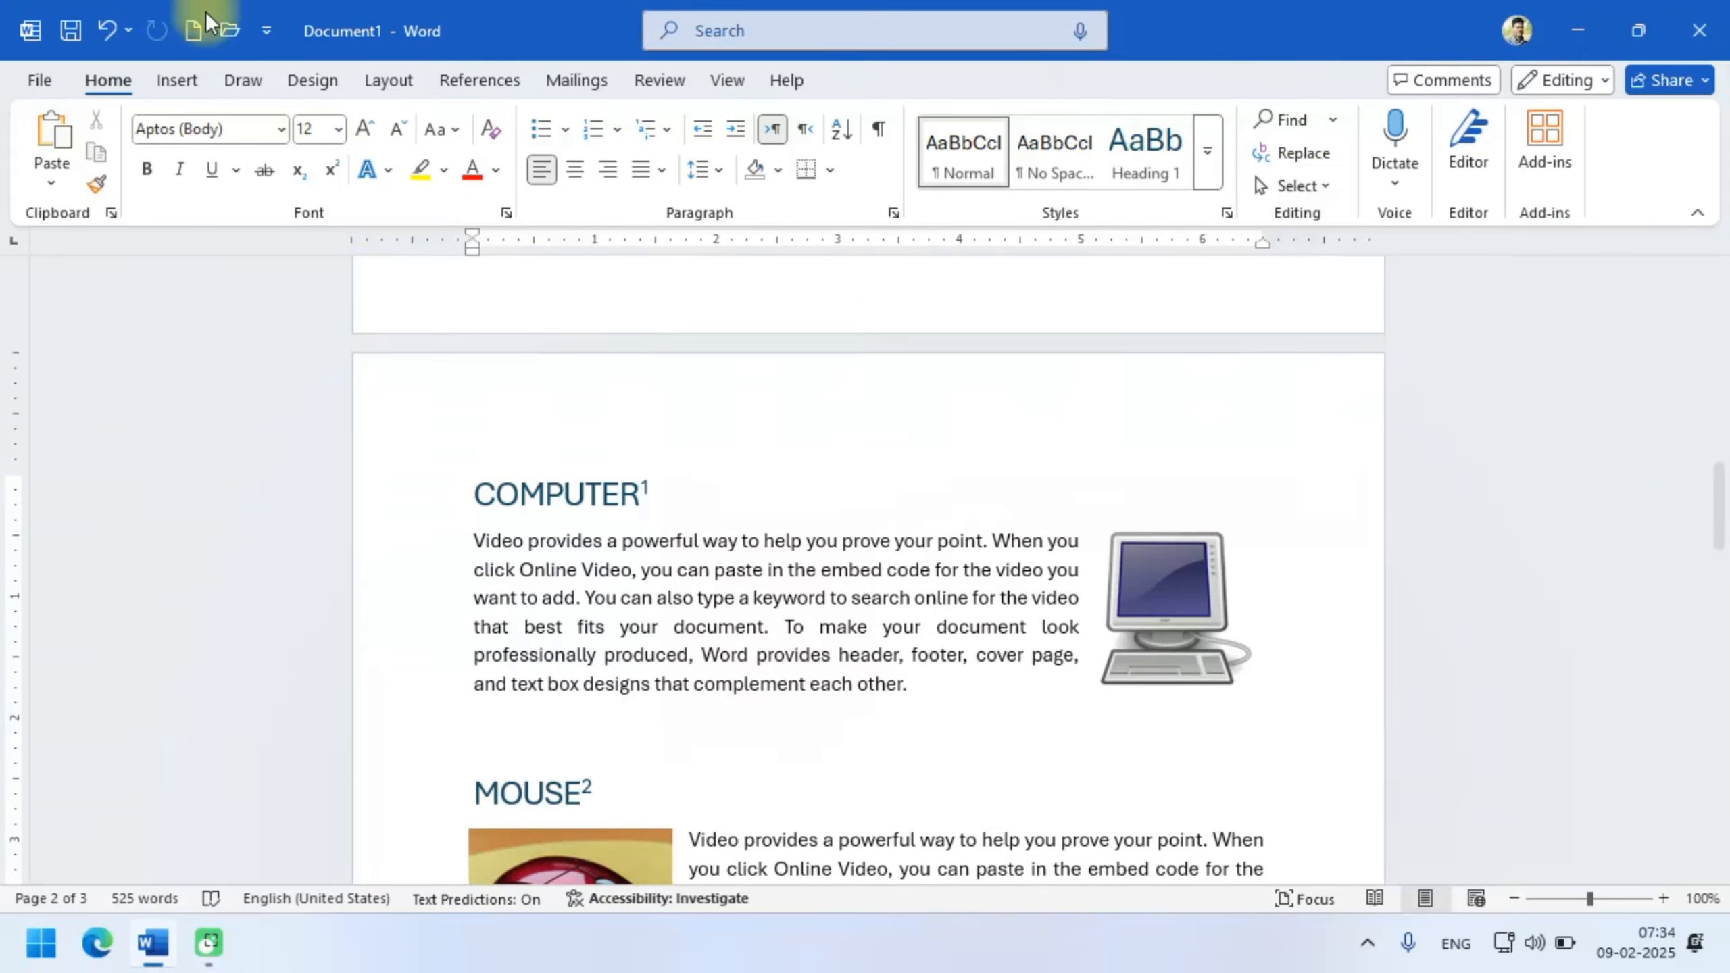
left_click(503, 78)
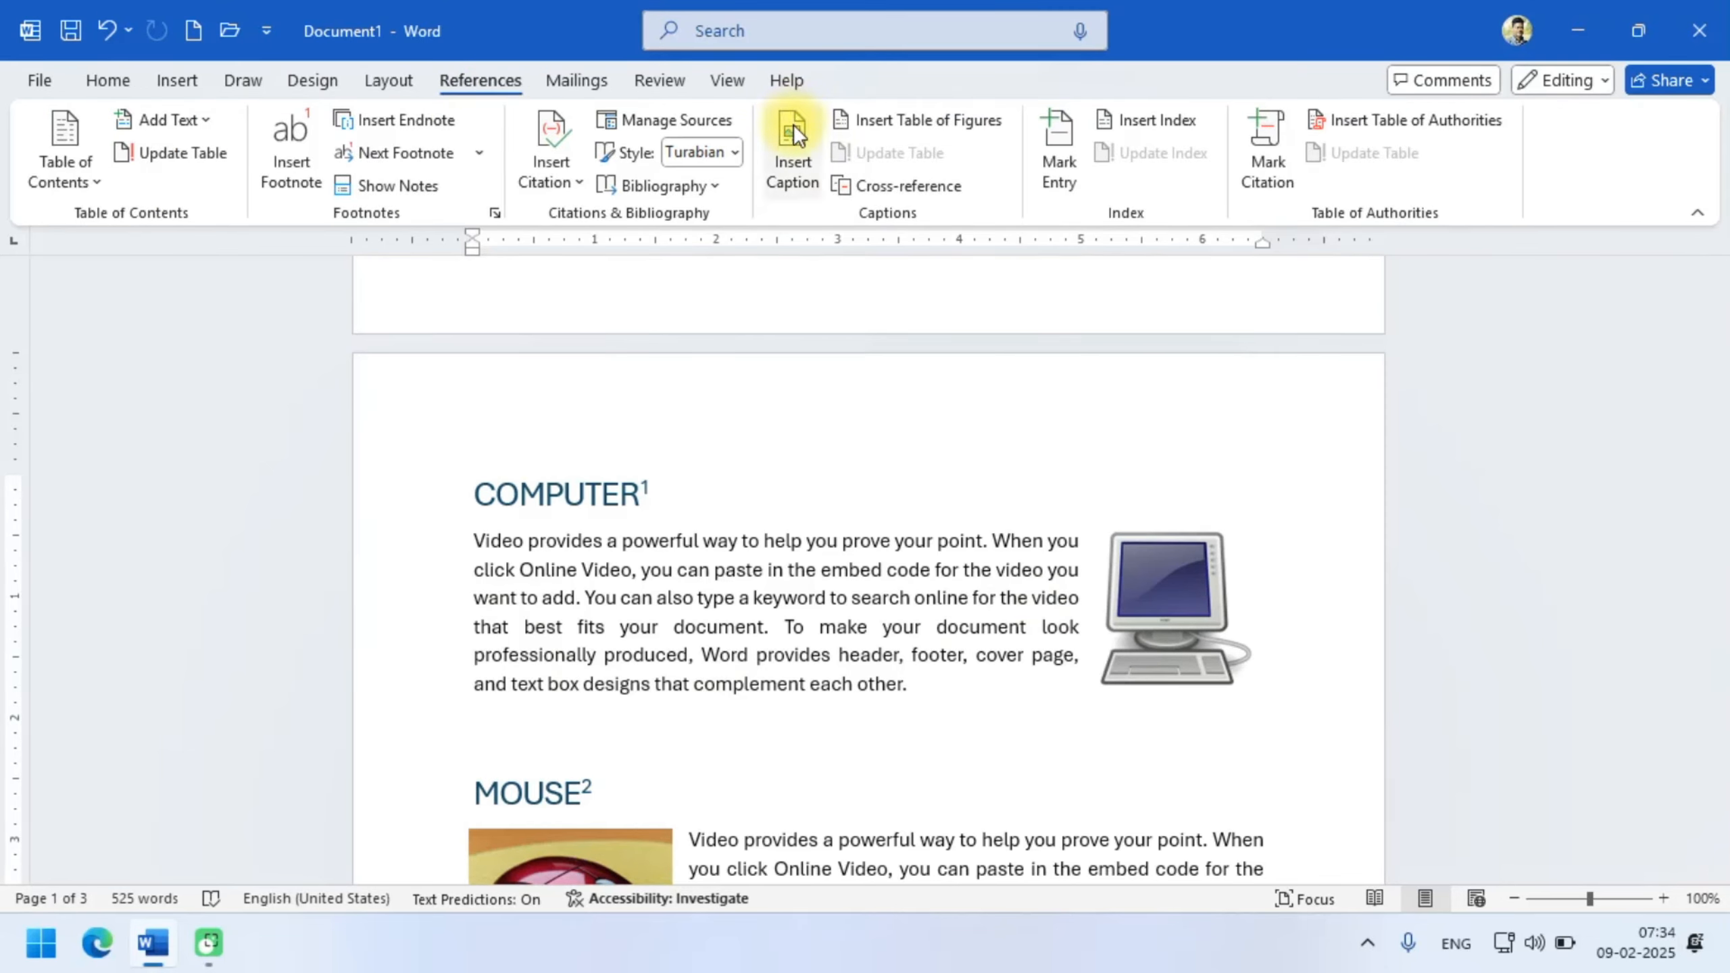
left_click(1174, 596)
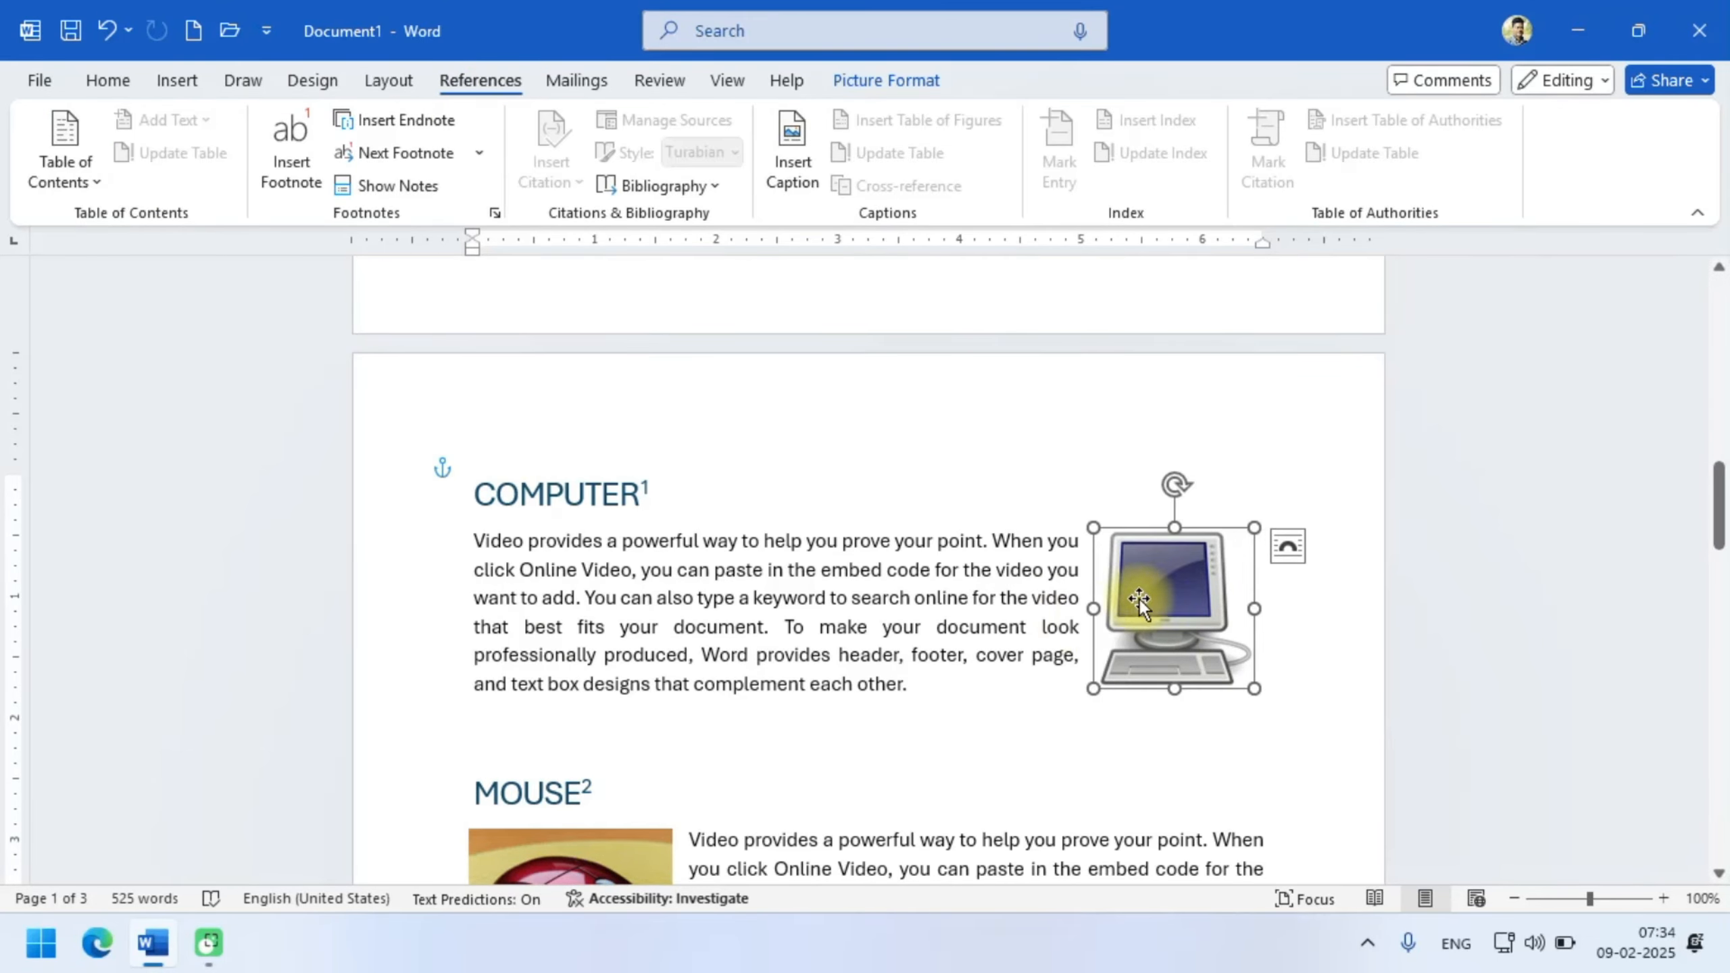
left_click(786, 126)
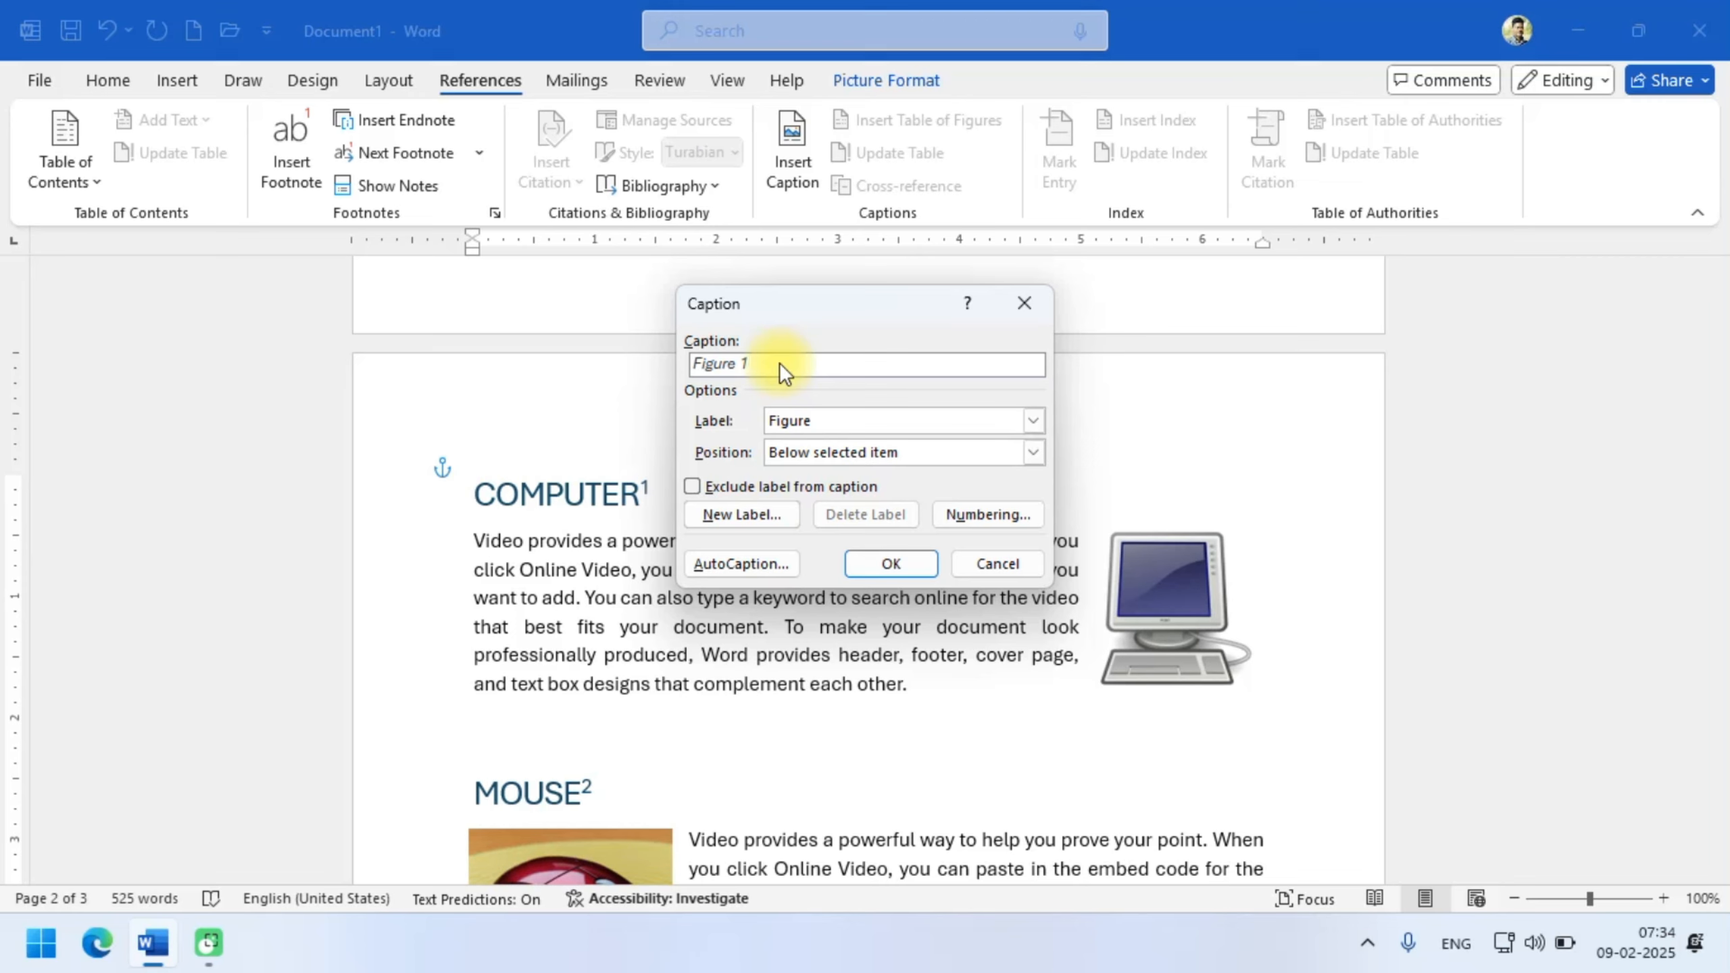
left_click(903, 563)
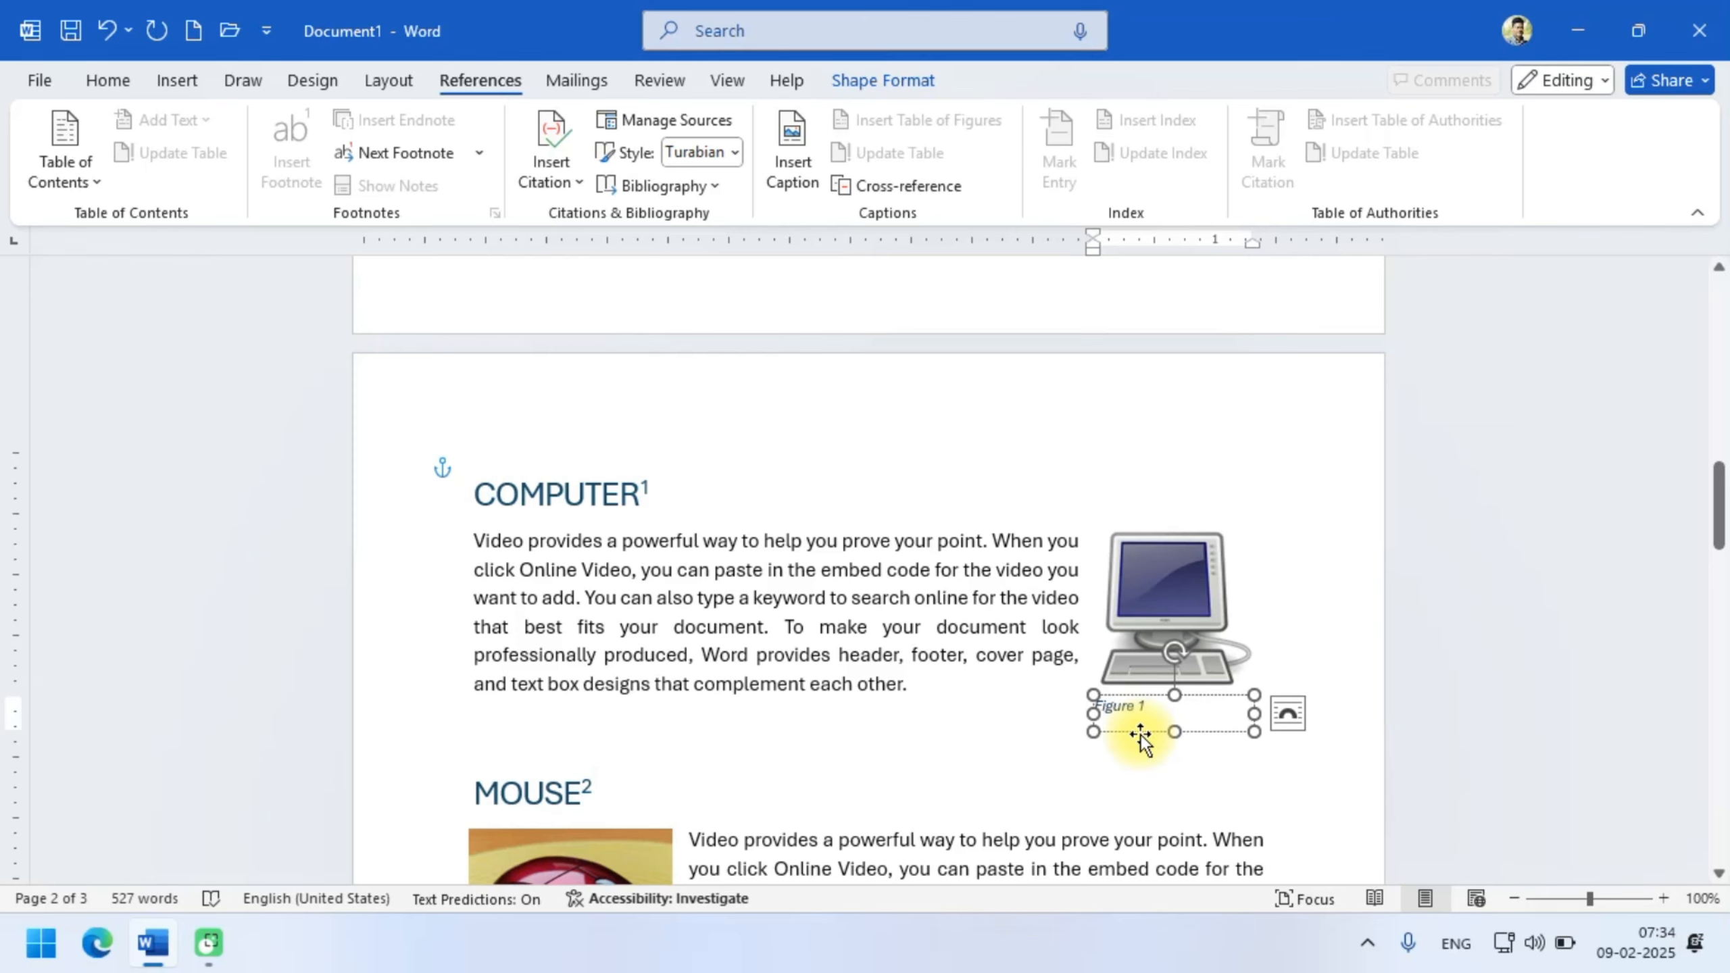
- Center the "Figure 1" caption under the computer picture
key("ctrl+e")
left_click(1036, 752)
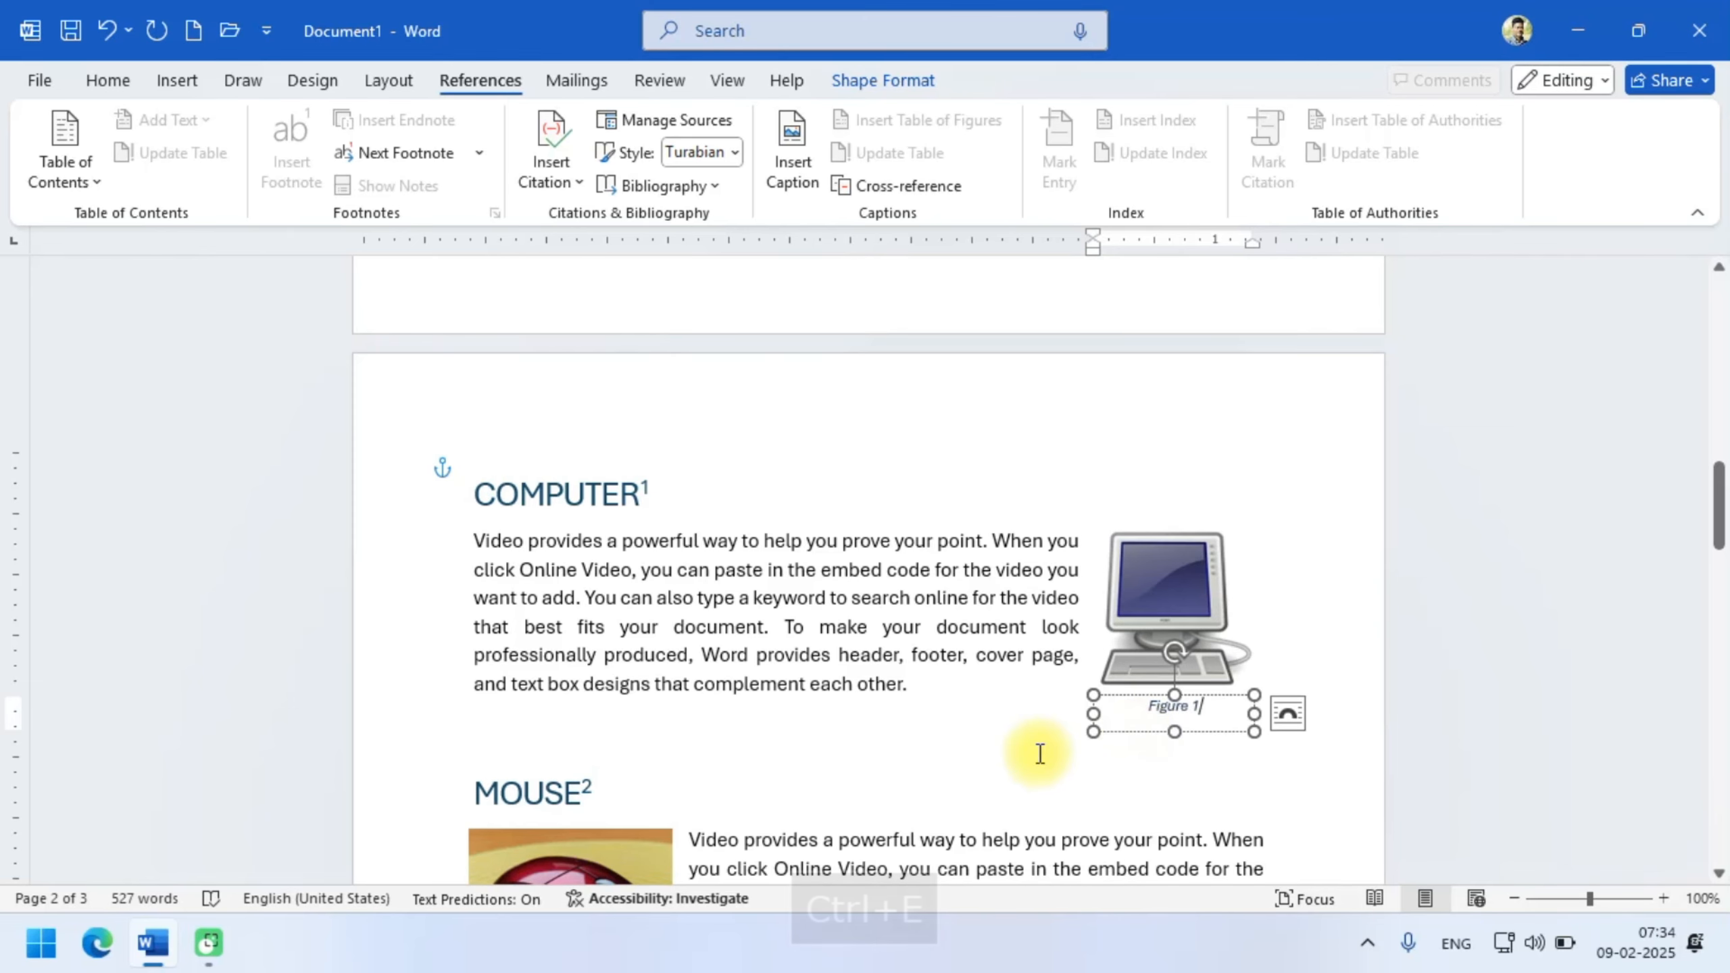
- Add the caption "Figure 2" below the mouse picture using the Figure label, and center it
scroll(1356, 533, "down", 2)
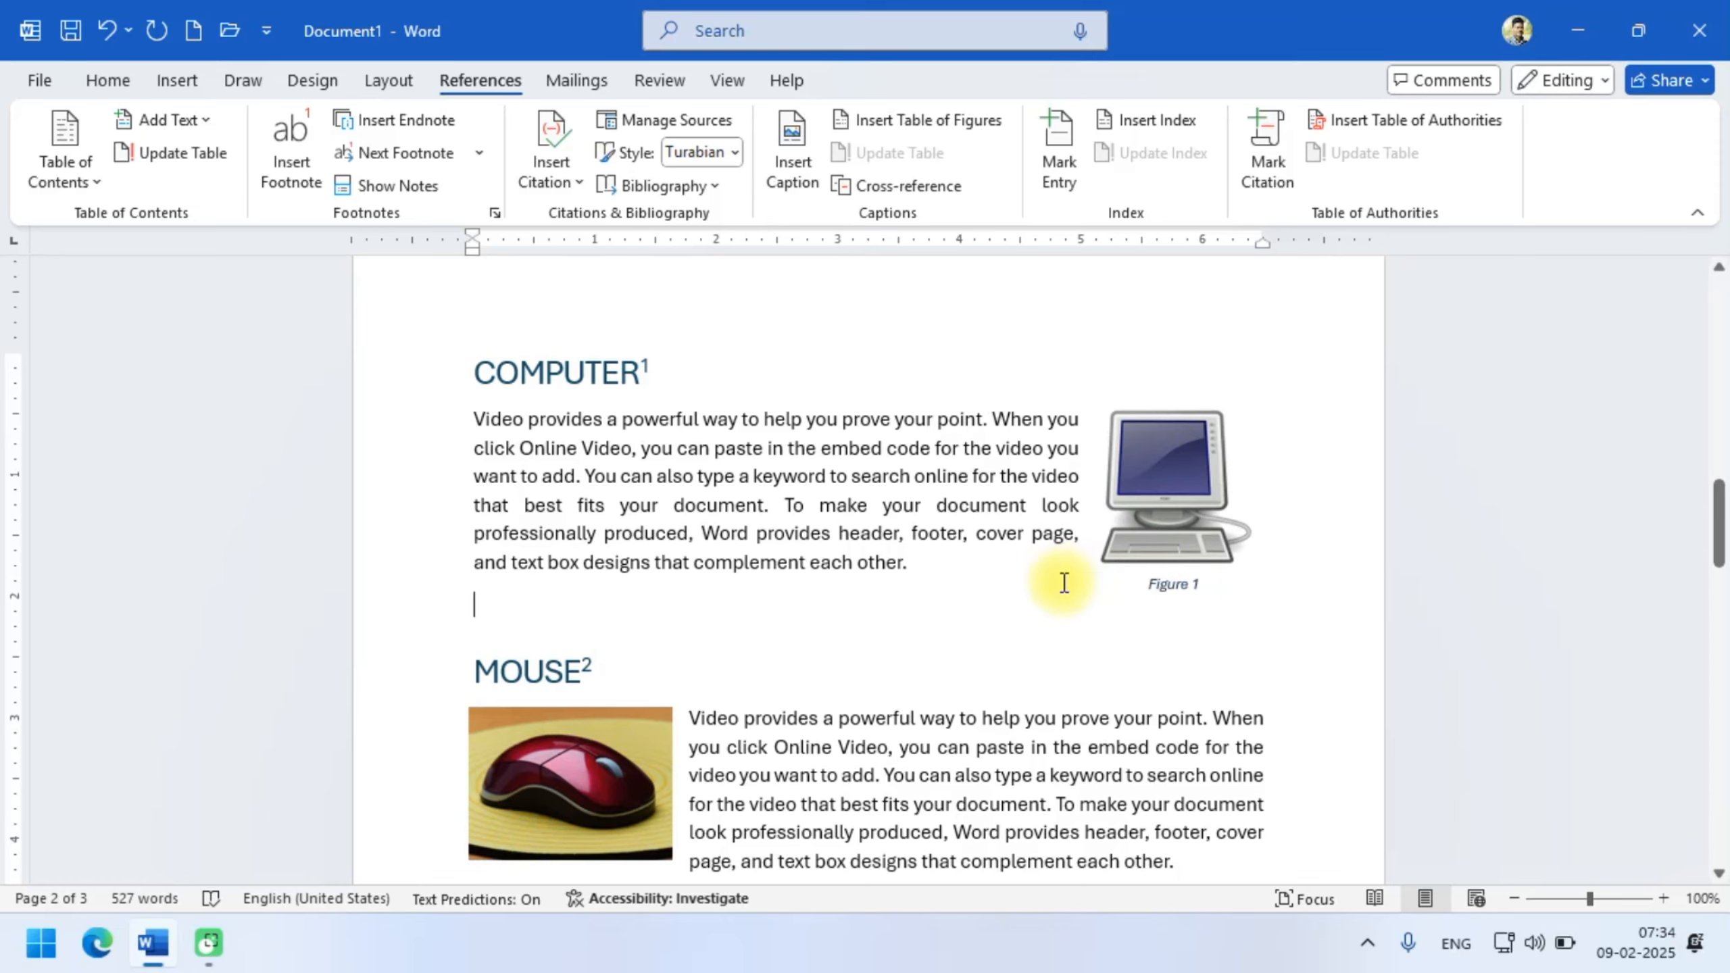
left_click(557, 801)
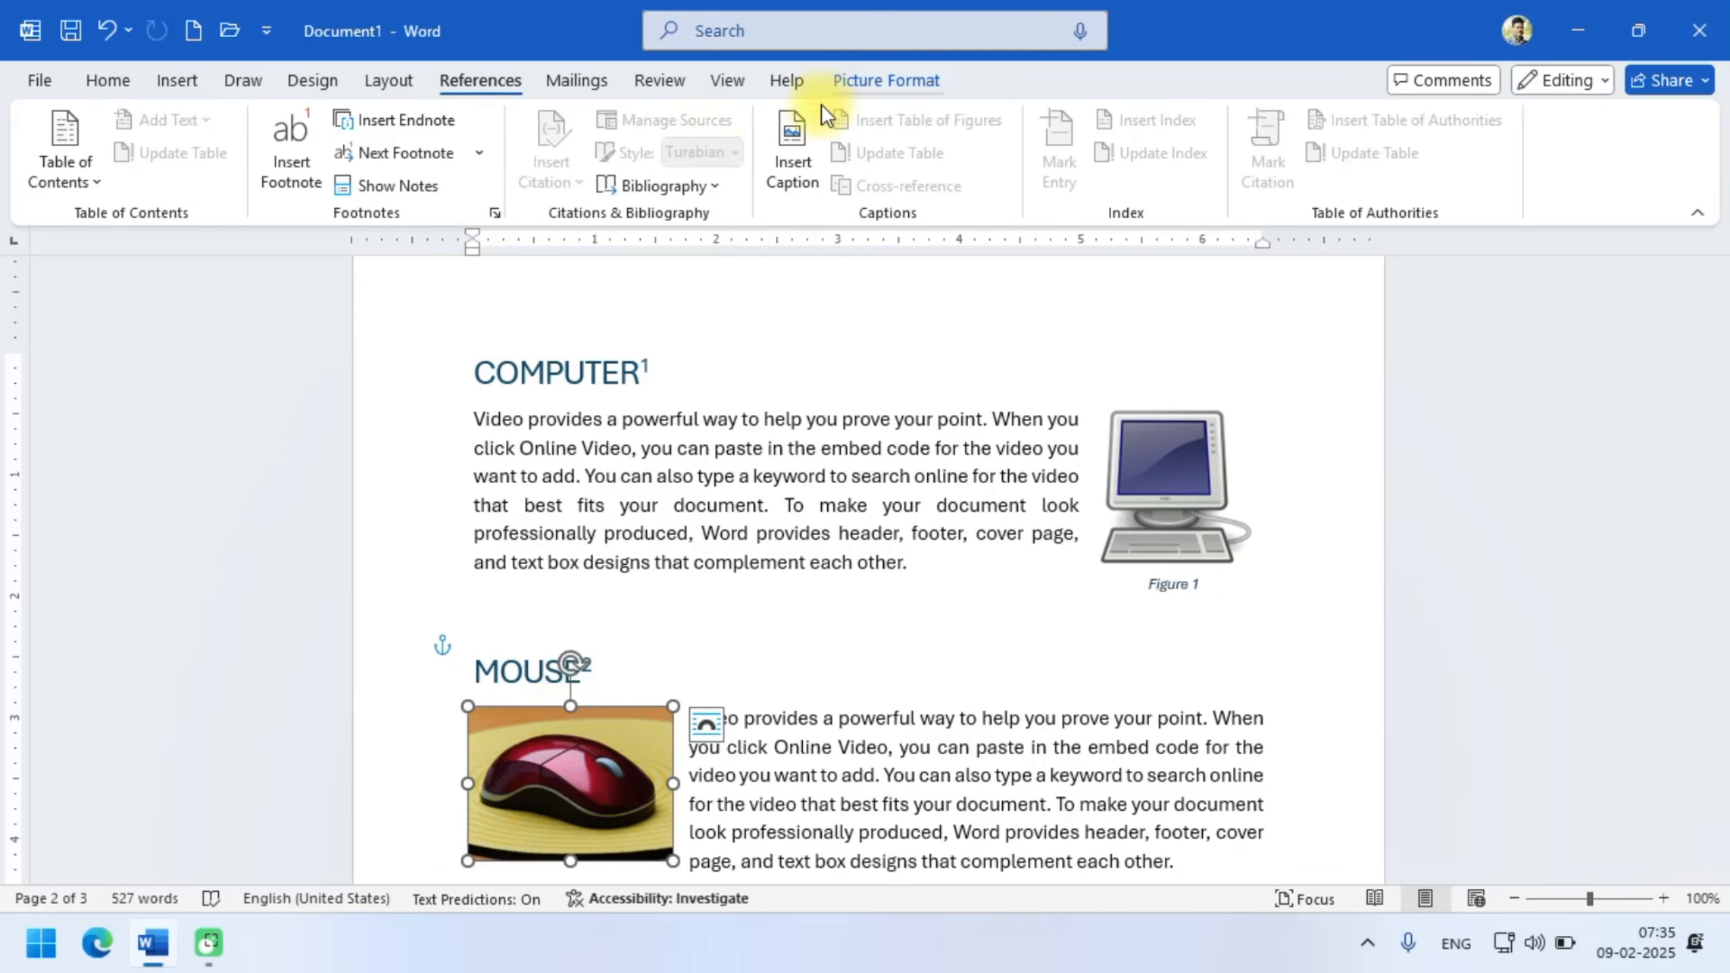
left_click(790, 136)
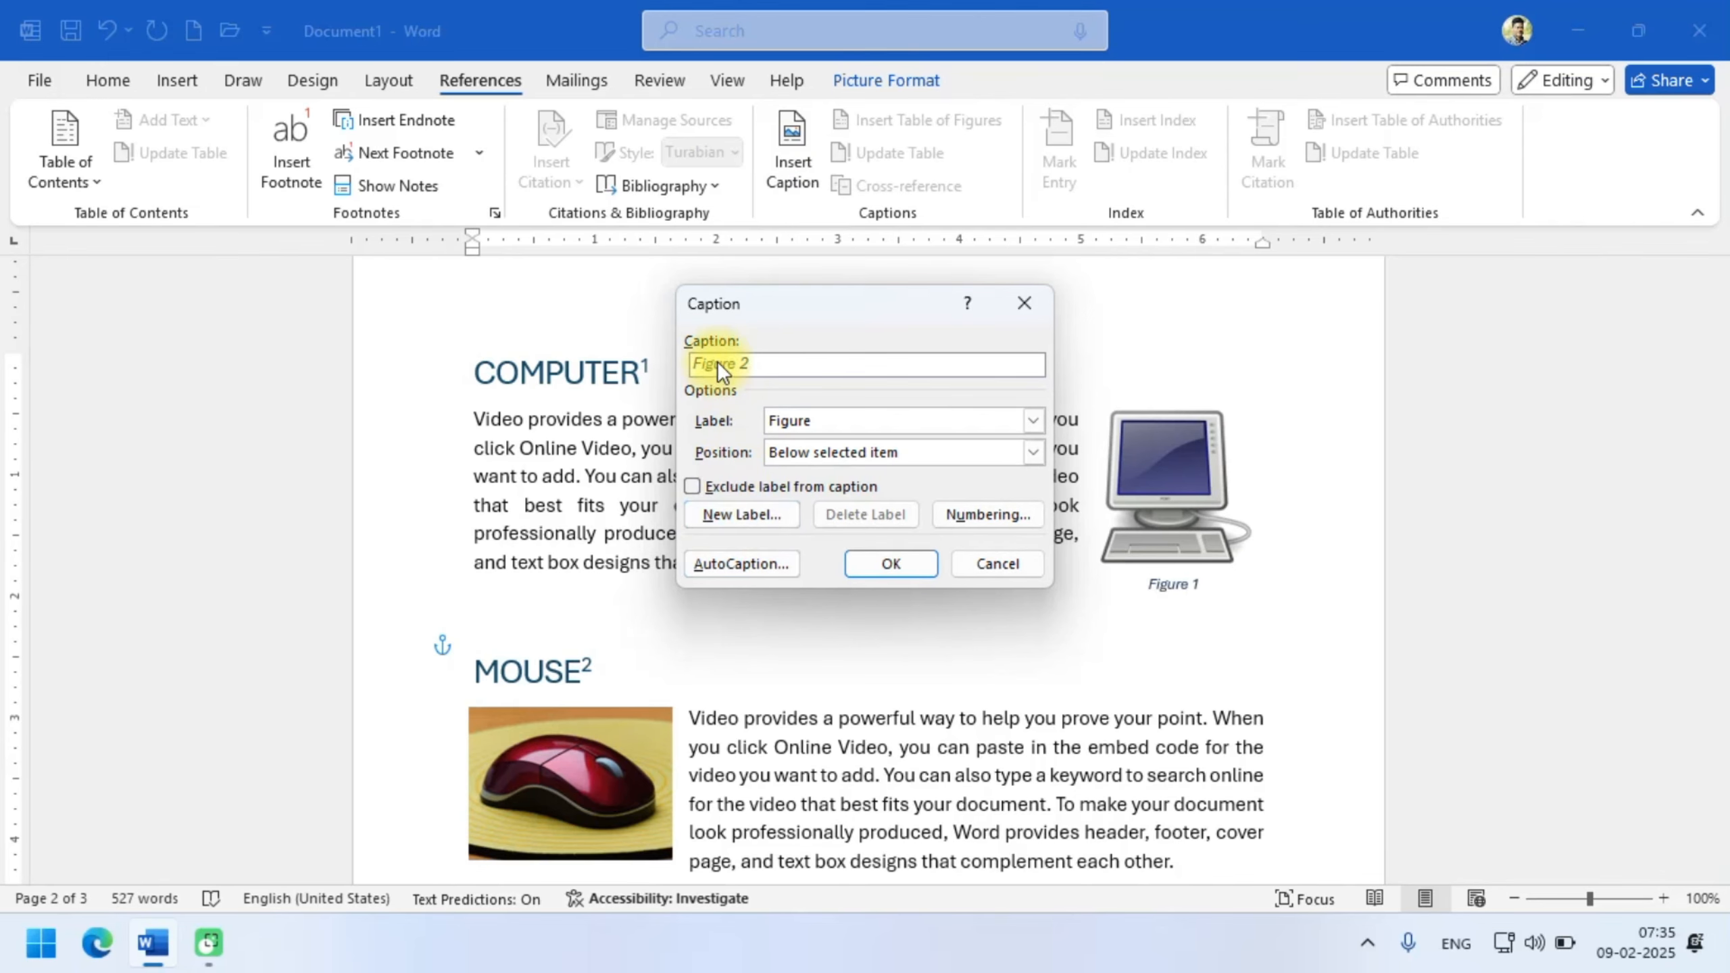
left_click(885, 566)
scroll(878, 578, "down", 3)
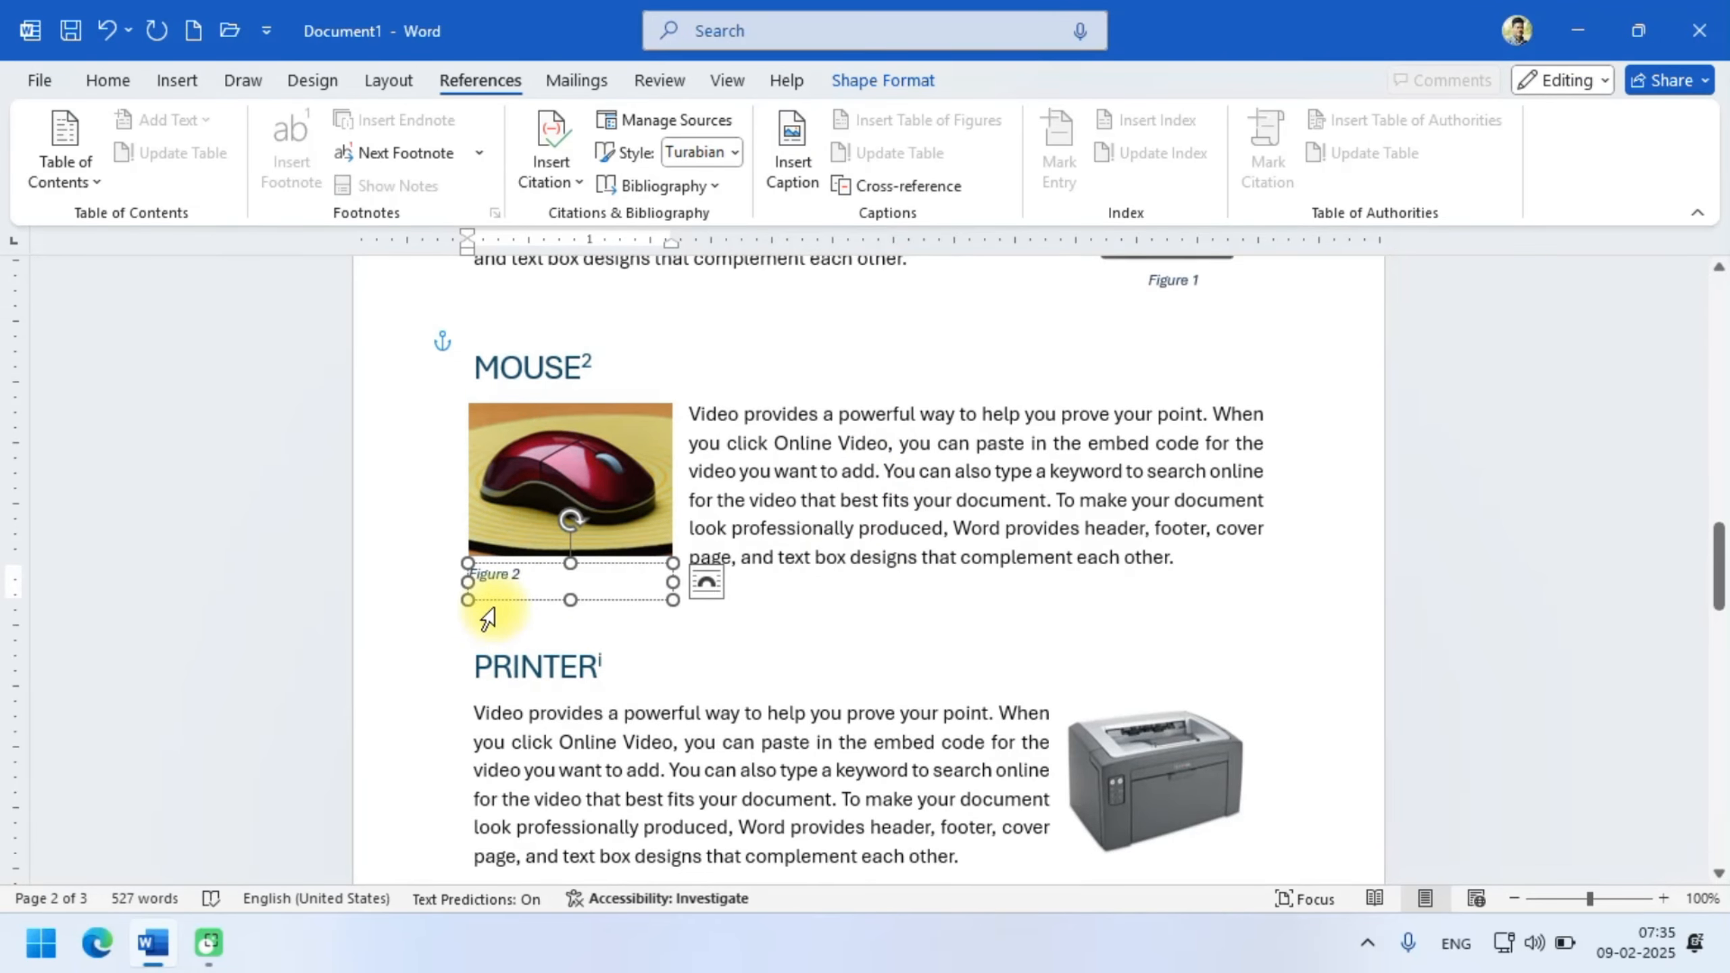
key("ctrl+e")
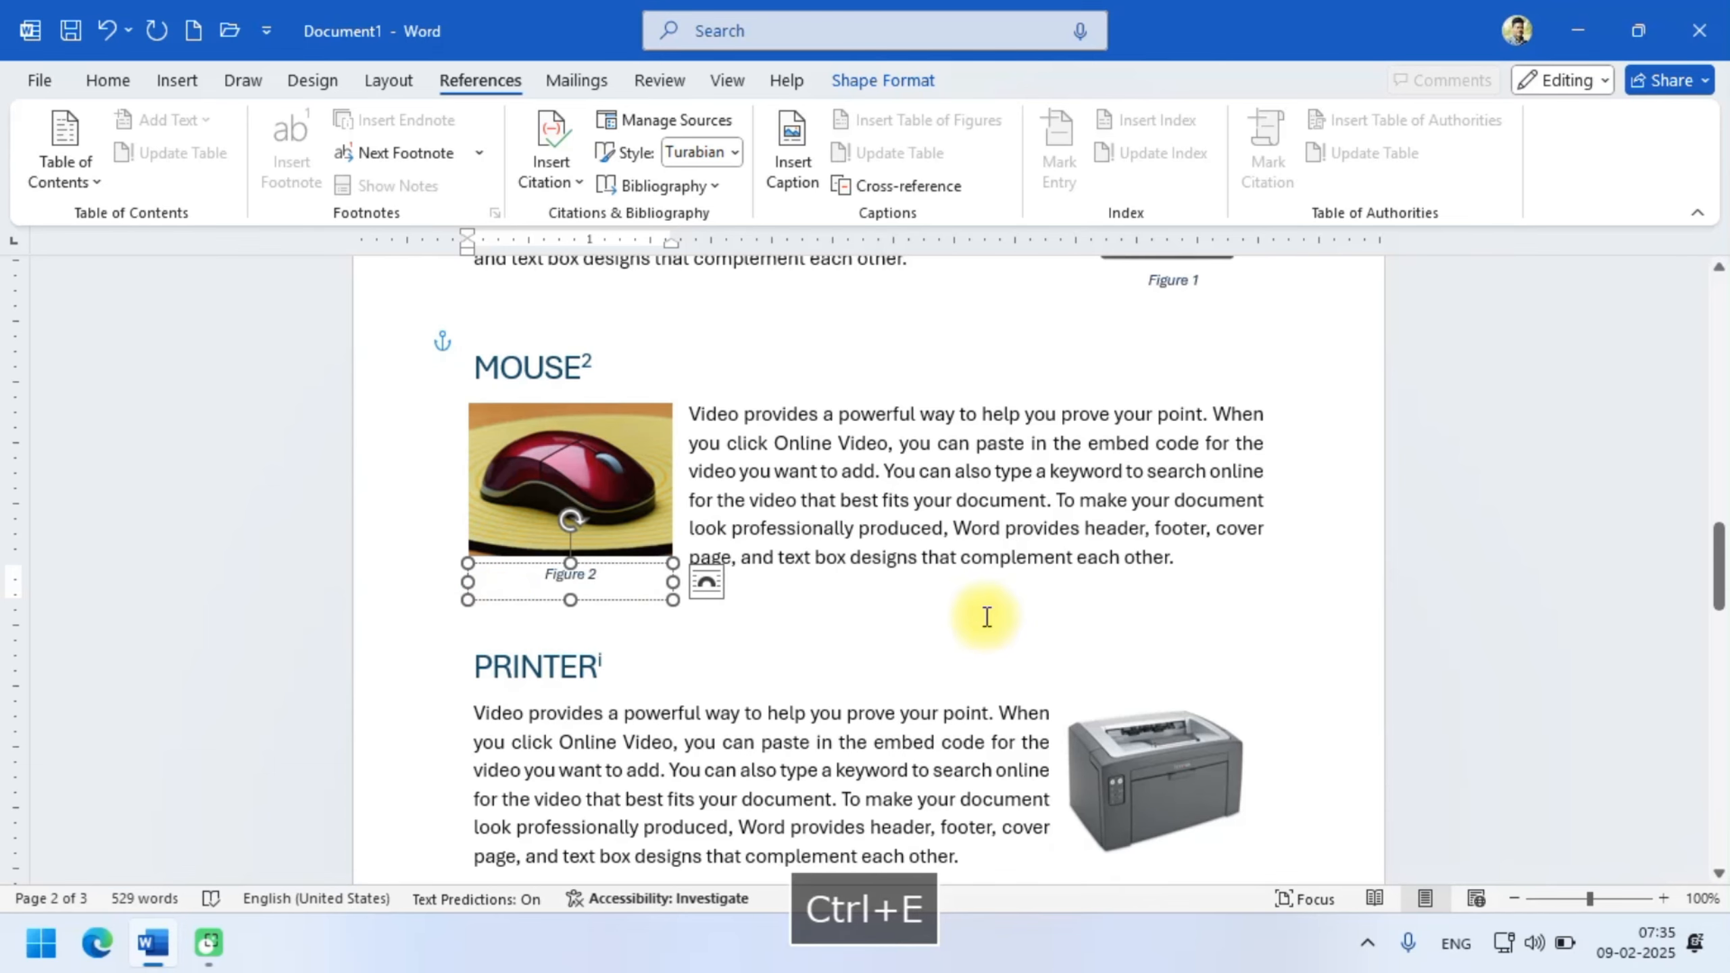
left_click(984, 610)
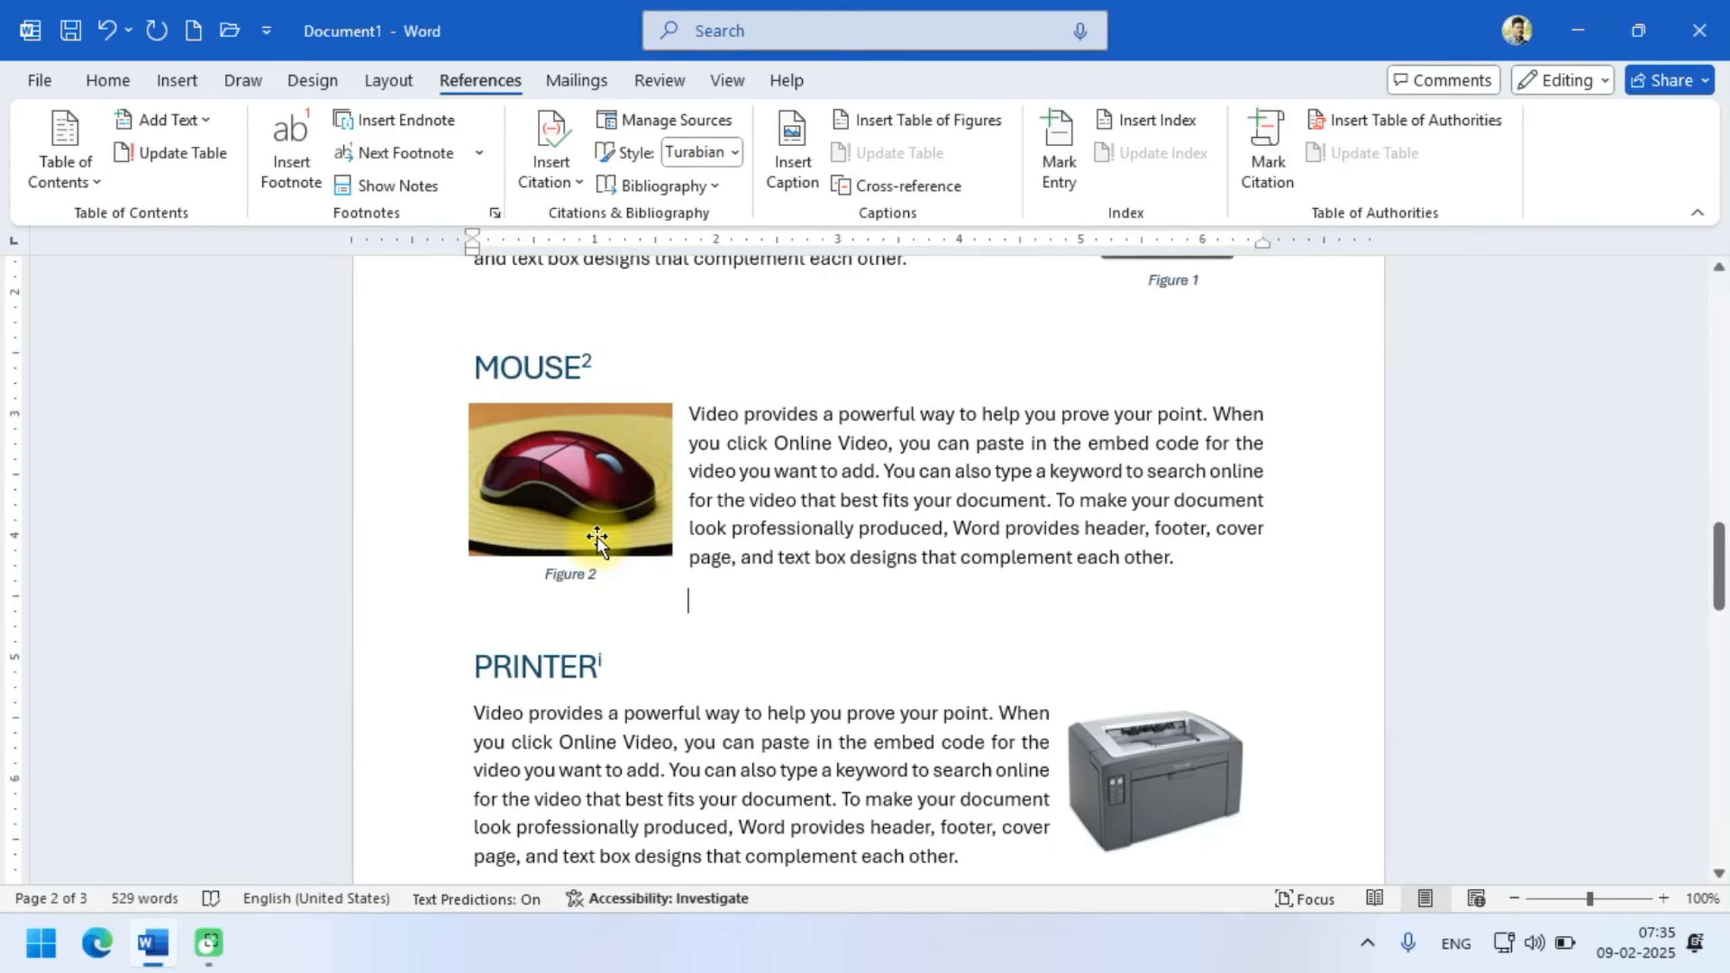
- Add the caption "Figure 3 PRINTER" below the printer picture and center it
scroll(1244, 588, "down", 2)
left_click(1209, 631)
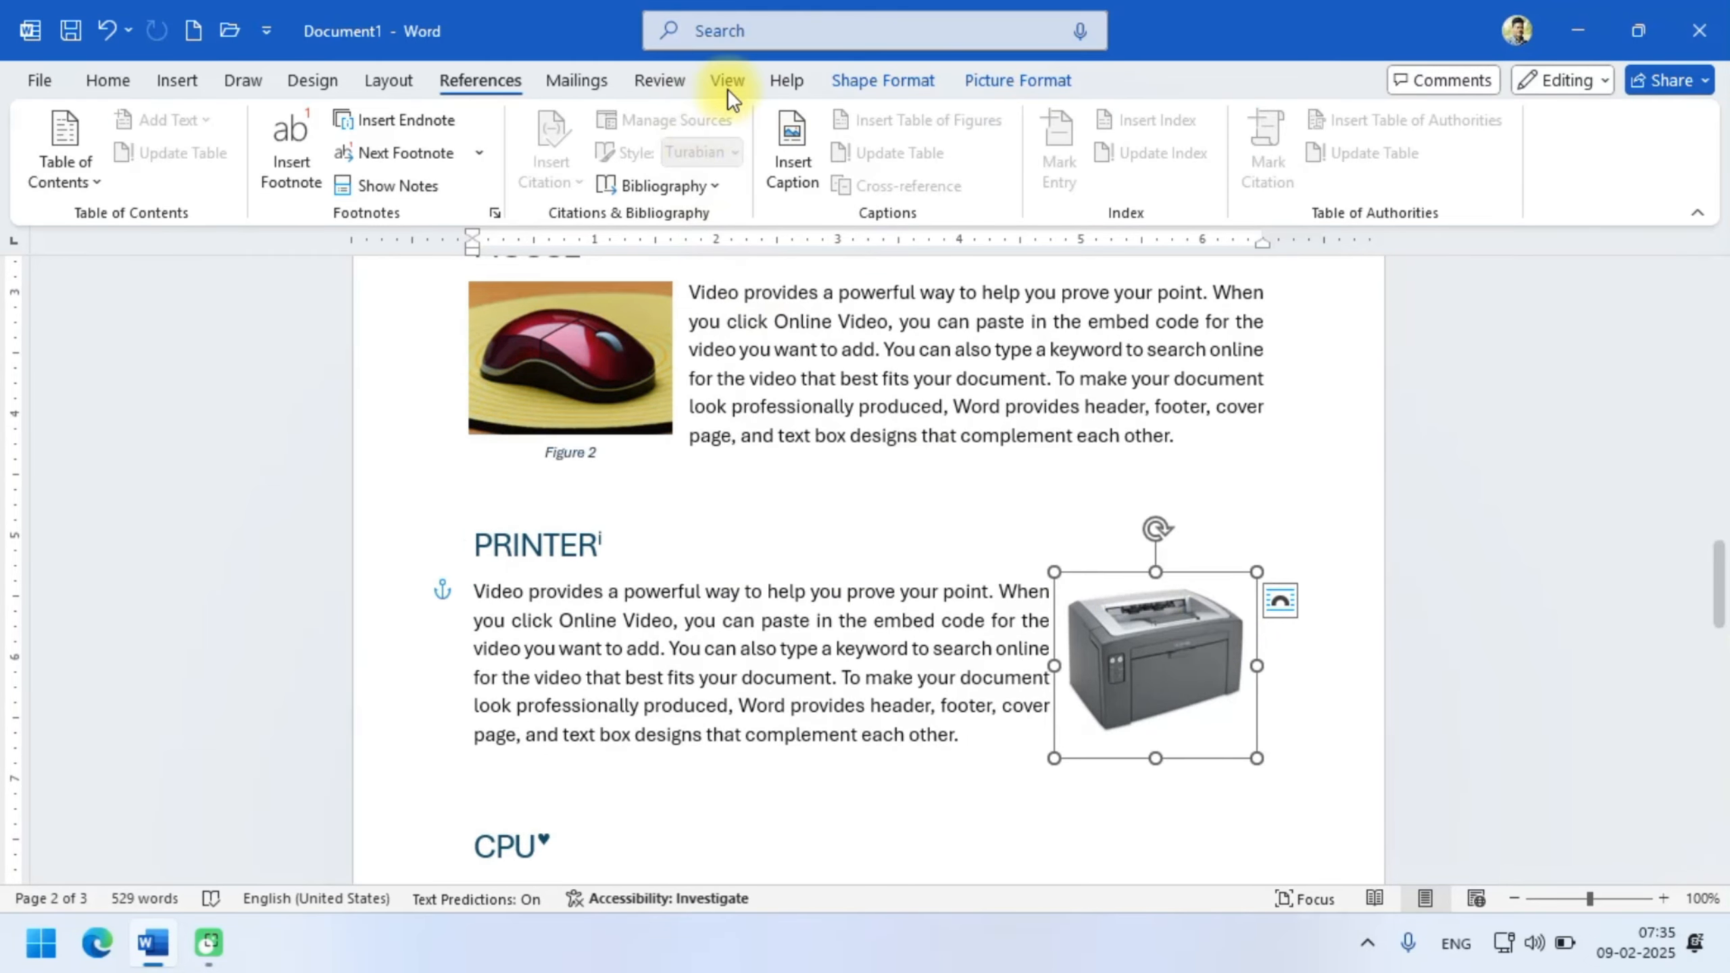
left_click(789, 160)
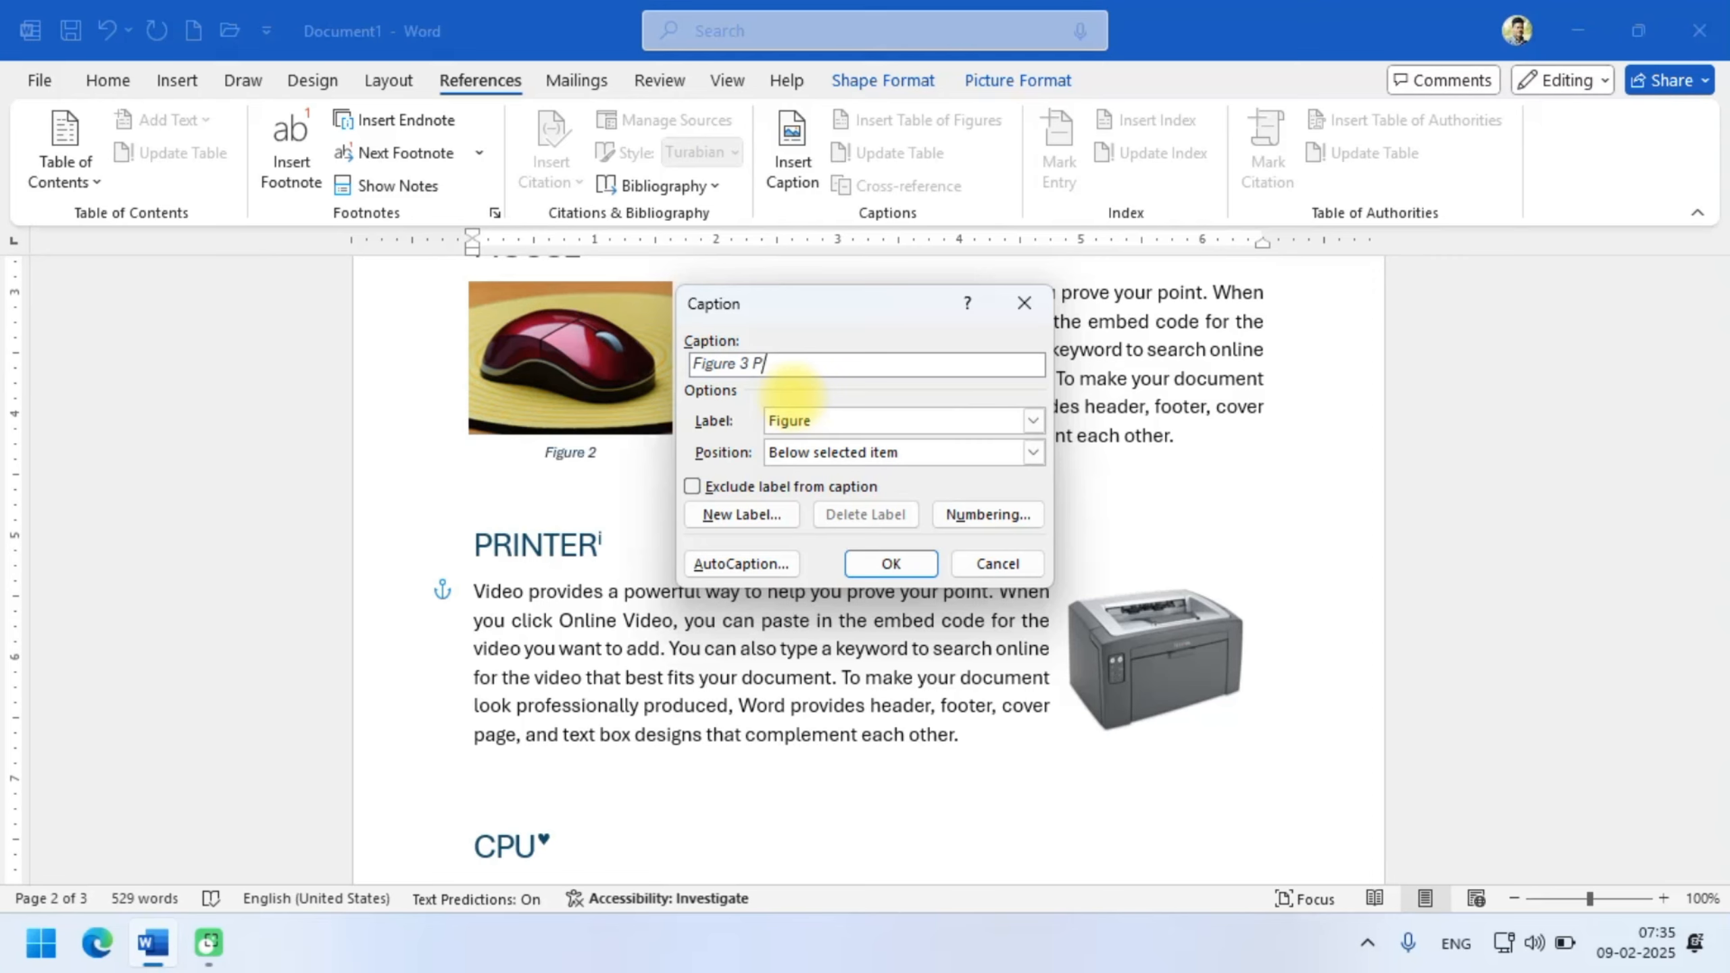
type("PRINTER")
left_click(893, 570)
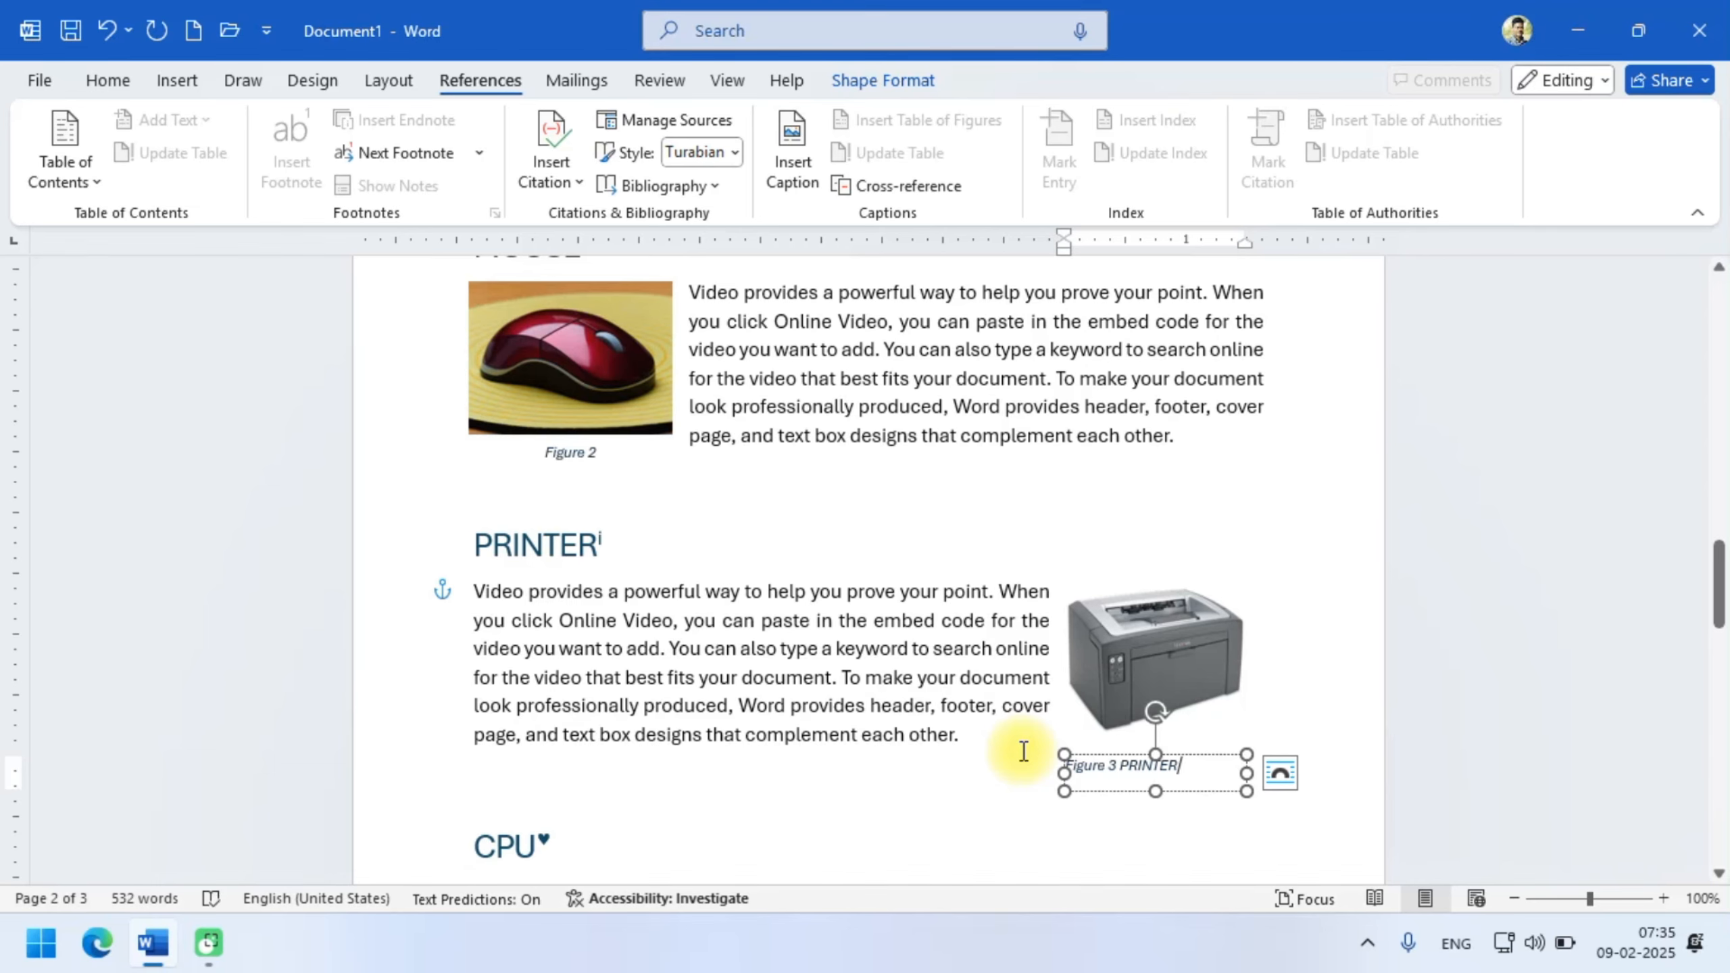
key("ctrl+e")
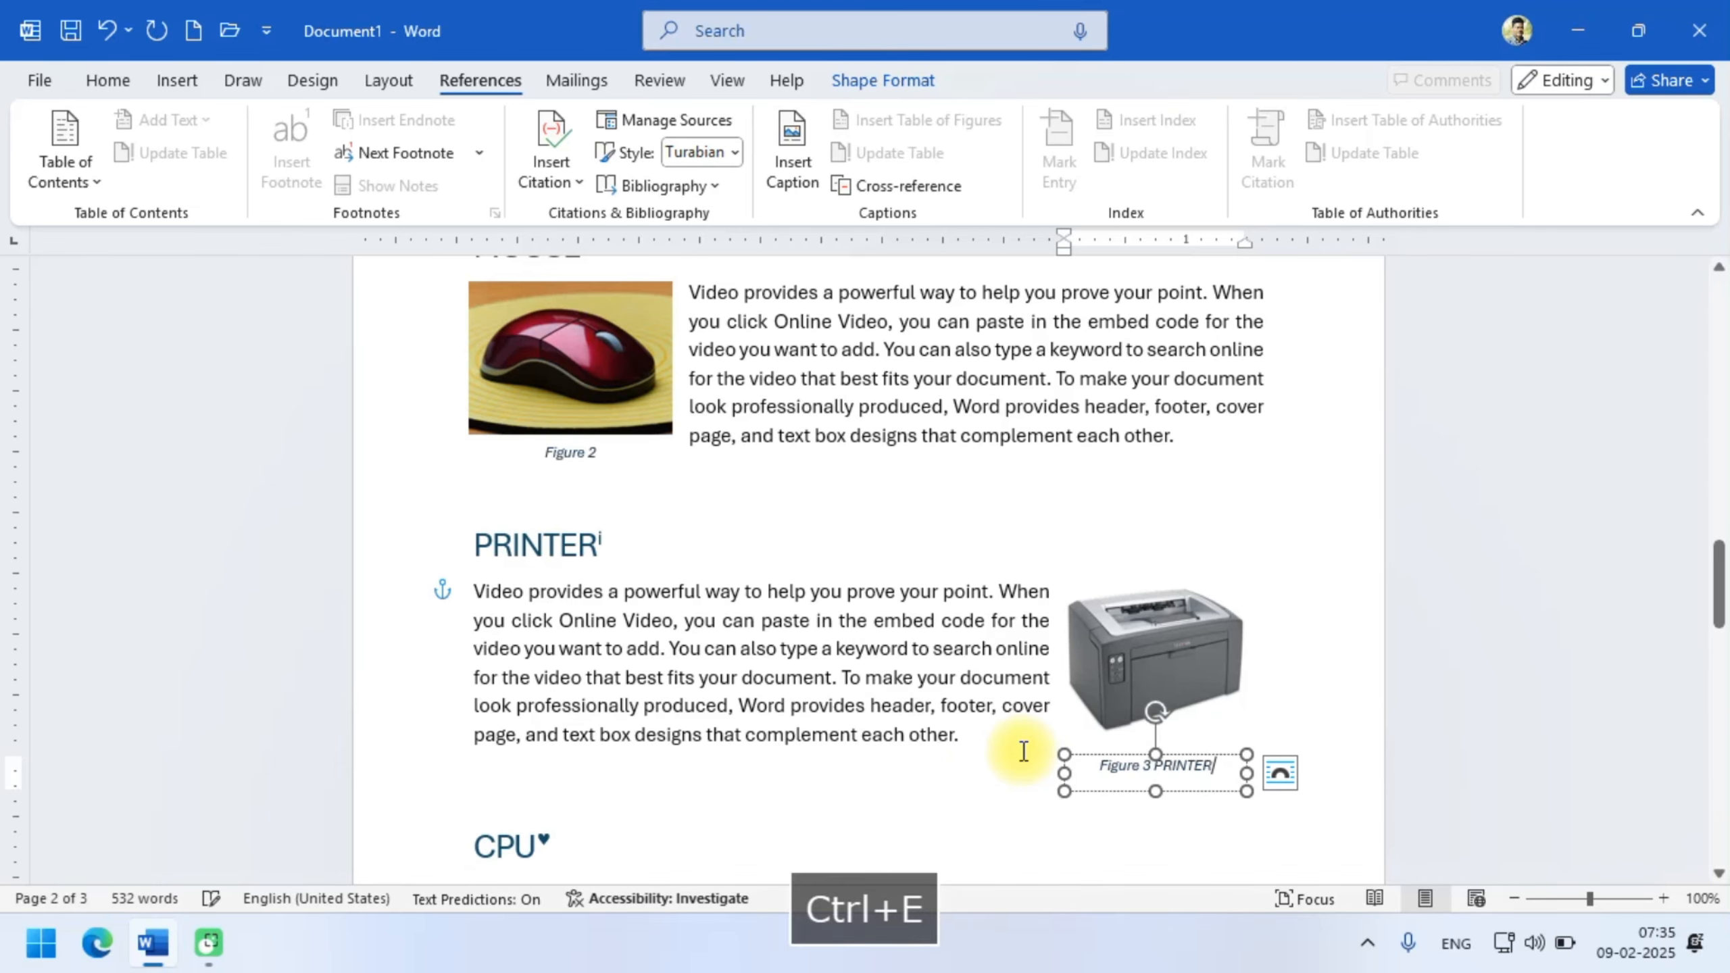
left_click(901, 804)
- Insert a table of figures for the Figure captions below the bibliography on page 1, with right-aligned page numbers and a dotted leader
scroll(905, 806, "up", 6)
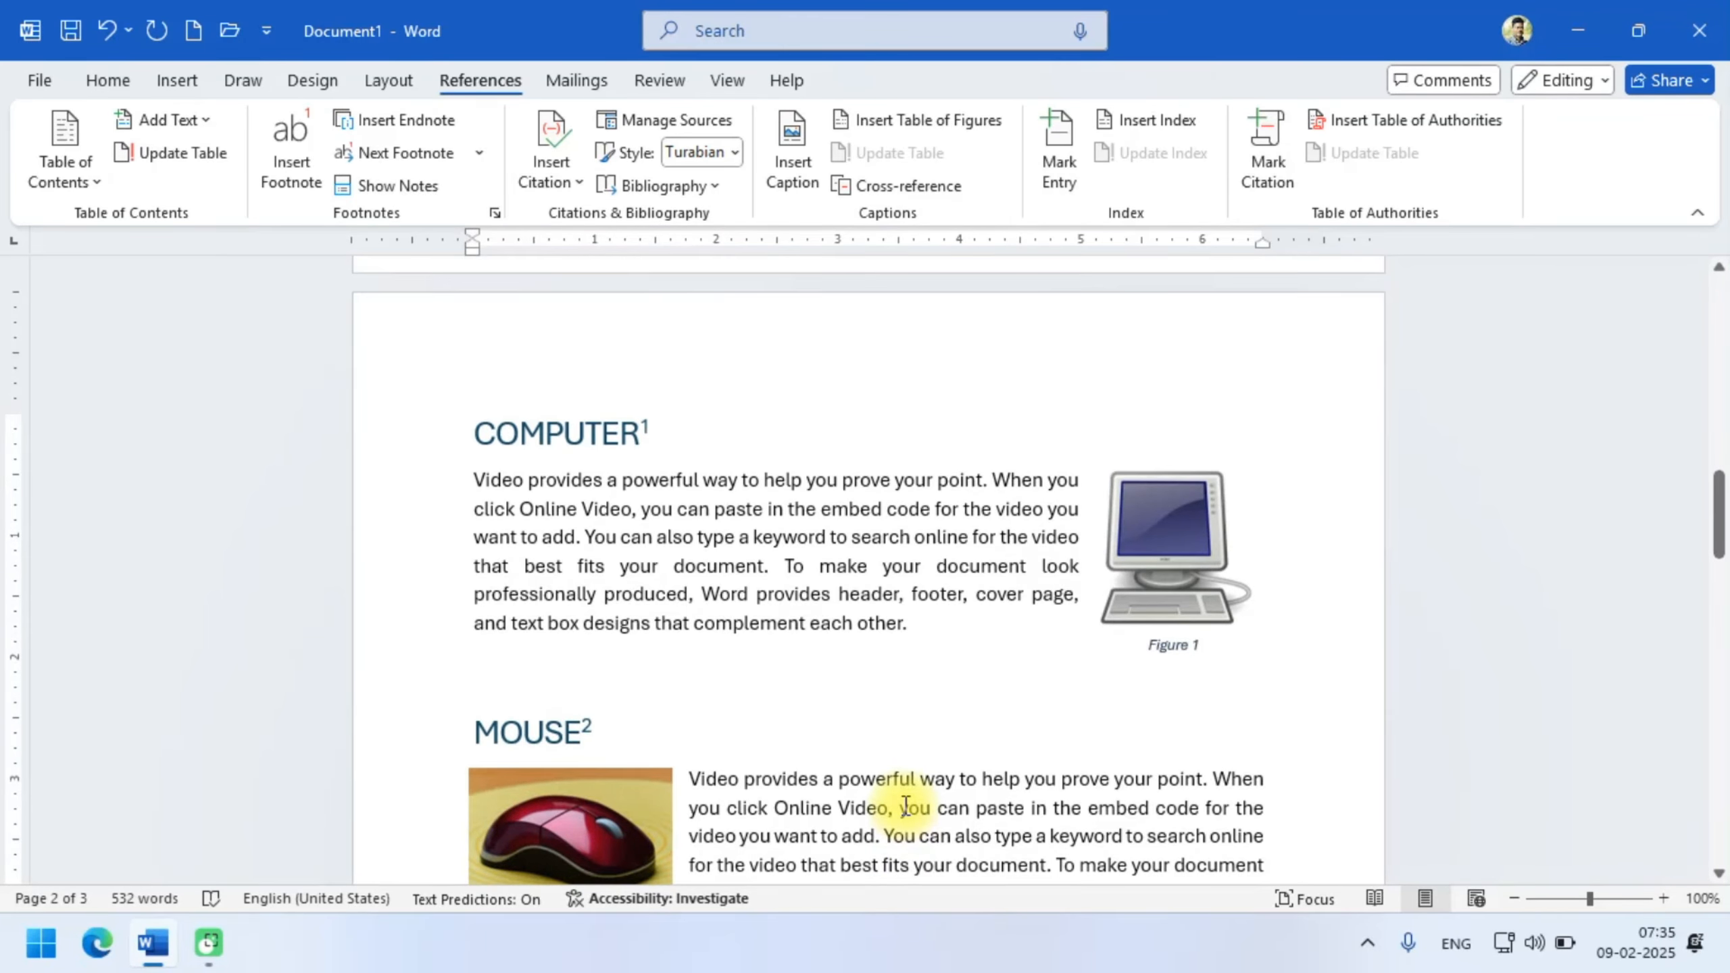
scroll(913, 716, "down", 1)
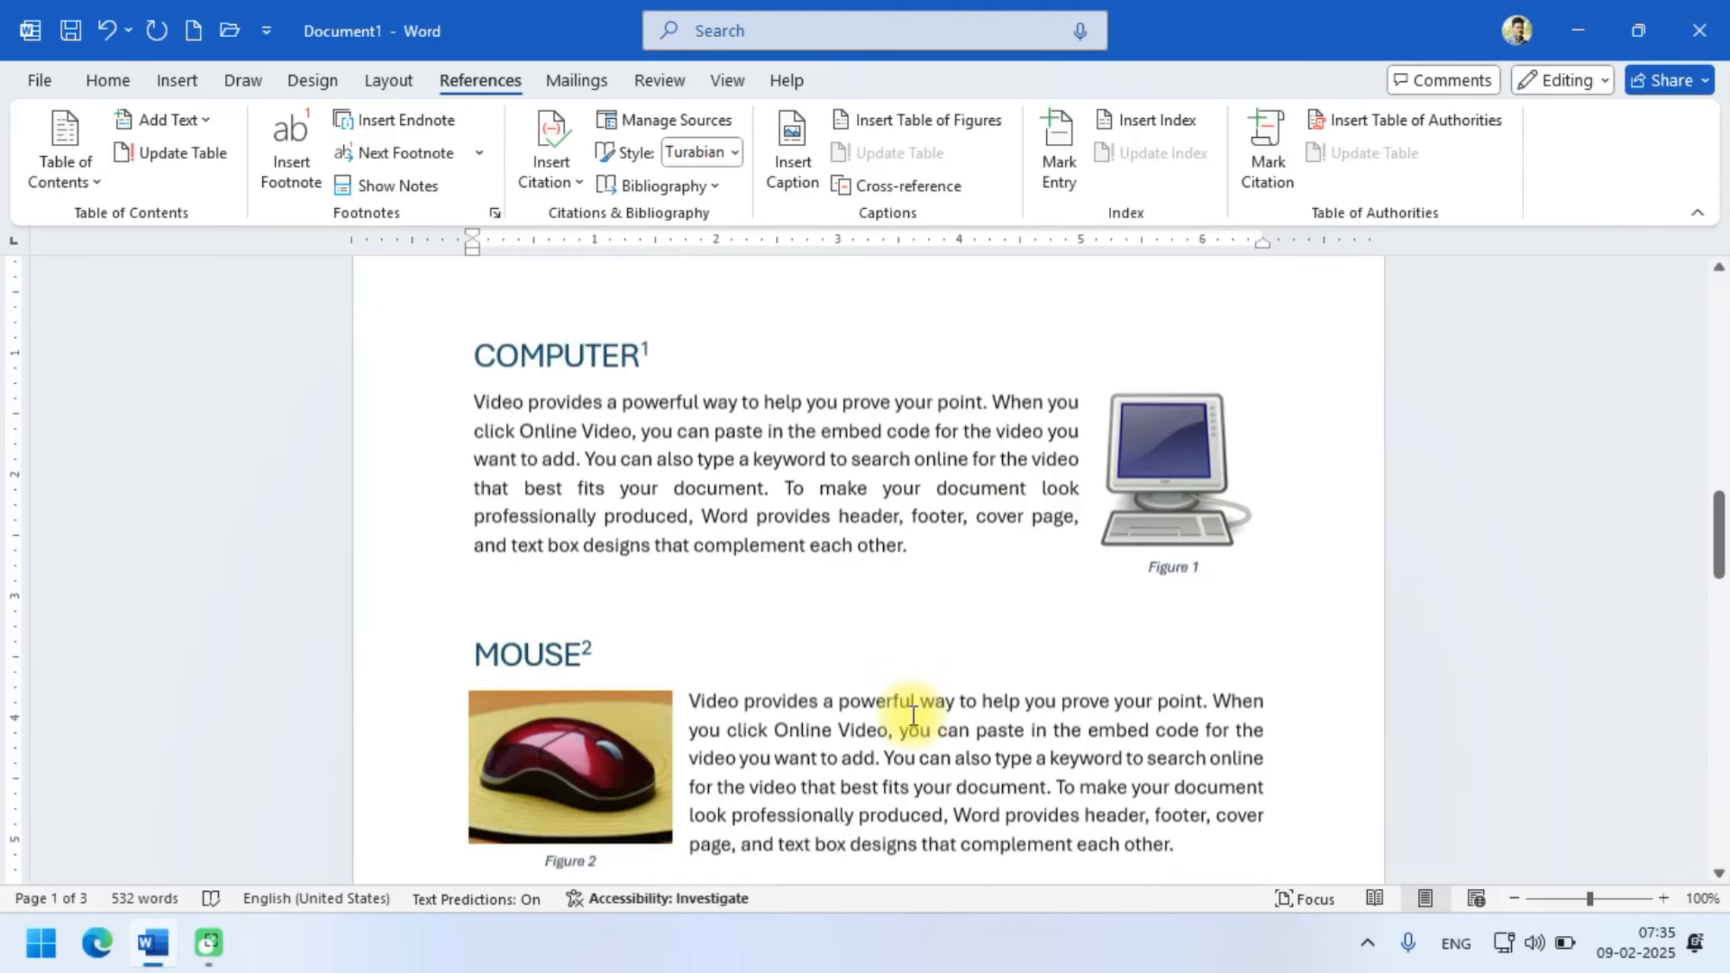
scroll(913, 716, "down", 4)
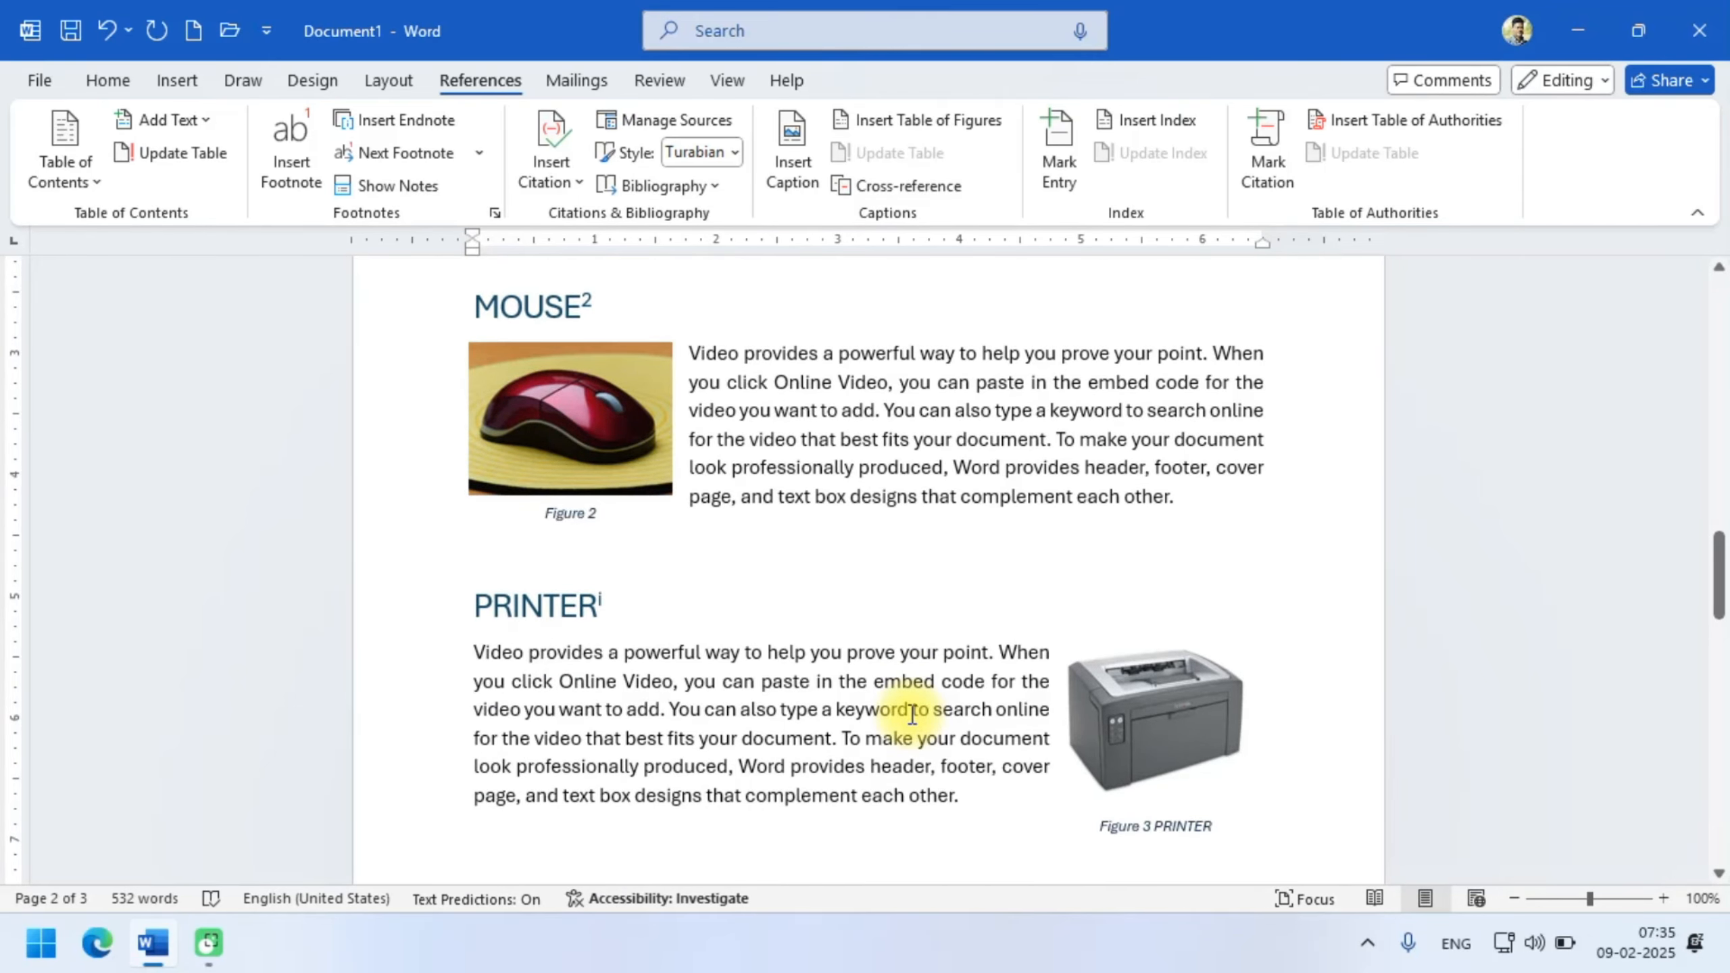
scroll(912, 713, "up", 12)
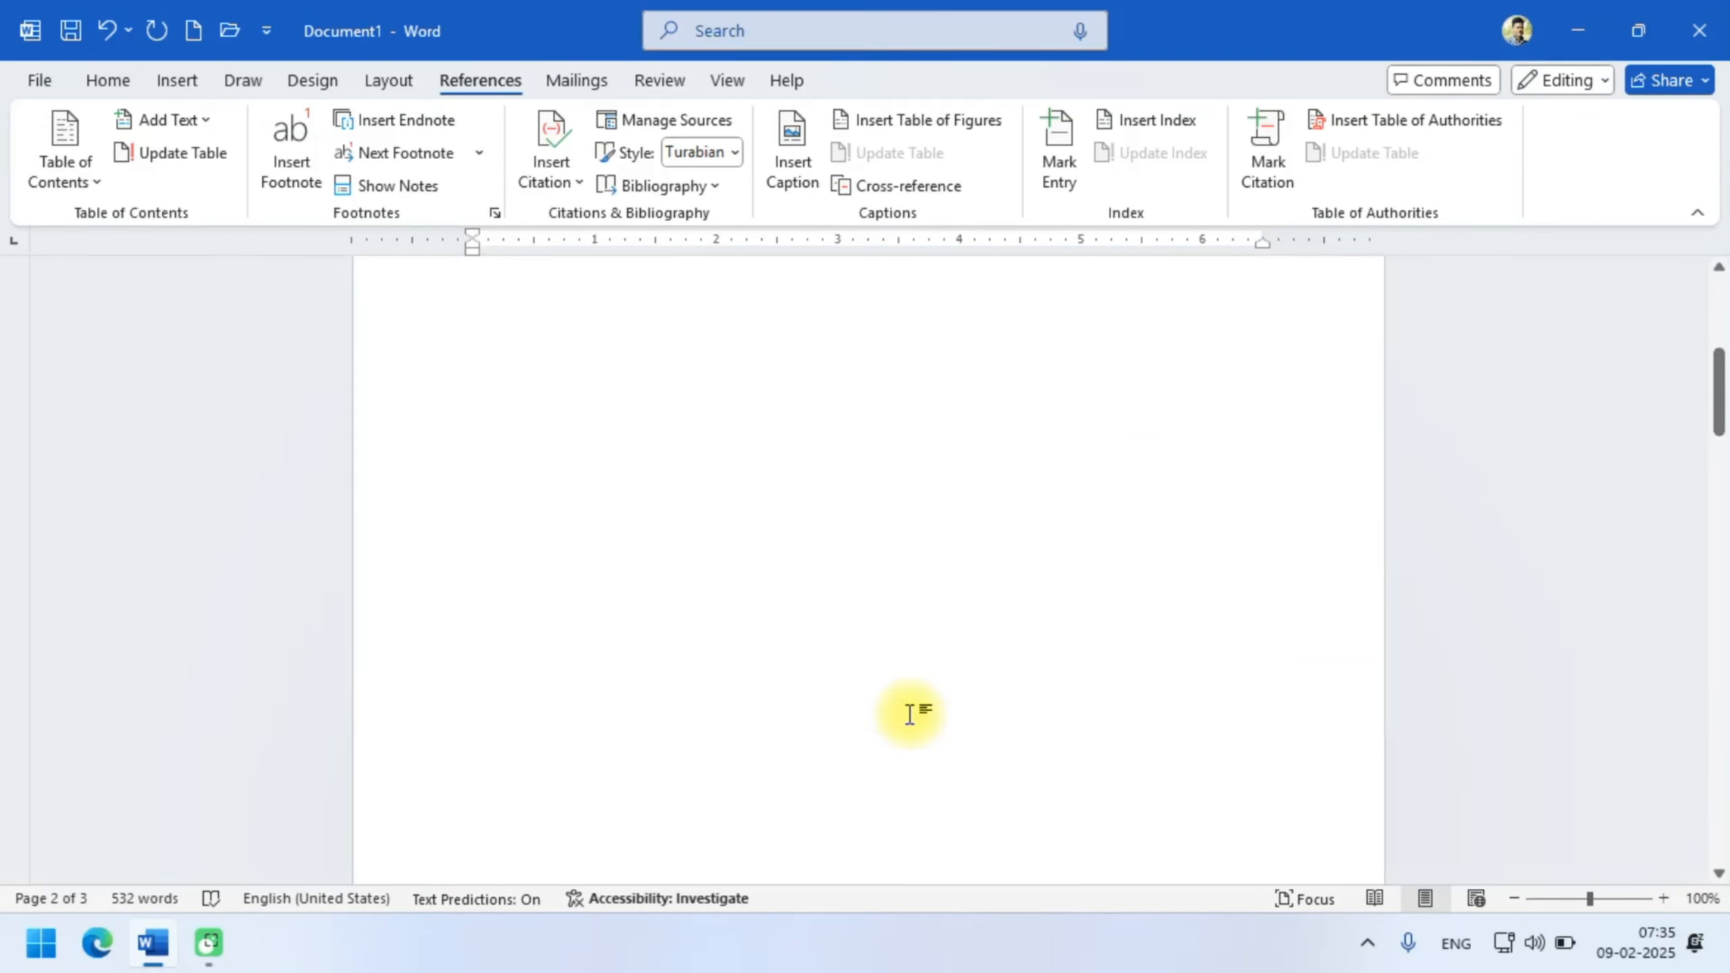
scroll(910, 714, "up", 5)
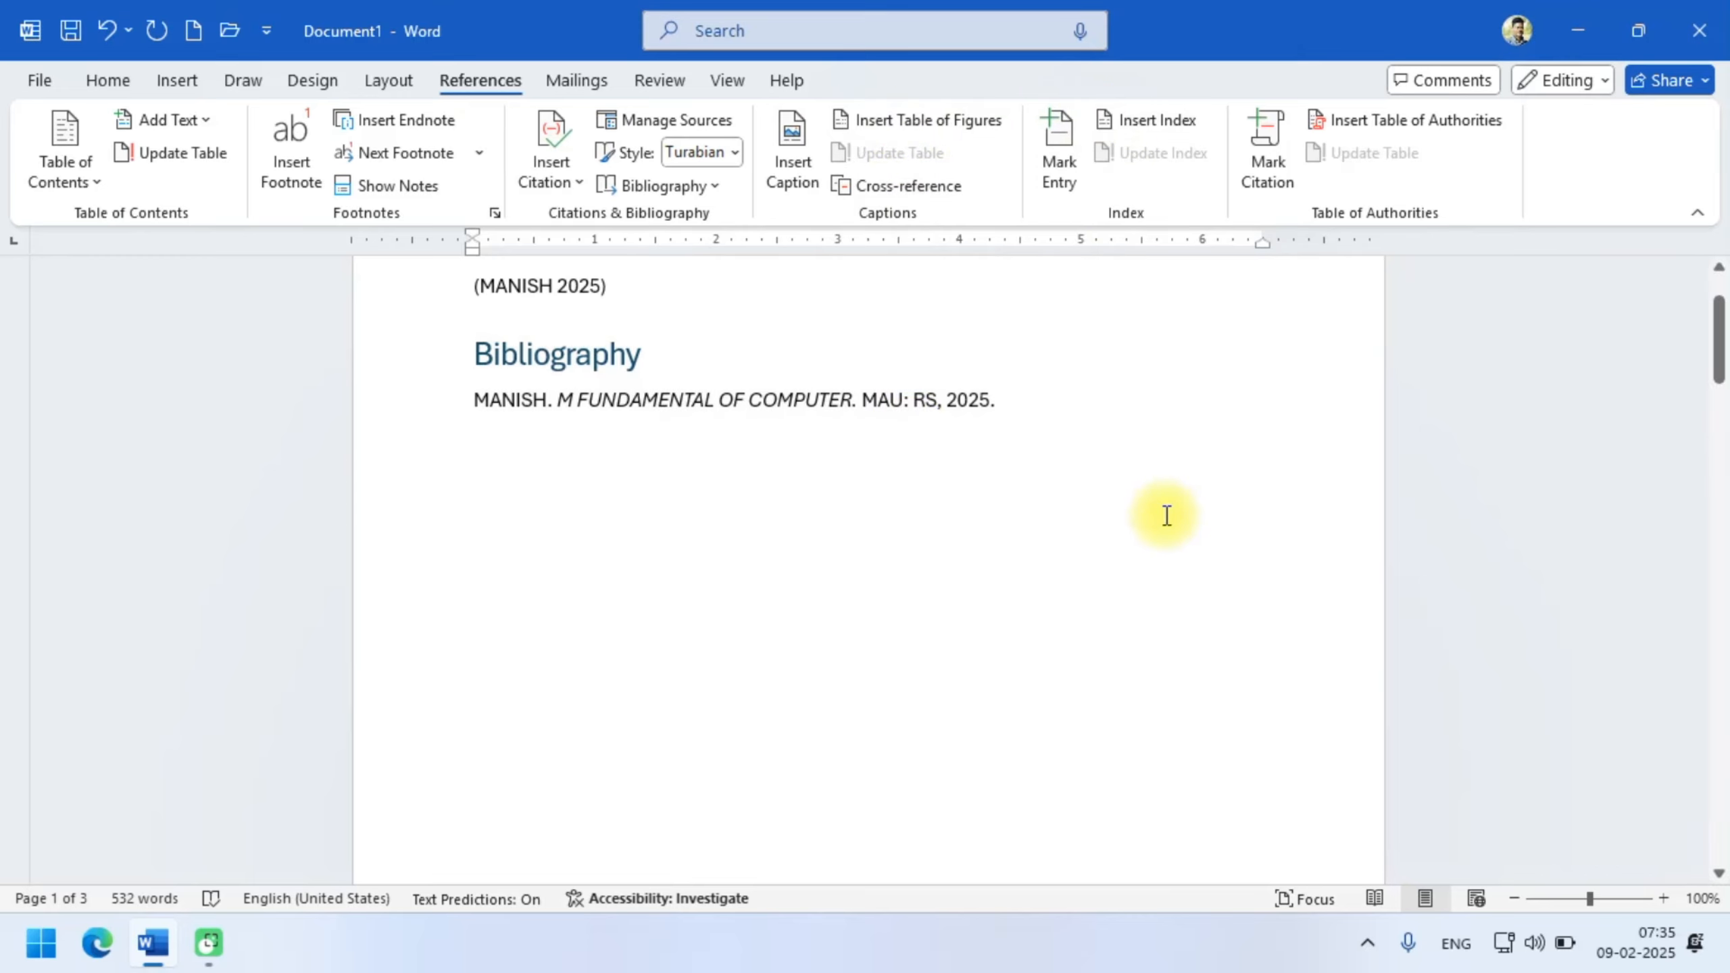
left_click(1101, 460)
left_click(483, 540)
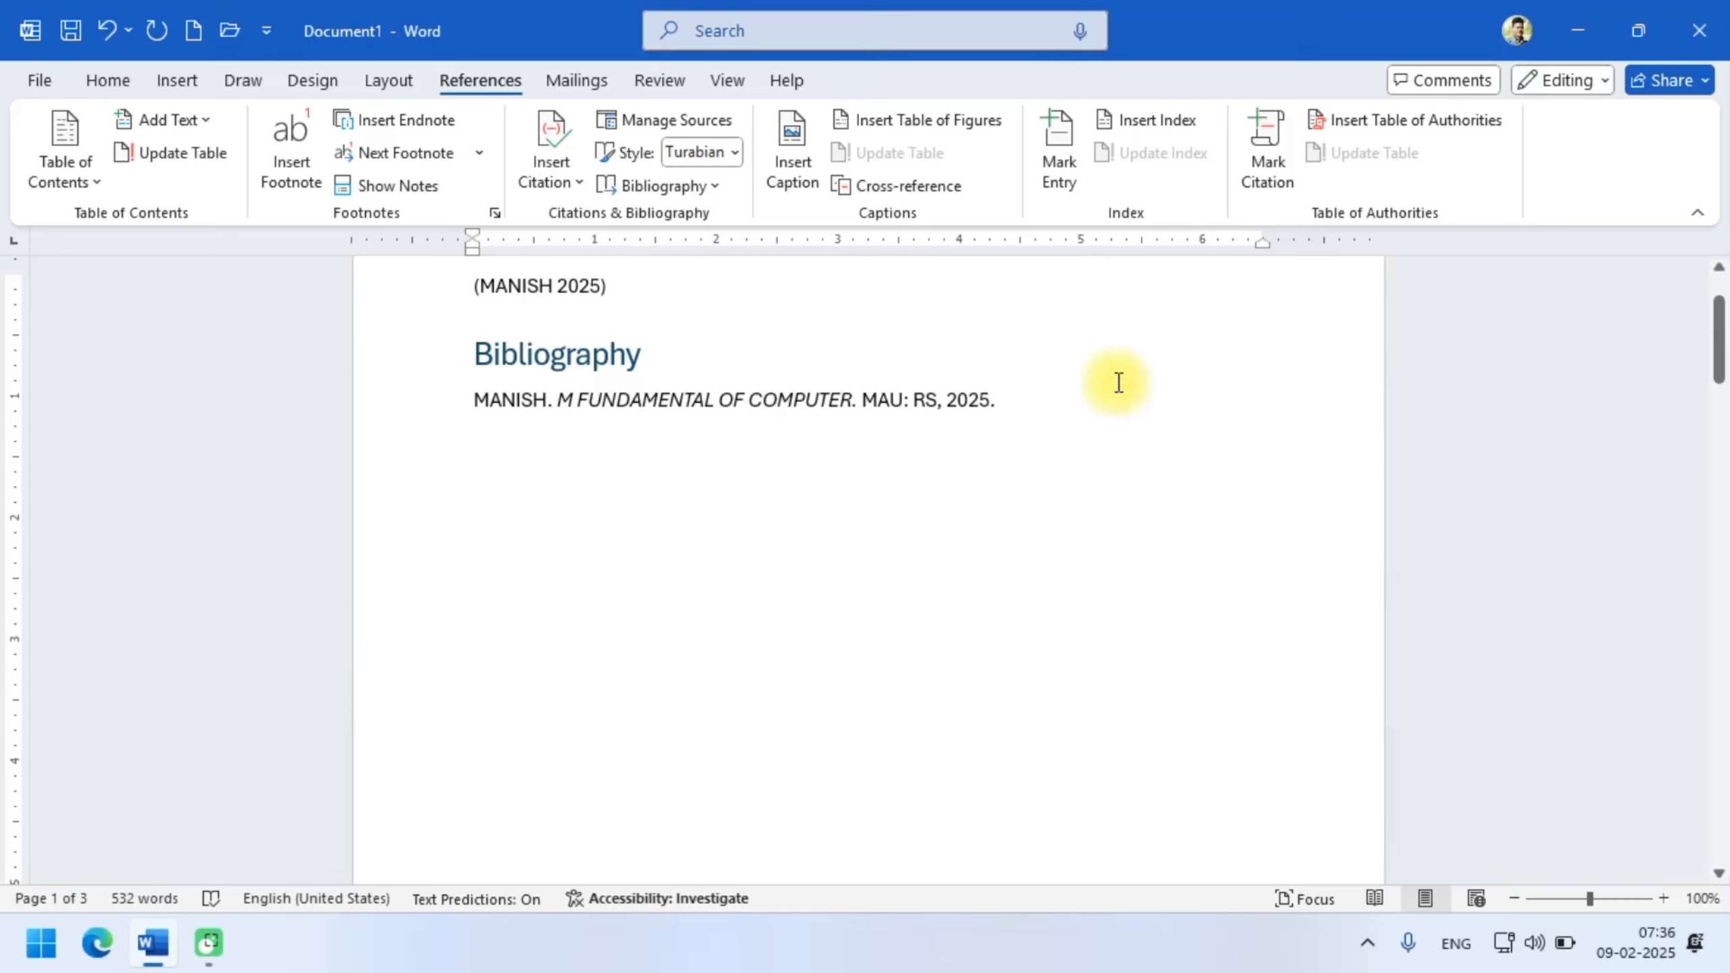
left_click(924, 119)
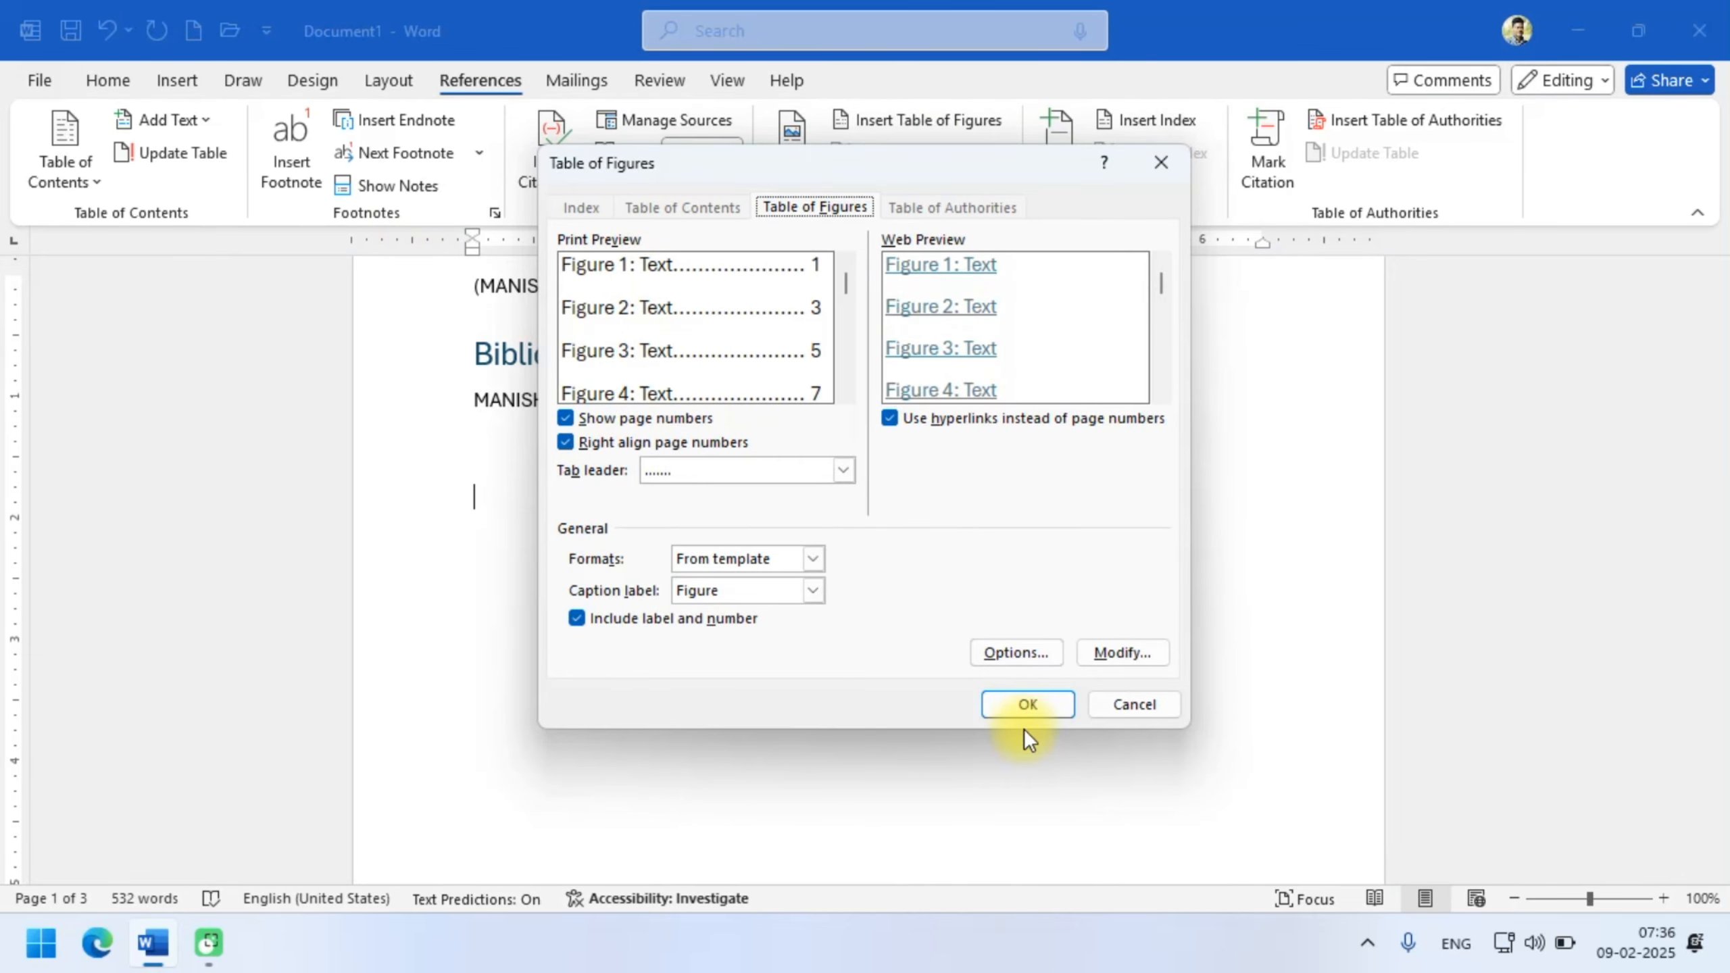
left_click(1027, 704)
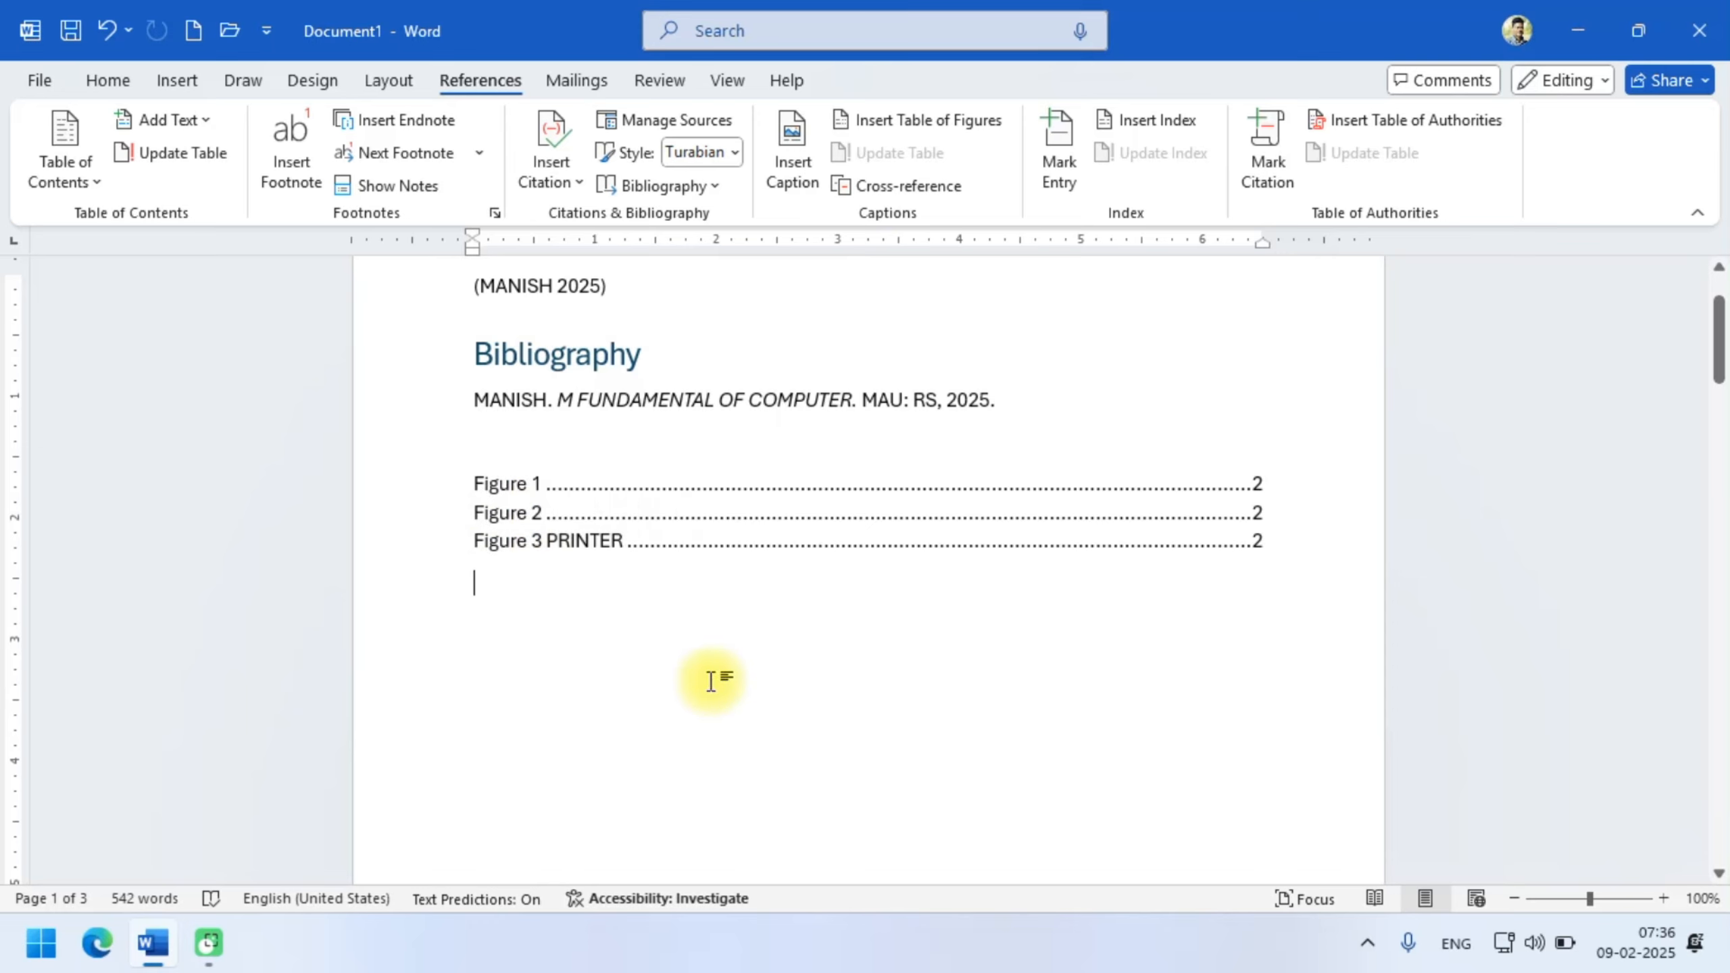
- Follow the "Figure 3 PRINTER" entry in the table of figures to view its captioned picture
left_click(543, 558, "ctrl")
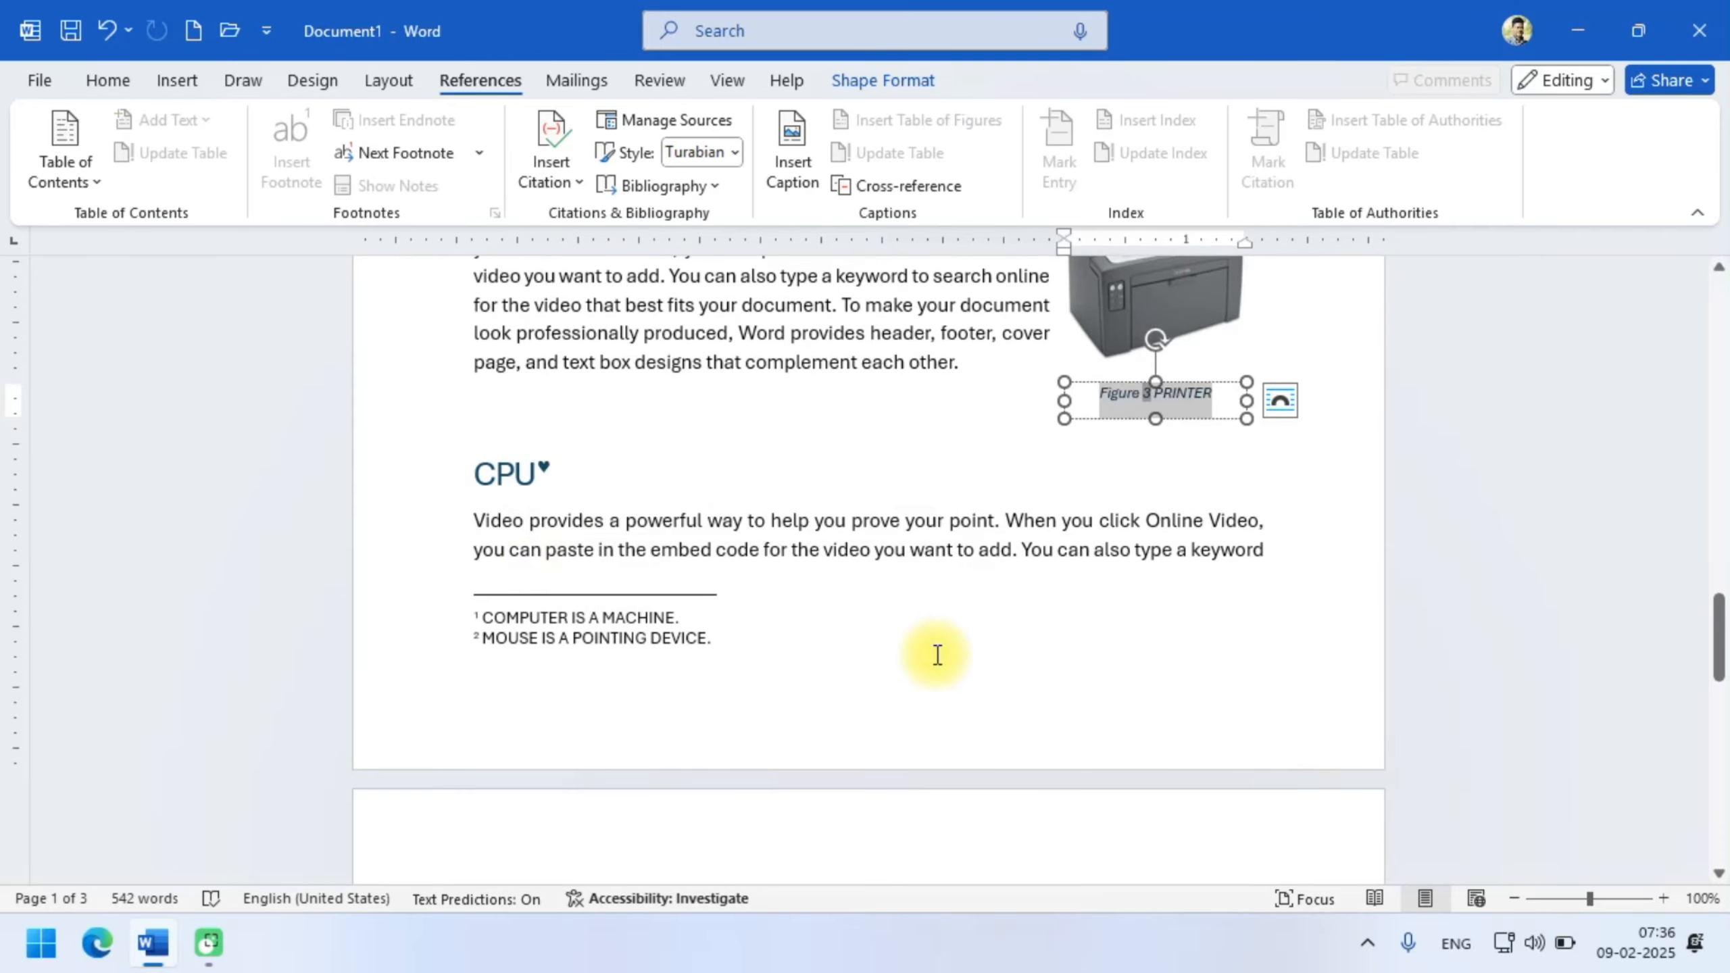
scroll(937, 654, "up", 2)
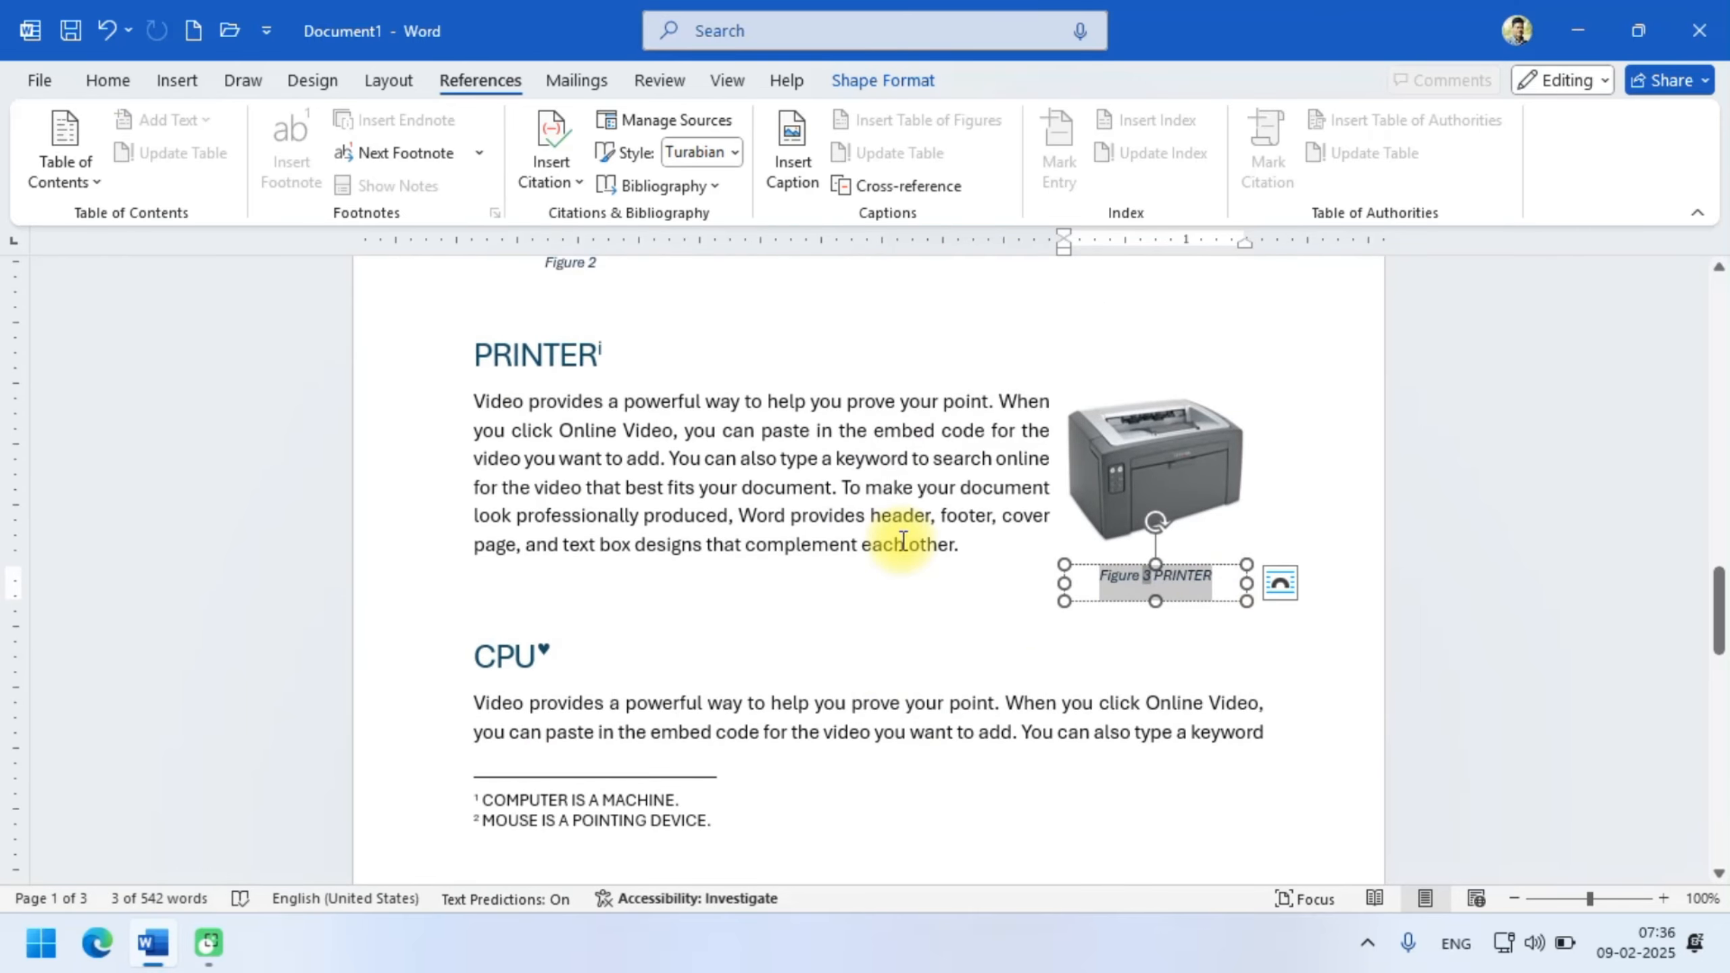
left_click(624, 525)
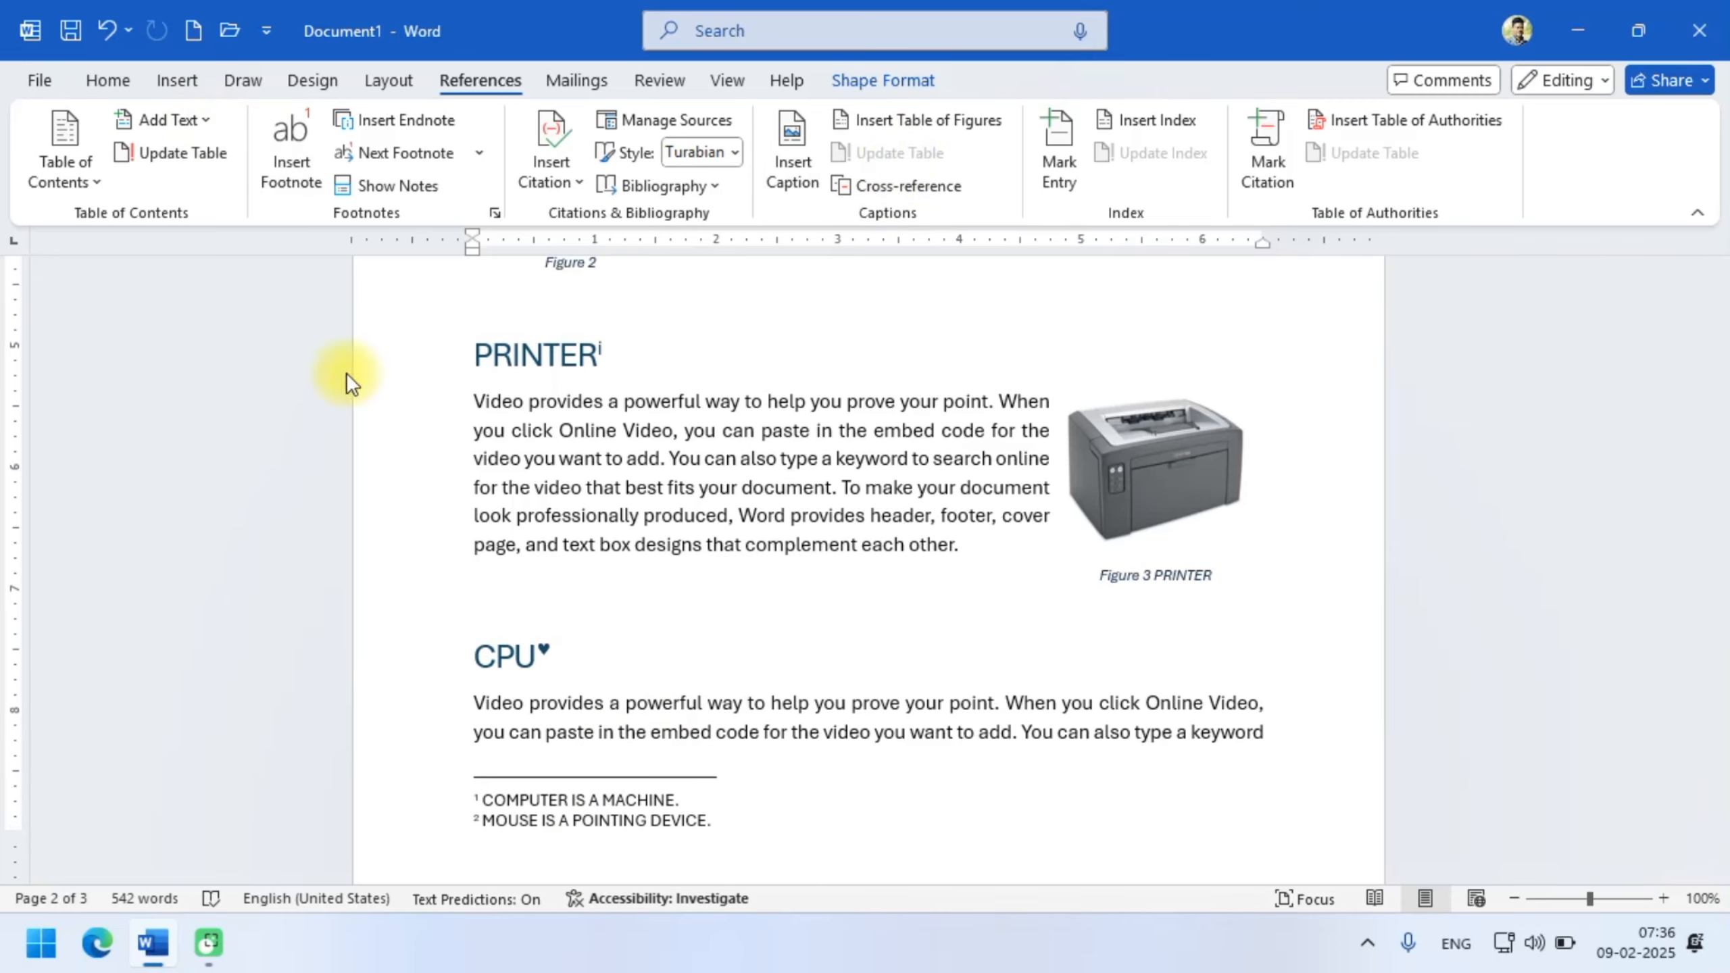
- Search online pictures for "CPU" and insert the gold-pinned processor lying flat on a light background after the CPU heading
left_click(647, 659)
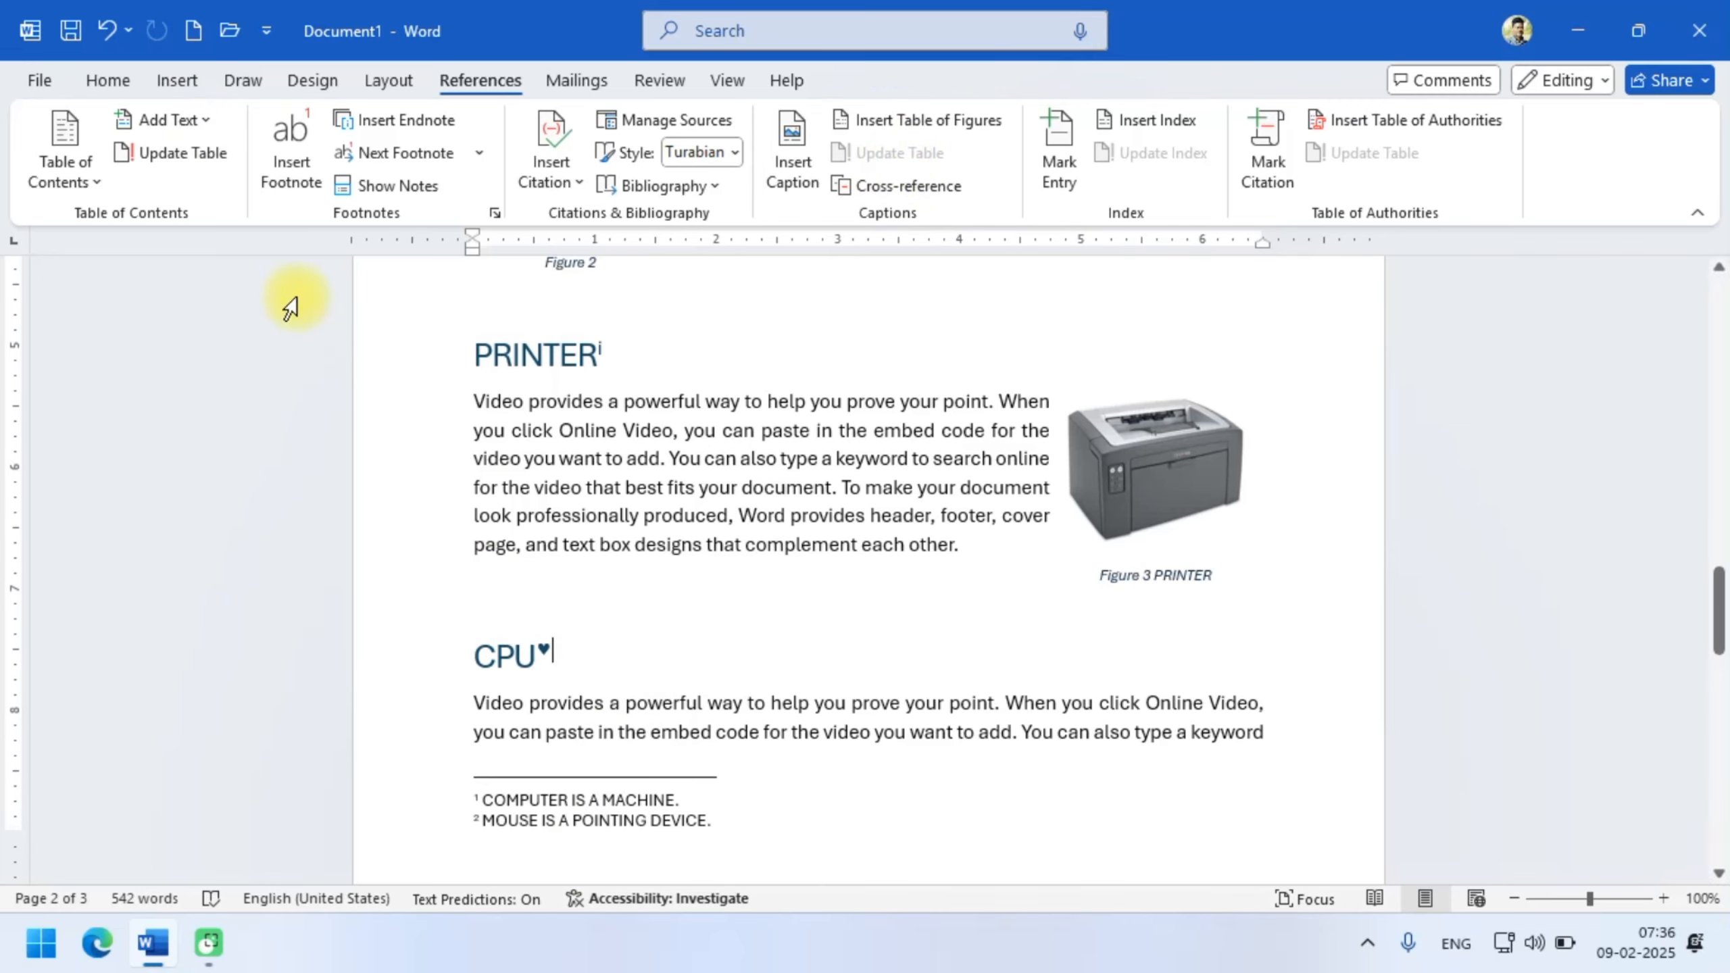
left_click(191, 81)
left_click(284, 181)
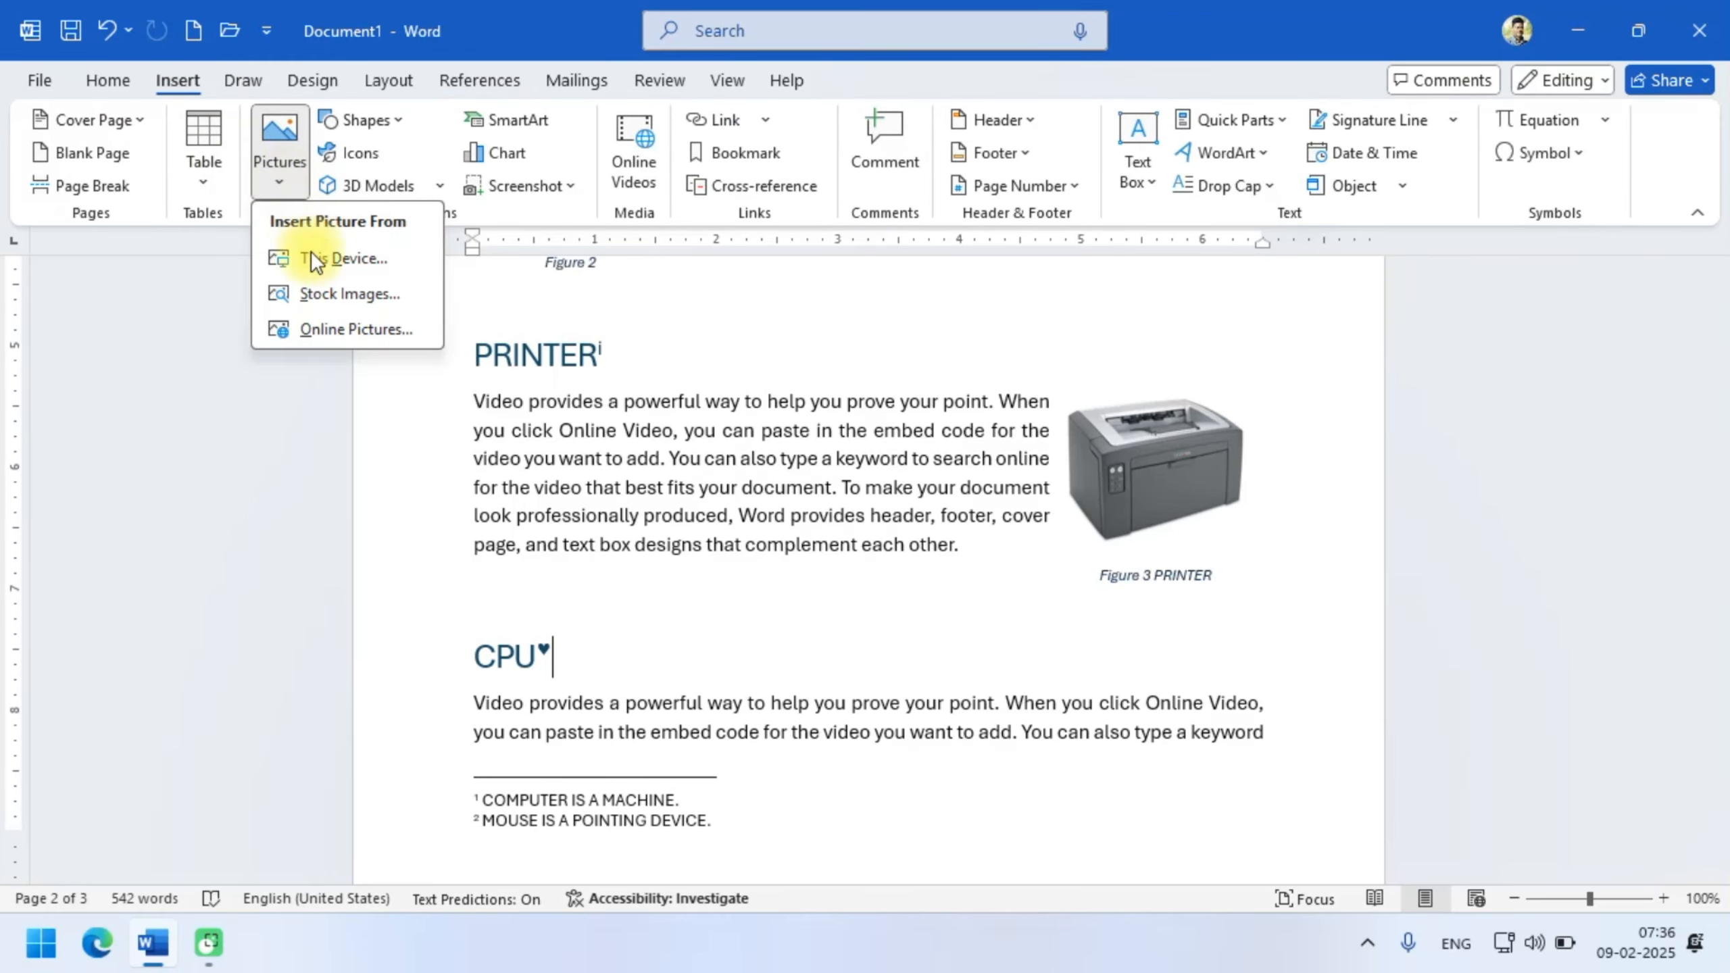
left_click(330, 334)
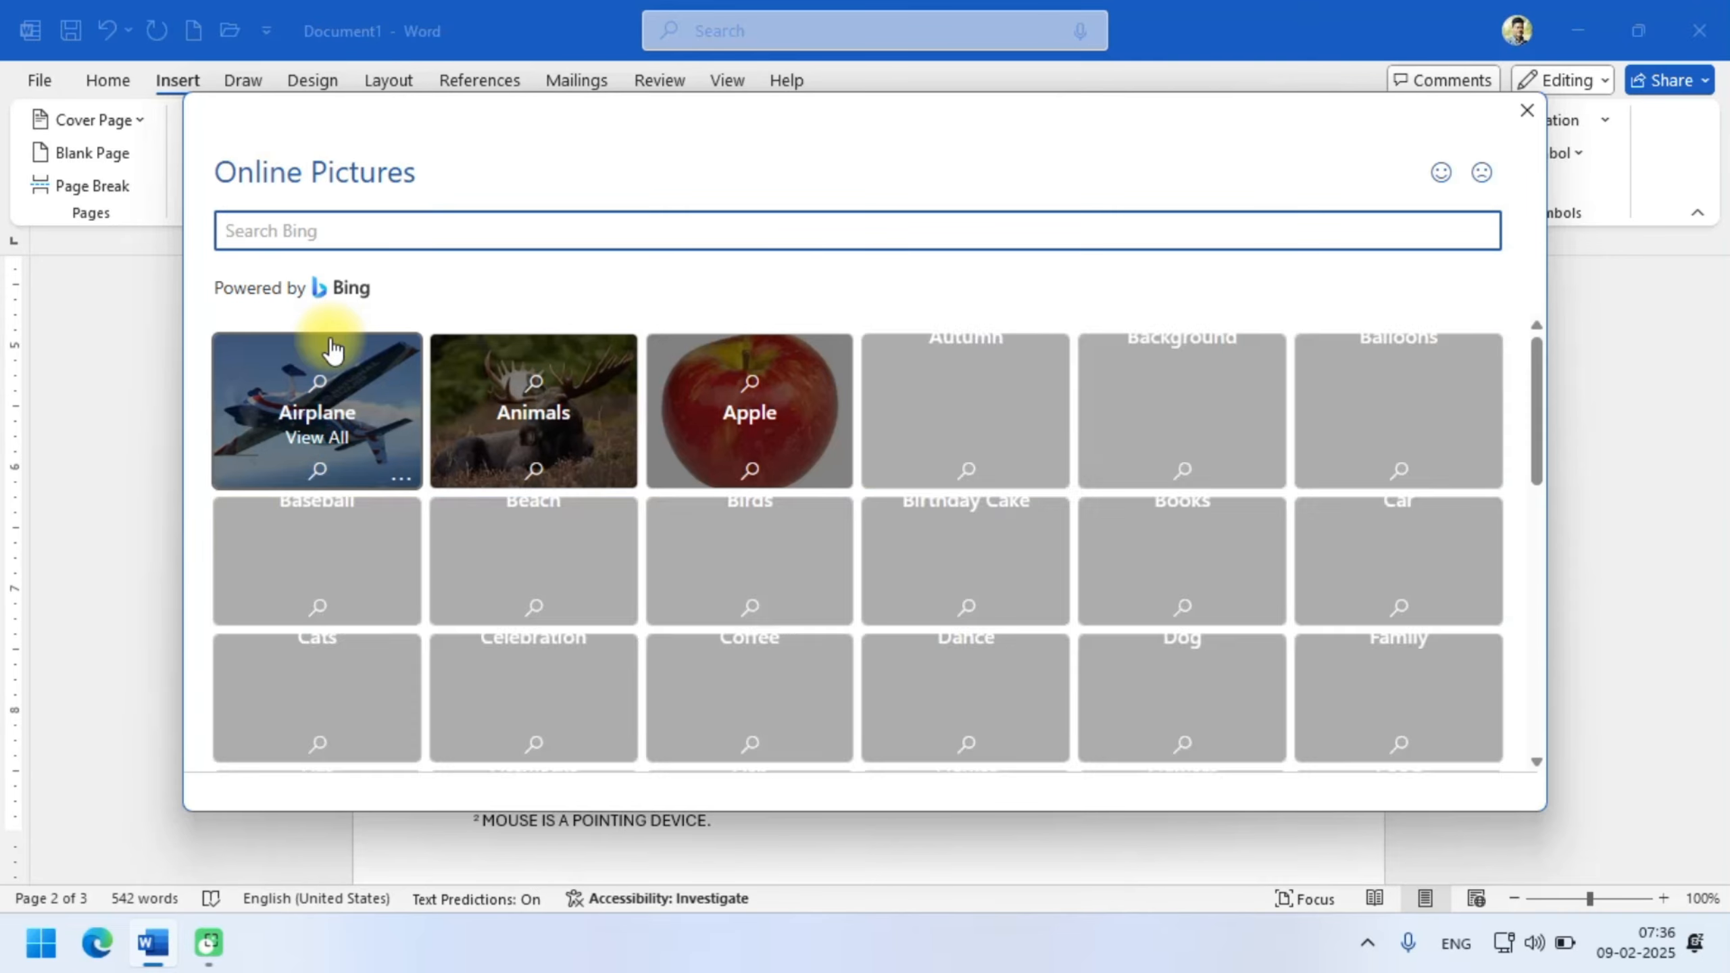
type("co")
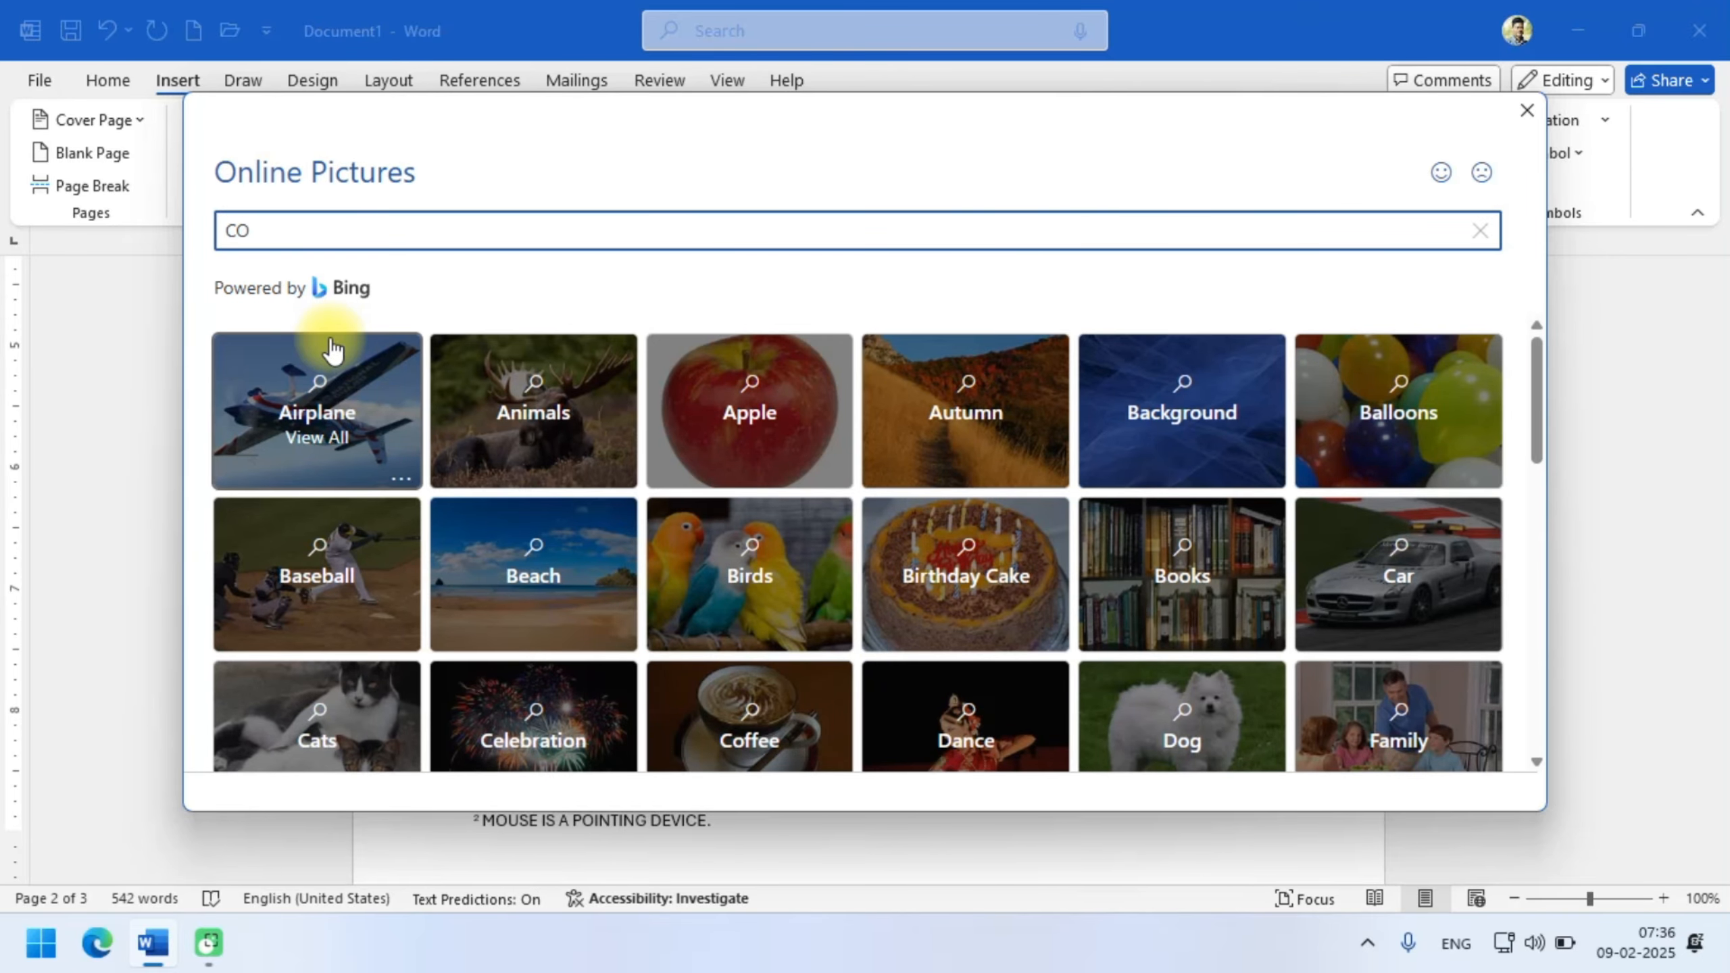
type("U")
key("Return")
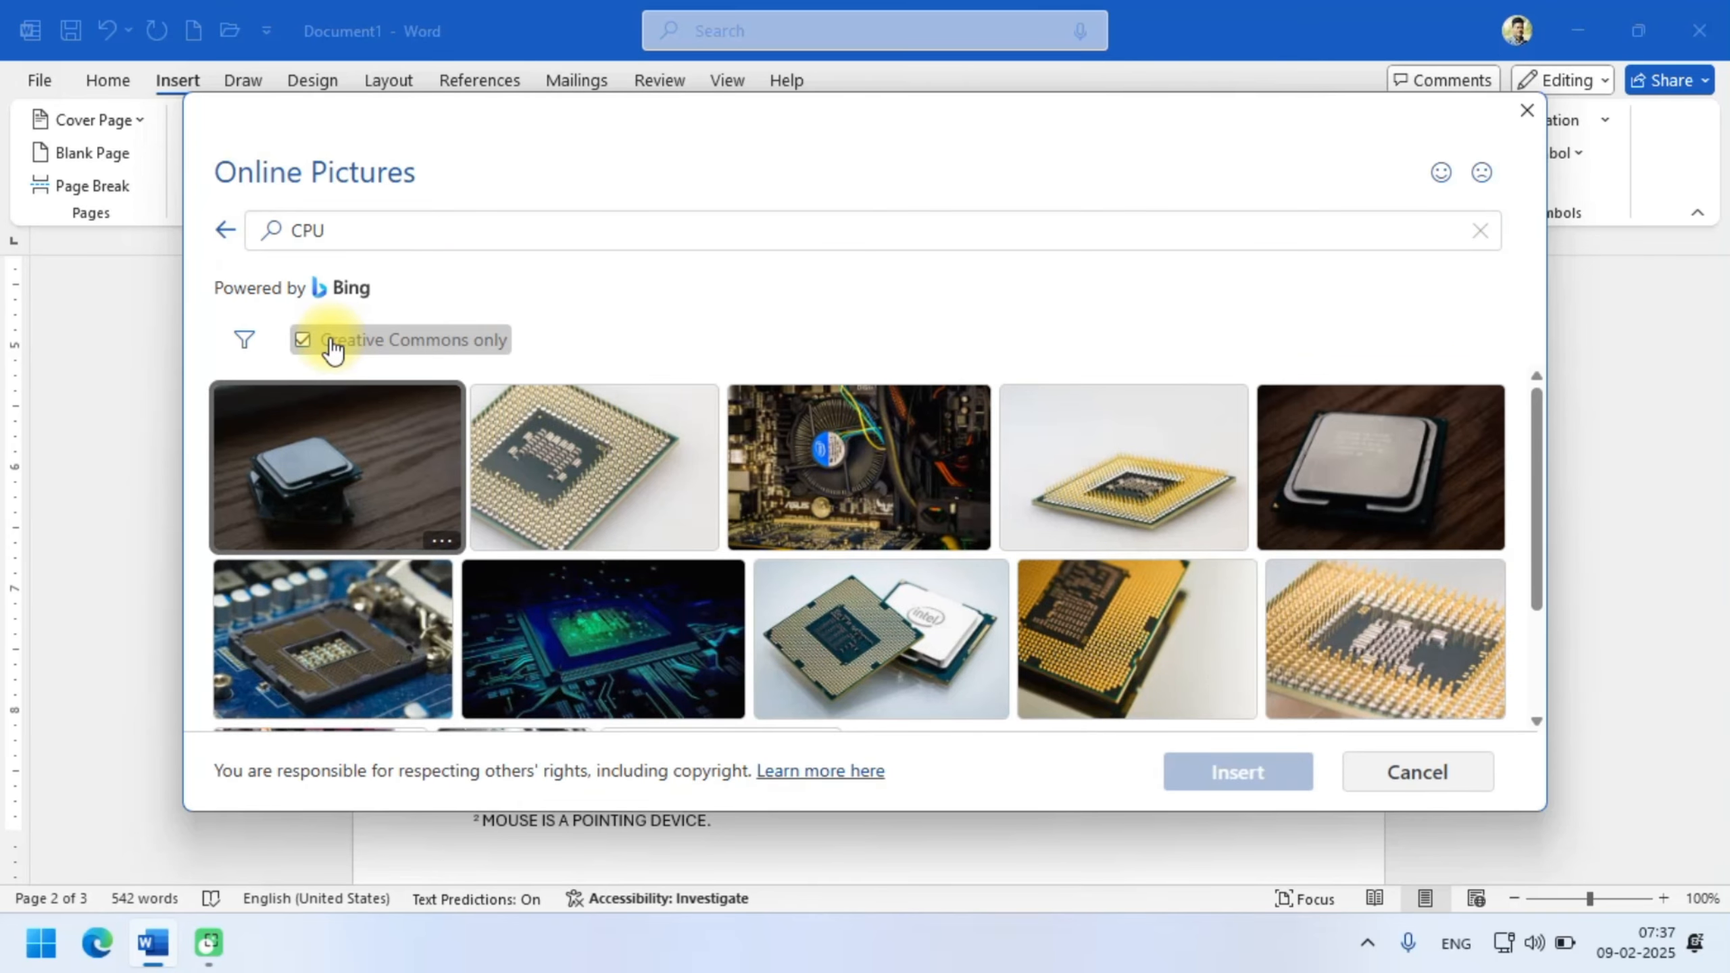
scroll(957, 513, "down", 3)
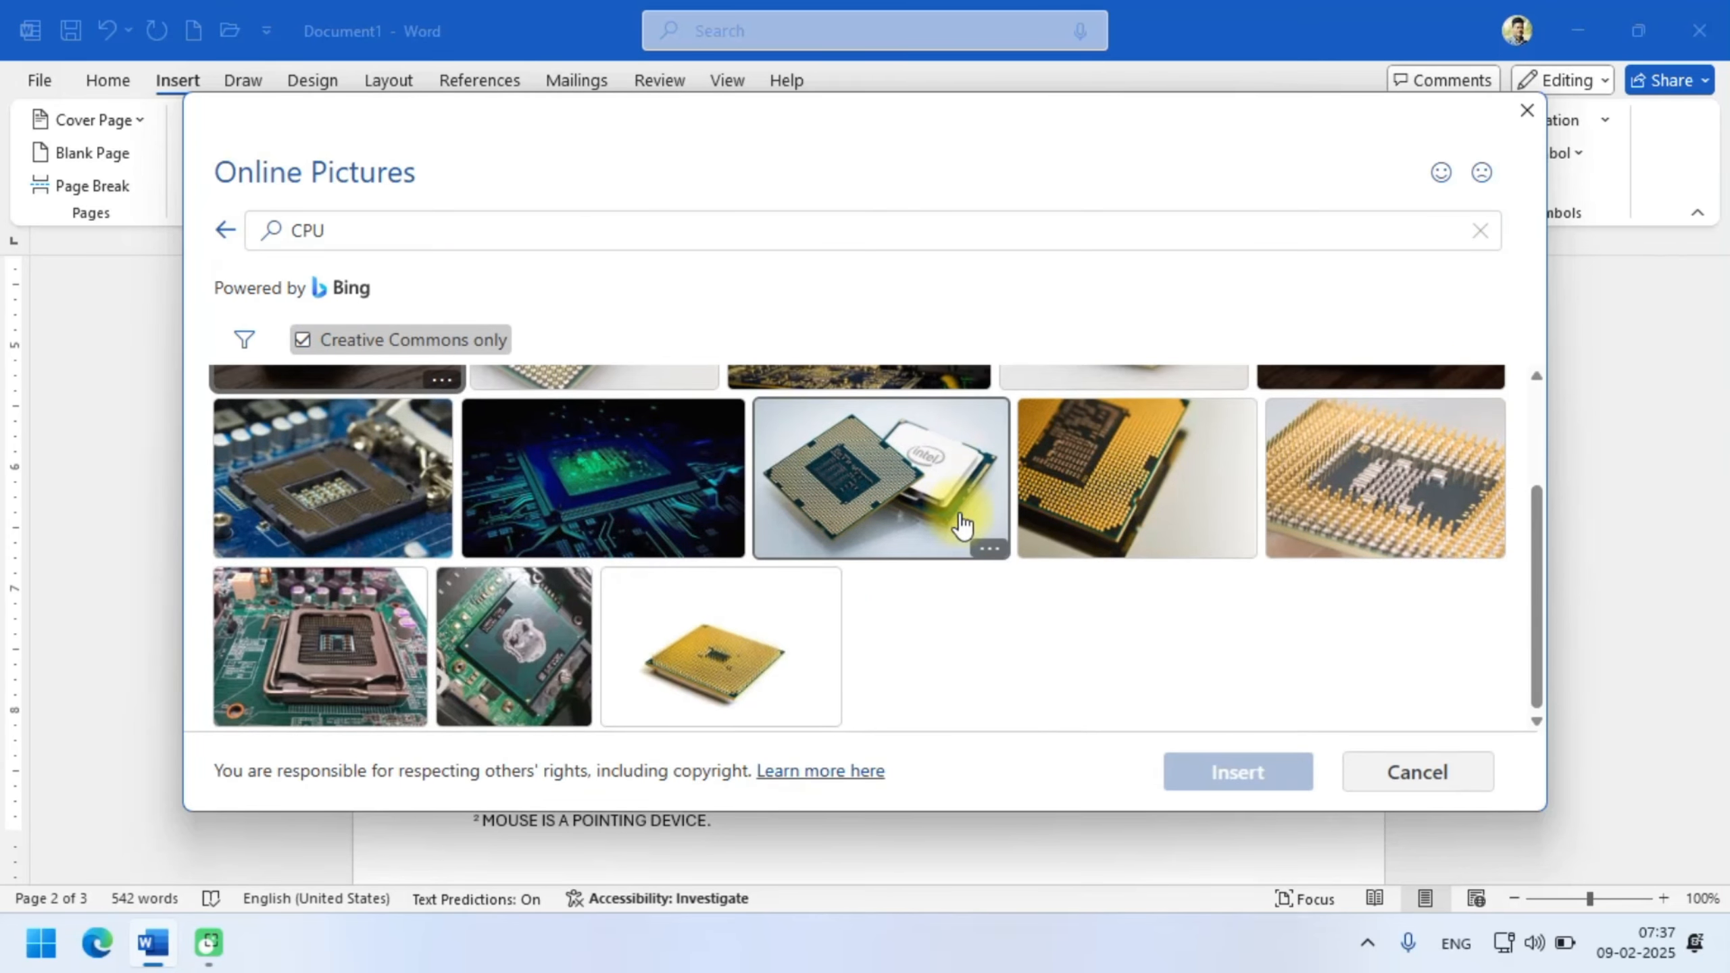
scroll(882, 653, "up", 3)
left_click(1138, 463)
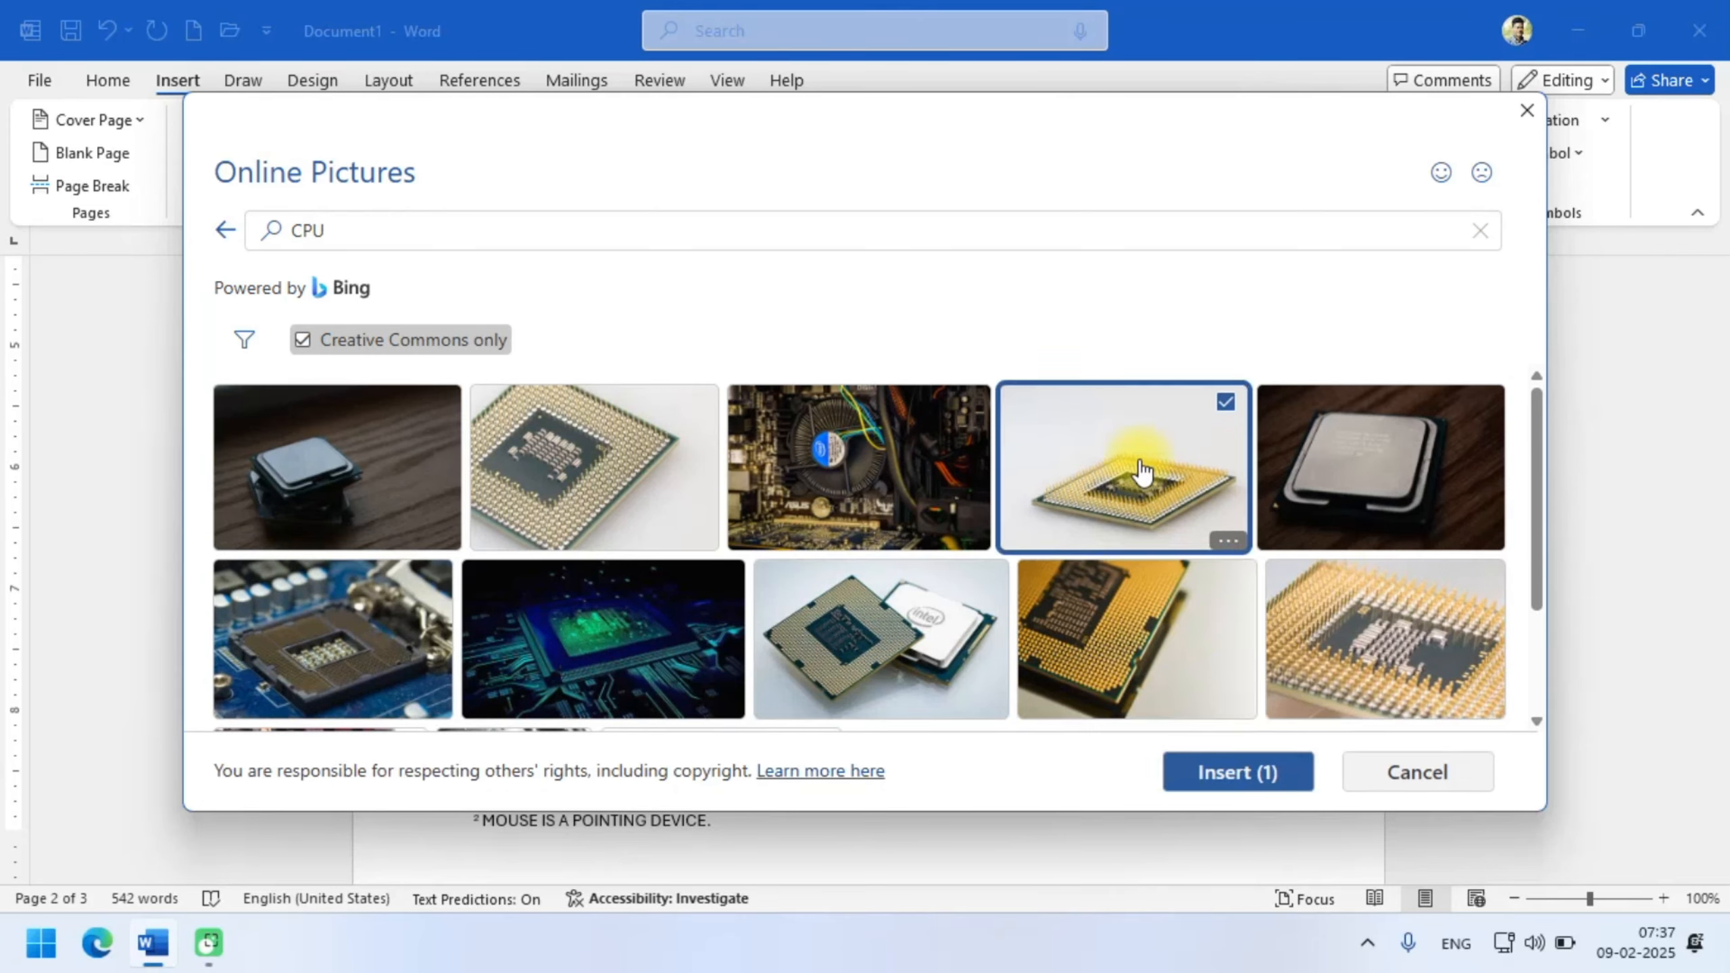
left_click(1224, 774)
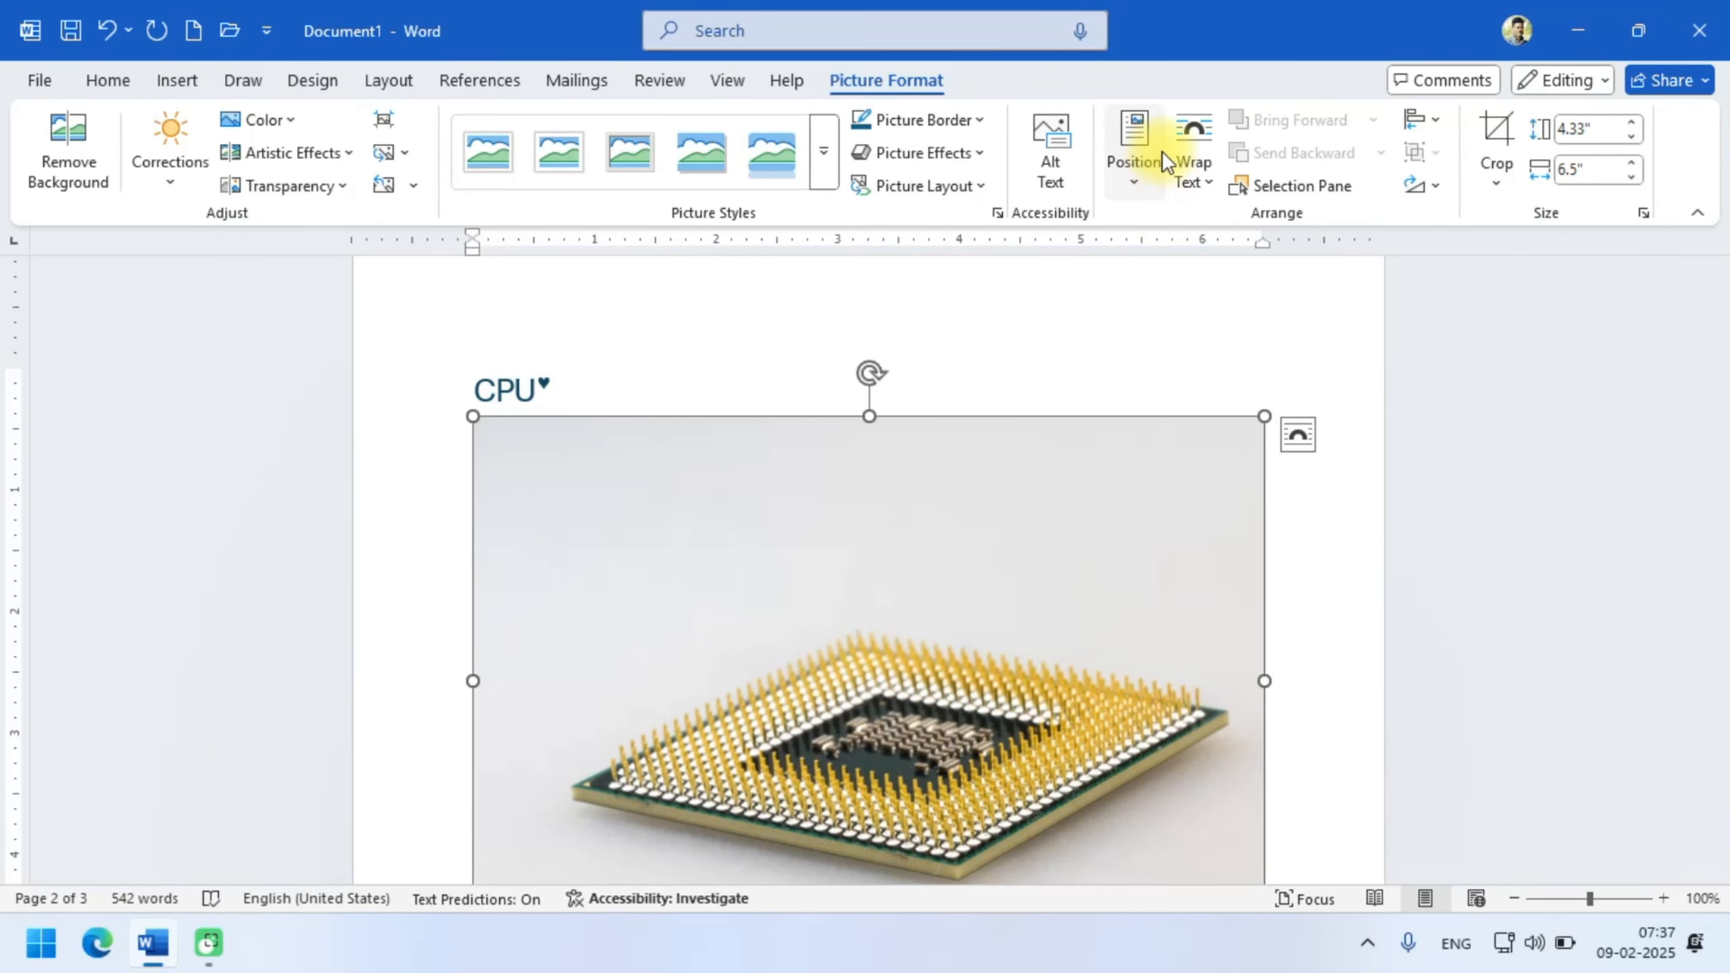
- Set the CPU picture's text wrapping to Square
left_click(1193, 166)
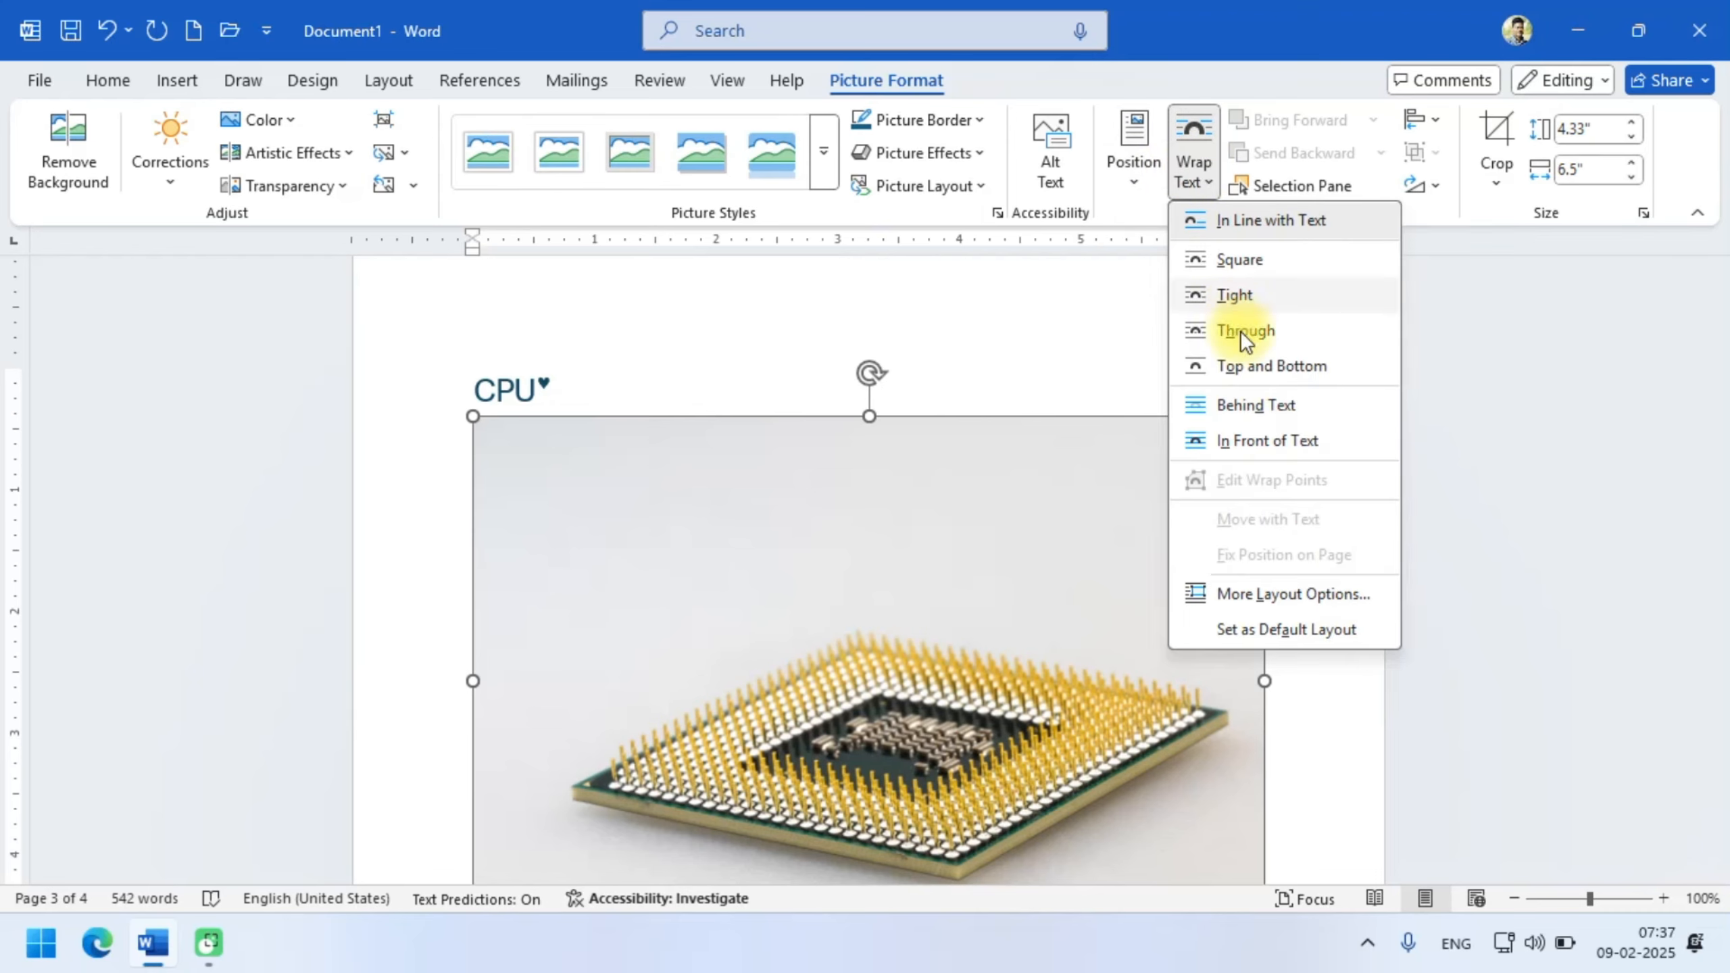
left_click(1241, 329)
left_click(1204, 181)
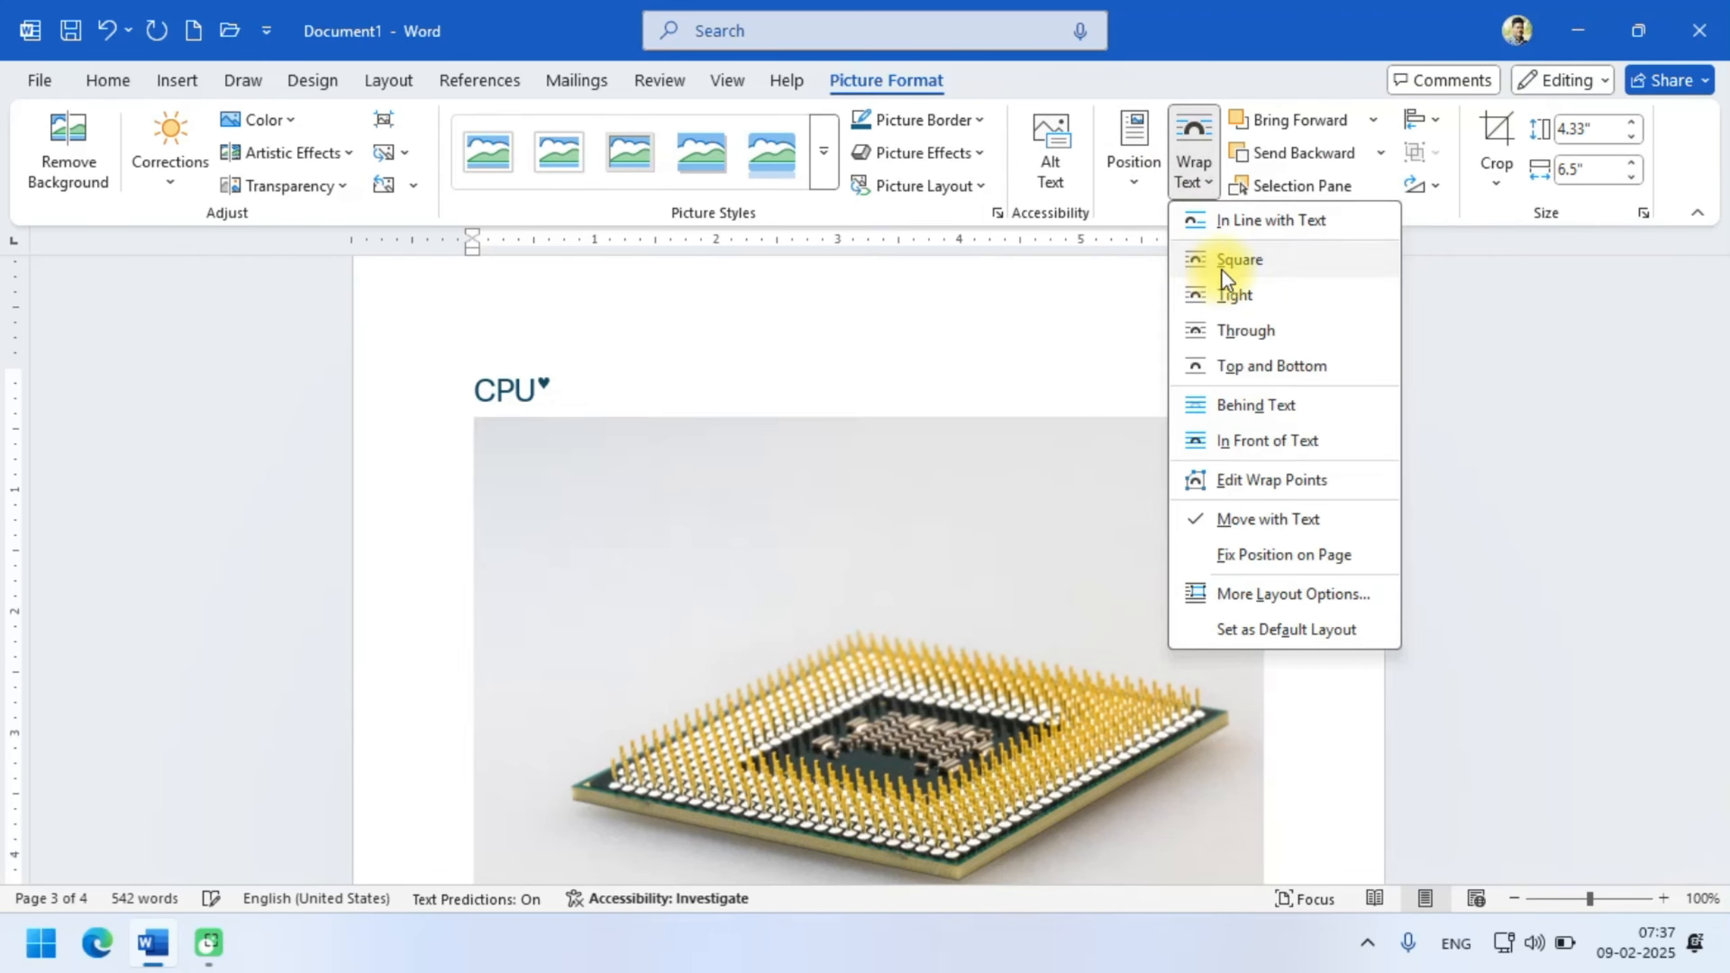
left_click(1219, 253)
- Shrink the CPU picture to about 0.81" high by 1.22" wide
left_click_drag(1266, 409, 813, 717)
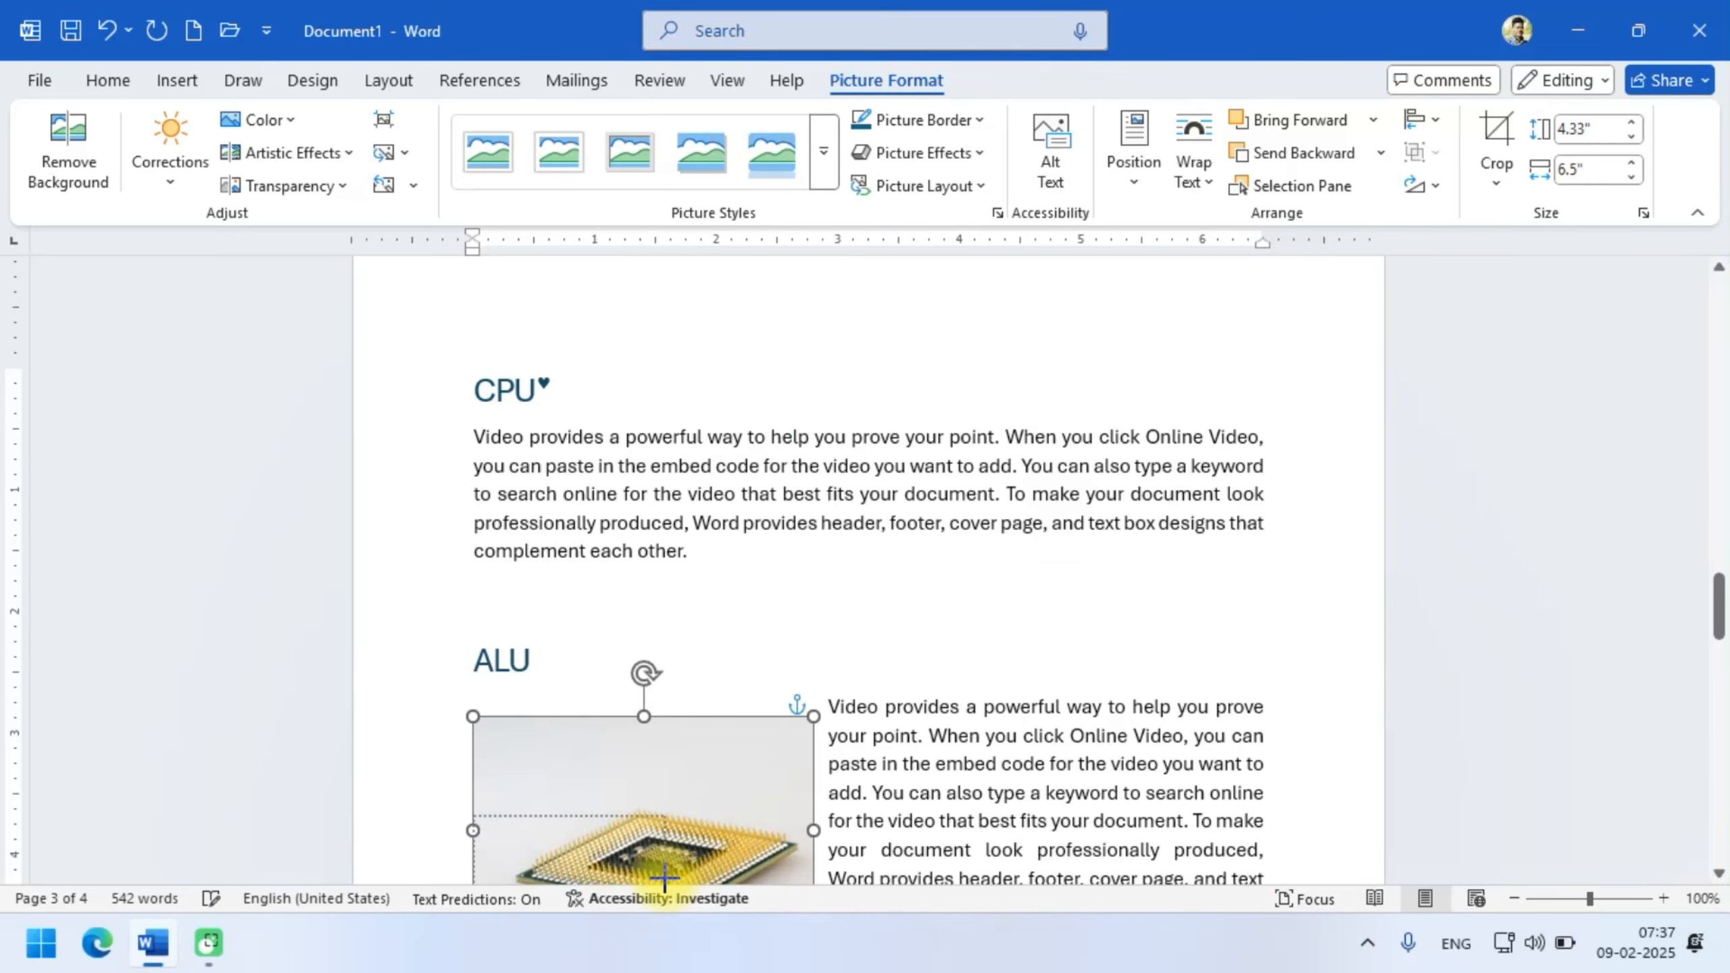
scroll(647, 749, "down", 2)
left_click_drag(643, 750, 834, 649)
- Move the CPU picture up to the right side of the first lines of the CPU paragraph on page 2
left_click_drag(1037, 460, 1079, 422)
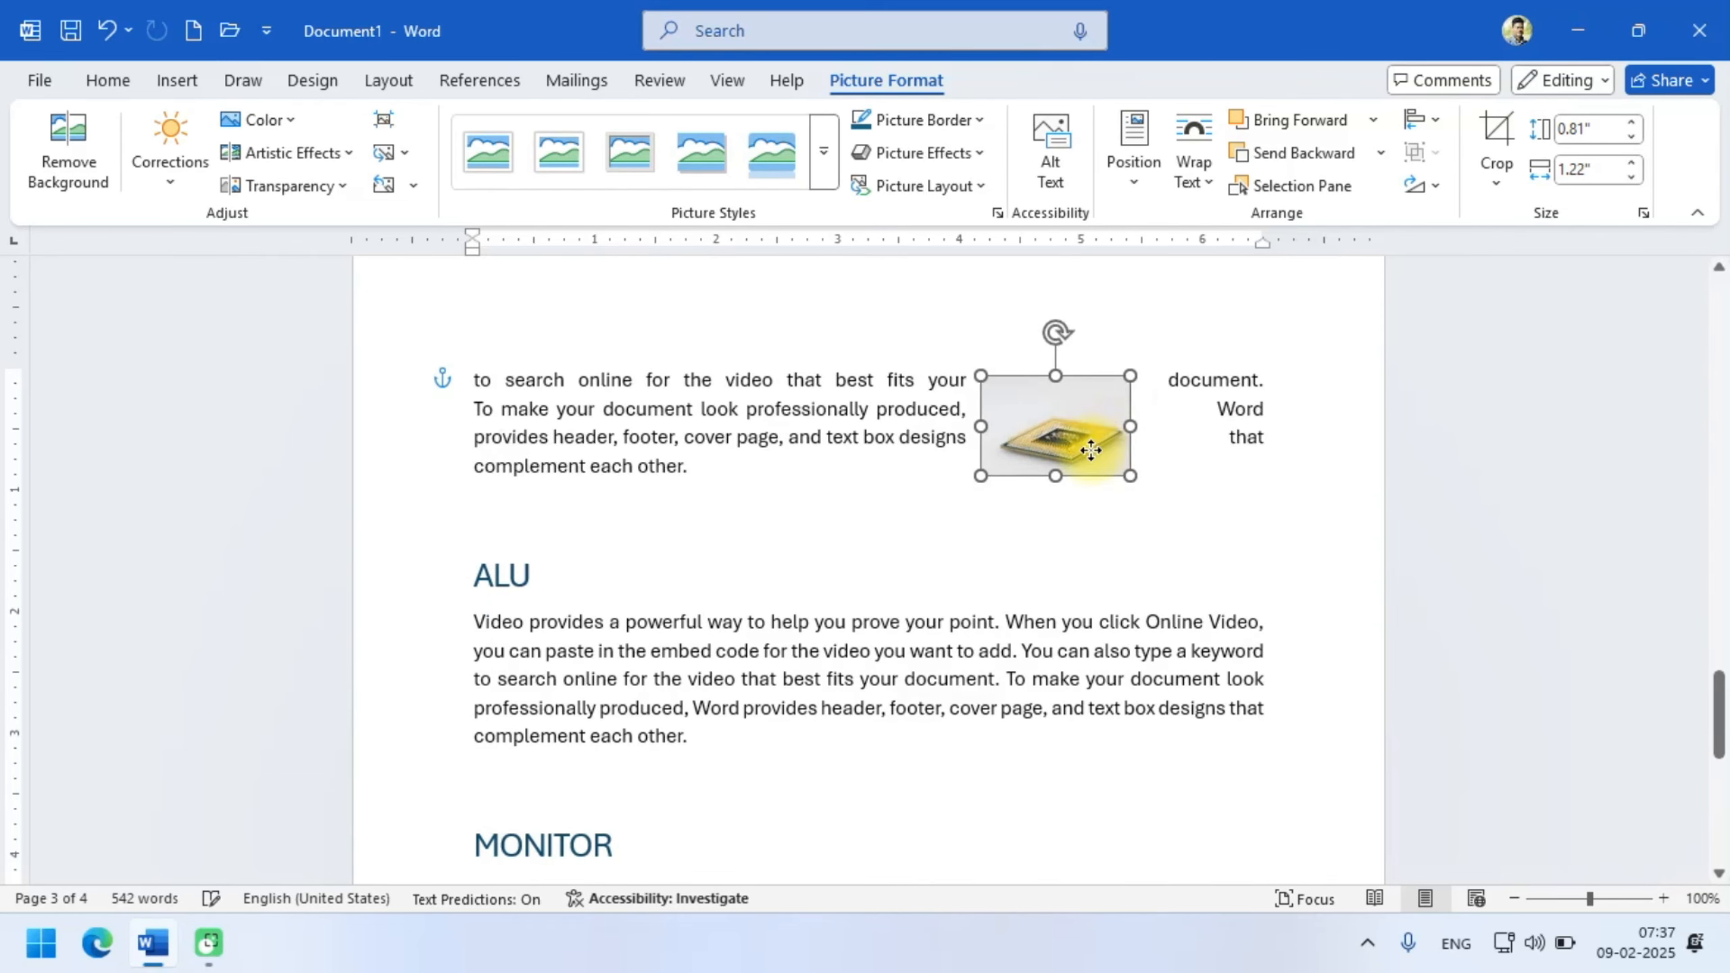
scroll(1069, 560, "up", 5)
left_click_drag(1055, 824, 1202, 526)
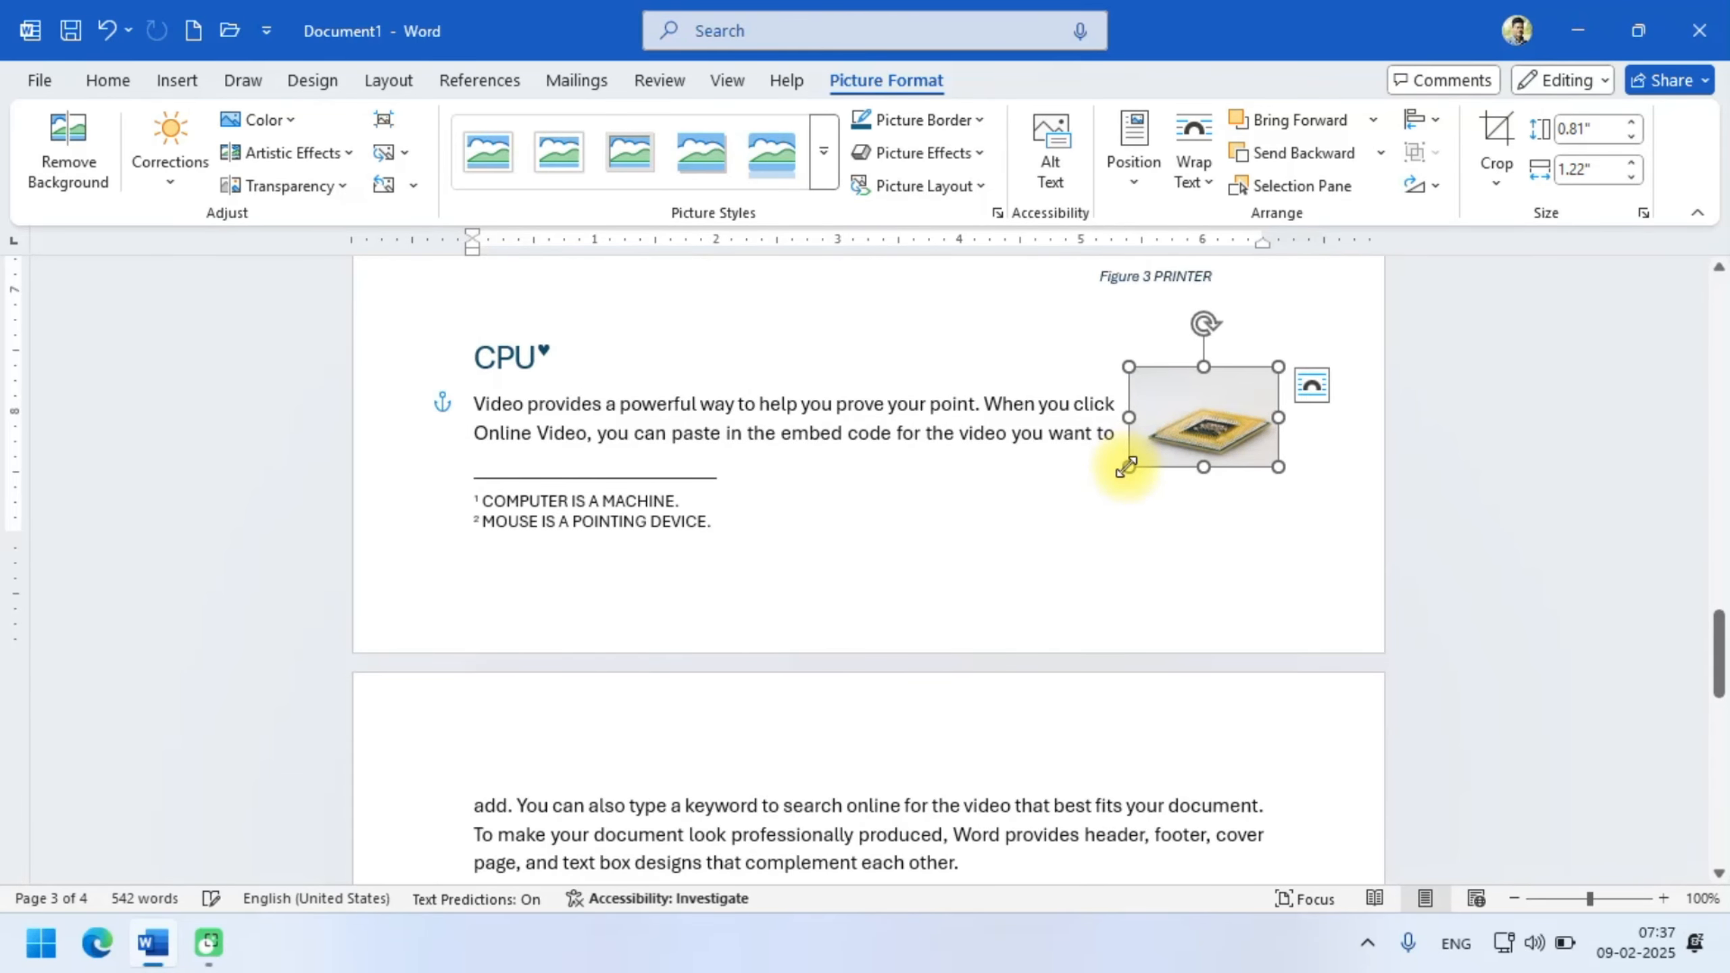
- Enlarge the CPU picture to about 1.09" high by 1.64" wide and give it a Figure caption with the text "(CPU)"
mouse_move(1128, 467)
left_mouse_down()
mouse_move(1104, 498)
mouse_move(1135, 423)
mouse_move(1137, 438)
left_mouse_up()
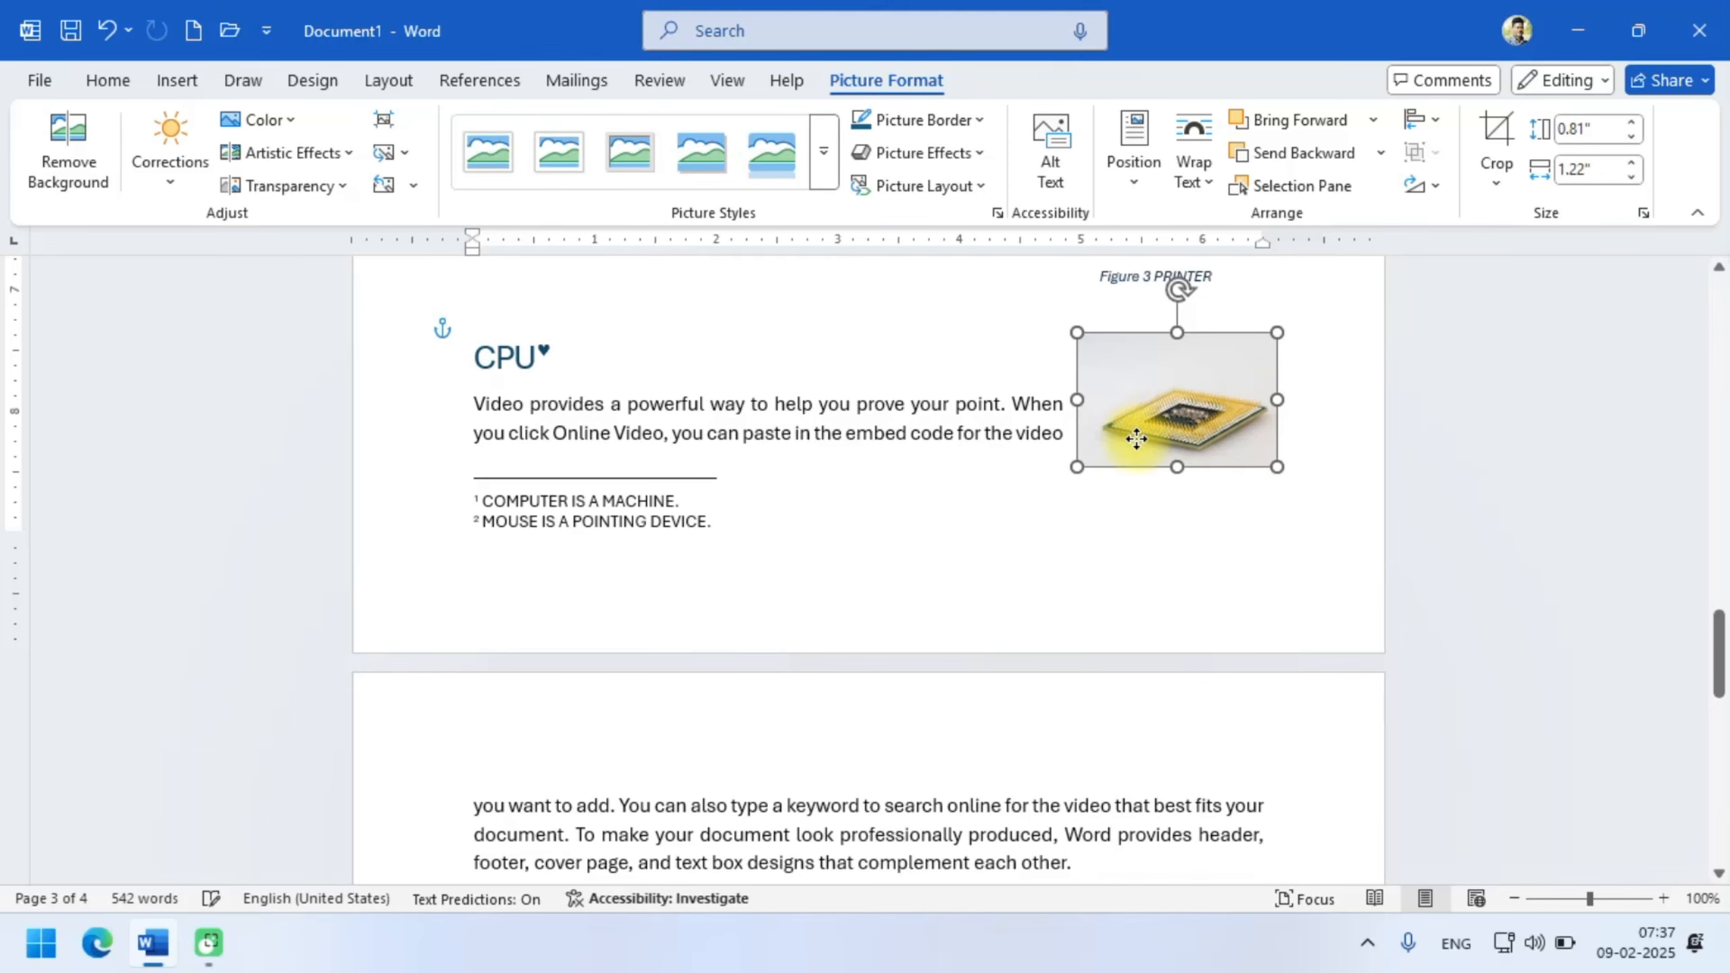
left_click(869, 618)
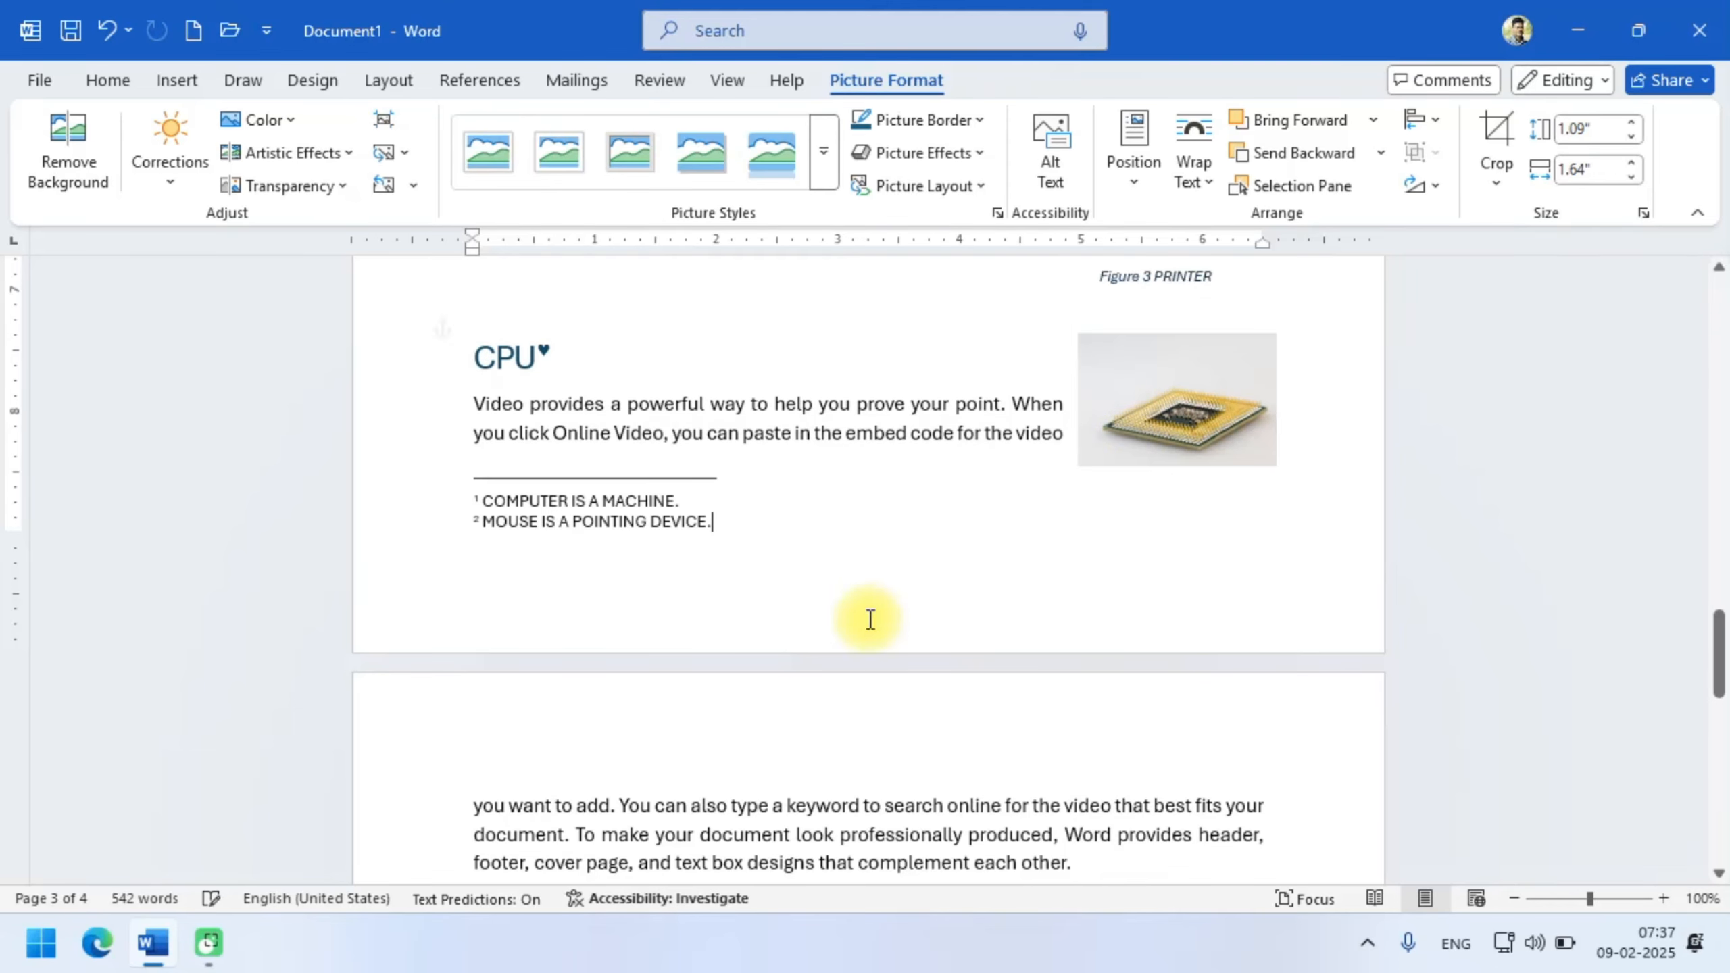
left_click(1148, 451)
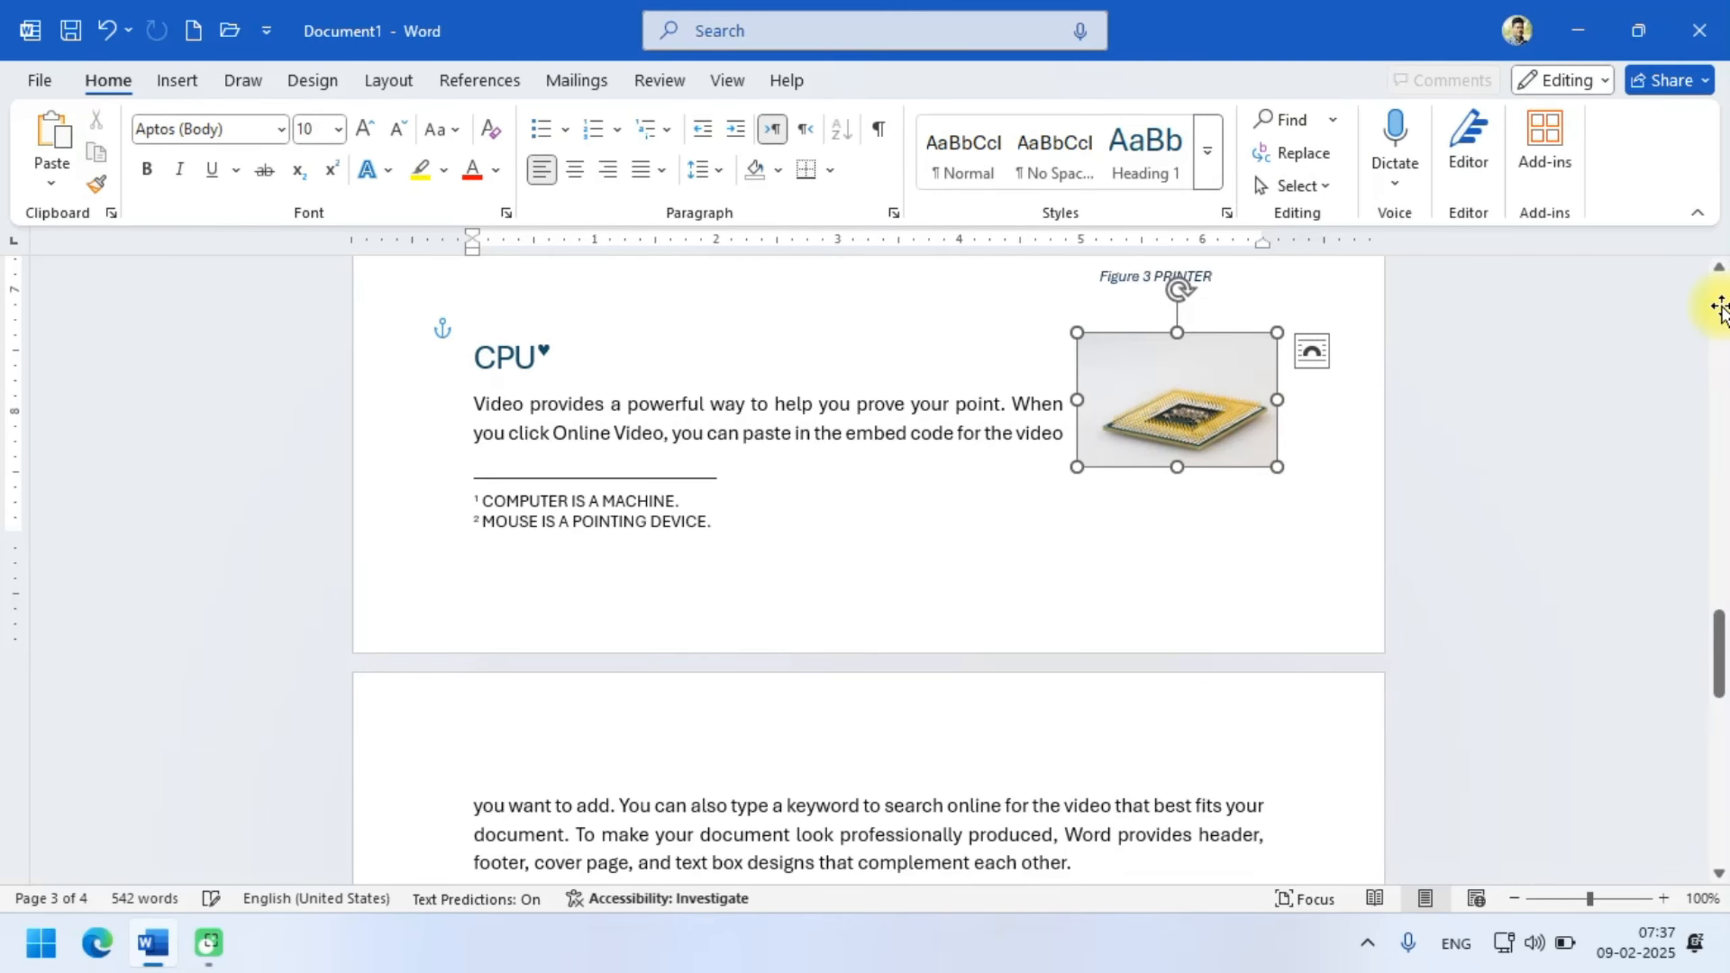
left_click(465, 81)
left_click(783, 160)
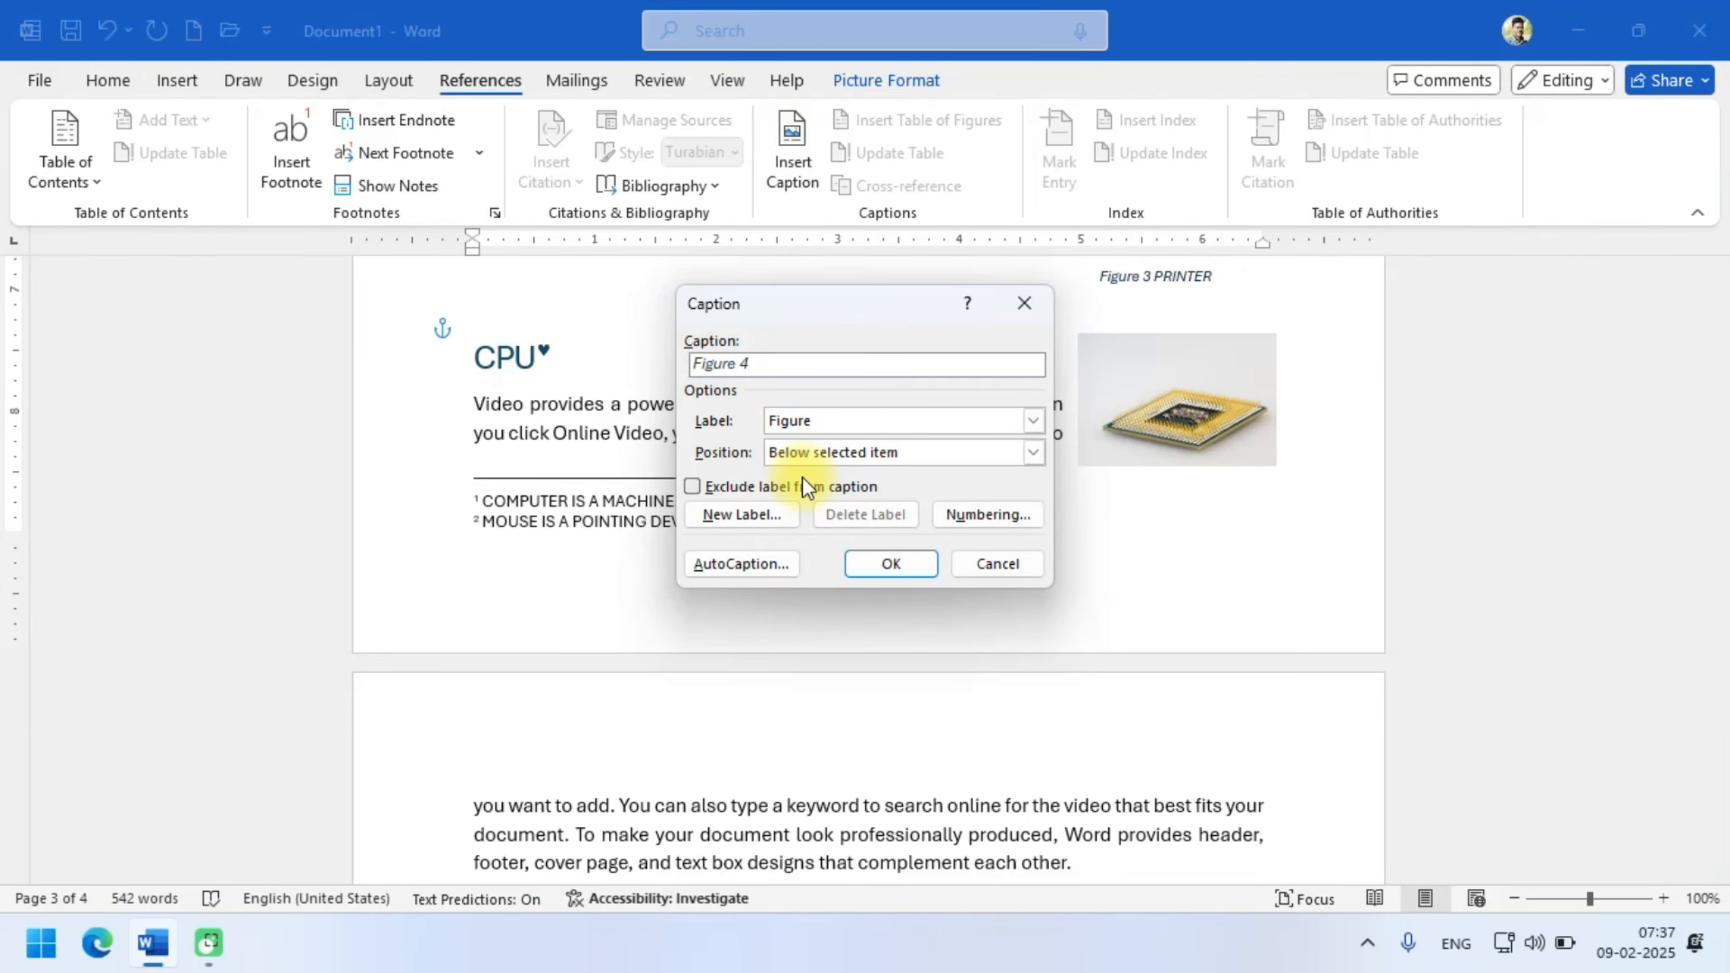
type("(CPU)")
left_click(888, 563)
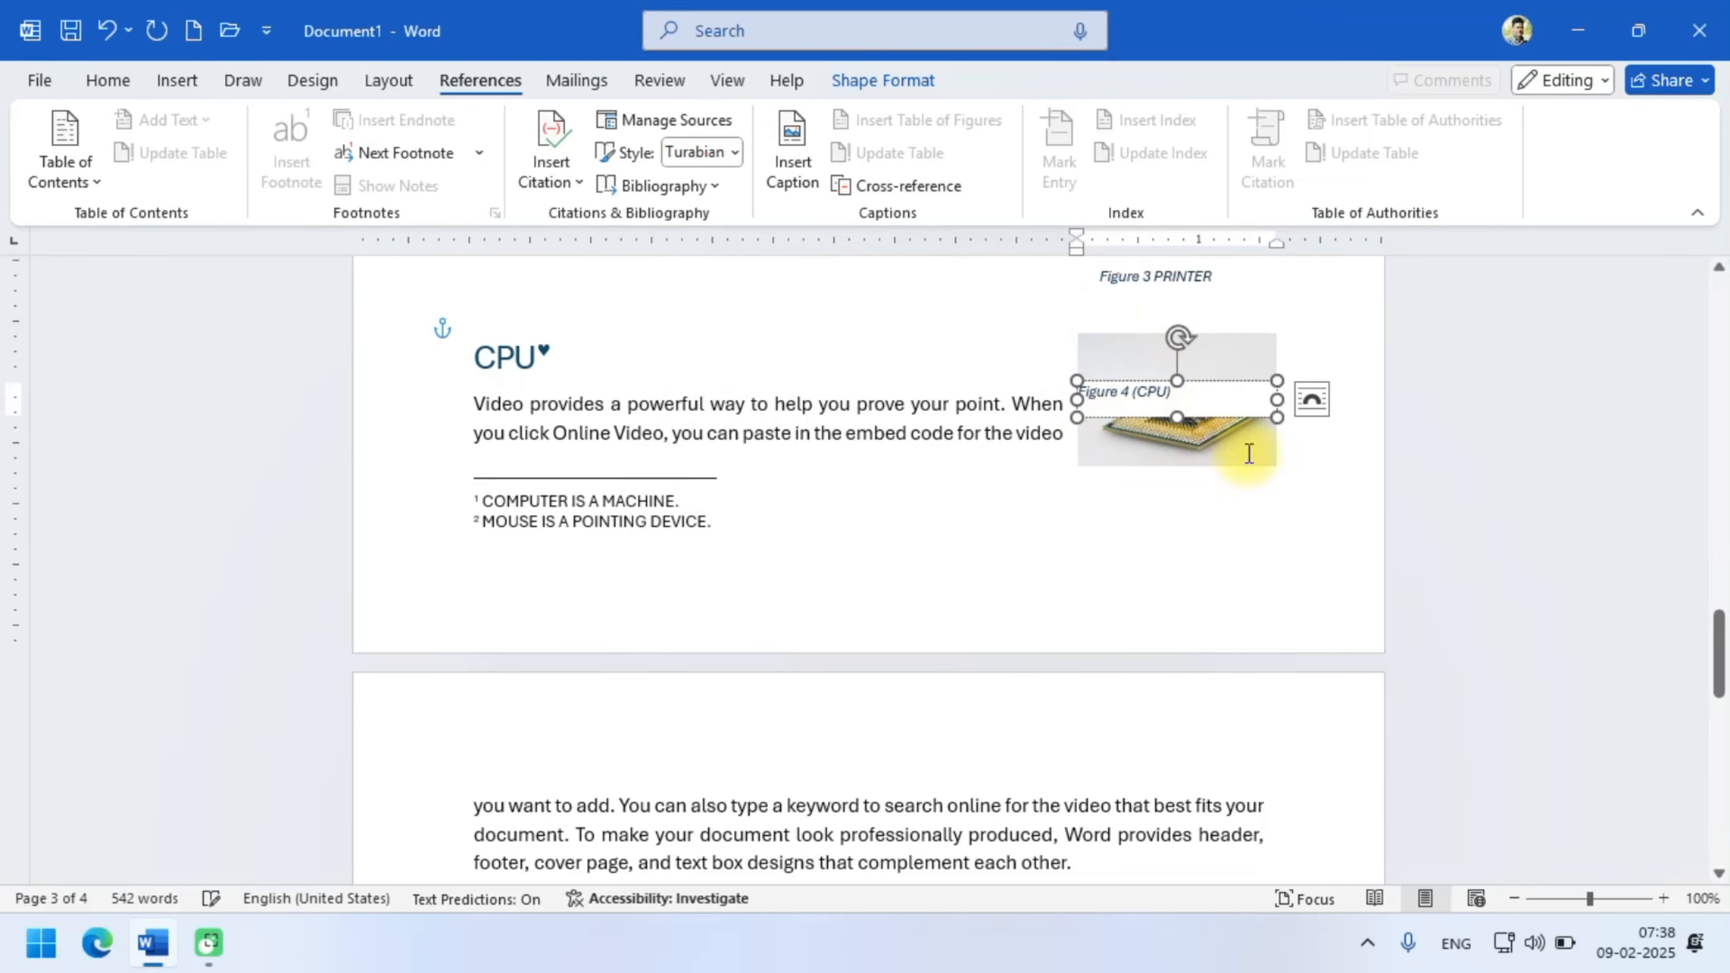
- Move the CPU caption box down to the picture's lower edge and shift the picture up so it sits directly above the caption
left_click_drag(1144, 411, 1143, 475)
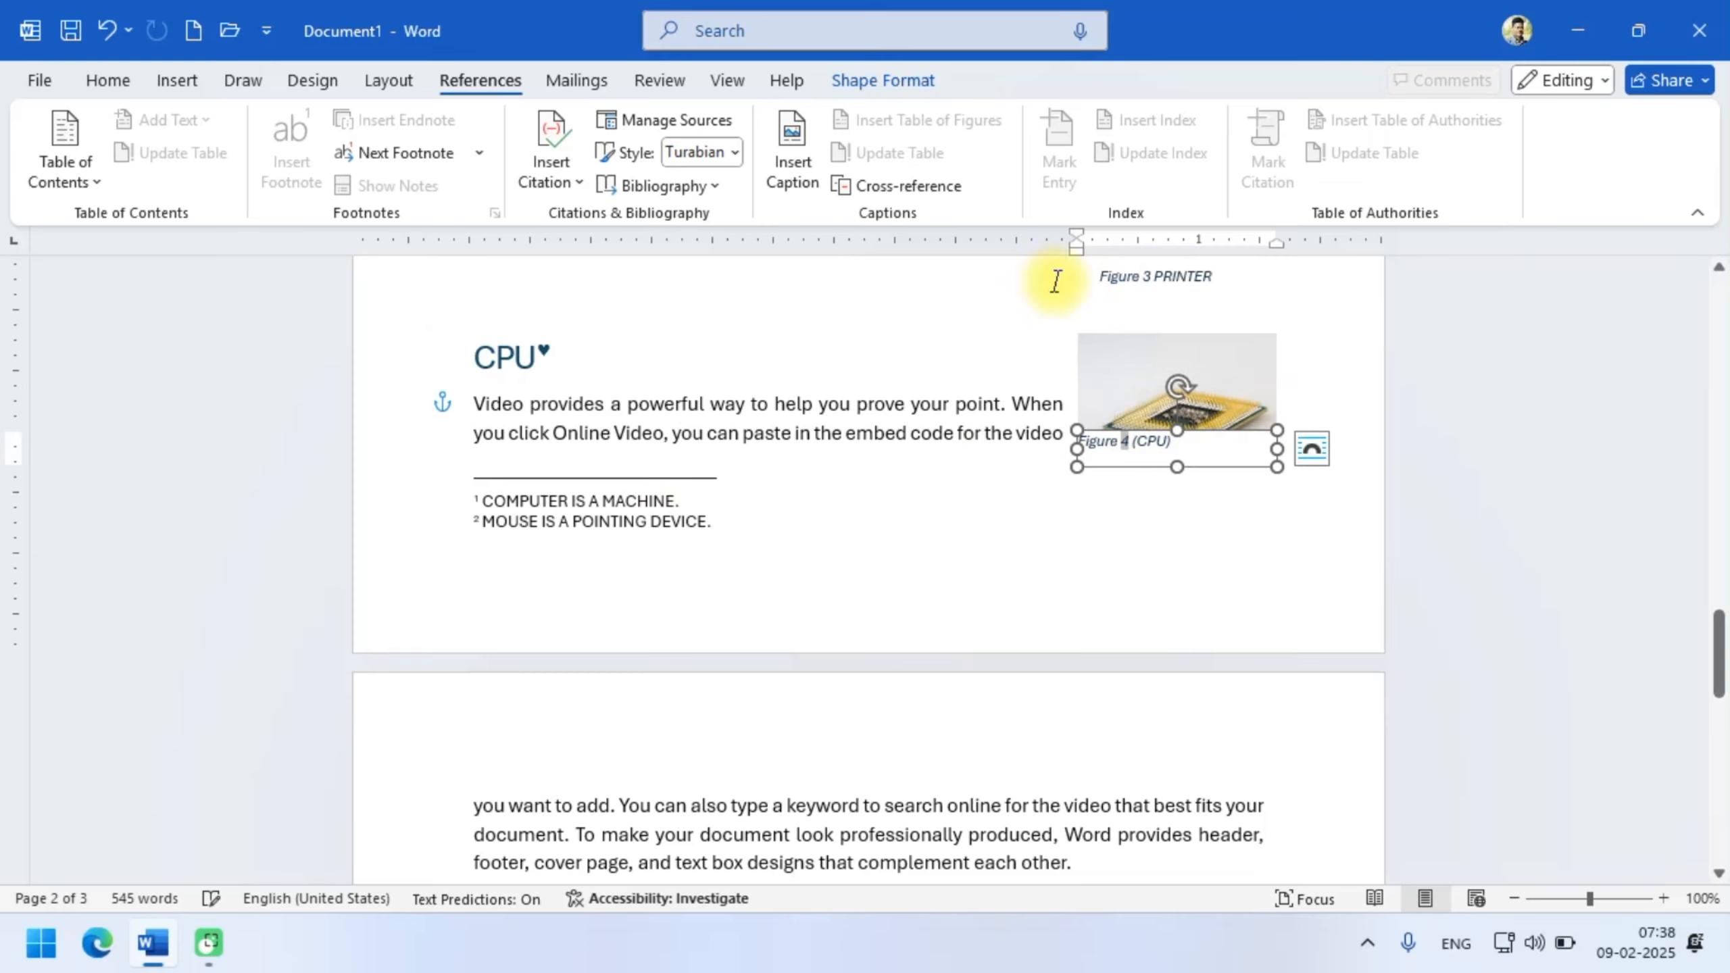
left_click_drag(1141, 379, 1146, 349)
left_click(961, 504)
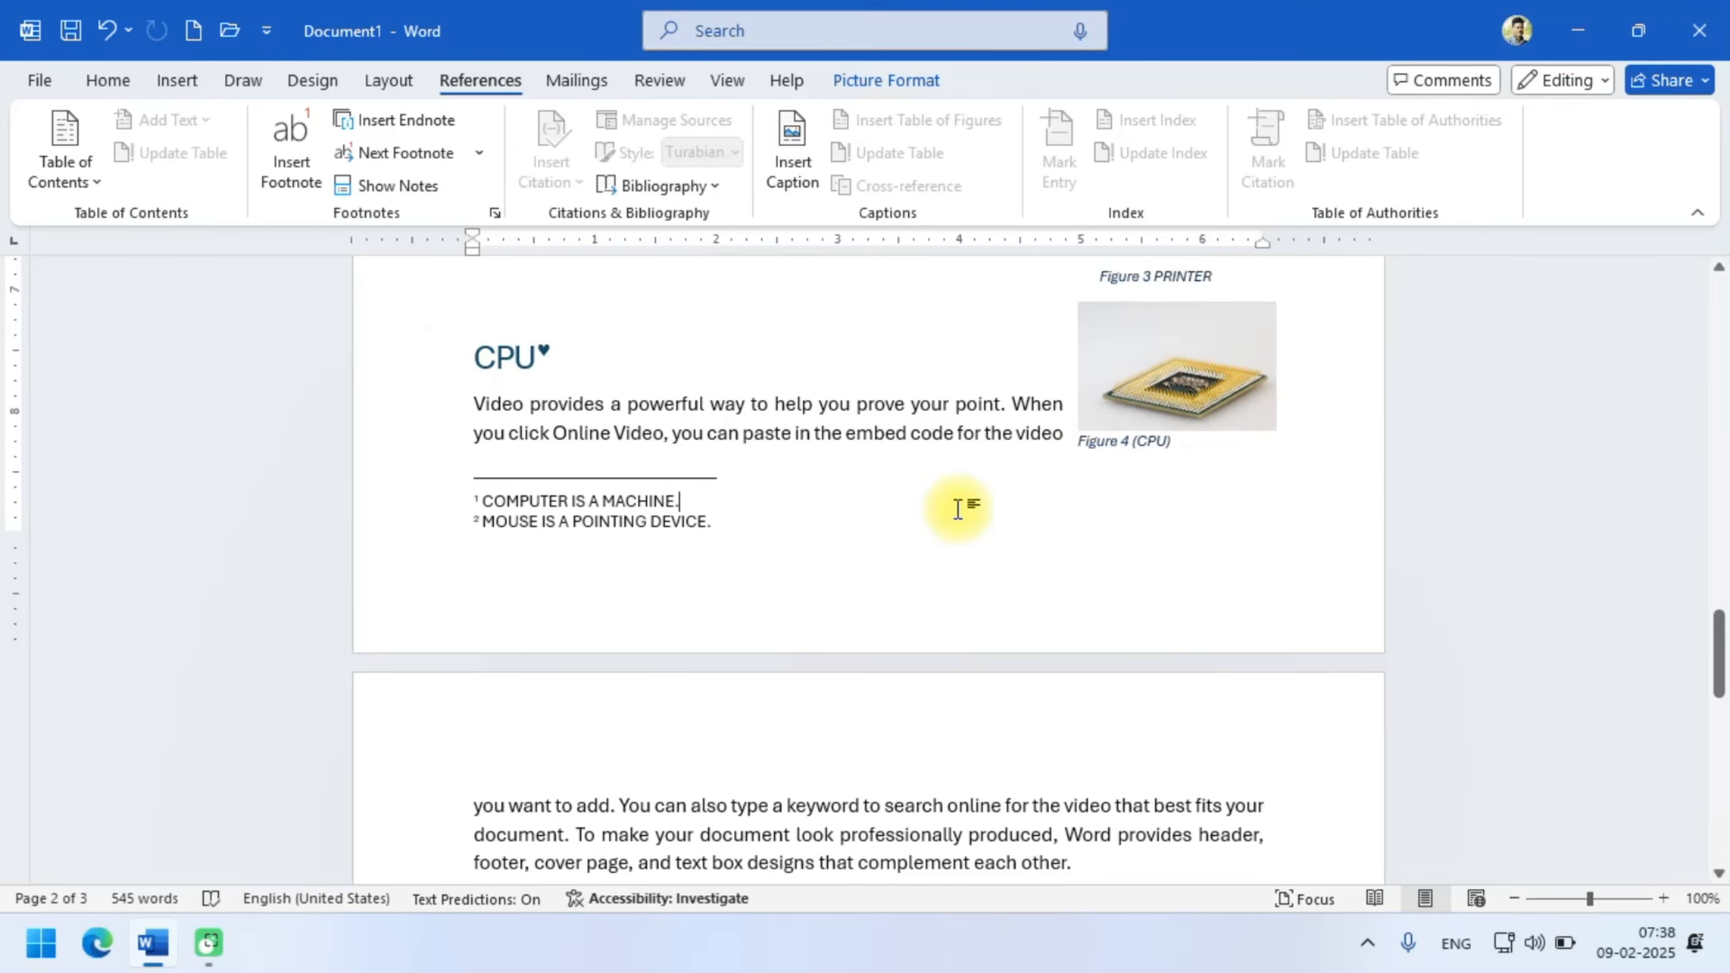
- Update the entire table of figures below the bibliography on page 1
scroll(961, 509, "up", 2)
scroll(960, 508, "up", 12)
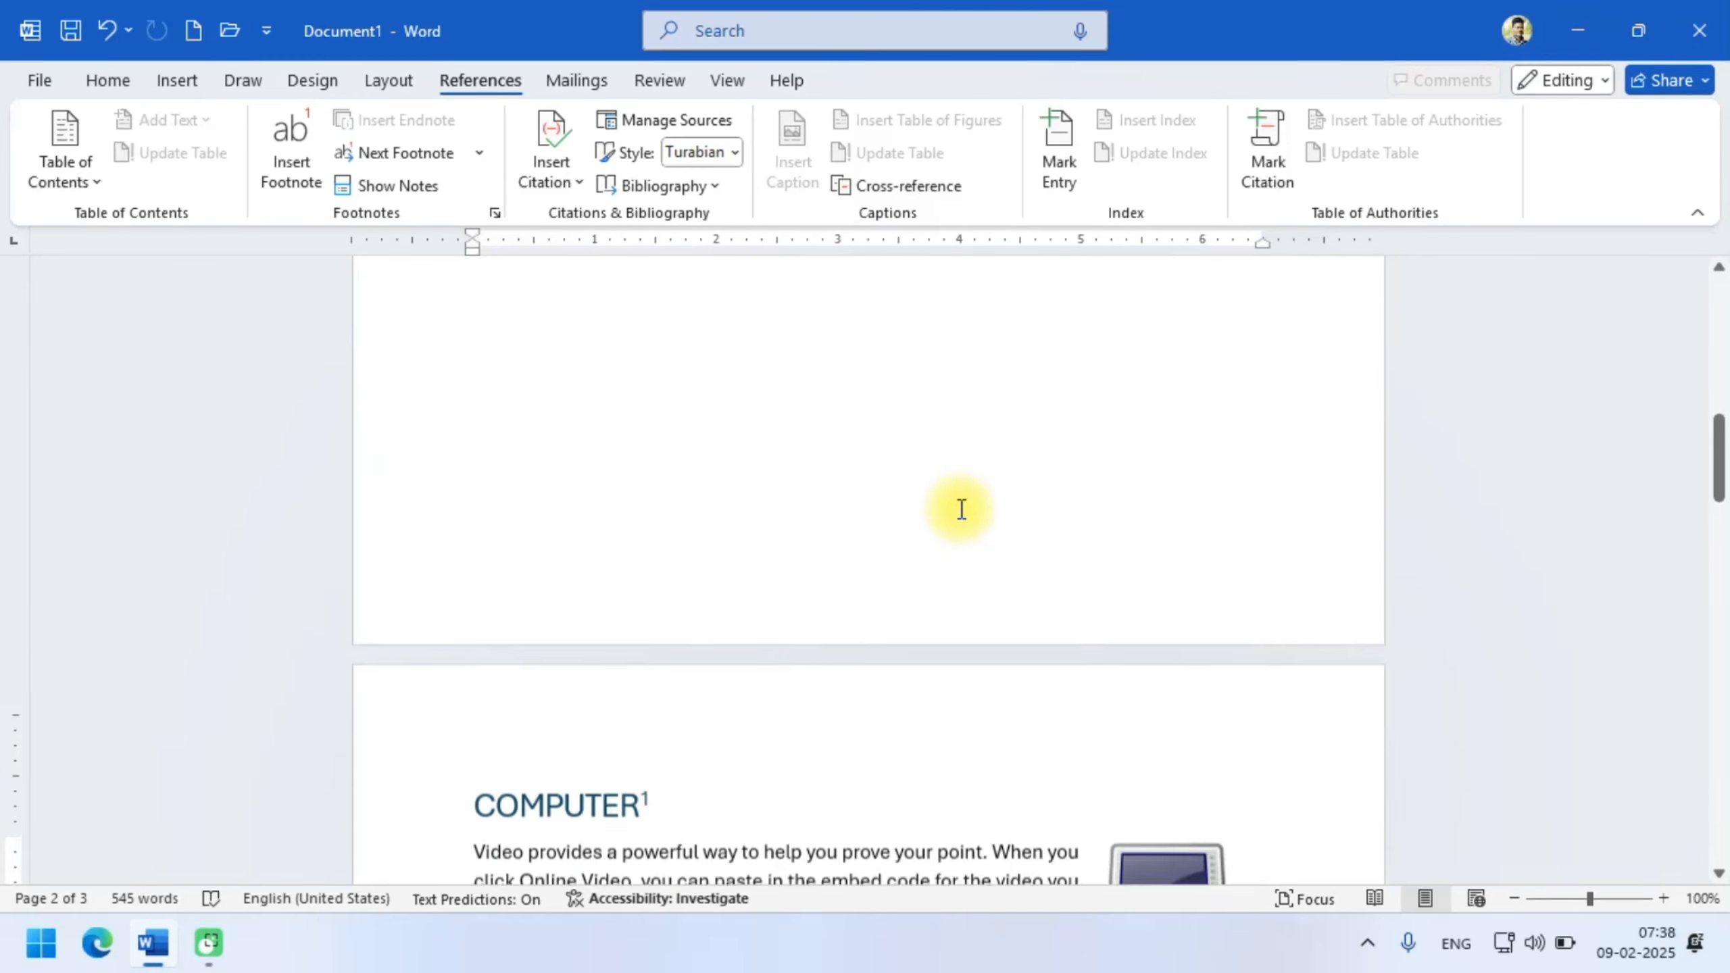
scroll(965, 502, "up", 5)
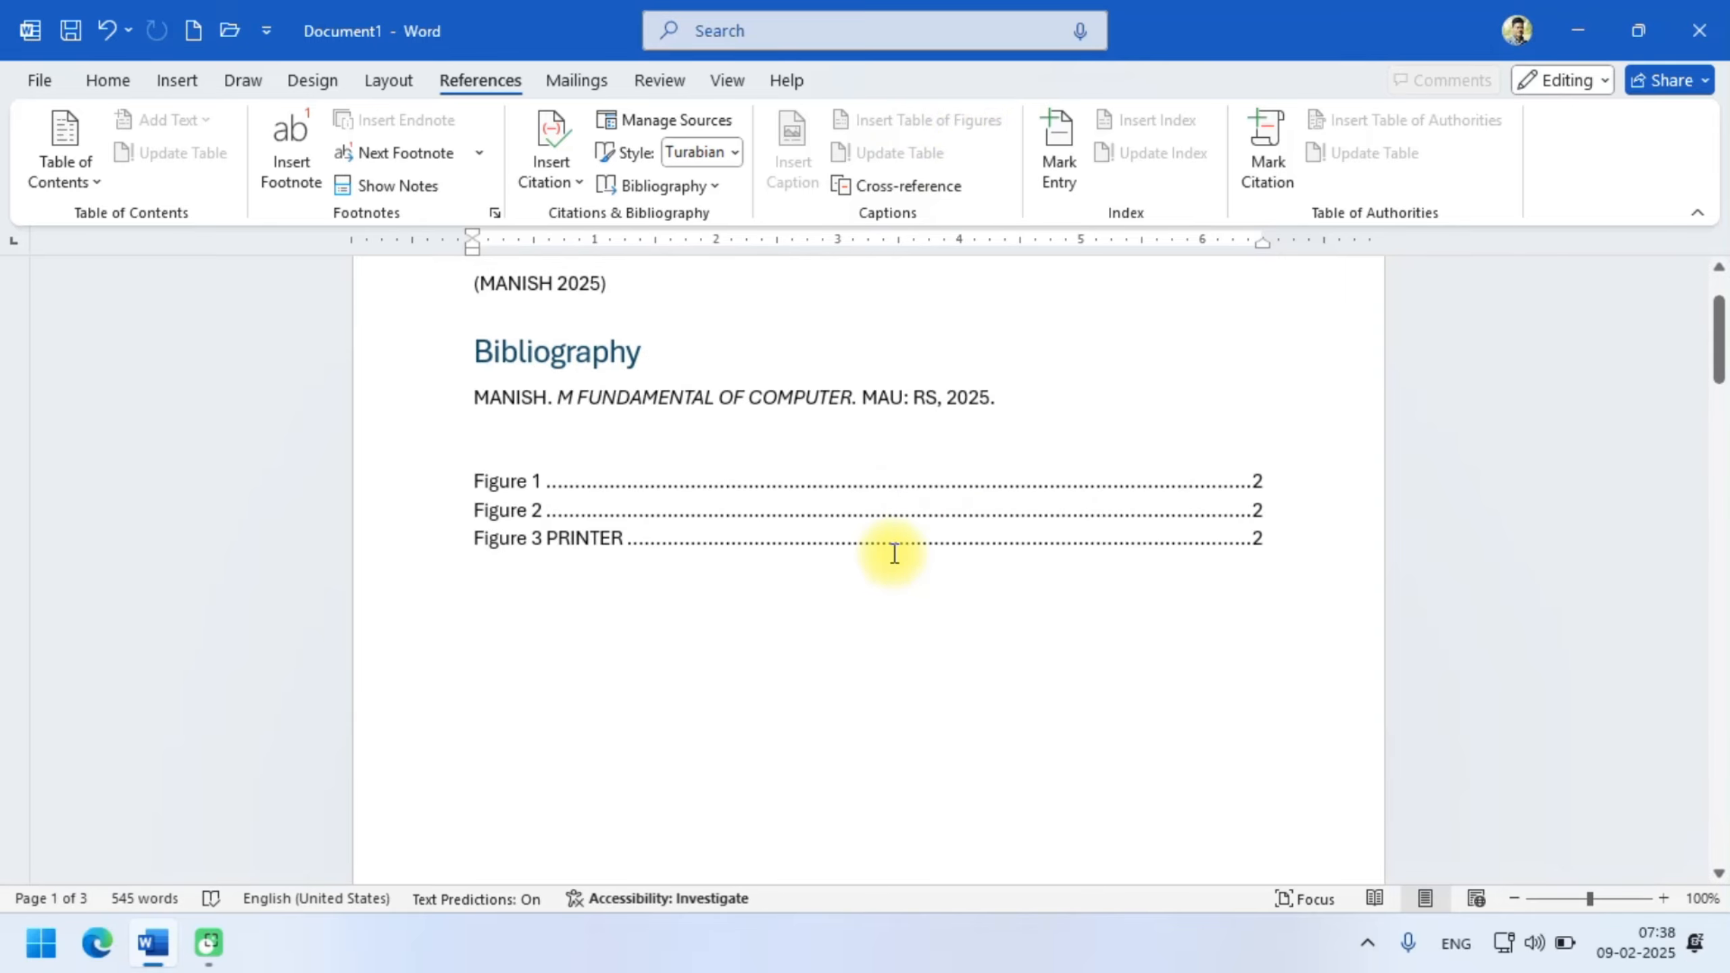
left_click(894, 554)
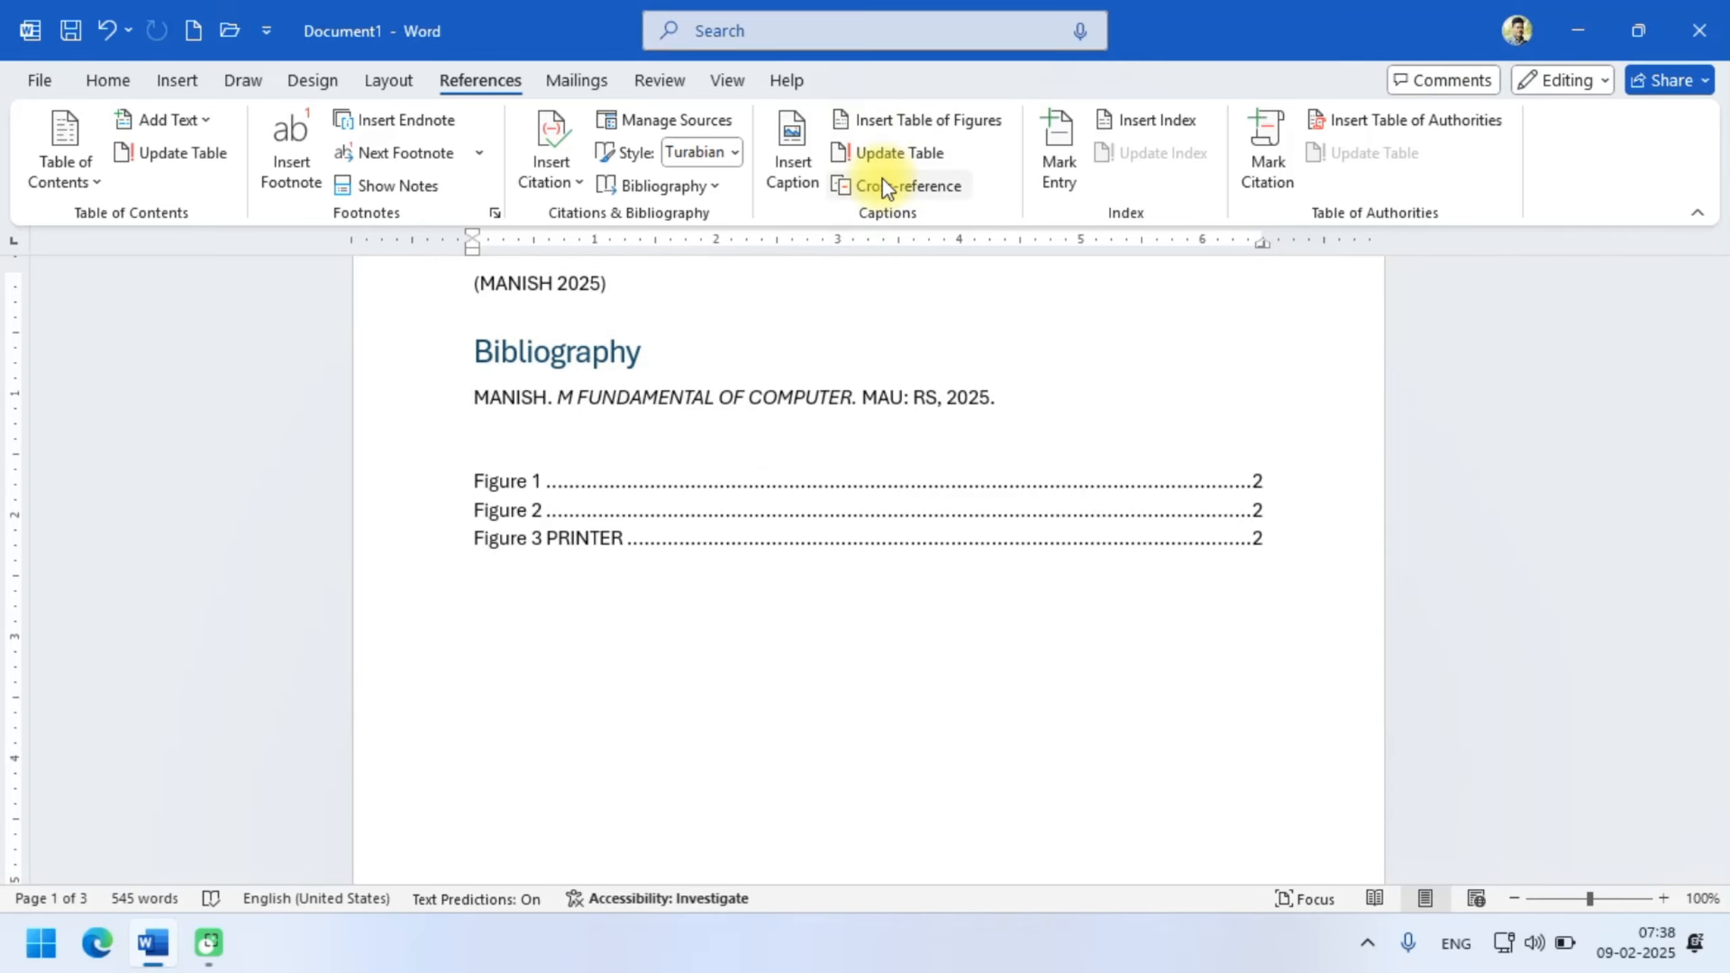
left_click(883, 147)
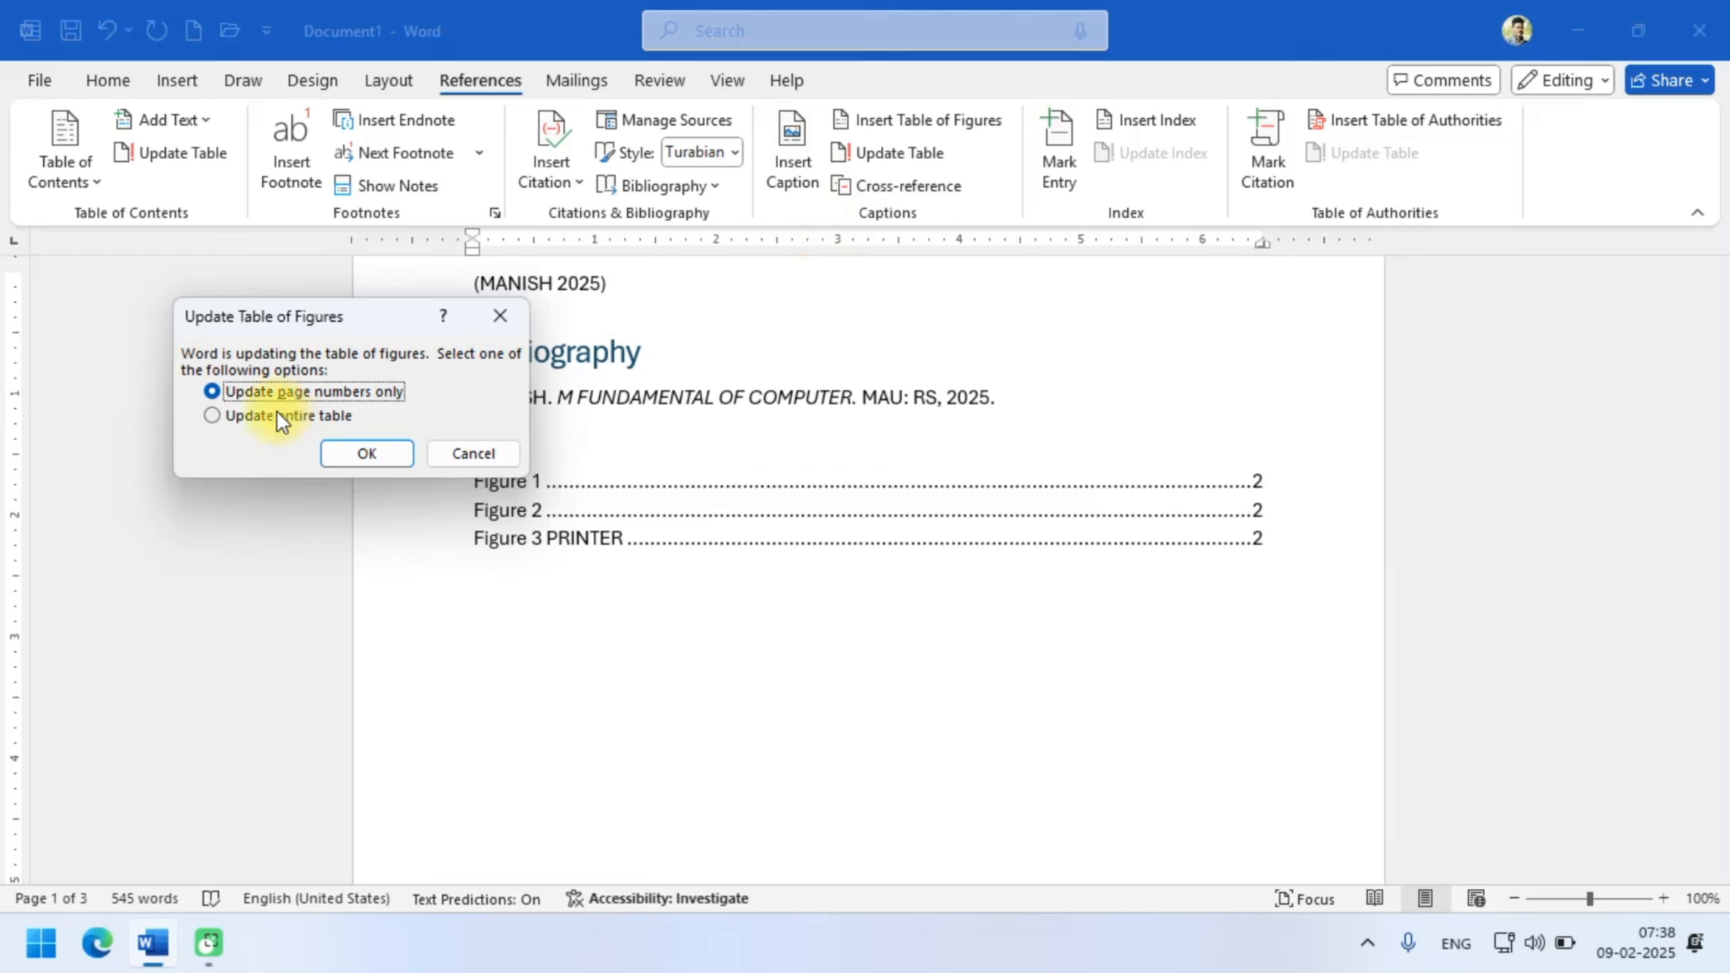
left_click(278, 417)
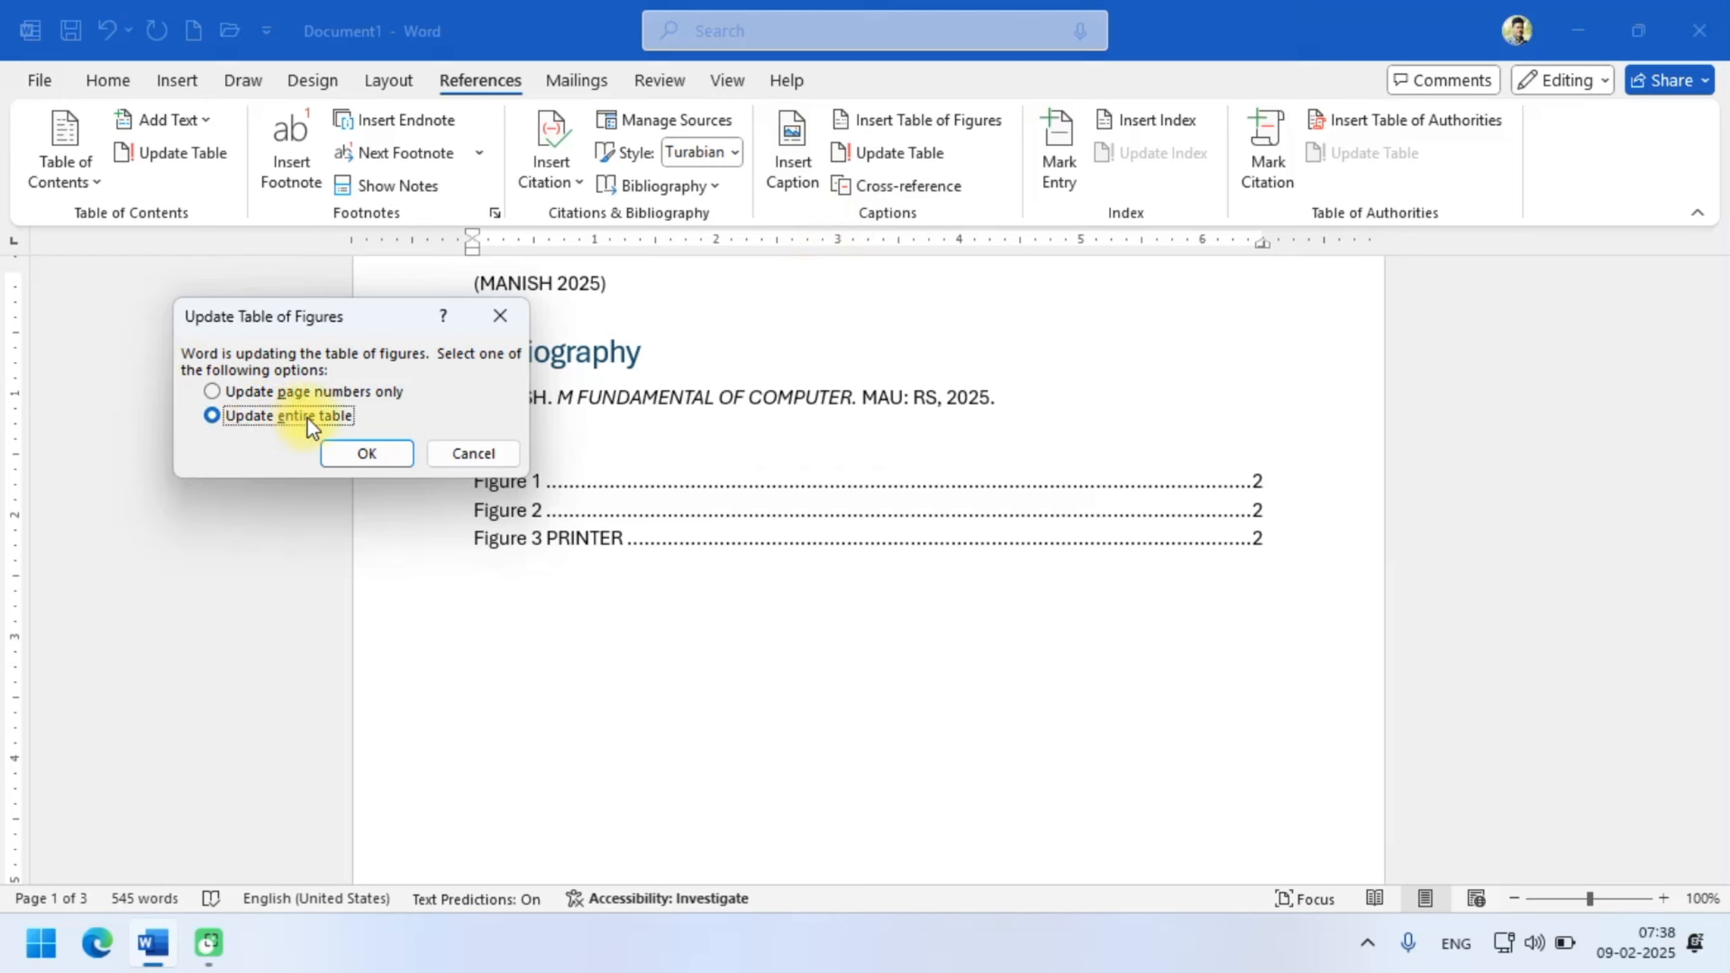
- Update the entire table of figures and follow its Figure 4 (CPU) entry to the captioned picture
left_click(336, 452)
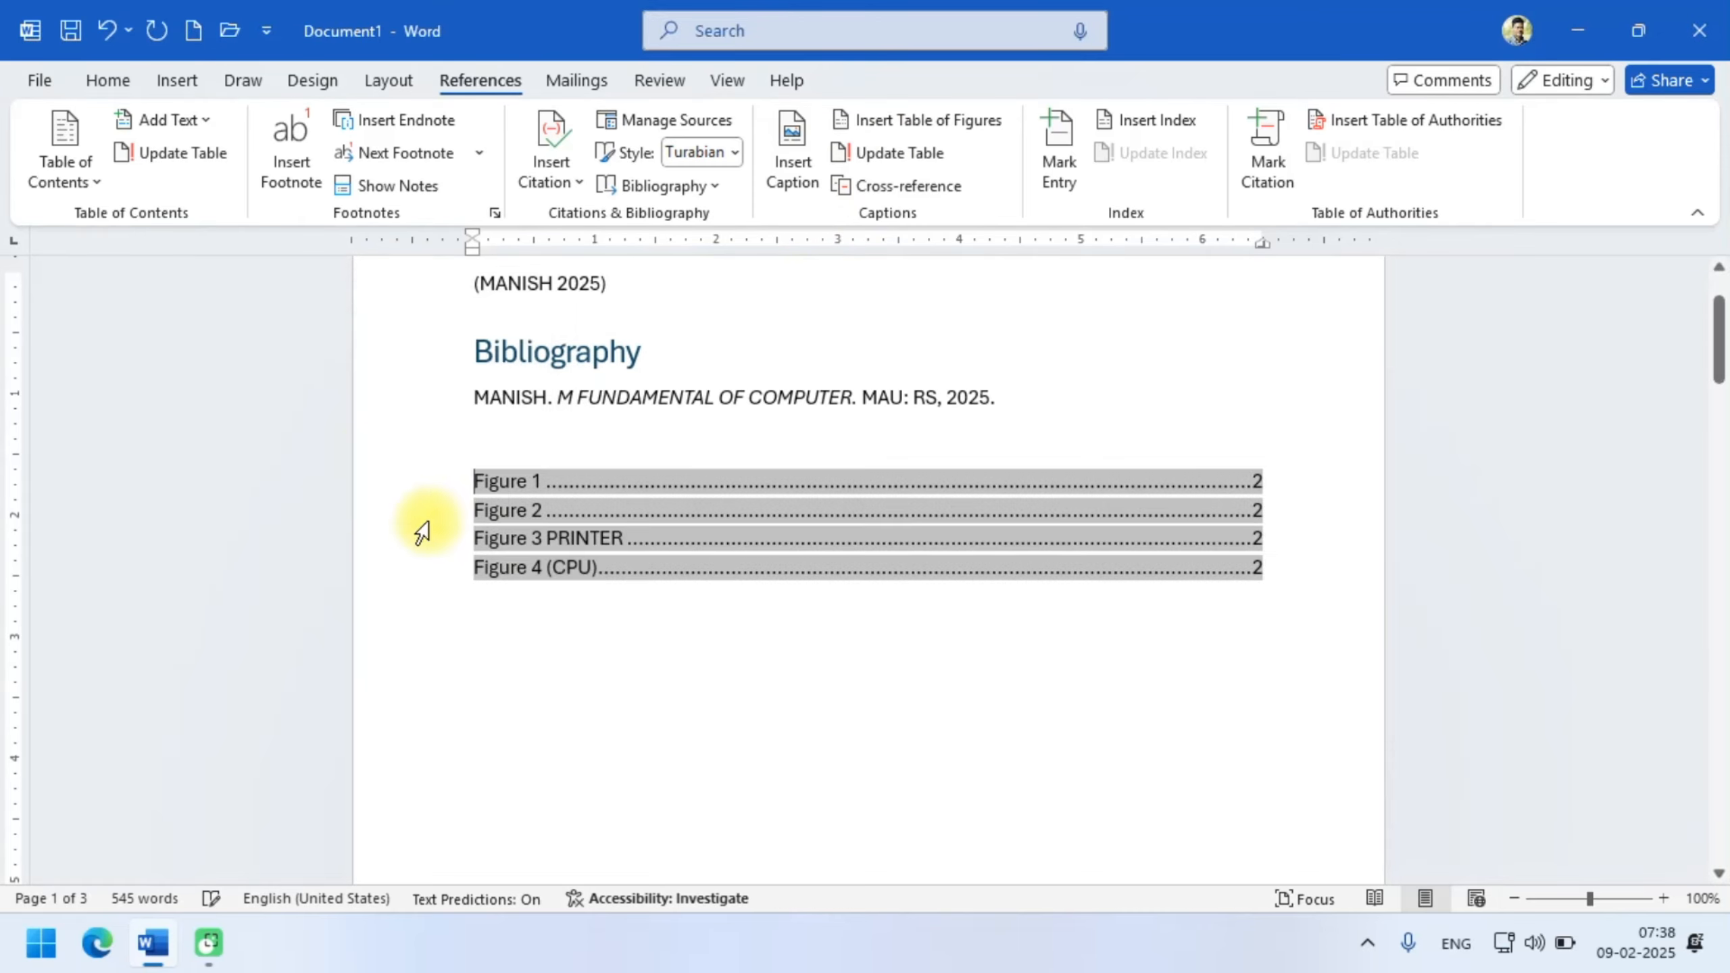
left_click(644, 609)
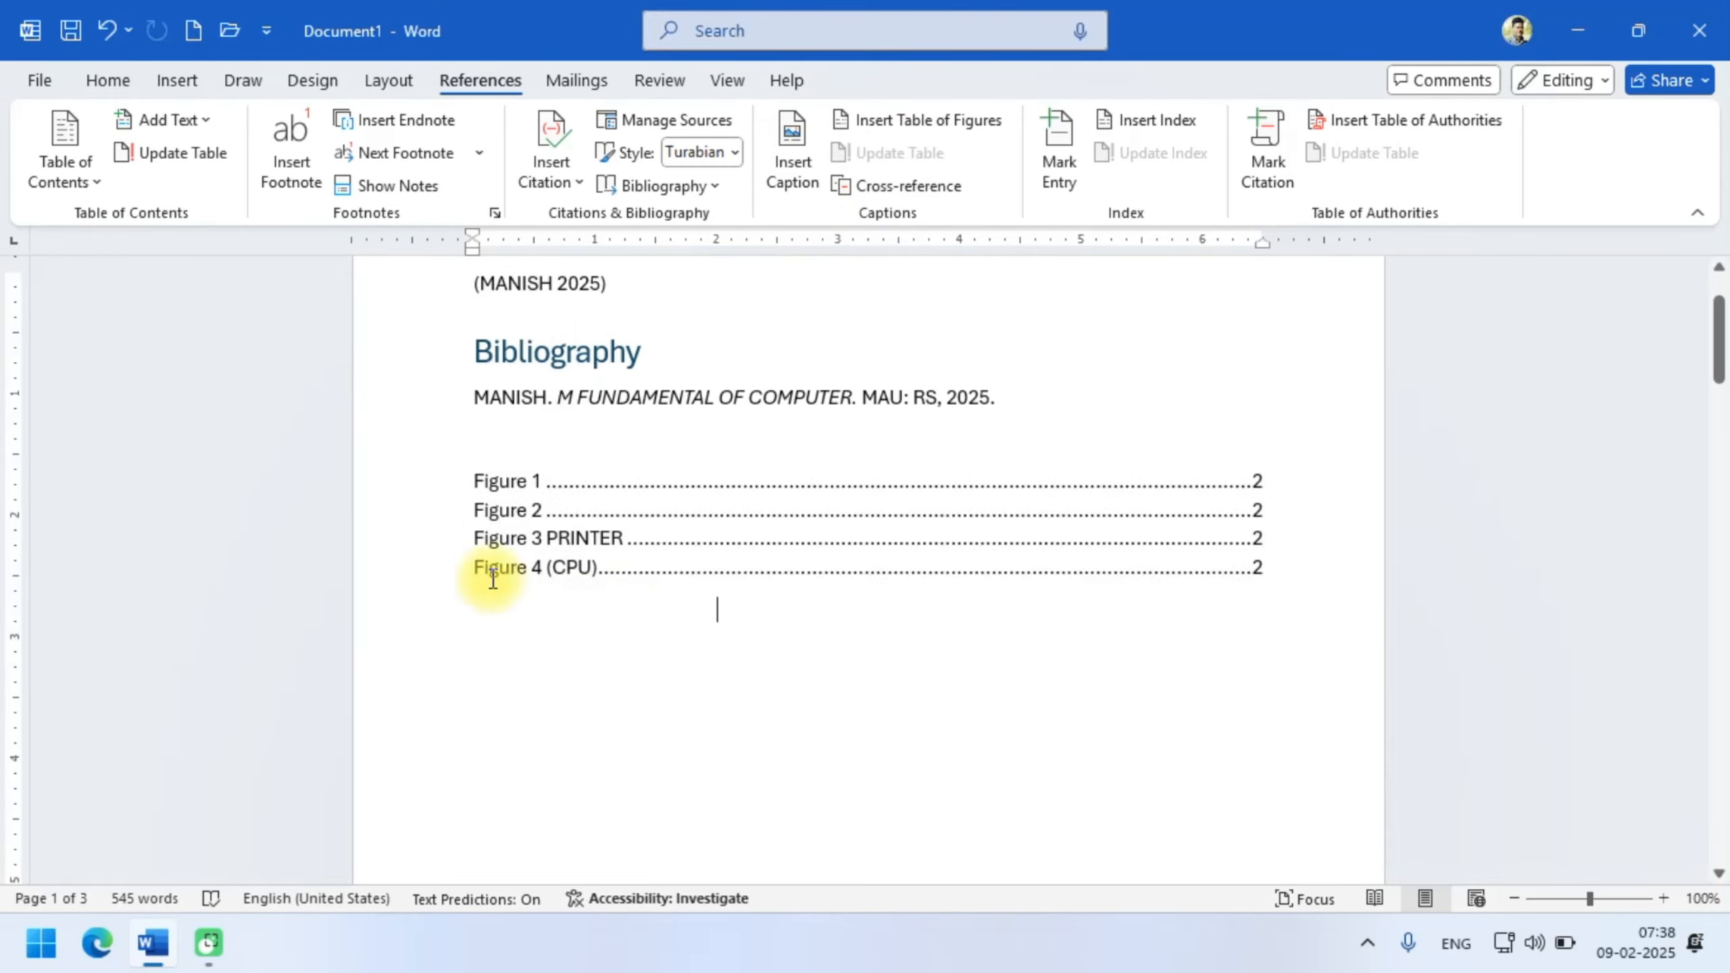
left_click(582, 579, "ctrl")
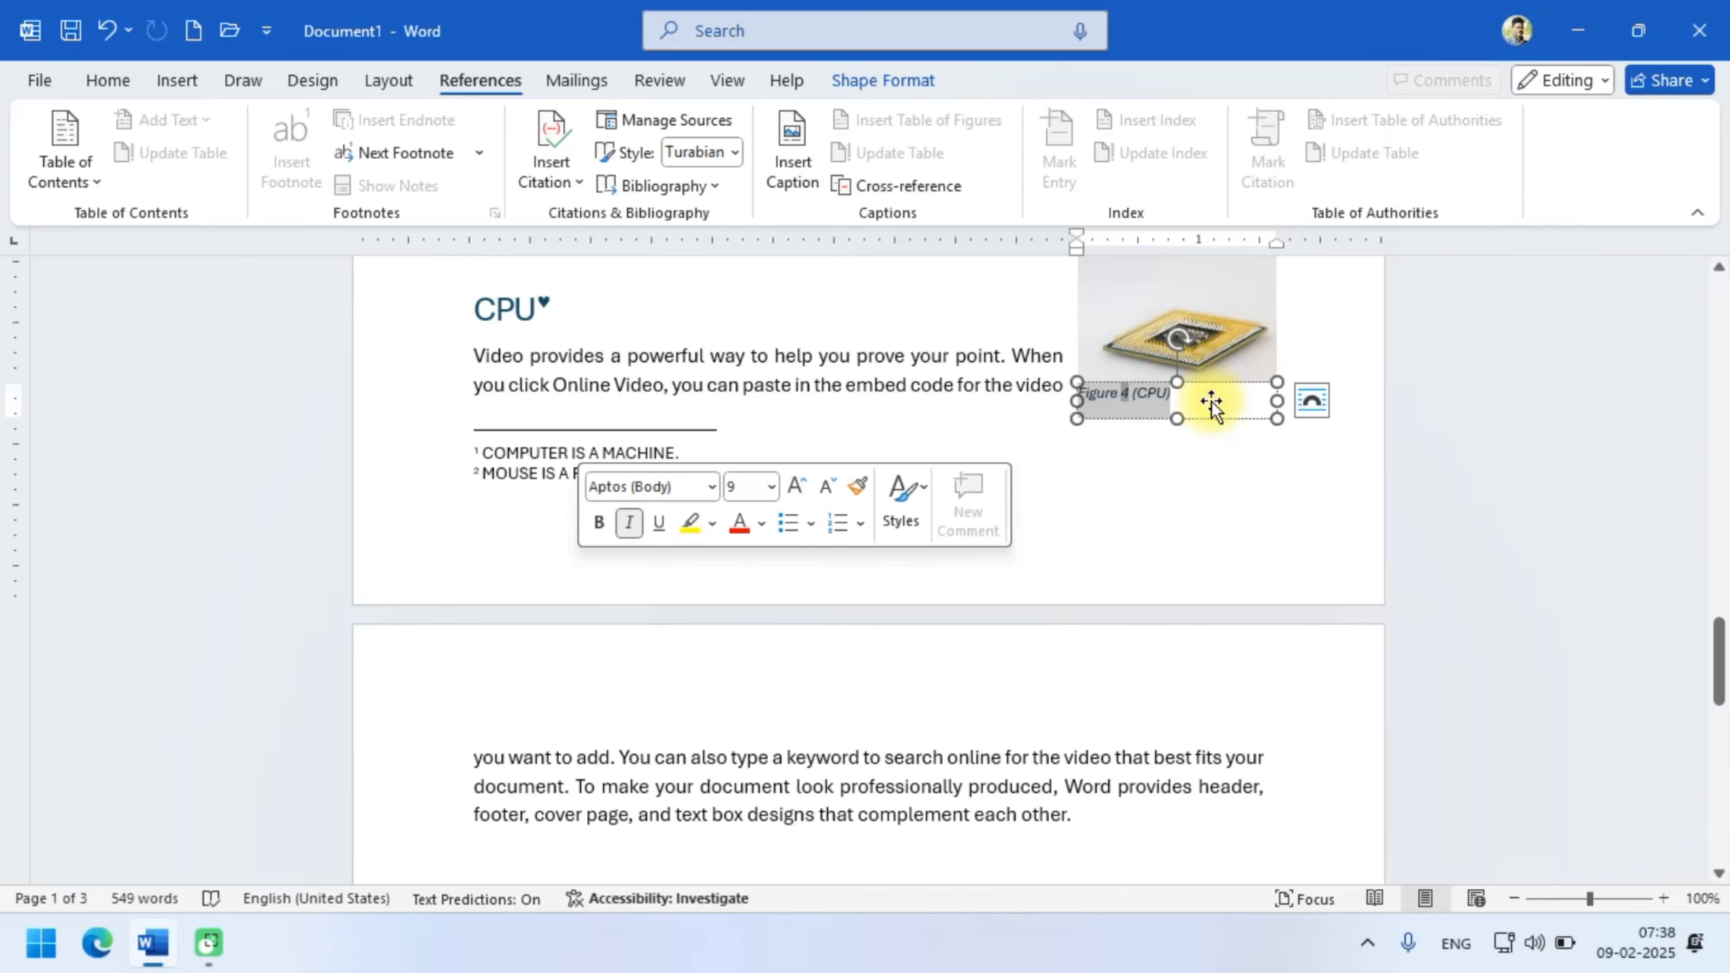
left_click(1202, 697)
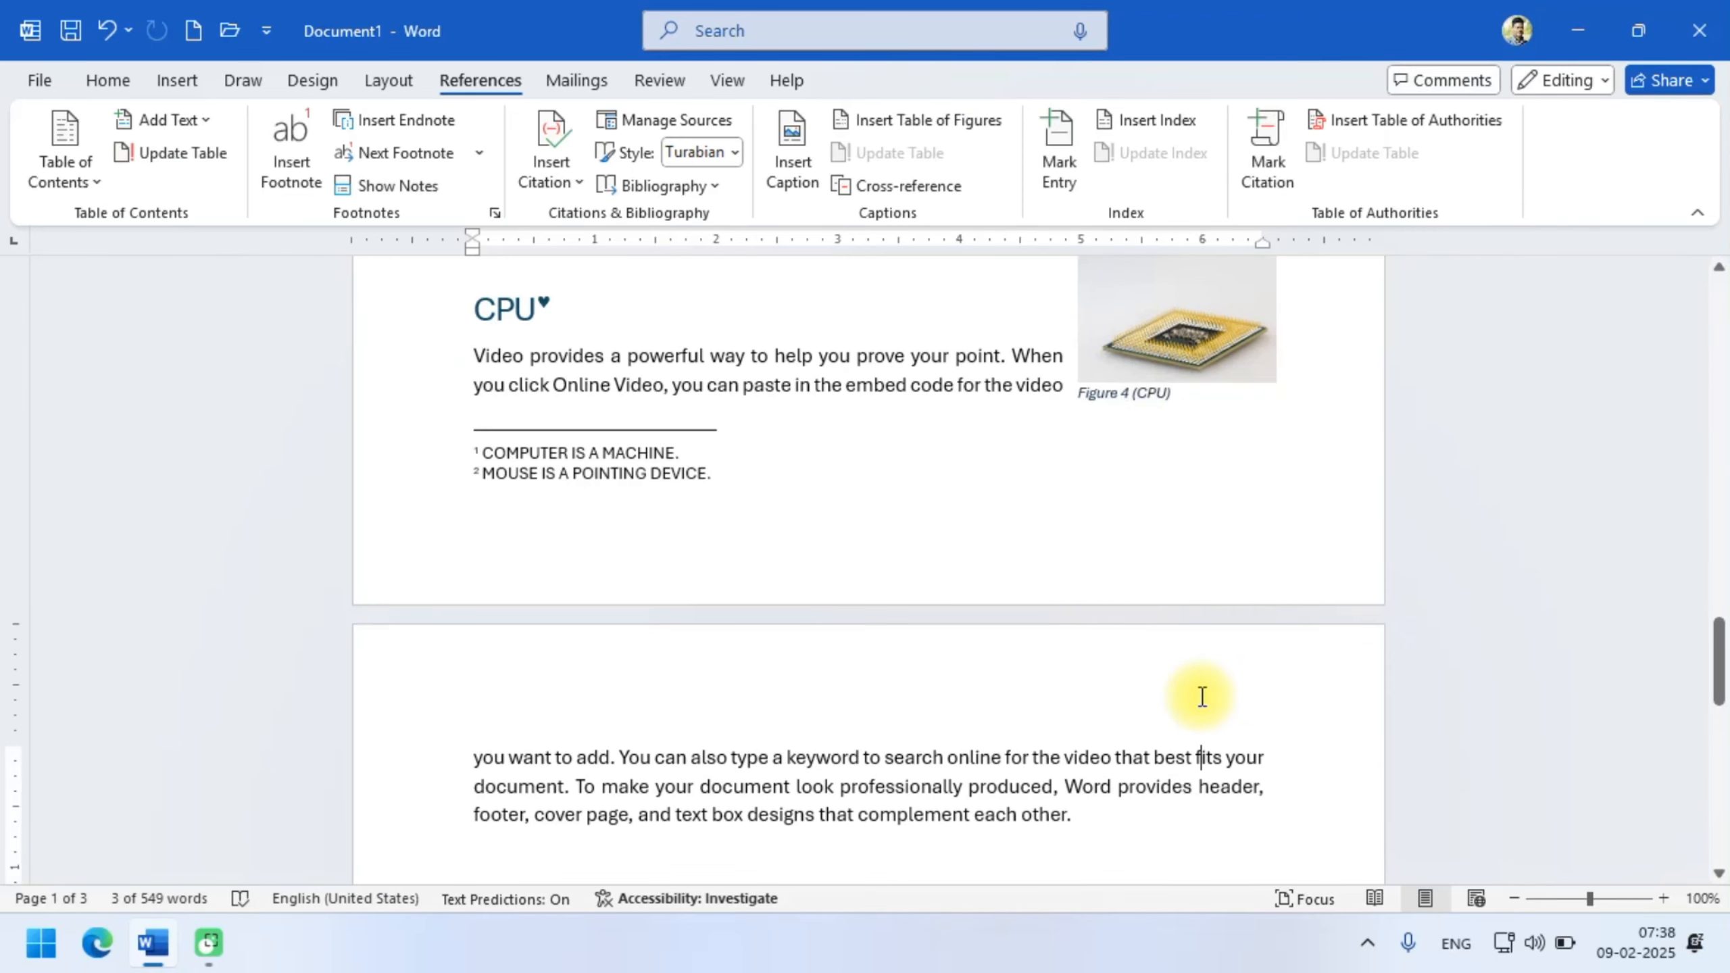
- Delete the citation, bibliography and table of figures together from the start of the document
scroll(1467, 618, "up", 5)
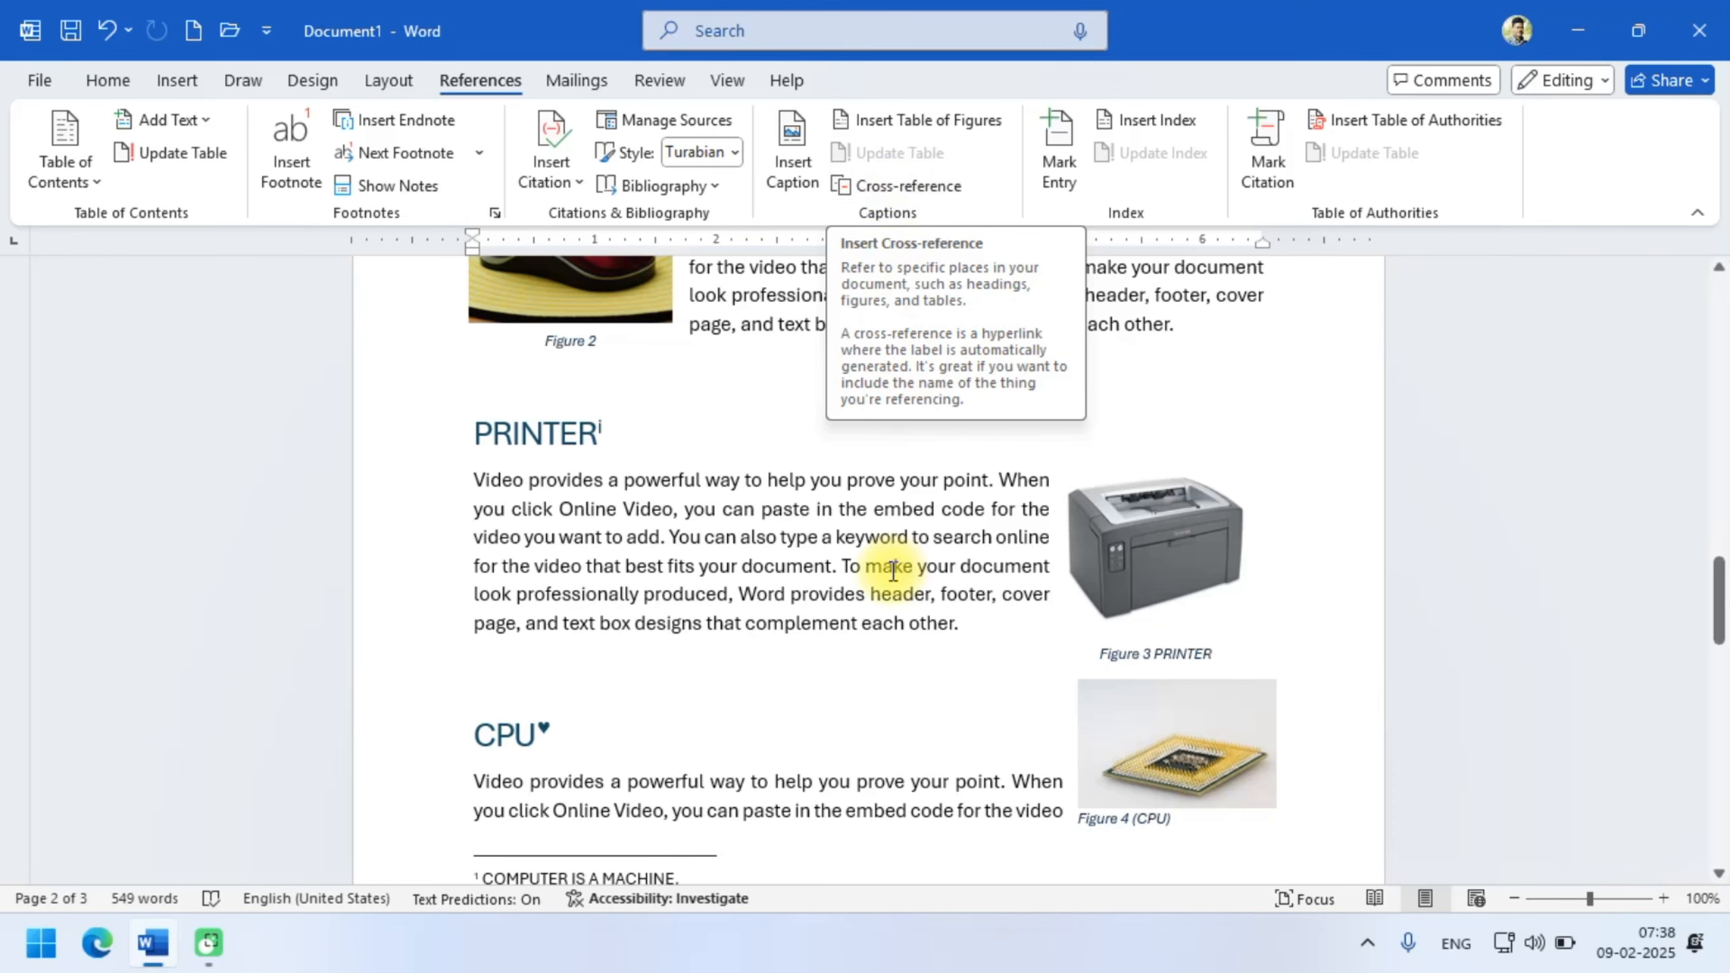
scroll(916, 552, "up", 4)
scroll(916, 552, "up", 1)
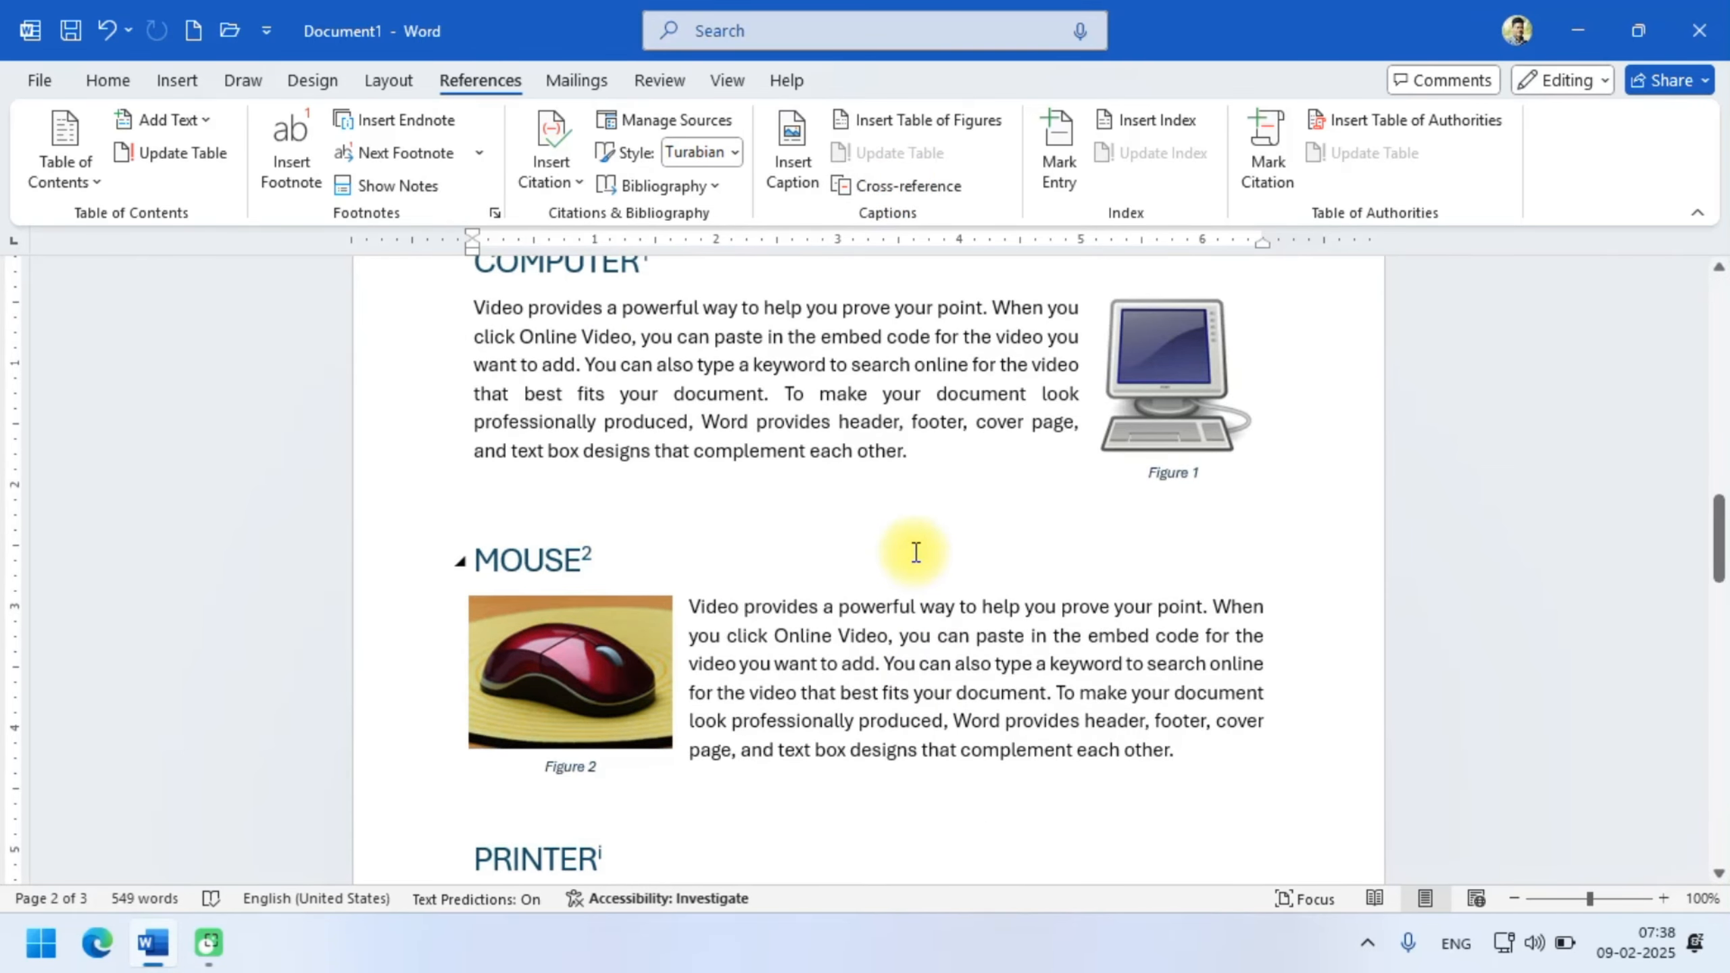
scroll(916, 552, "up", 10)
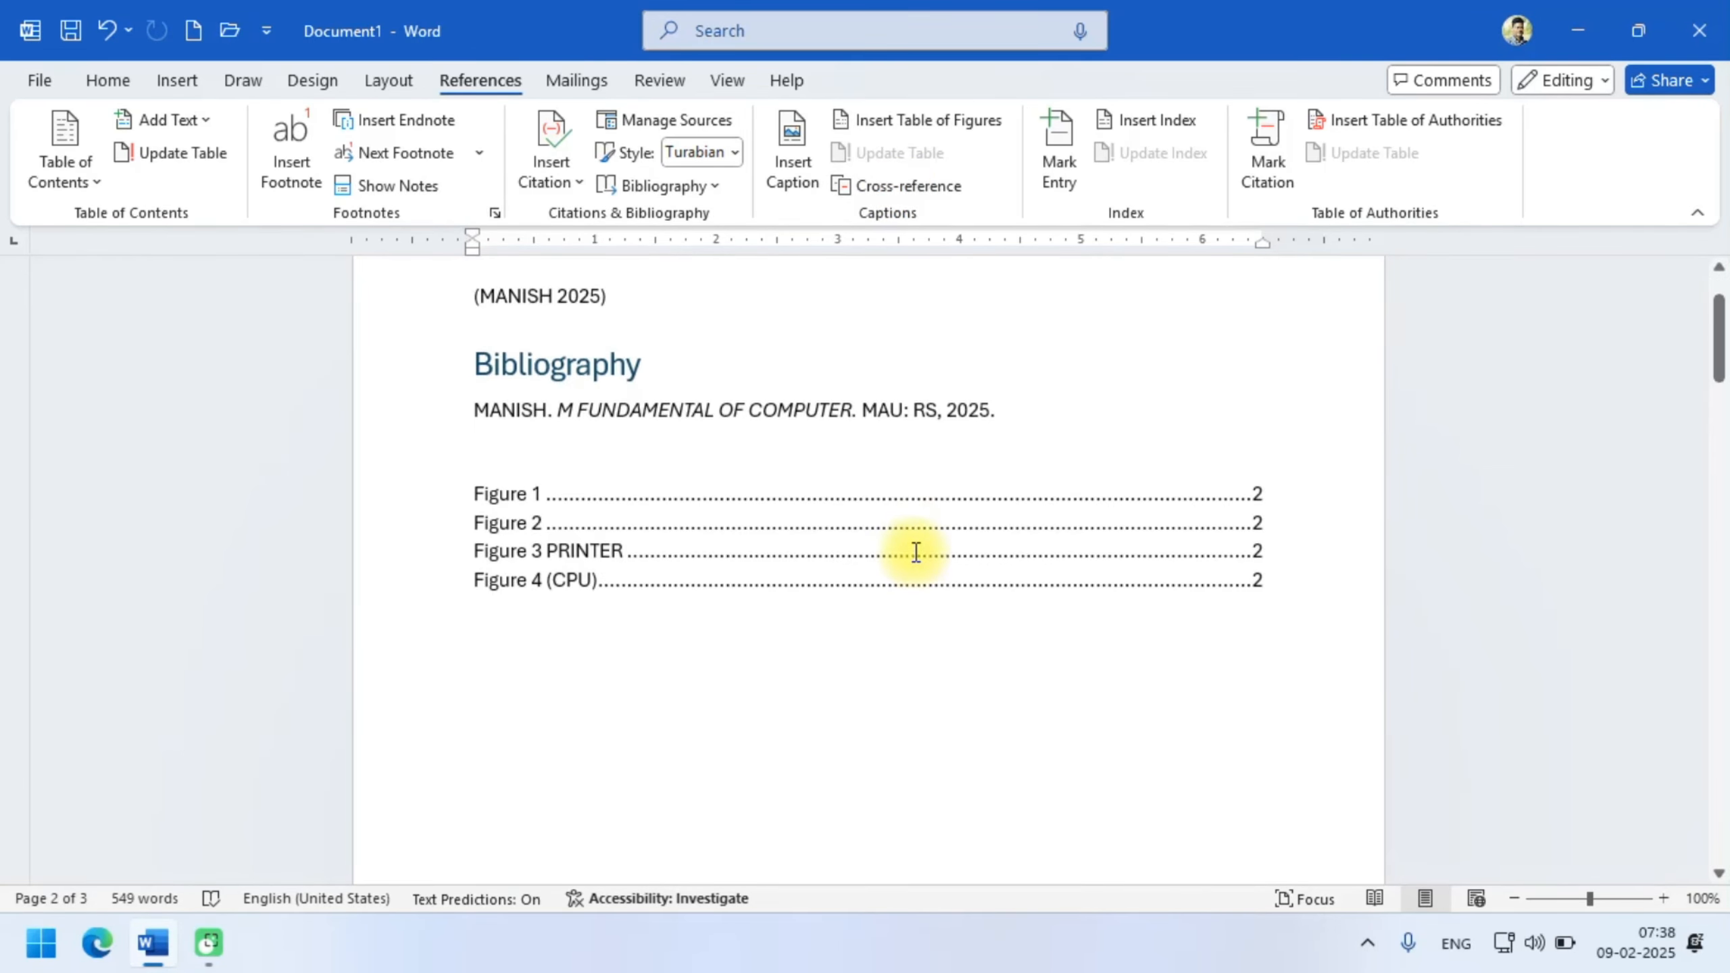
left_click_drag(1297, 688, 447, 282)
key("Delete")
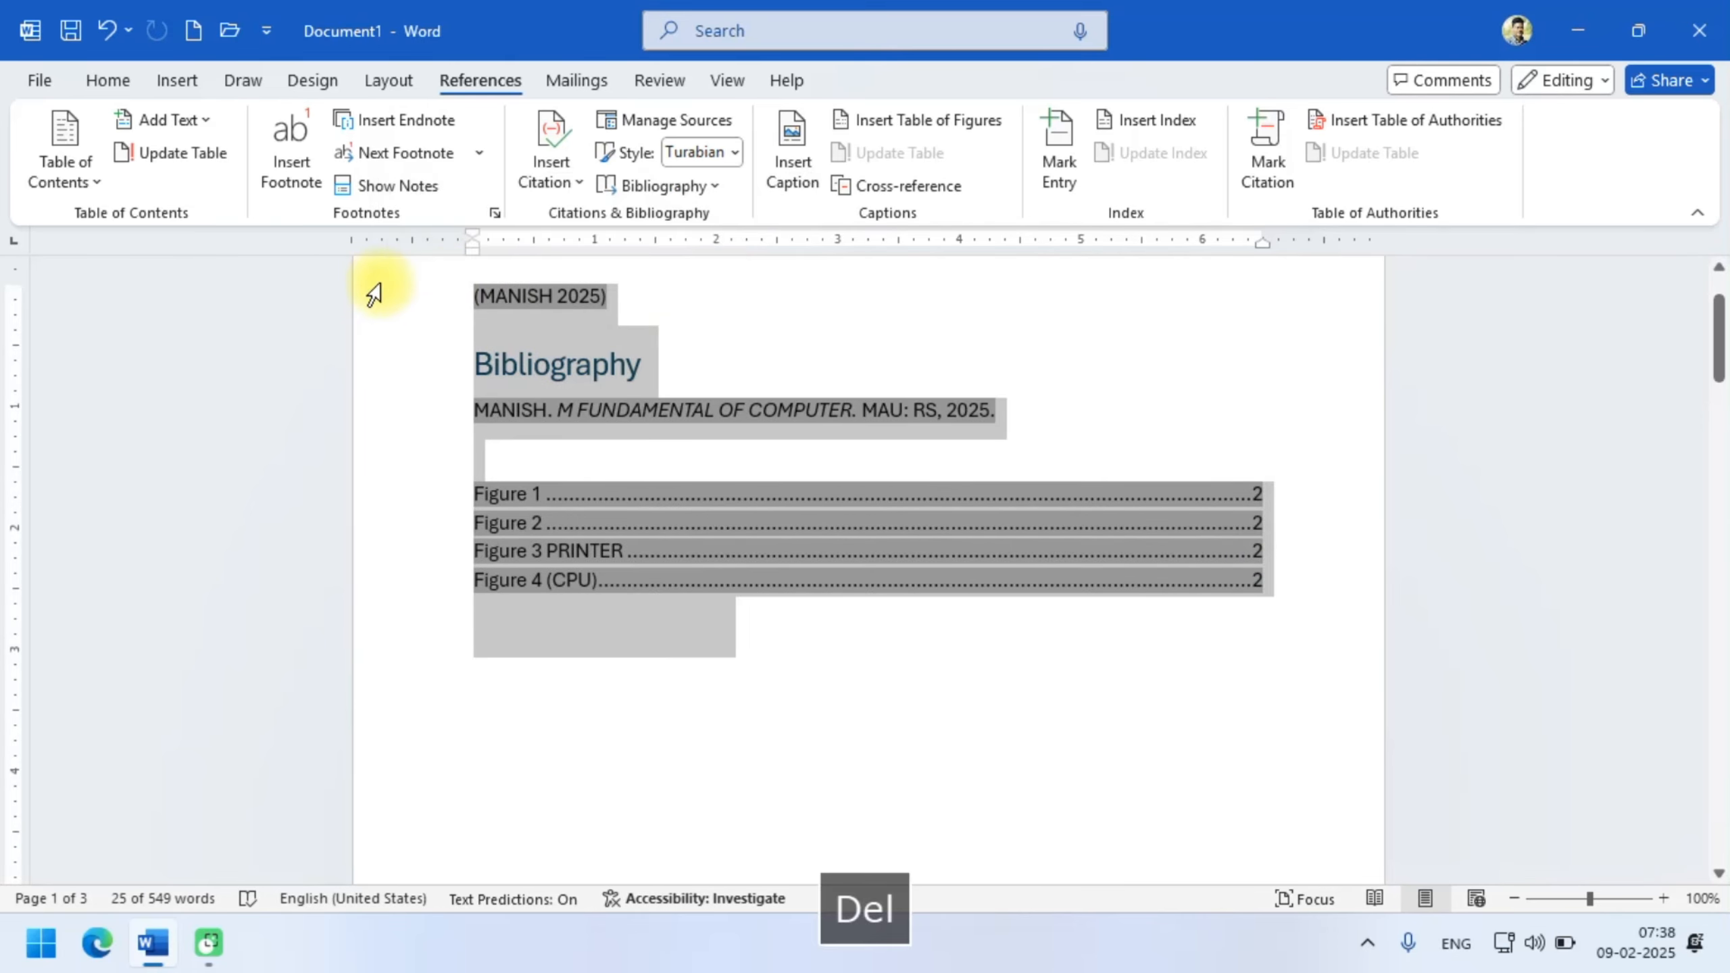
- Add blank lines above the COMPUTER heading and apply the Normal style to the first one
scroll(558, 429, "up", 2)
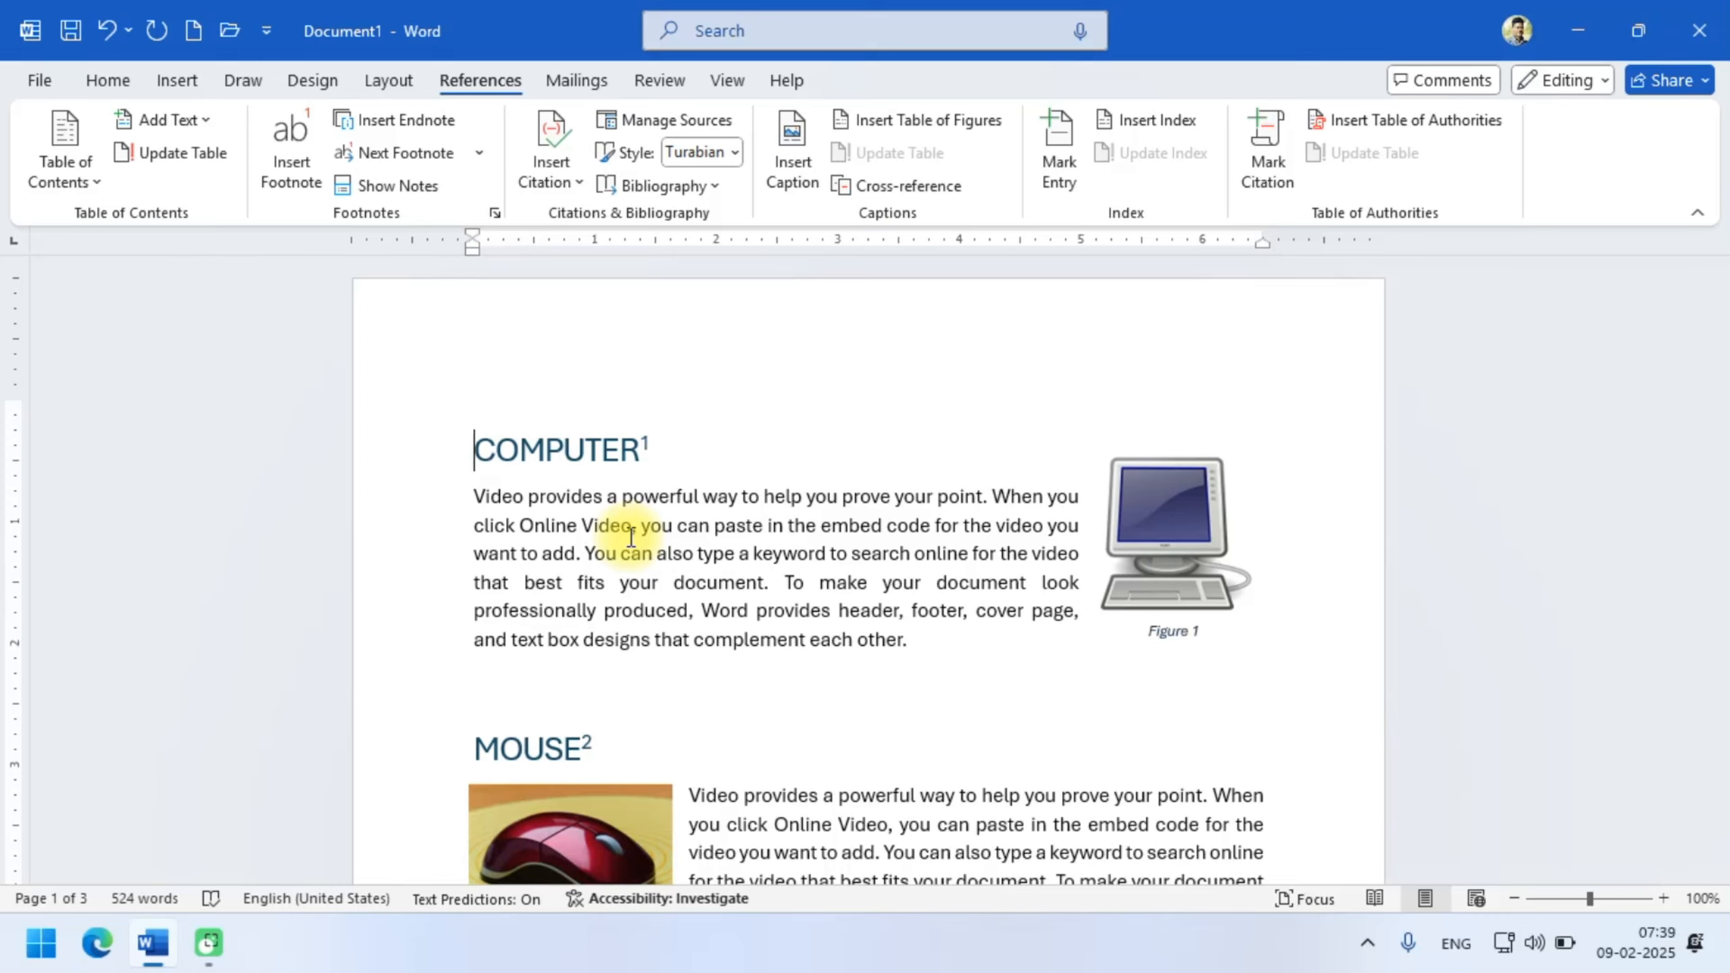
scroll(630, 537, "up", 4)
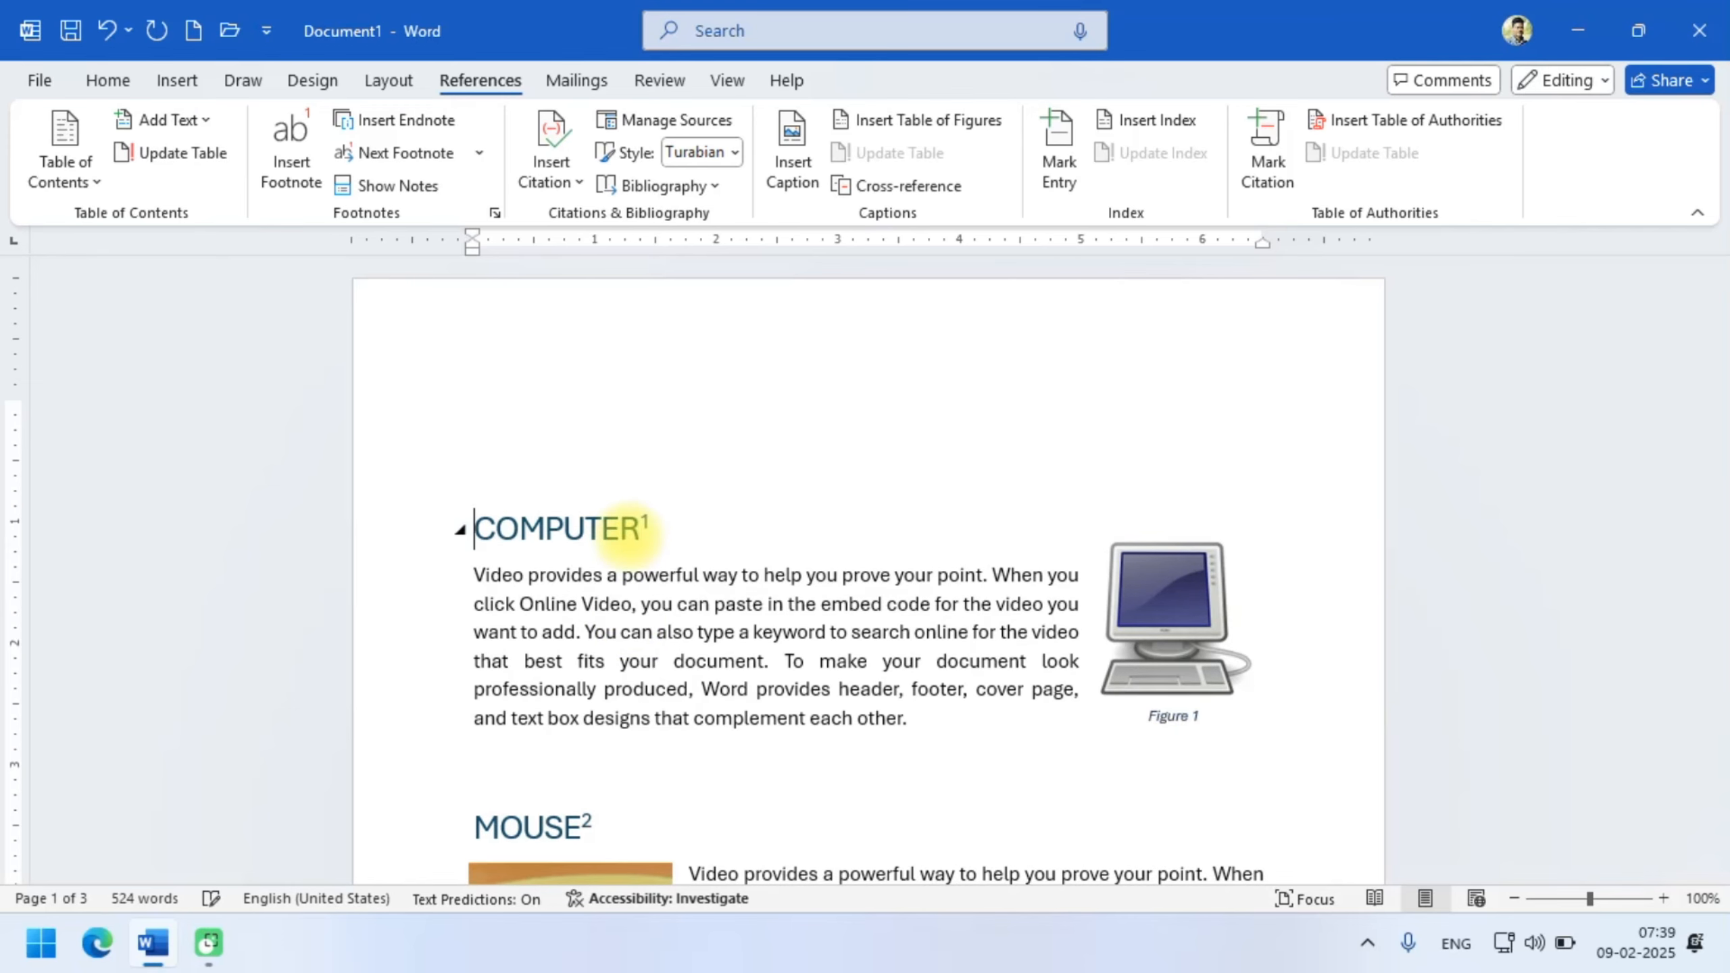
left_click(596, 402)
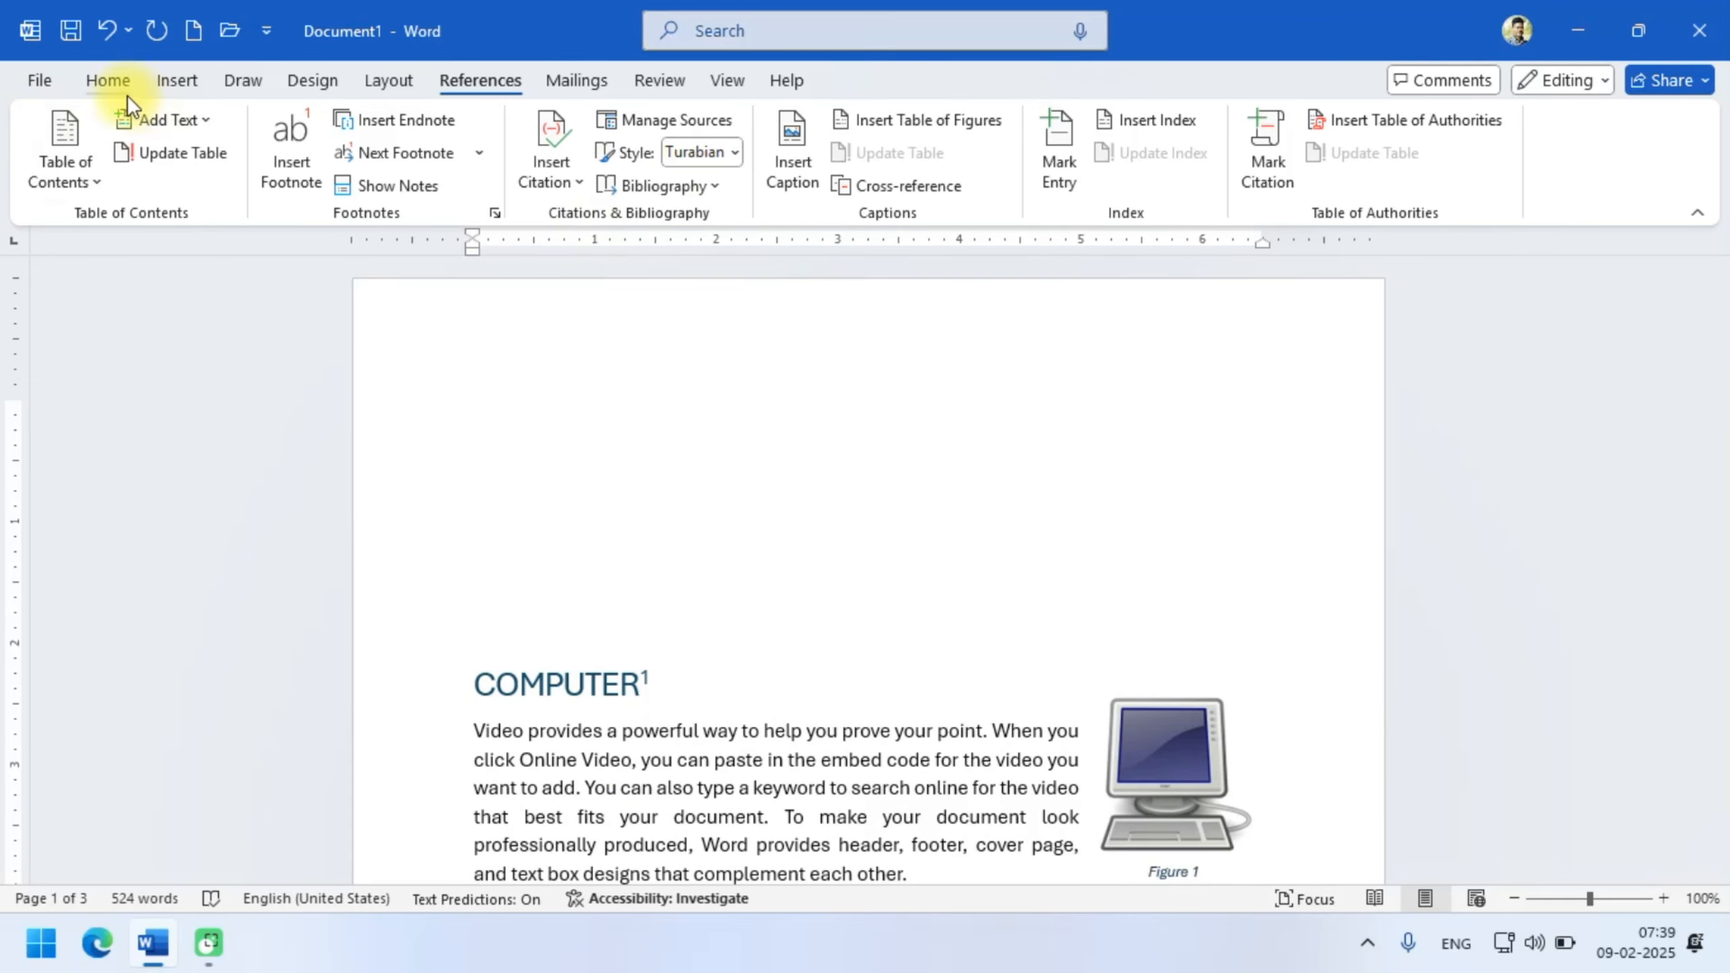
left_click(111, 78)
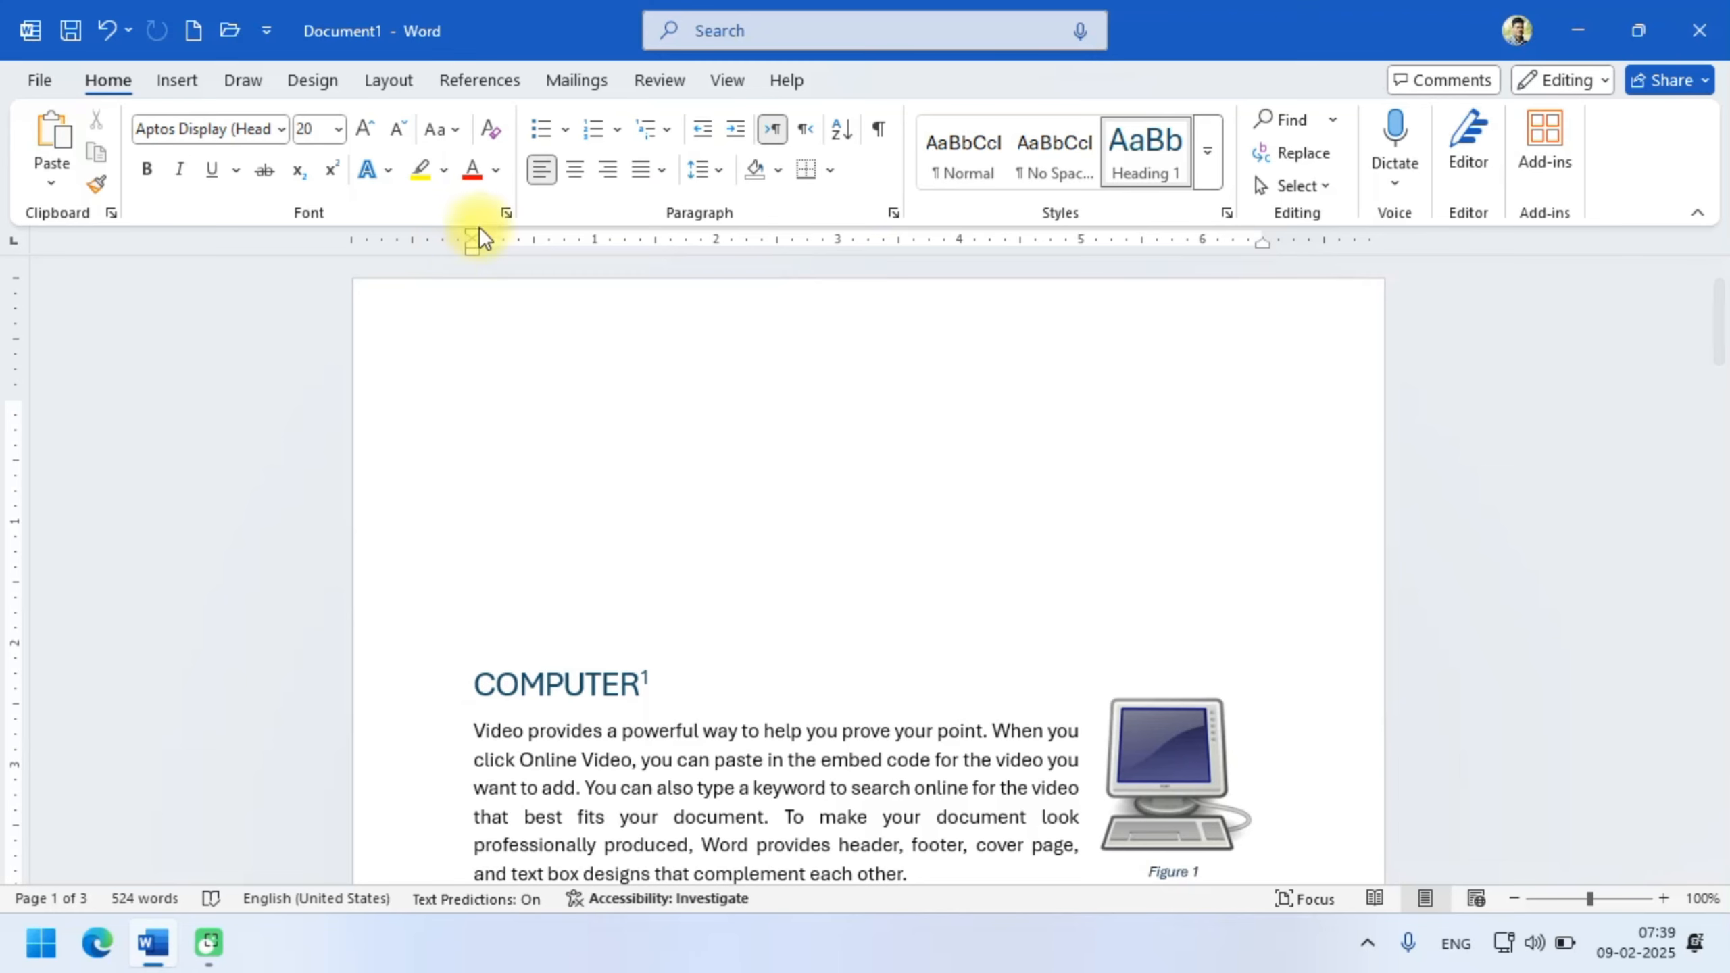
left_click(949, 148)
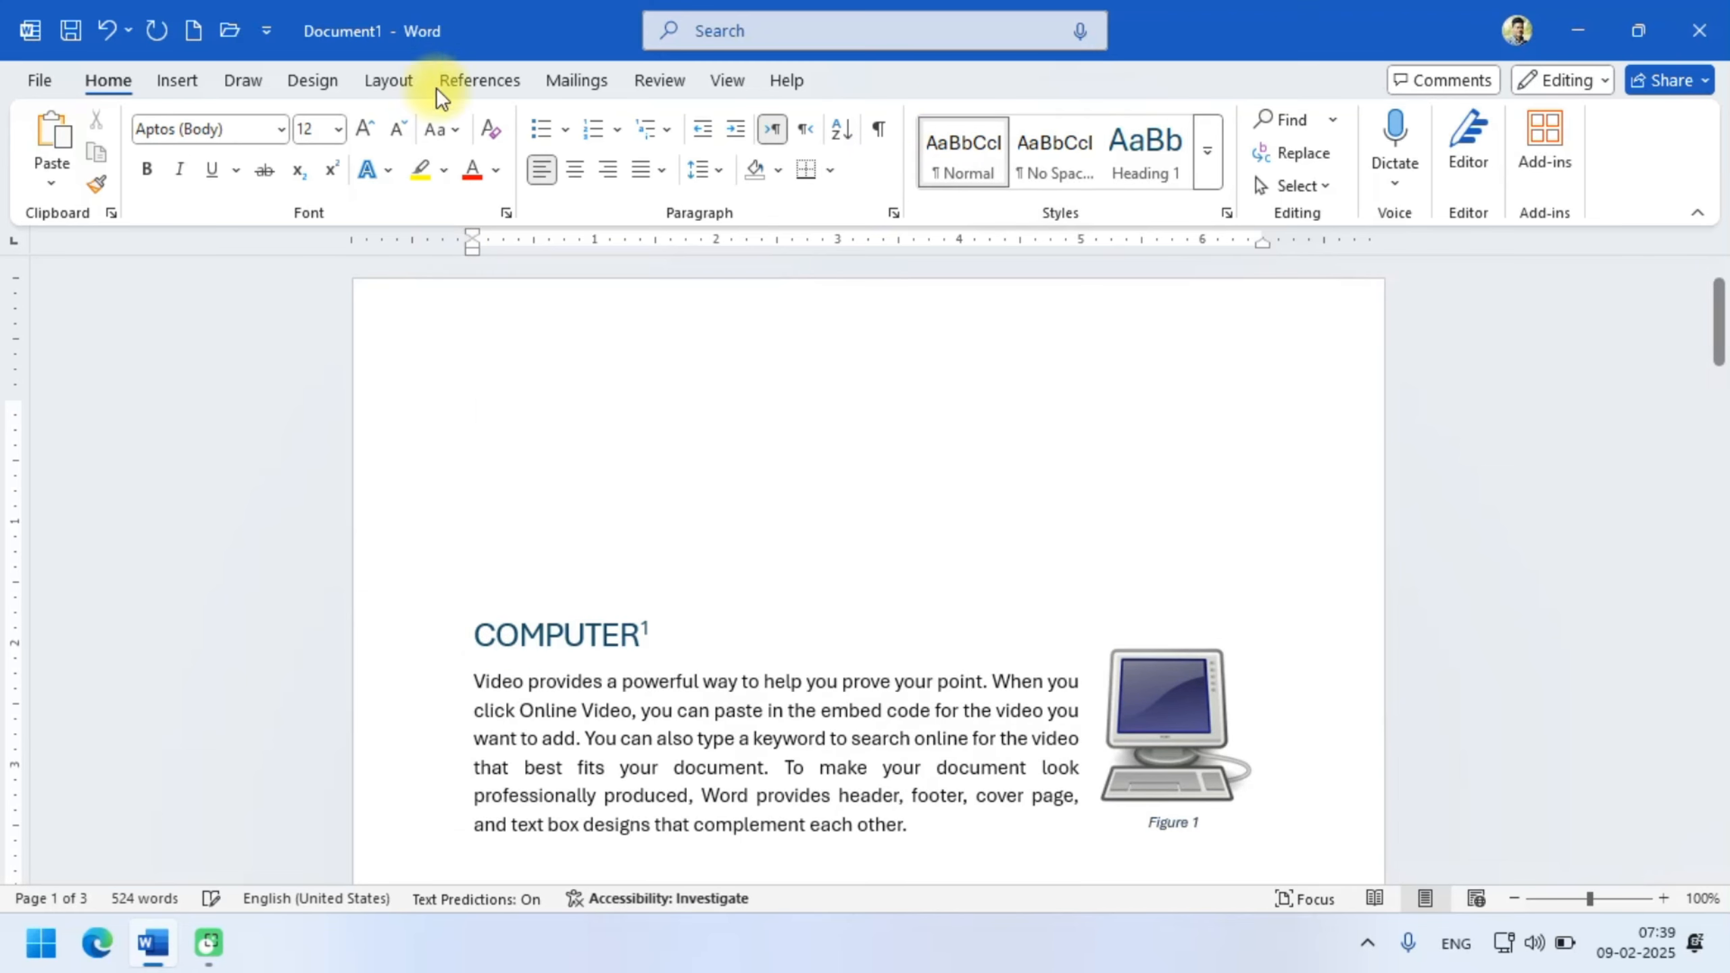
- Insert a hyperlinked cross-reference to the COMPUTER heading text on the blank first line
left_click(494, 94)
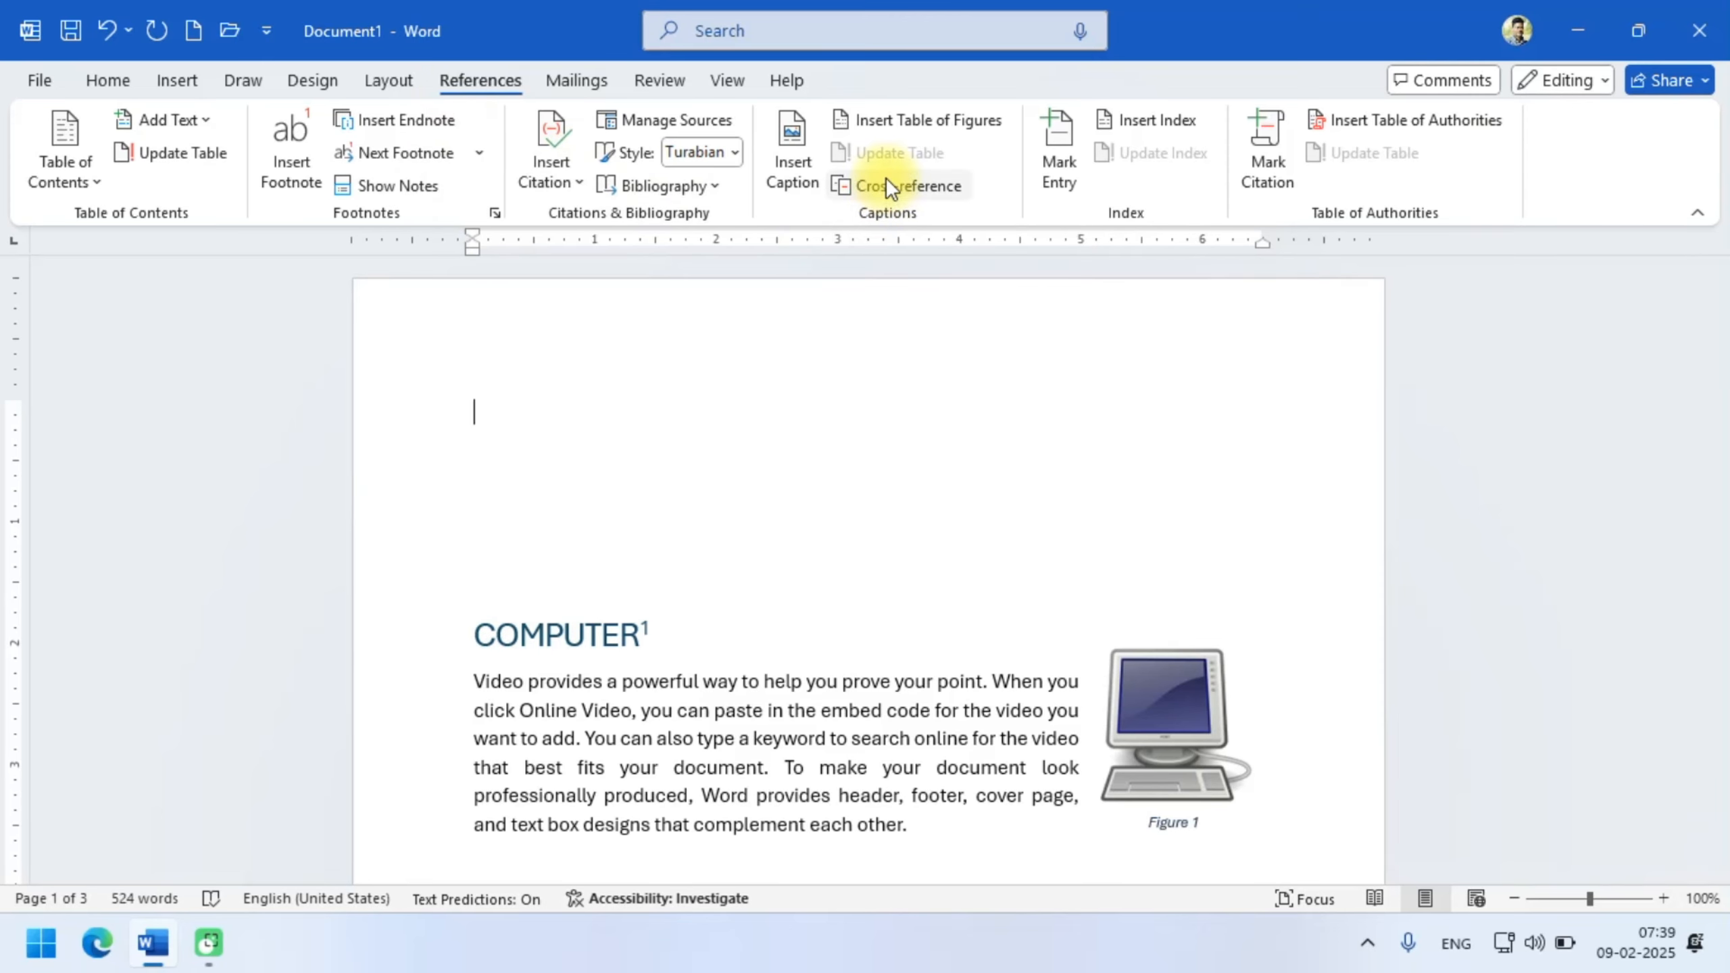
left_click(938, 183)
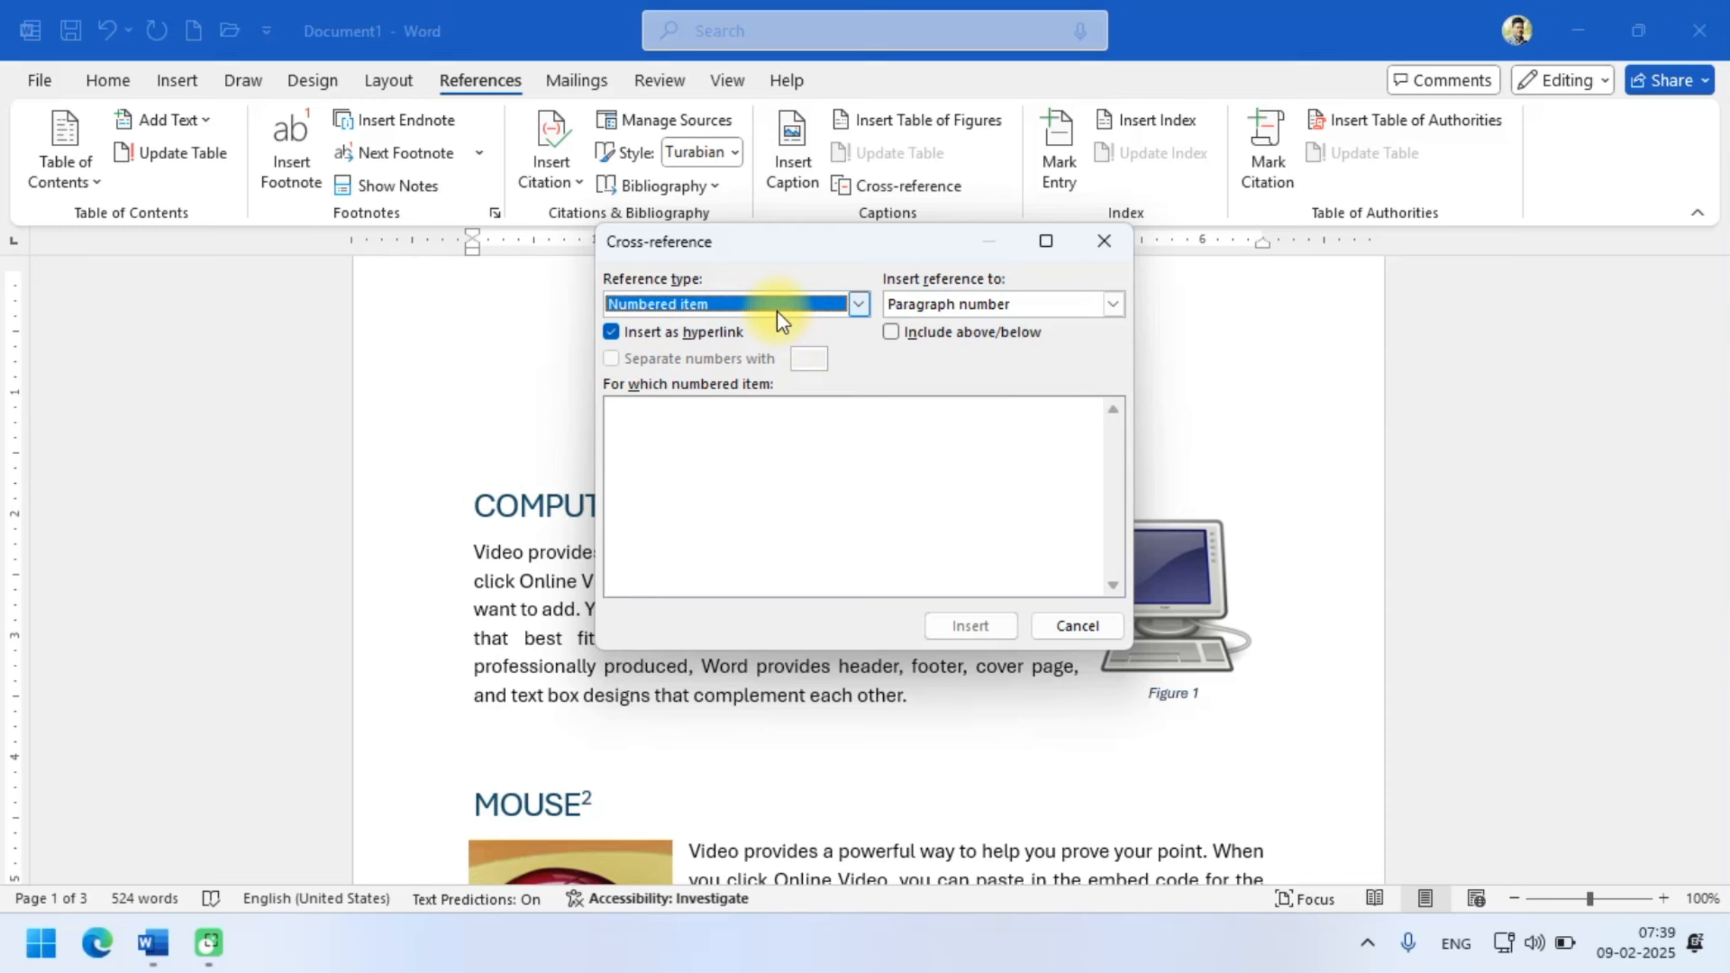
left_click(779, 311)
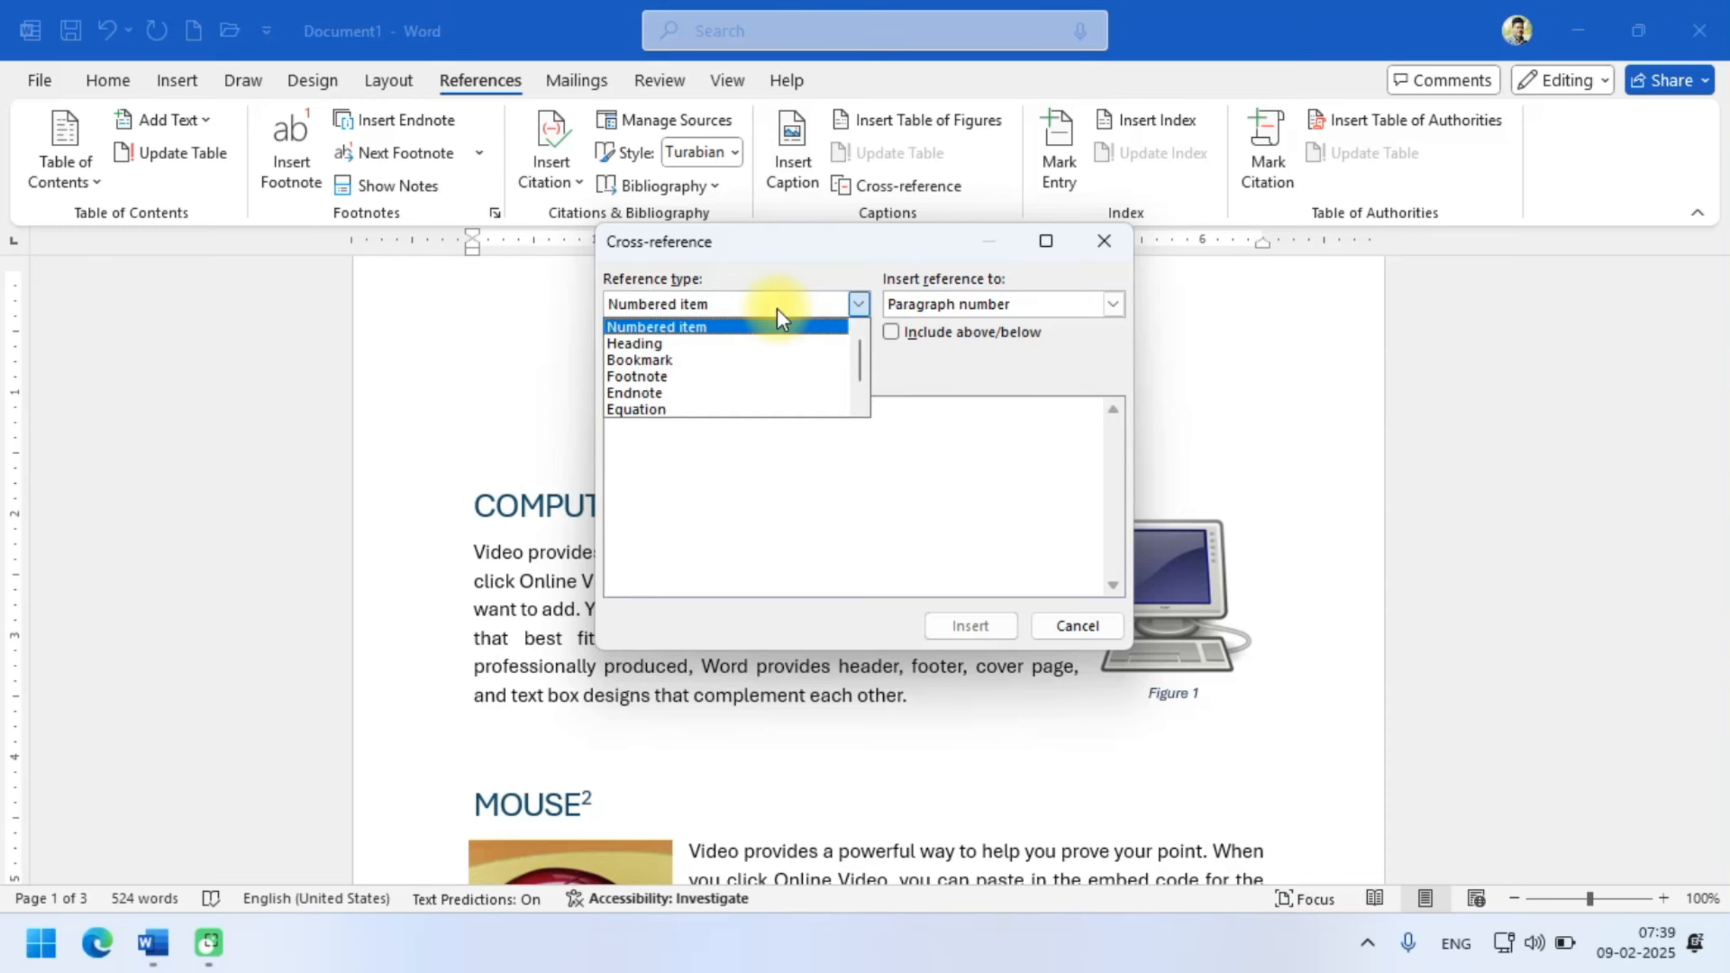
left_click(766, 347)
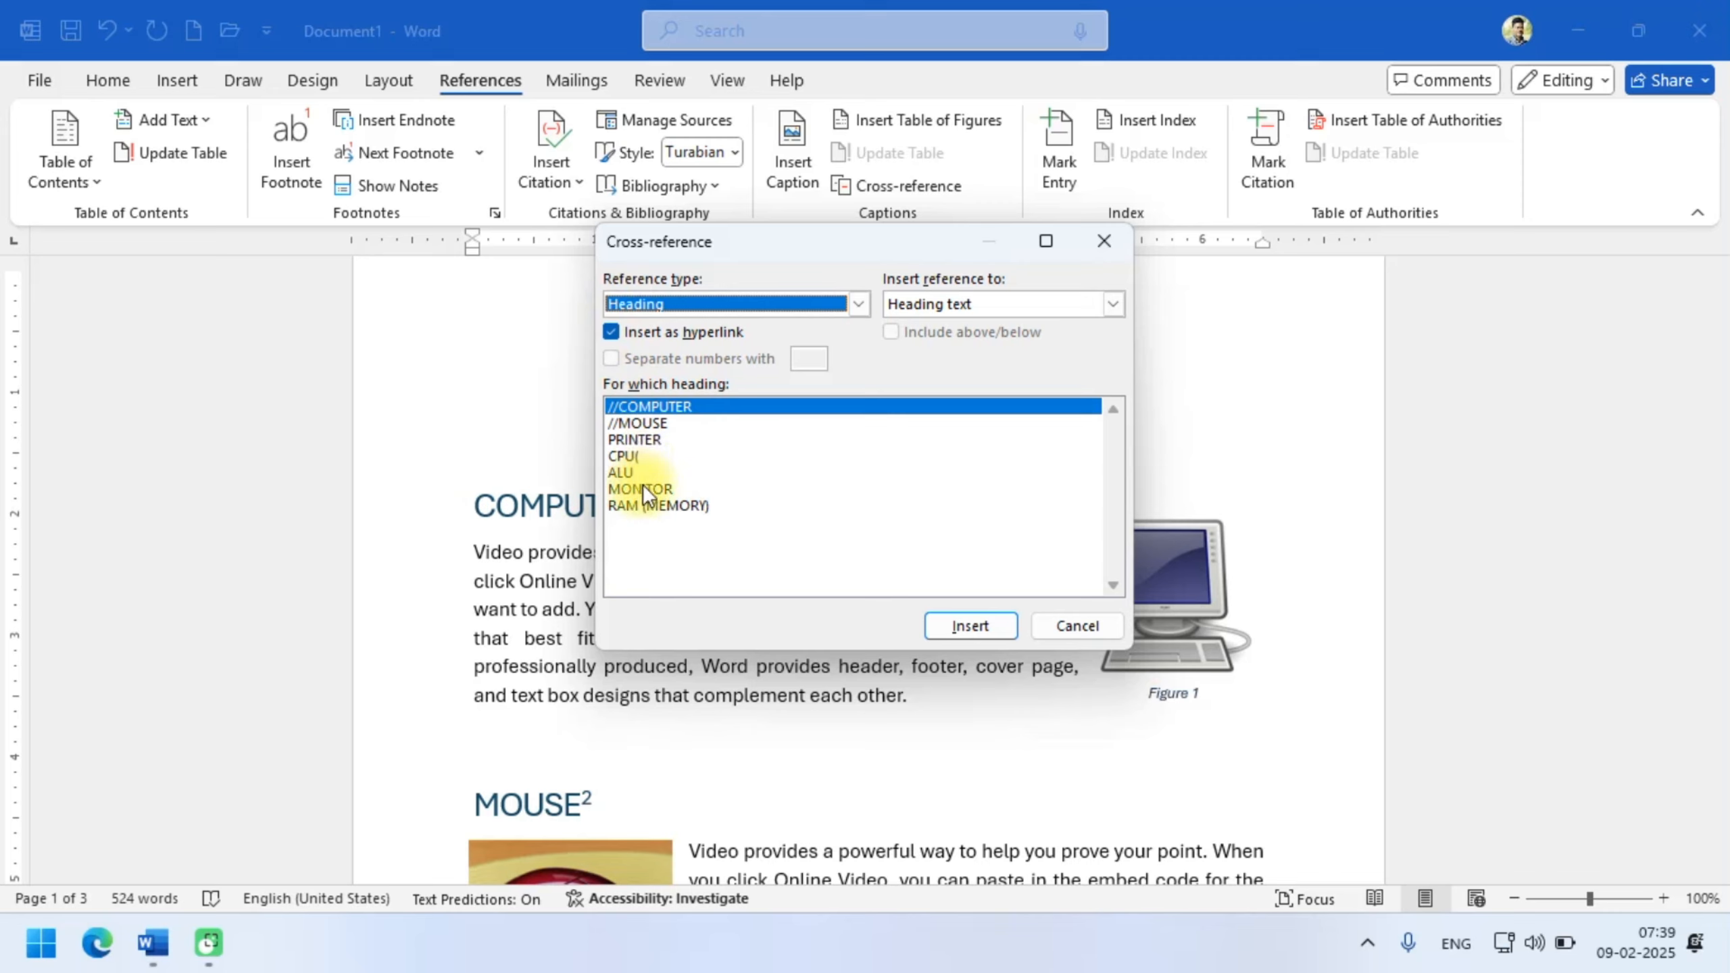
left_click(968, 624)
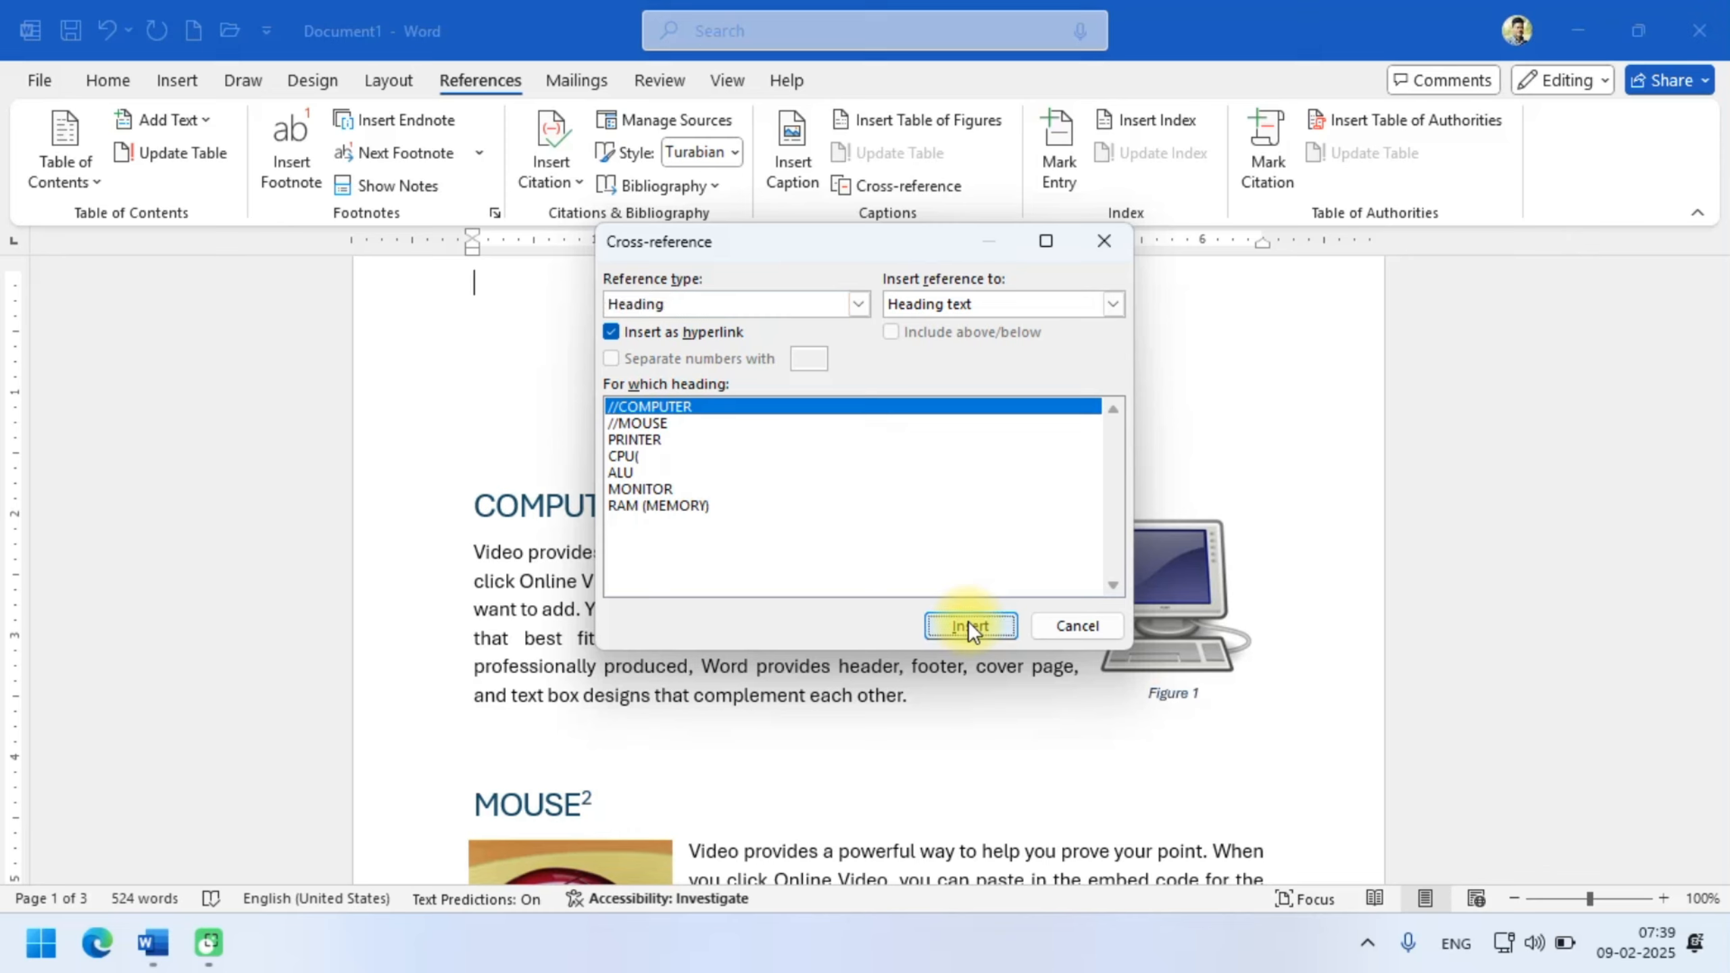
- Insert heading-text cross-references to MOUSE, PRINTER and CPU after the COMPUTER reference
left_click(667, 423)
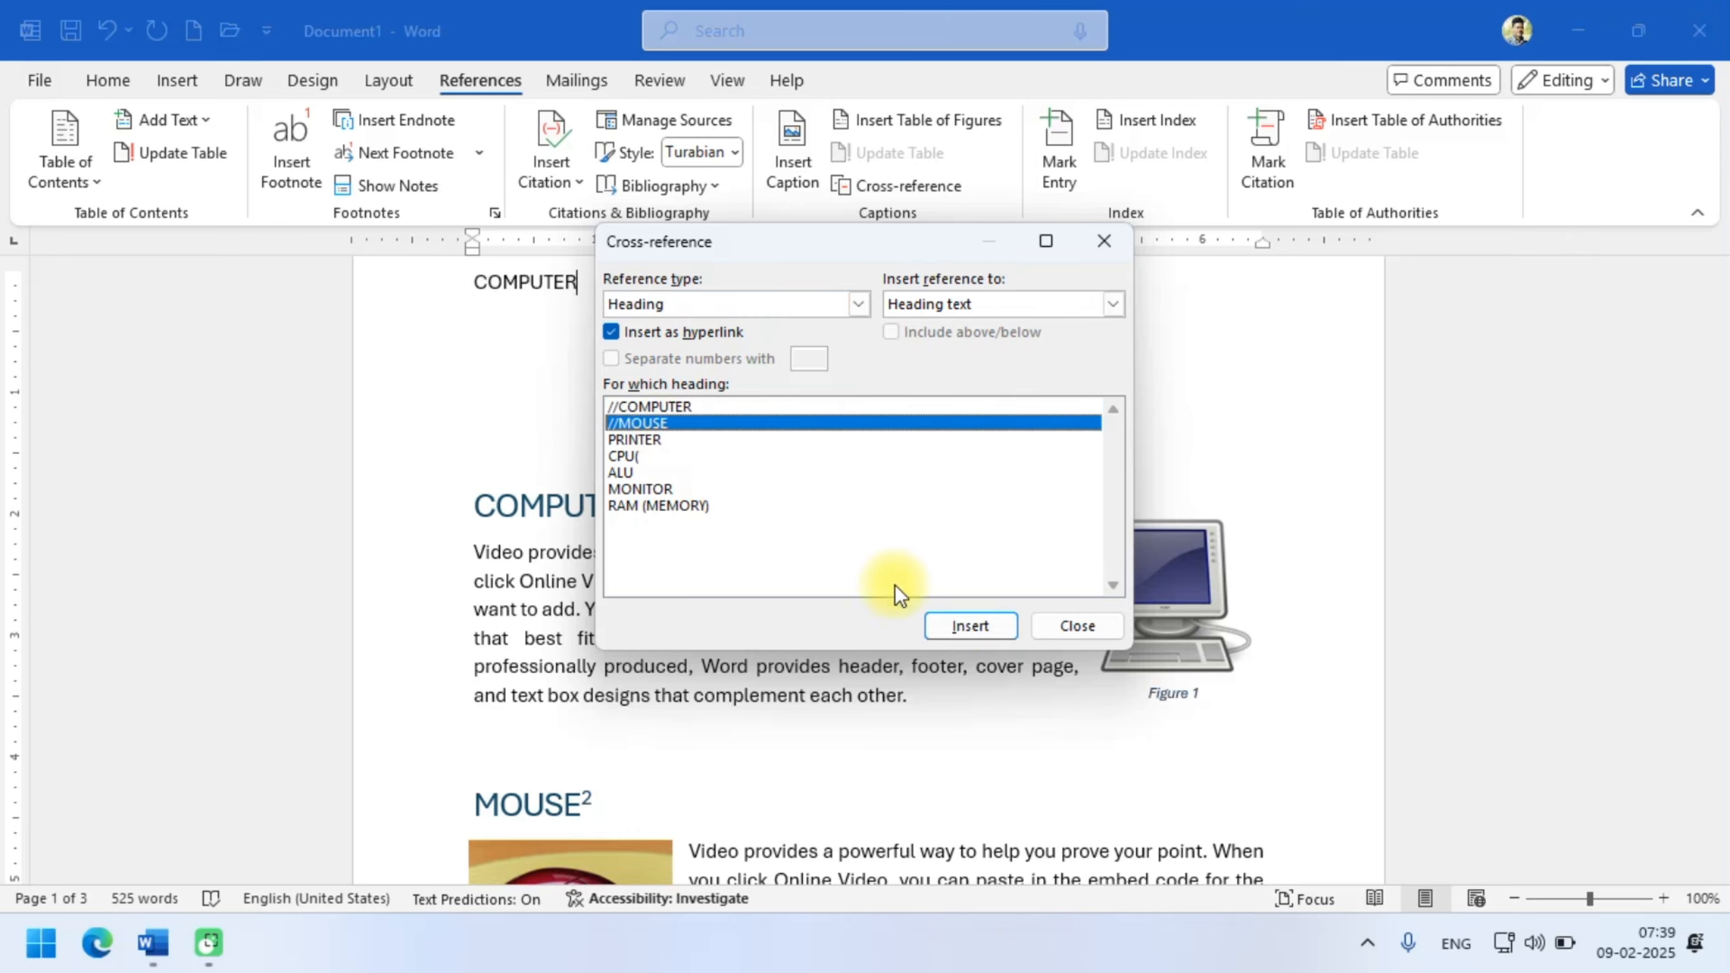
left_click(940, 624)
left_click(698, 441)
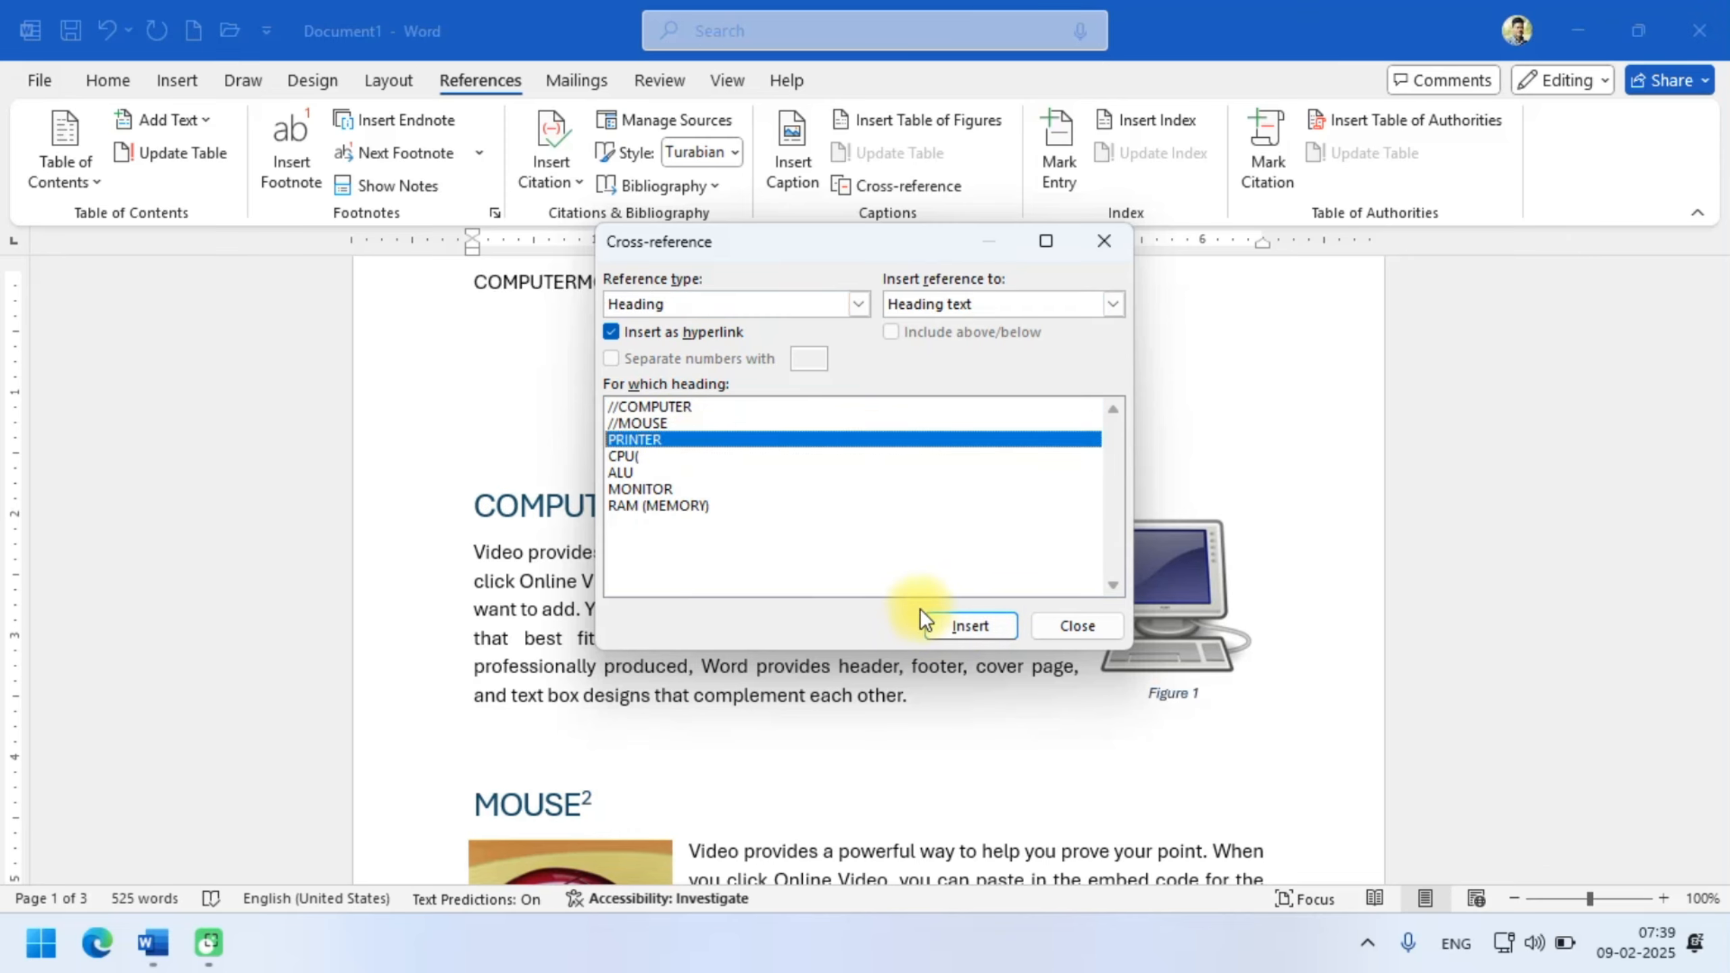
left_click(921, 613)
left_click(713, 469)
left_click(710, 457)
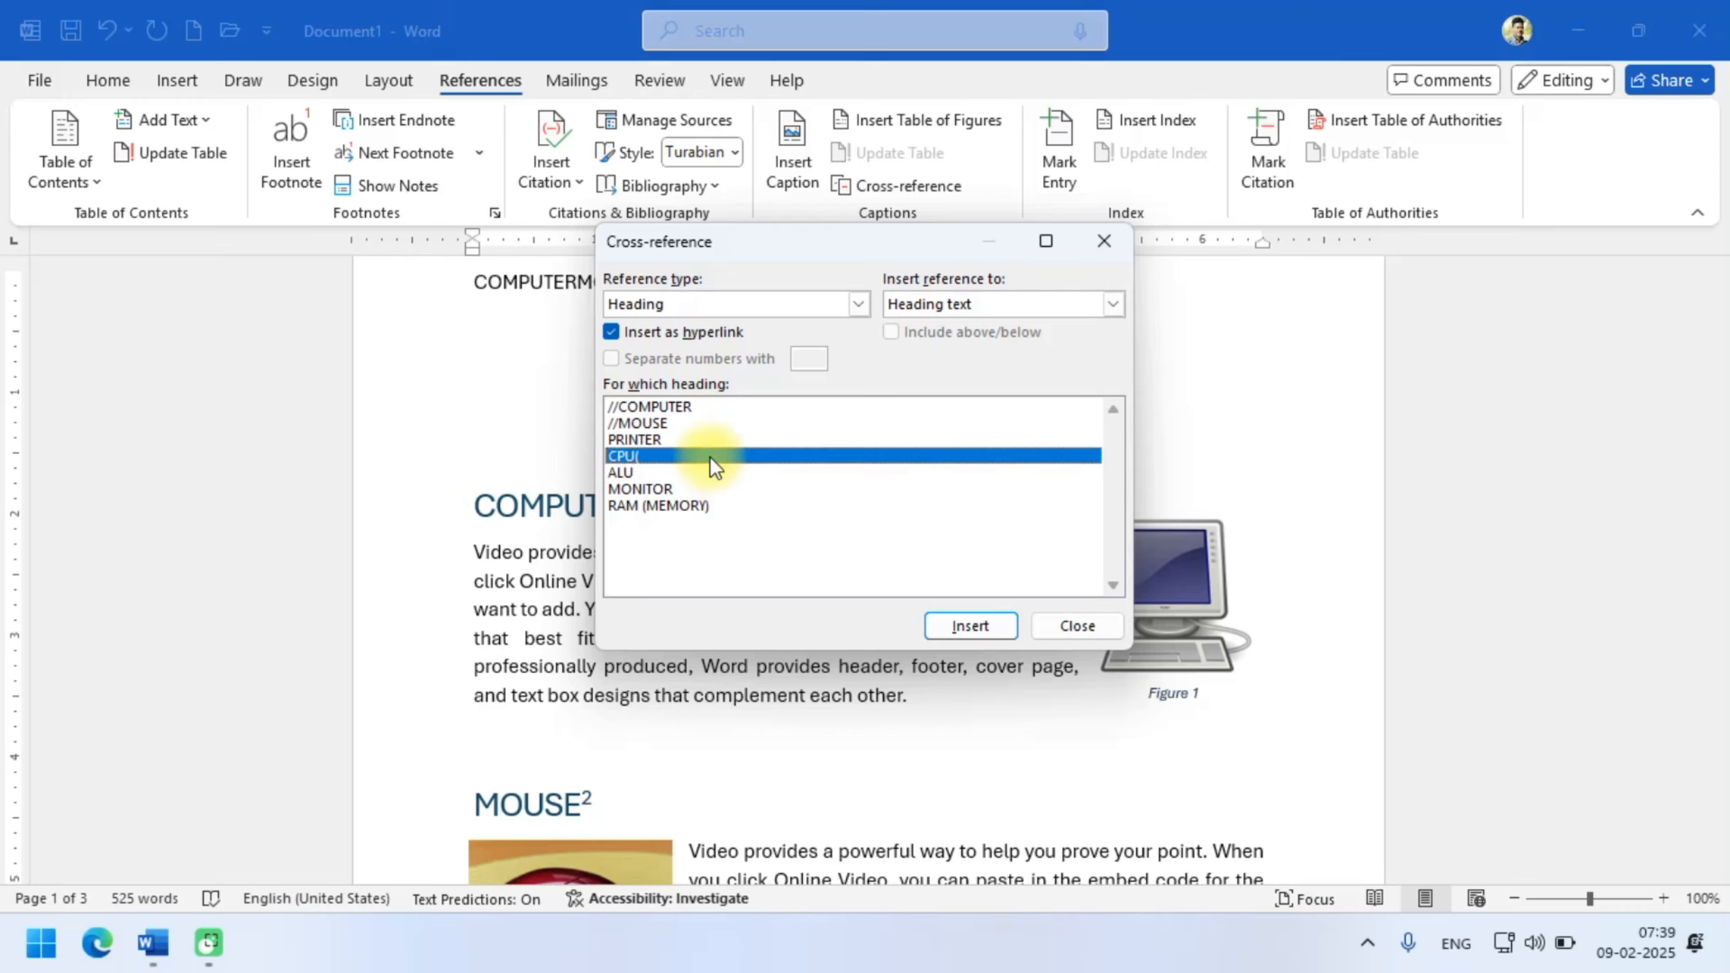
left_click(969, 625)
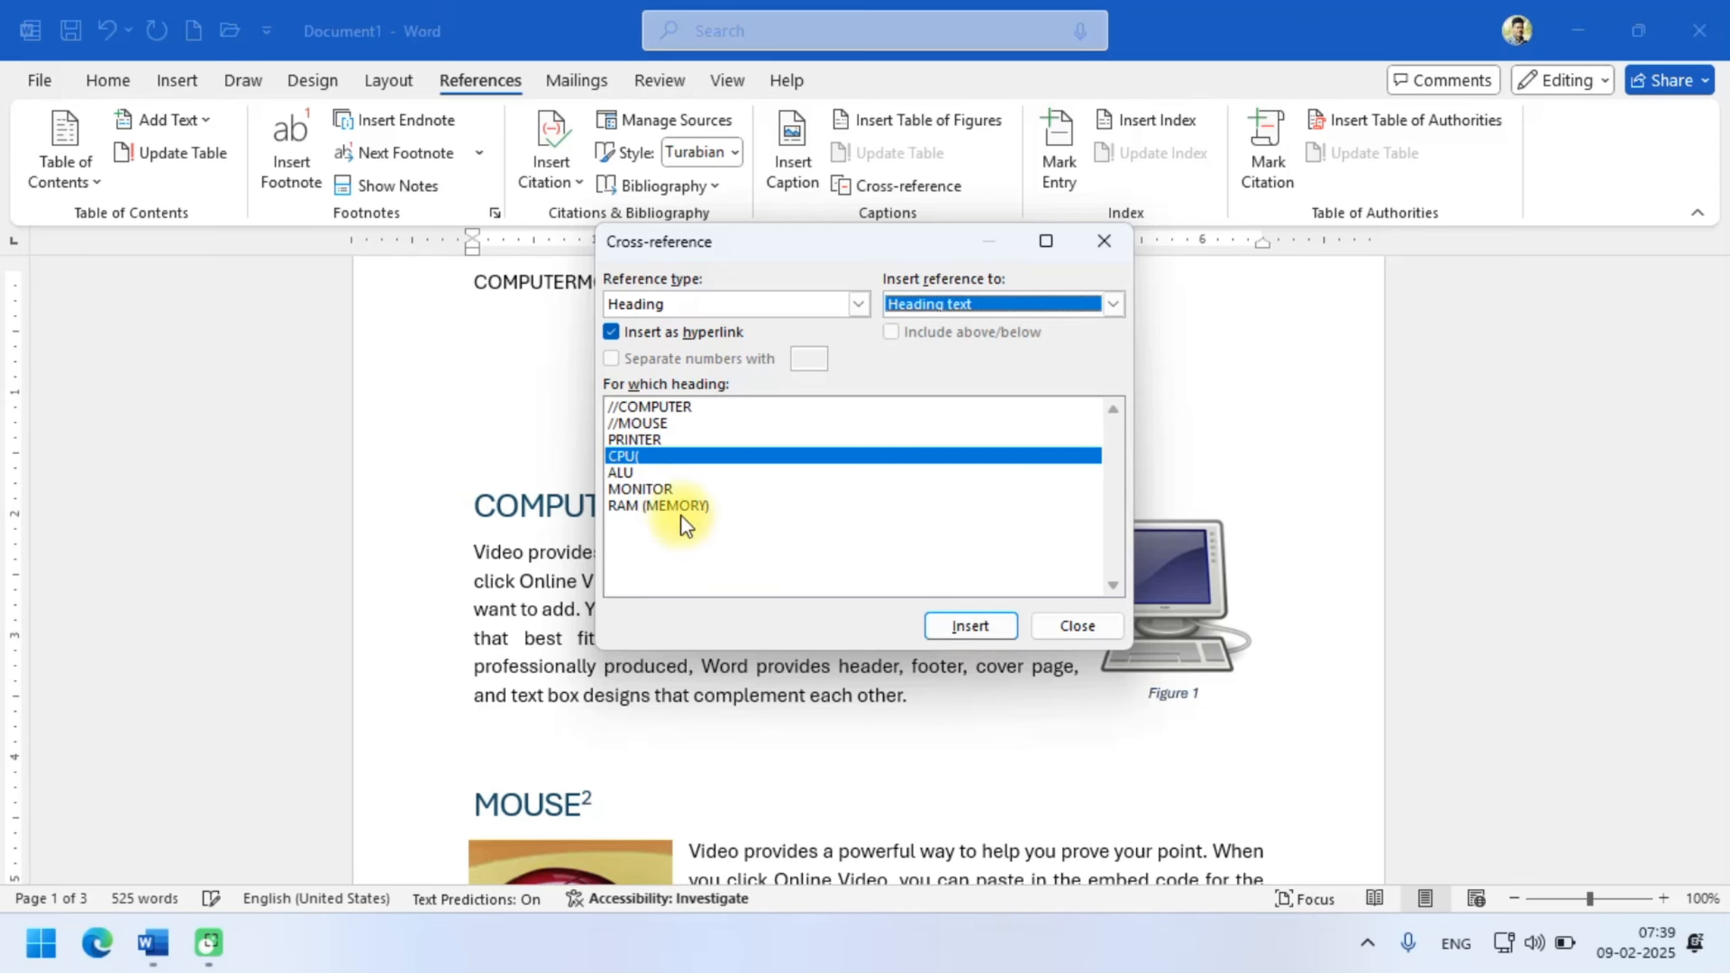
- Insert heading-text cross-references to ALU, MONITOR and RAM (MEMORY), and finish cross-referencing
left_click(655, 470)
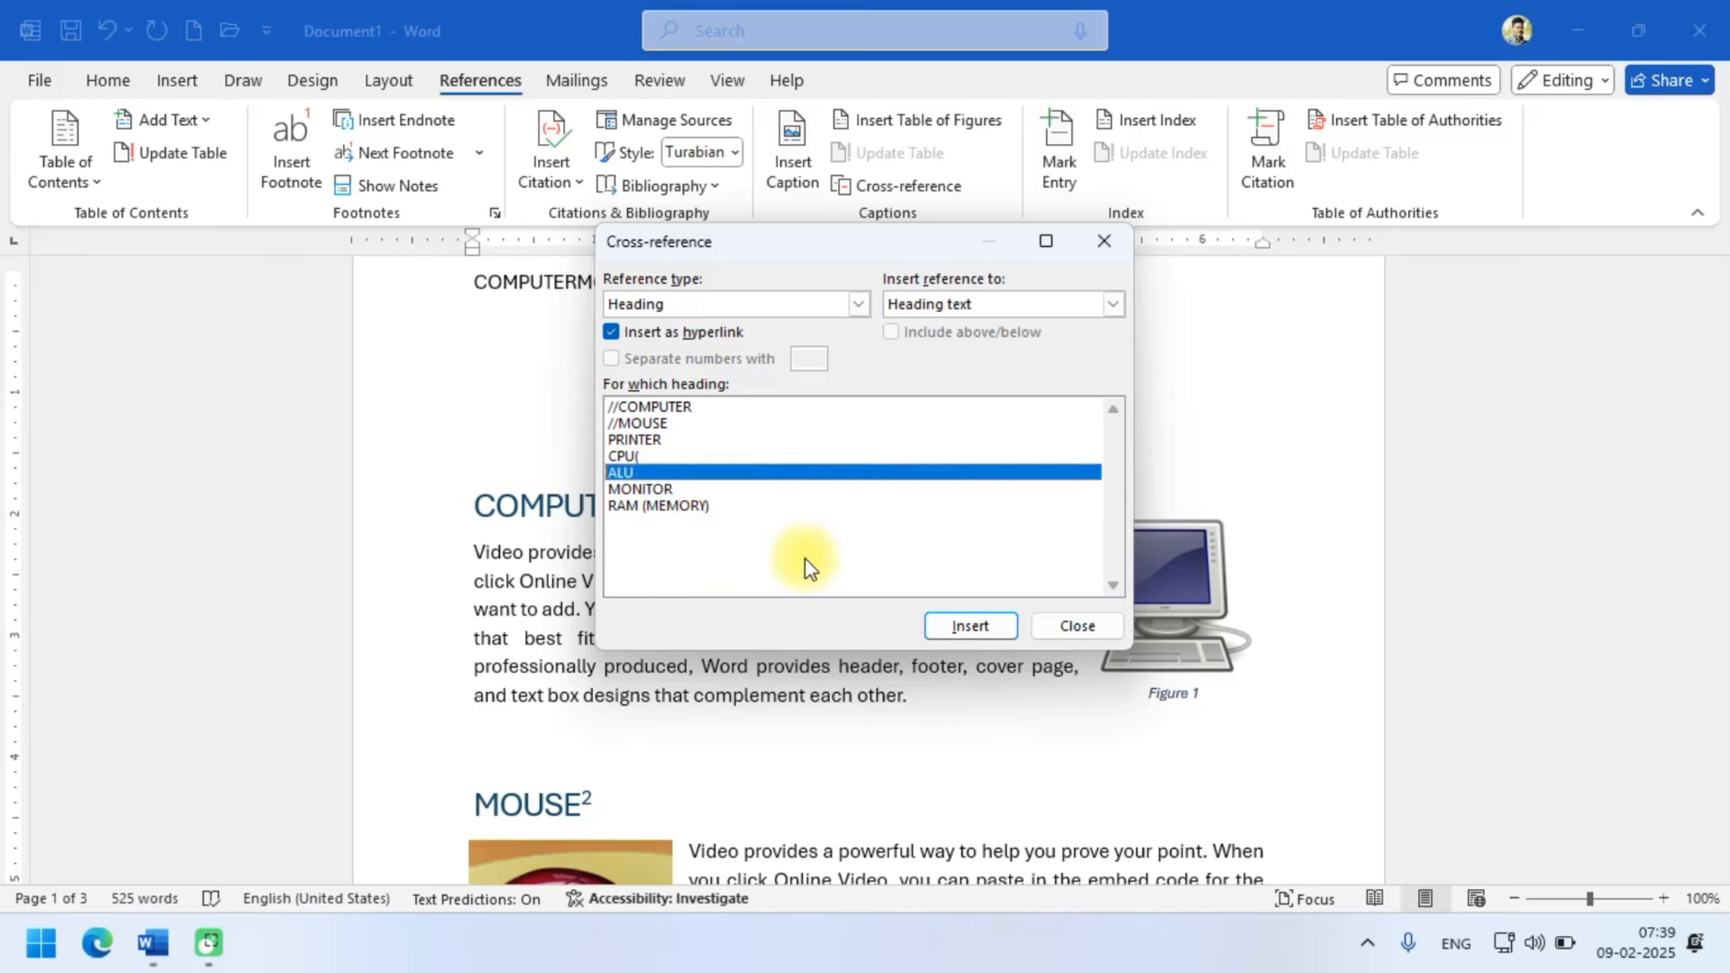
left_click(969, 625)
left_click(647, 490)
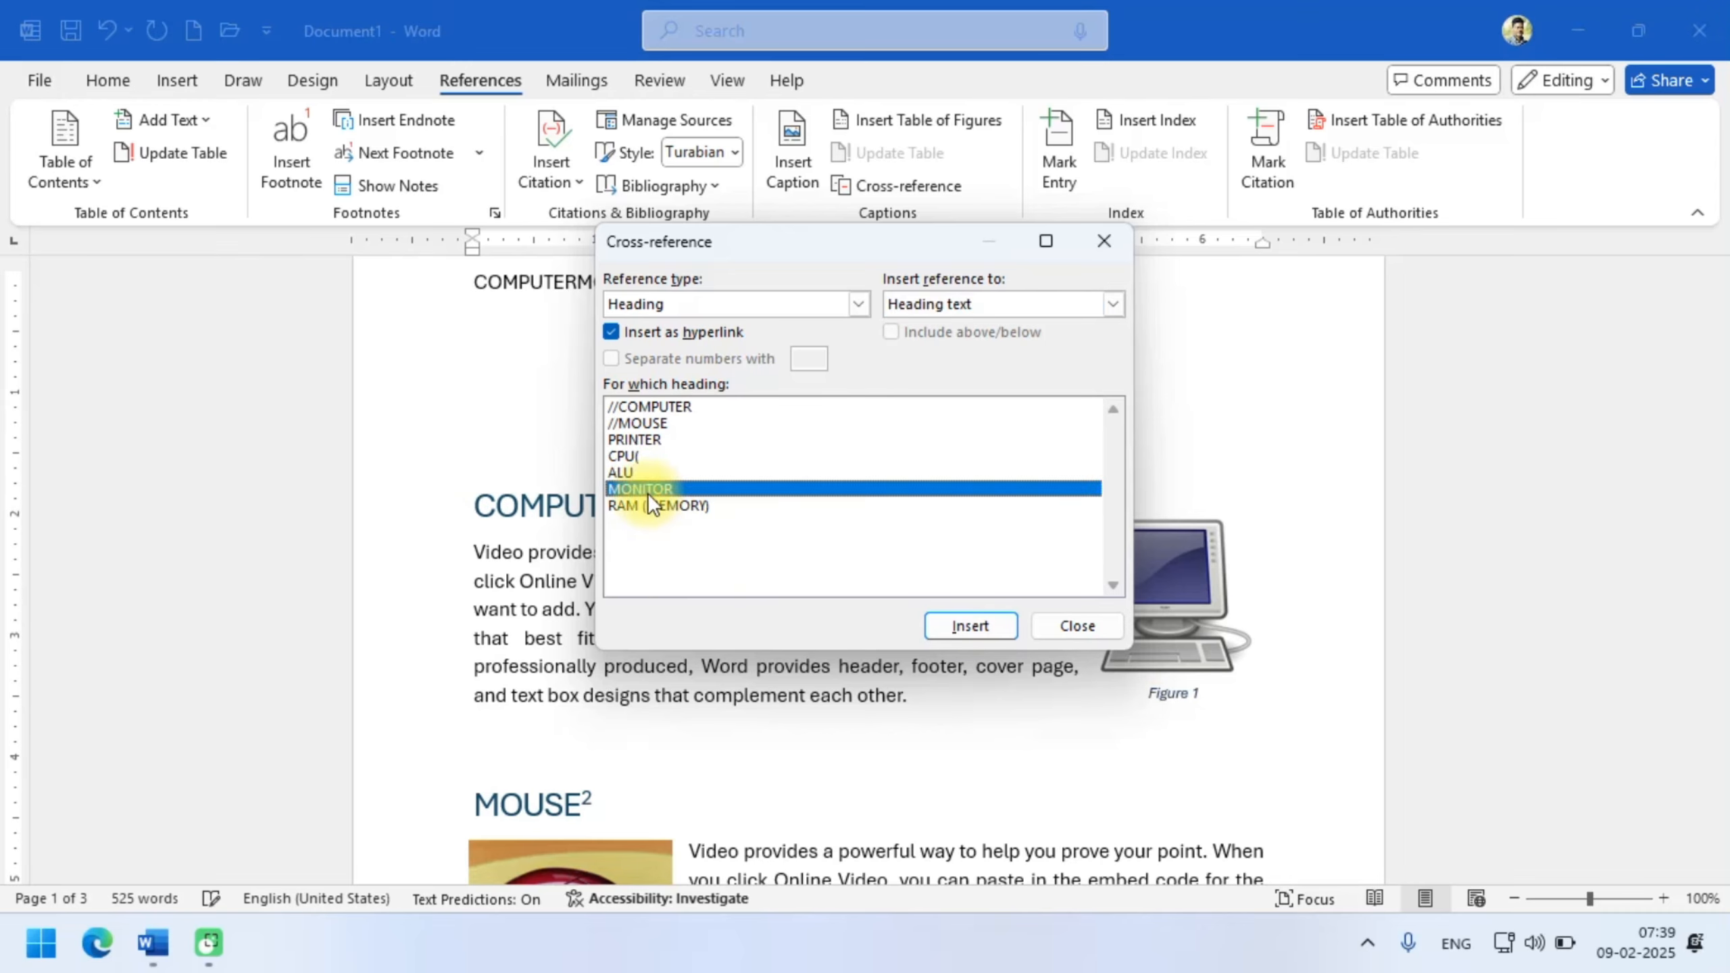
left_click(947, 622)
left_click(700, 503)
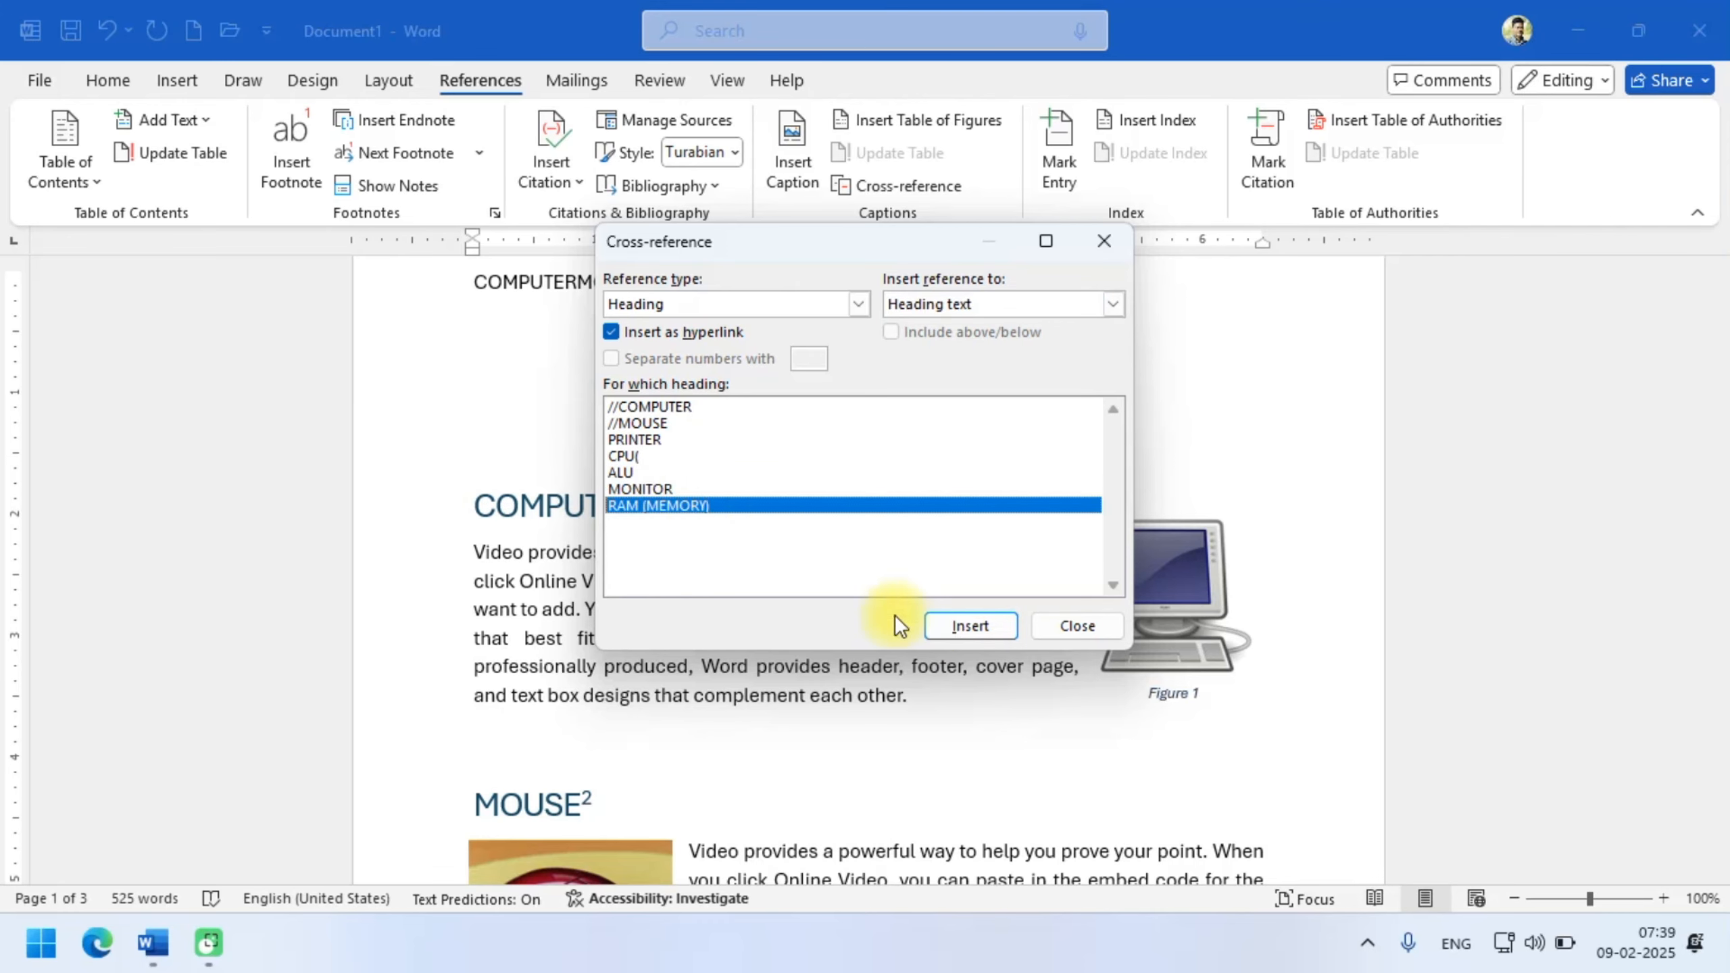
left_click(967, 626)
left_click(1068, 630)
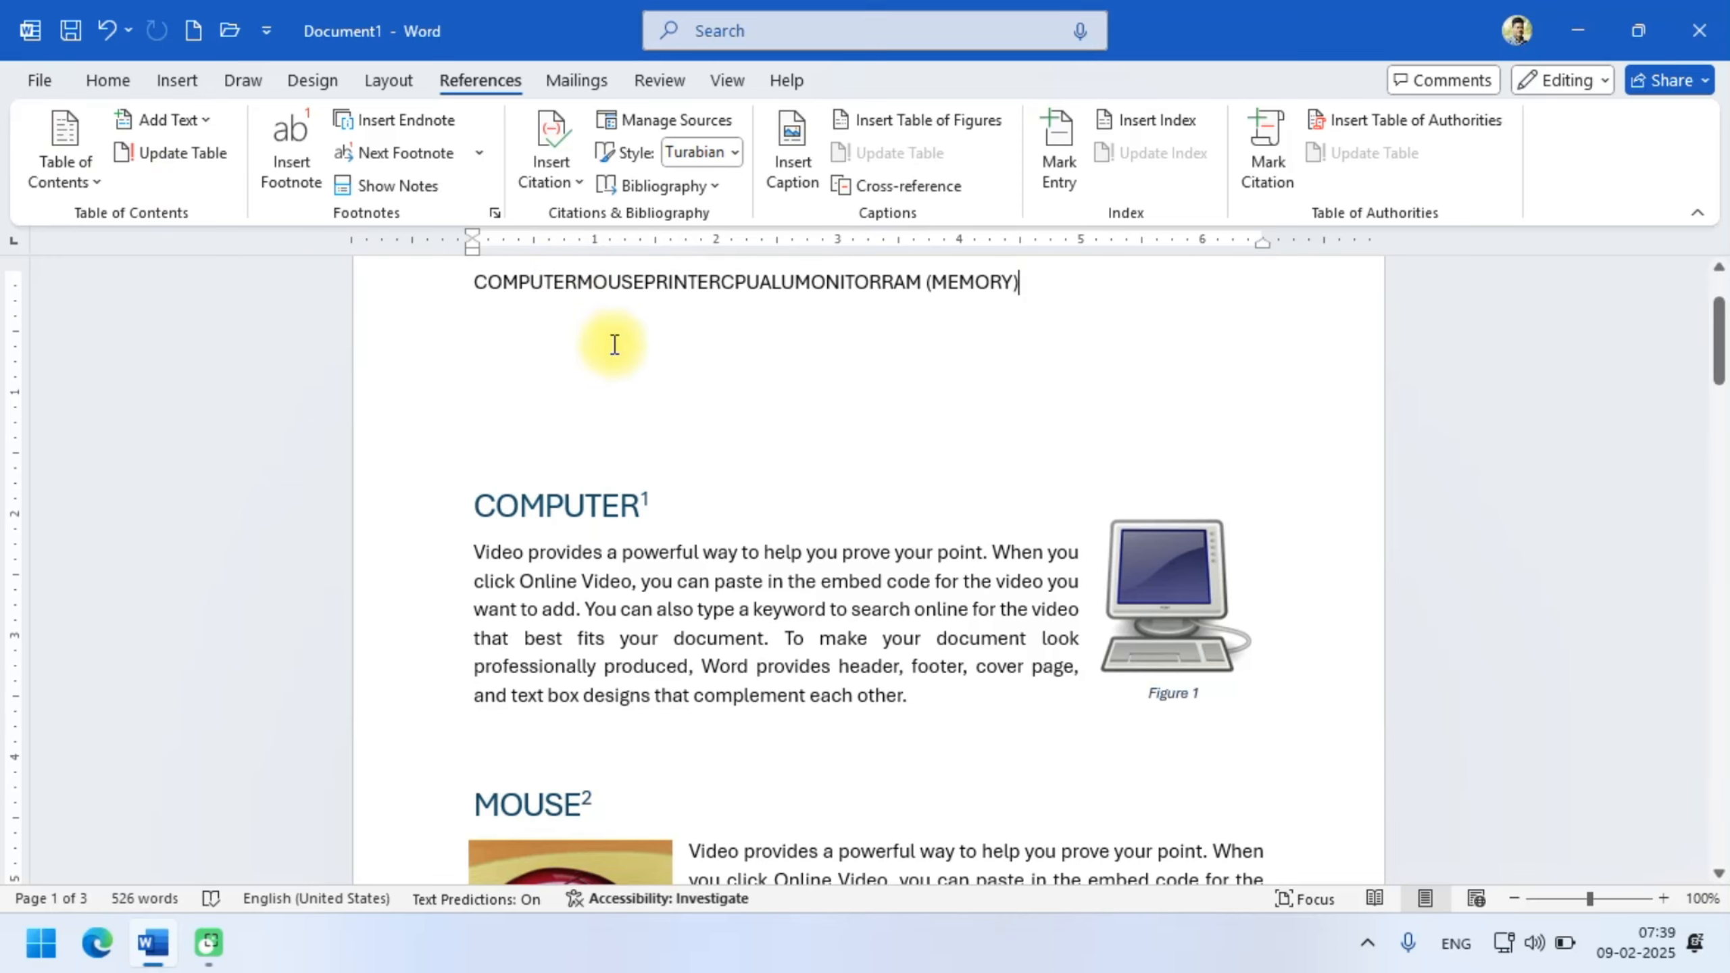
- Add a space before the MOUSE reference and start new lines before the PRINTER, CPU and ALU references
double_click(577, 280)
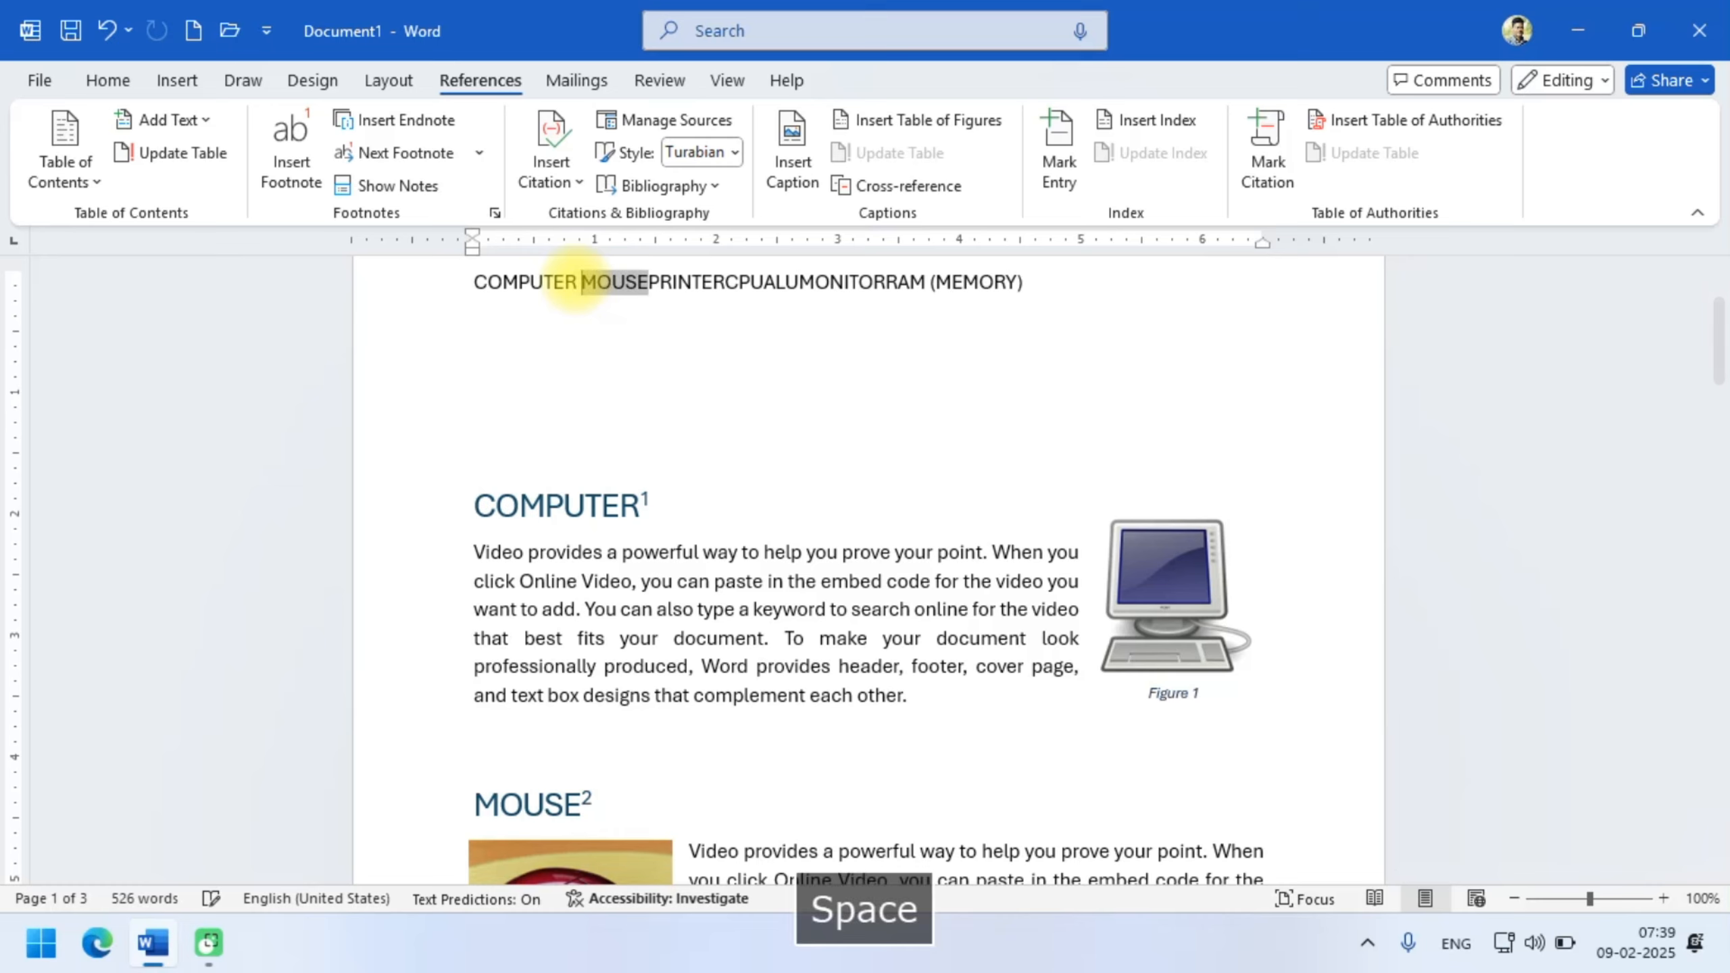
left_click(650, 282)
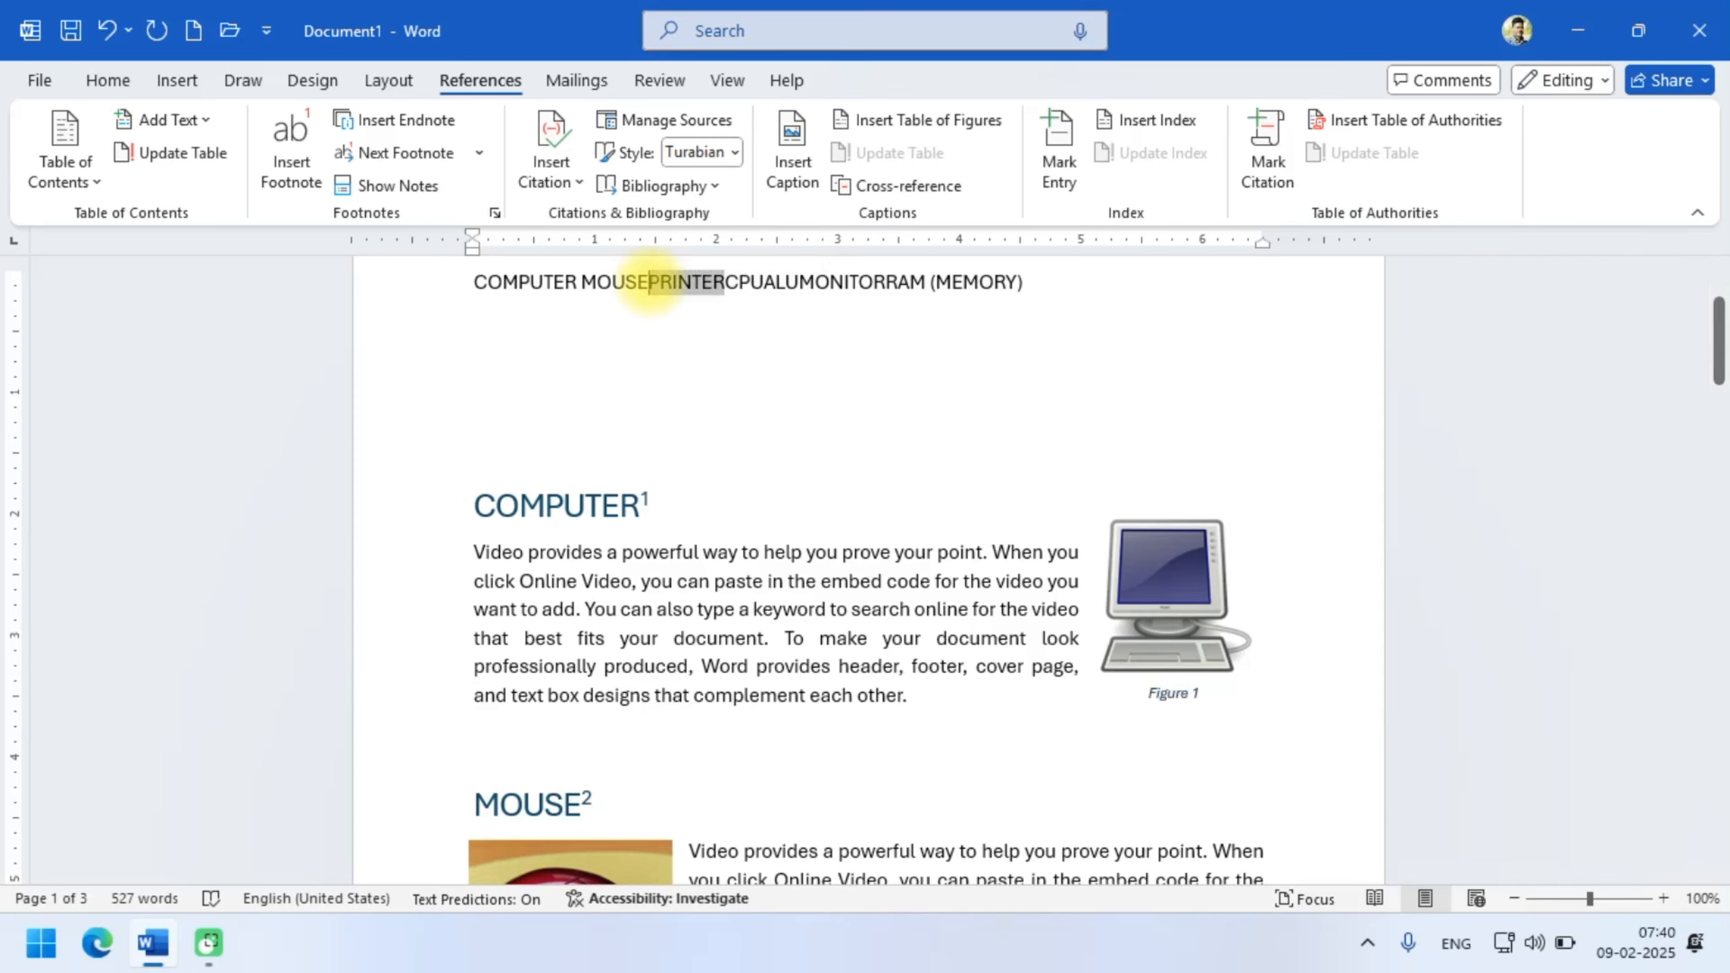
key("Return")
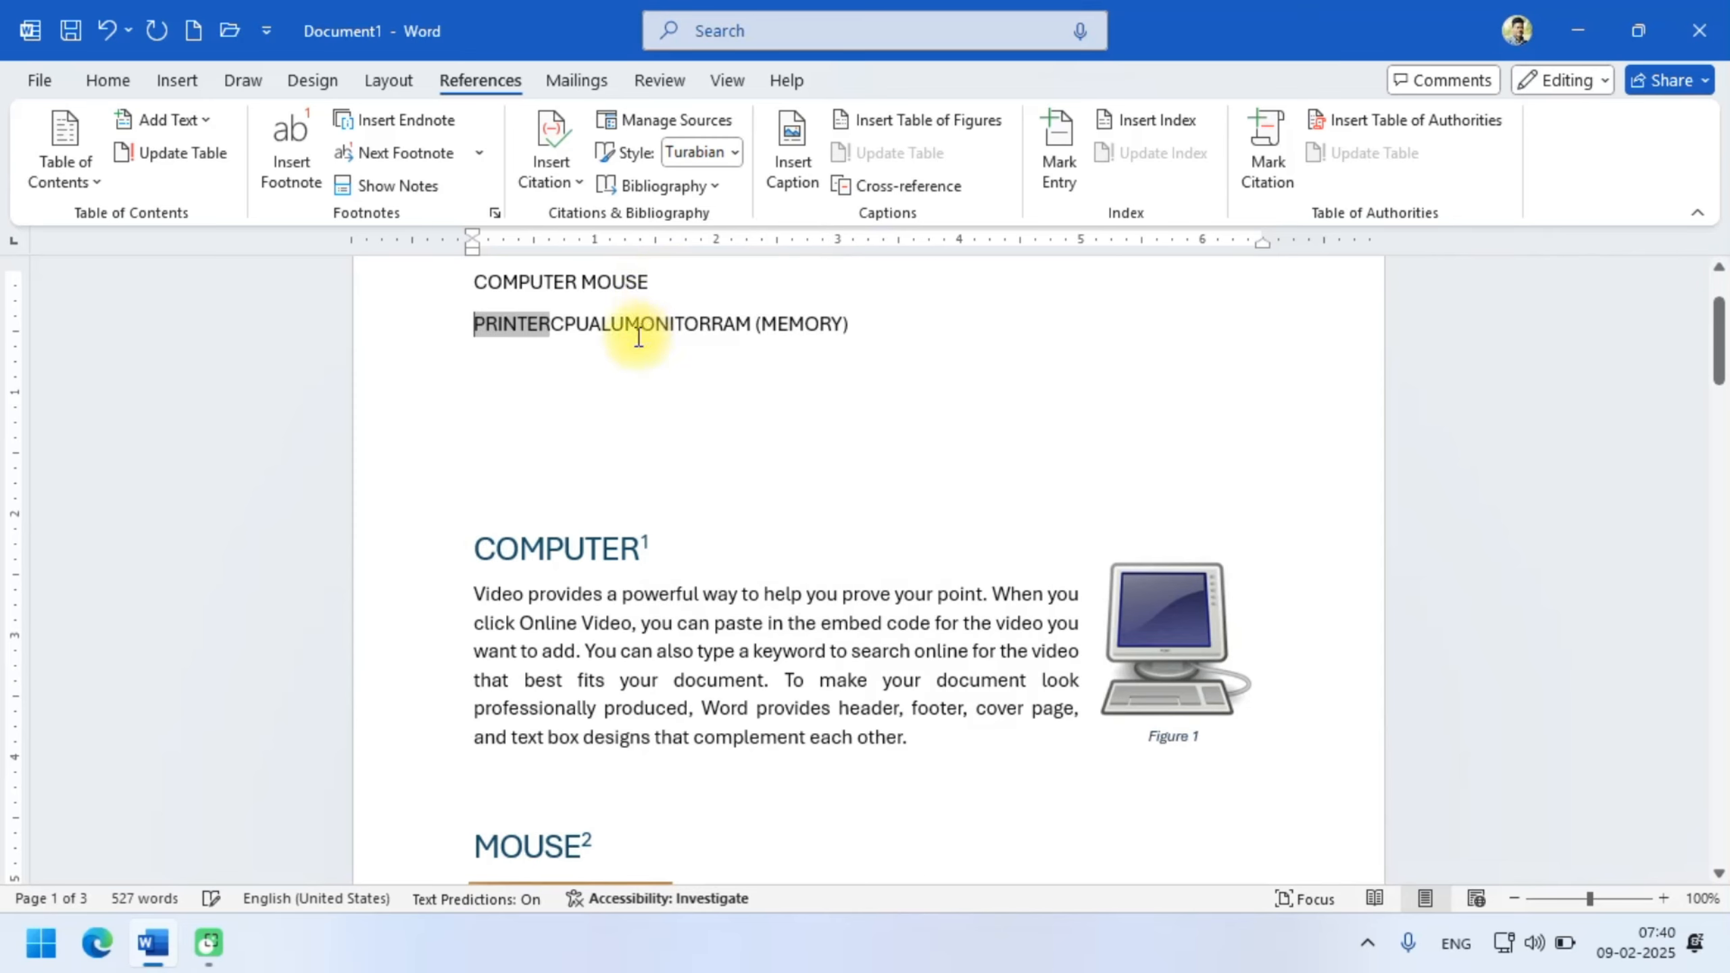
left_click(549, 320)
key("Return")
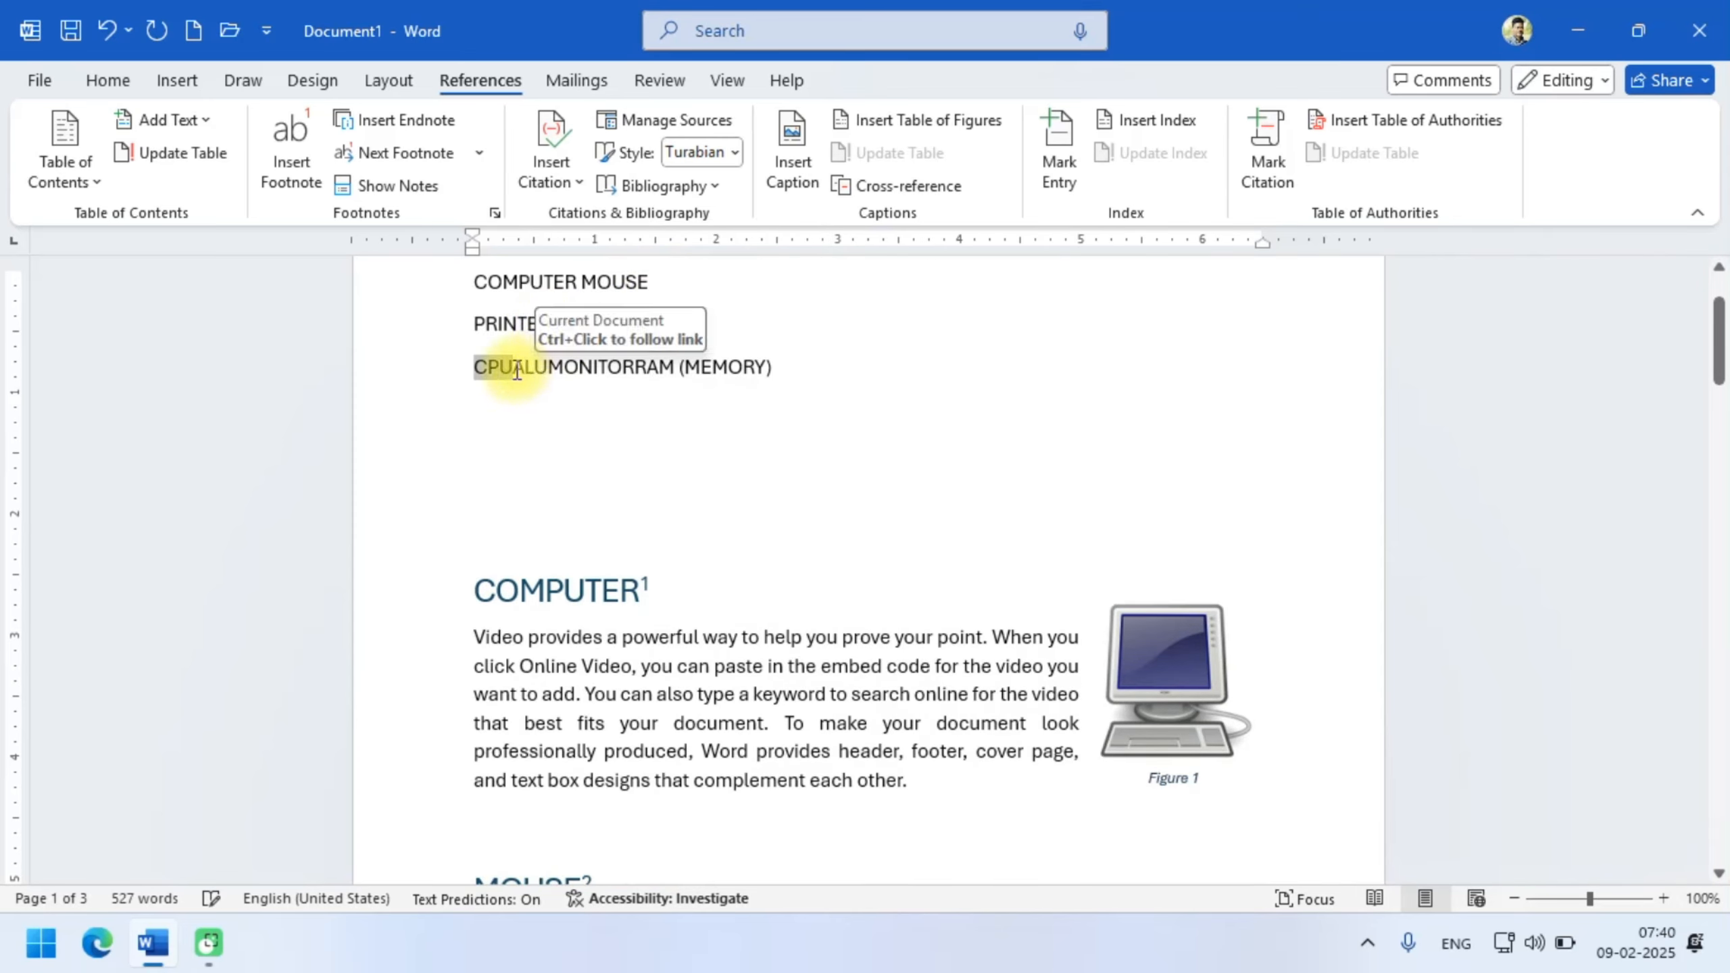
left_click(515, 367)
key("Return")
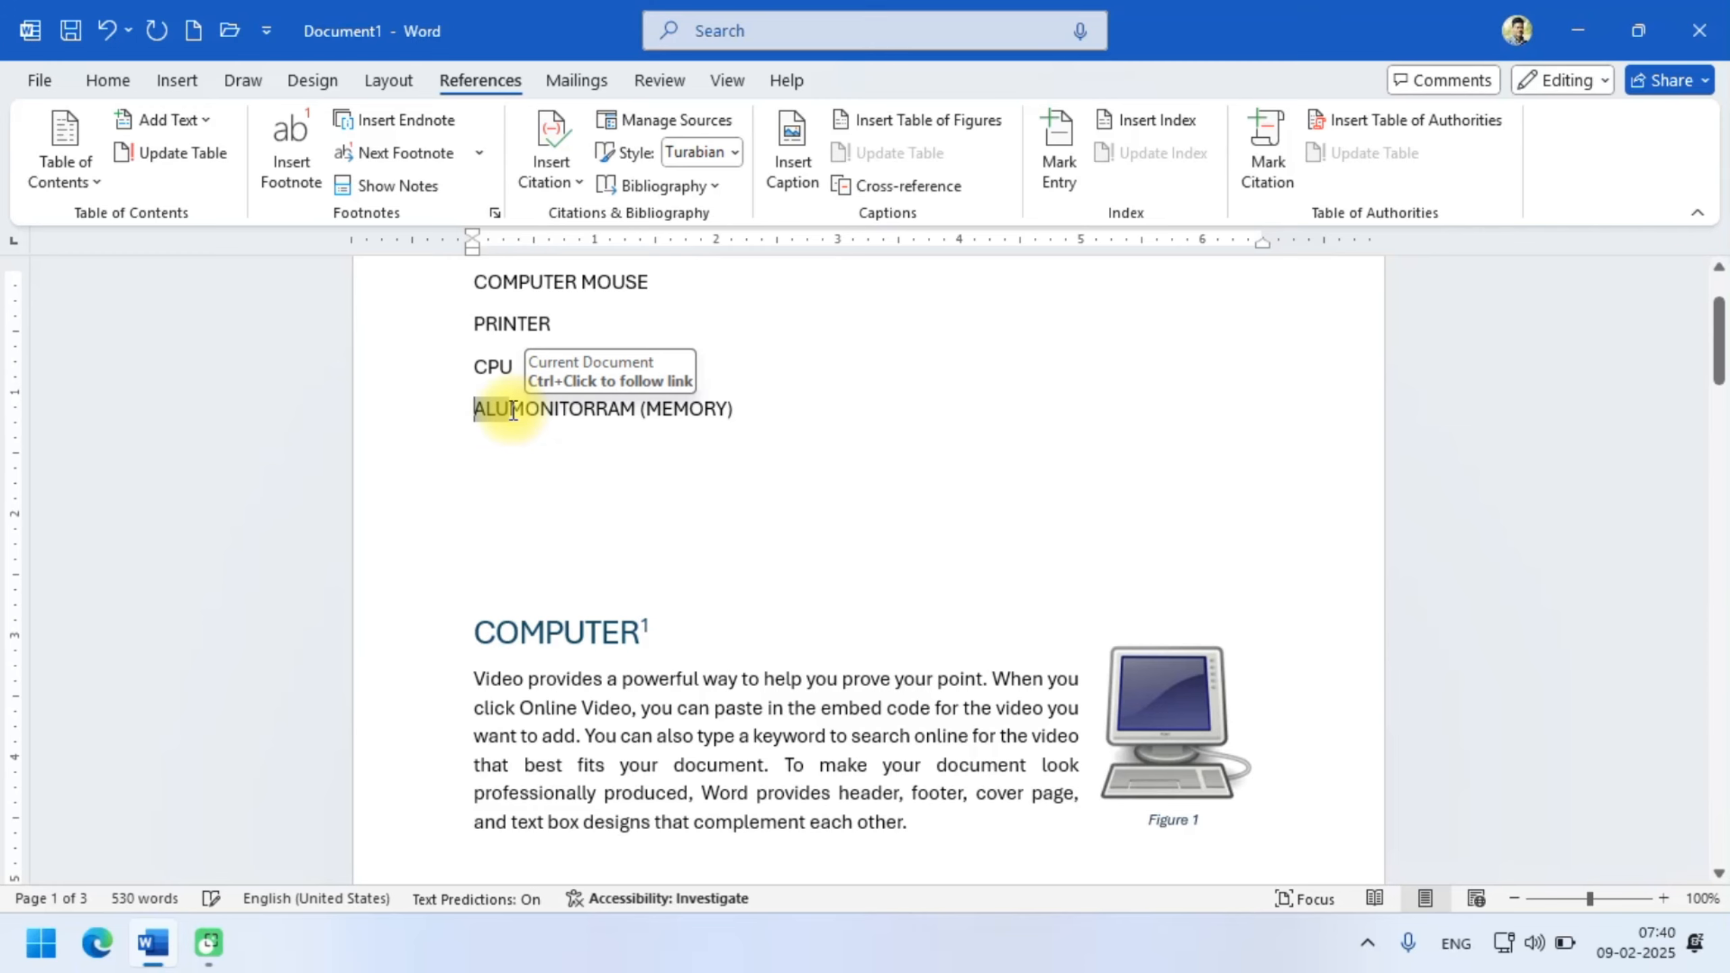
- Break the remaining run of references so that MONITOR and RAM (MEMORY) each start a new line
left_click(512, 410)
key("Return")
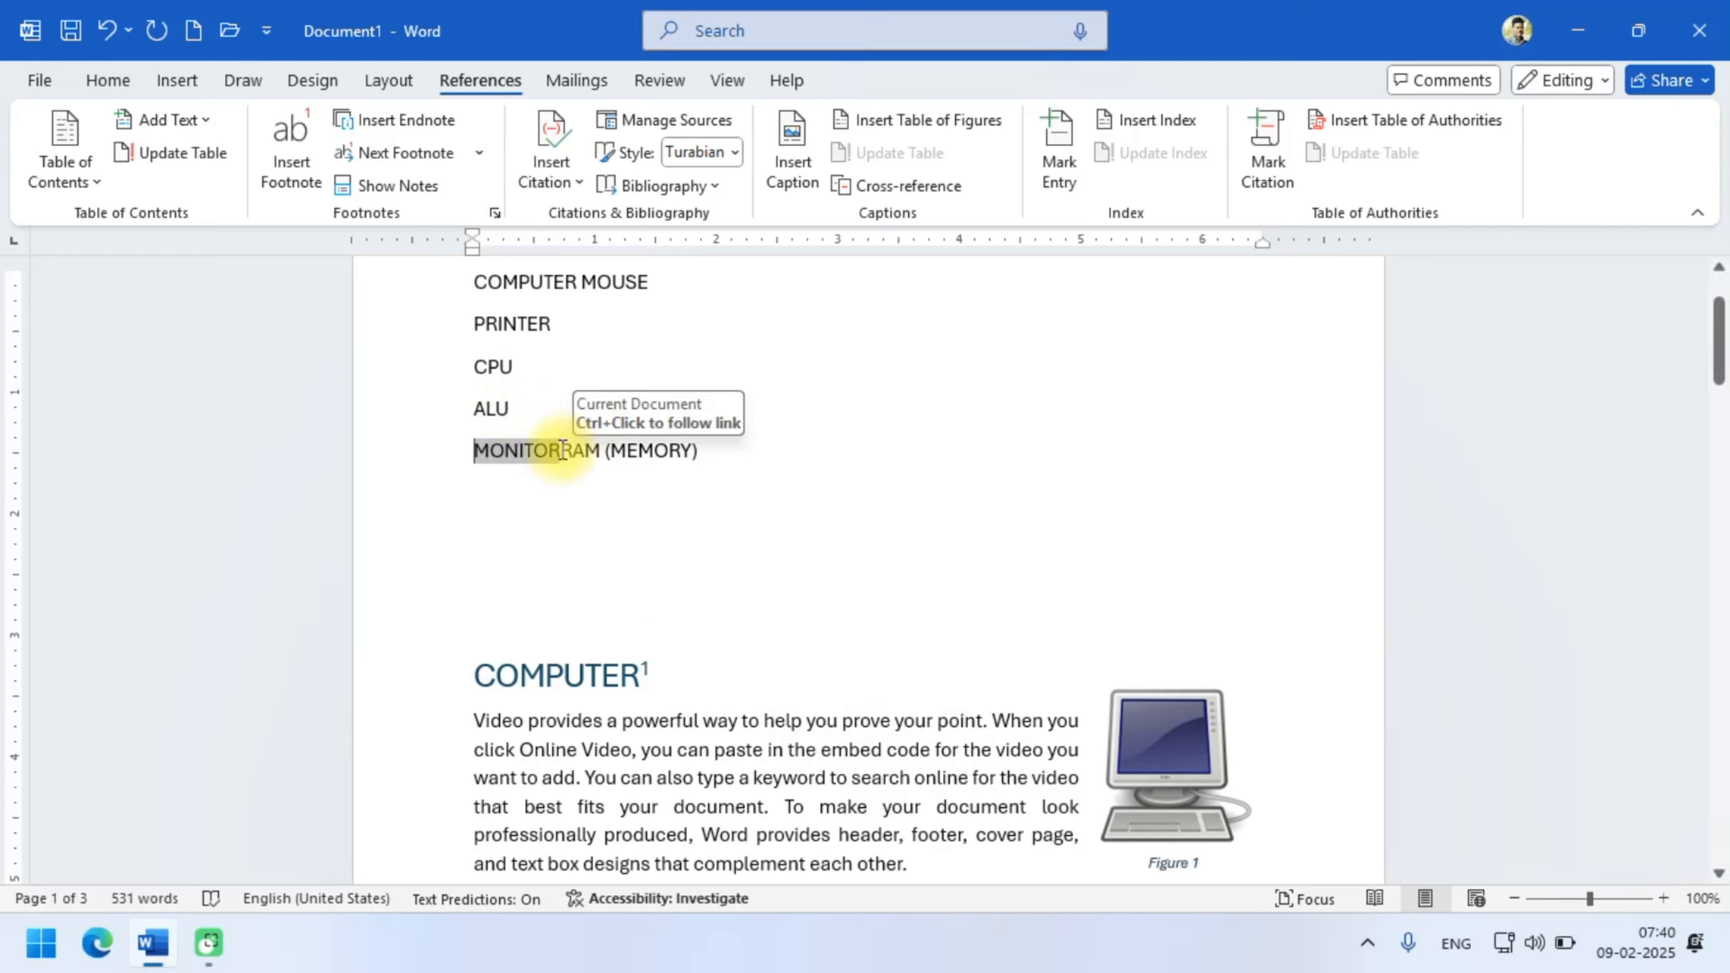
left_click(562, 450)
key("Return")
left_click(726, 407)
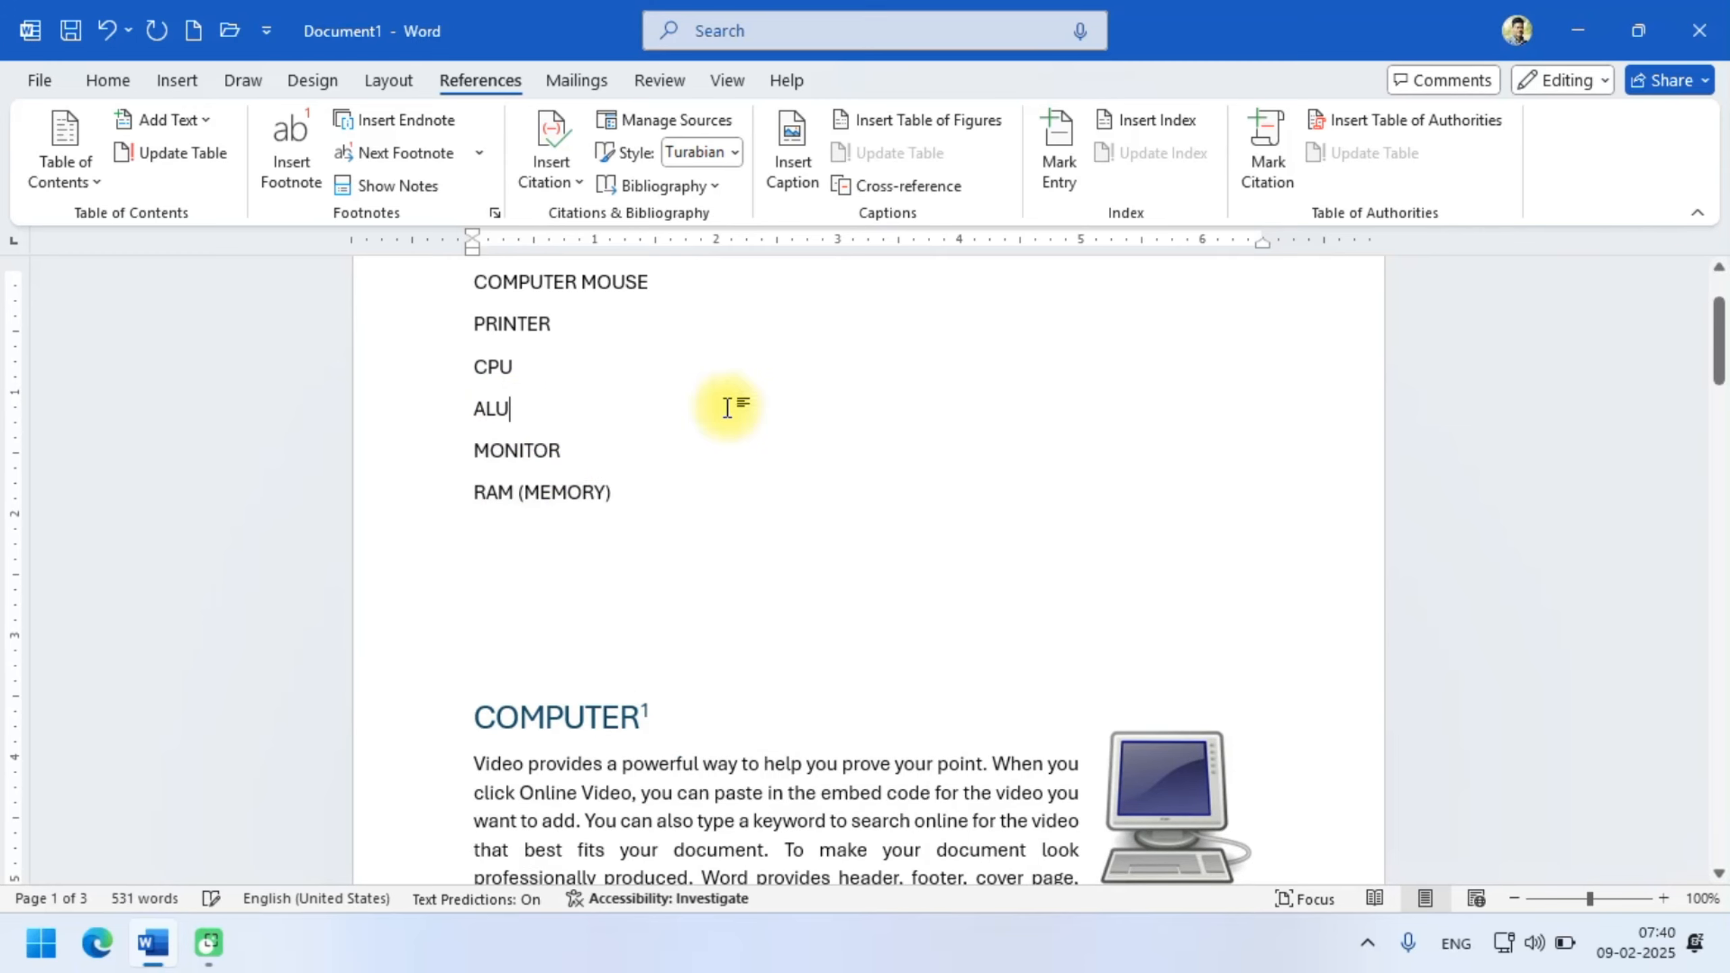
- Move the MOUSE reference onto its own line below COMPUTER
left_click(581, 281)
key("Return")
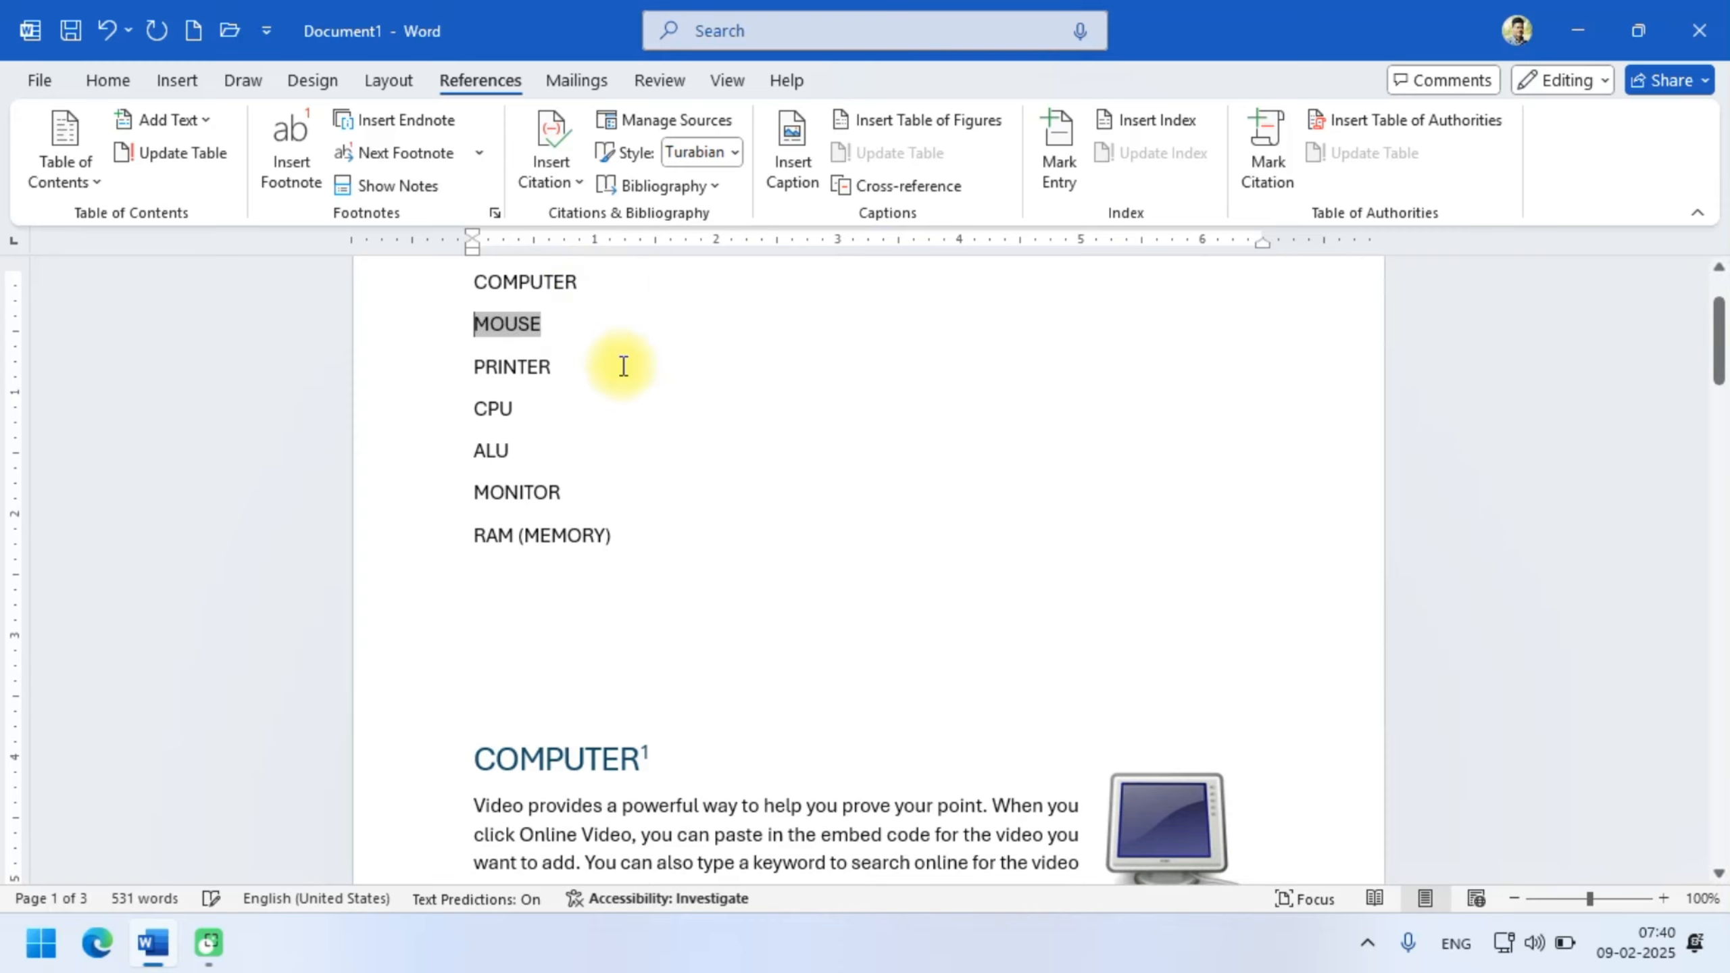
left_click(623, 367)
scroll(560, 387, "up", 3)
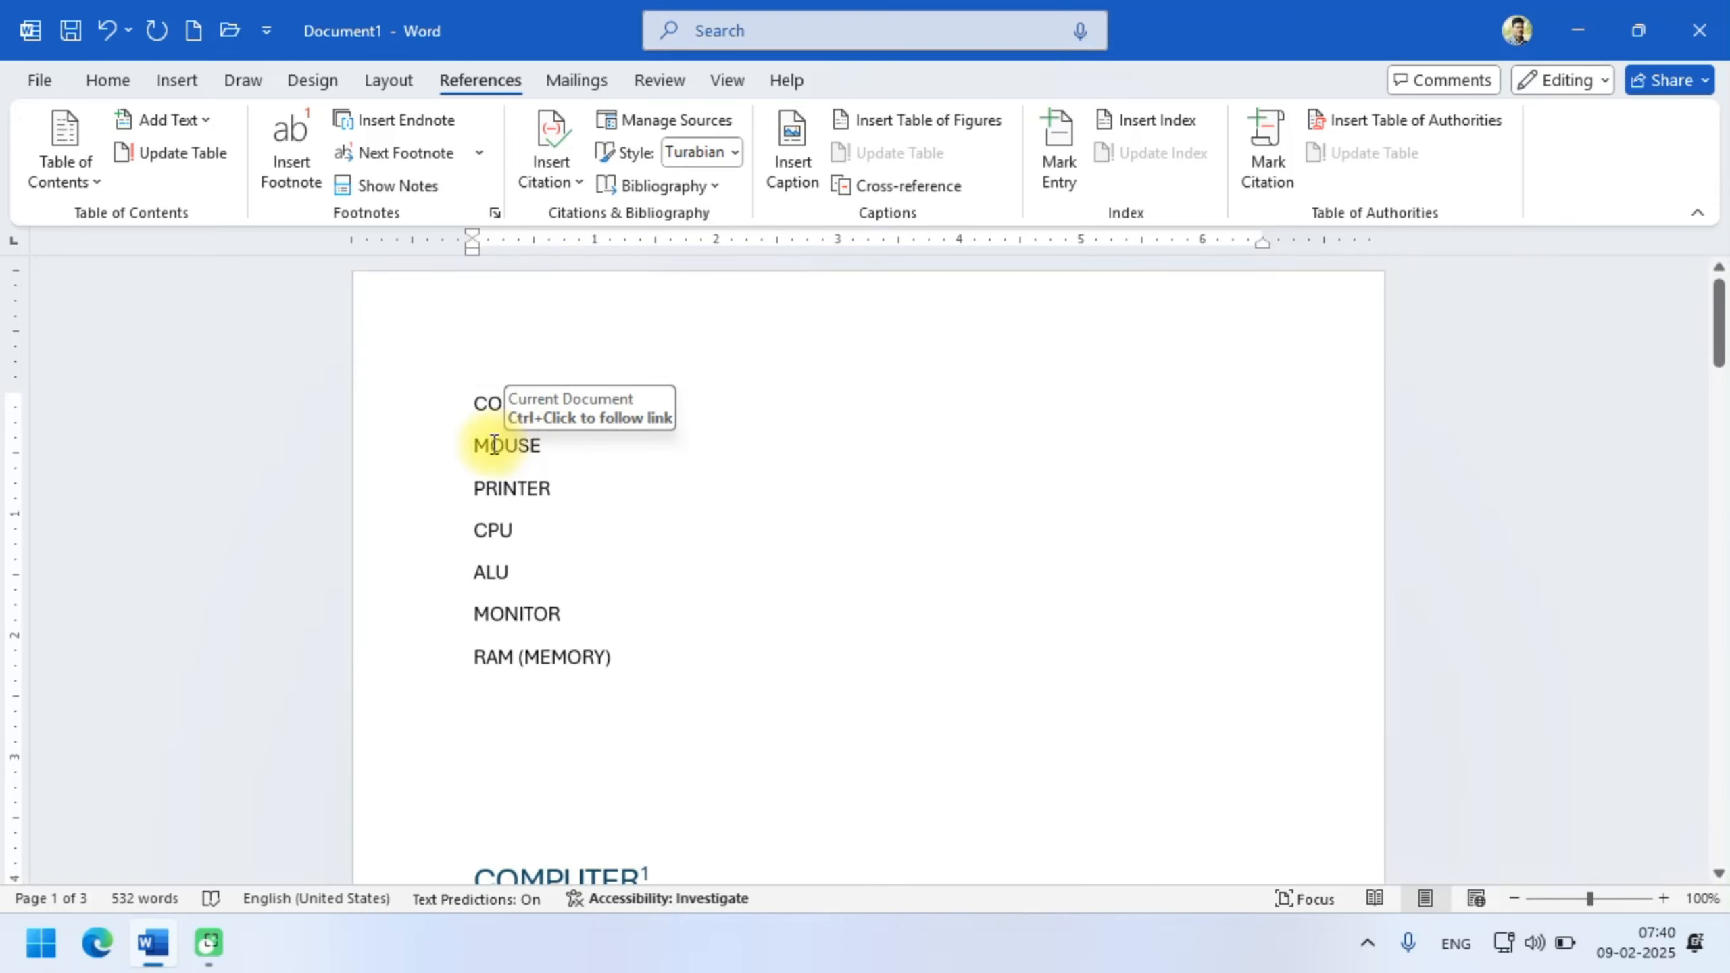
- Follow the MONITOR cross-reference to its heading, then go back up through the document
scroll(516, 490, "up", 1)
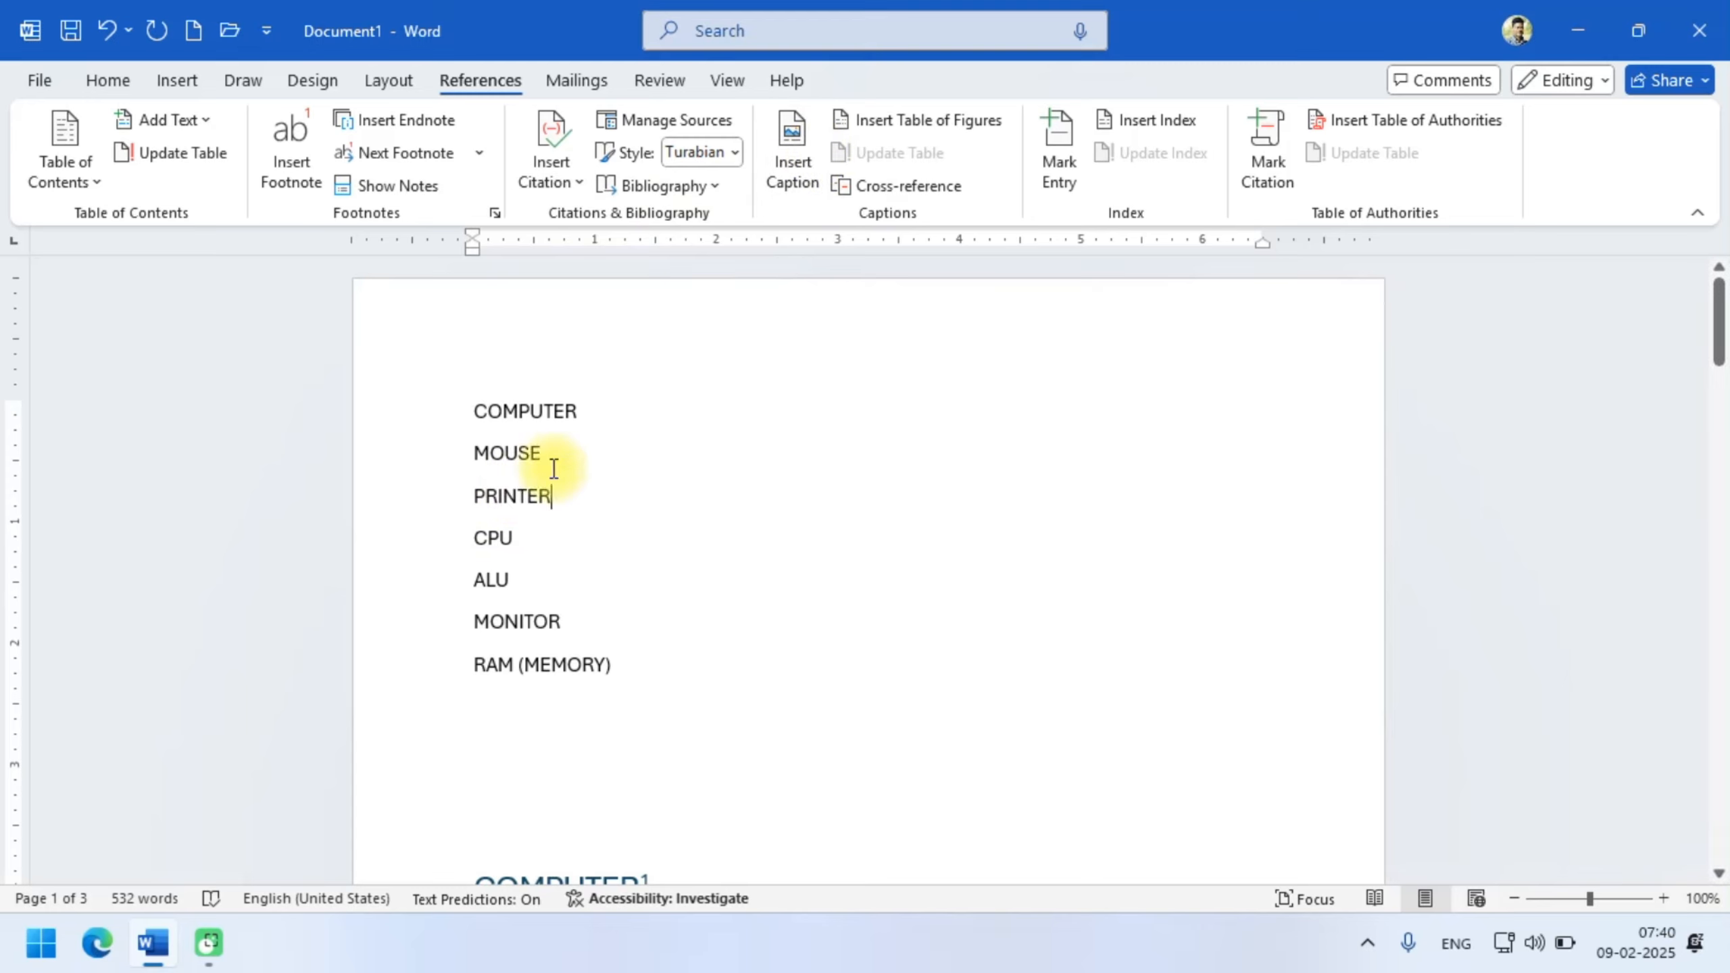
left_click(517, 619, "ctrl")
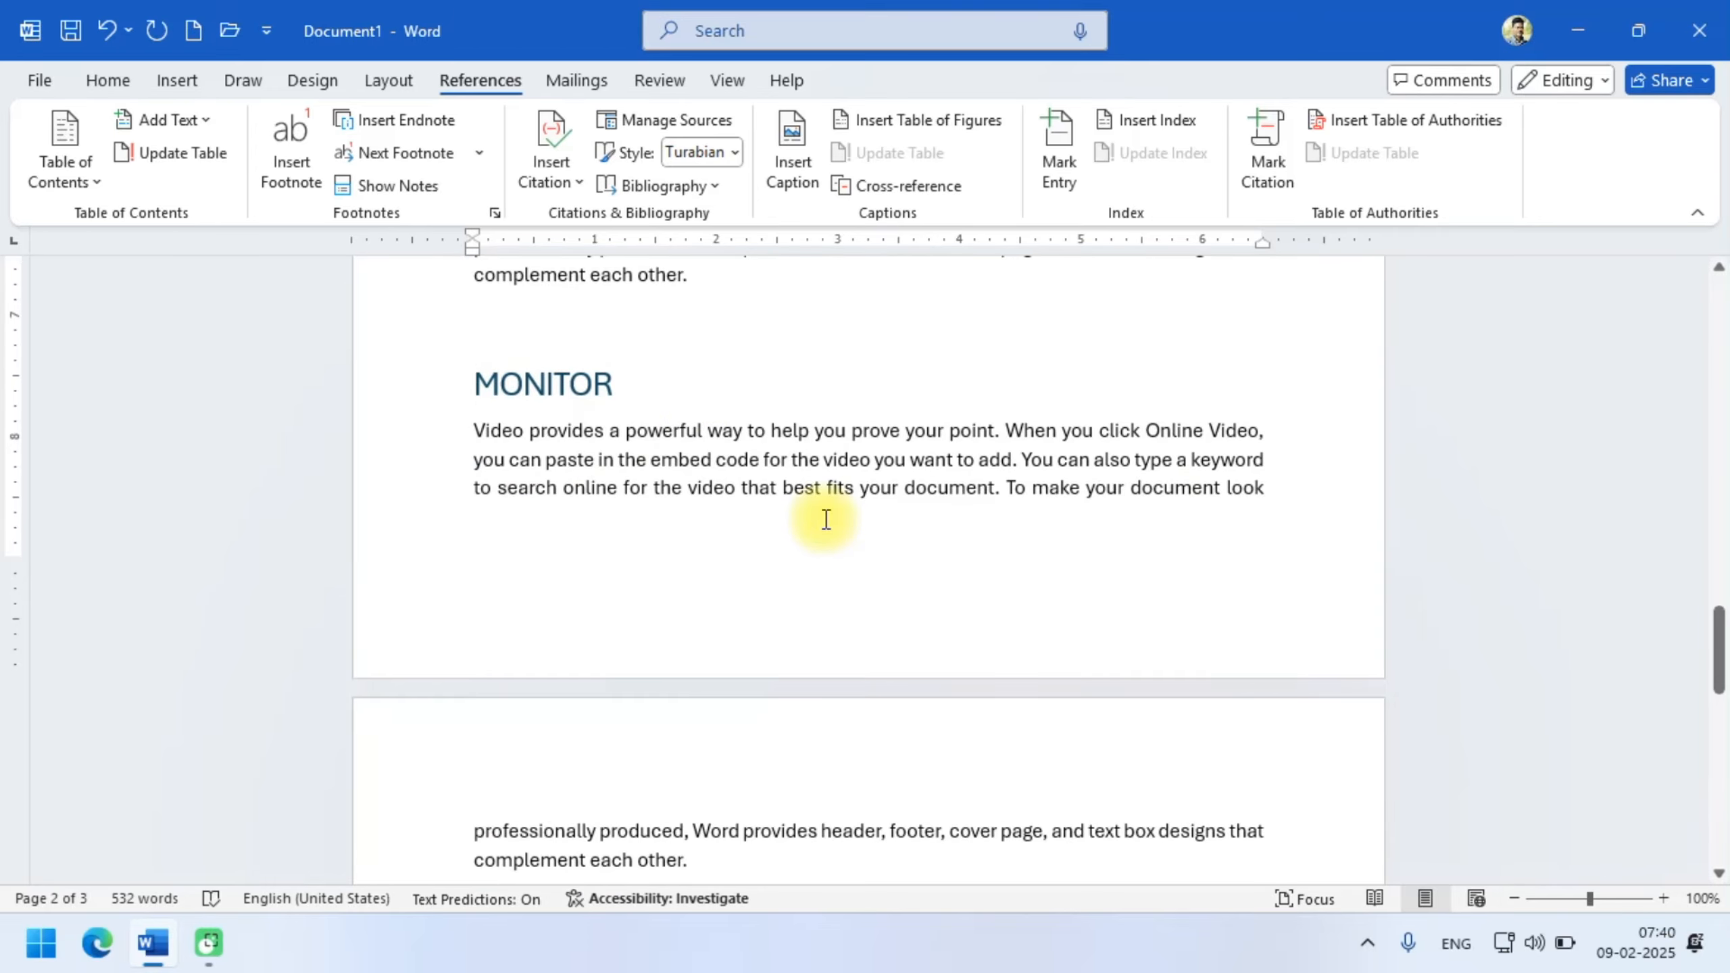
scroll(826, 518, "up", 1)
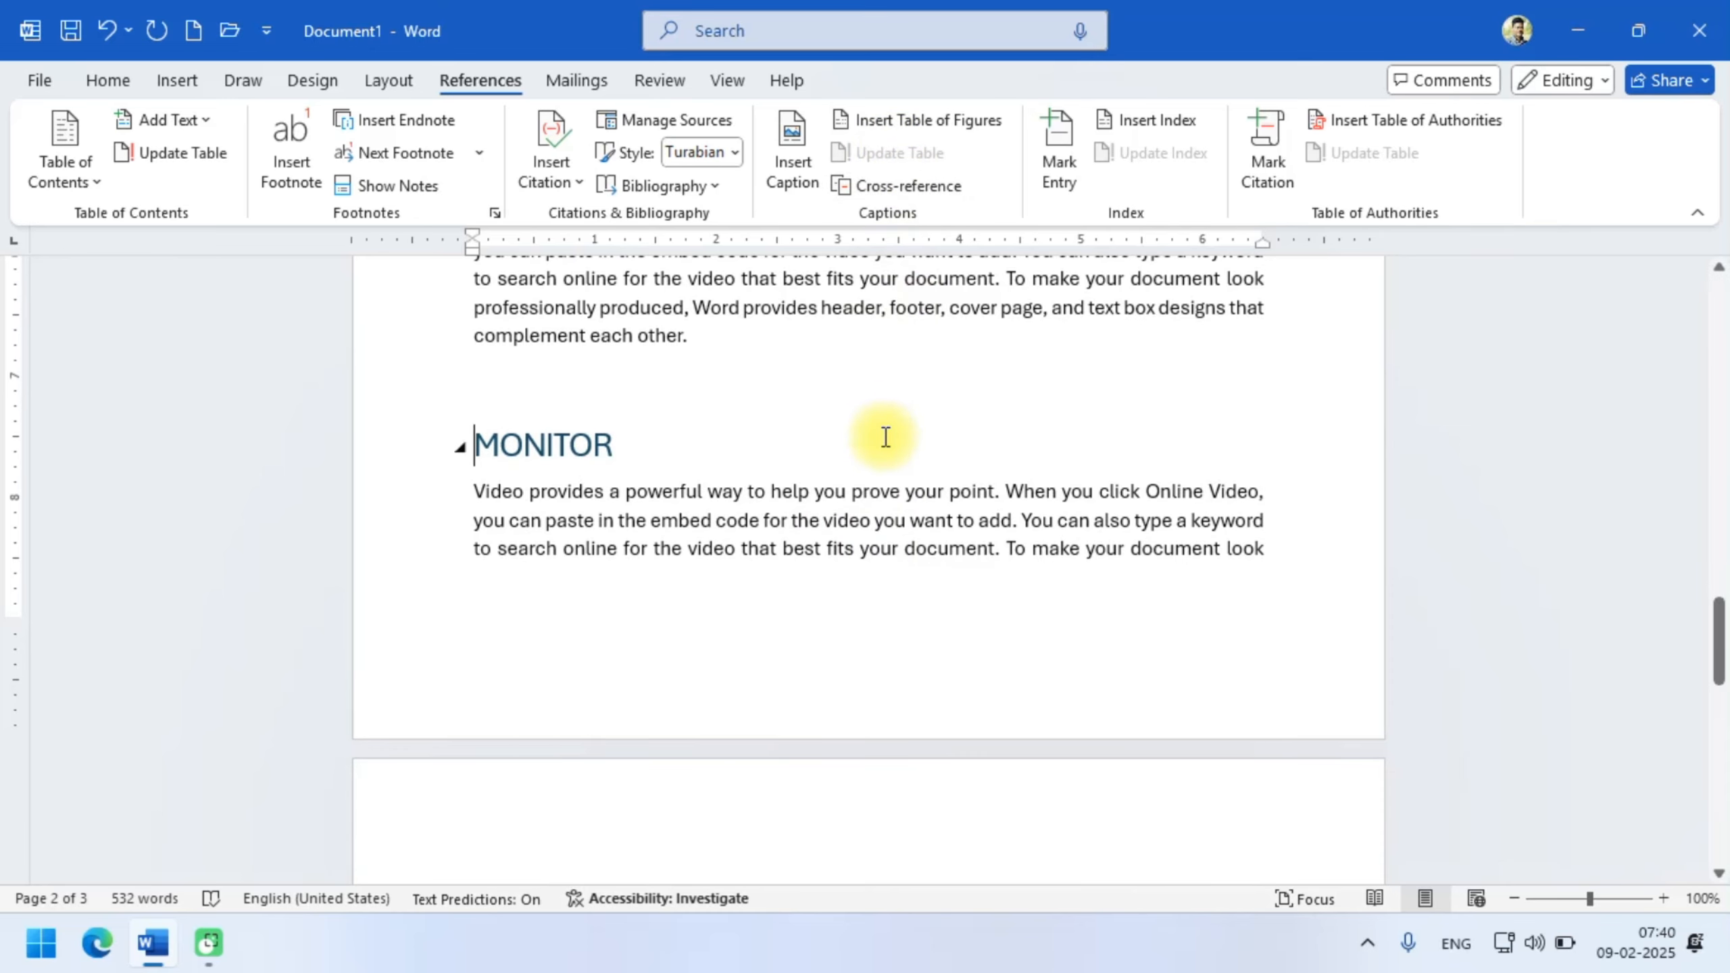
scroll(970, 469, "up", 12)
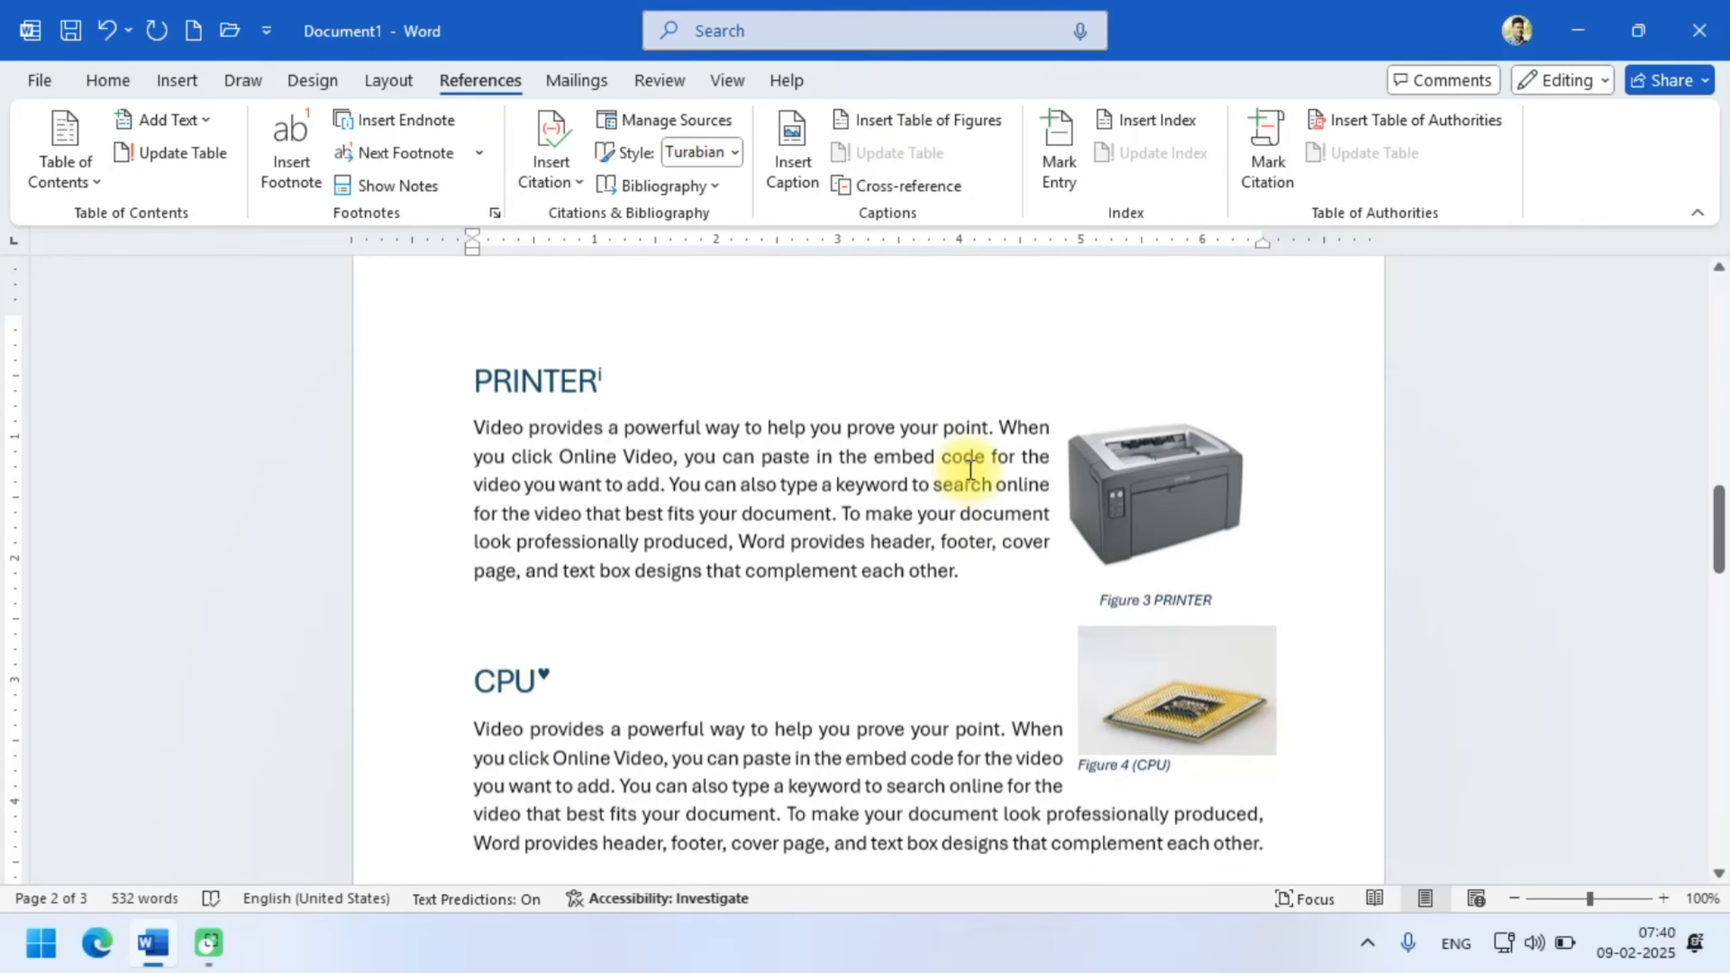
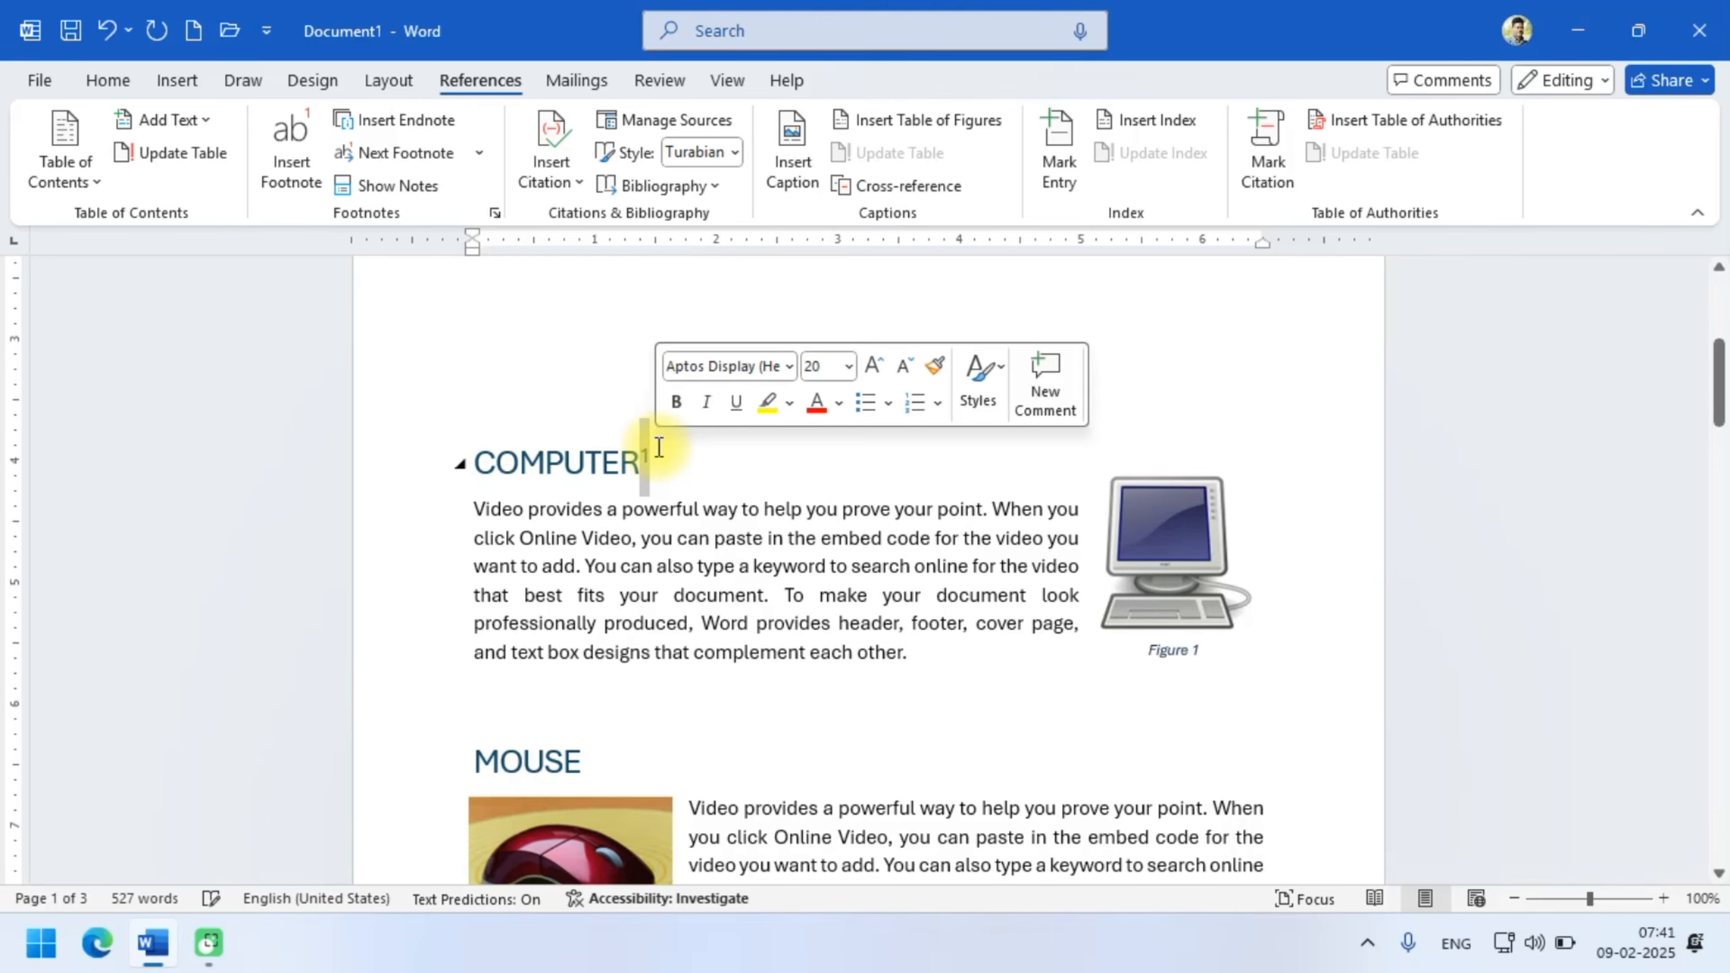
- Delete the footnote mark from the COMPUTER heading and add an empty line below the MOUSE paragraph
key("Delete")
scroll(660, 448, "down", 7)
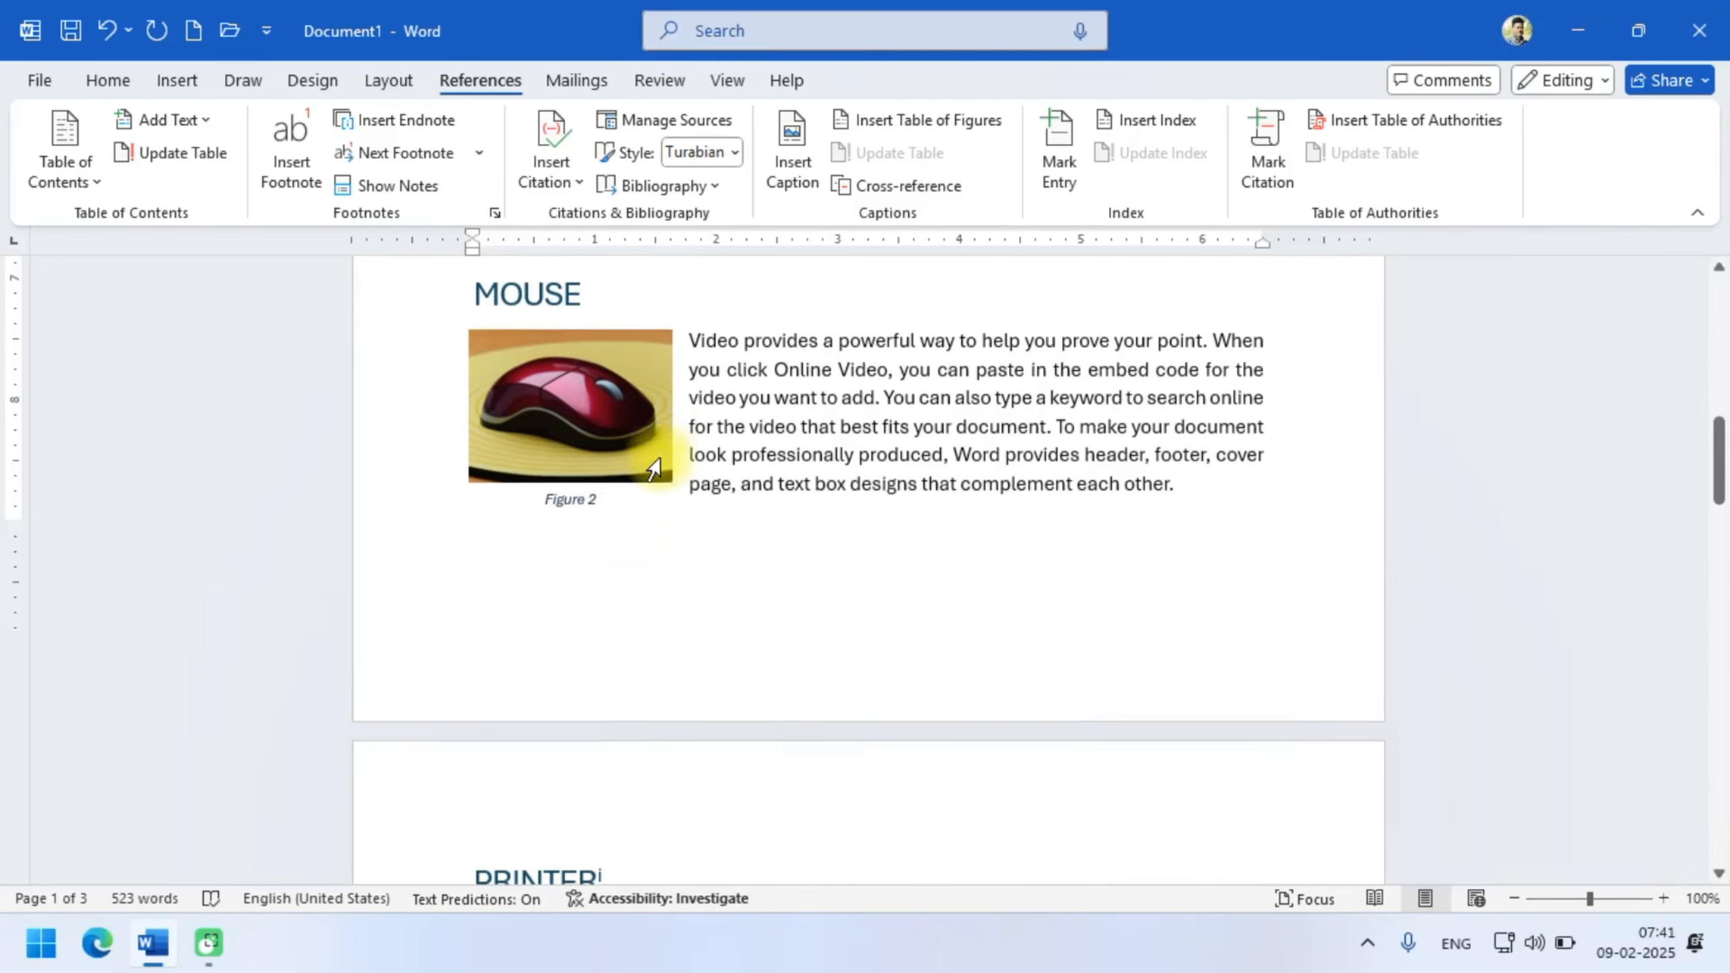
left_click(695, 470)
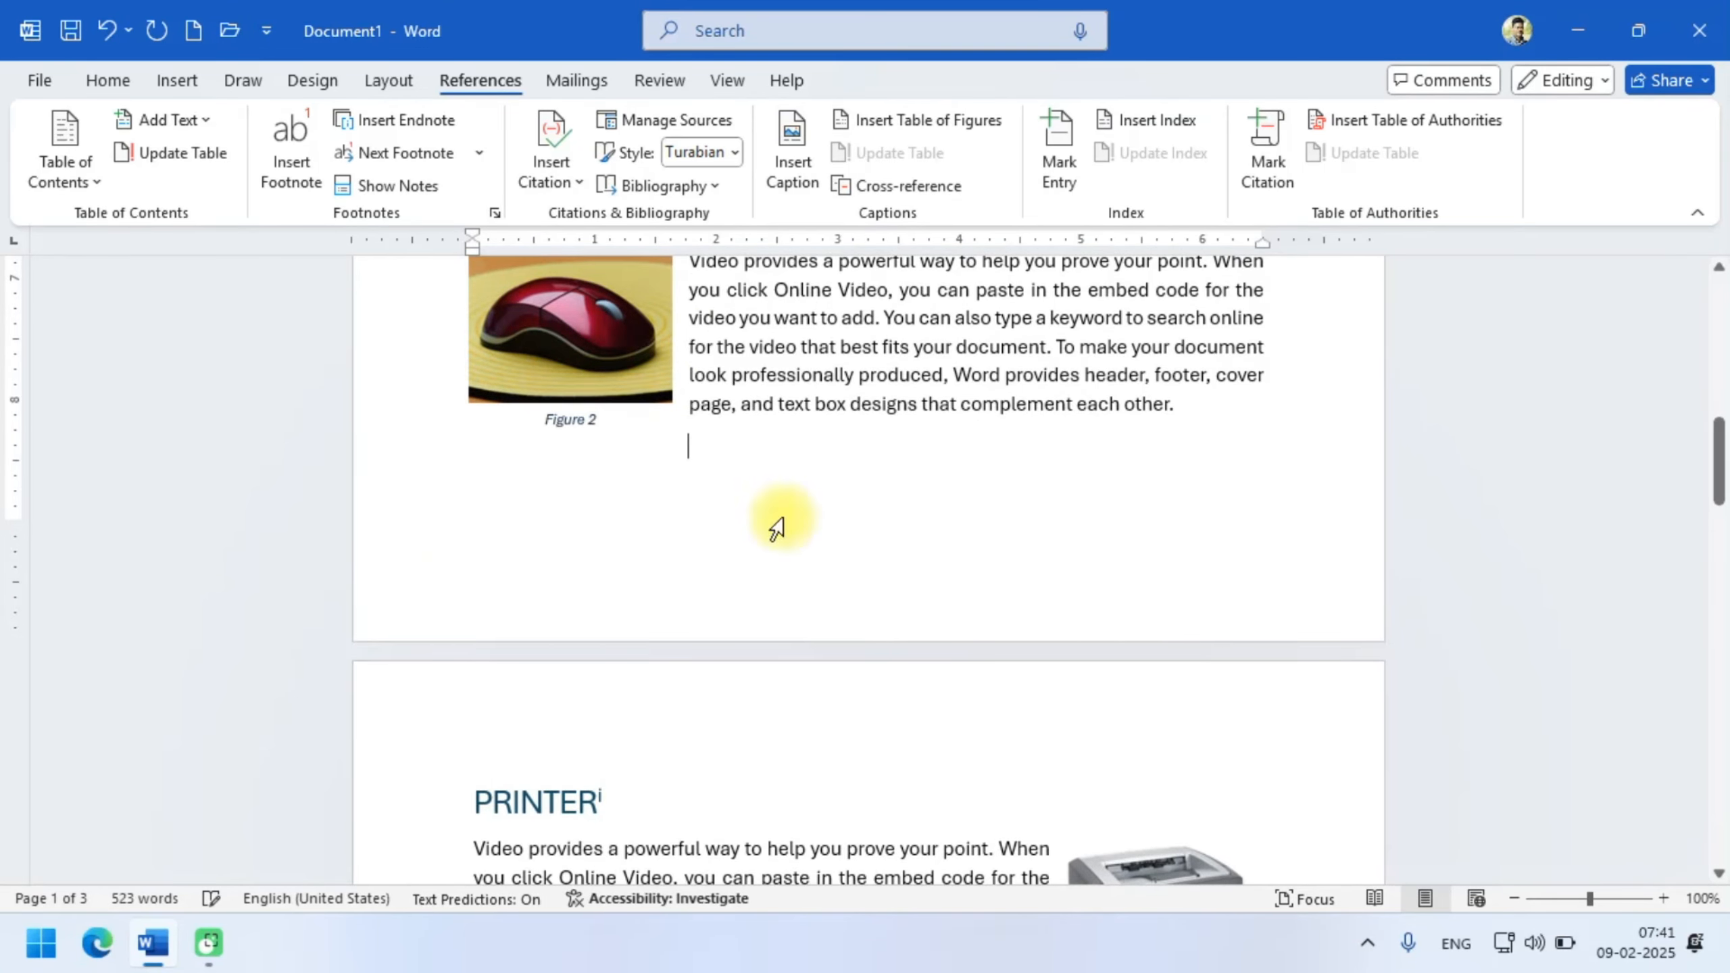
left_click(1215, 407)
key("Return")
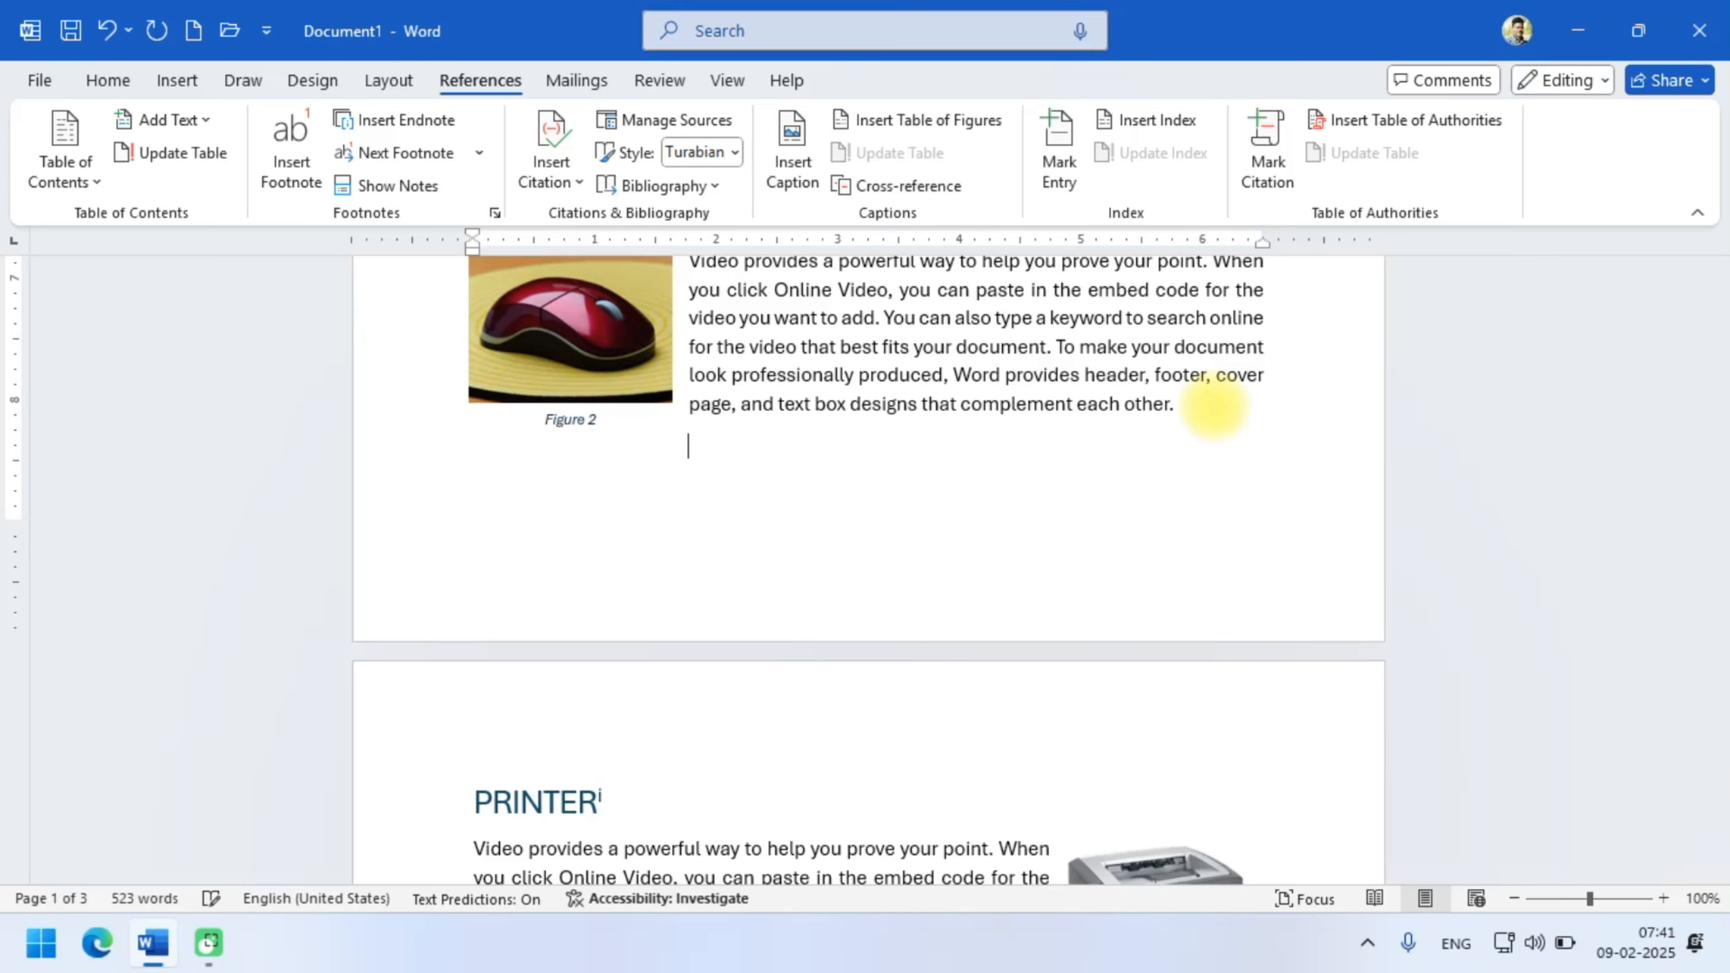
key("Return")
key("Return")
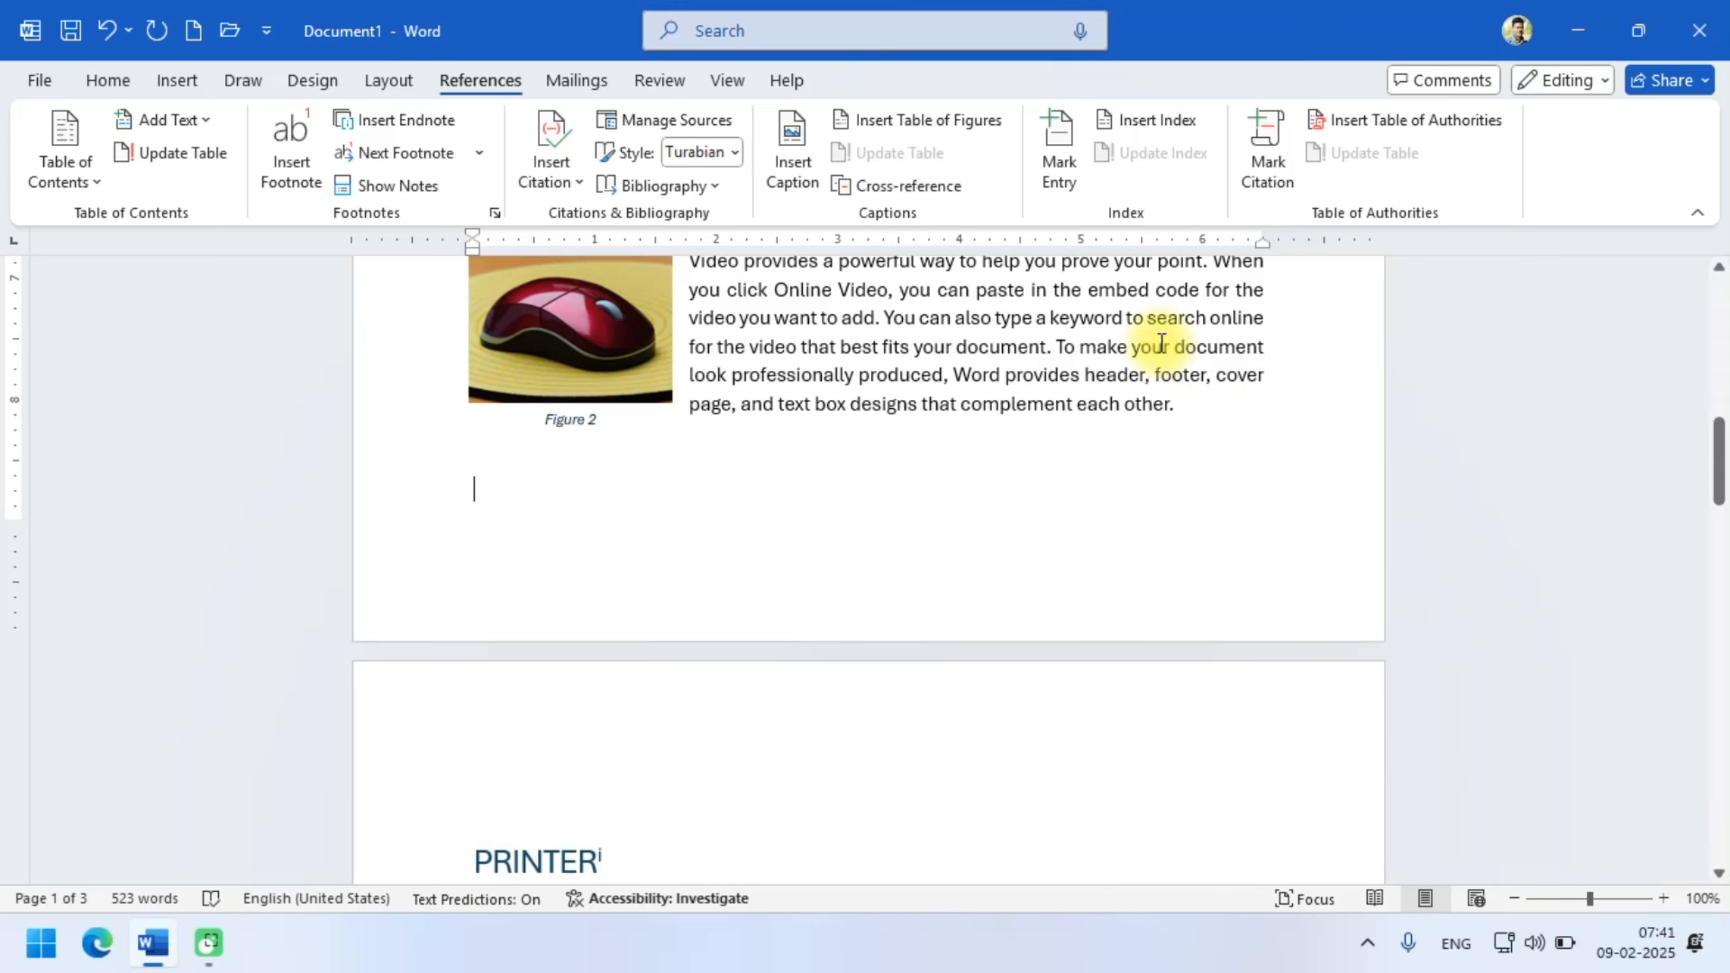
- Mark the word "Video" at the start of the COMPUTER paragraph as an index entry for the current page
scroll(1055, 599, "up", 2)
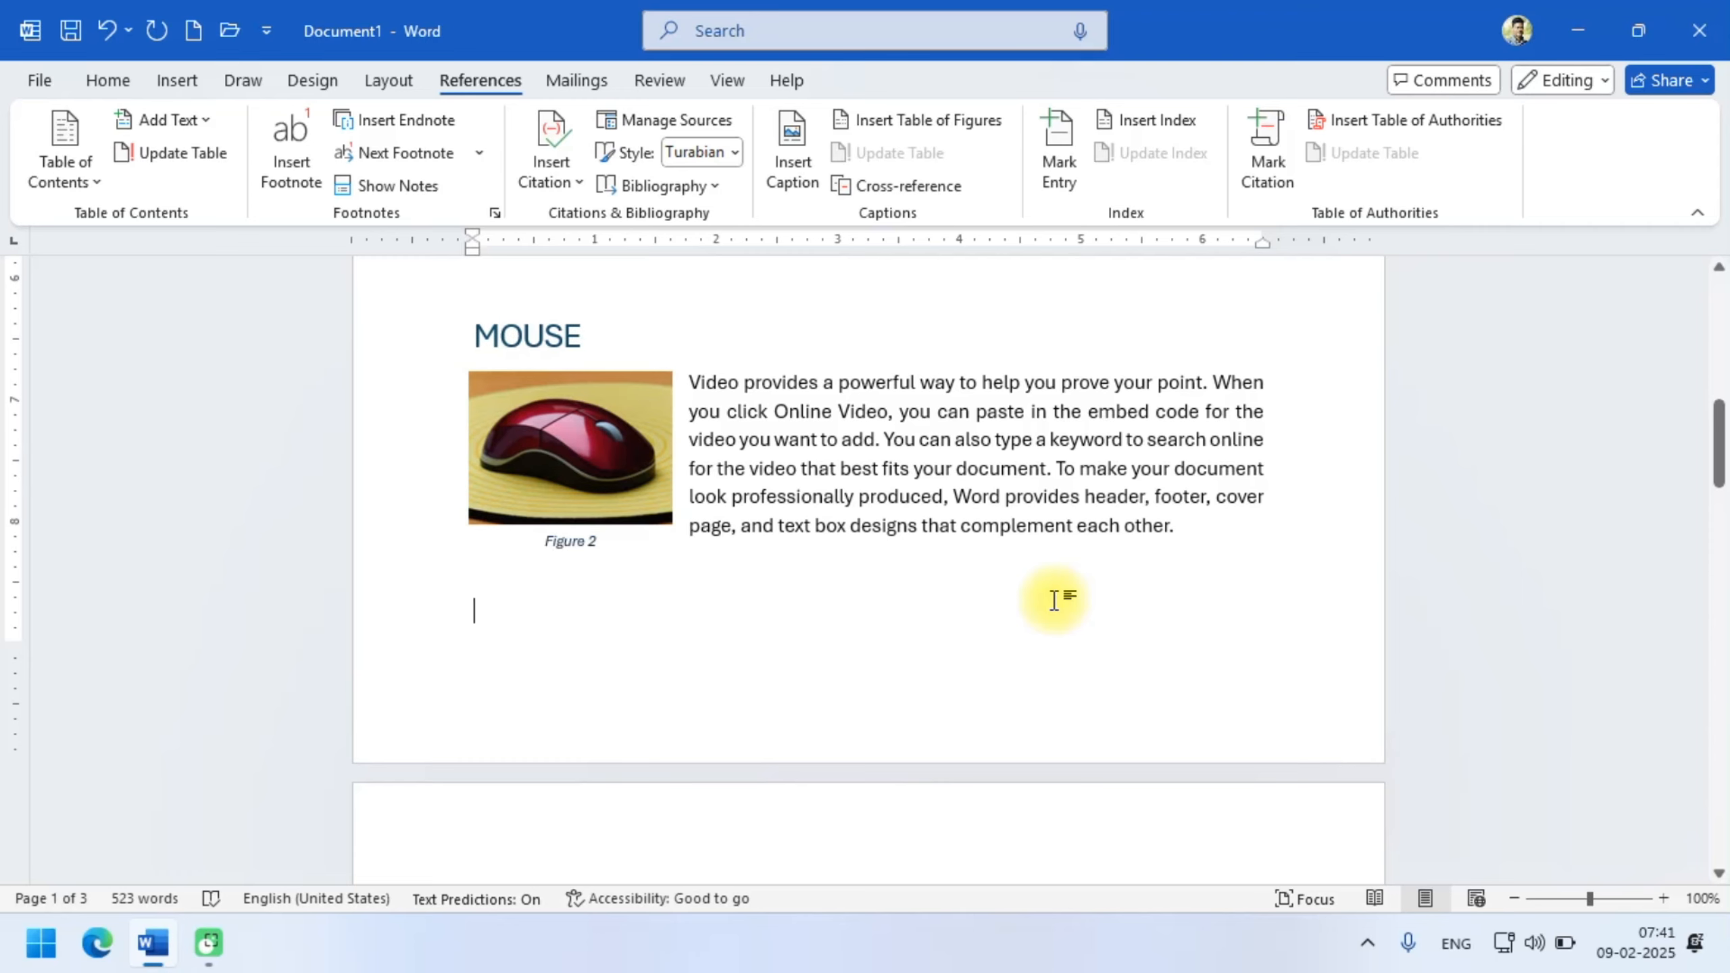
scroll(938, 594, "up", 8)
scroll(716, 571, "down", 2)
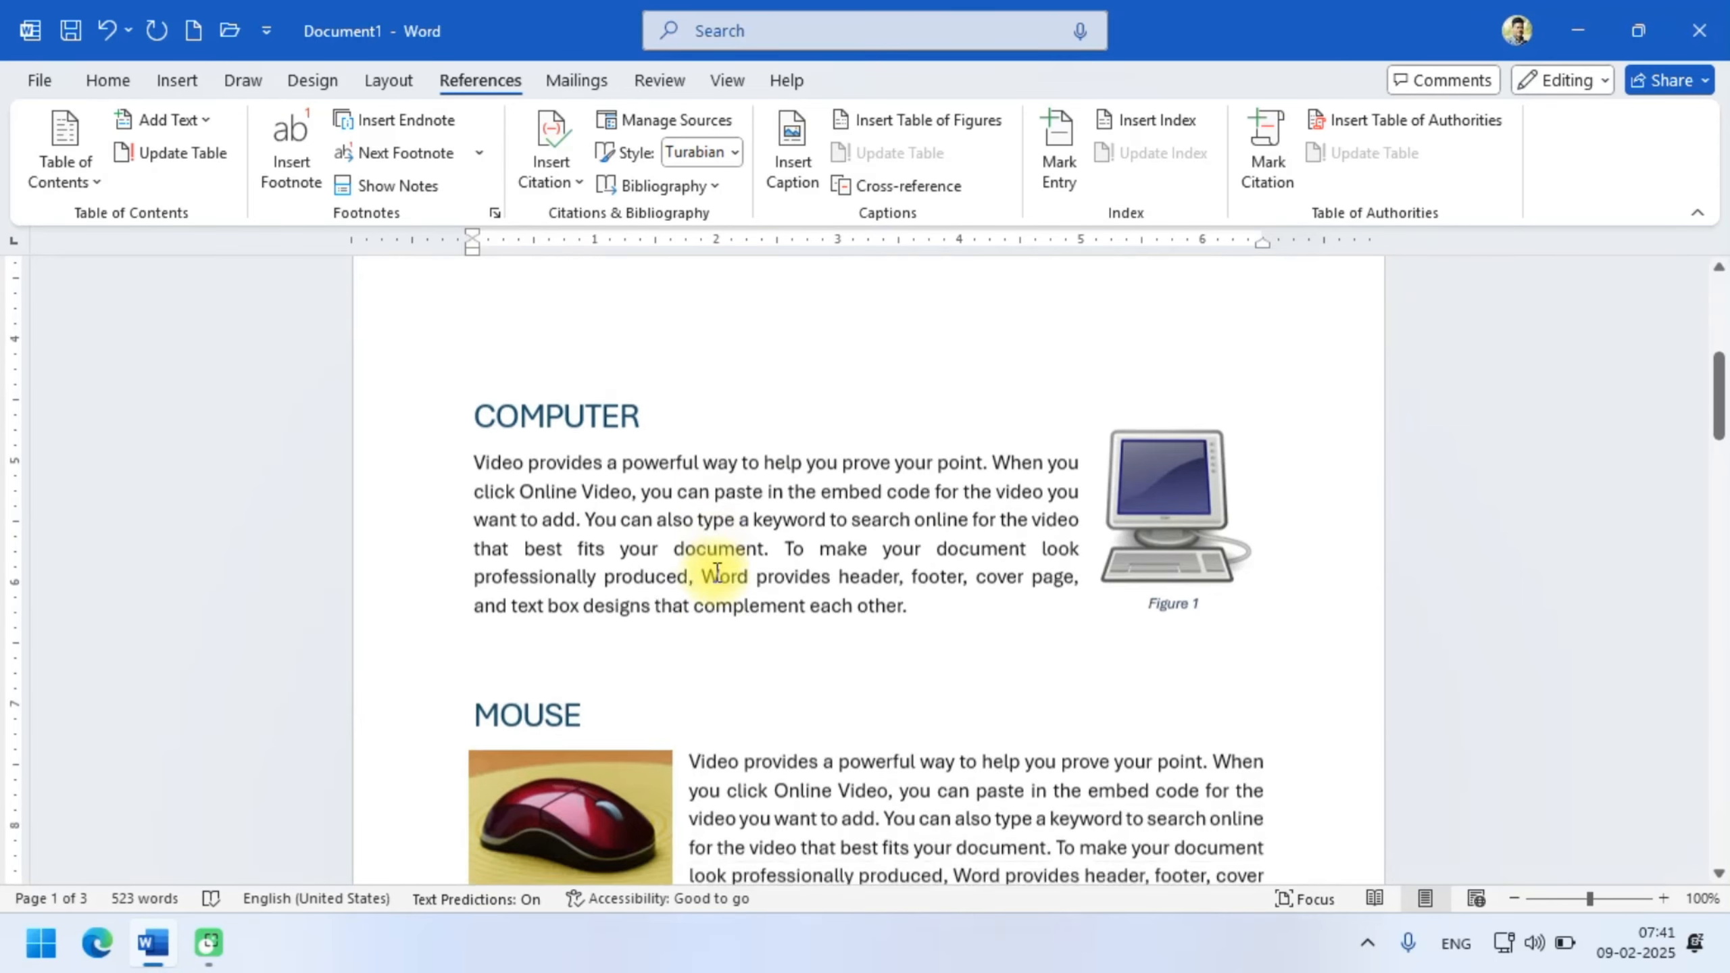
scroll(716, 571, "down", 1)
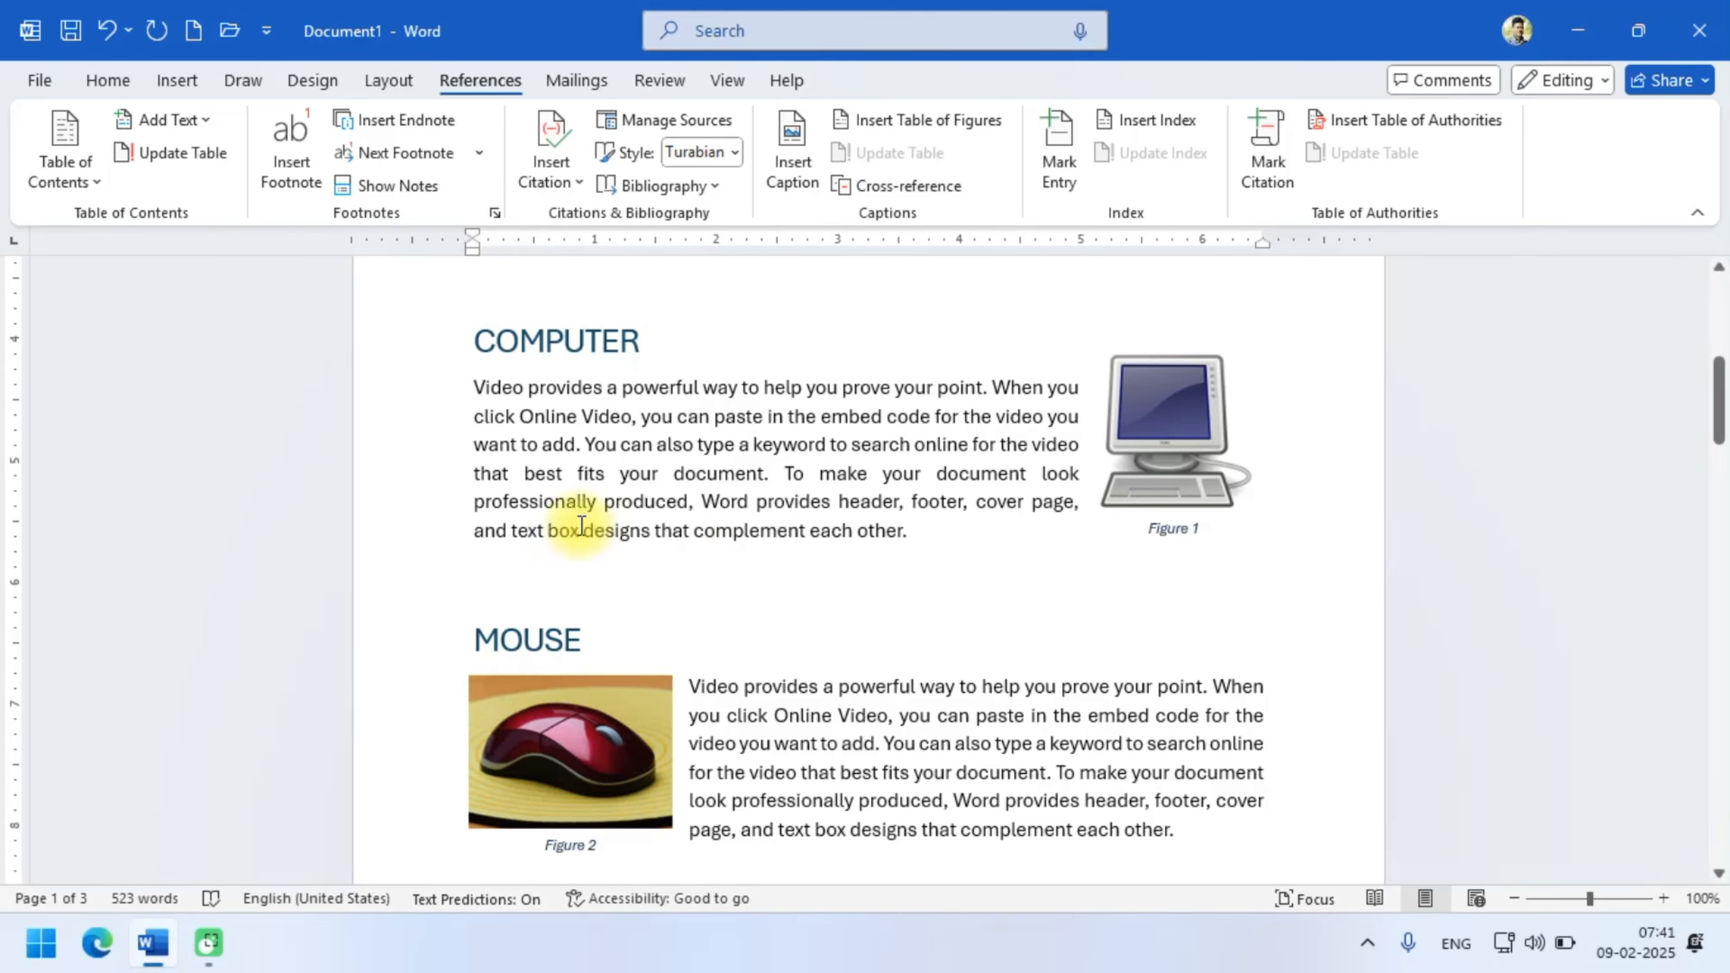
scroll(477, 423, "down", 2)
scroll(476, 325, "up", 1)
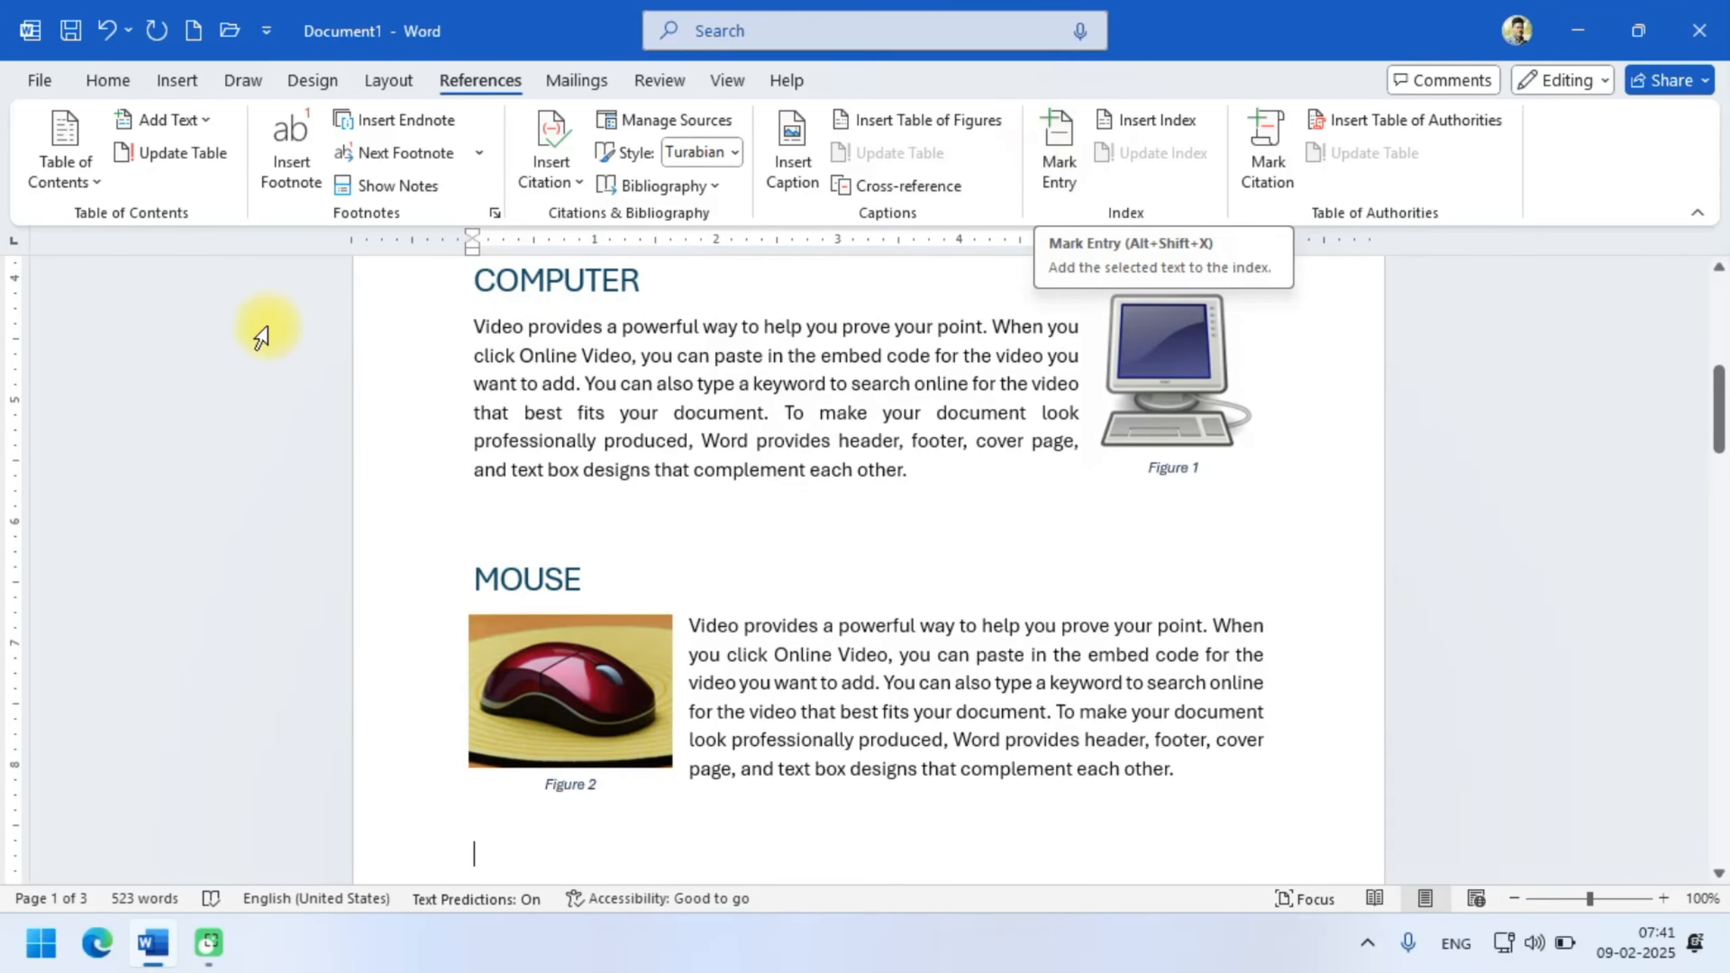
left_click_drag(471, 324, 522, 323)
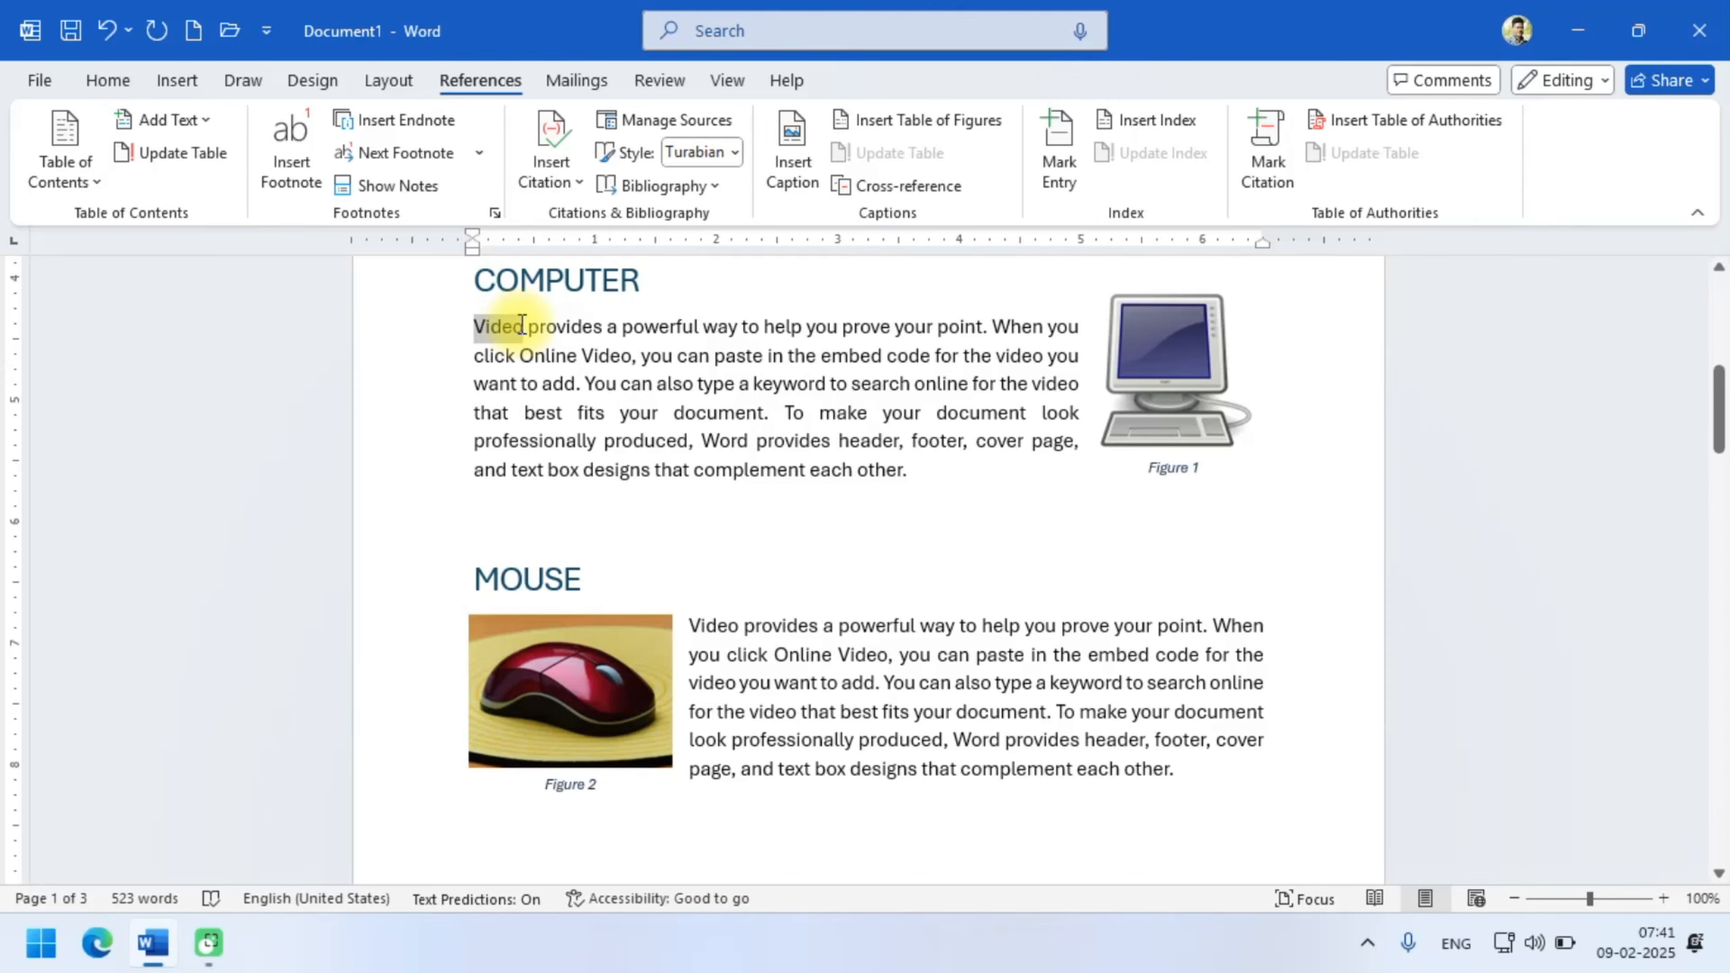
left_click(1057, 127)
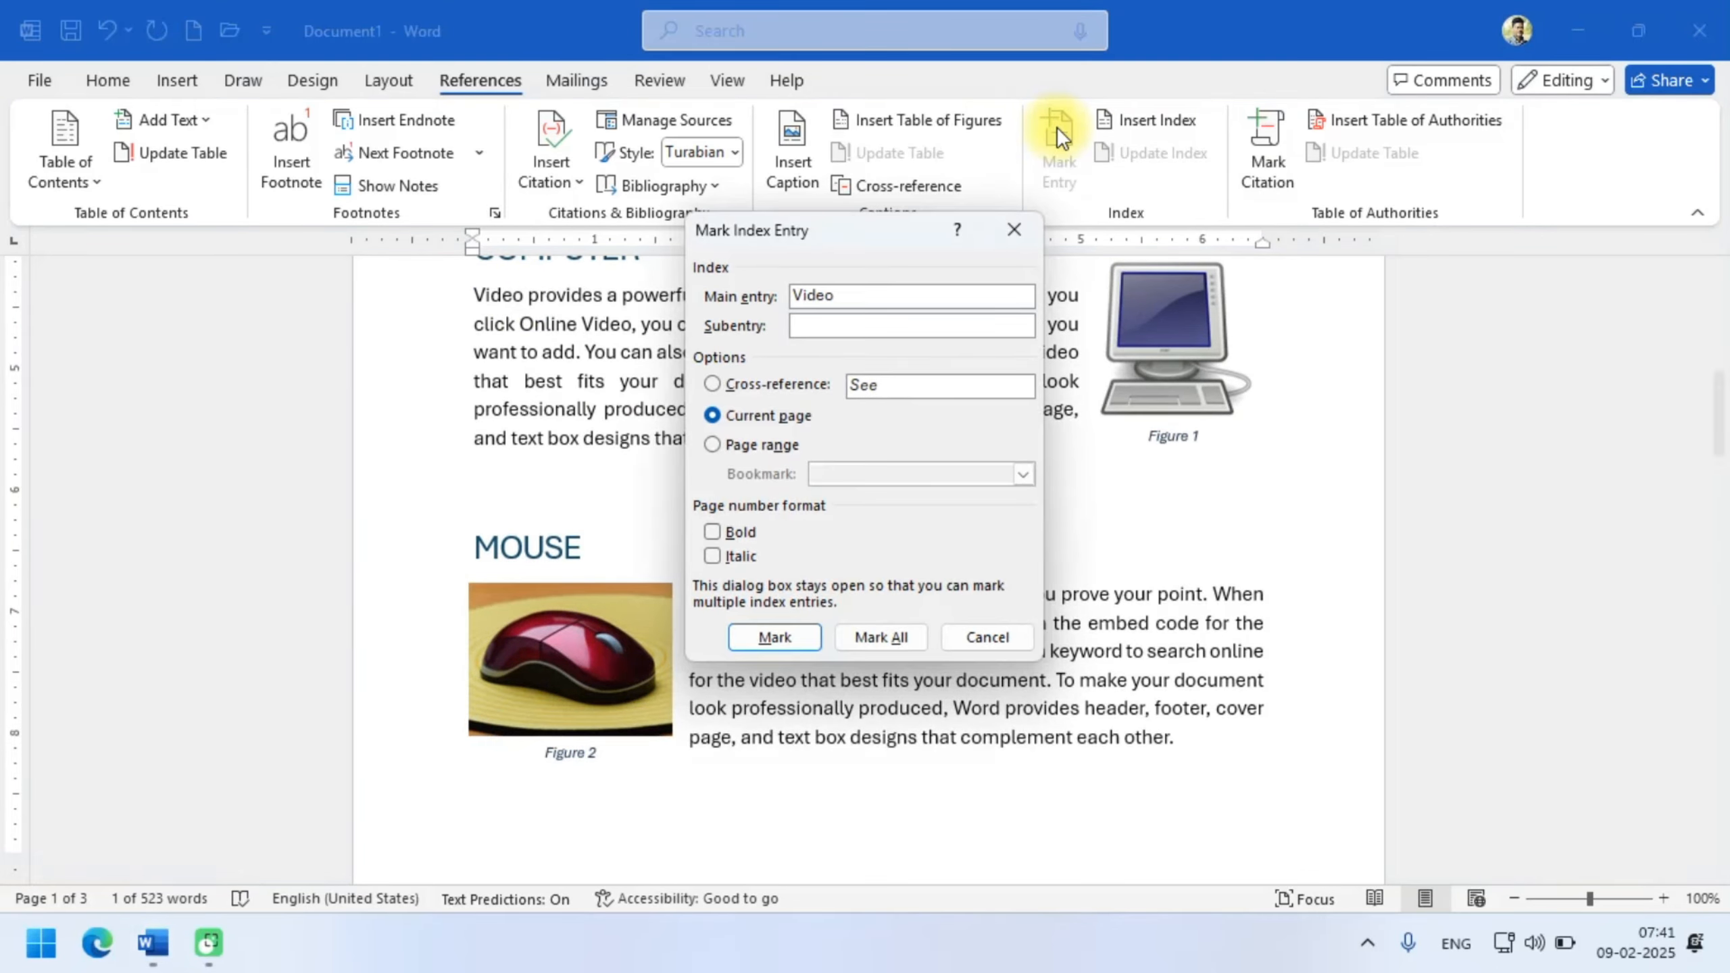
left_click_drag(789, 227, 509, 236)
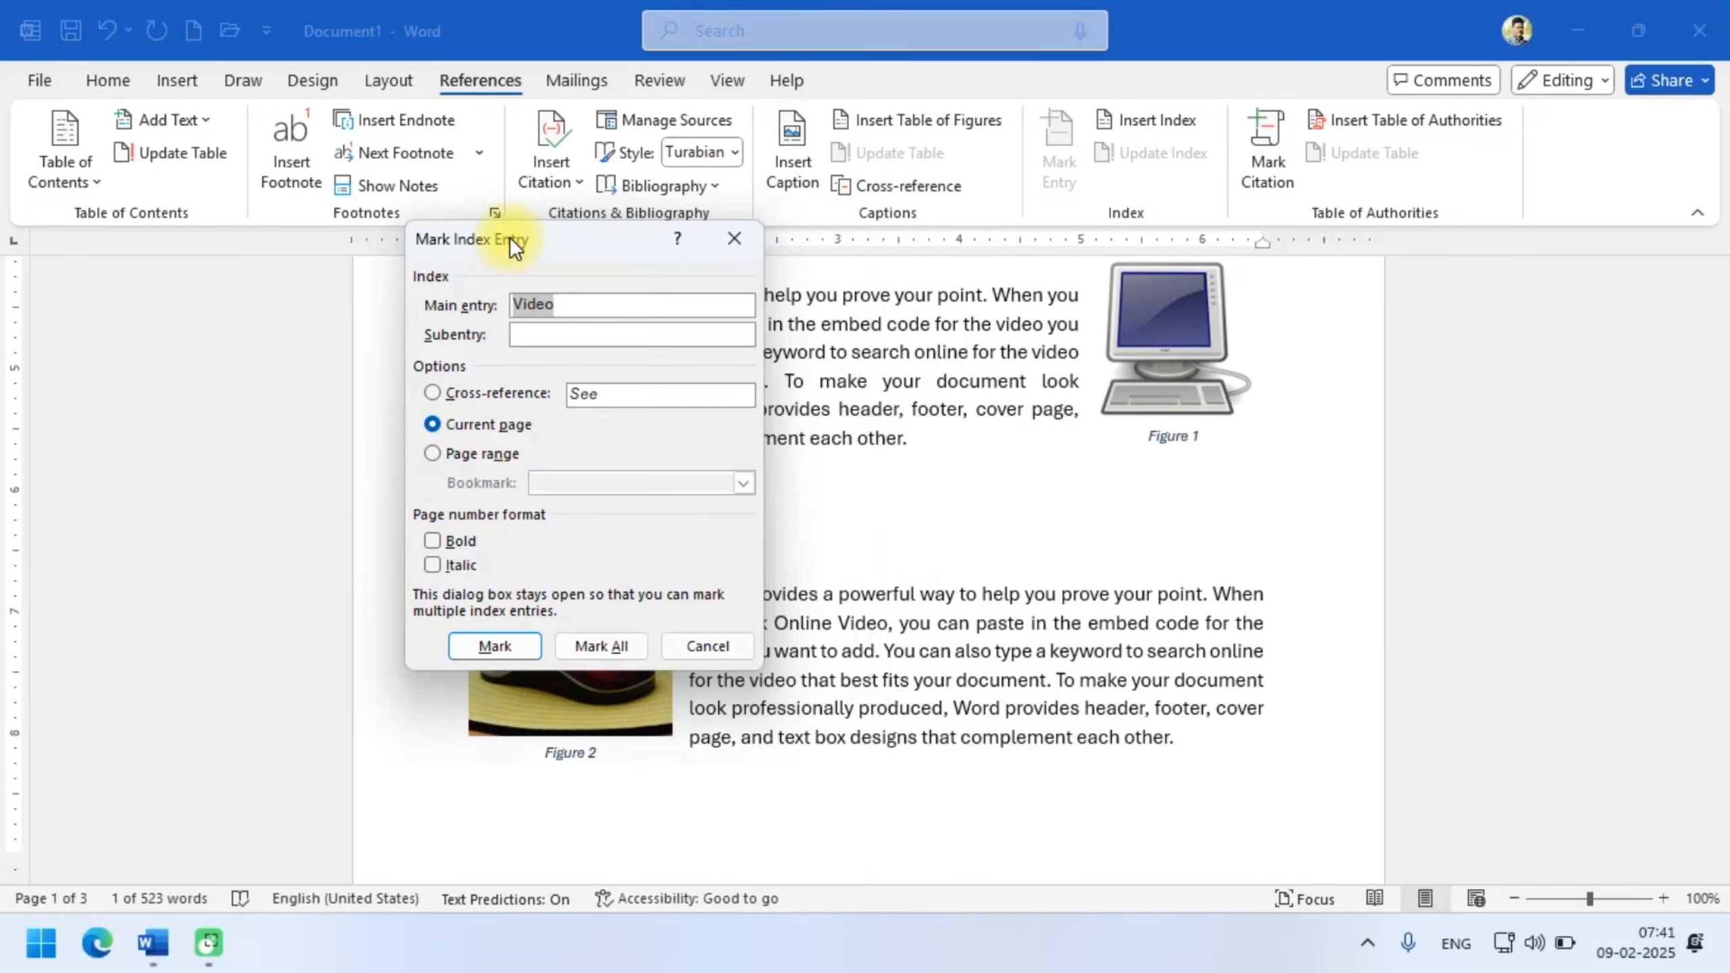
left_click(507, 648)
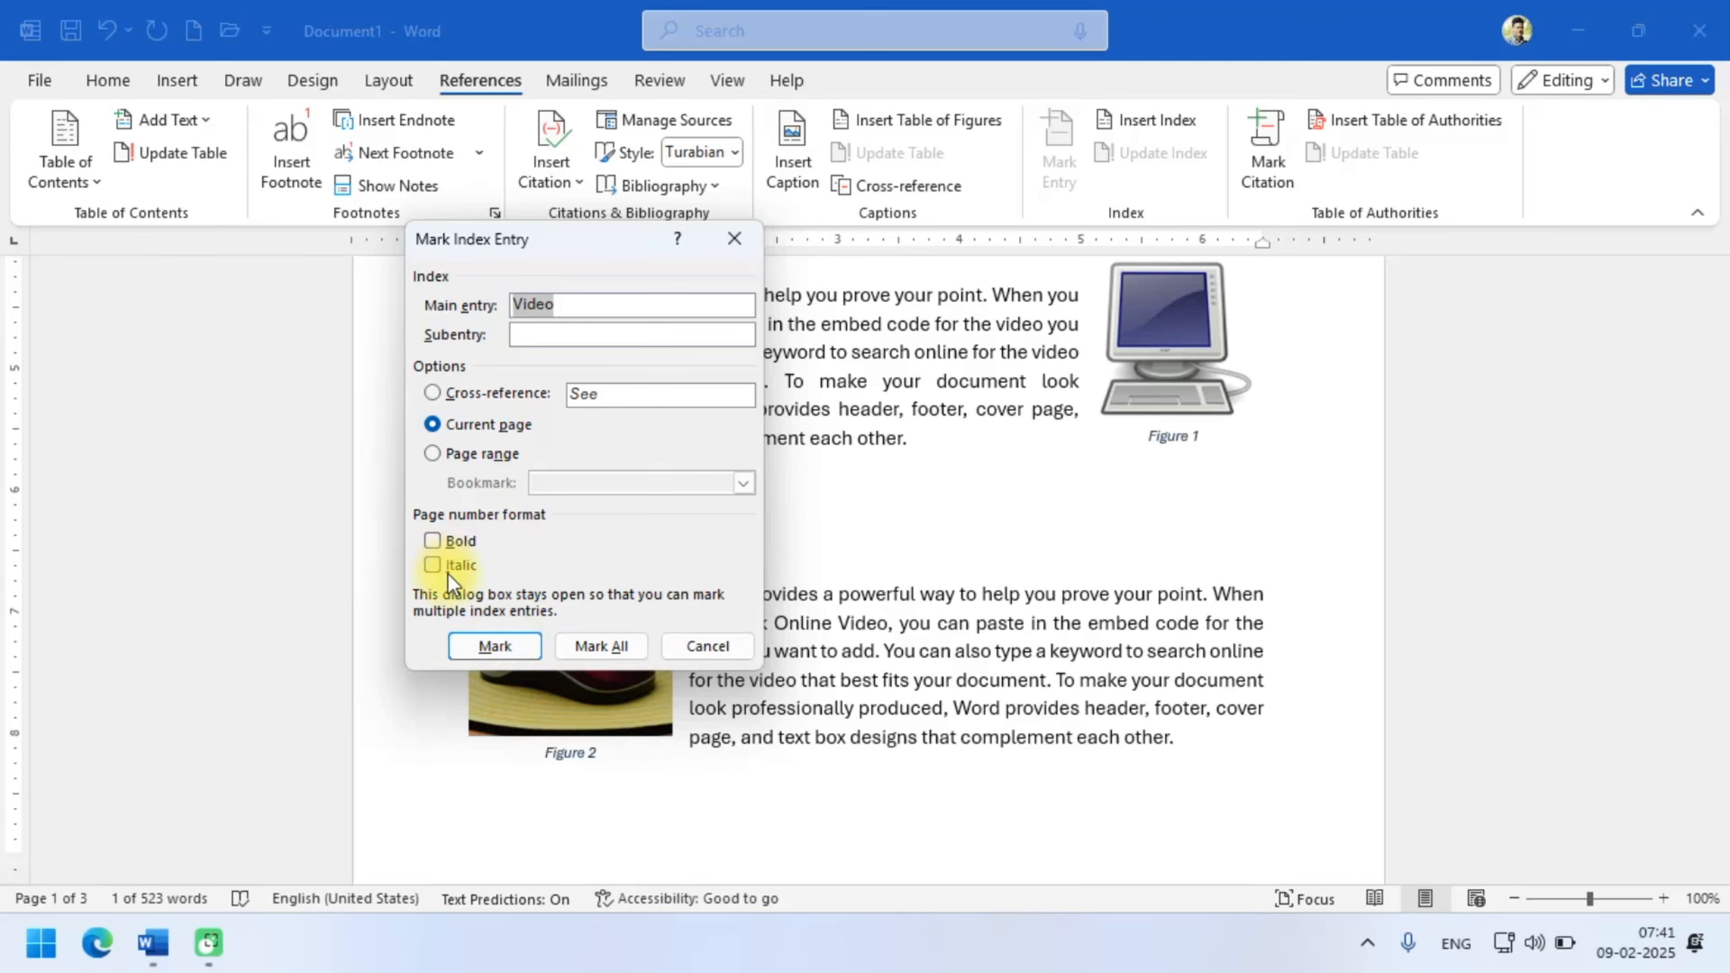
left_click(492, 646)
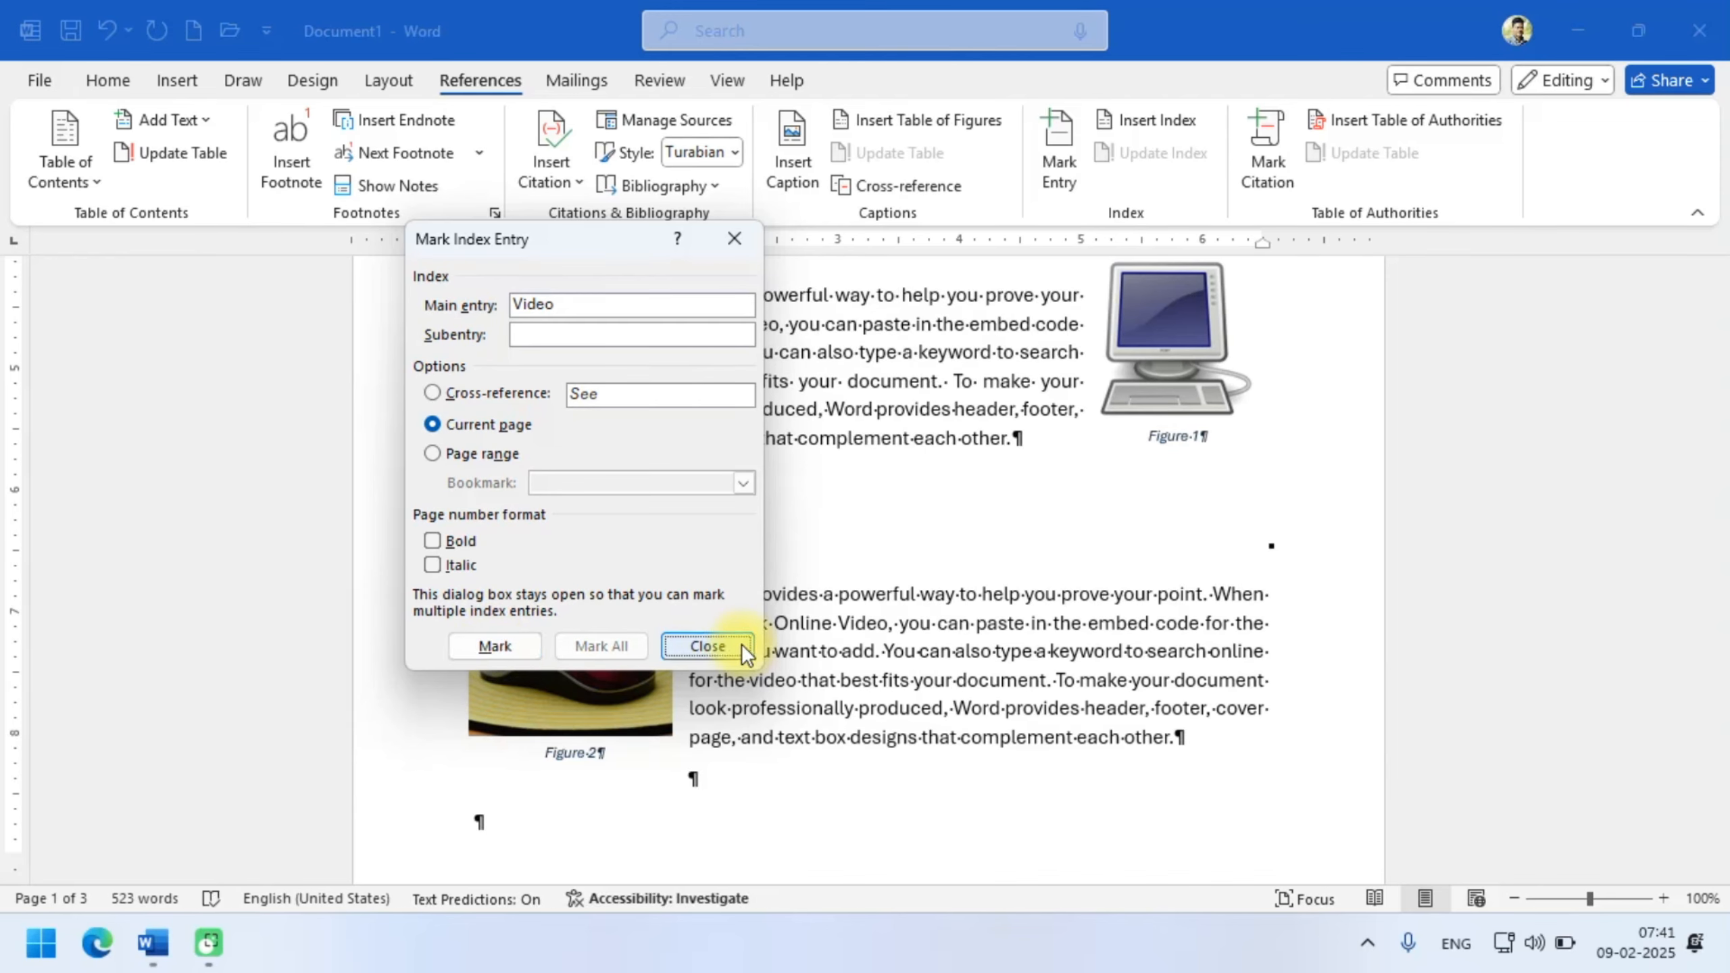
left_click(722, 645)
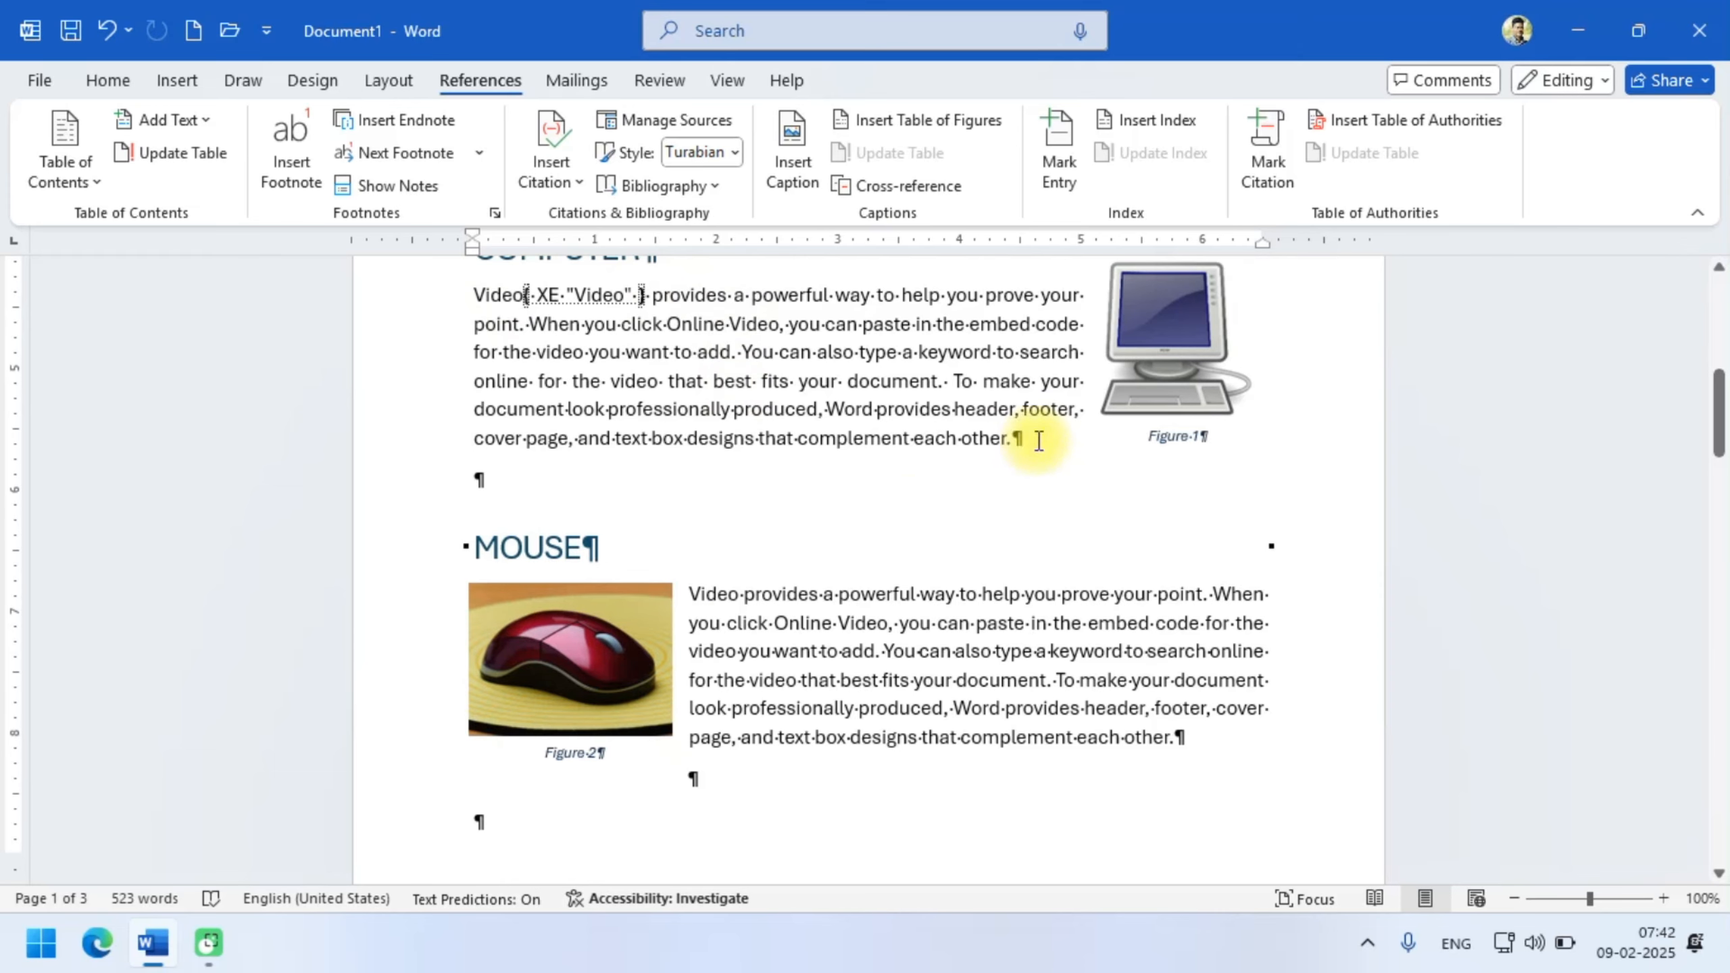
- Hide the formatting marks so the "Video" index field code is not displayed in the text
left_click(107, 81)
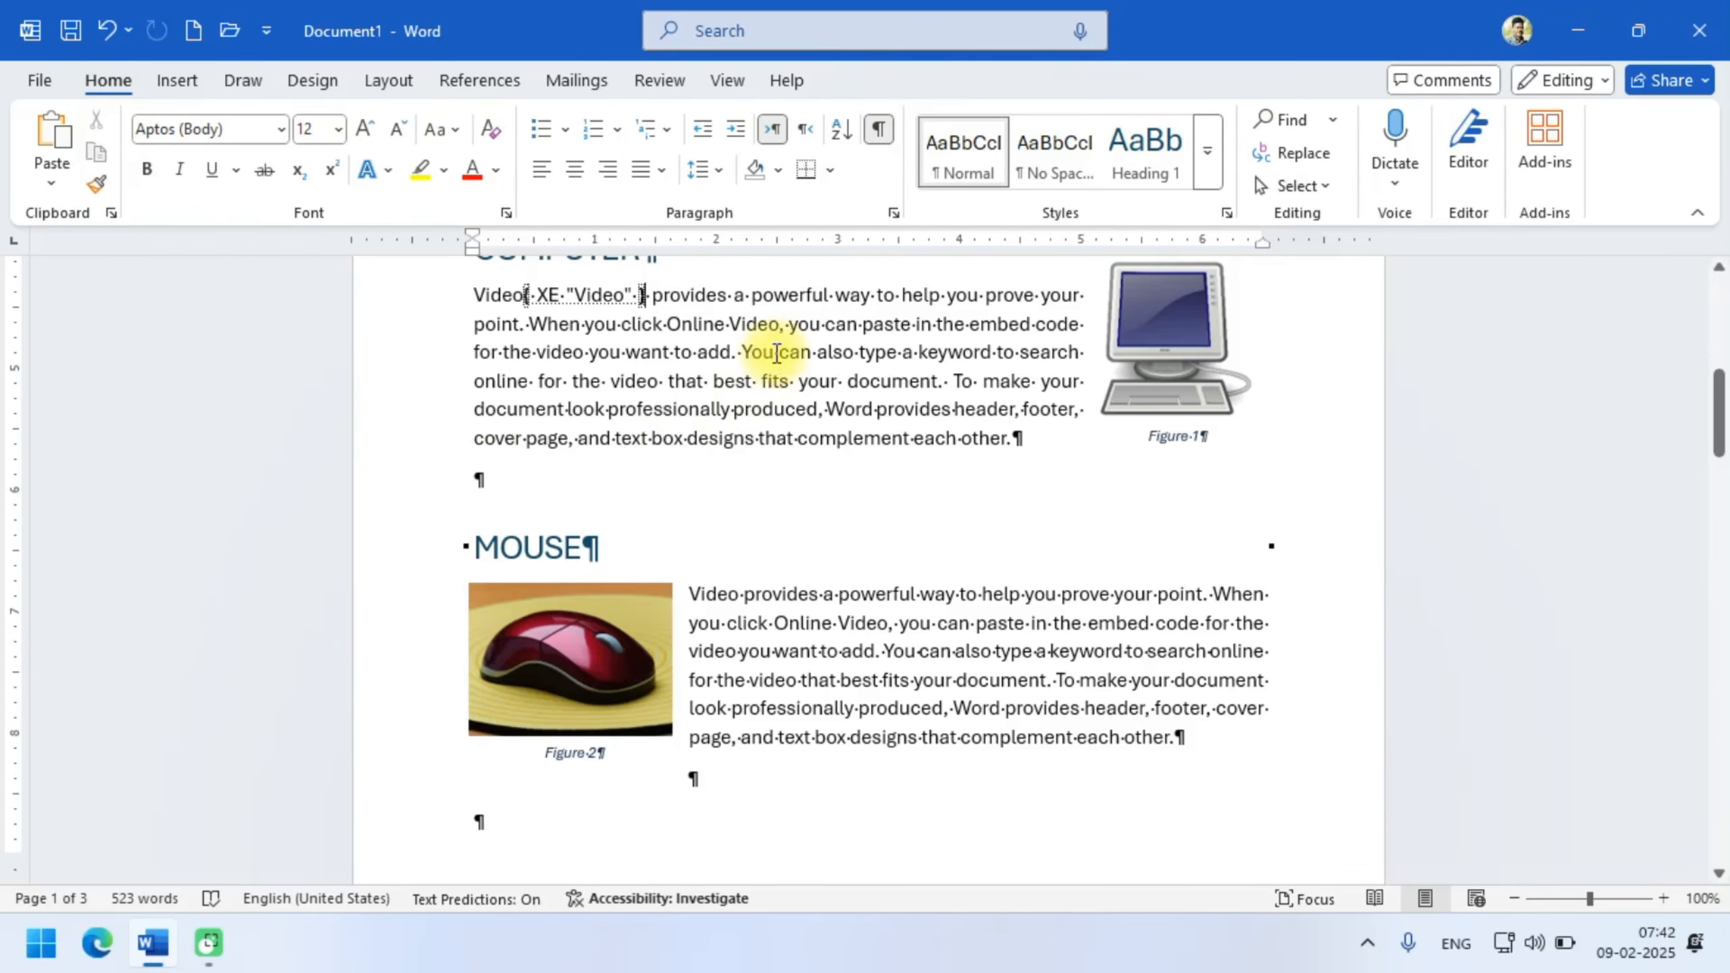
left_click(884, 130)
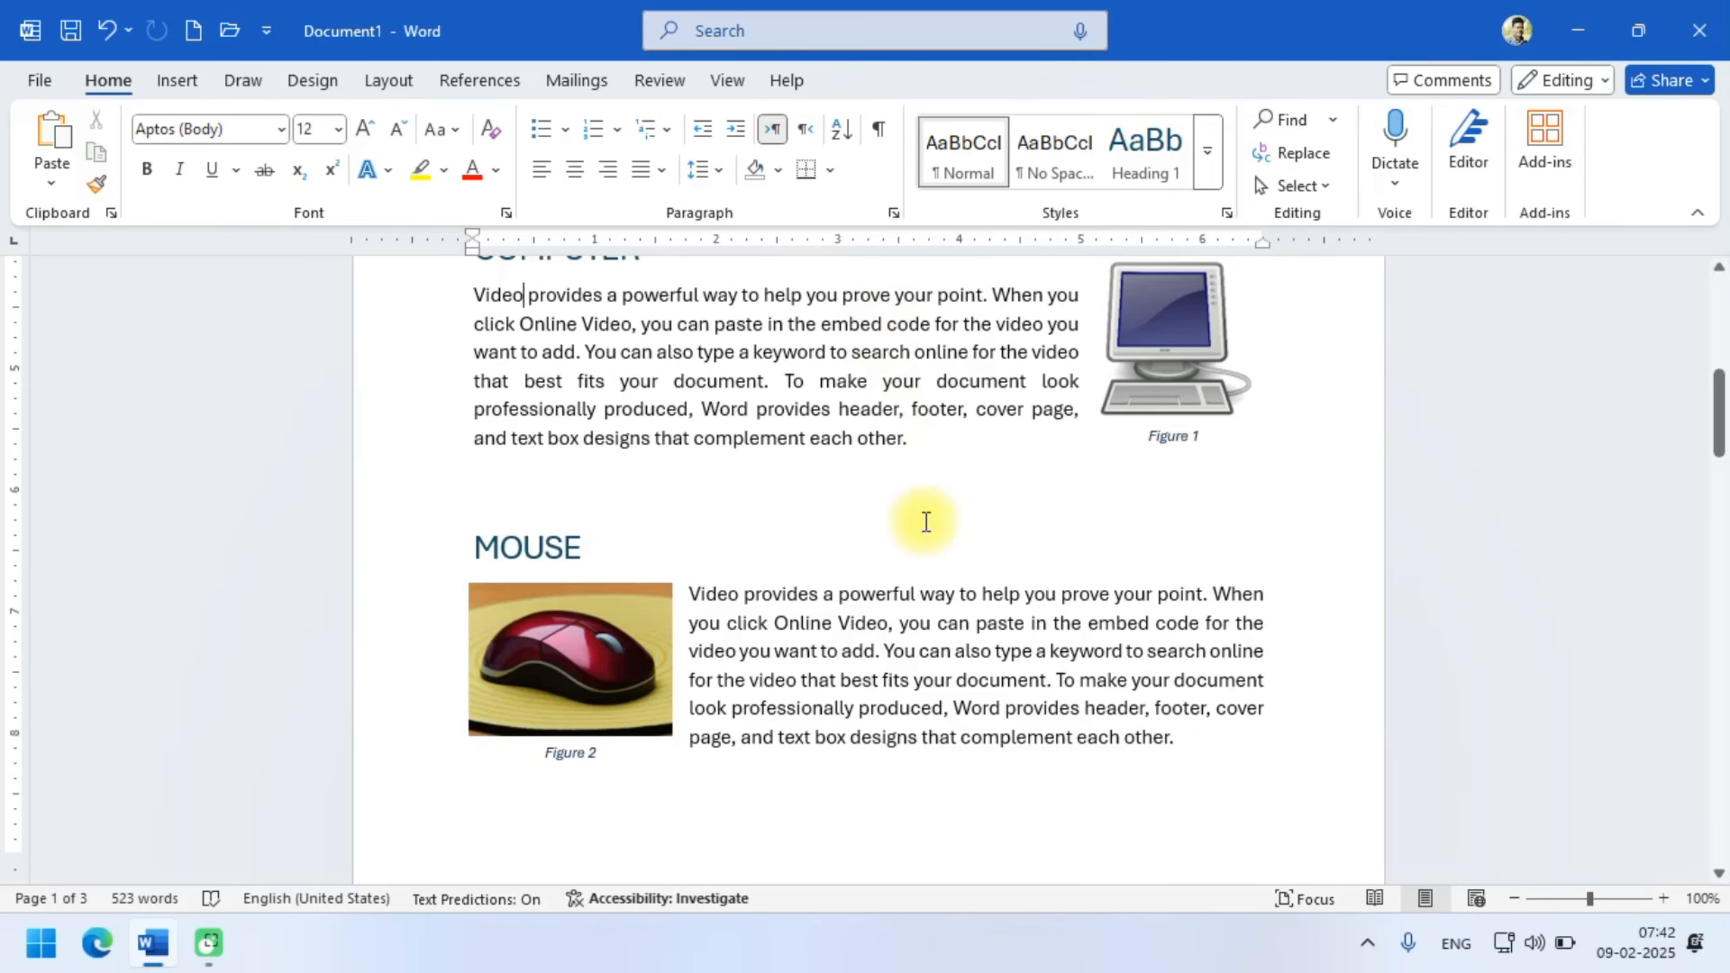
scroll(927, 551, "up", 3)
scroll(927, 551, "down", 1)
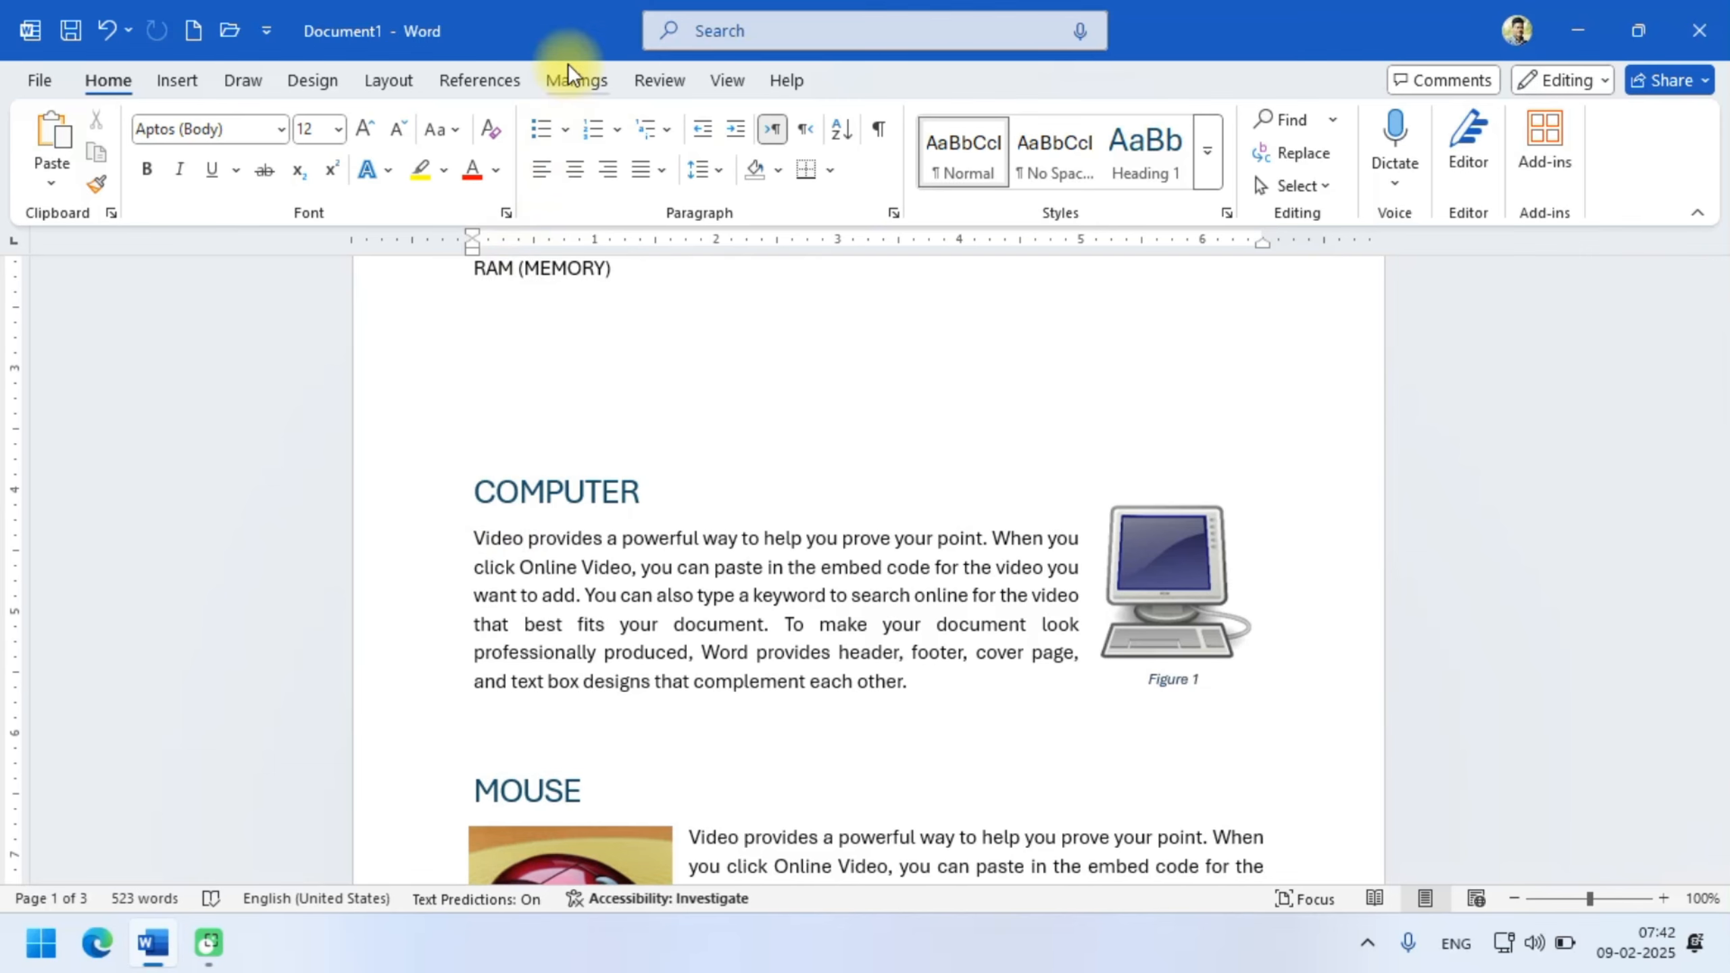
- Mark the word "complement" in the last line of the COMPUTER paragraph as an index entry for the current page
left_click(490, 79)
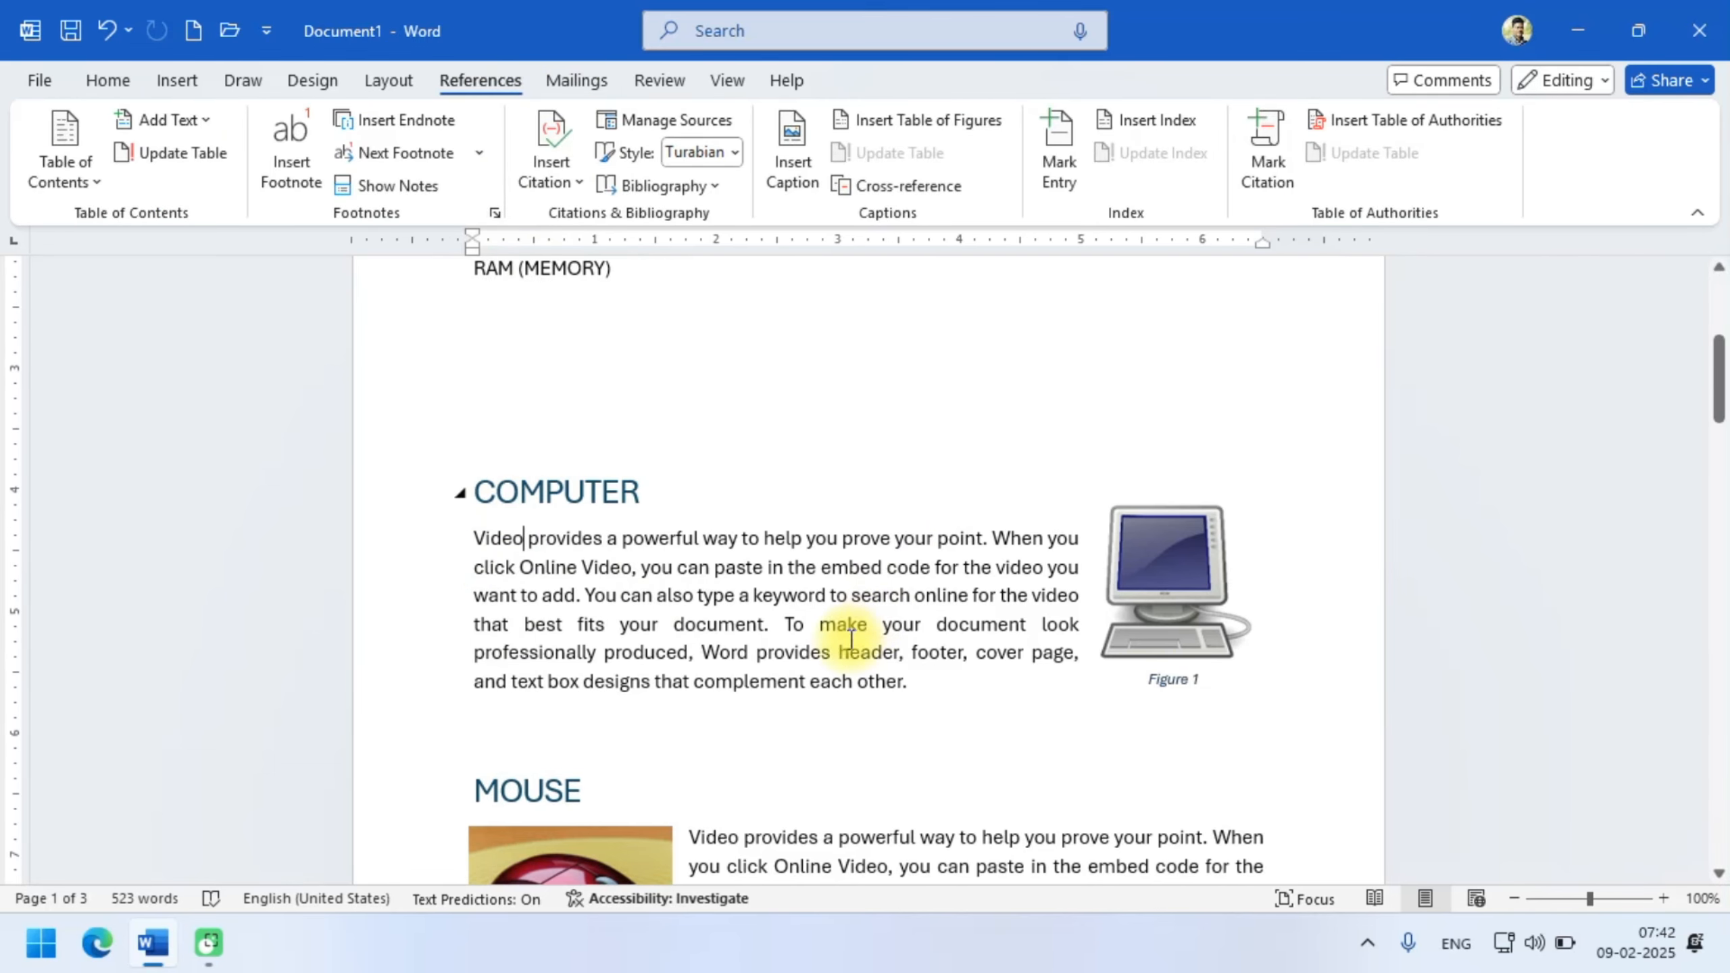
scroll(771, 635, "down", 1)
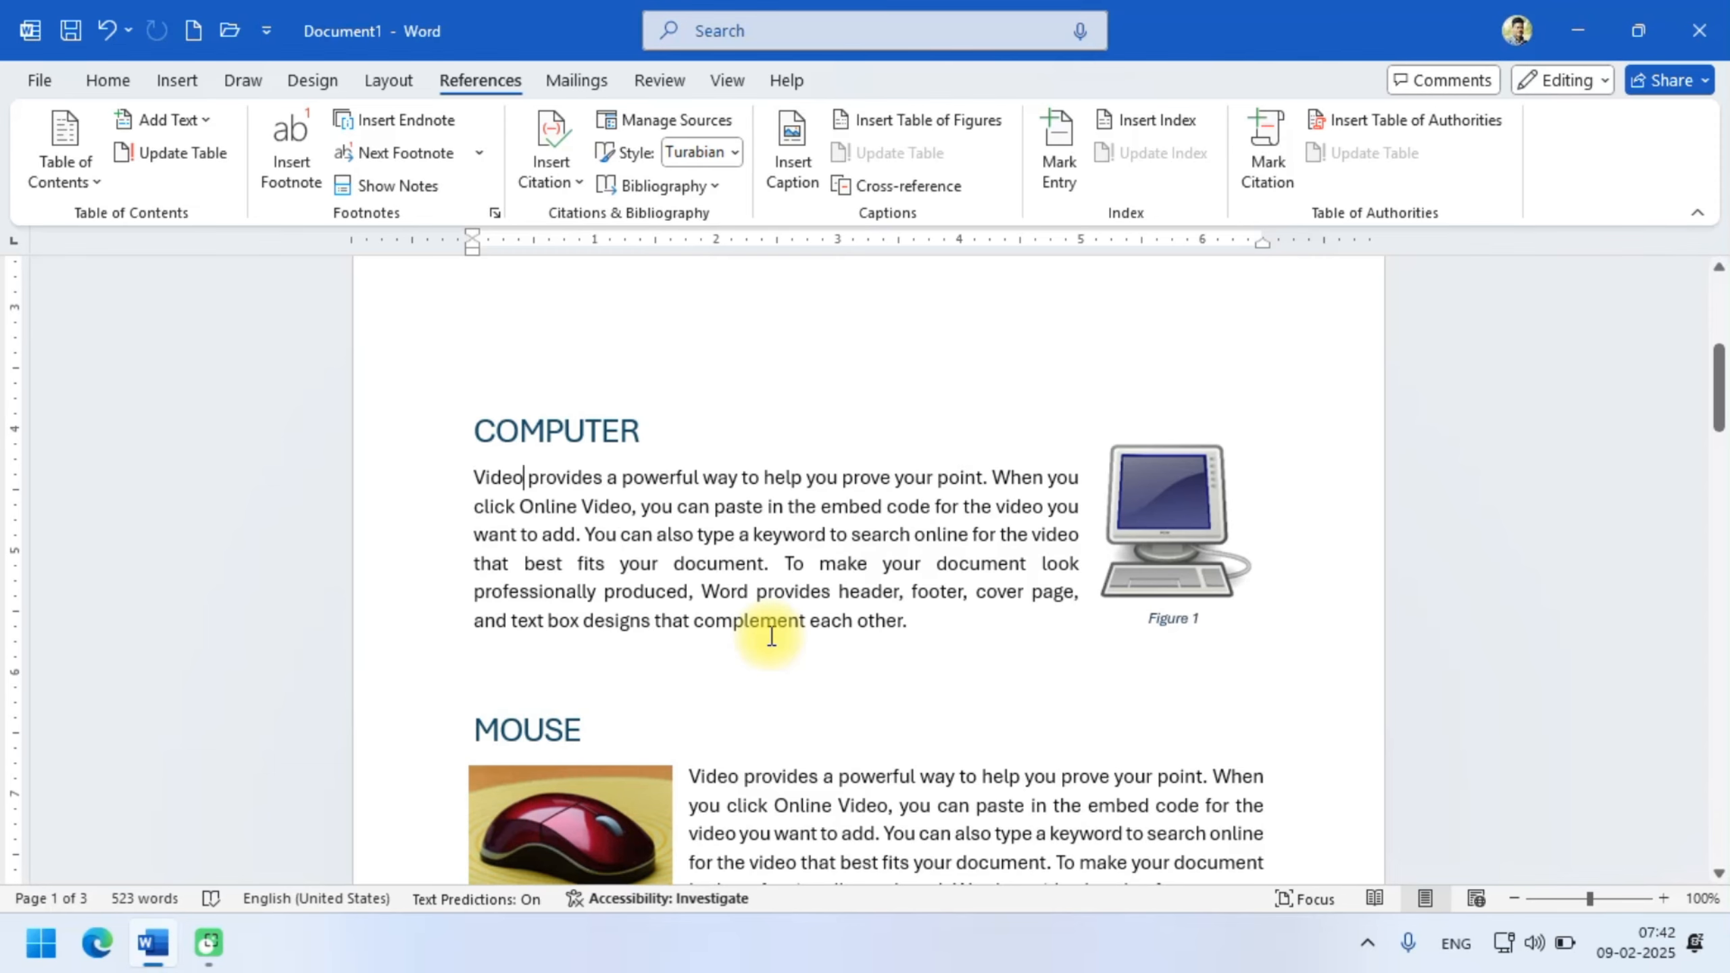
scroll(772, 635, "down", 1)
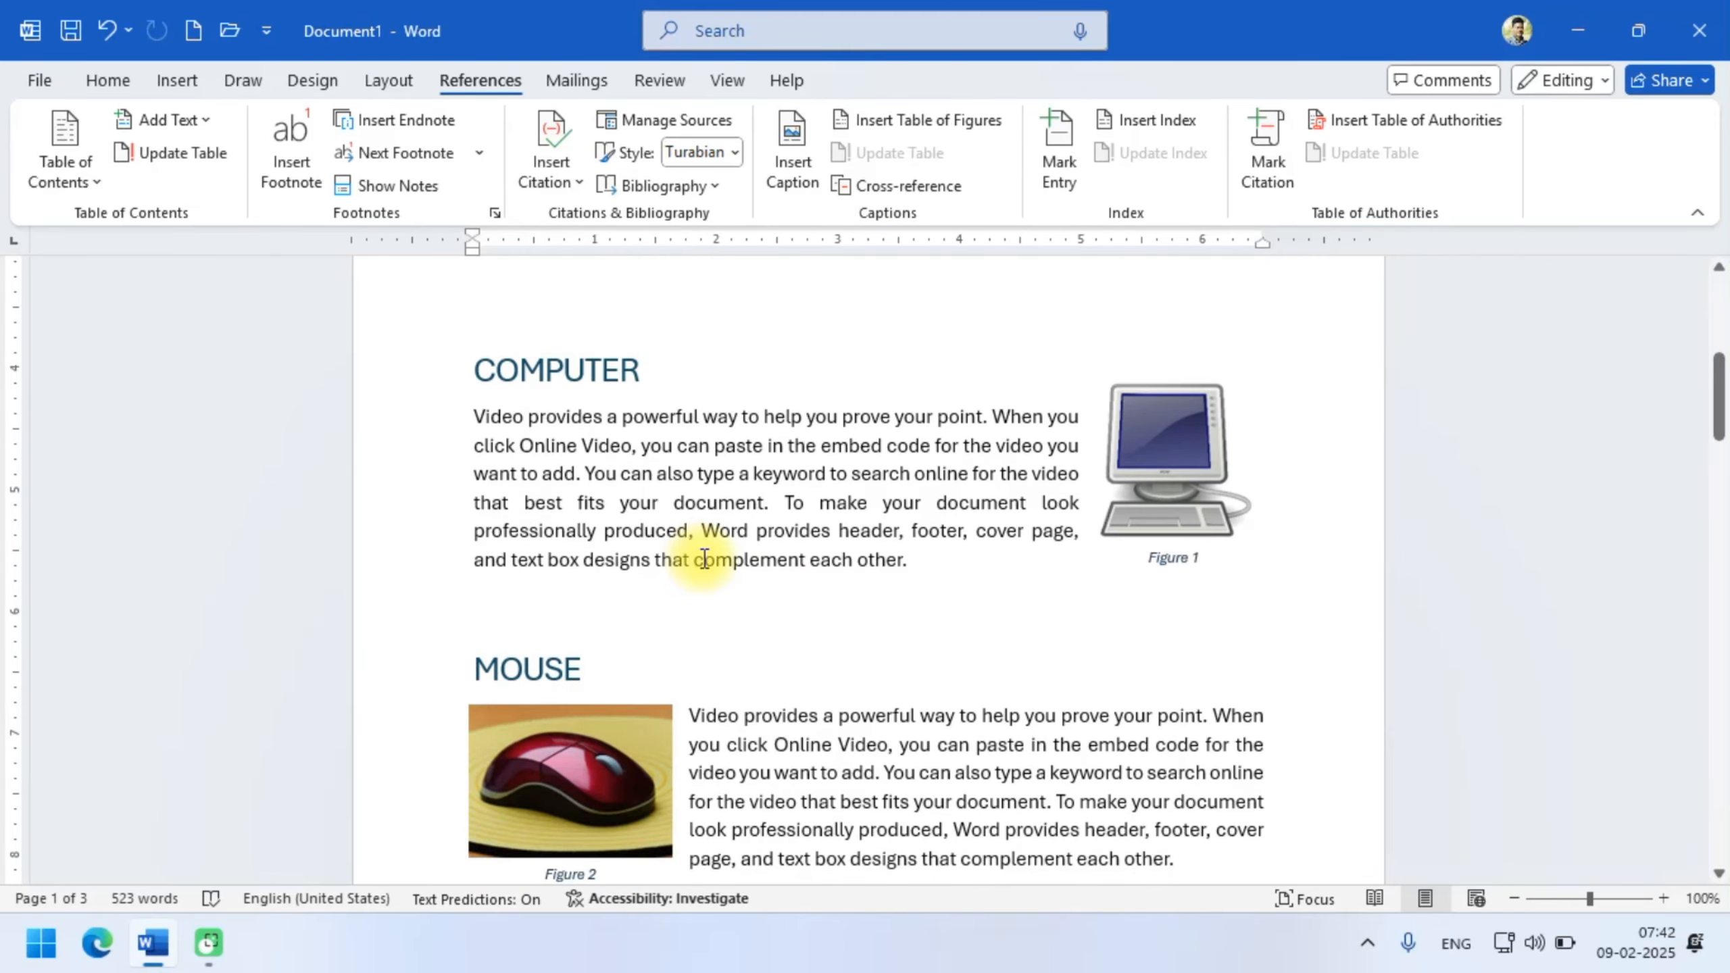
left_click_drag(703, 558, 792, 560)
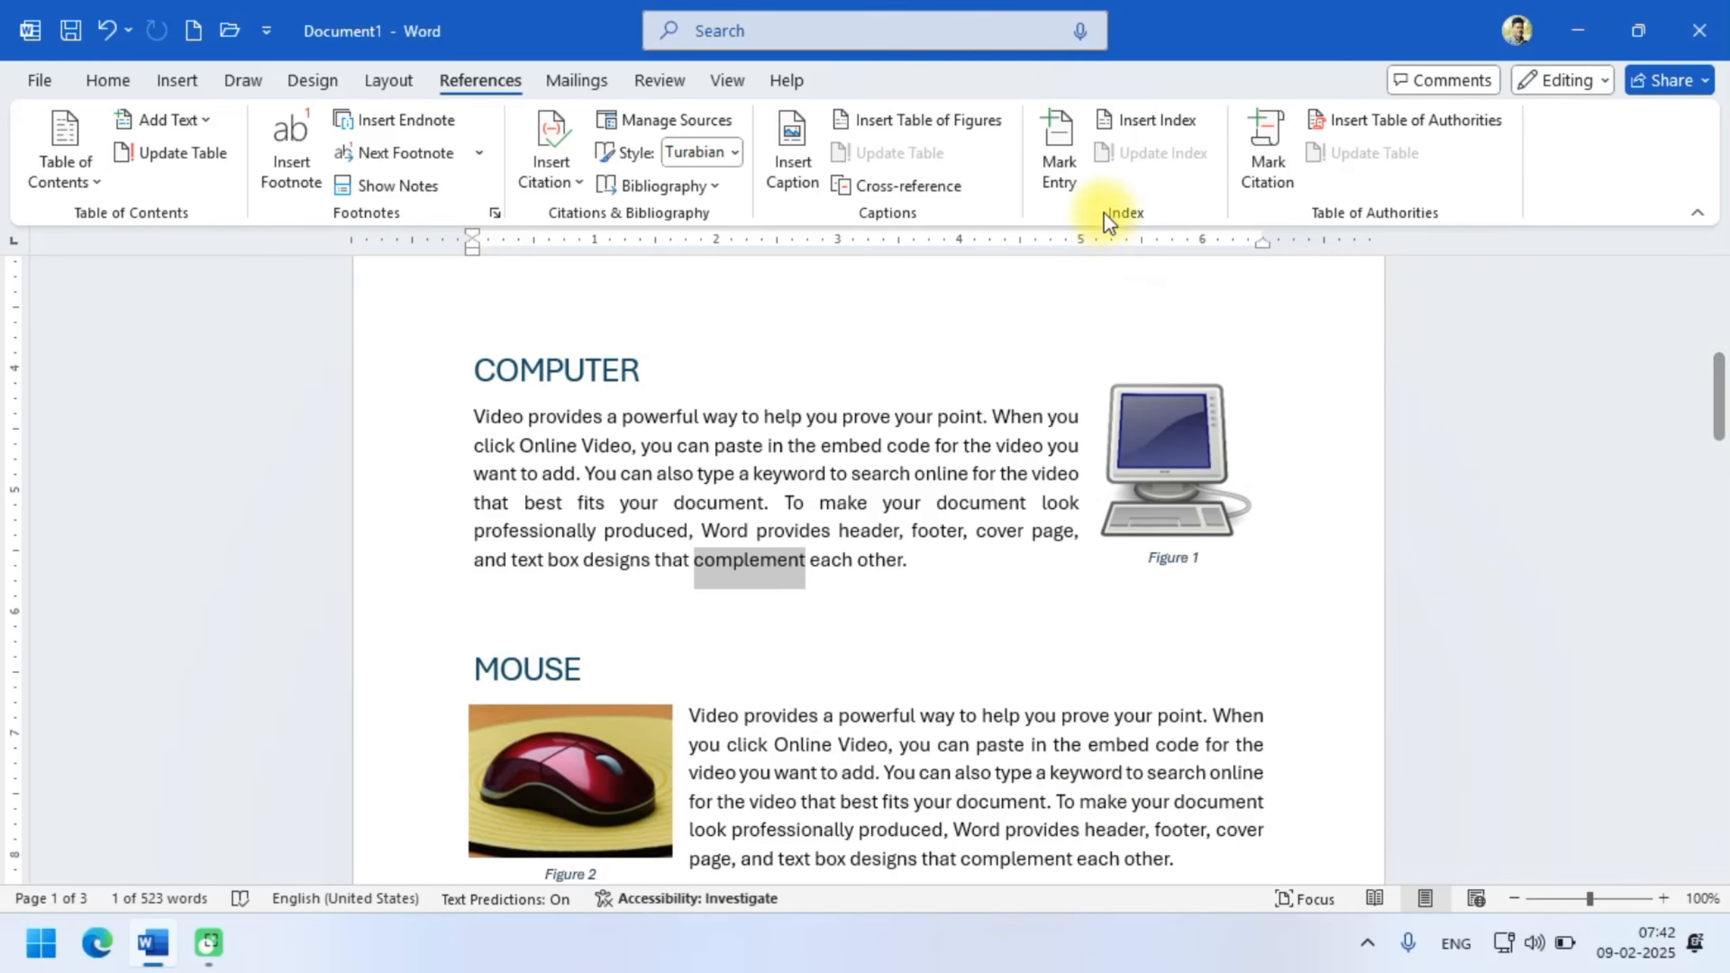
left_click(1059, 119)
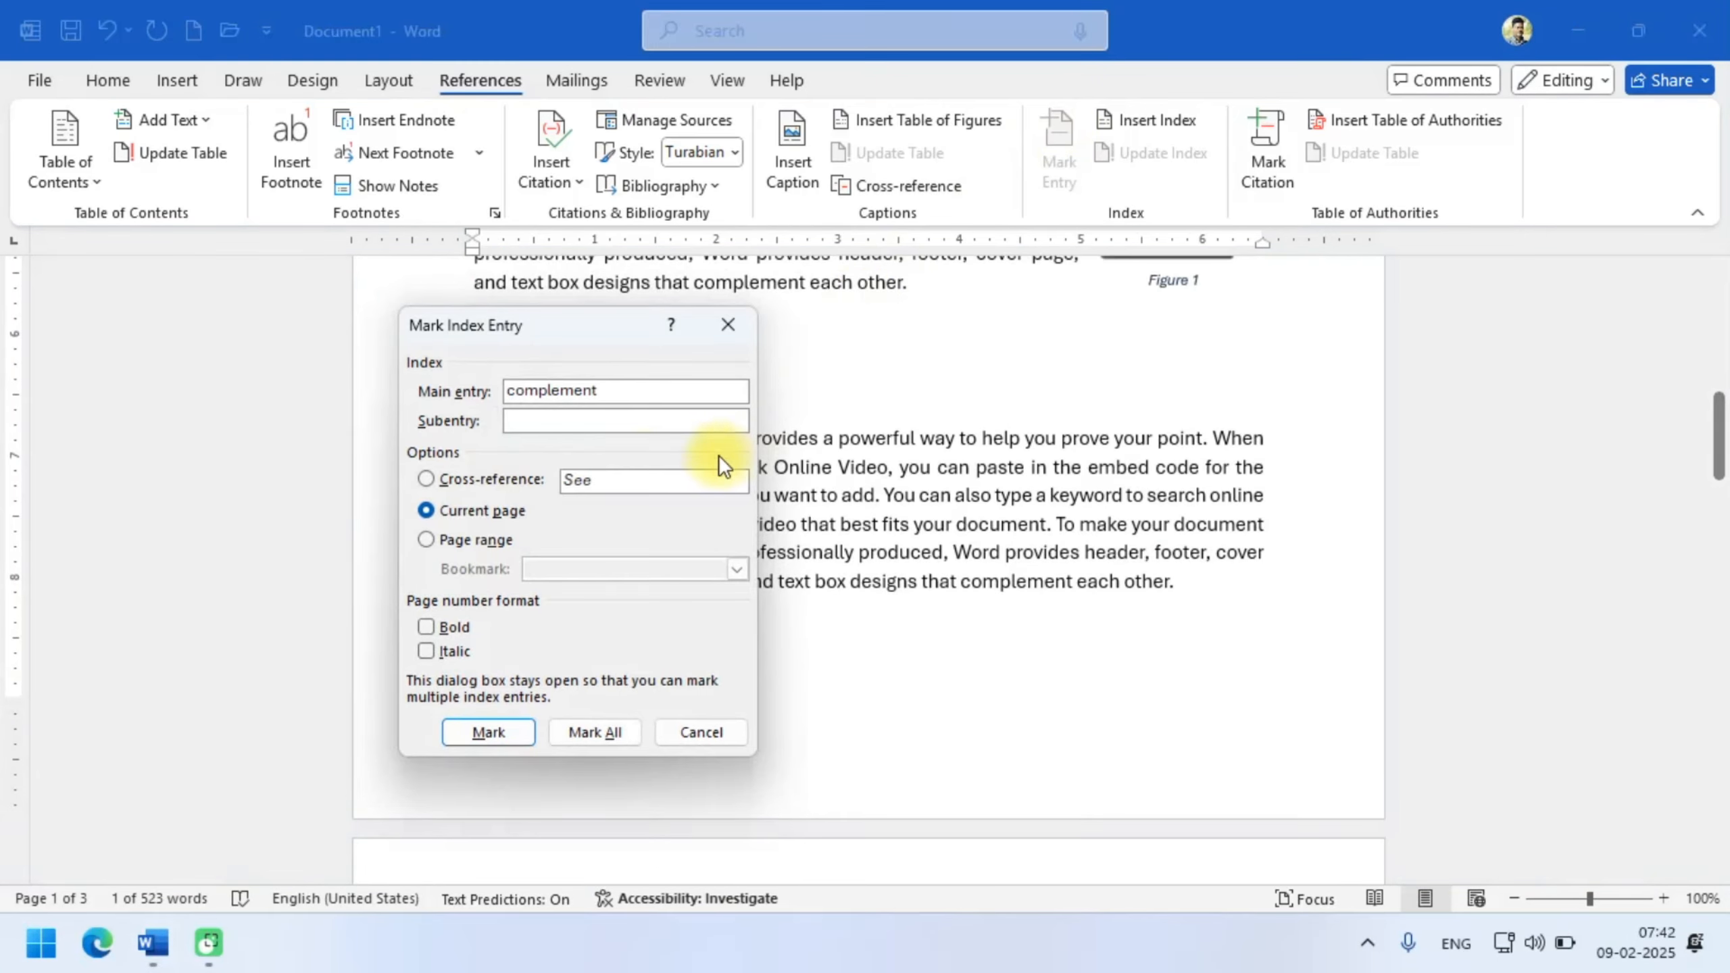
left_click(503, 727)
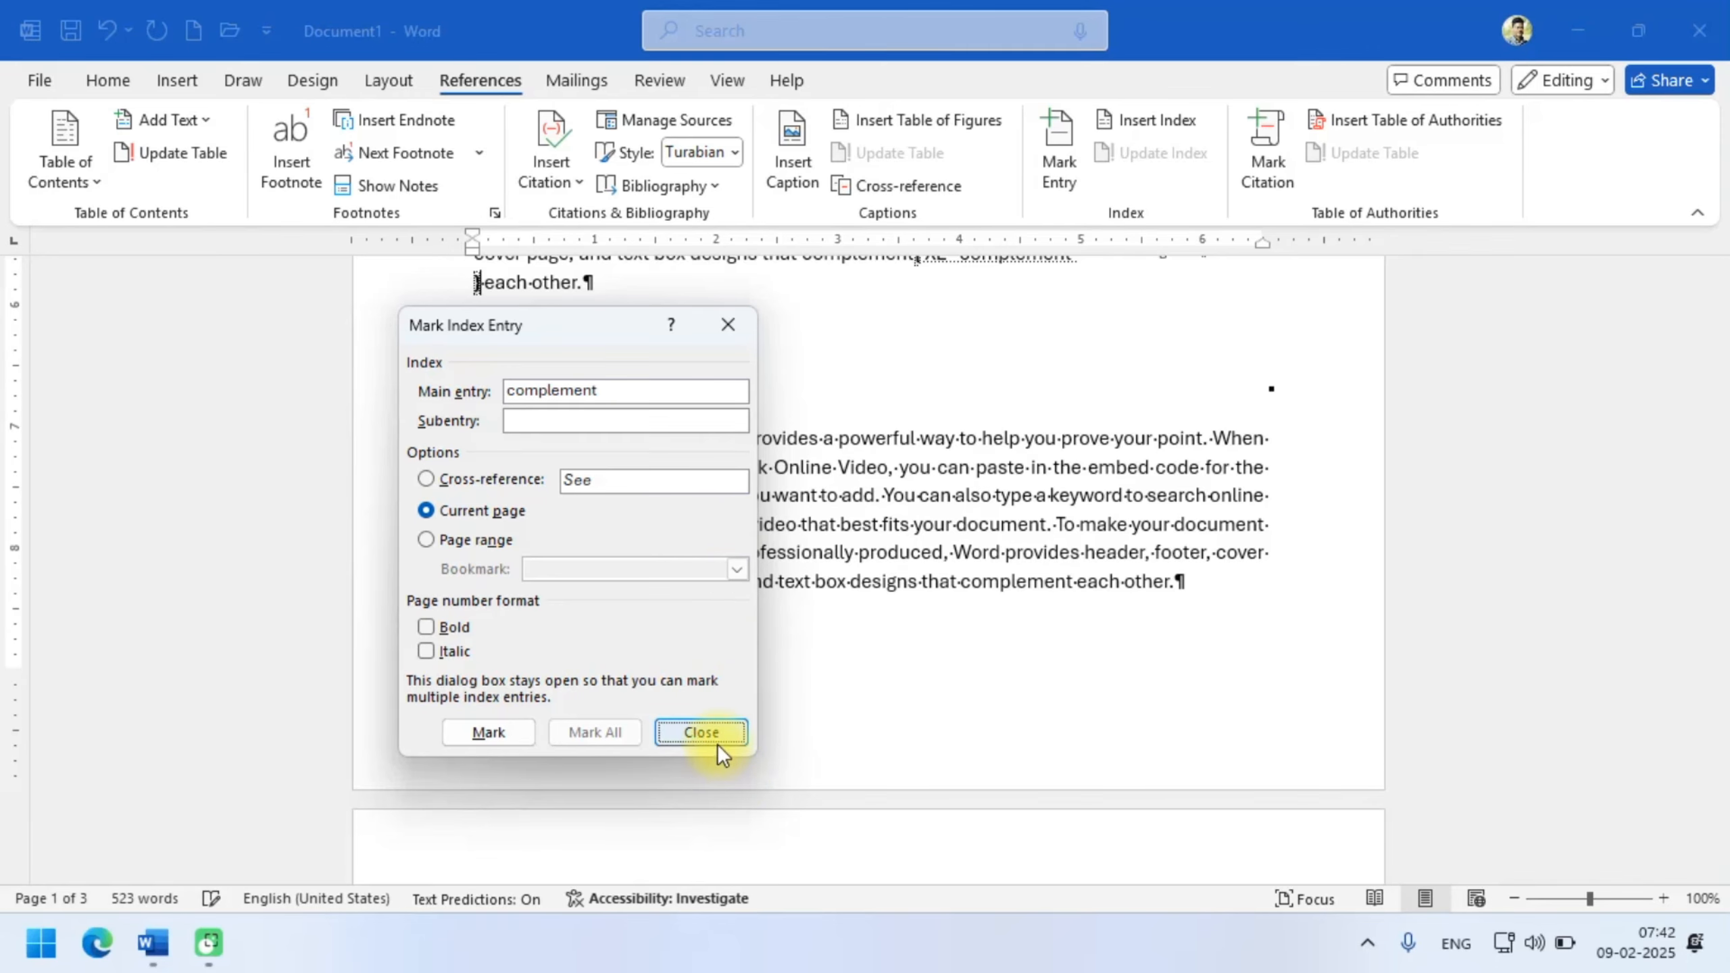
left_click(714, 741)
- Turn off the display of formatting marks again after marking "complement"
scroll(719, 744, "up", 3)
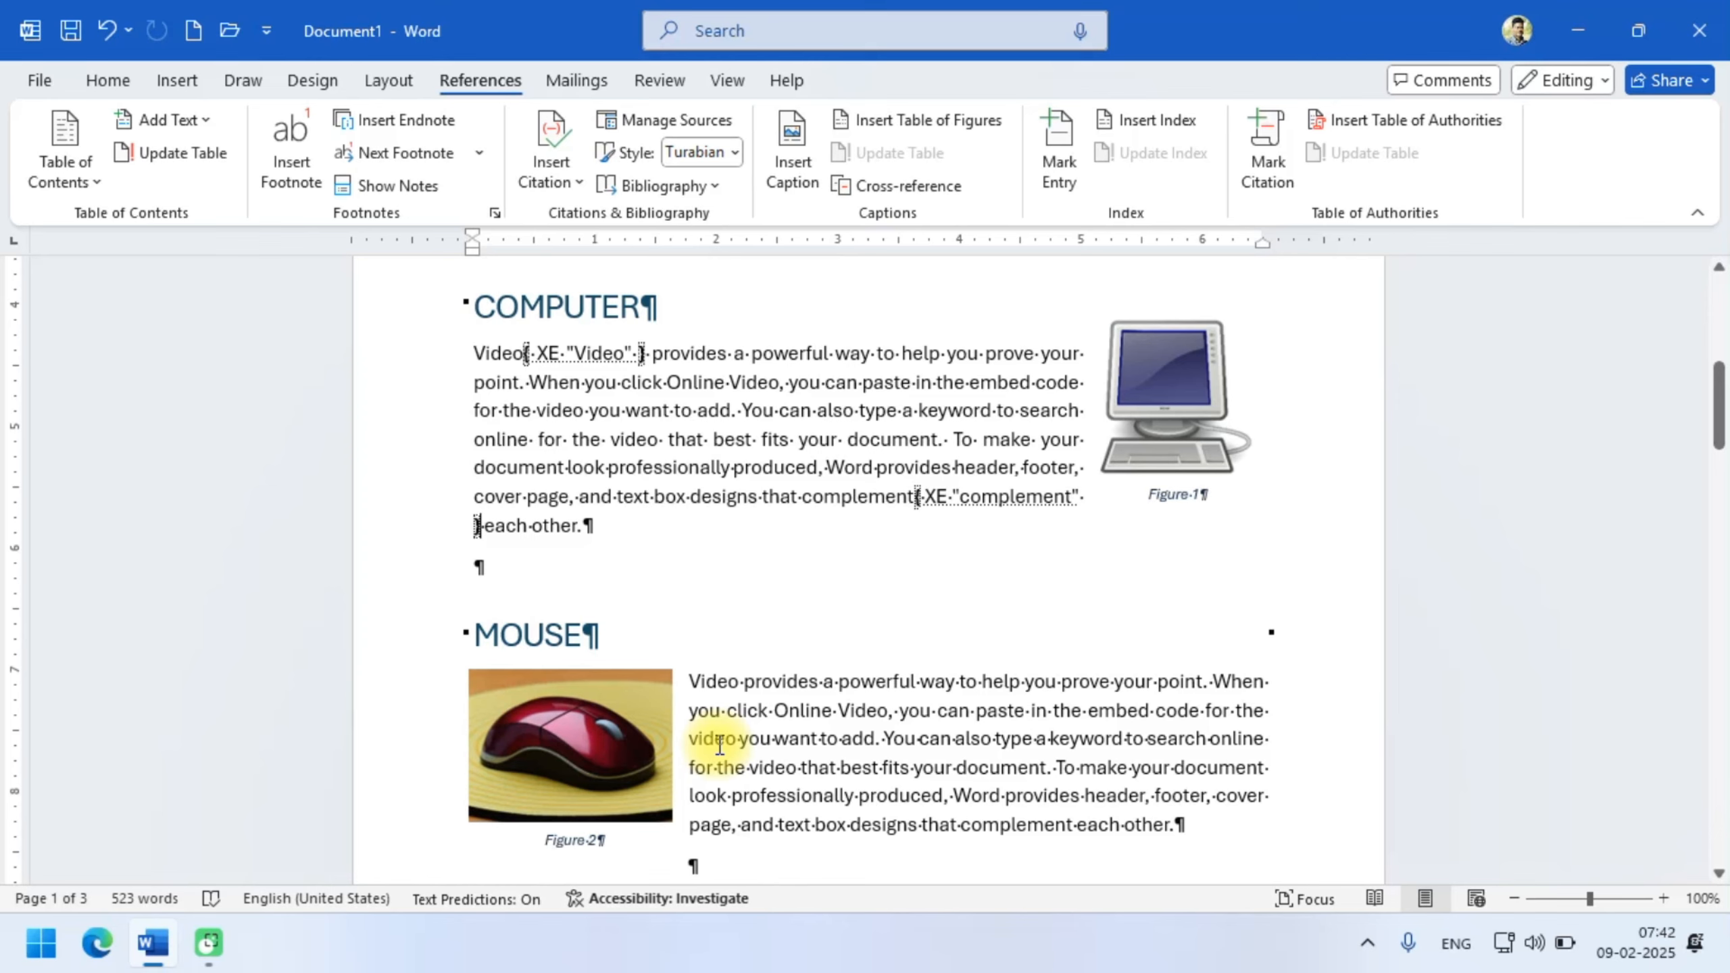
key("alt")
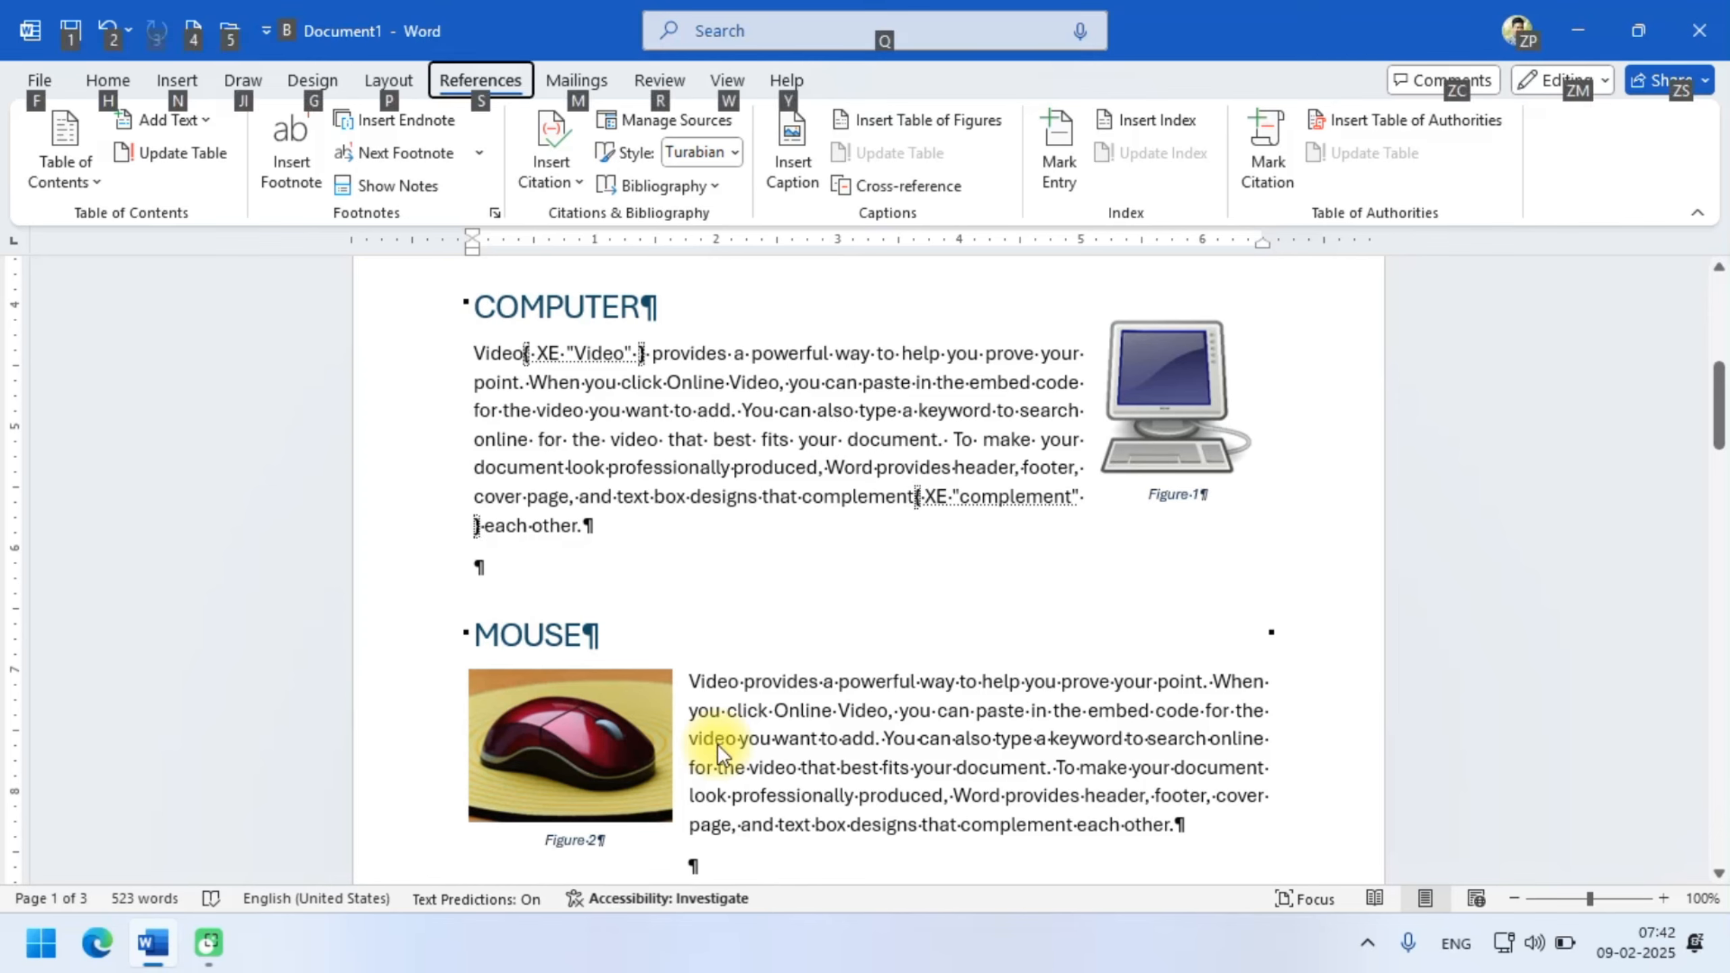
key("h")
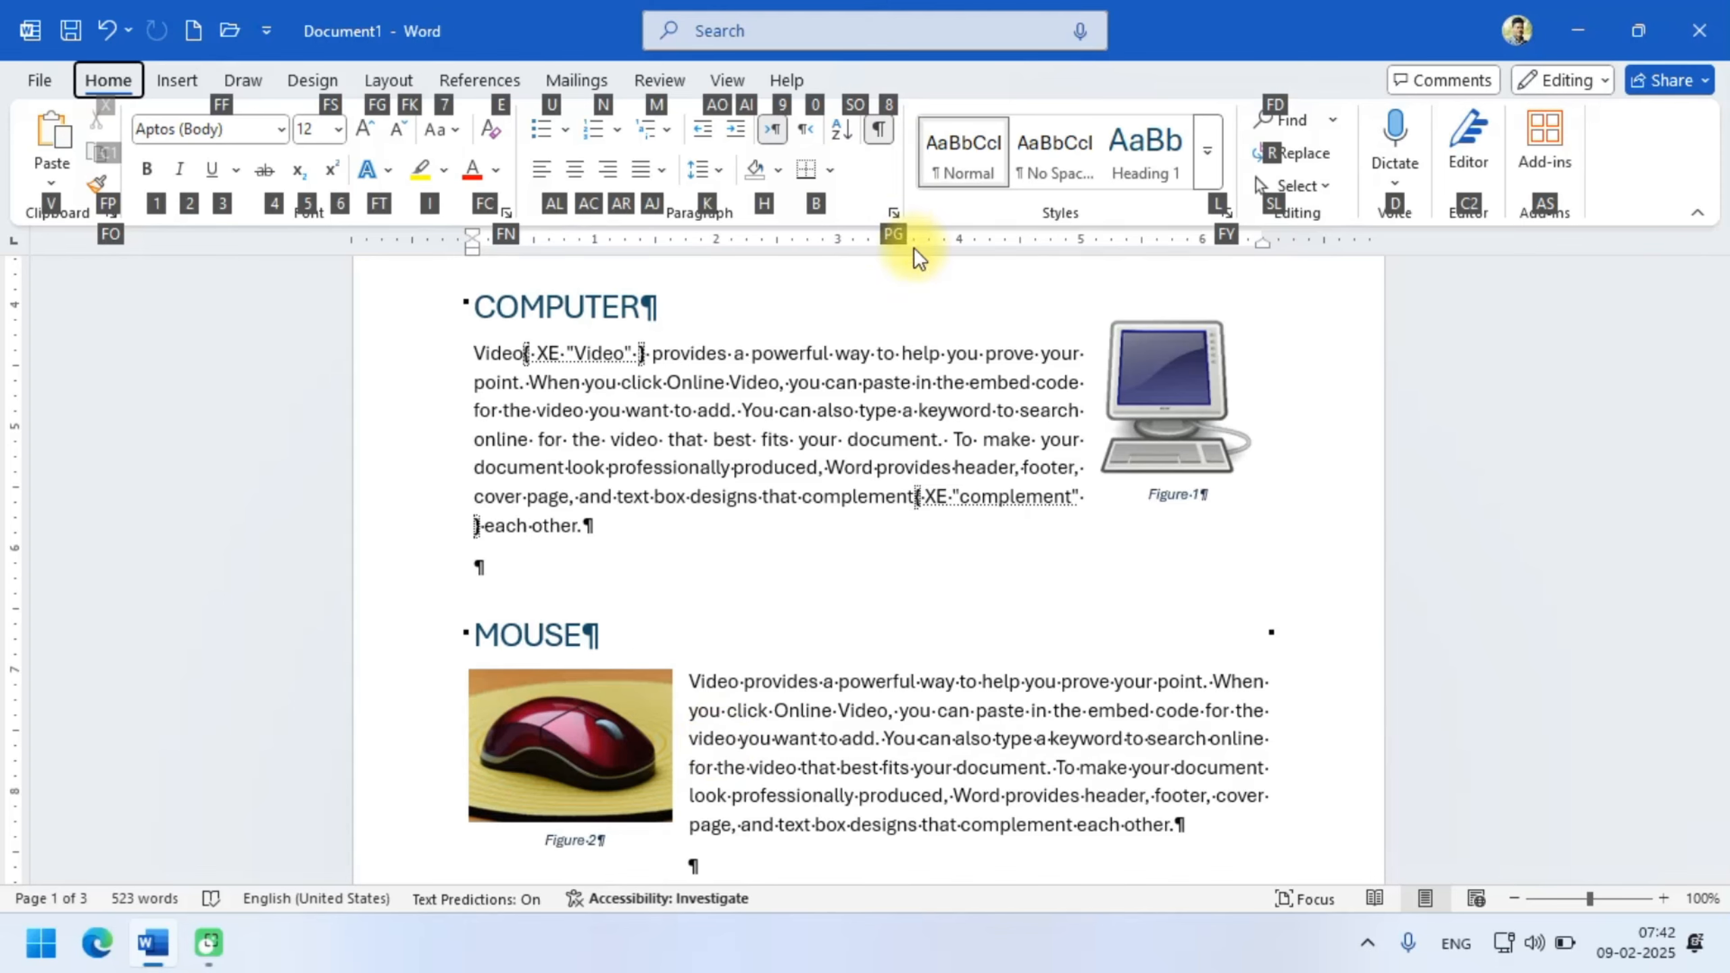
key("8")
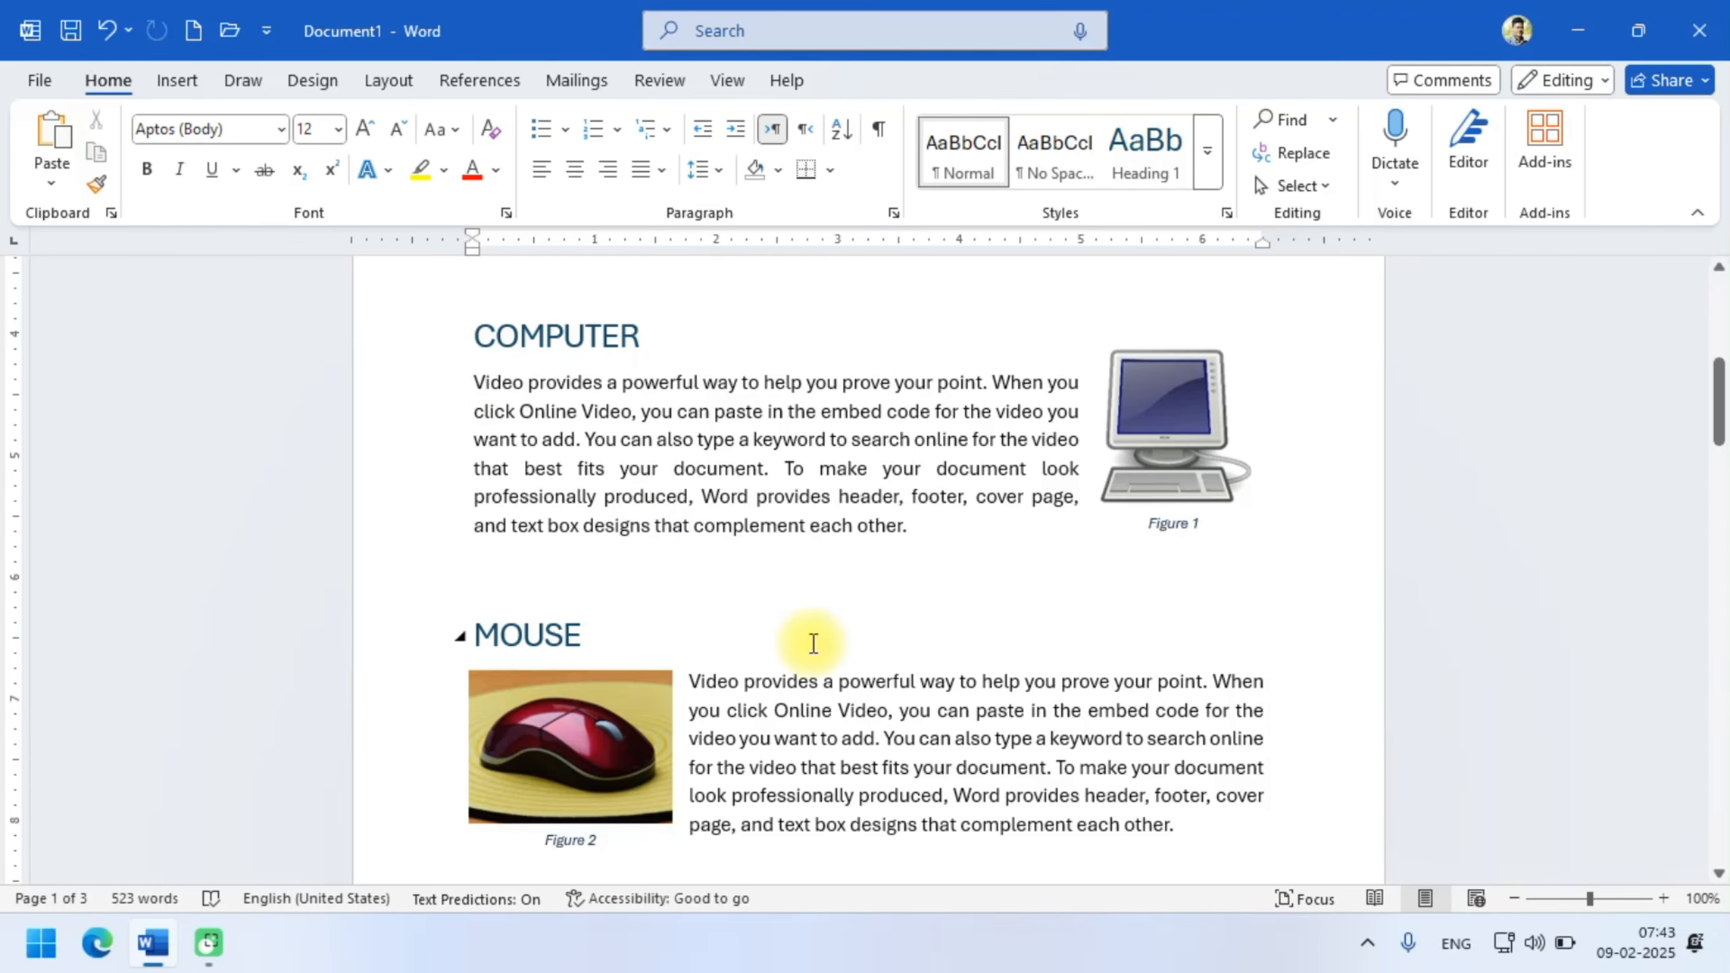
- Mark the word "designs" in the last line of the MOUSE paragraph as an index entry for the current page
scroll(813, 642, "down", 2)
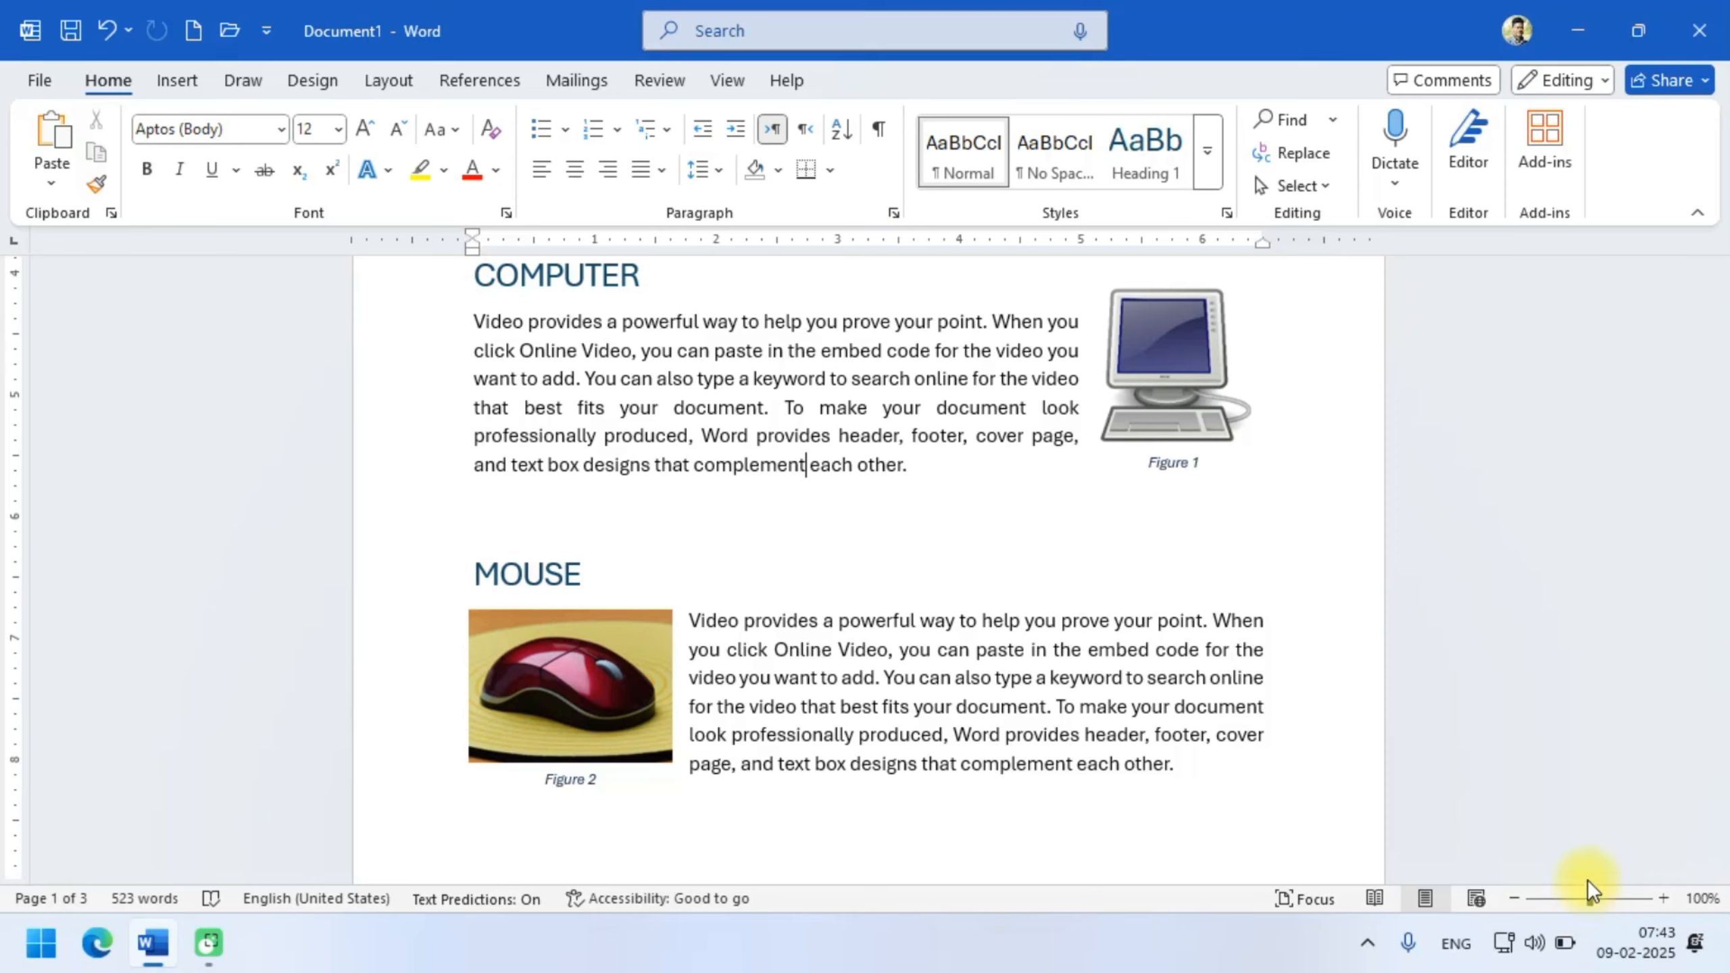
left_click(851, 754)
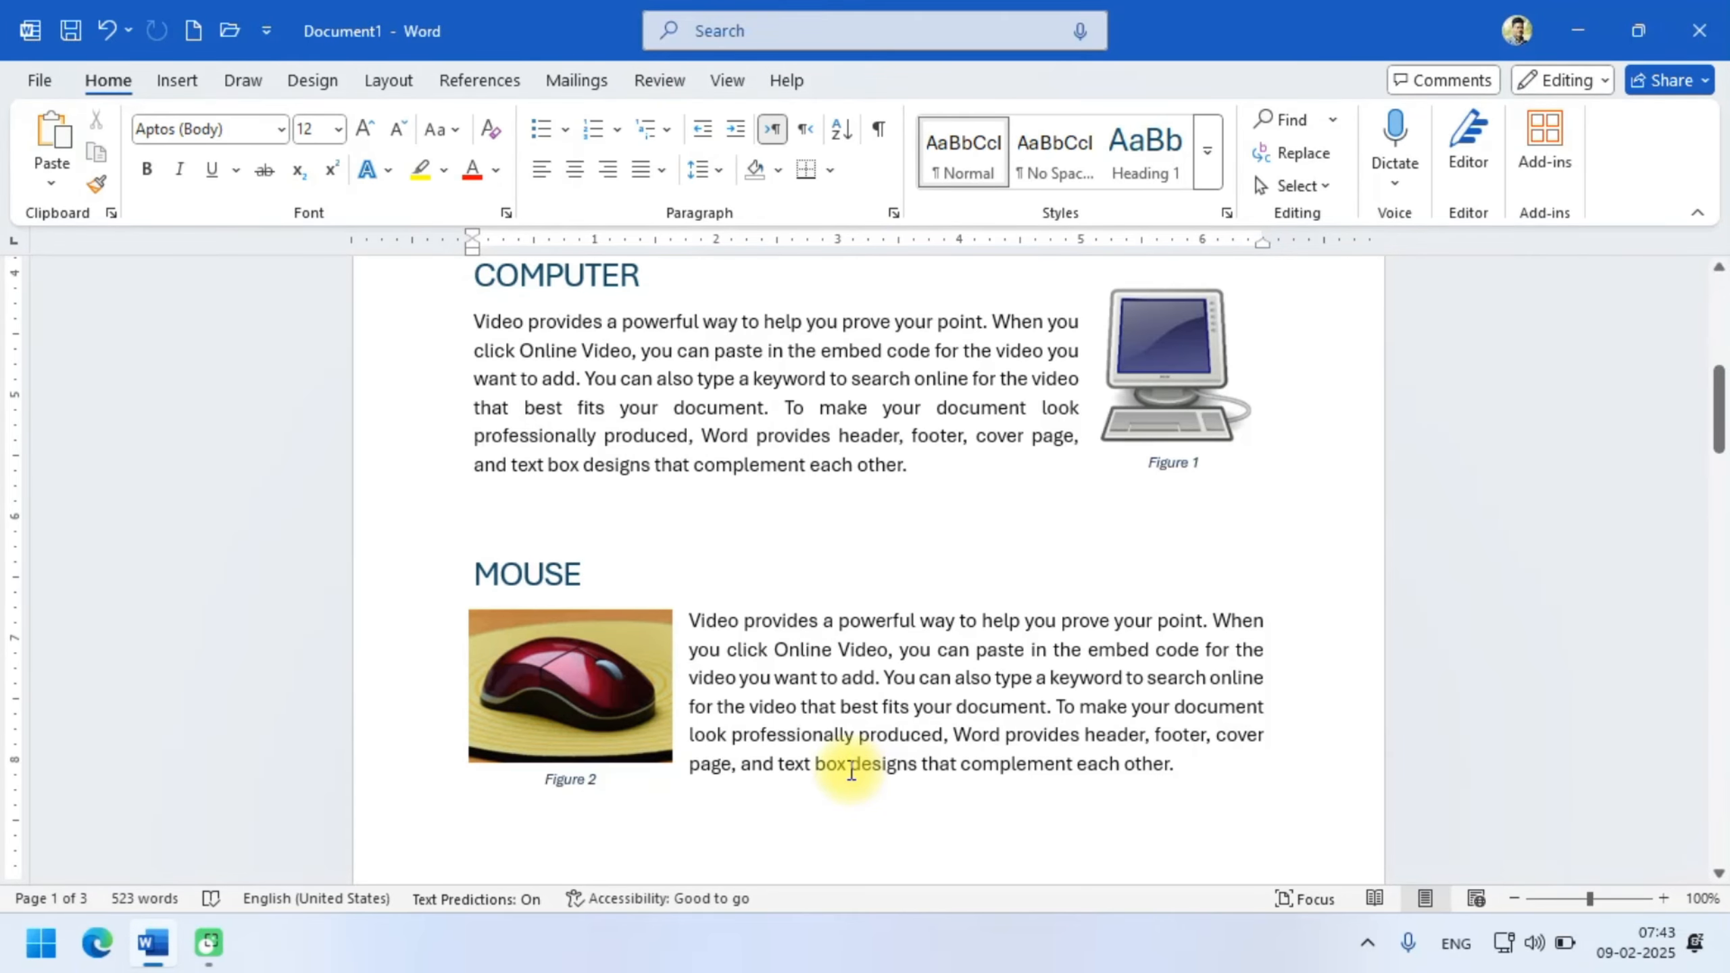
left_click_drag(862, 767, 917, 755)
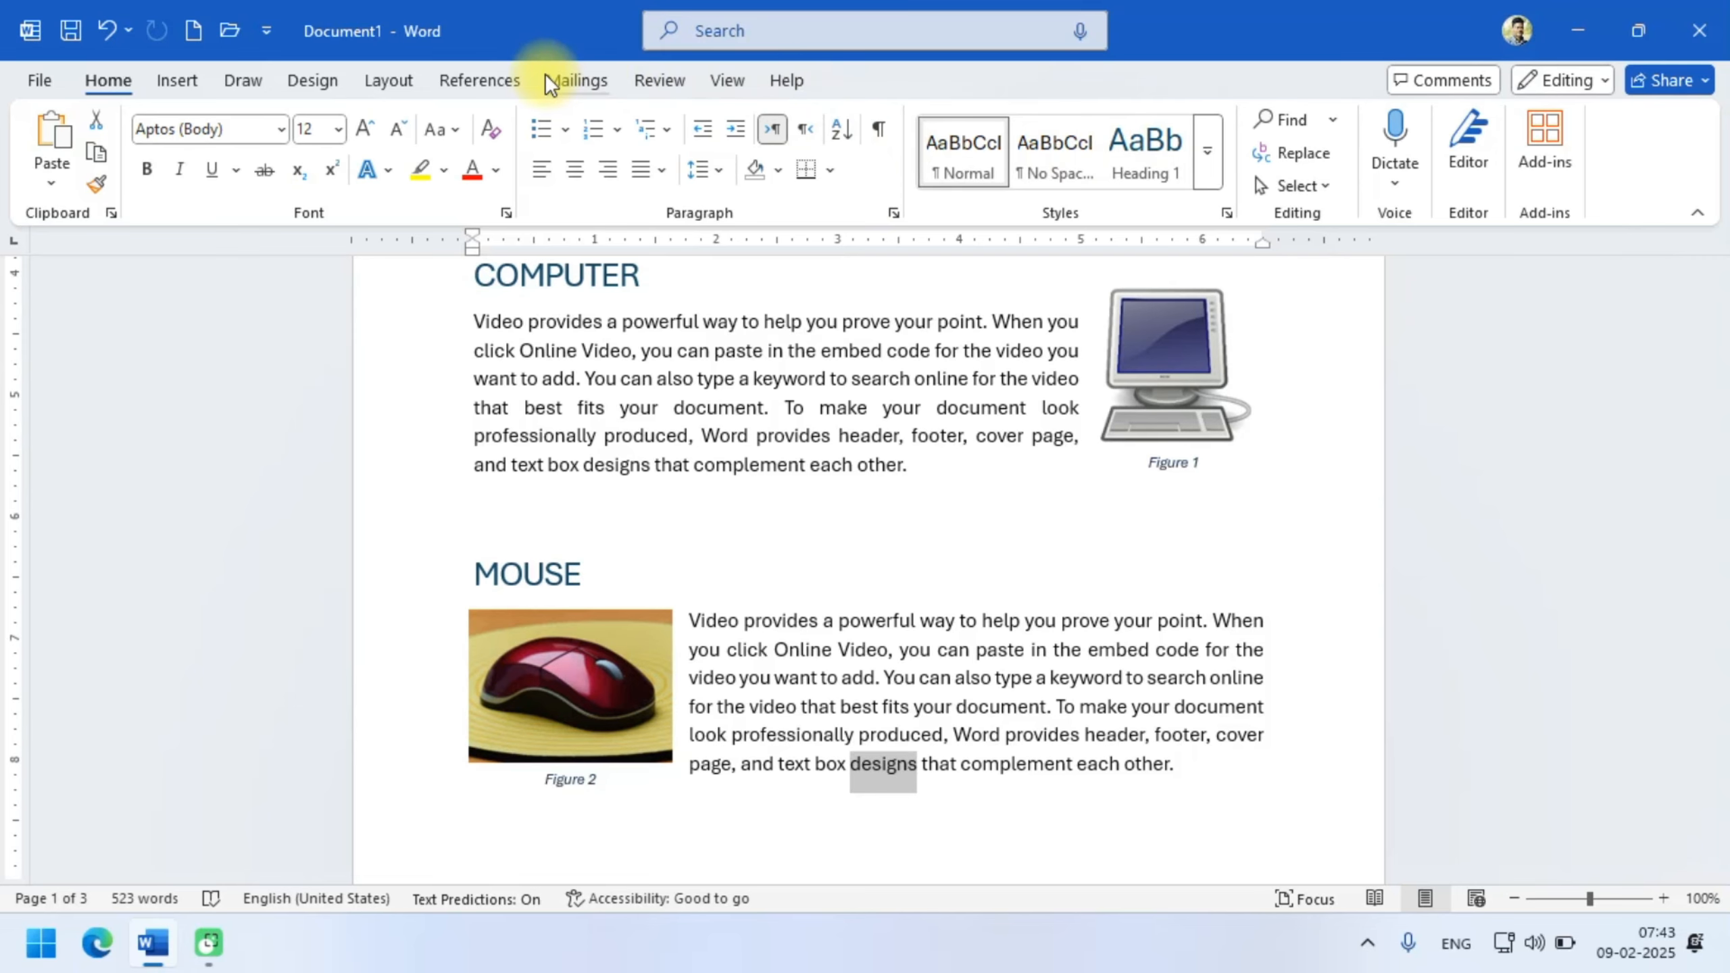
left_click(489, 81)
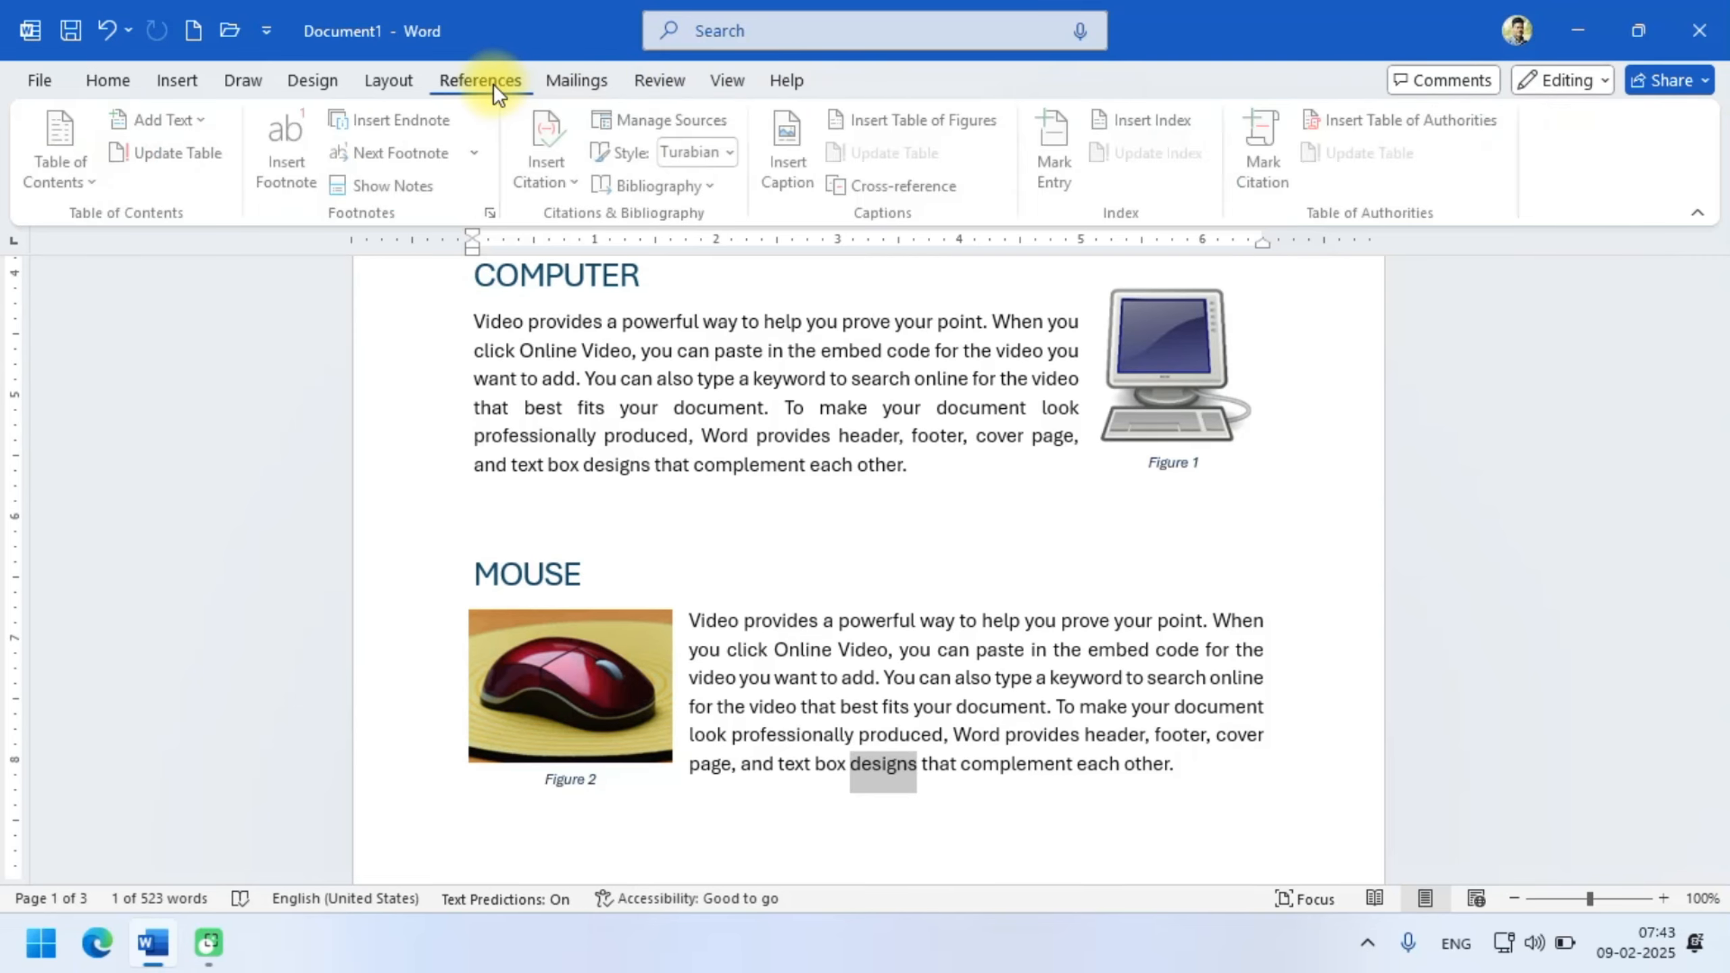
left_click(1049, 131)
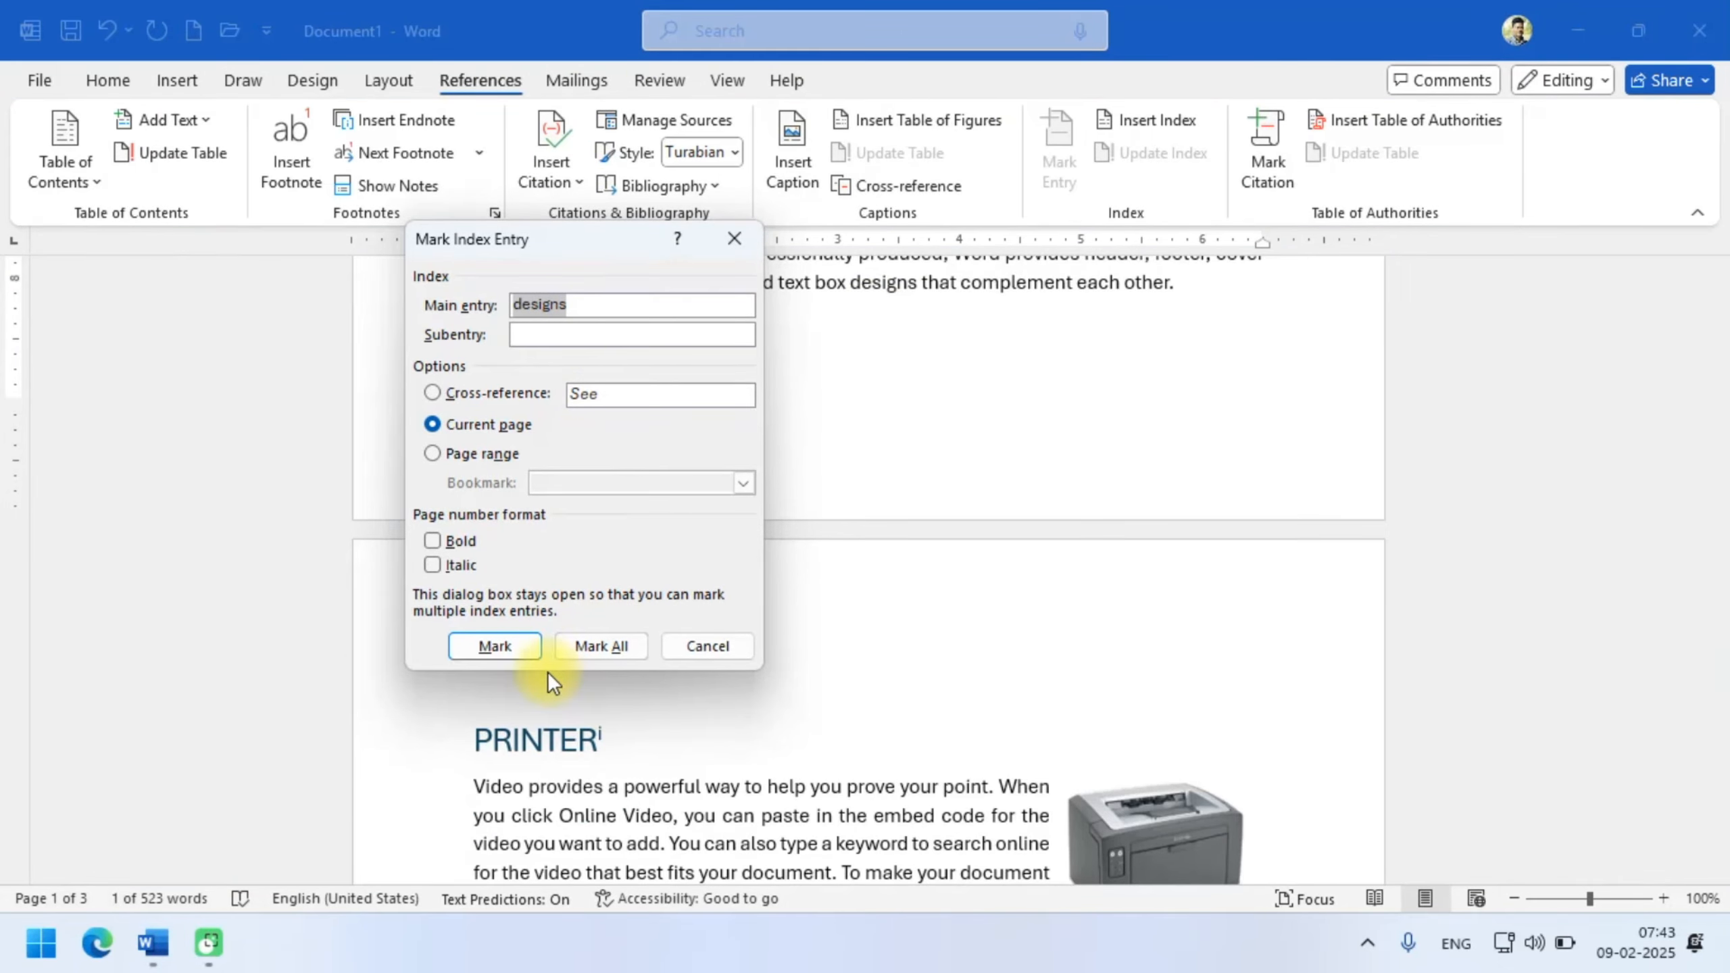
left_click(530, 649)
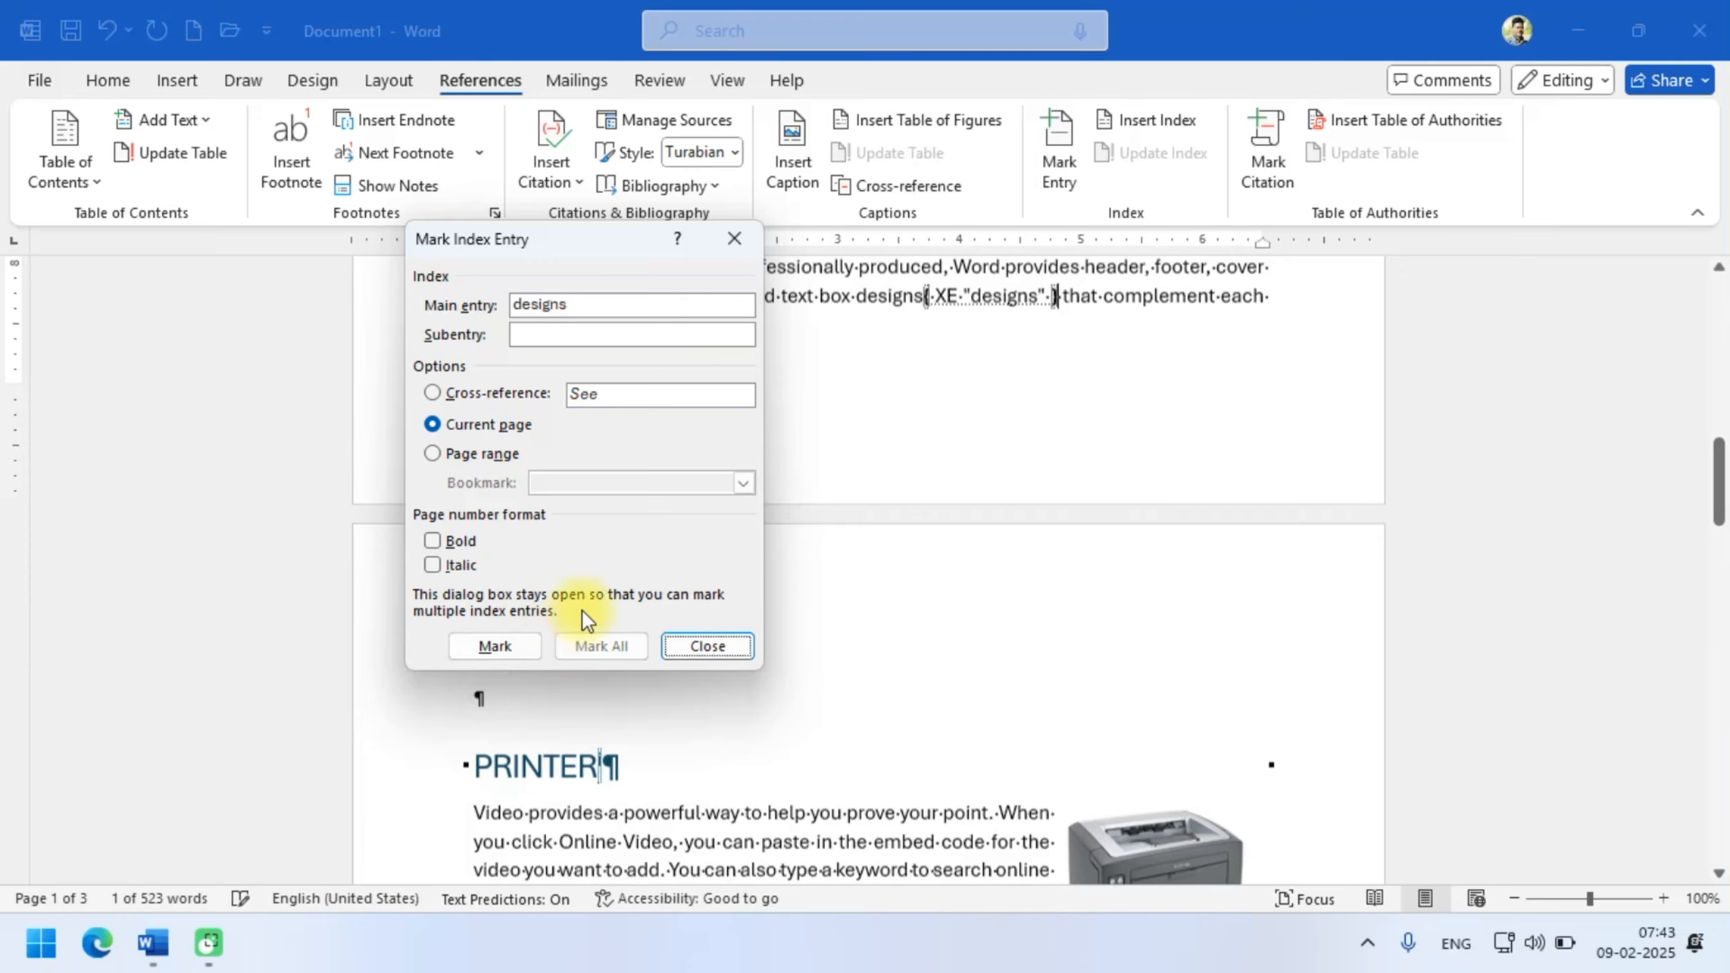
left_click(703, 646)
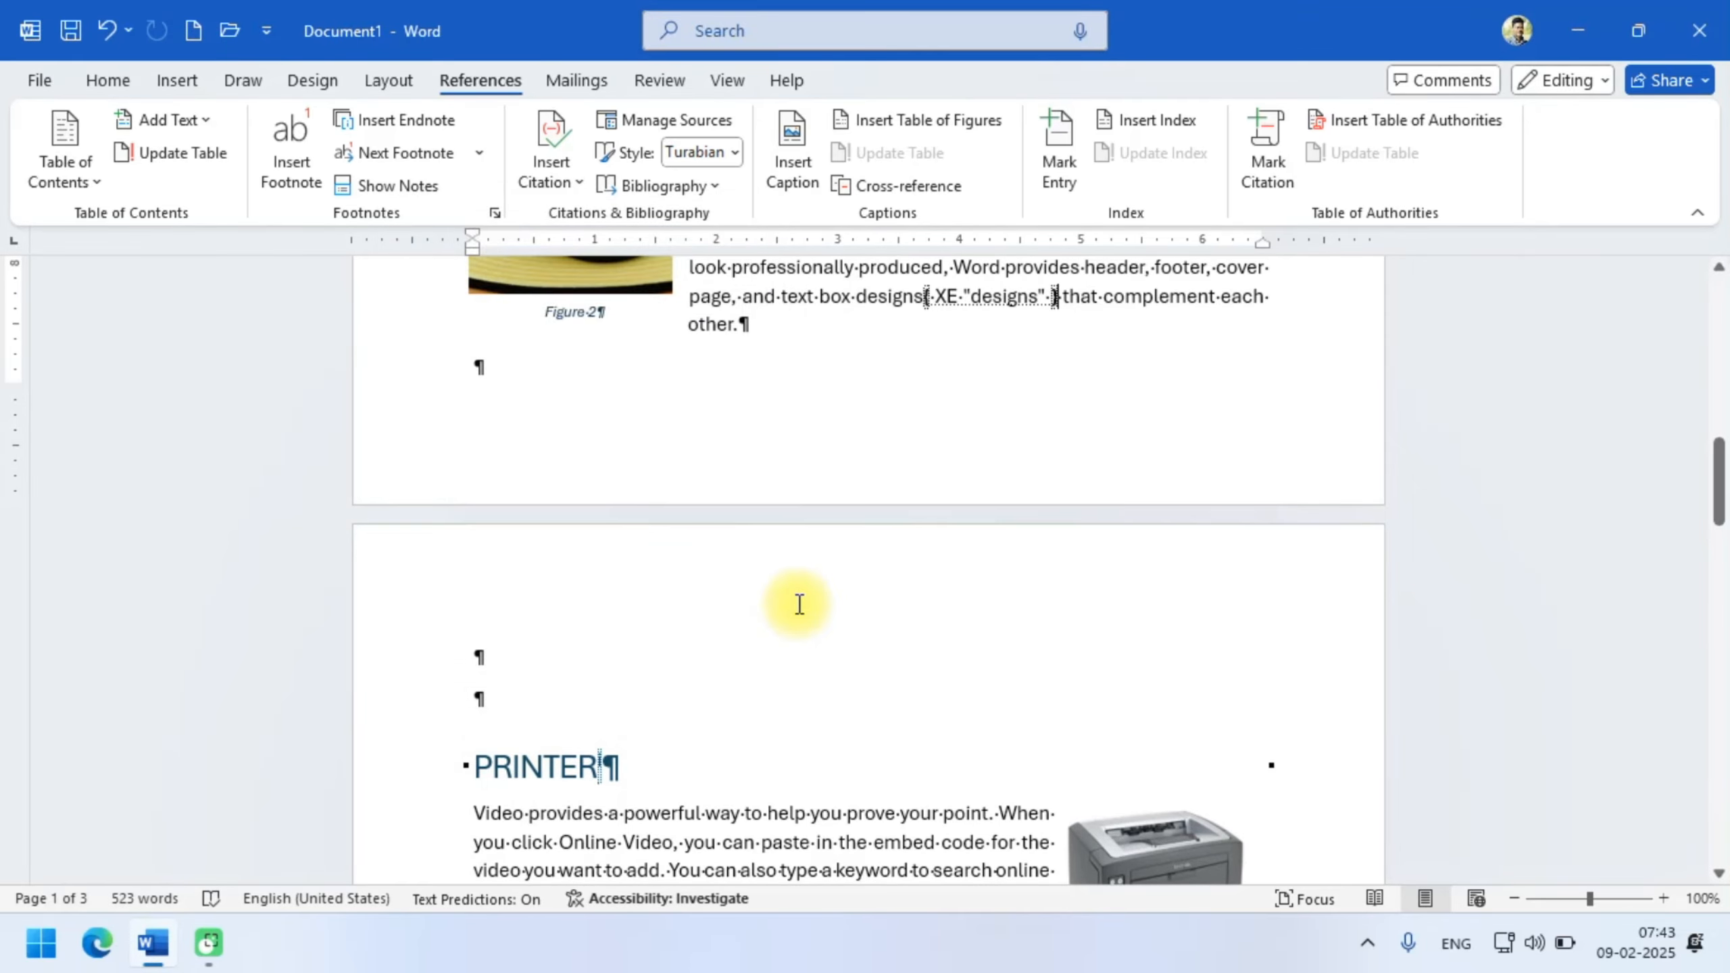
- Hide the formatting marks so the index field codes in the COMPUTER and MOUSE paragraphs are not displayed
scroll(799, 598, "up", 5)
scroll(719, 460, "up", 3)
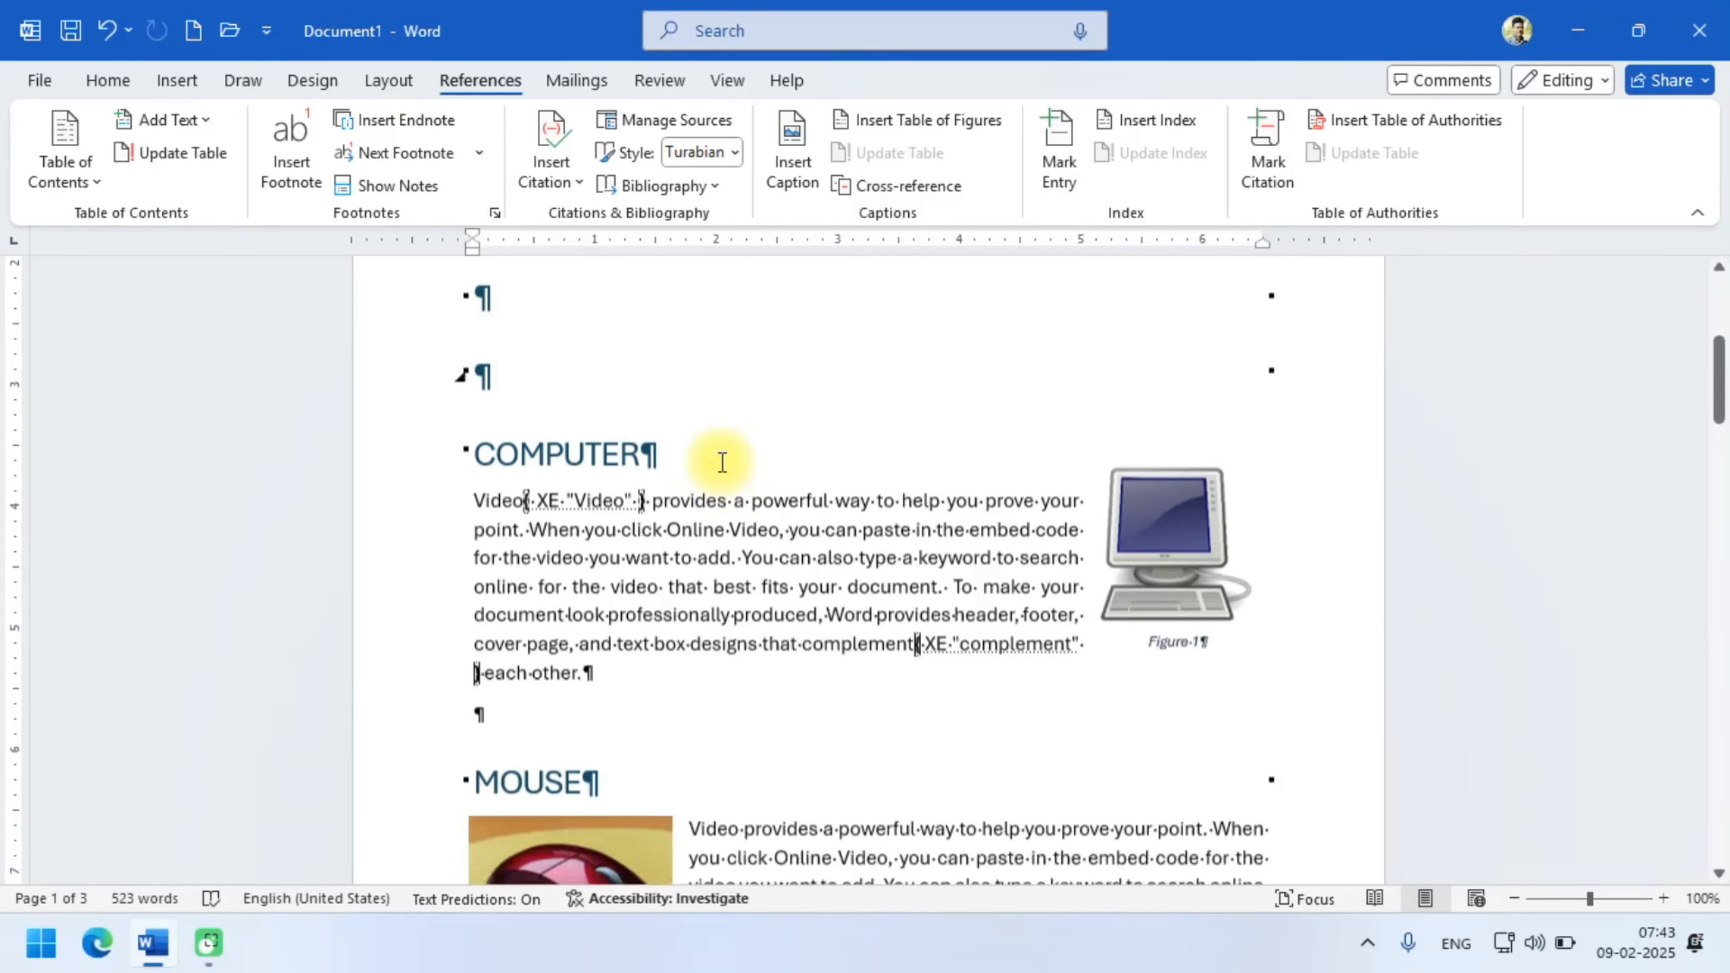
scroll(714, 460, "down", 1)
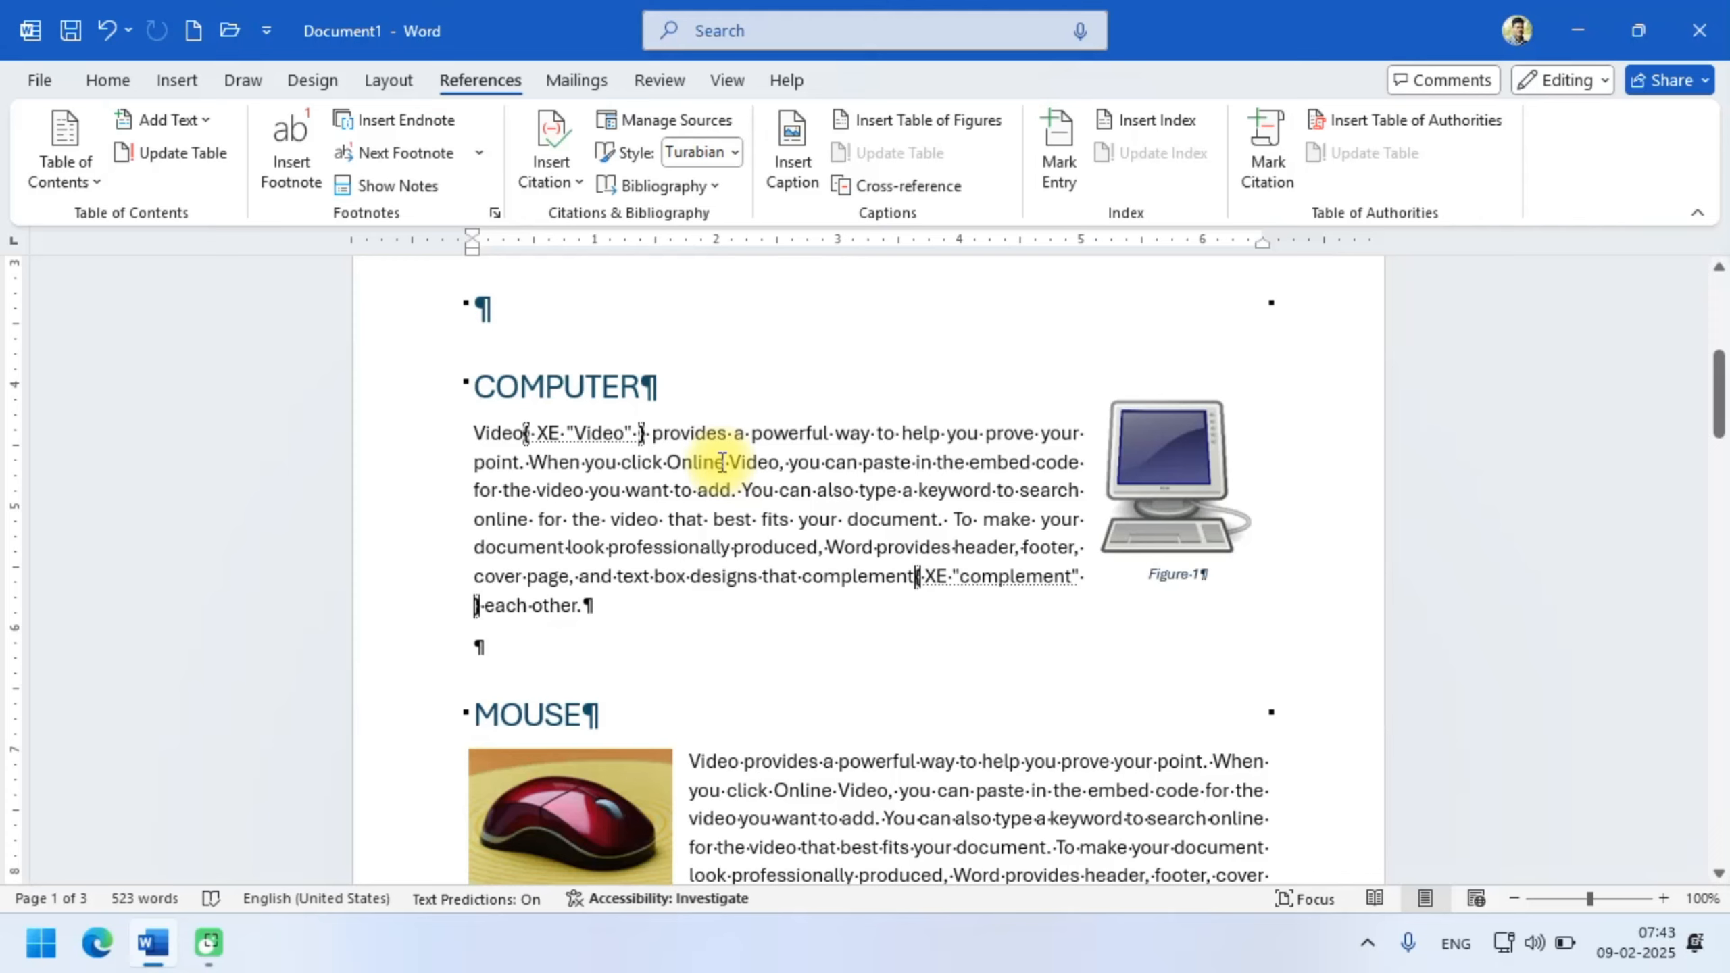
key("alt+h")
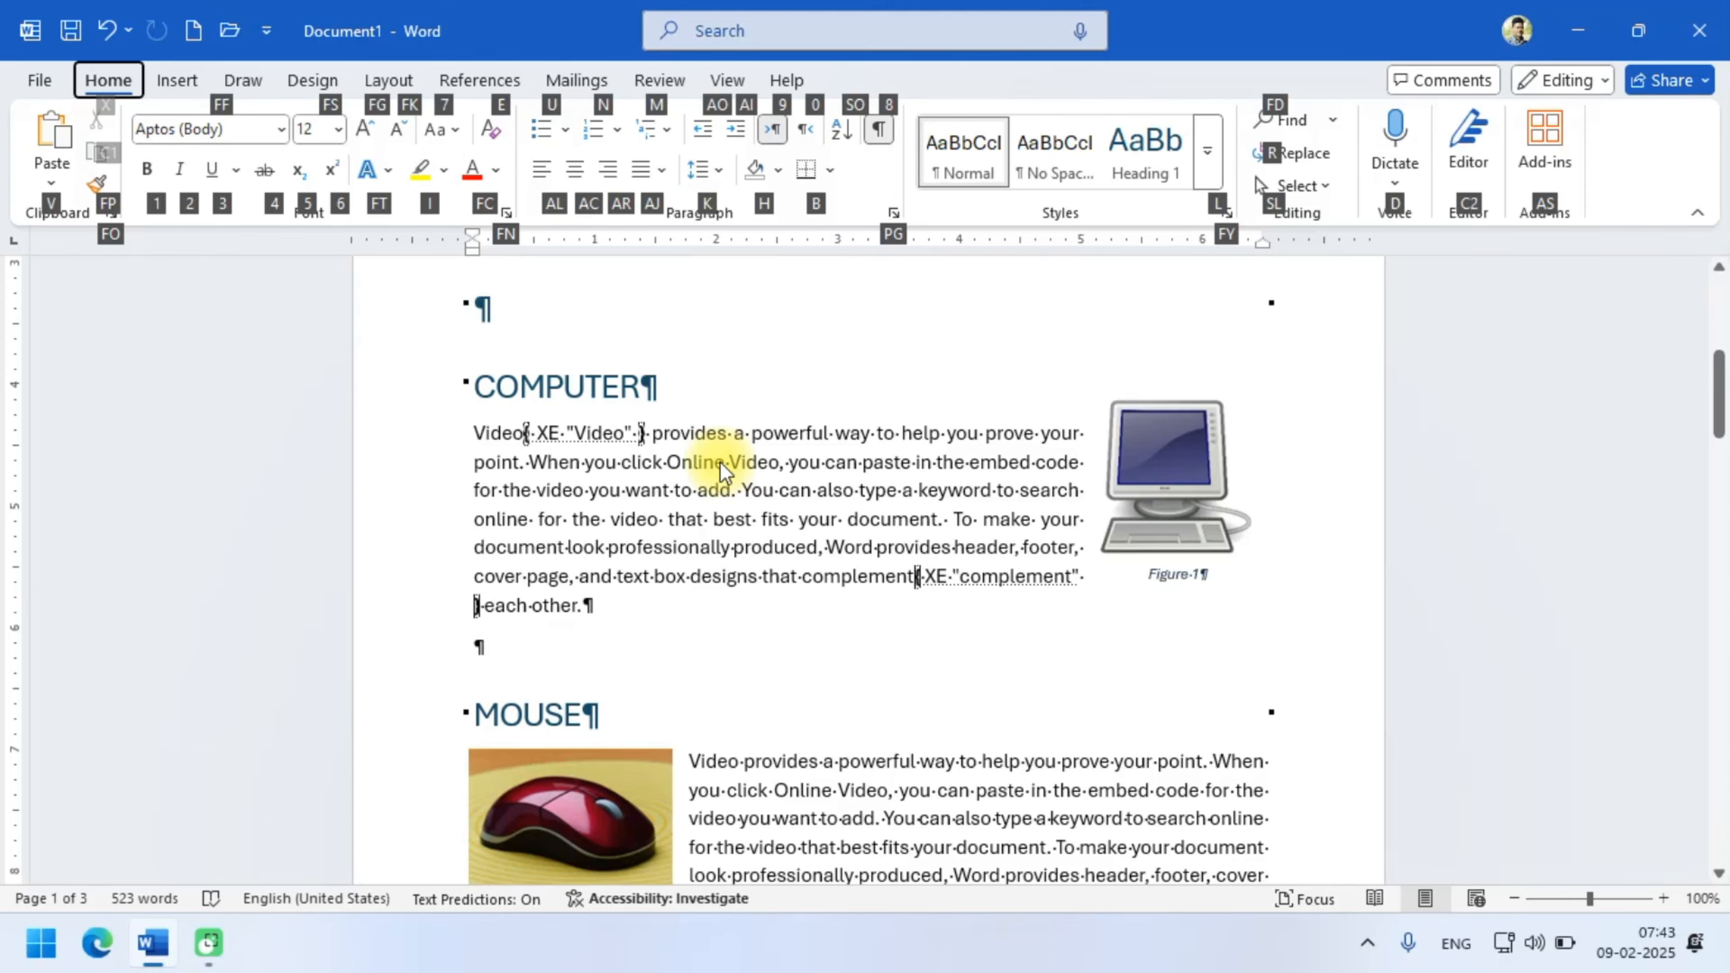
key("8")
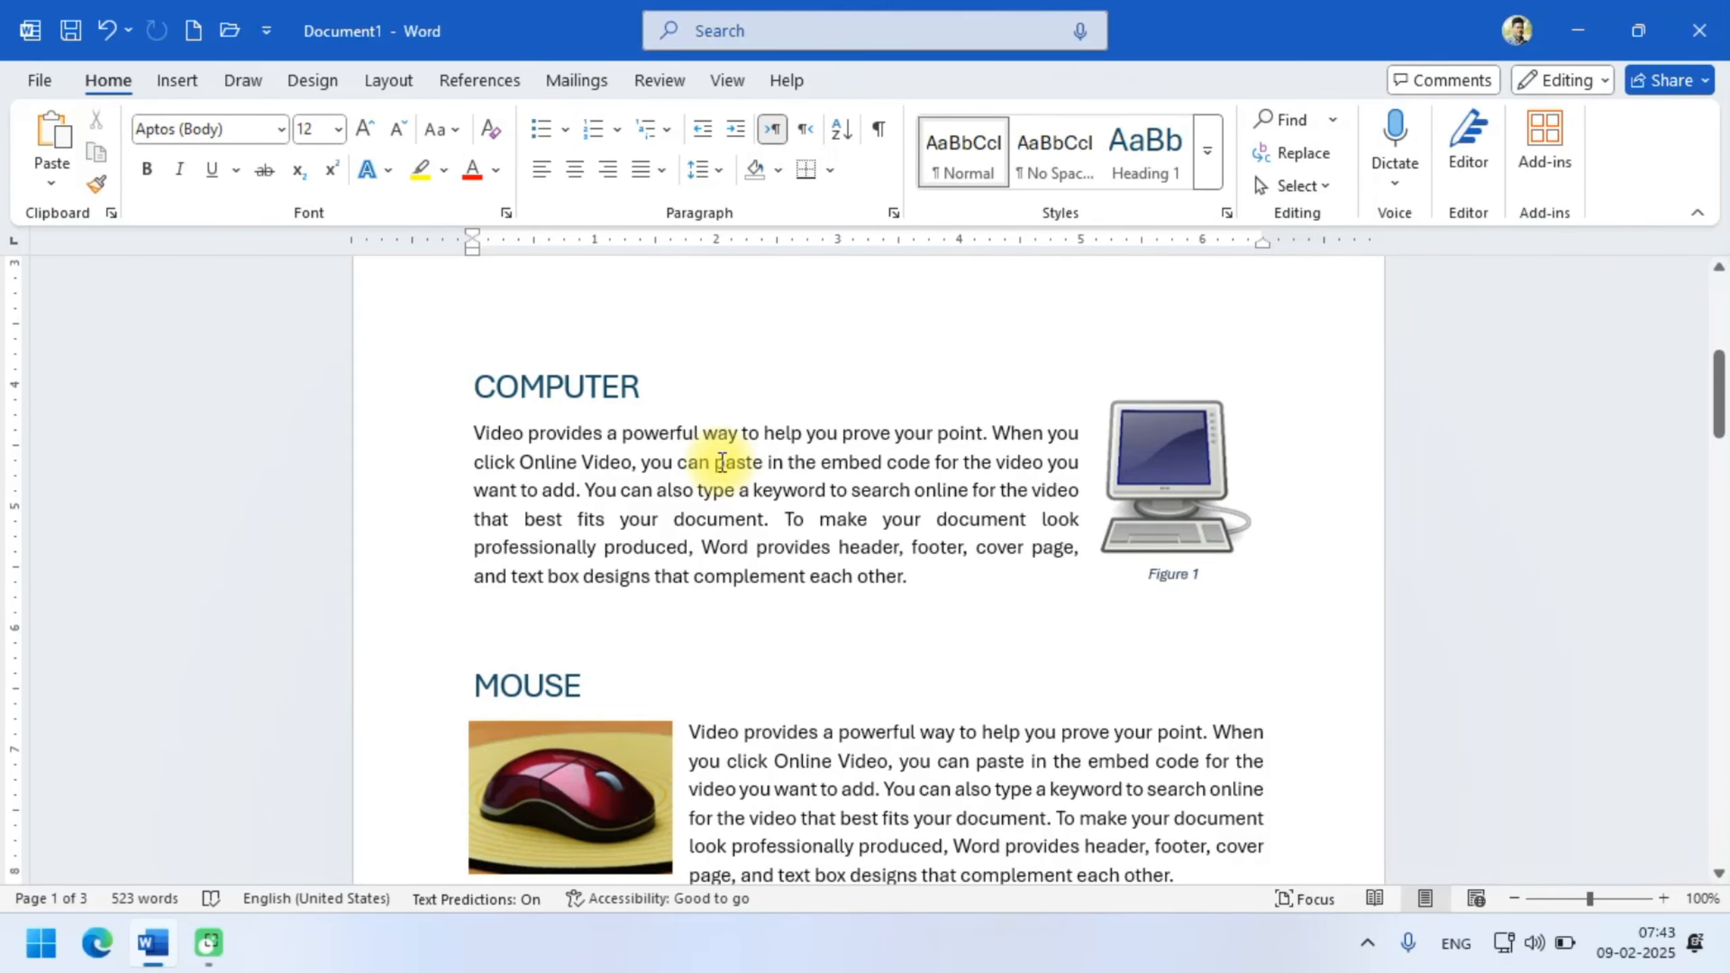
- Insert an indented two-column index in English (United States) with the From template format above the PRINTER heading
left_click(483, 80)
scroll(965, 579, "down", 5)
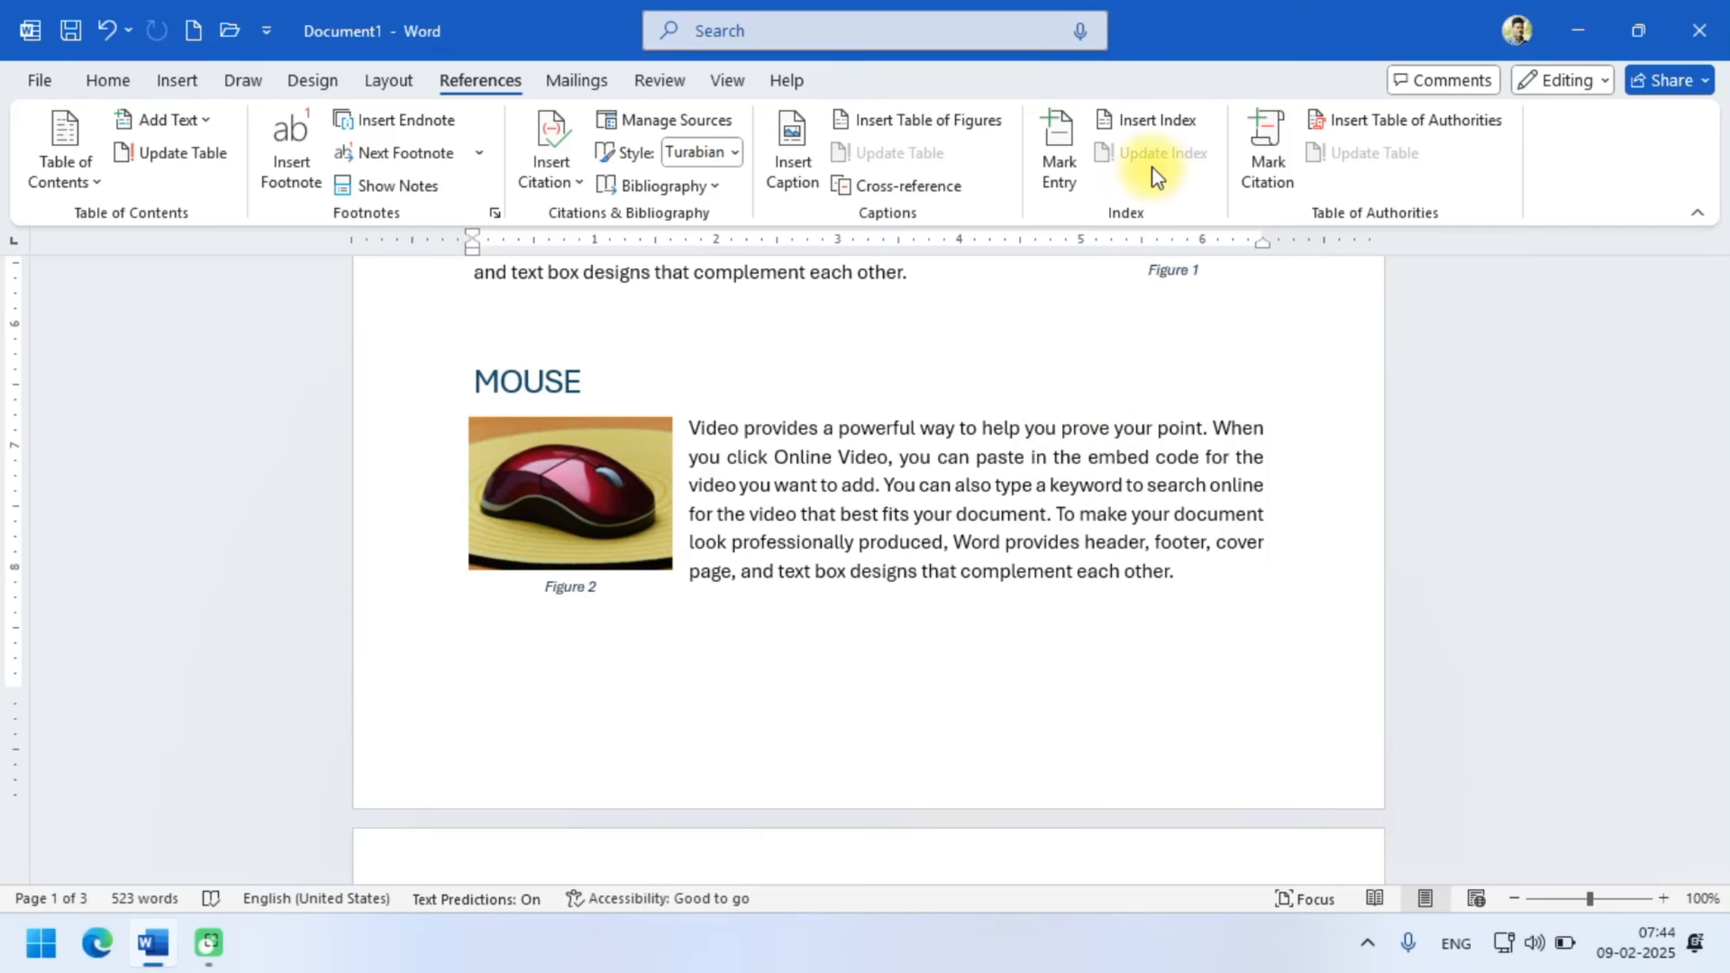
left_click(1143, 119)
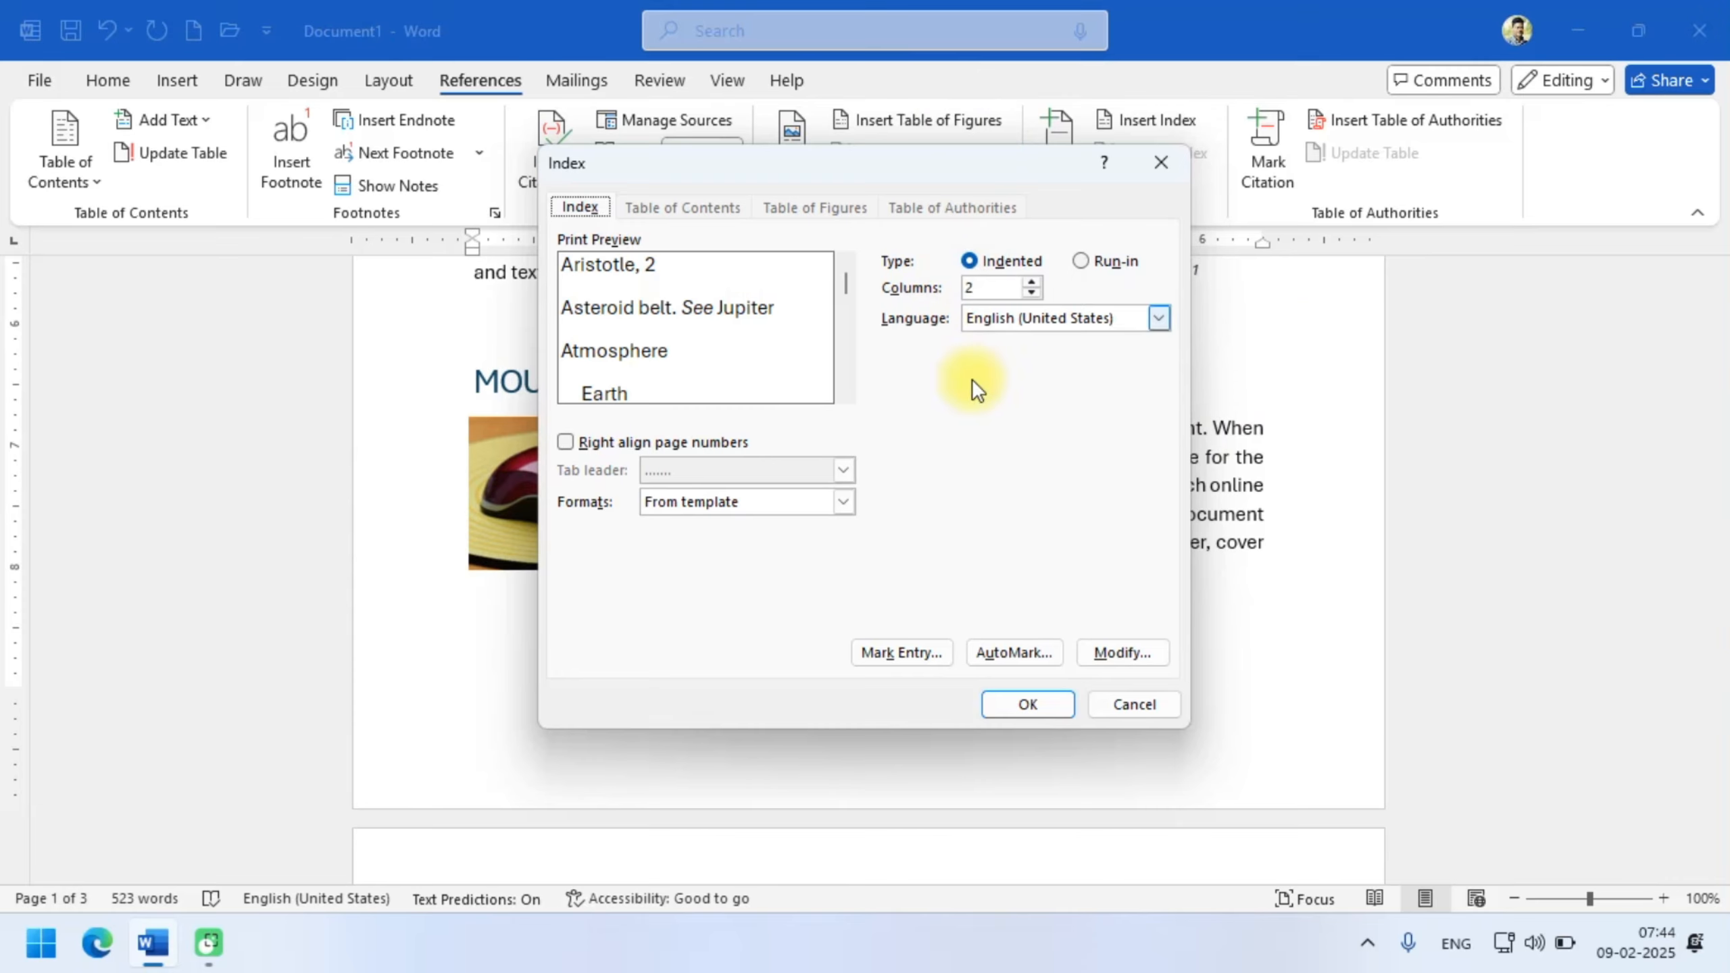
left_click(1025, 704)
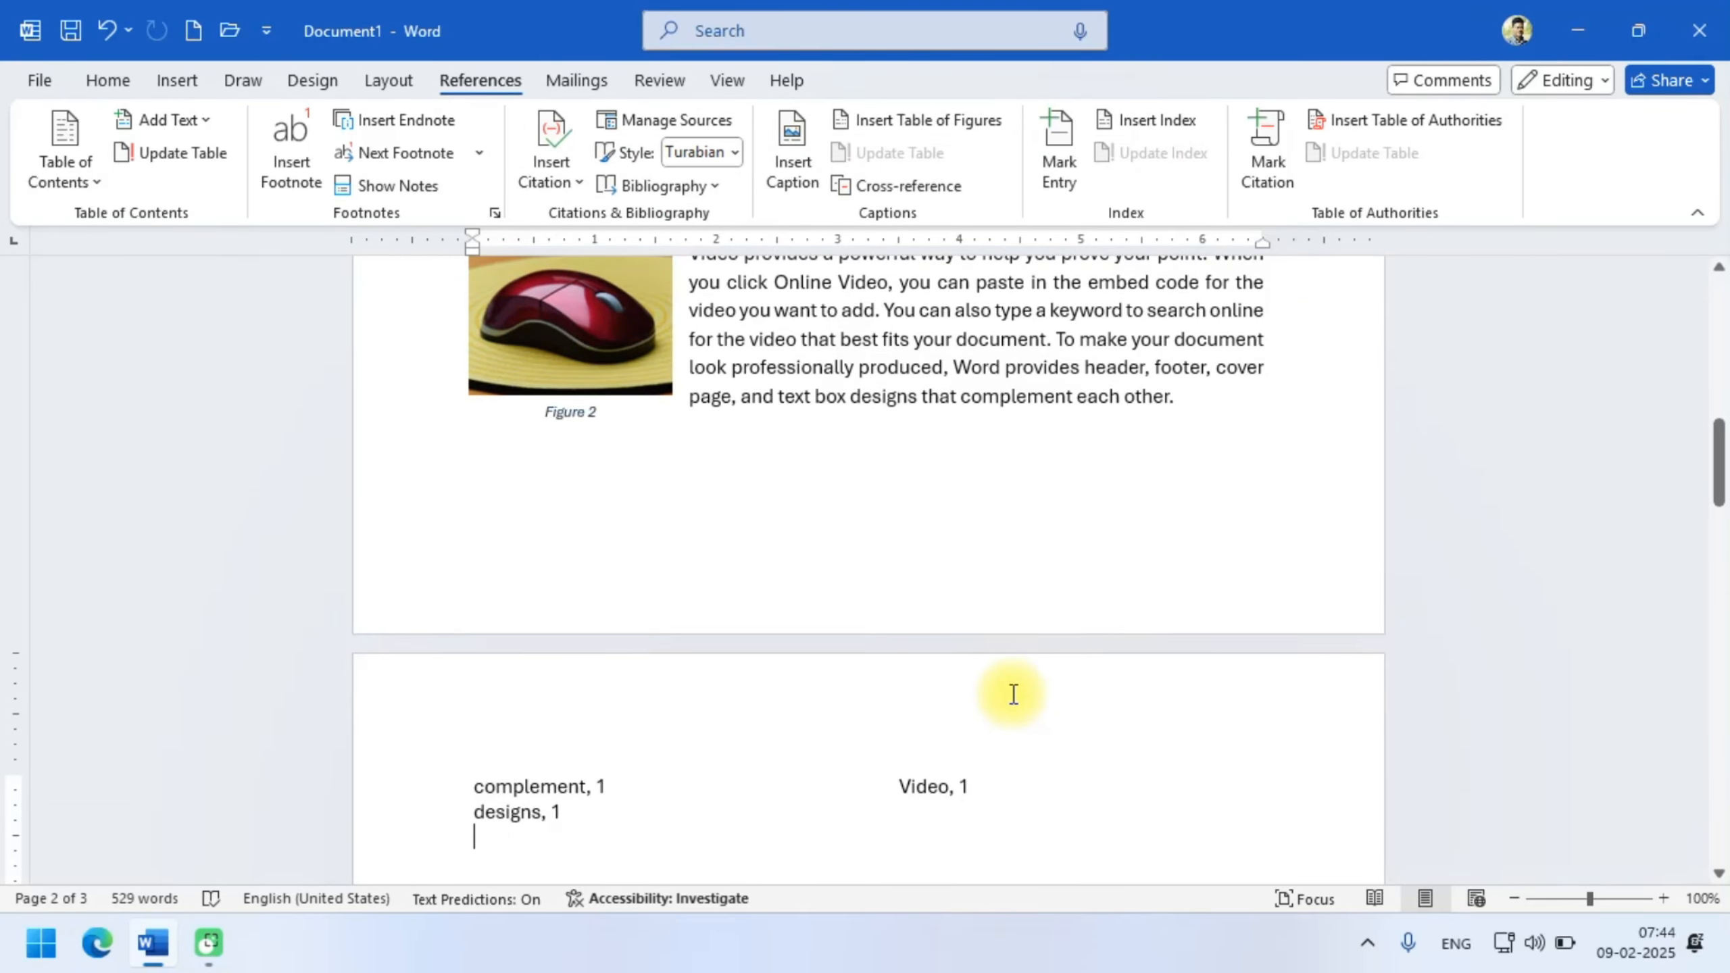
- Examine the inserted index and compare its entries and page numbers with the marked words in the COMPUTER and MOUSE paragraphs
scroll(1014, 694, "down", 2)
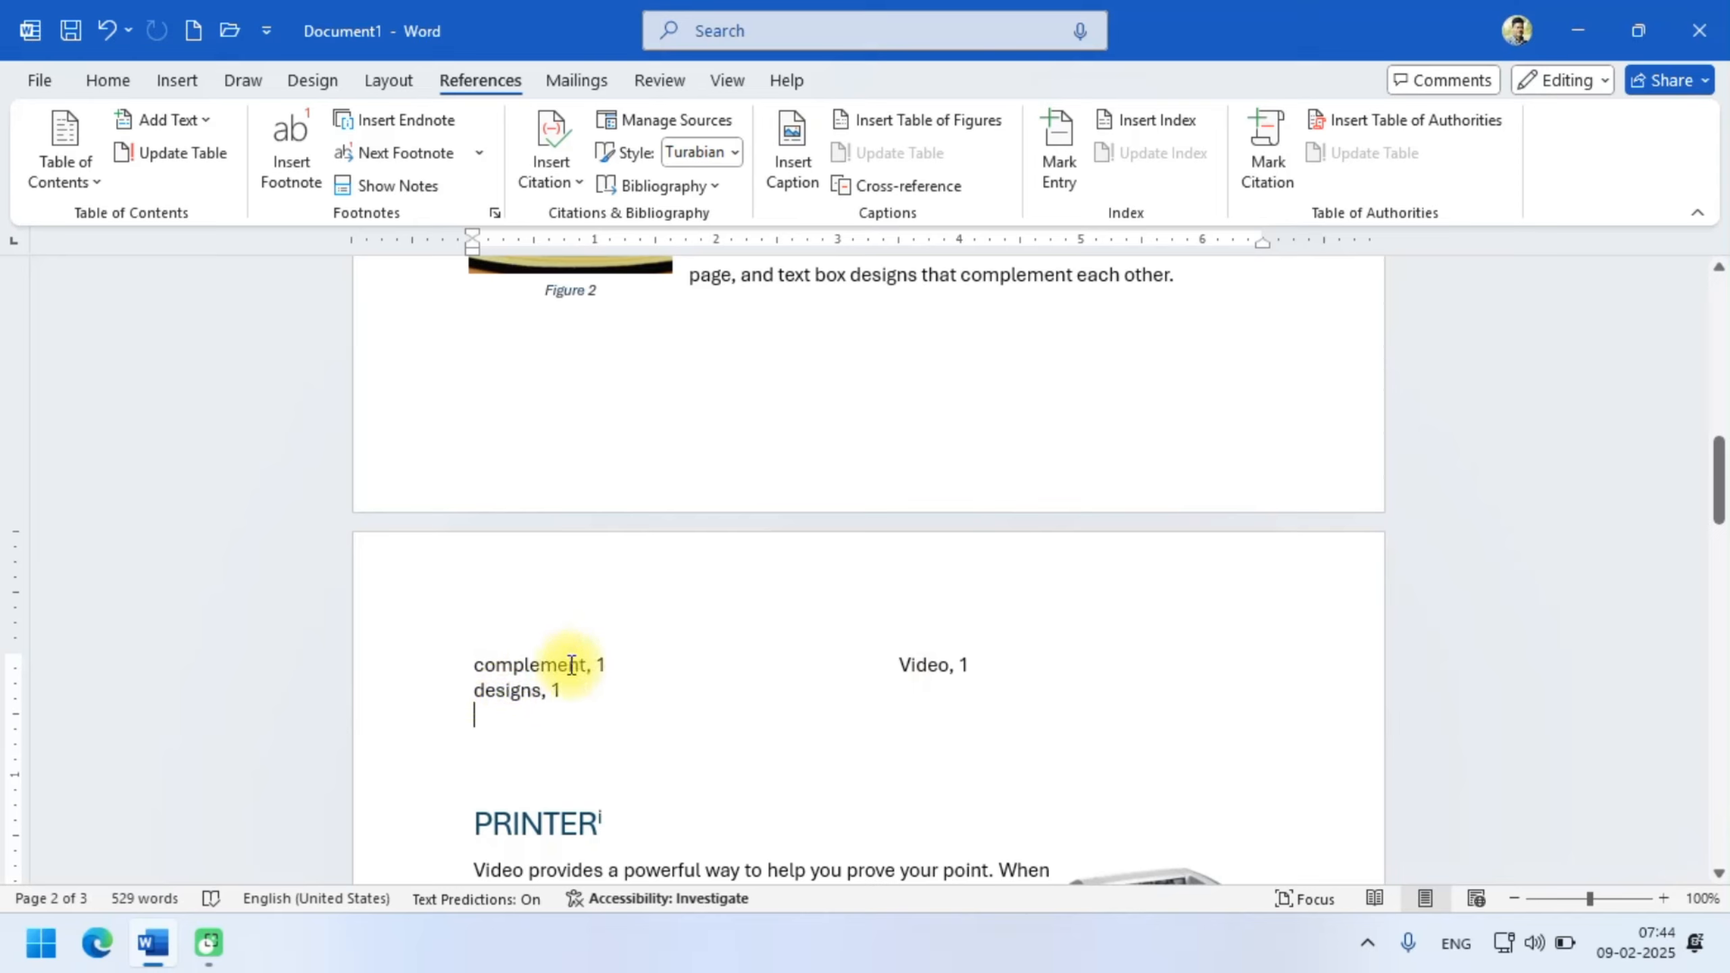
left_click(537, 663)
scroll(703, 656, "up", 5)
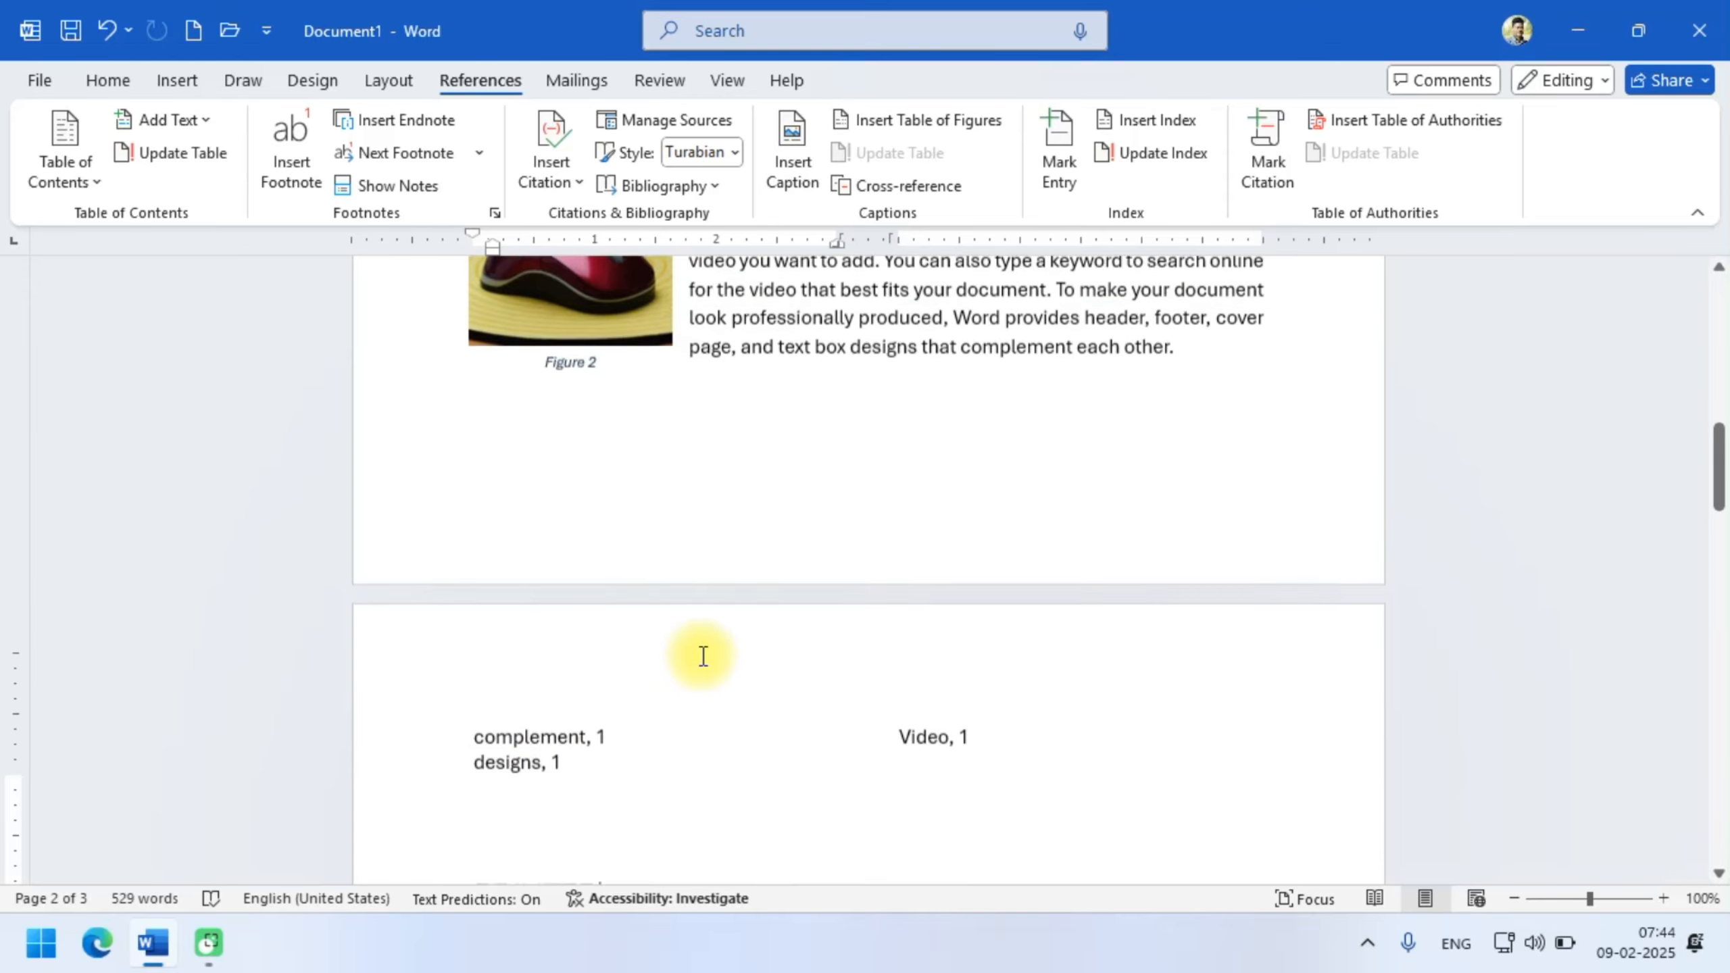
scroll(703, 656, "up", 3)
scroll(702, 656, "down", 9)
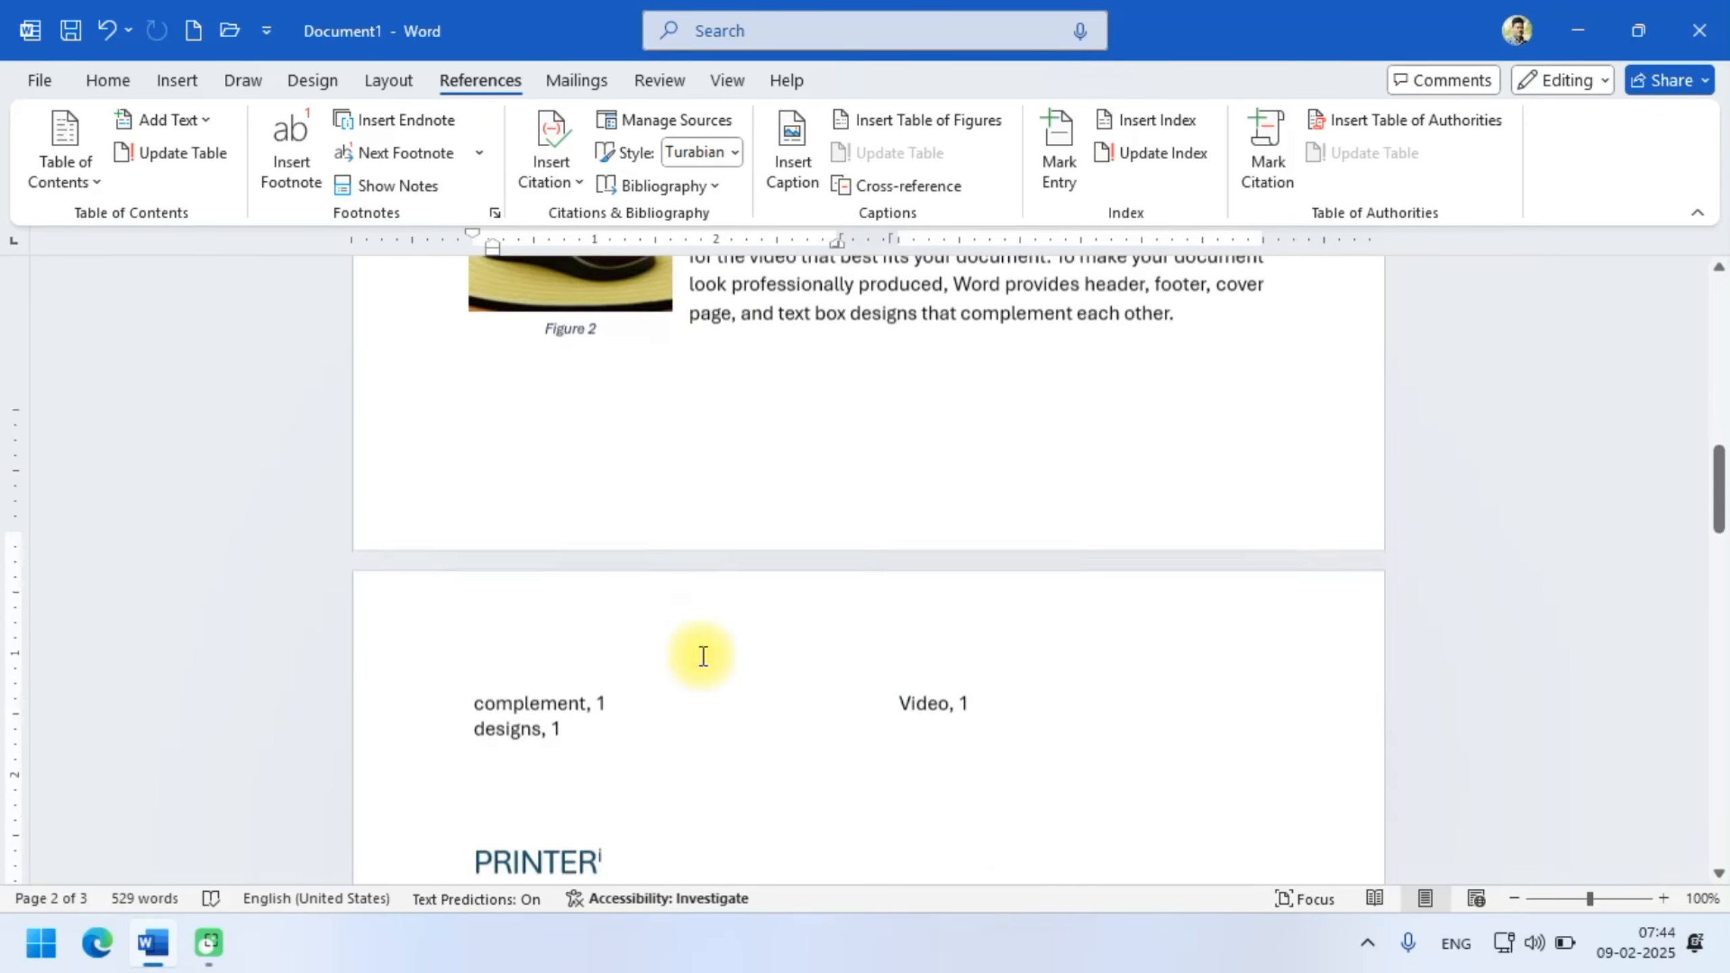
left_click(511, 508)
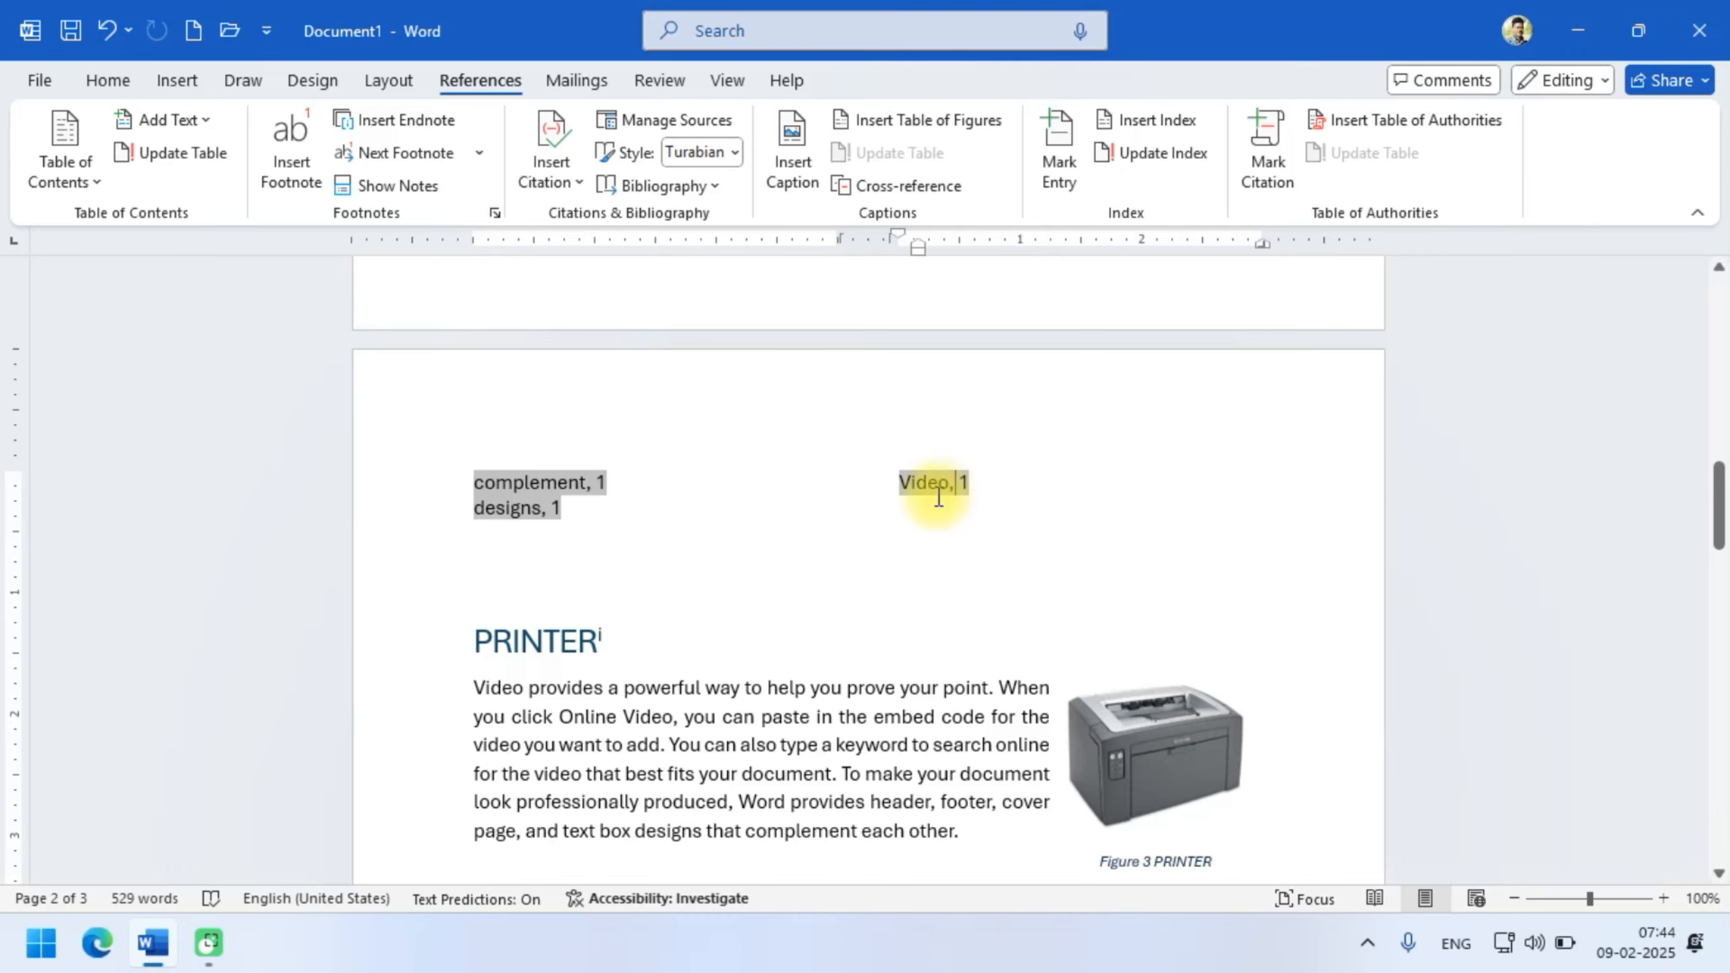
scroll(931, 485, "up", 3)
scroll(927, 504, "up", 5)
scroll(664, 442, "down", 4)
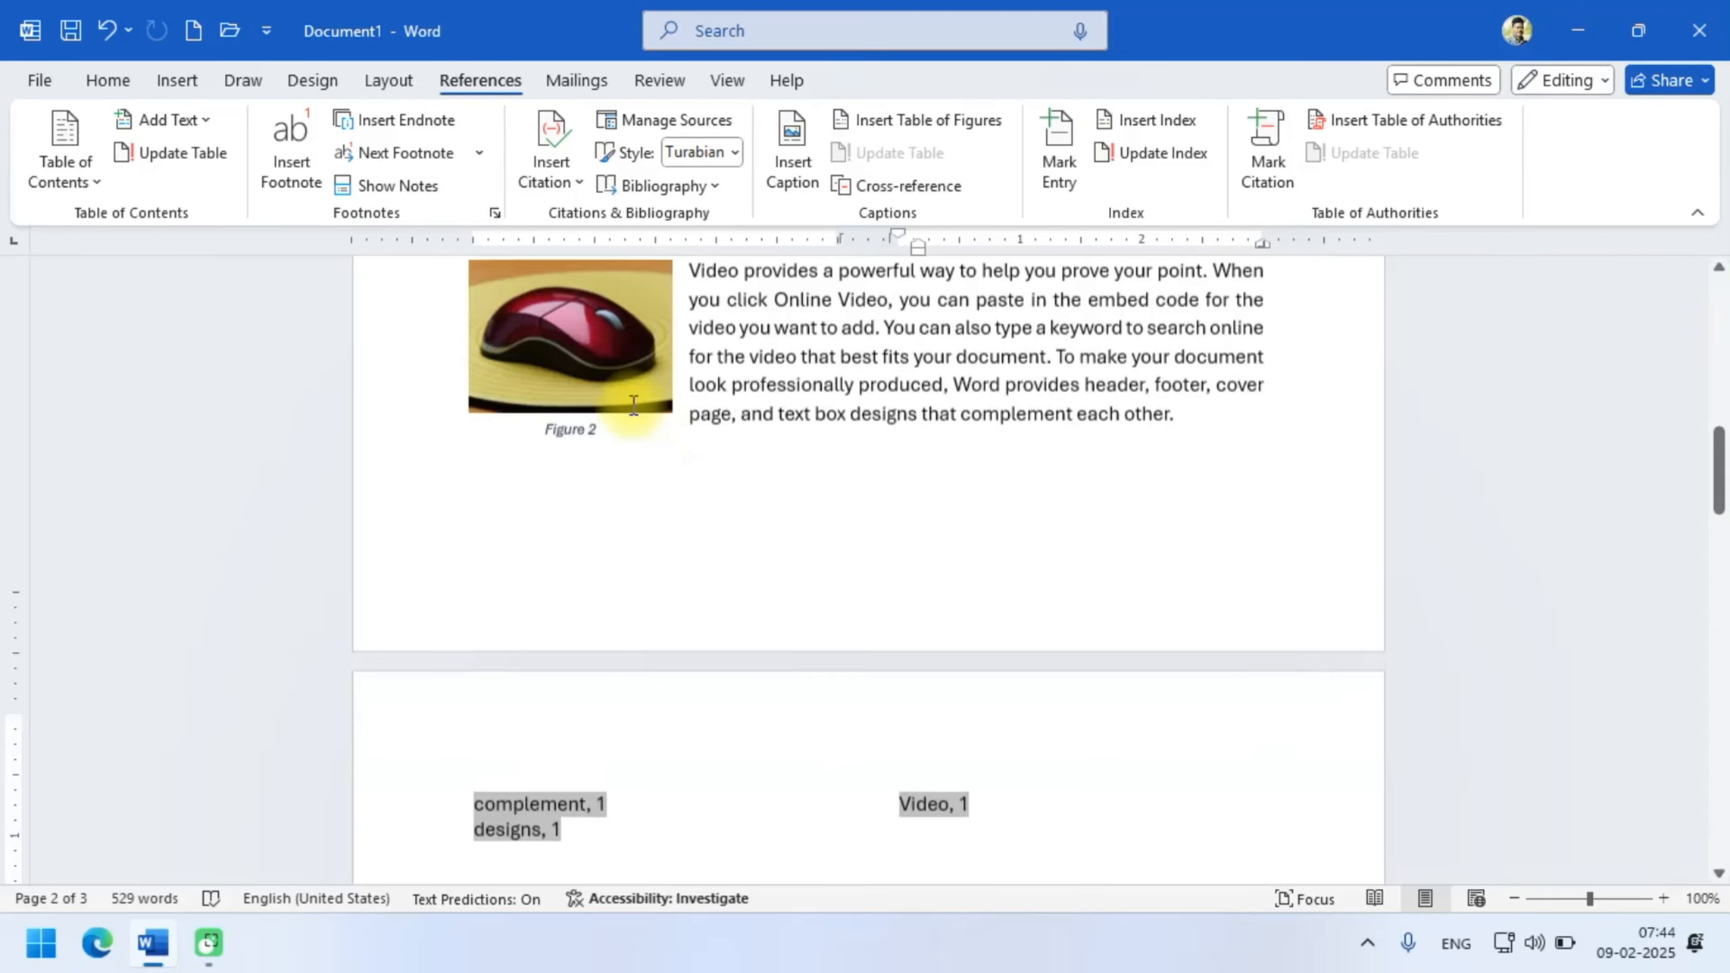
scroll(682, 477, "up", 3)
scroll(752, 379, "down", 5)
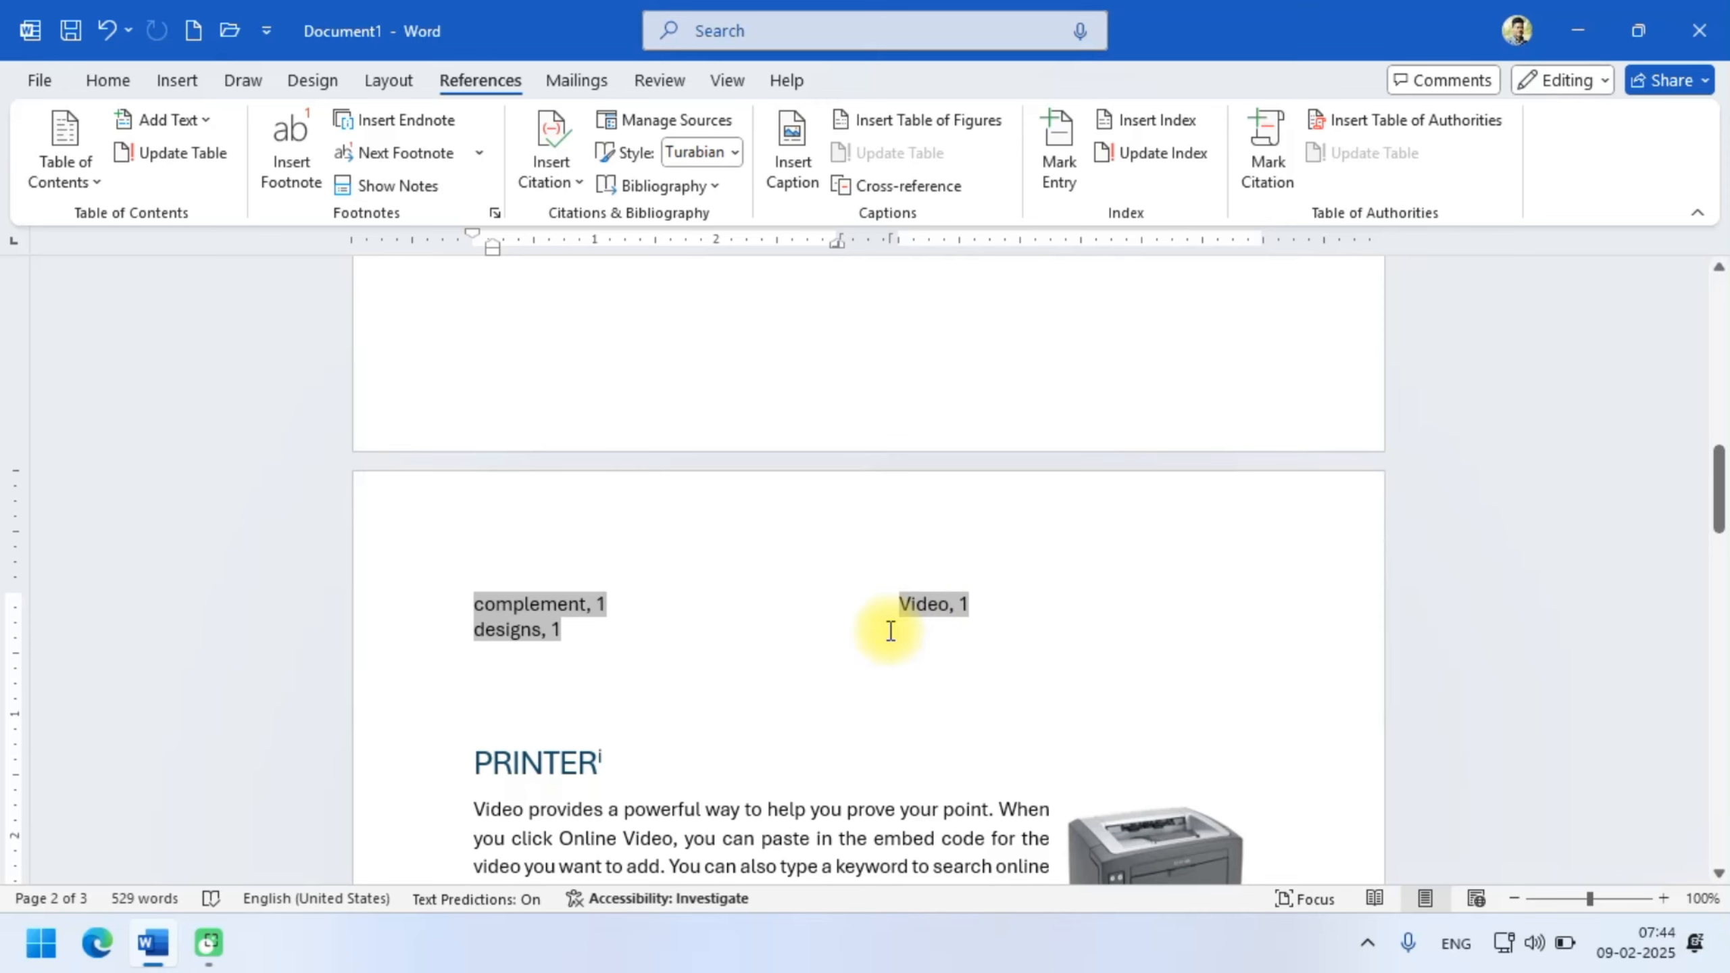
- Mark the word "professionally" in the MOUSE paragraph as an index entry for the current page
scroll(890, 631, "up", 4)
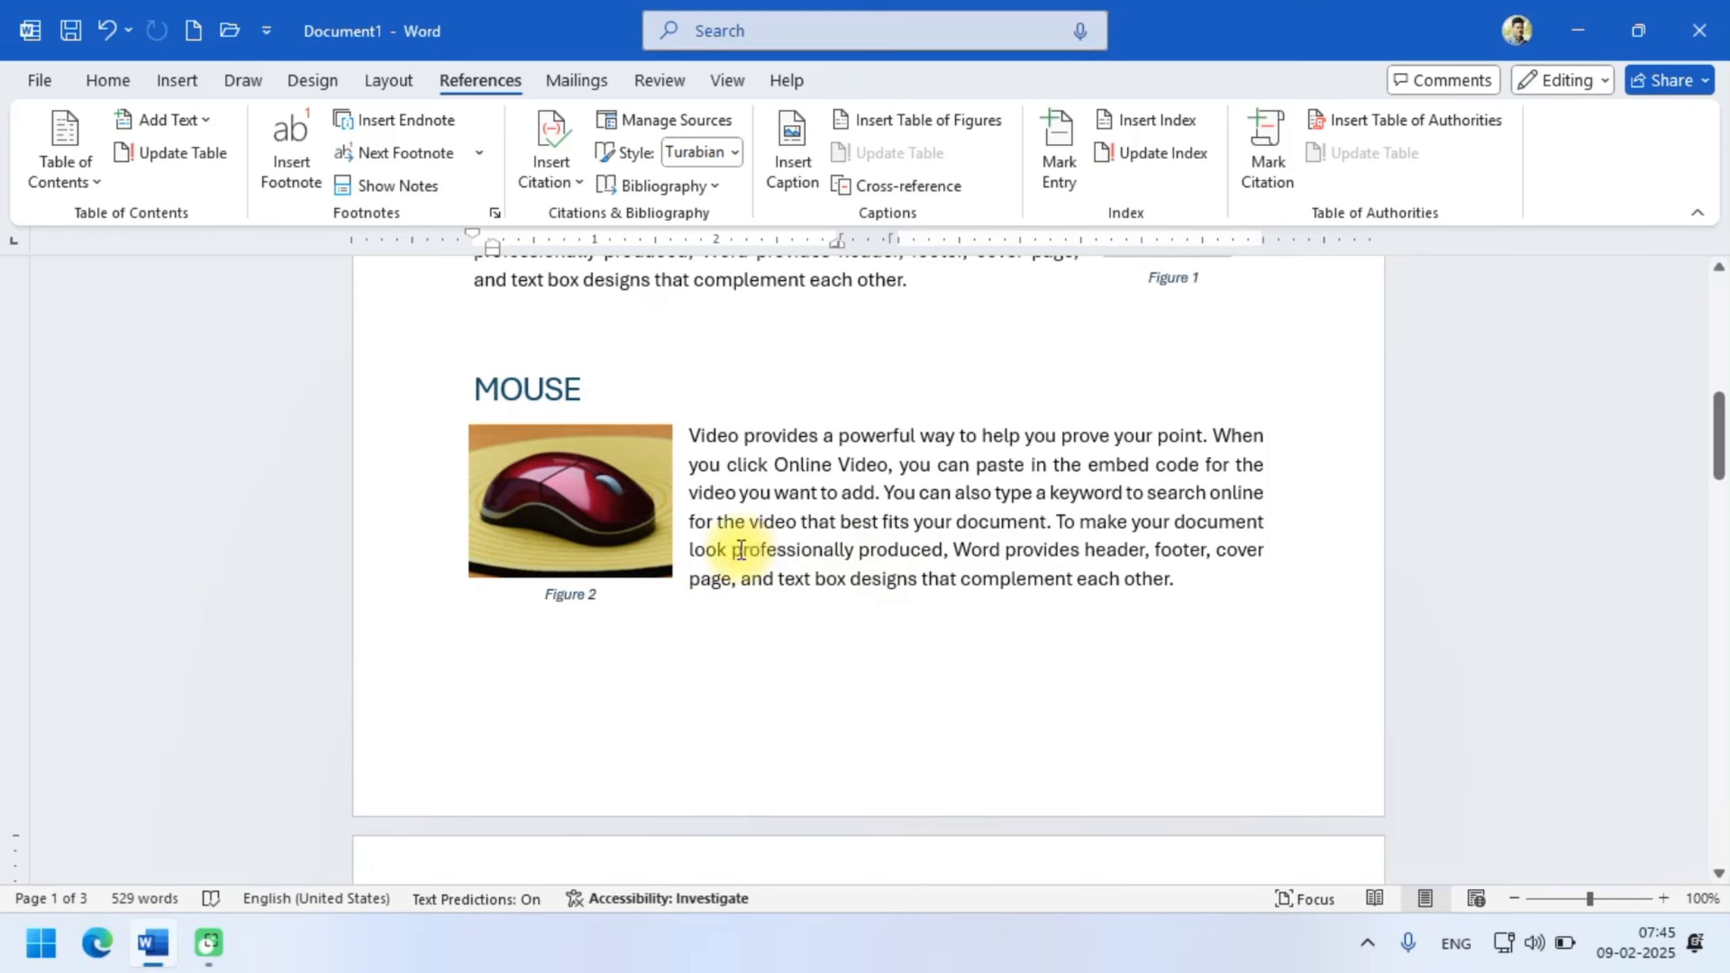
left_click_drag(730, 550, 855, 550)
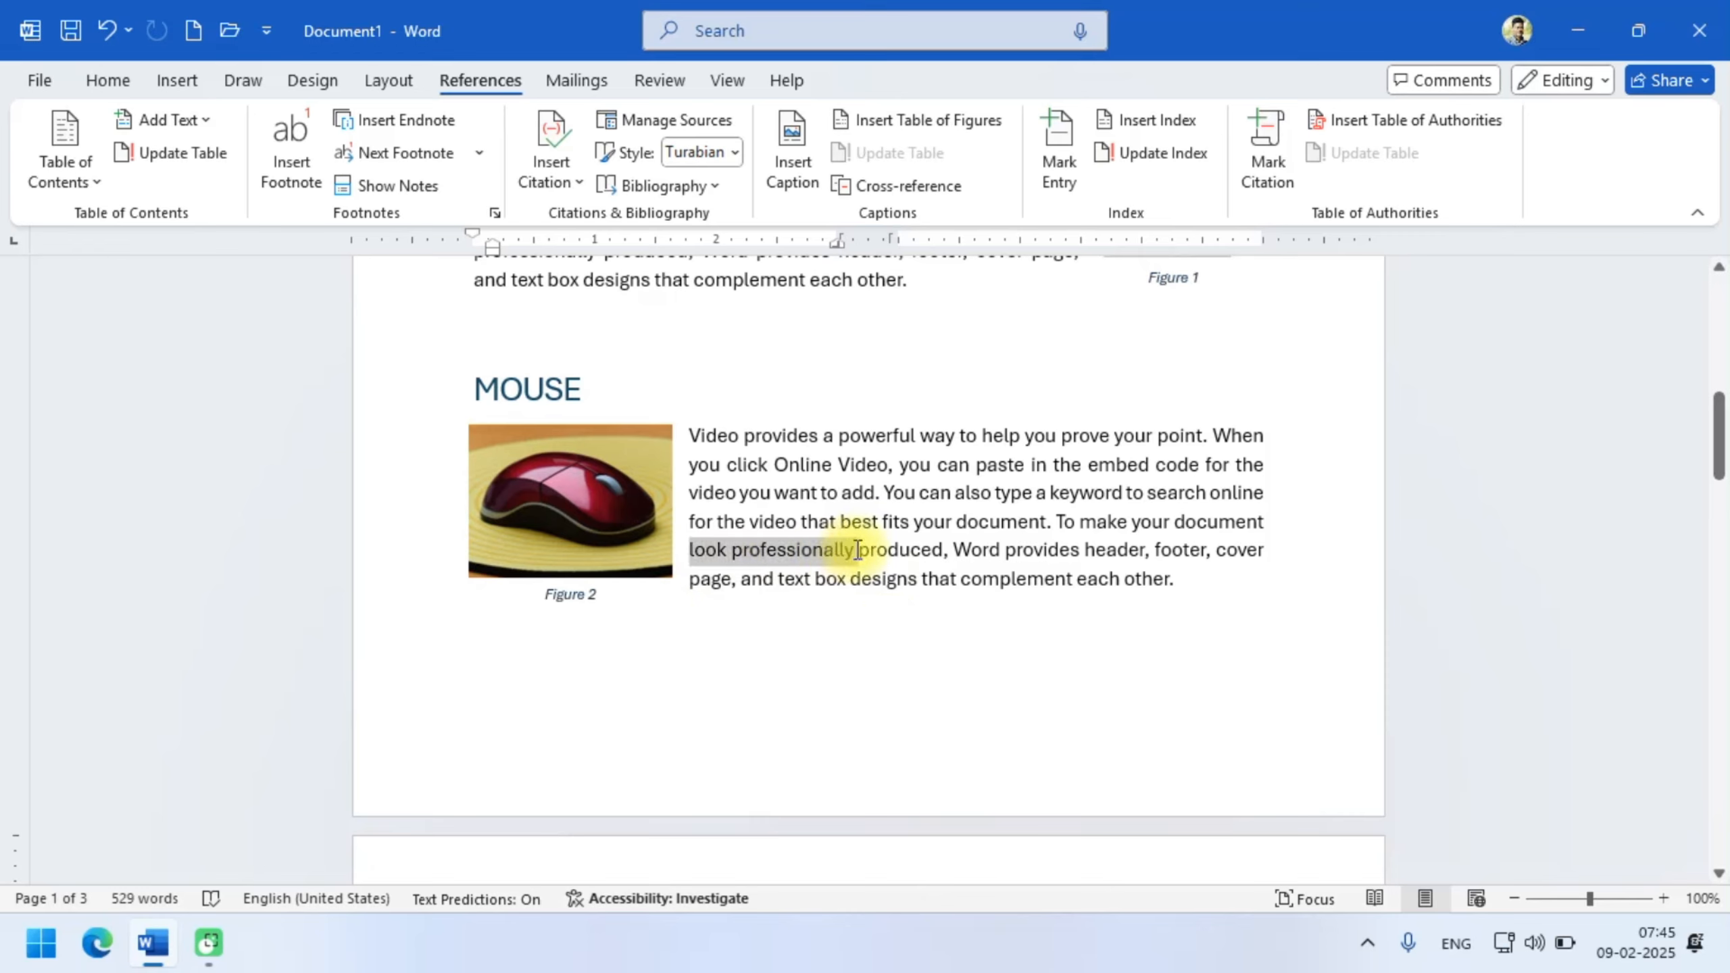
left_click(753, 562)
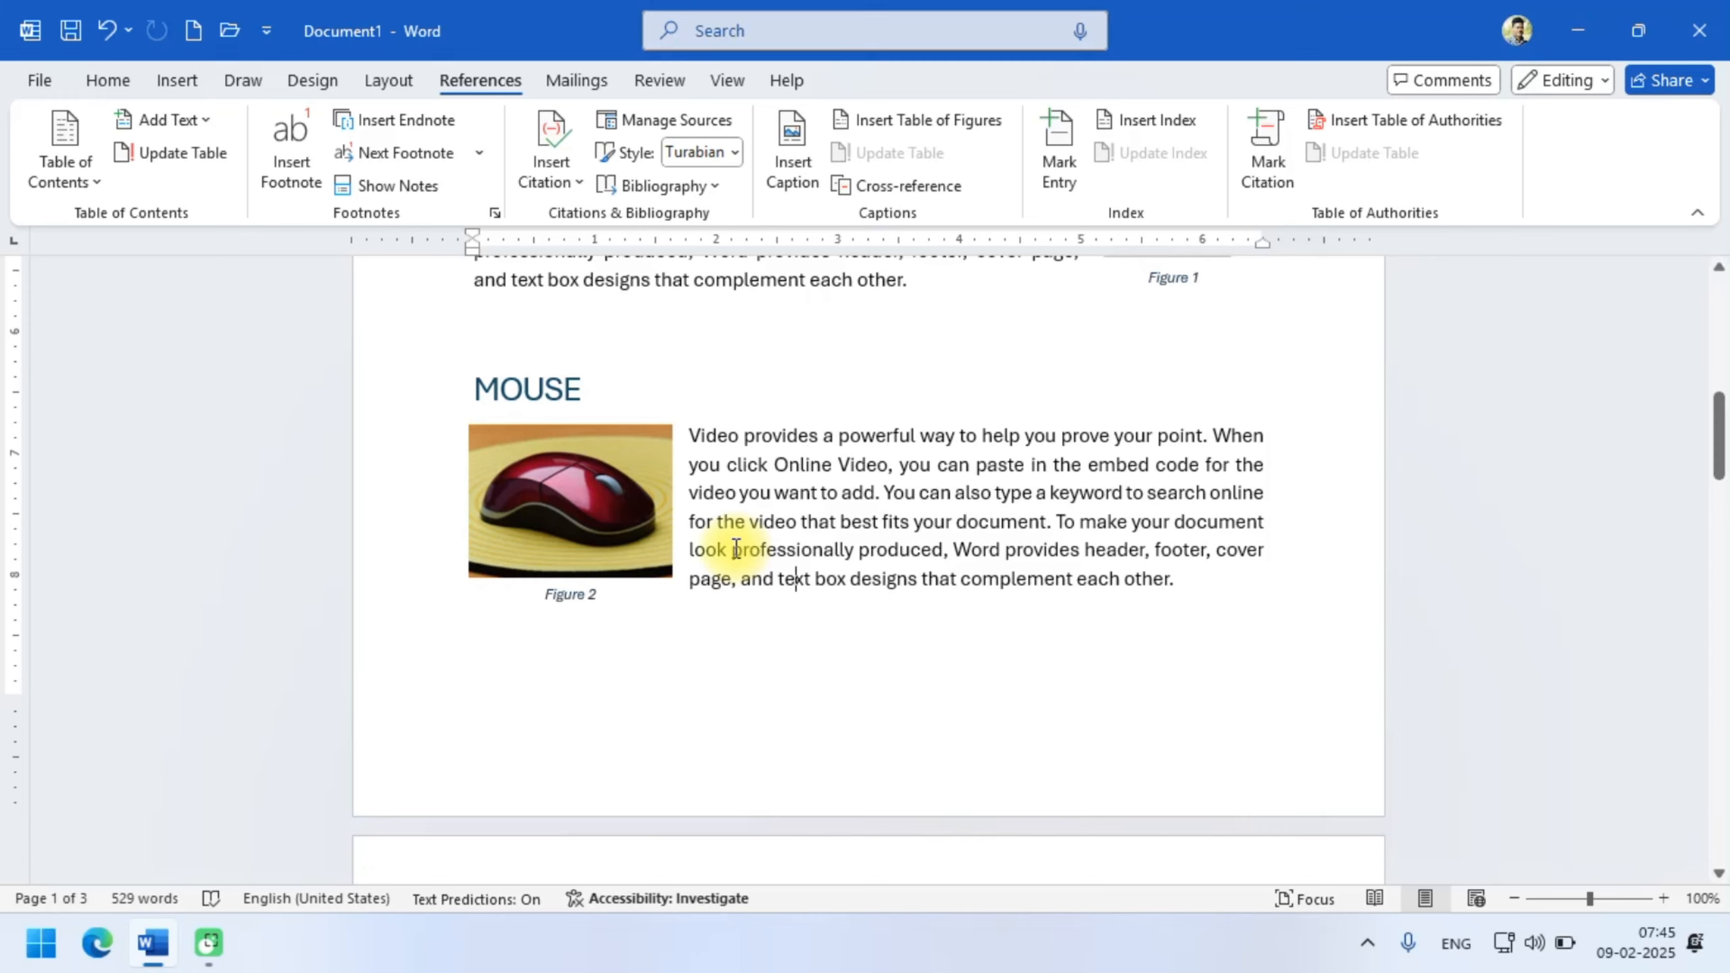
left_click_drag(736, 549, 855, 549)
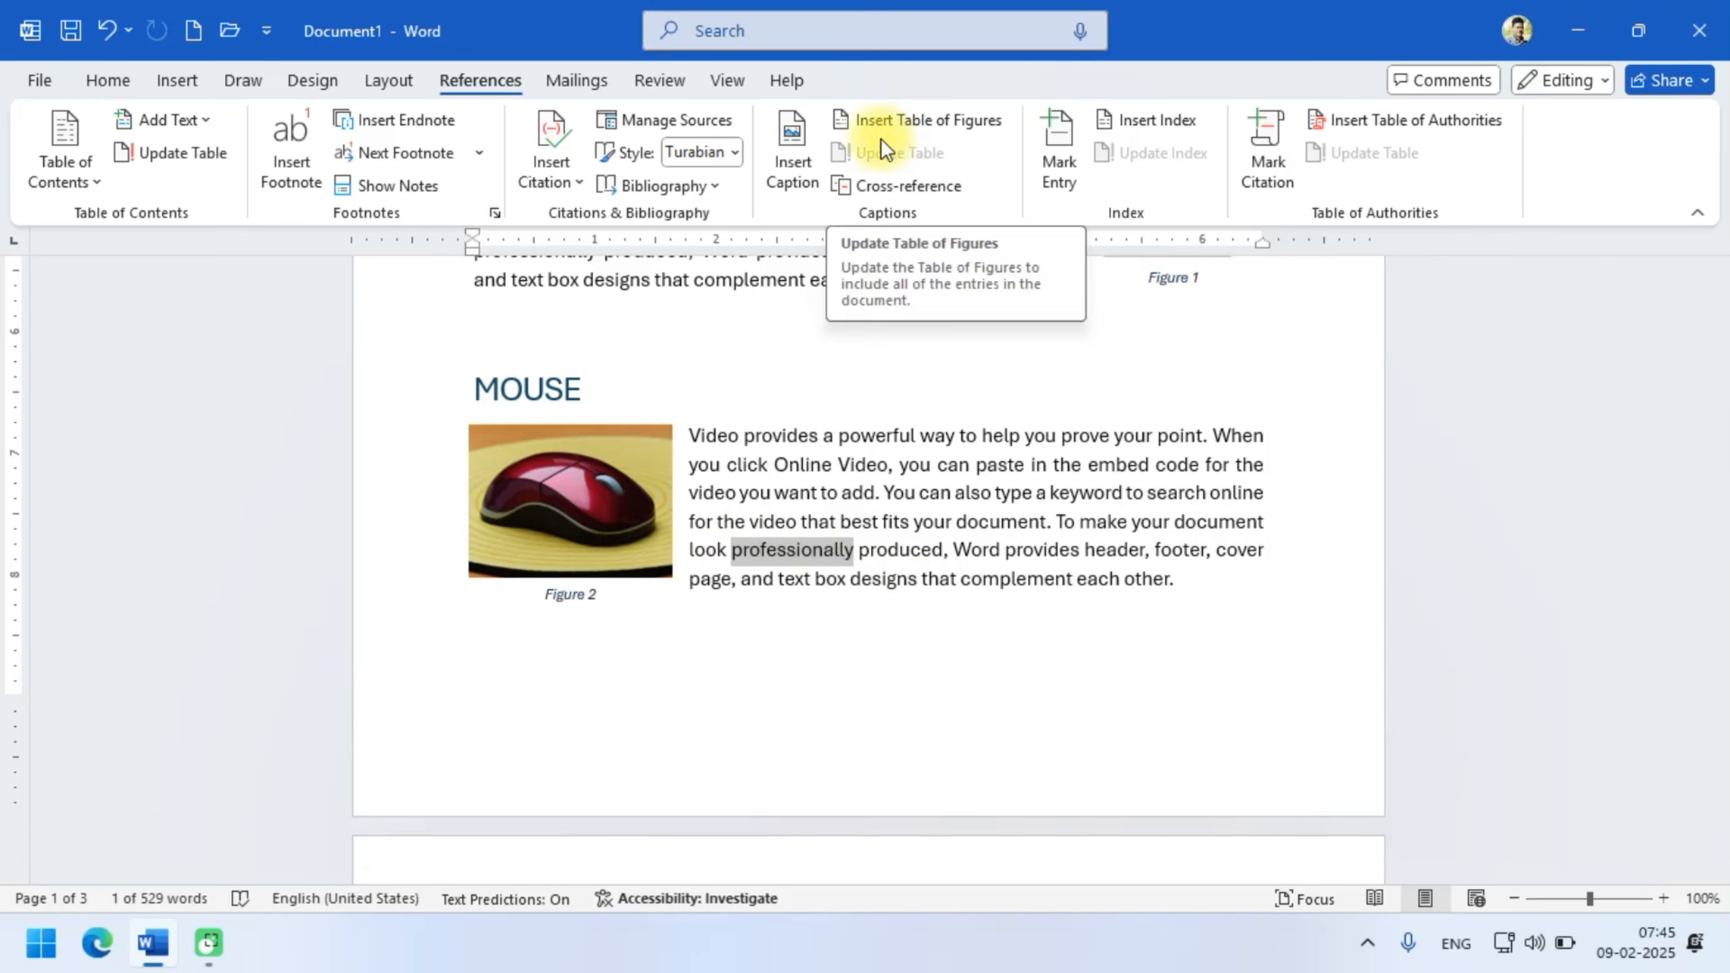
left_click(1054, 136)
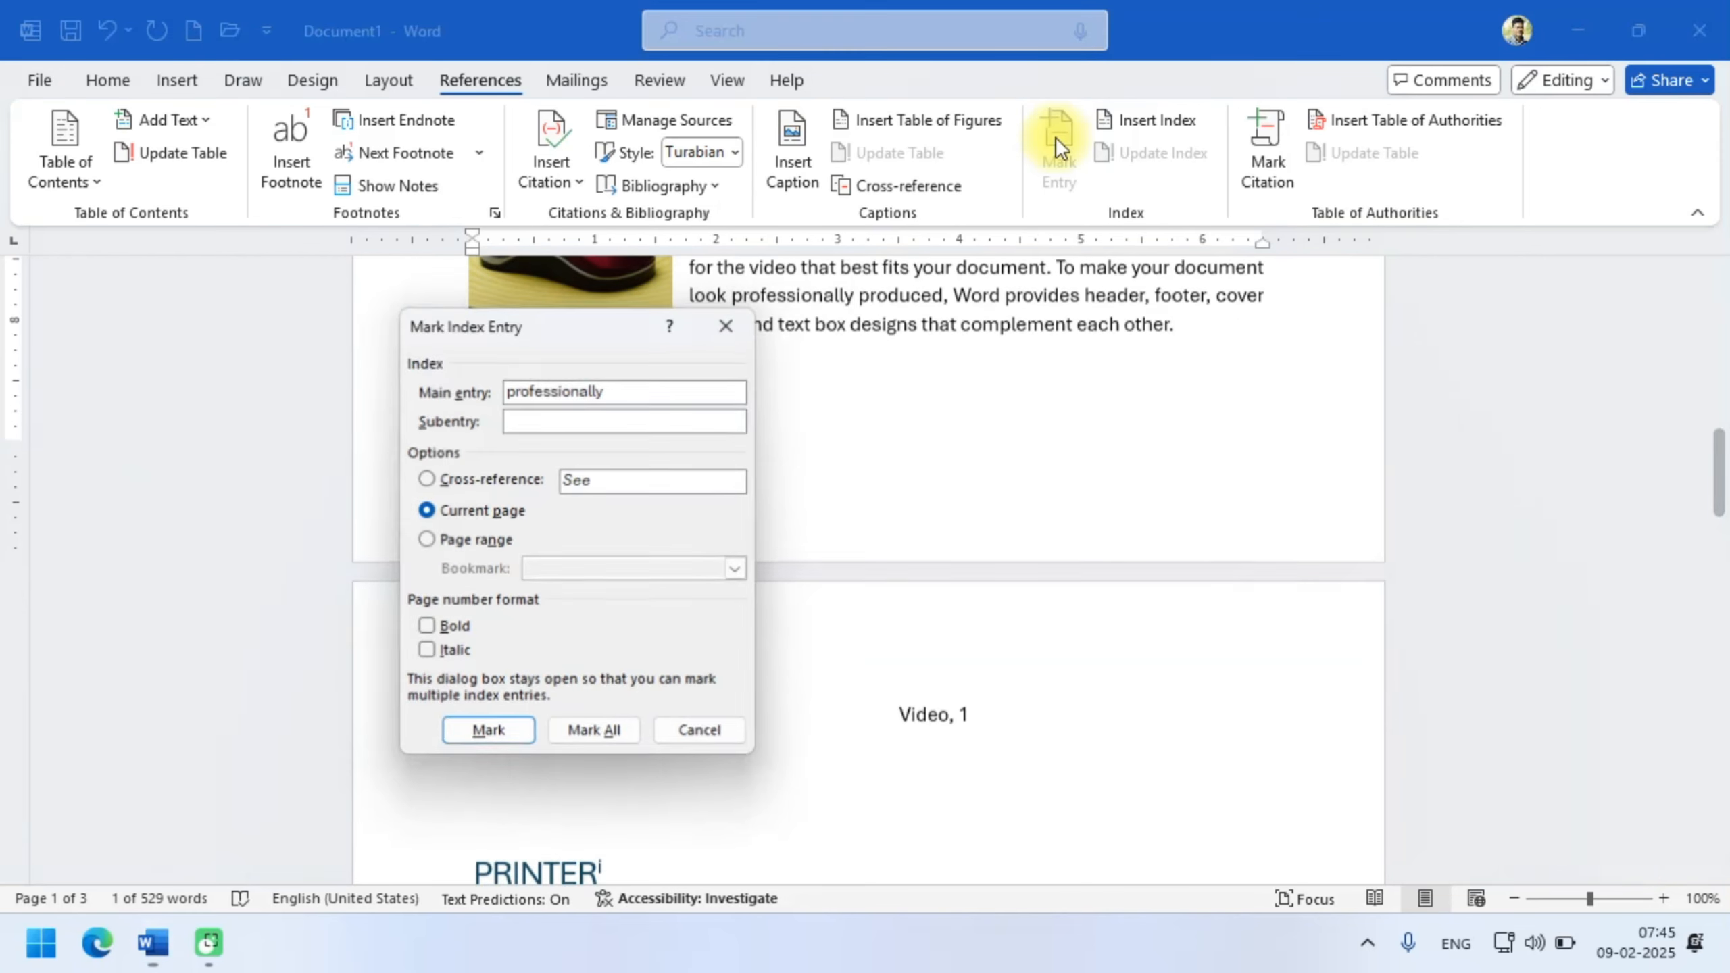
left_click(501, 727)
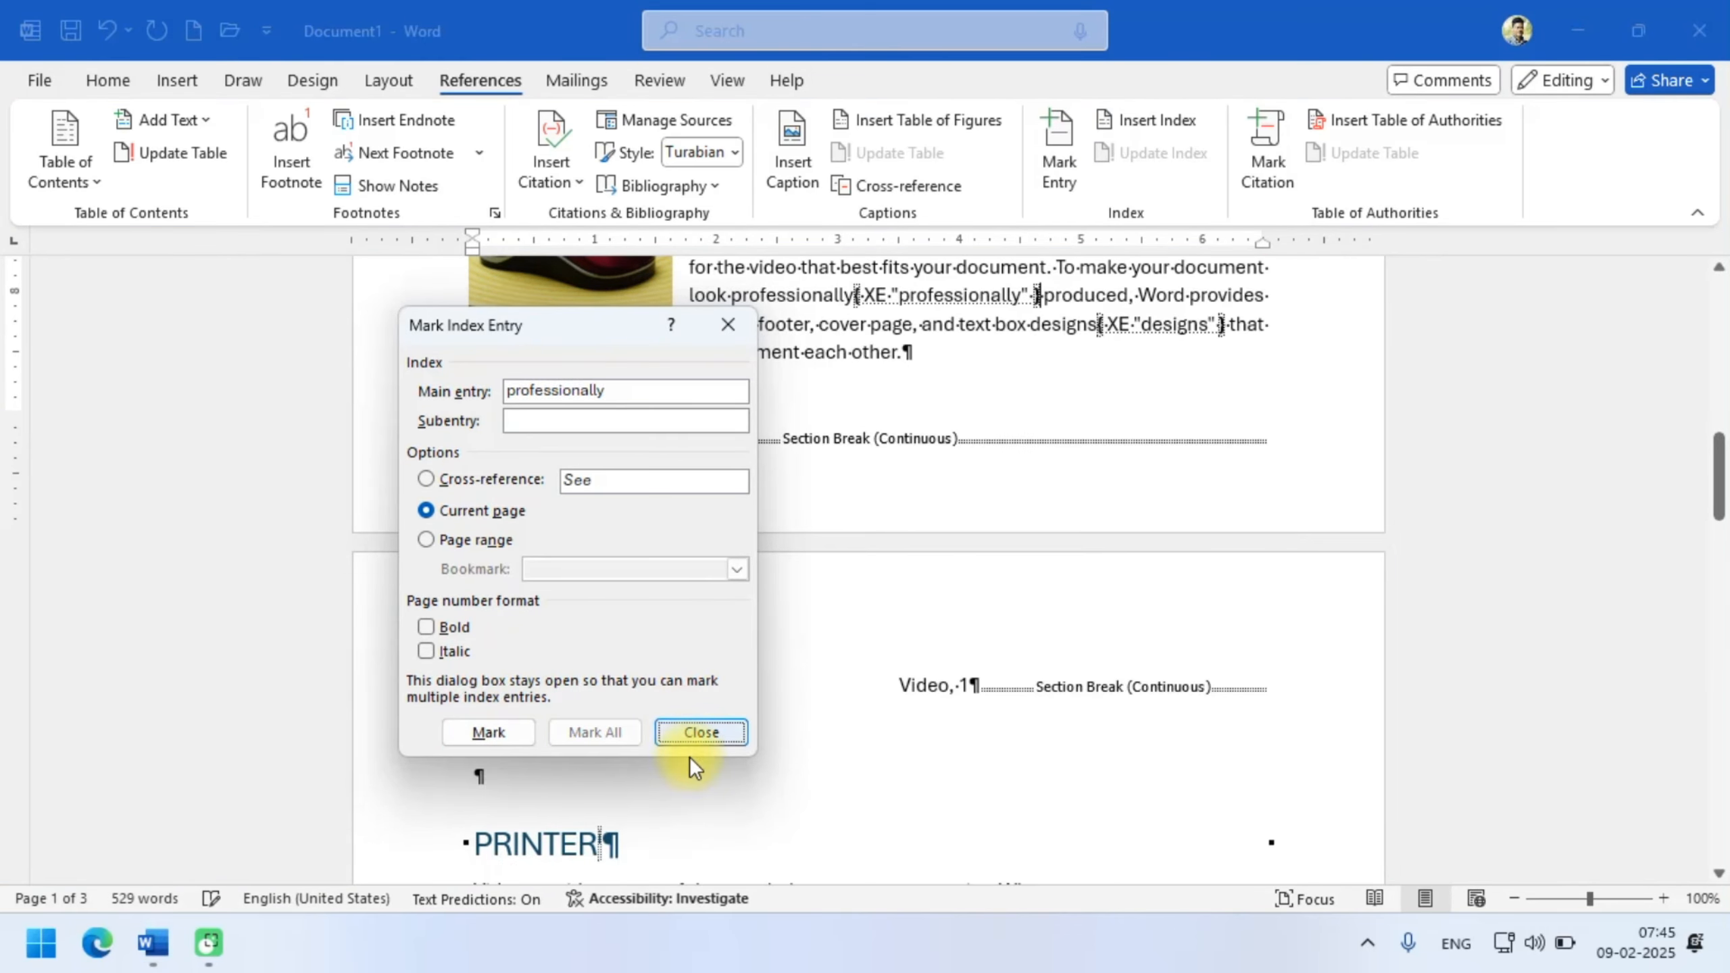
left_click(693, 732)
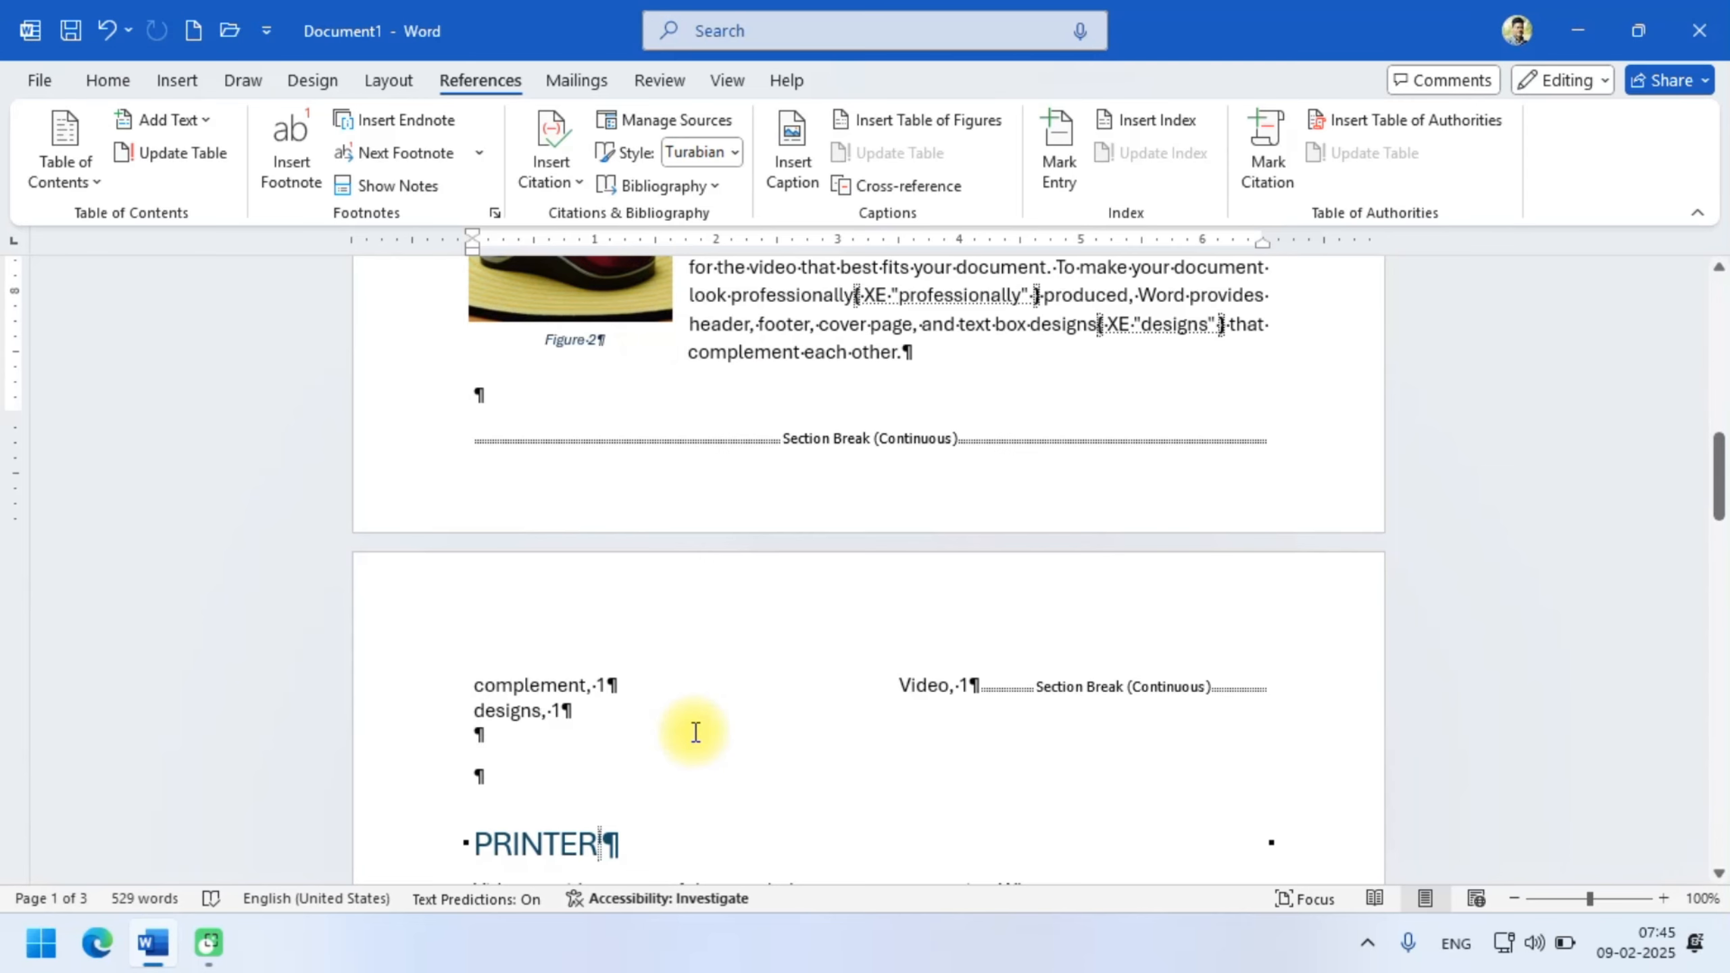
- Turn off the formatting marks to hide the "professionally" index field code in the MOUSE paragraph
scroll(695, 733, "up", 4)
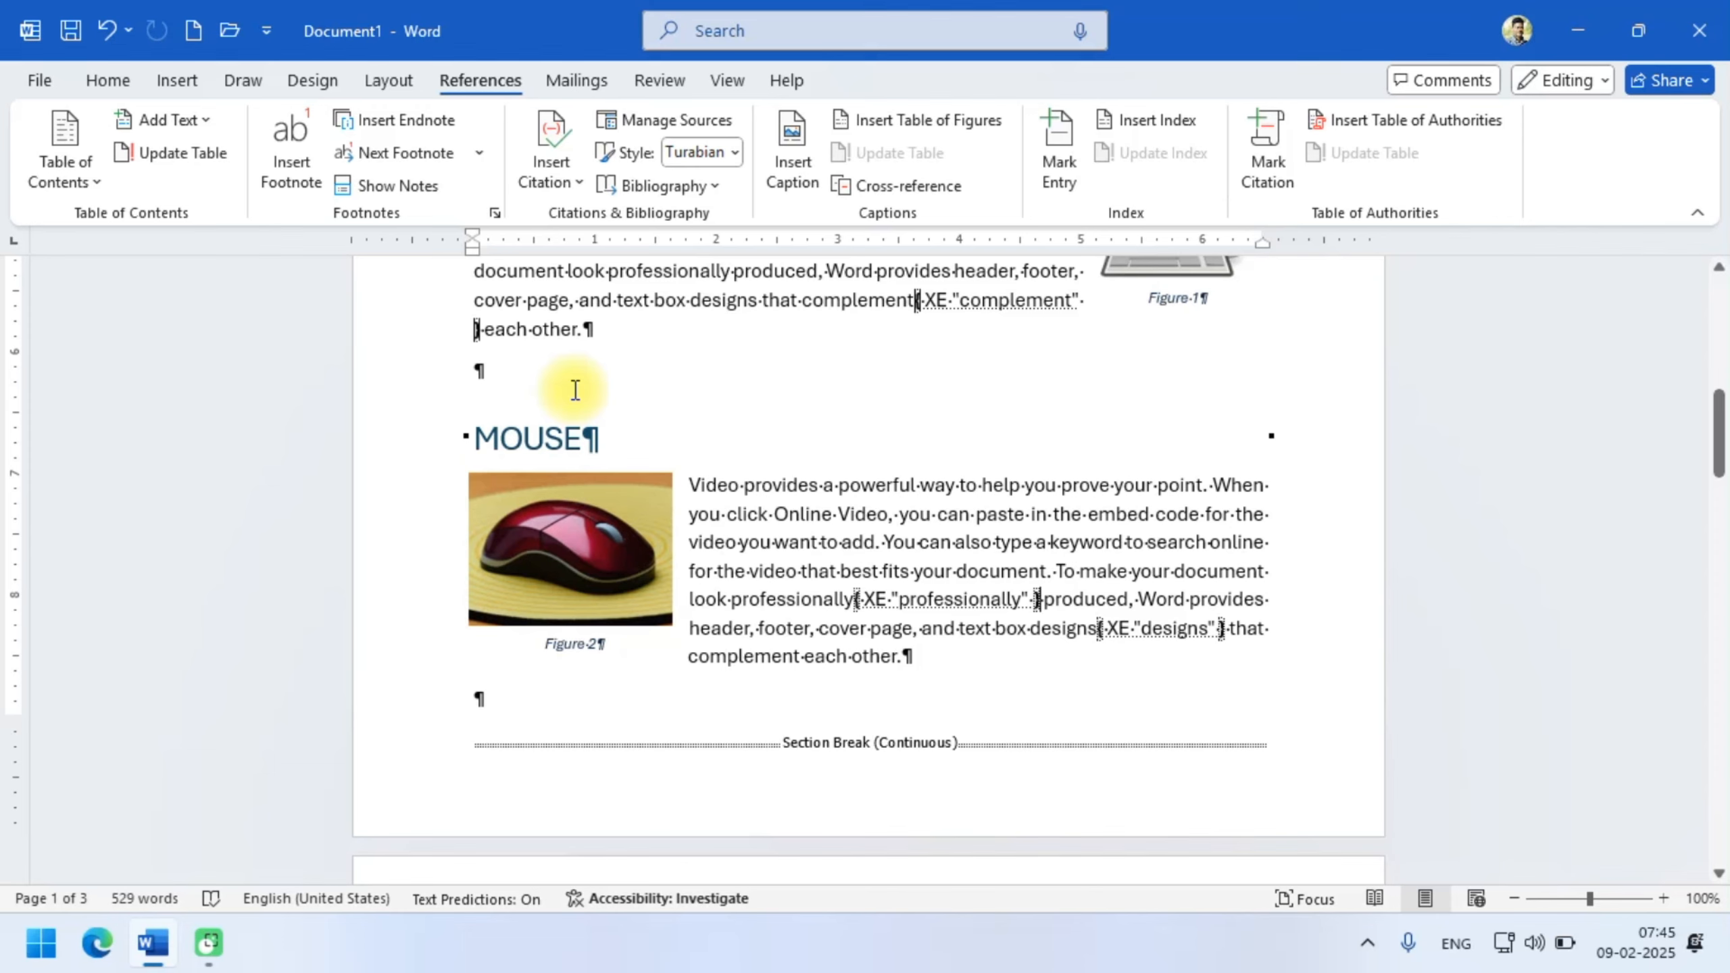
key("alt")
key("h")
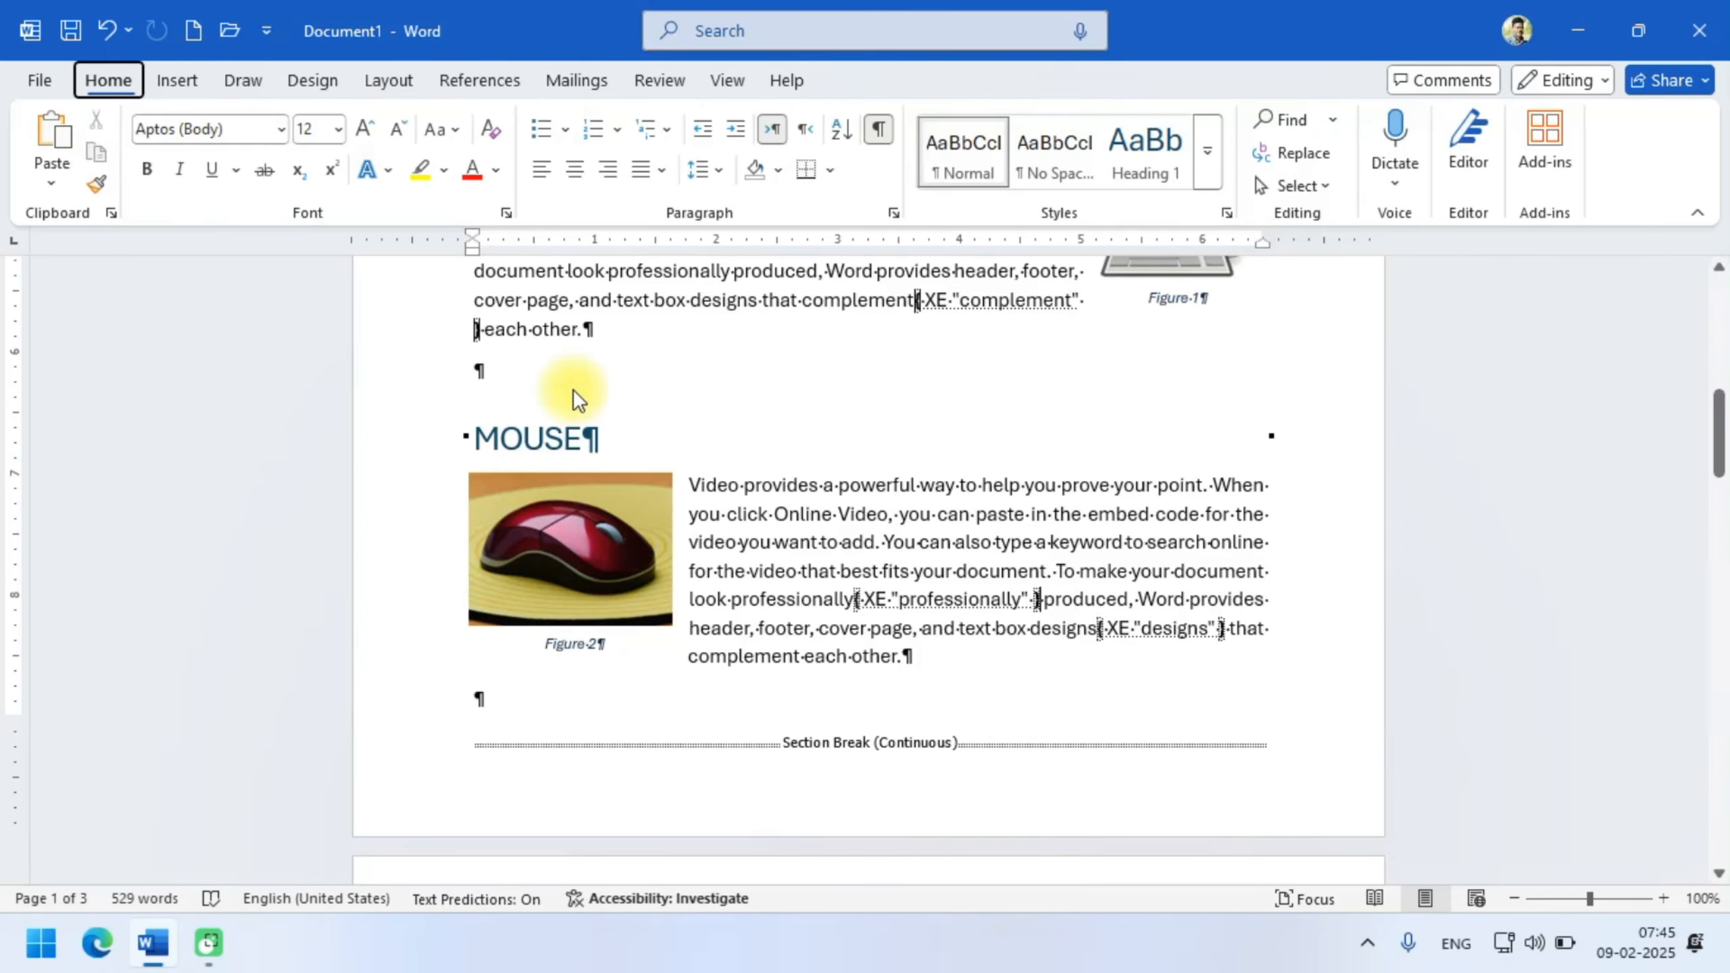
key("8")
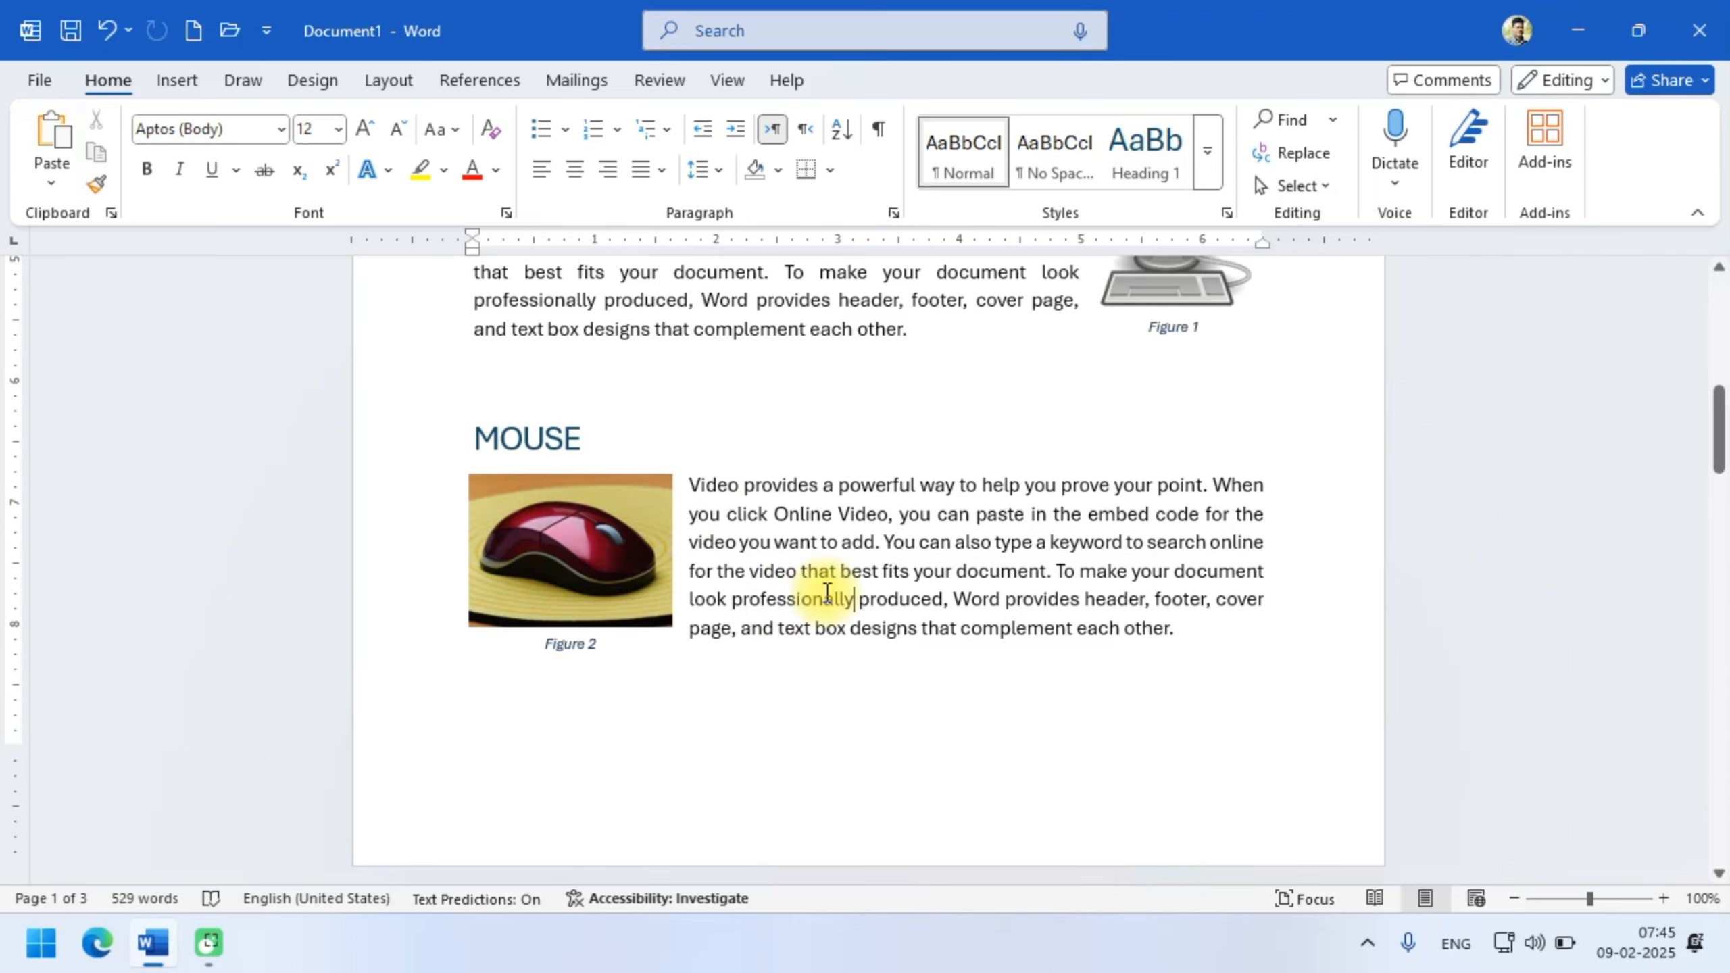
- Update the index above the PRINTER heading to include the newly marked word "professionally"
left_click(492, 78)
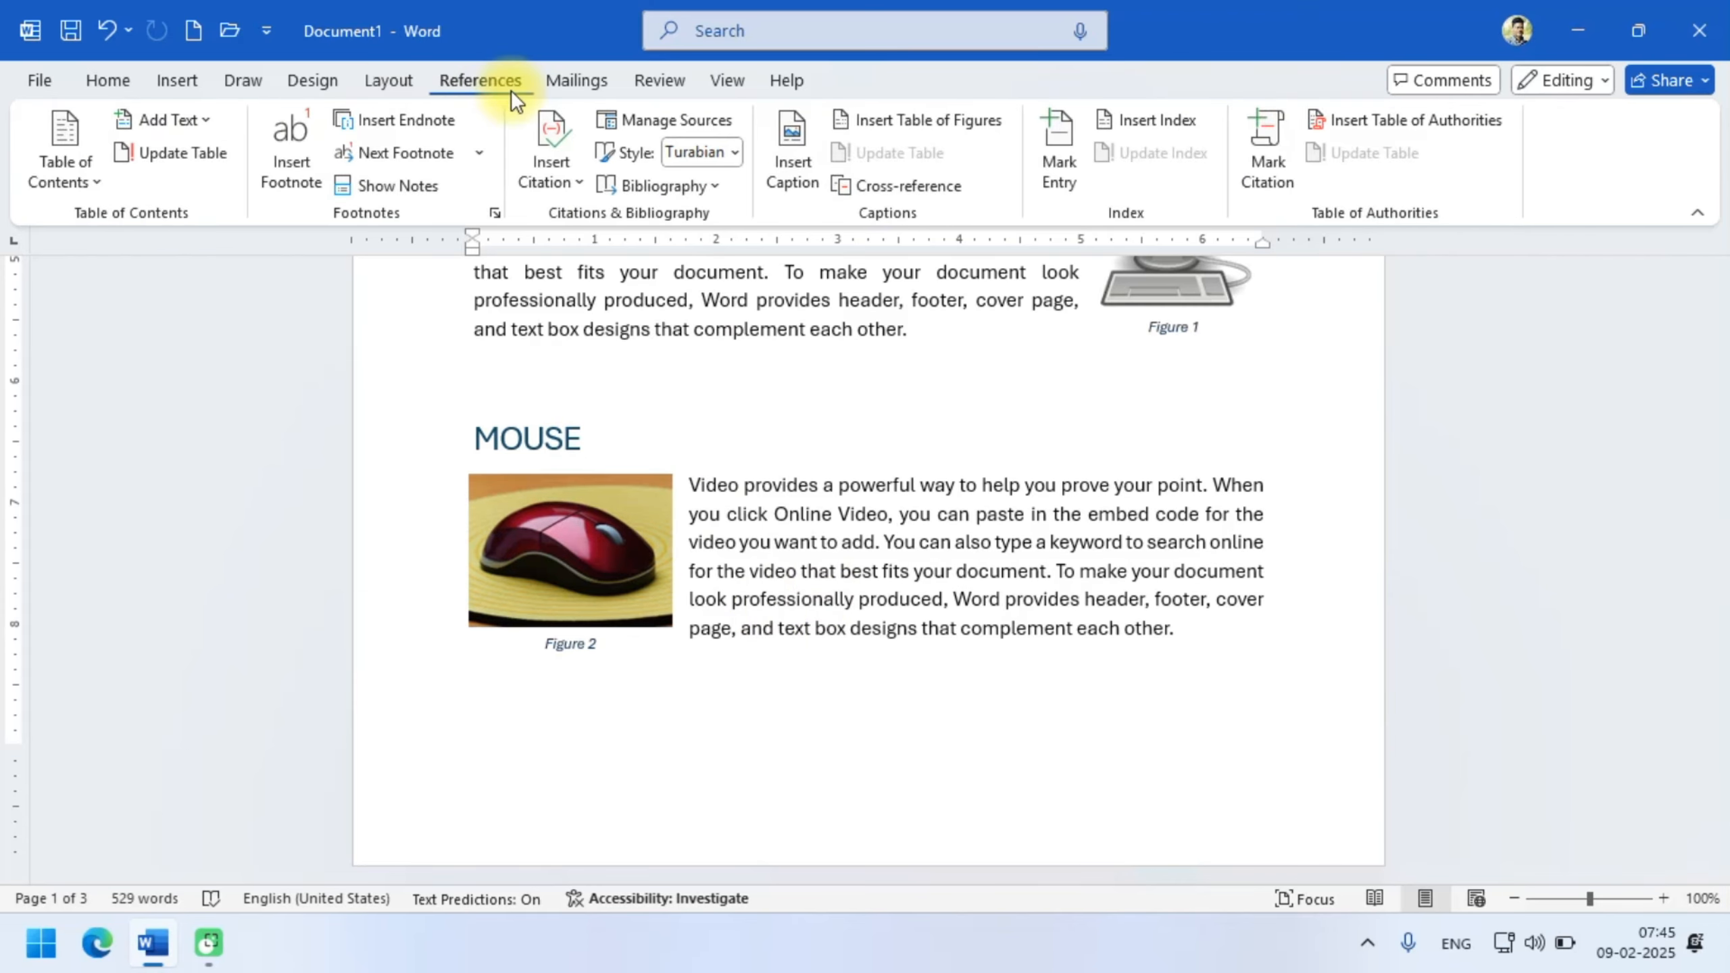
scroll(763, 695, "down", 10)
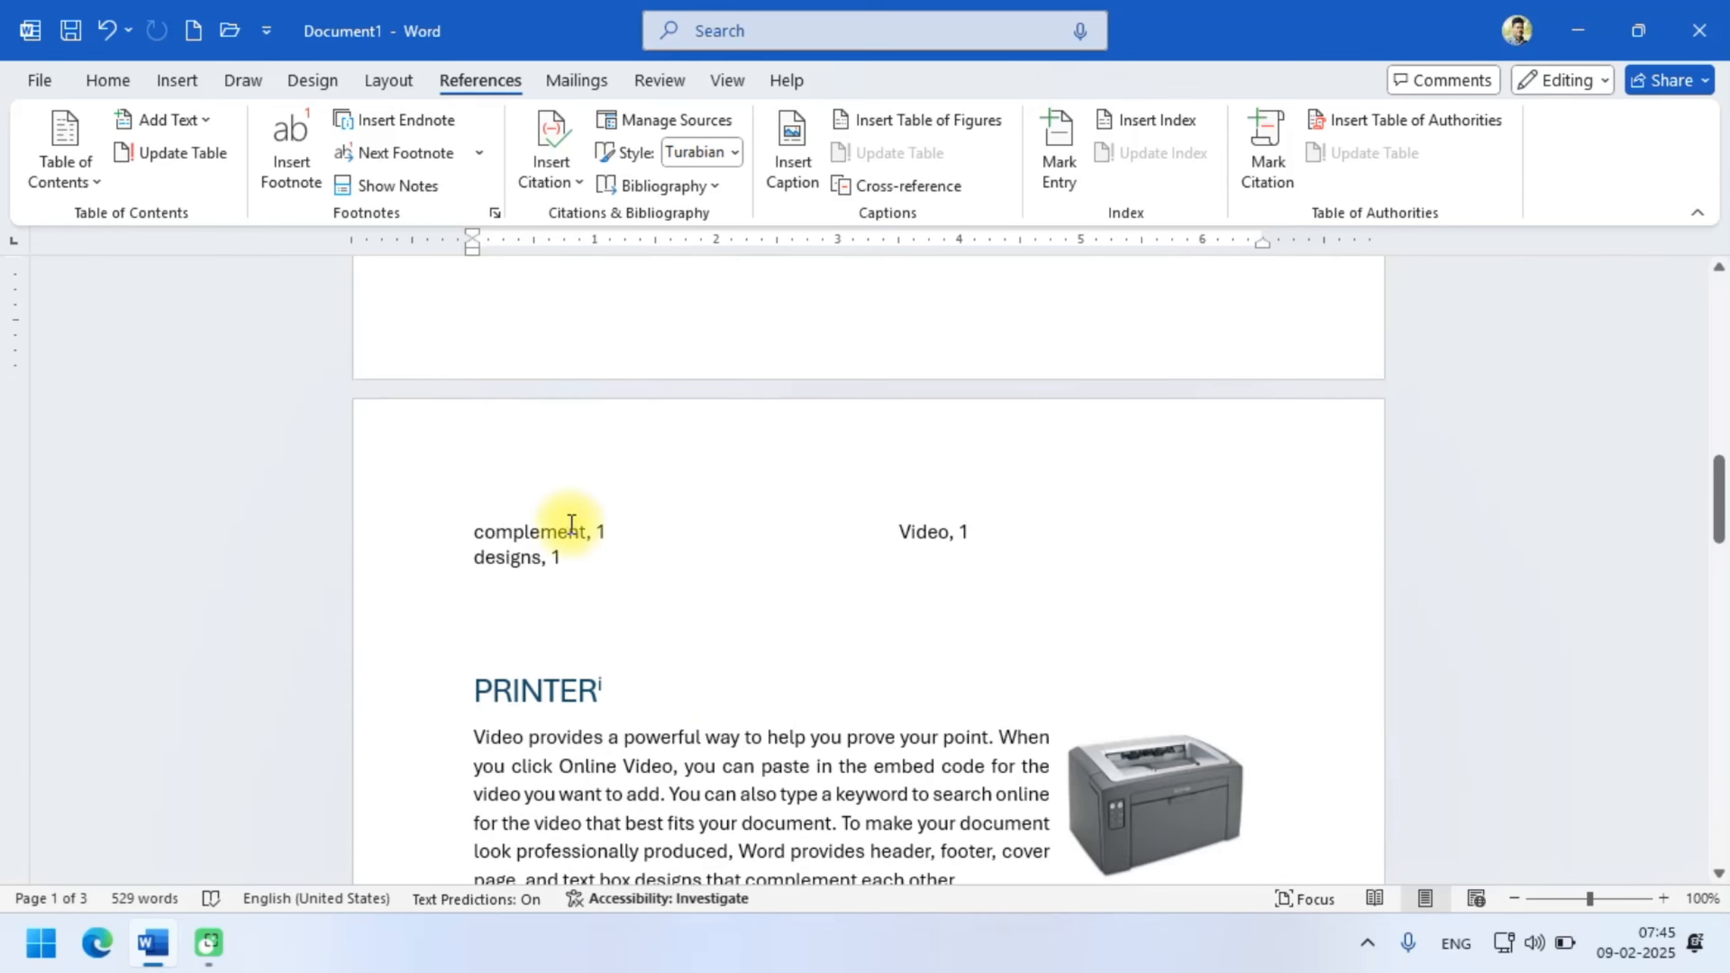
left_click(562, 557)
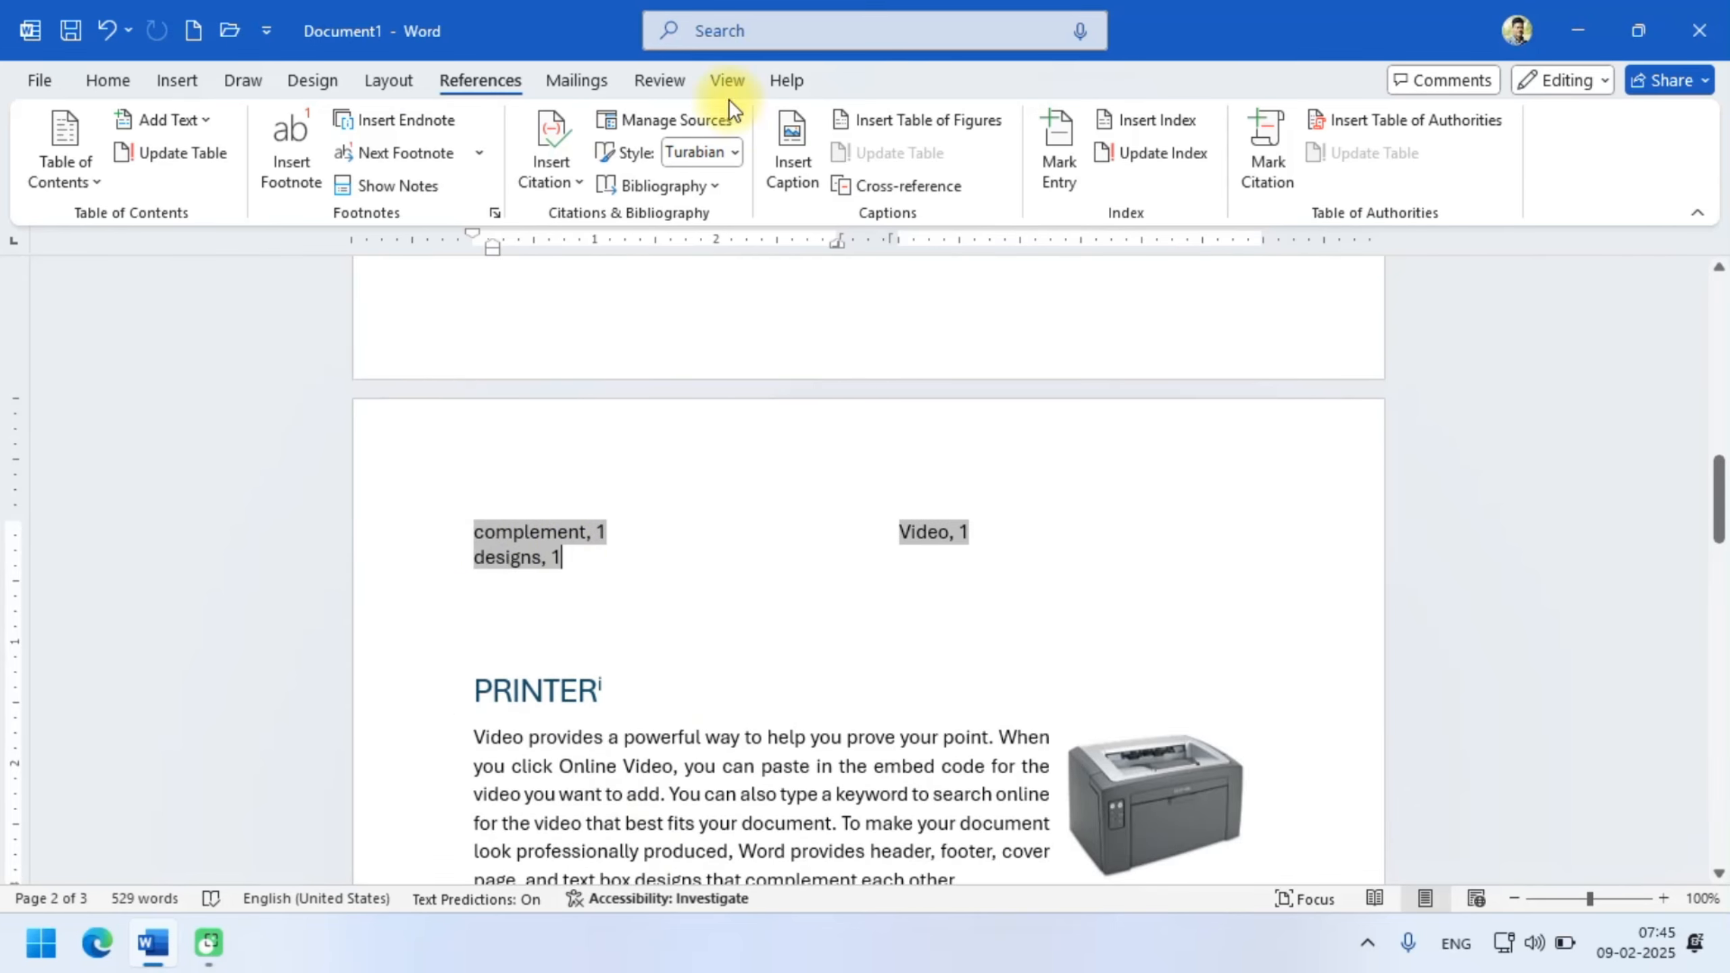
left_click(1177, 153)
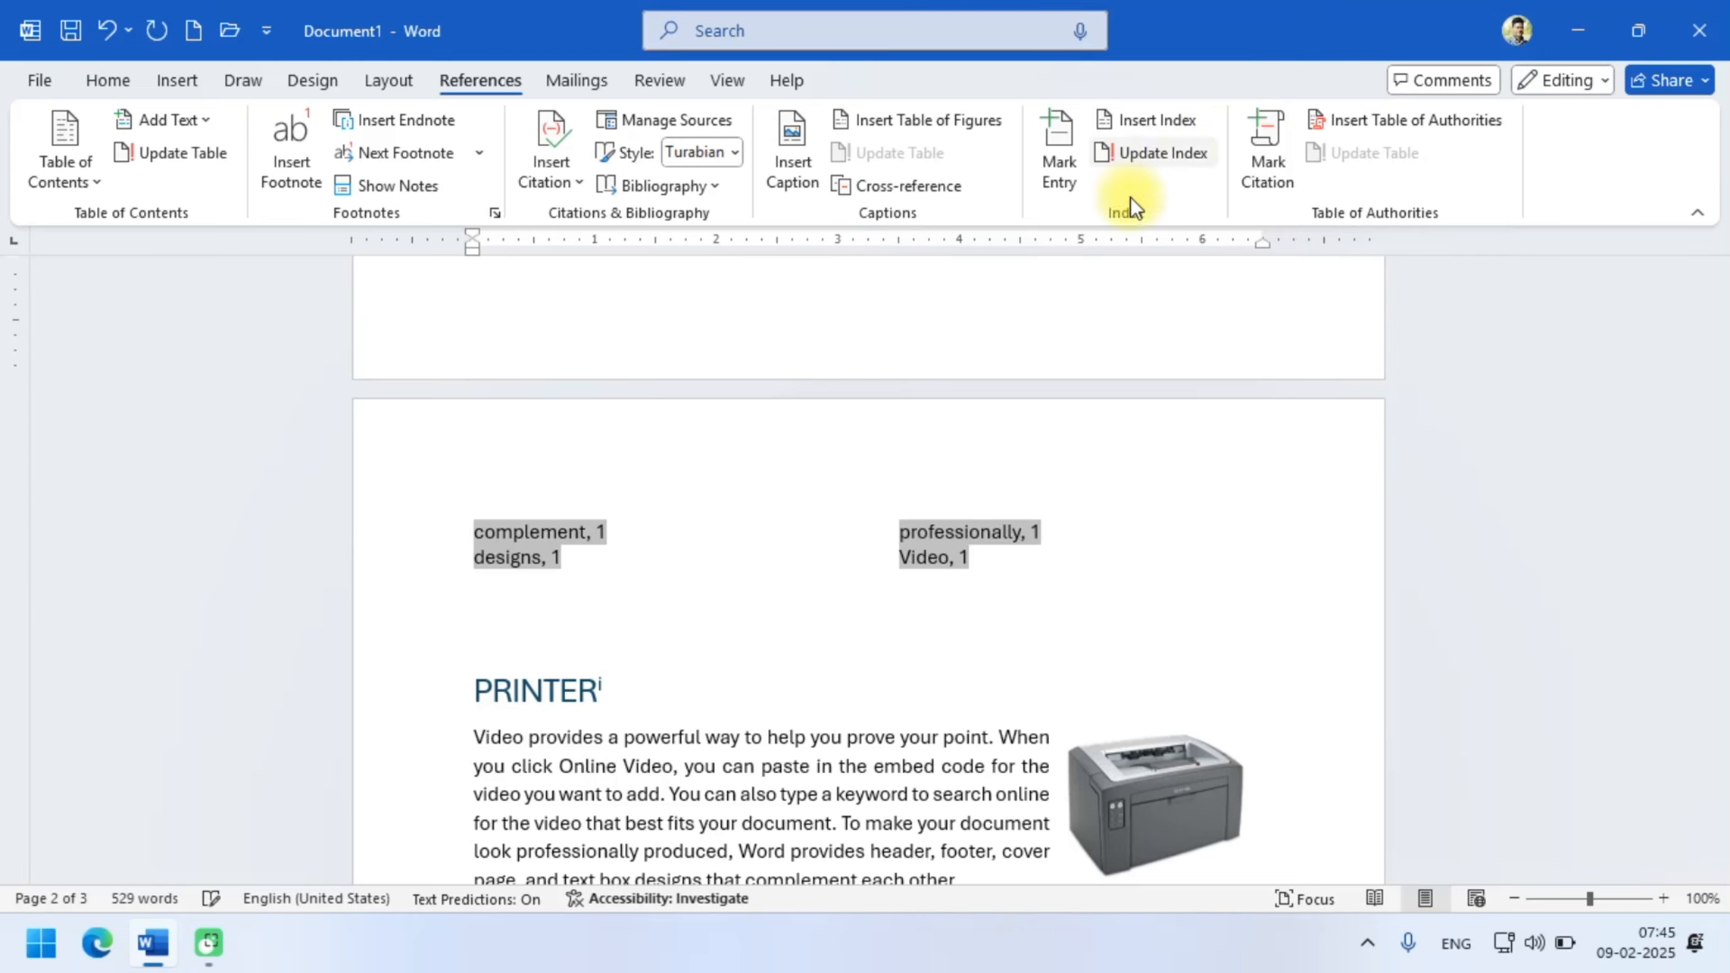
left_click(960, 620)
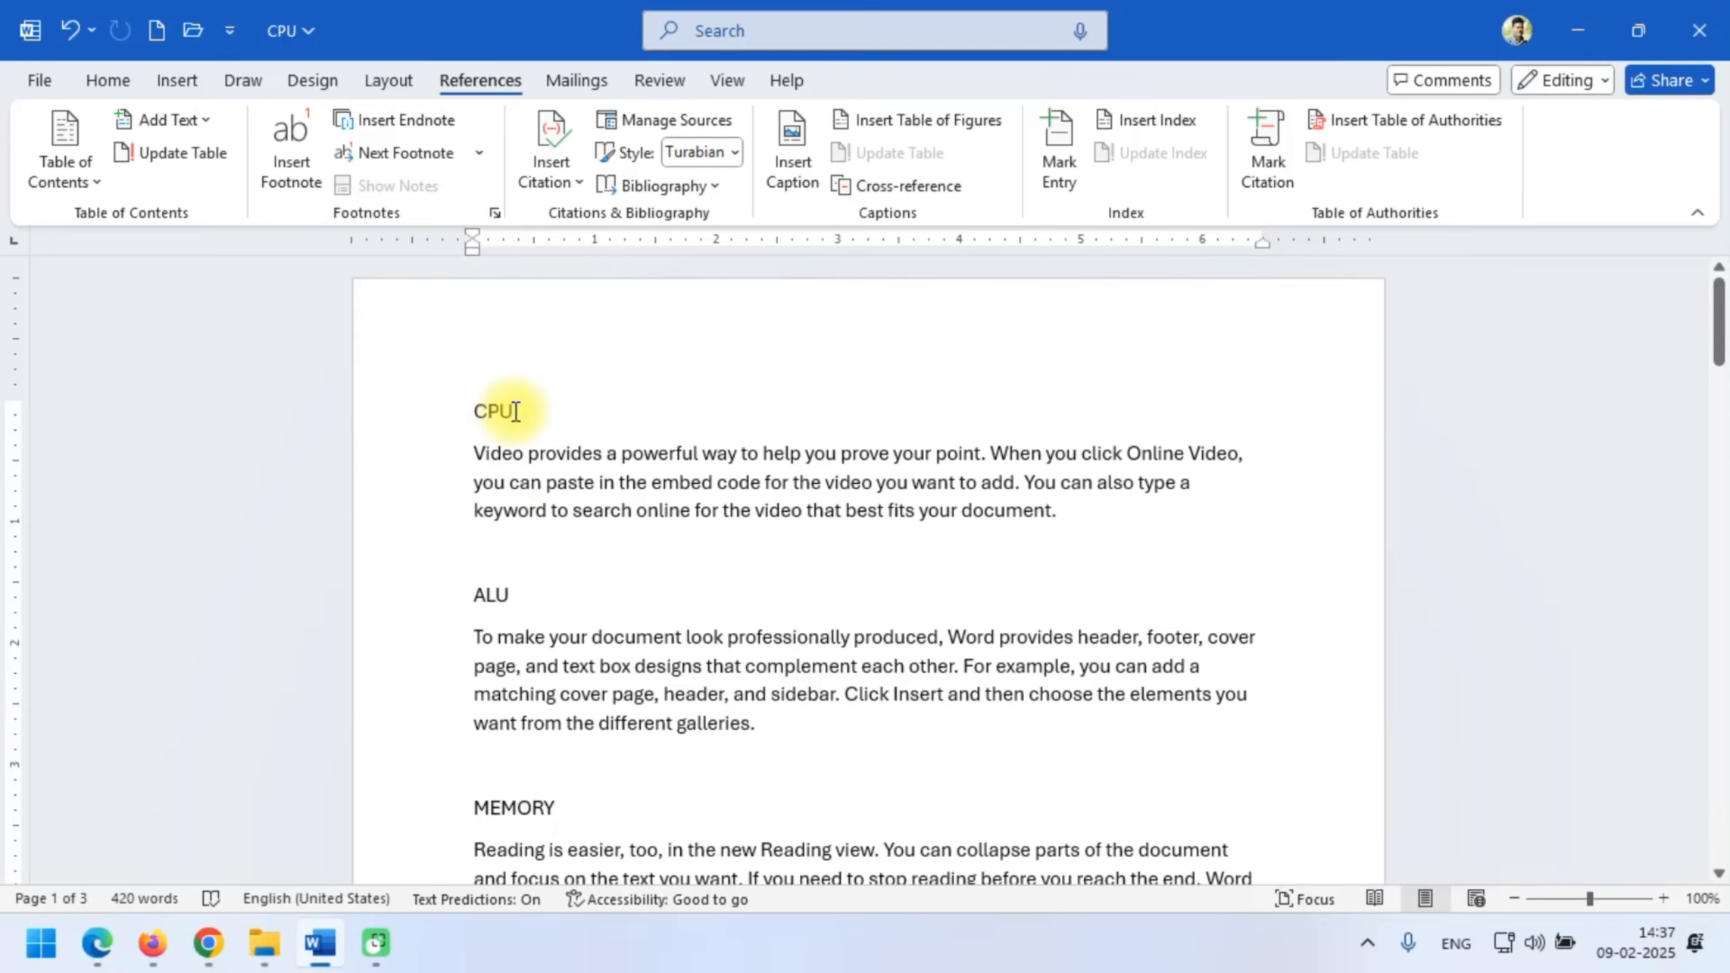
- Review the document's headings from CPU through COPY to see which belong to computer parts and which to stationery
scroll(531, 525, "down", 5)
scroll(524, 524, "down", 5)
scroll(1228, 375, "up", 4)
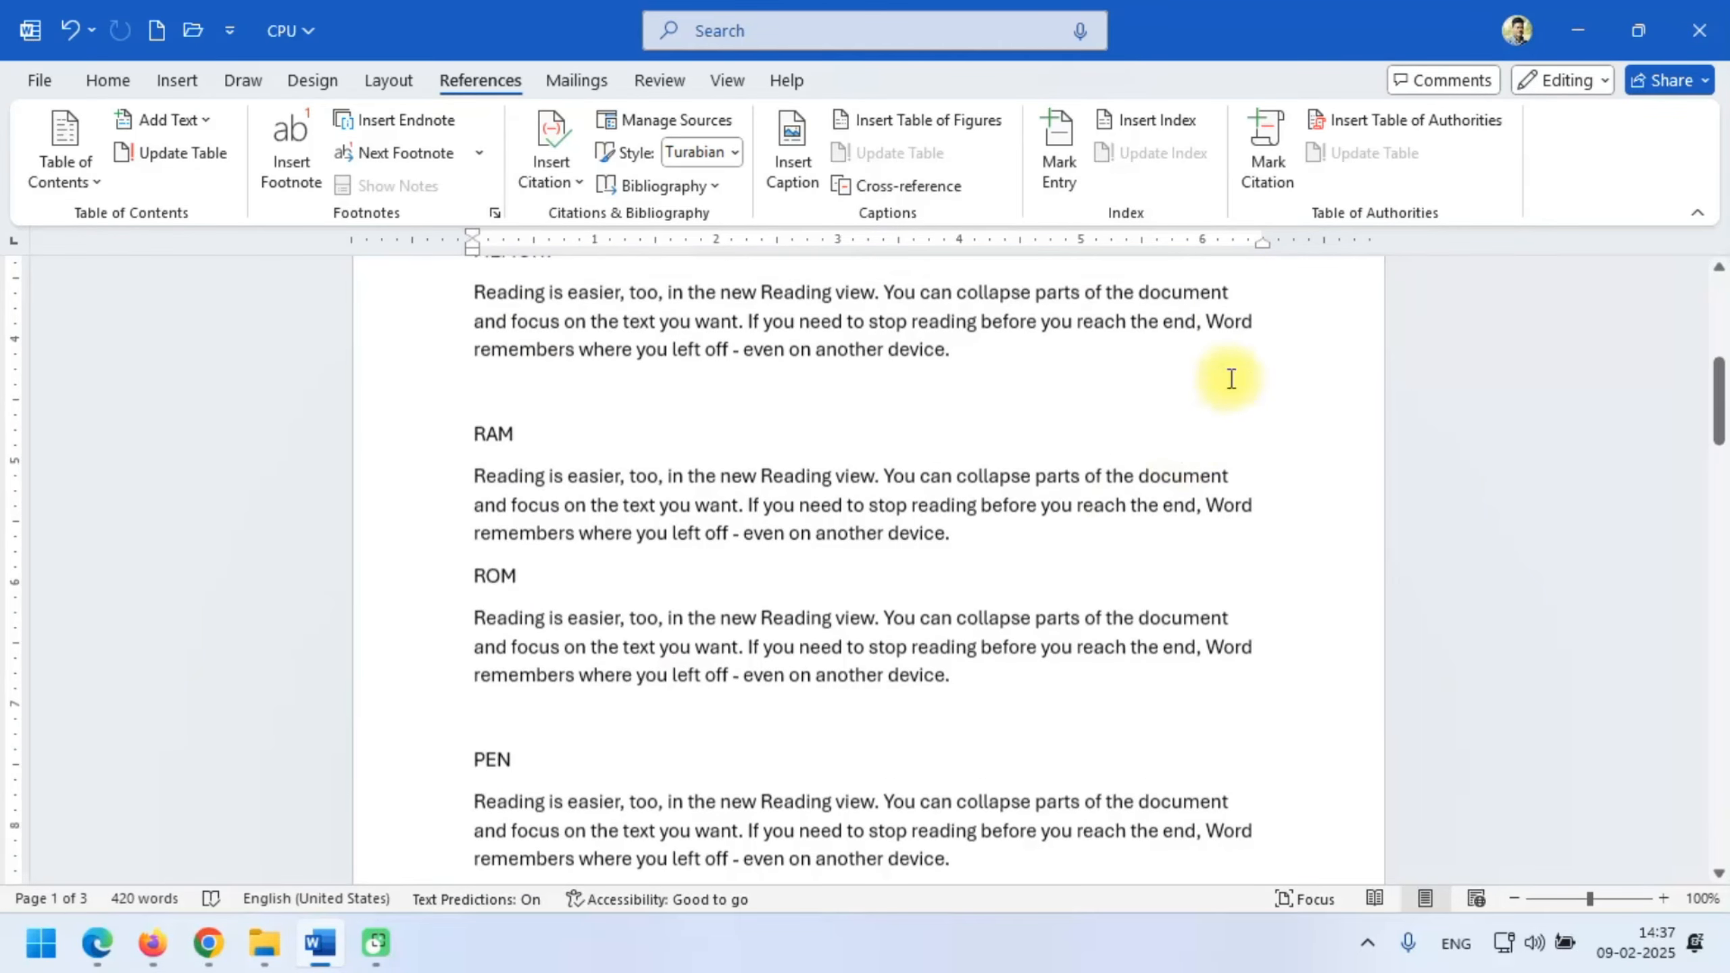
scroll(1161, 396, "up", 6)
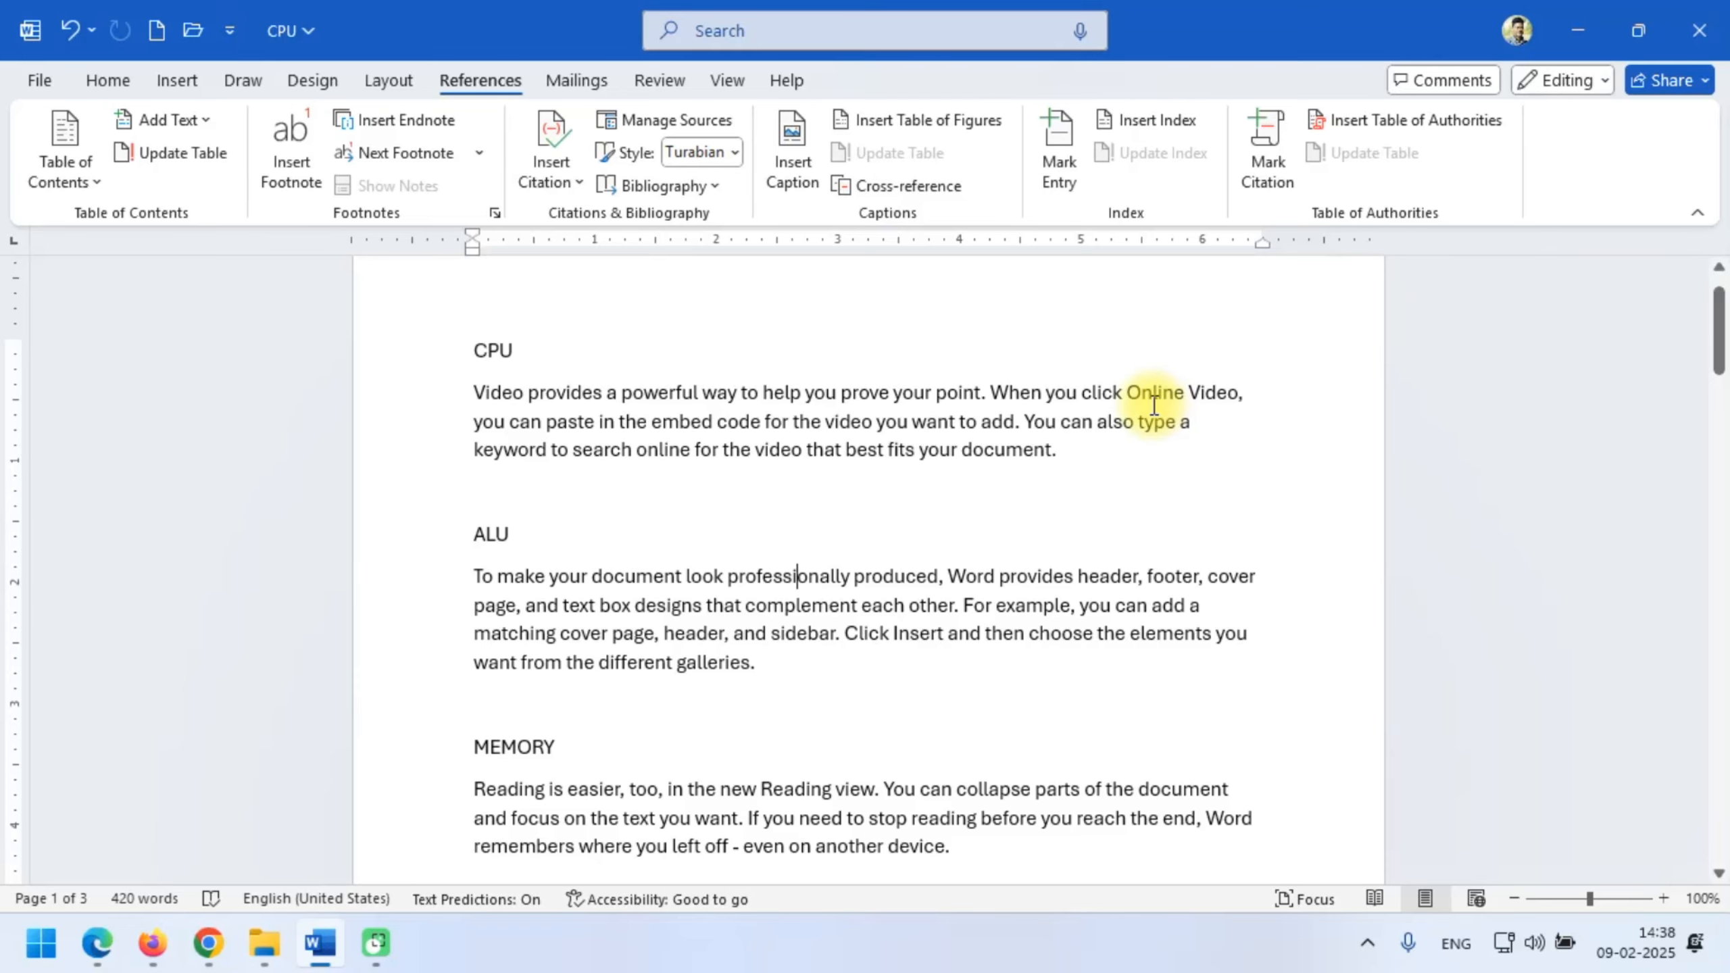
left_click(481, 352)
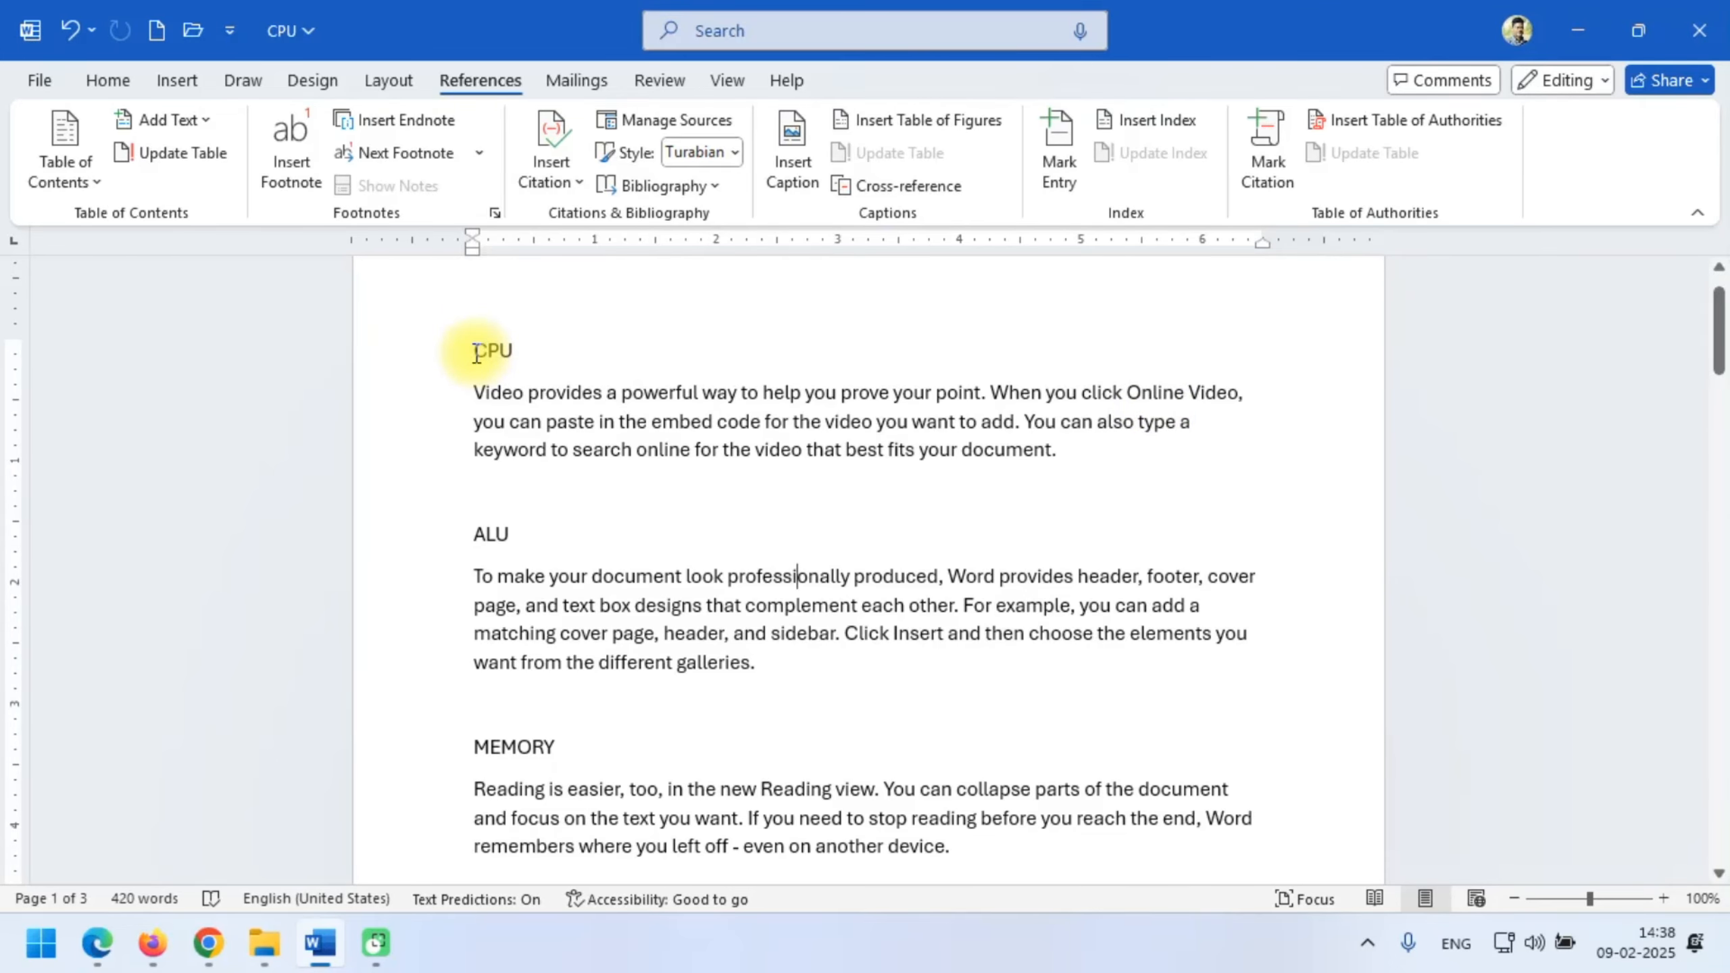
scroll(470, 519, "down", 2)
scroll(470, 519, "down", 7)
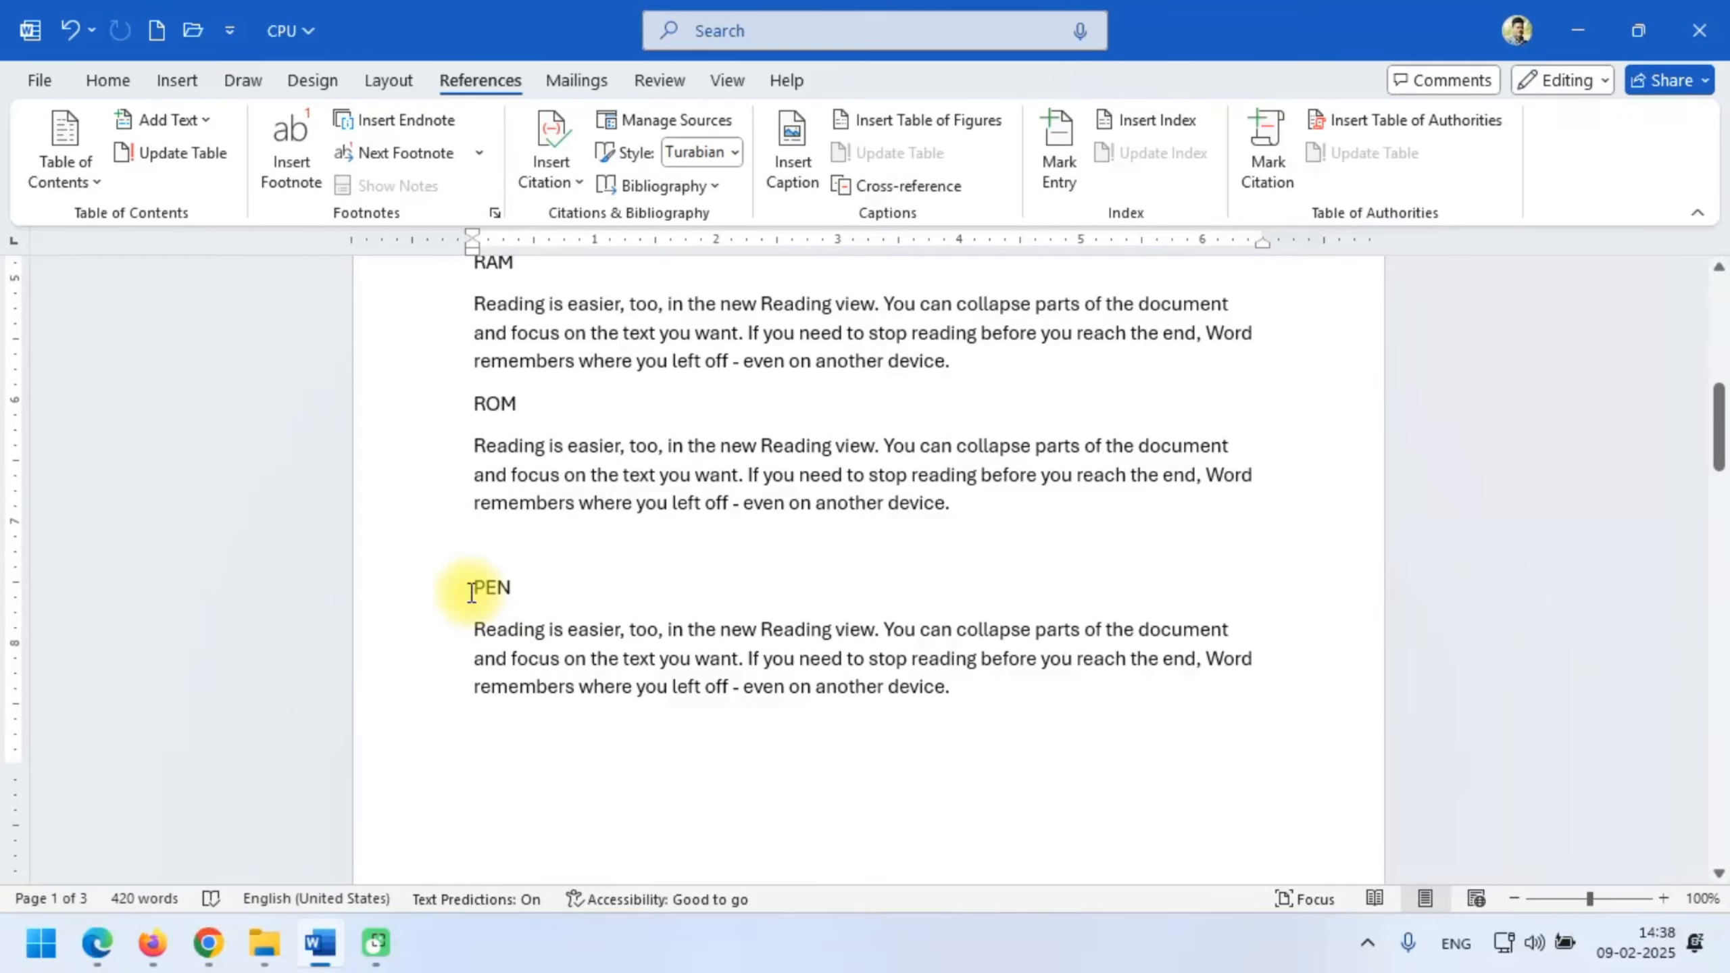
scroll(560, 599, "down", 6)
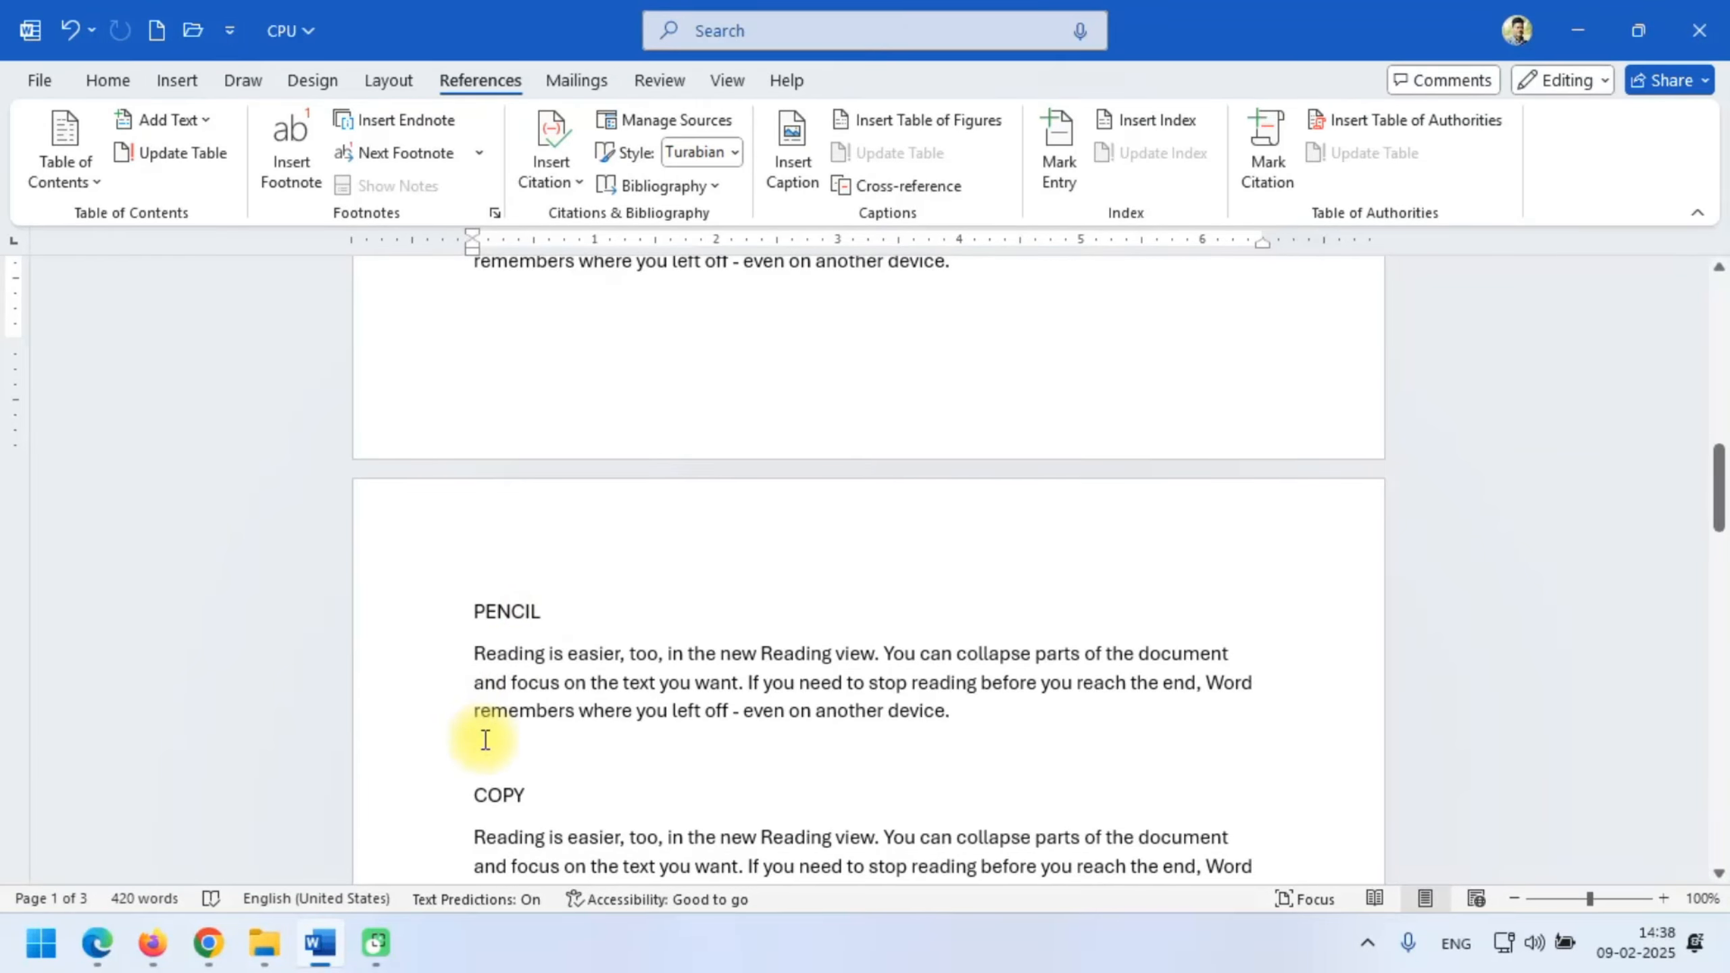
scroll(486, 734, "down", 3)
scroll(492, 738, "up", 6)
scroll(492, 739, "up", 14)
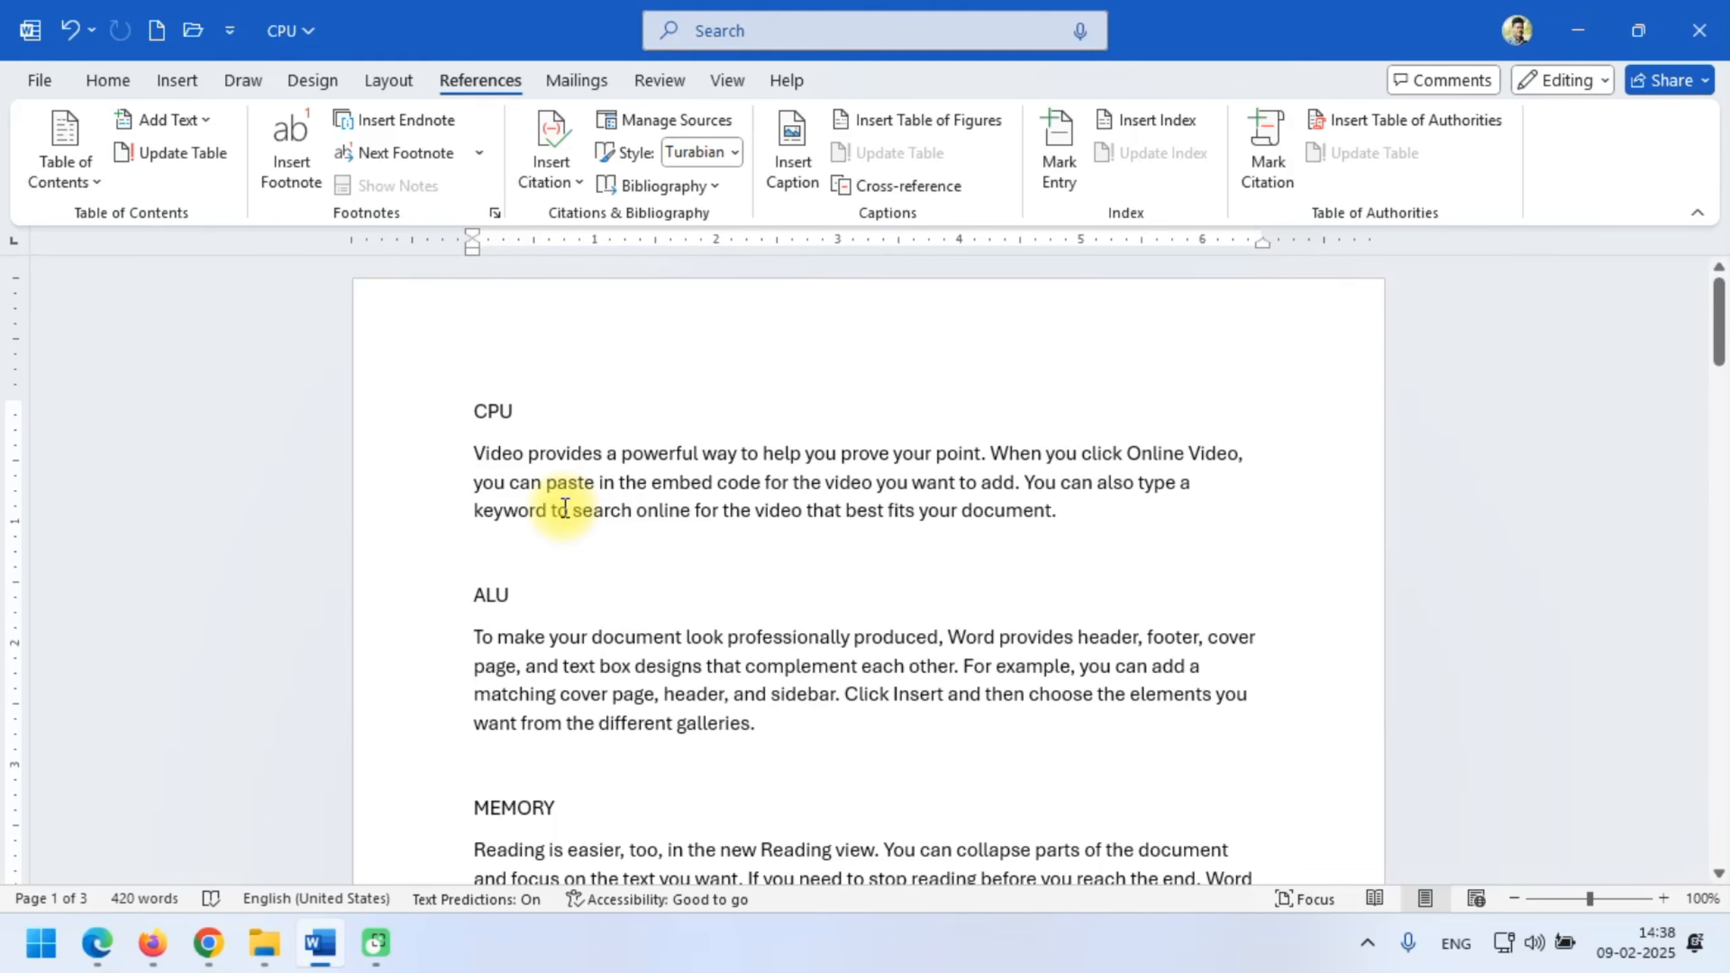
- Replace the citation category "1" with the custom category name COMPUTER in the Mark Citation settings
left_click(1255, 140)
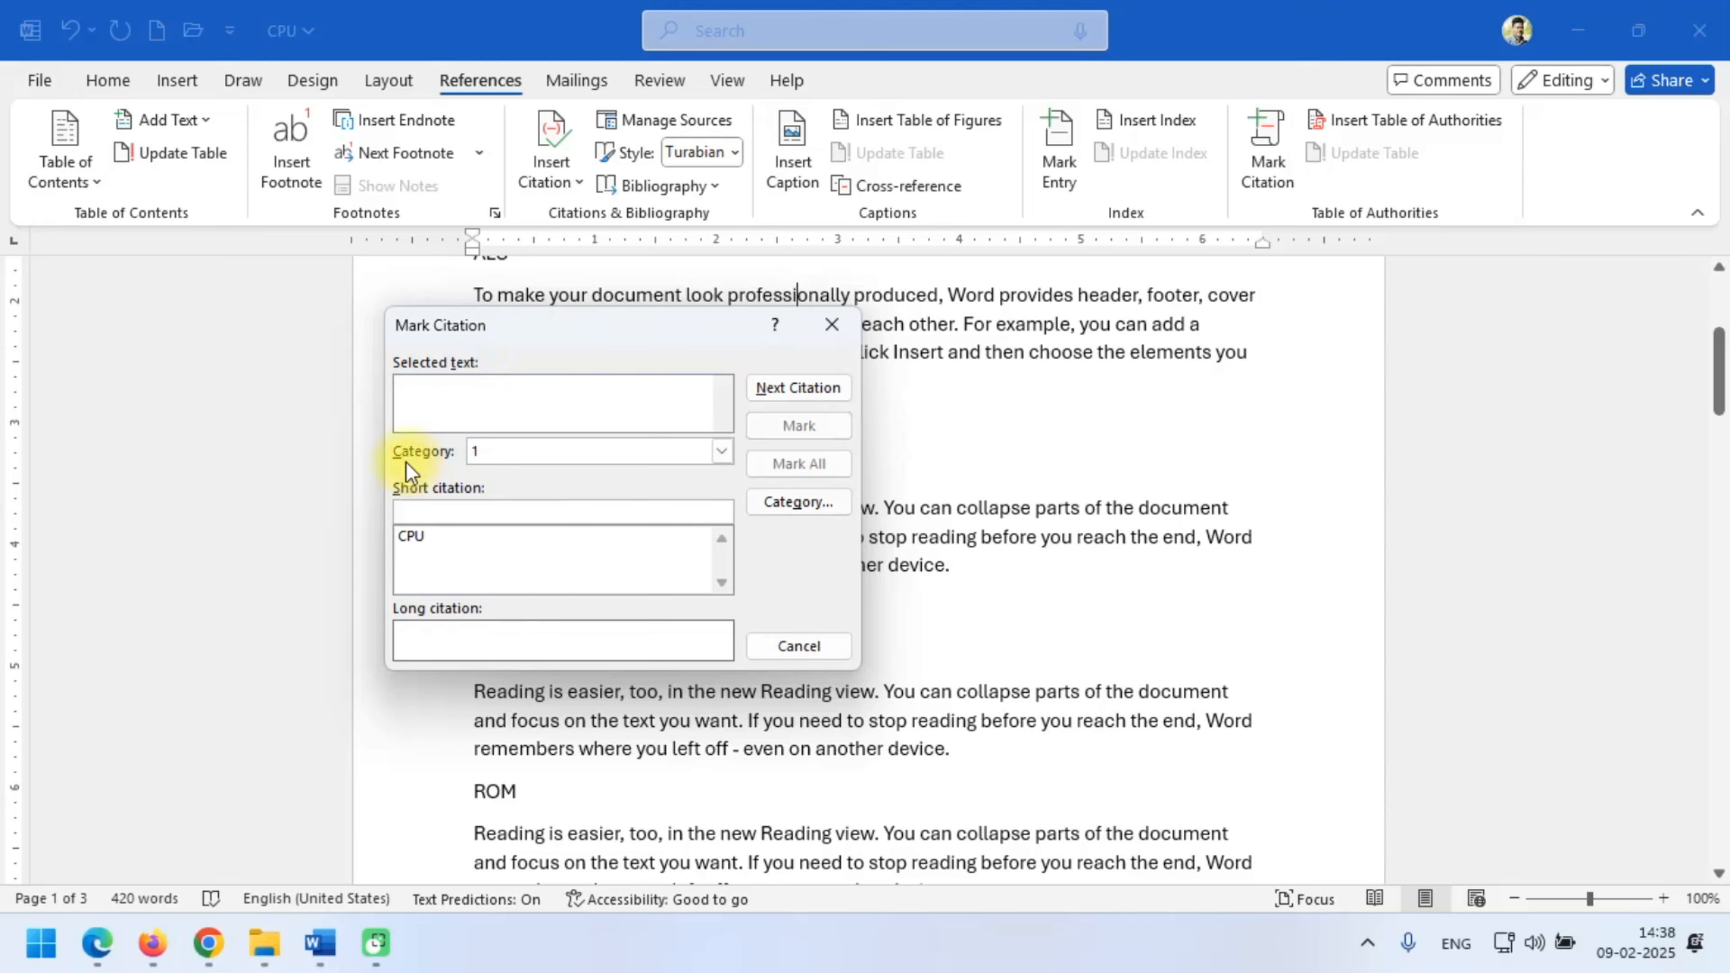
left_click(569, 452)
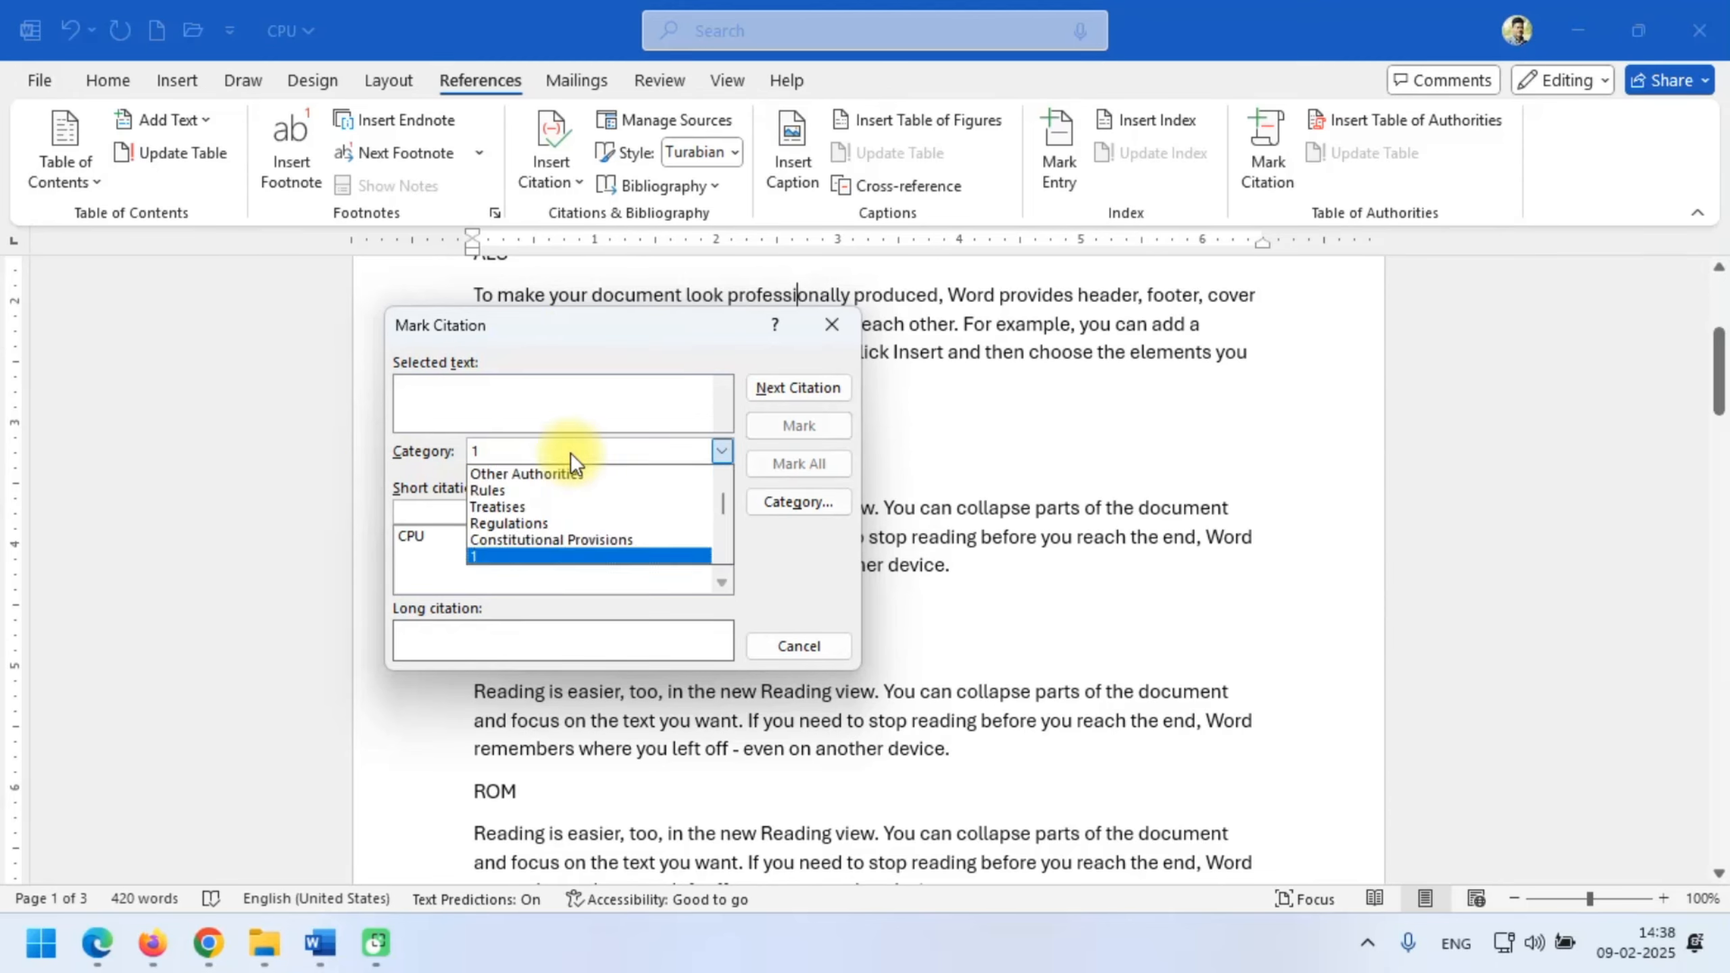
scroll(568, 511, "down", 3)
scroll(567, 511, "up", 3)
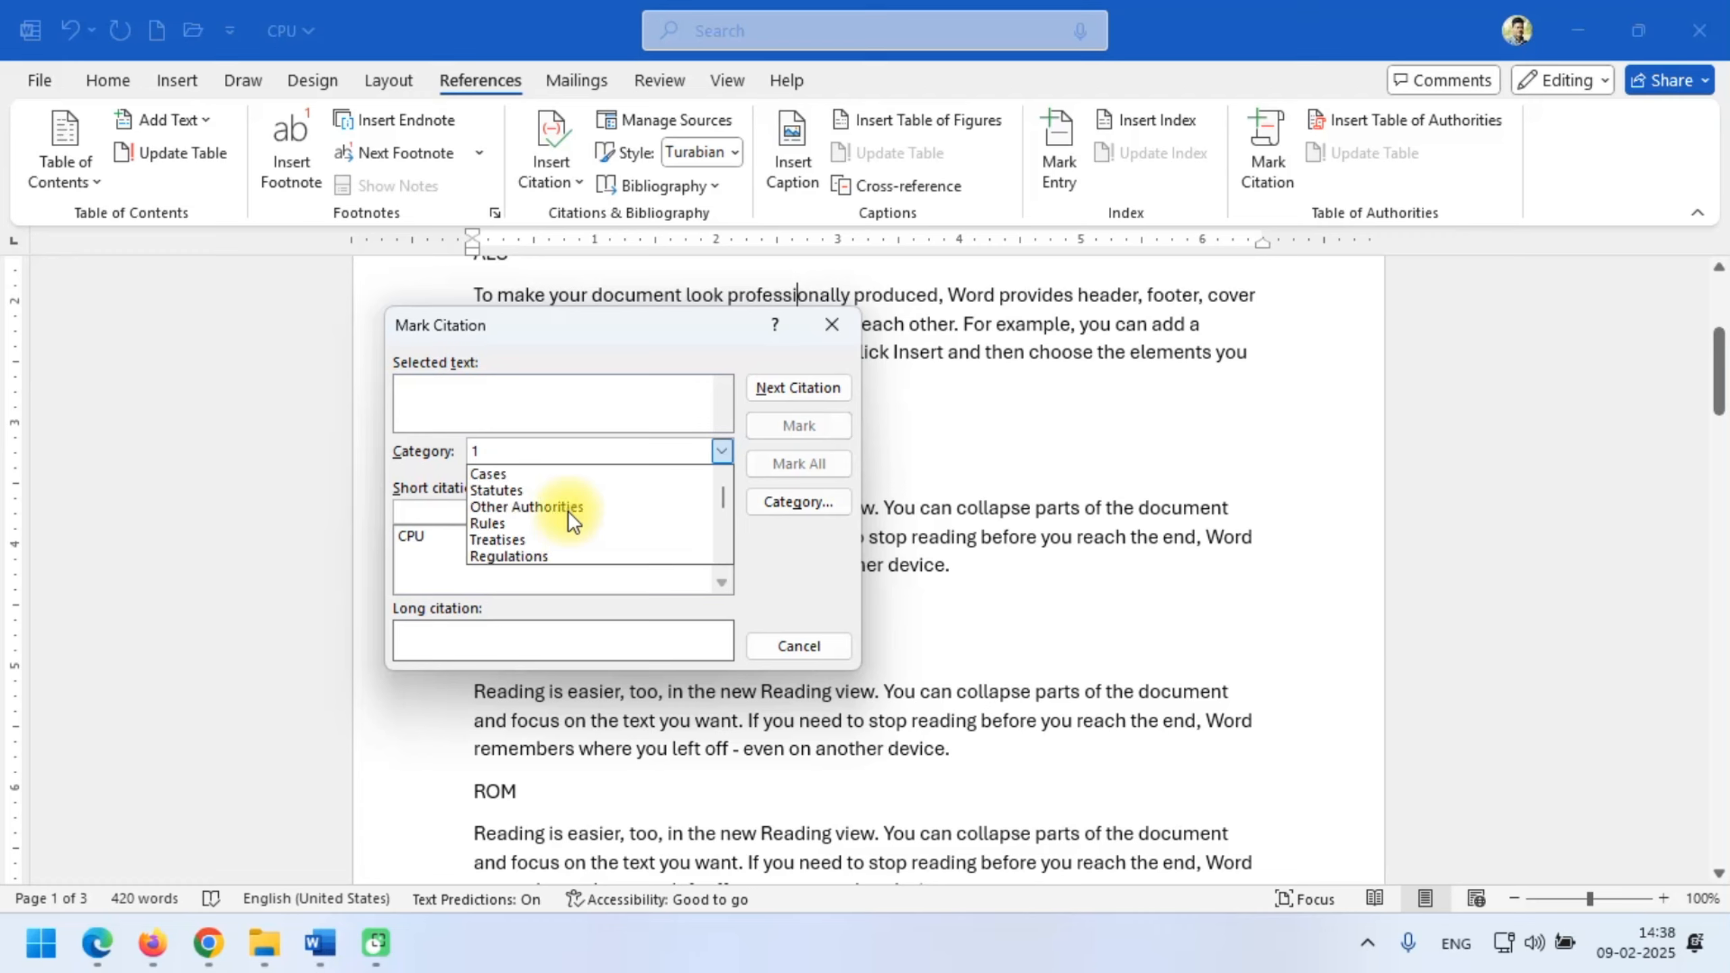
scroll(568, 511, "down", 2)
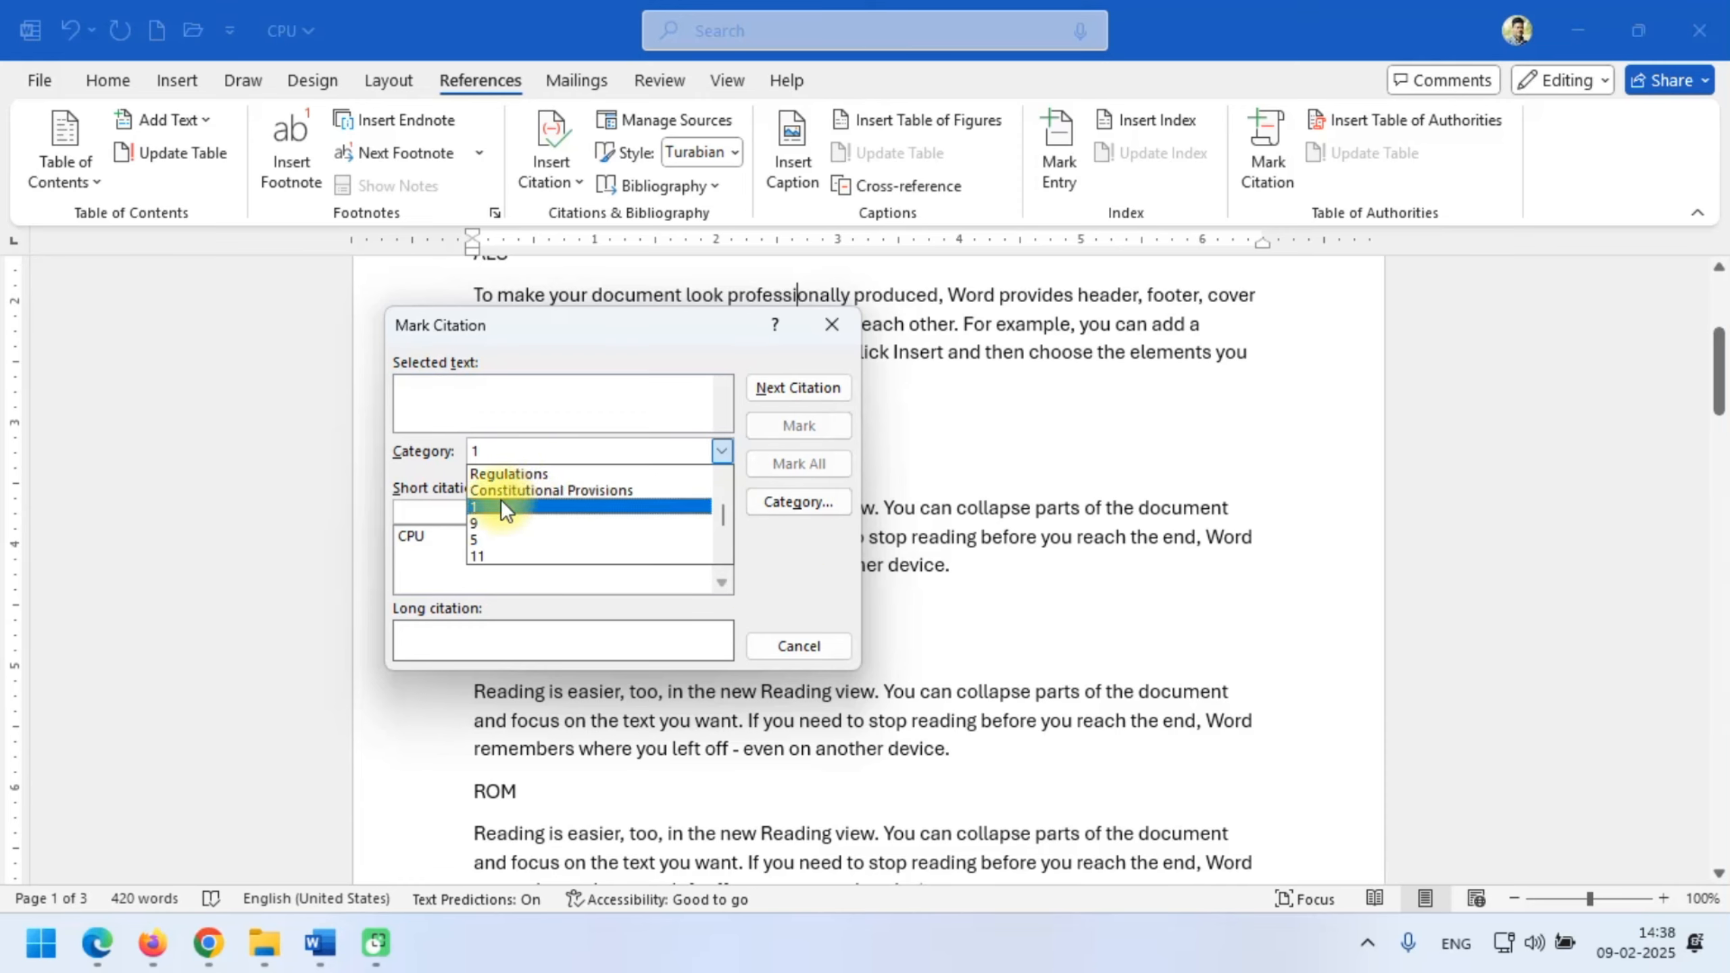
left_click(484, 504)
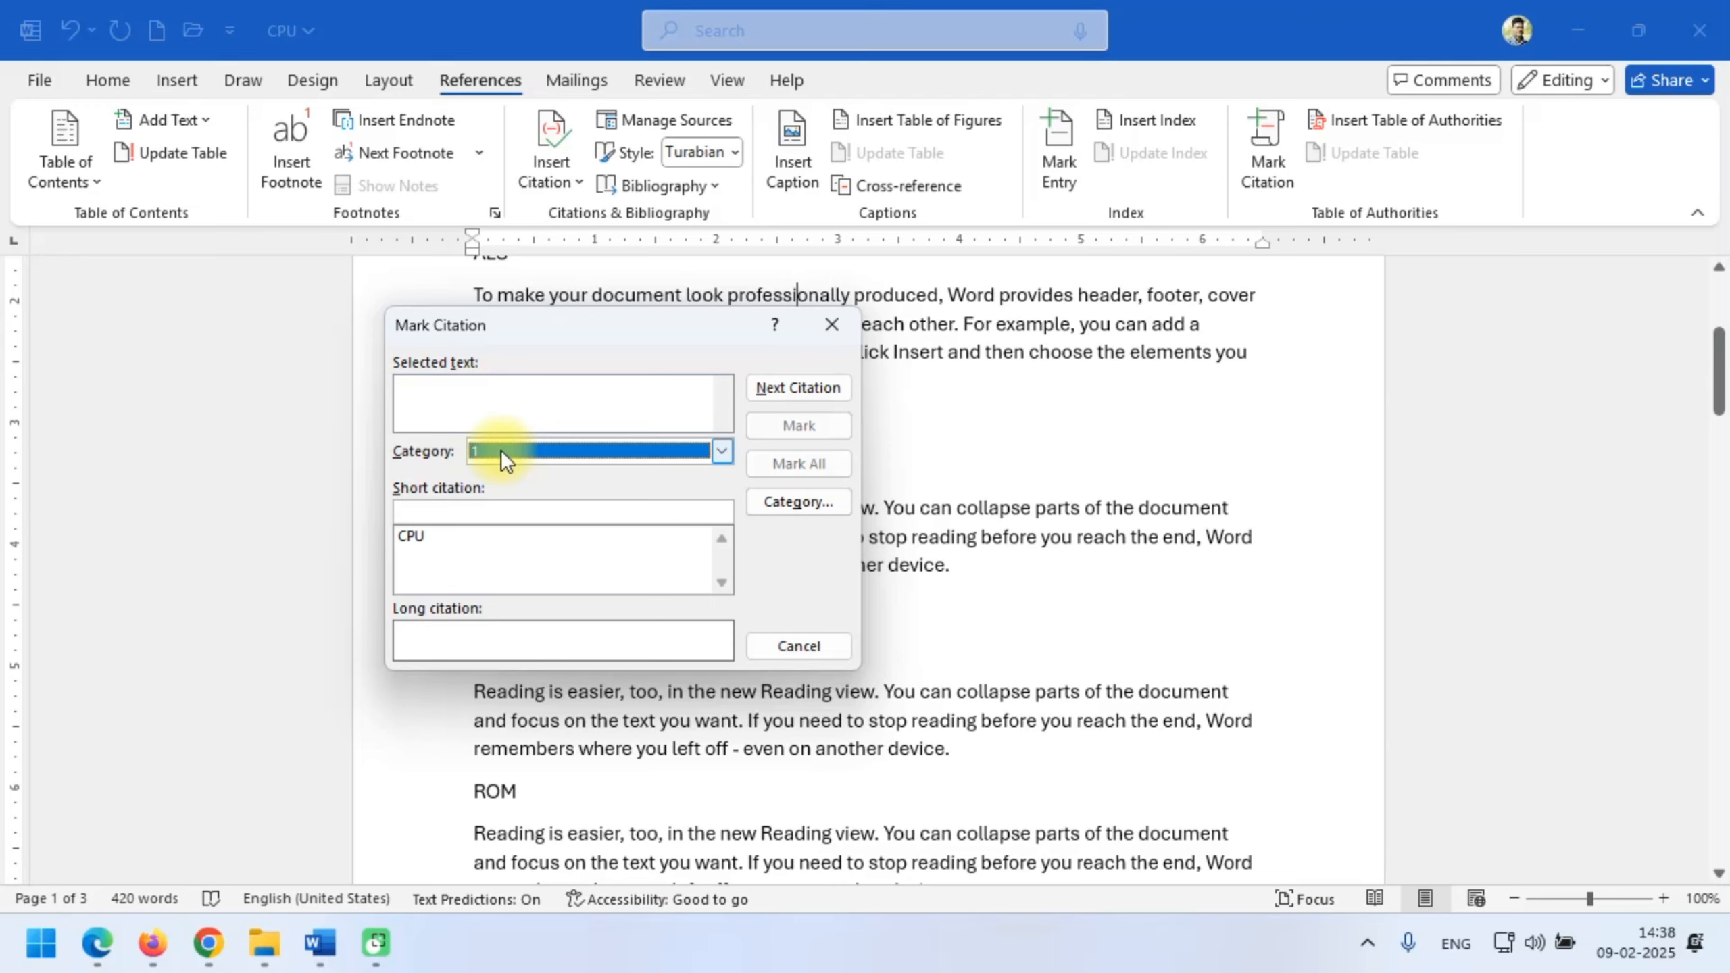
left_click(775, 504)
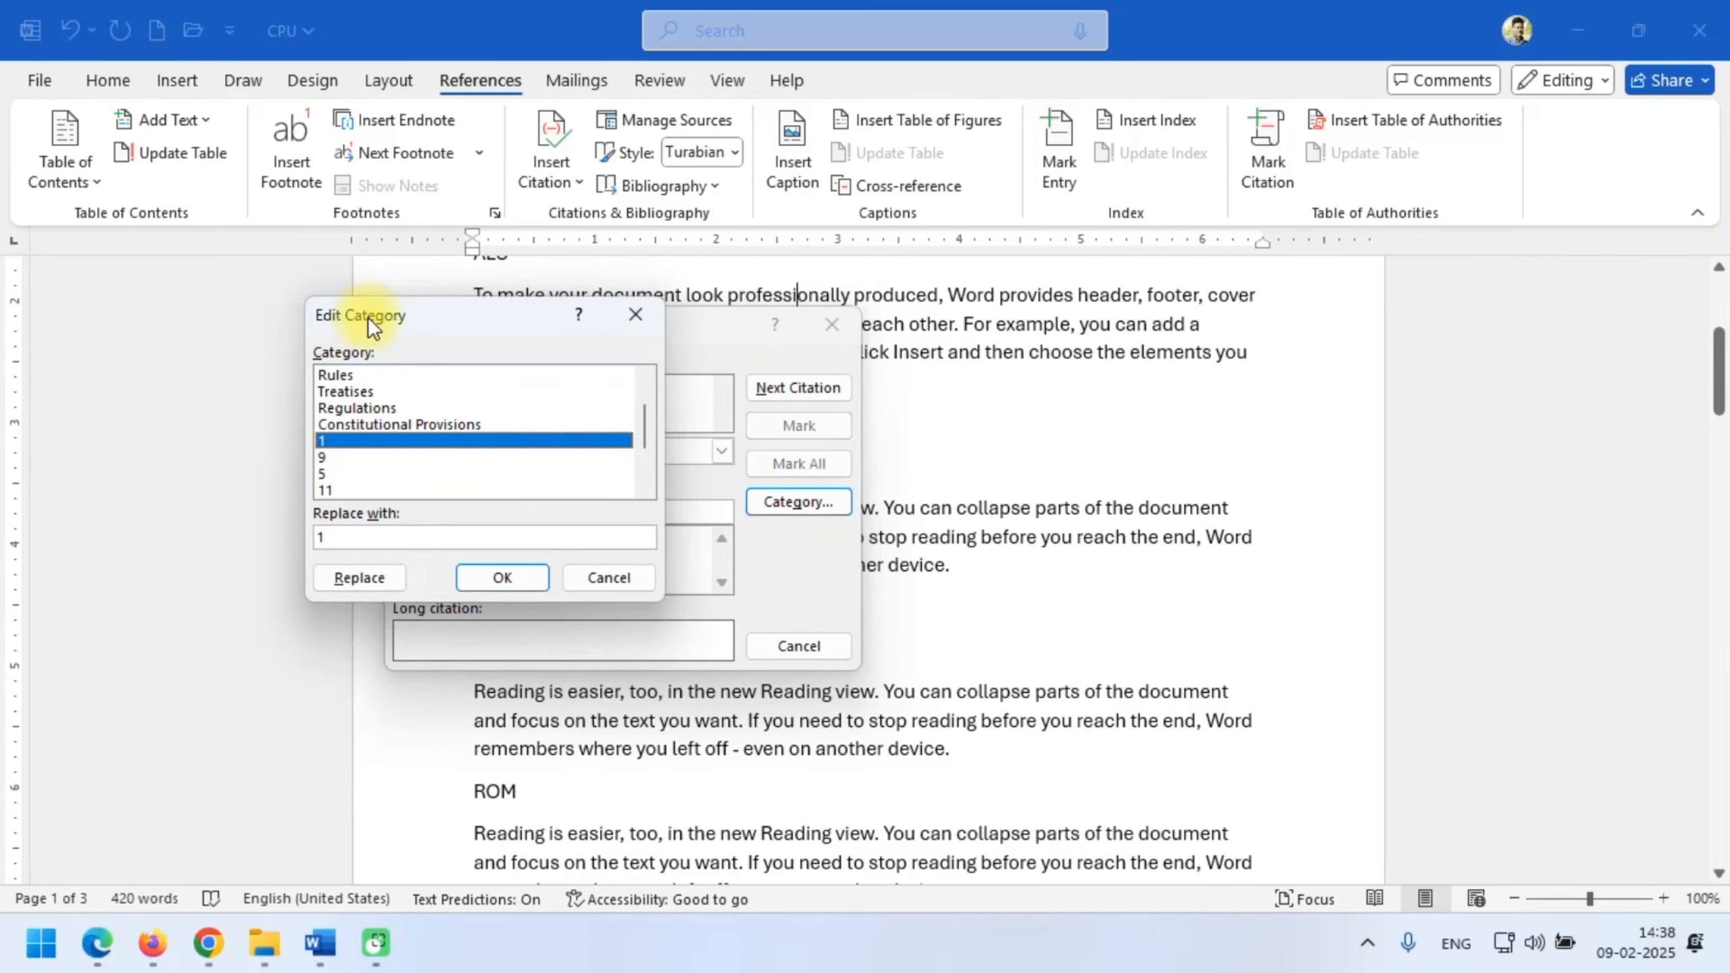
left_click_drag(367, 316, 502, 325)
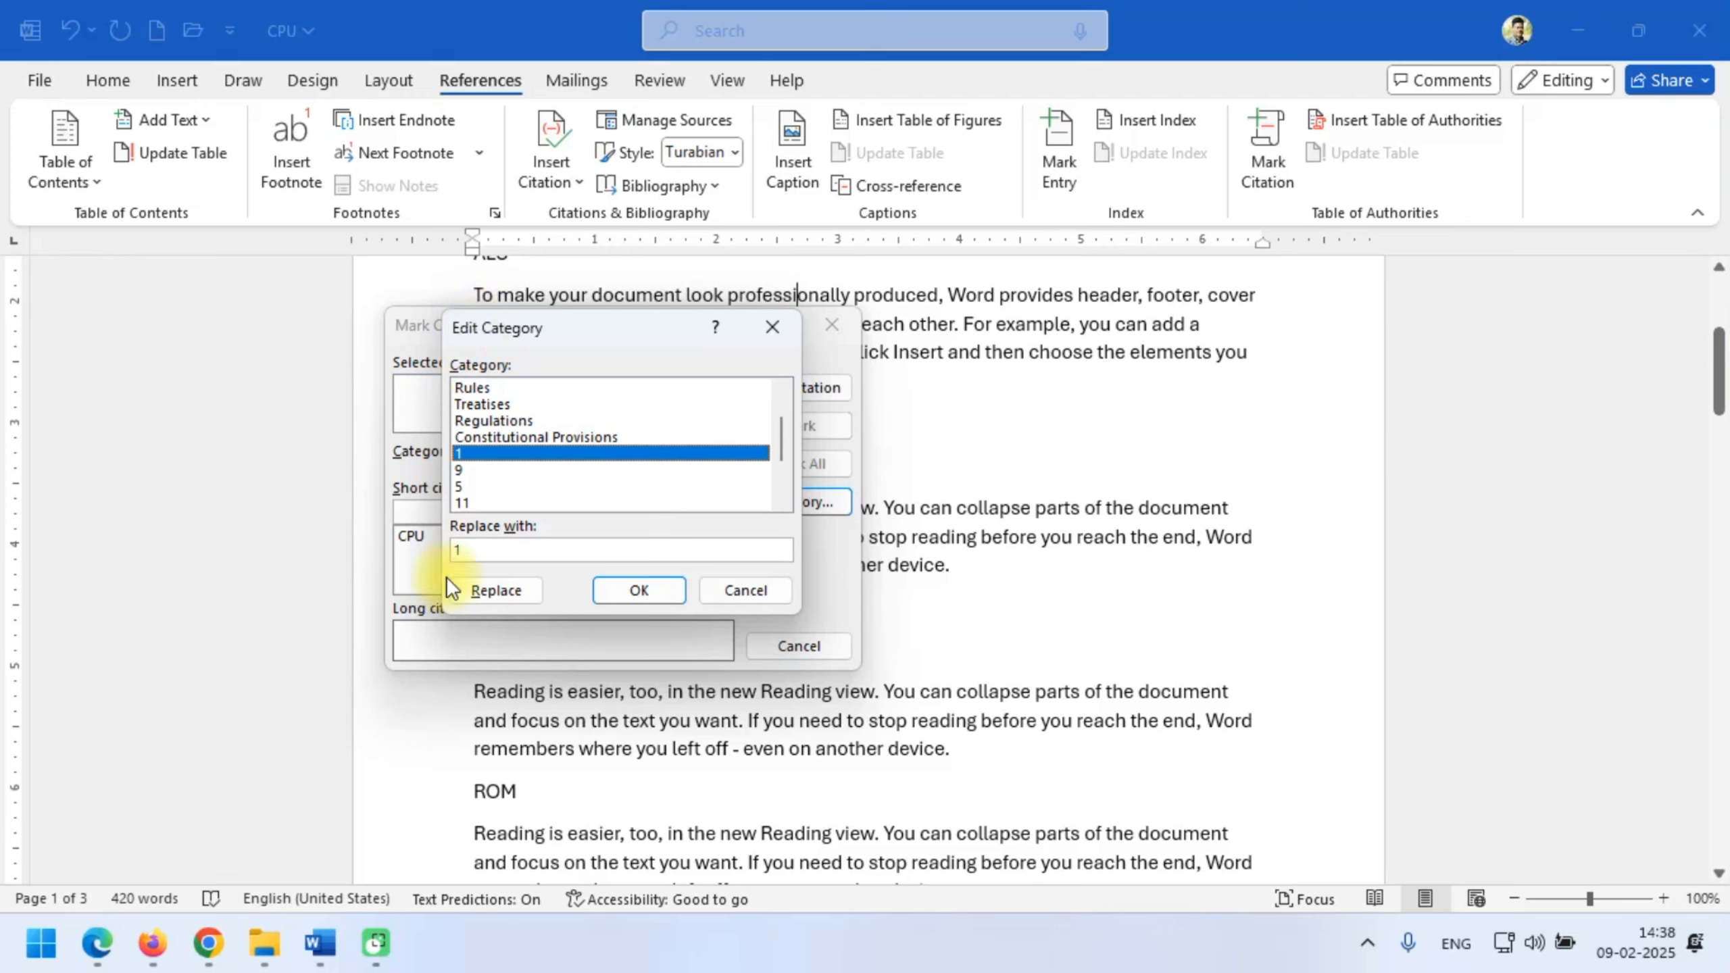
left_click(477, 550)
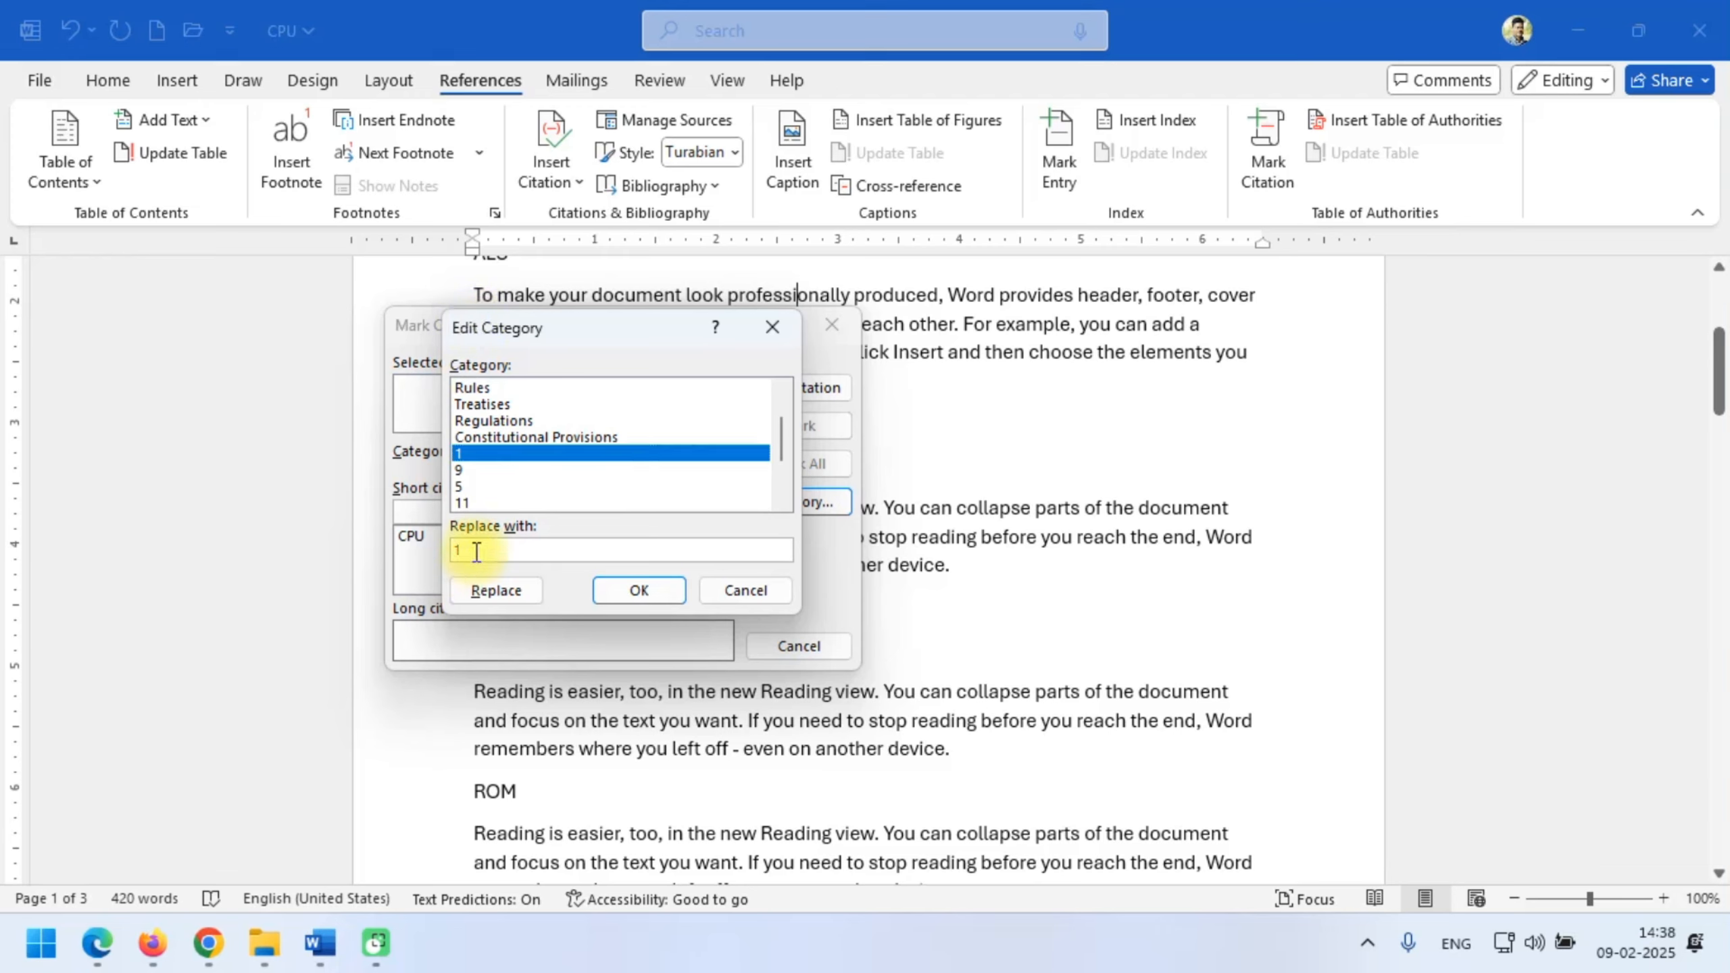
key("BackSpace")
type("COMPUTER")
left_click(500, 586)
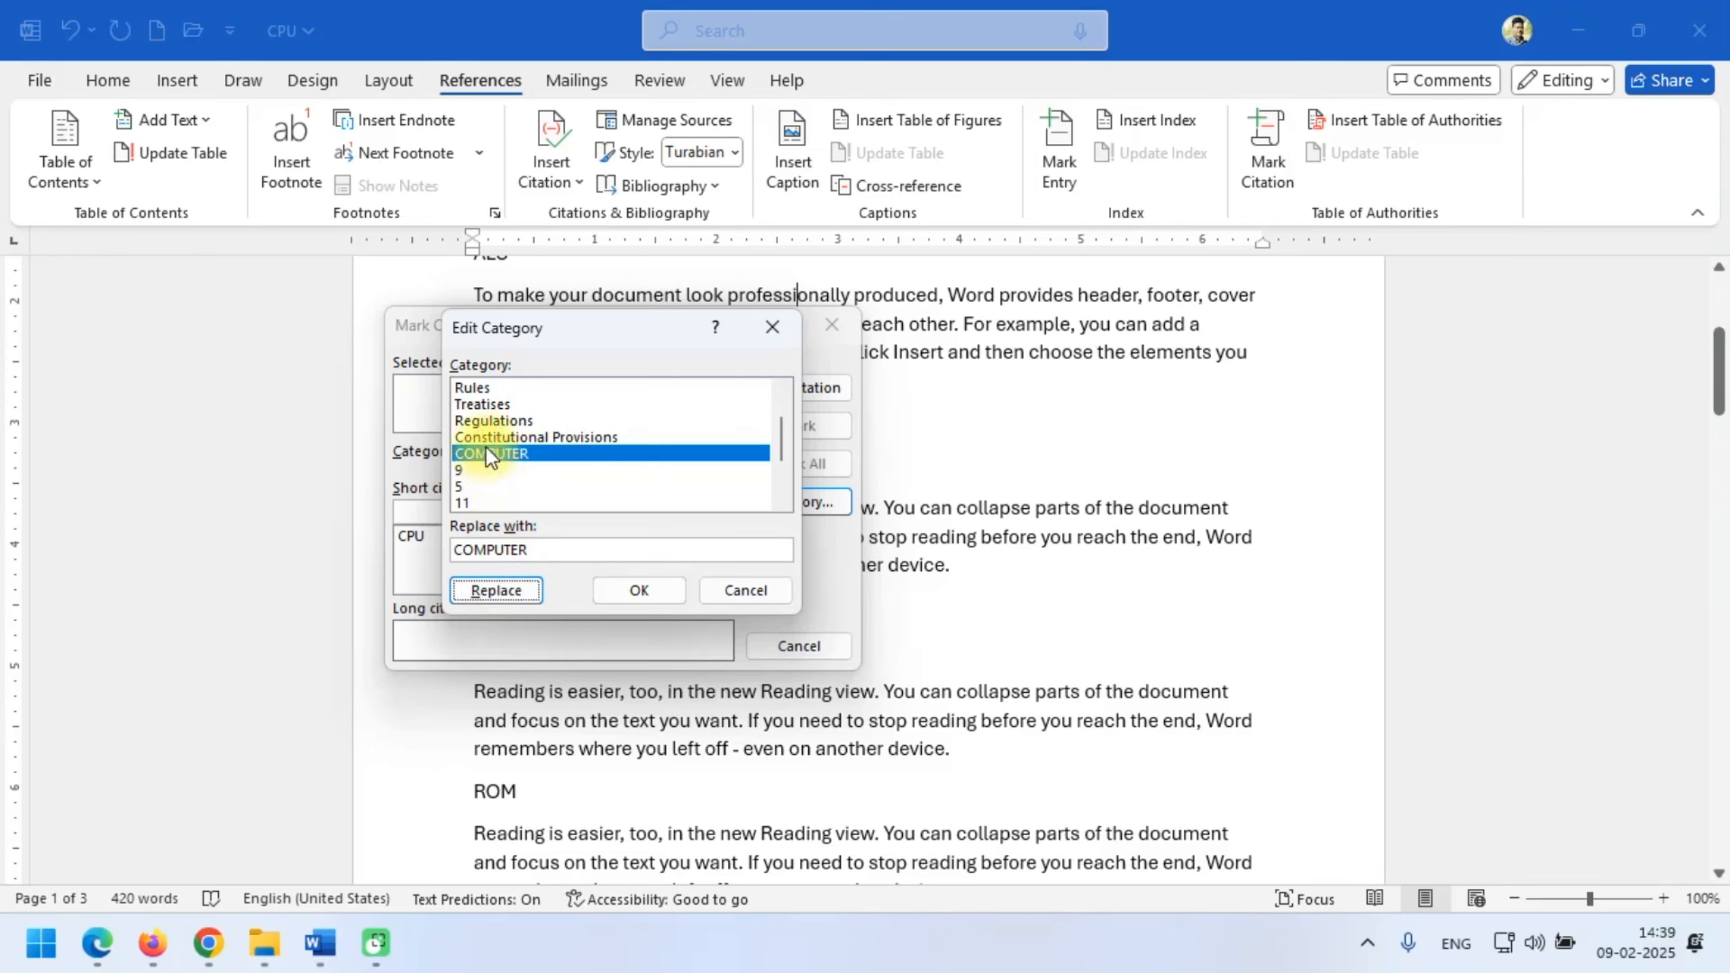
left_click(662, 583)
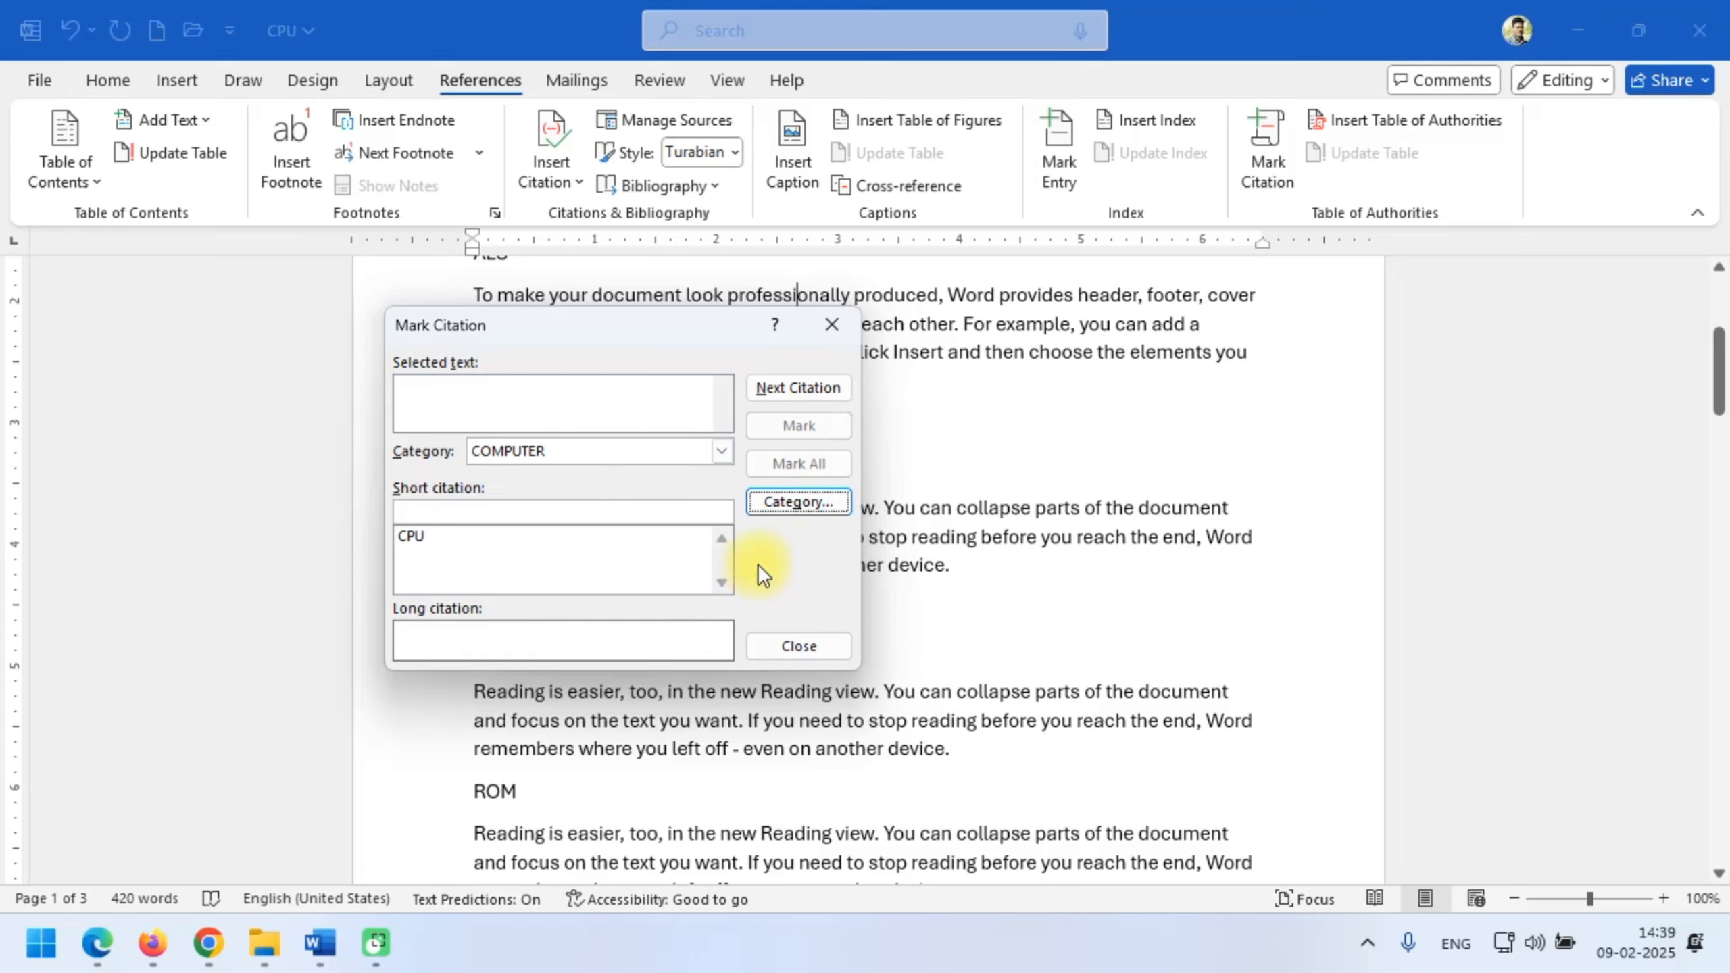
- Replace the citation category "9" with the custom name STATIONARY and close the Mark Citation dialog
left_click(702, 451)
scroll(581, 517, "down", 2)
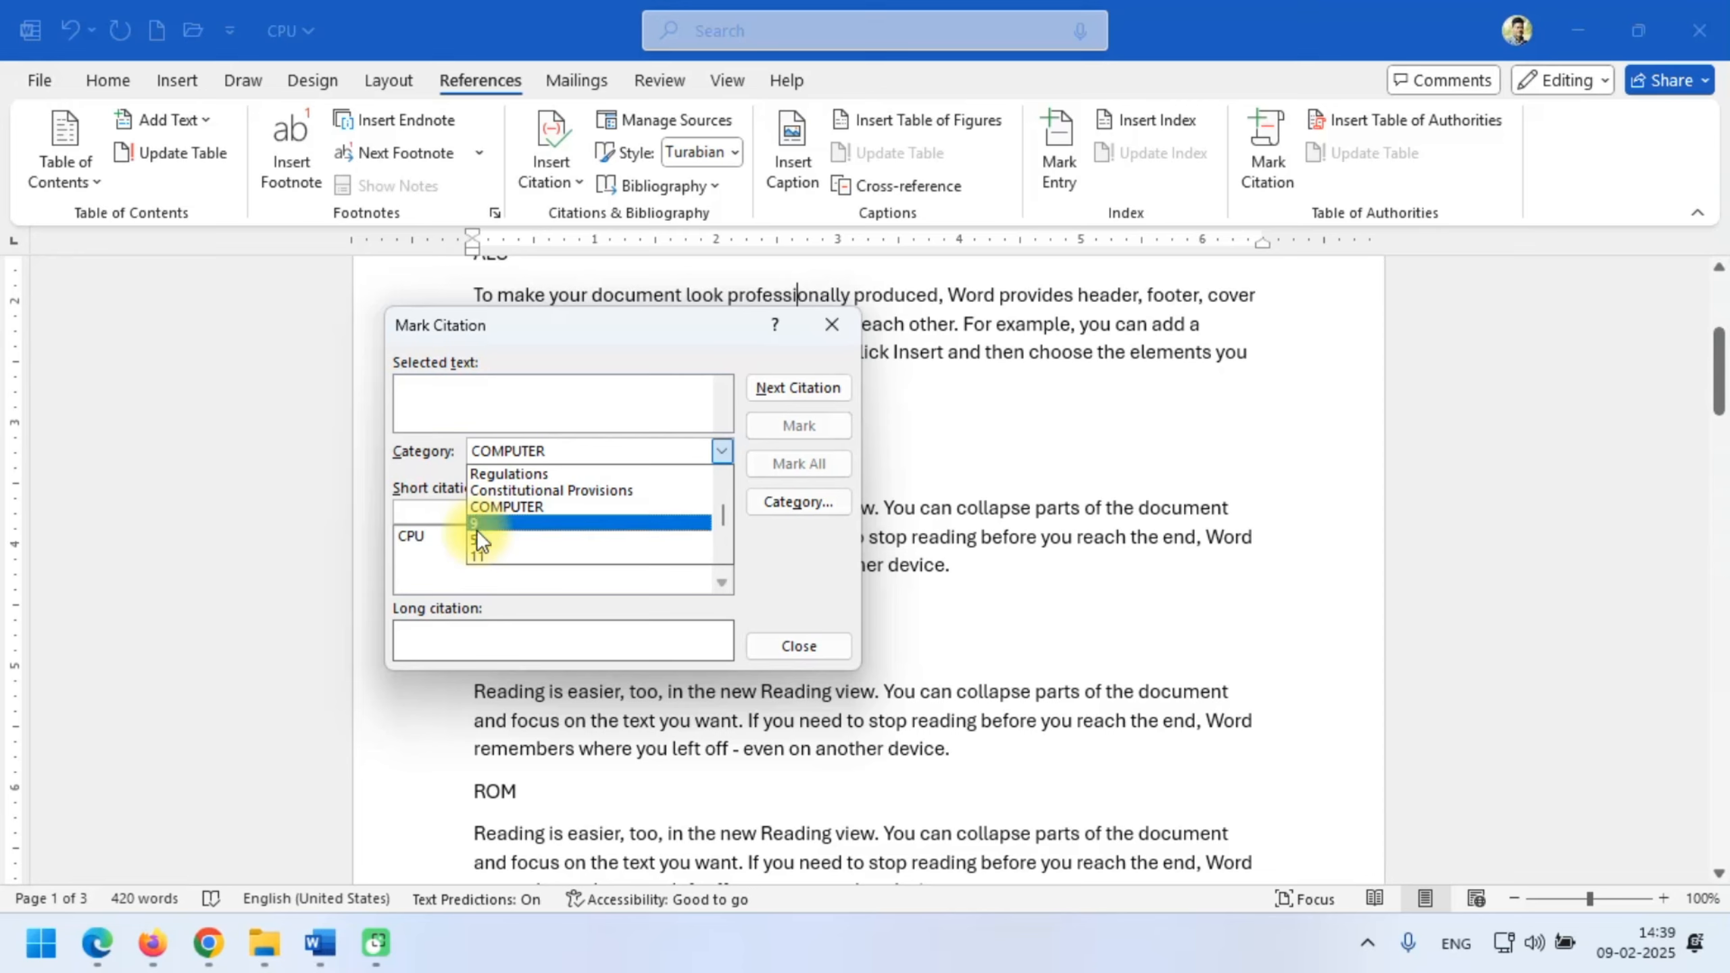
left_click(475, 523)
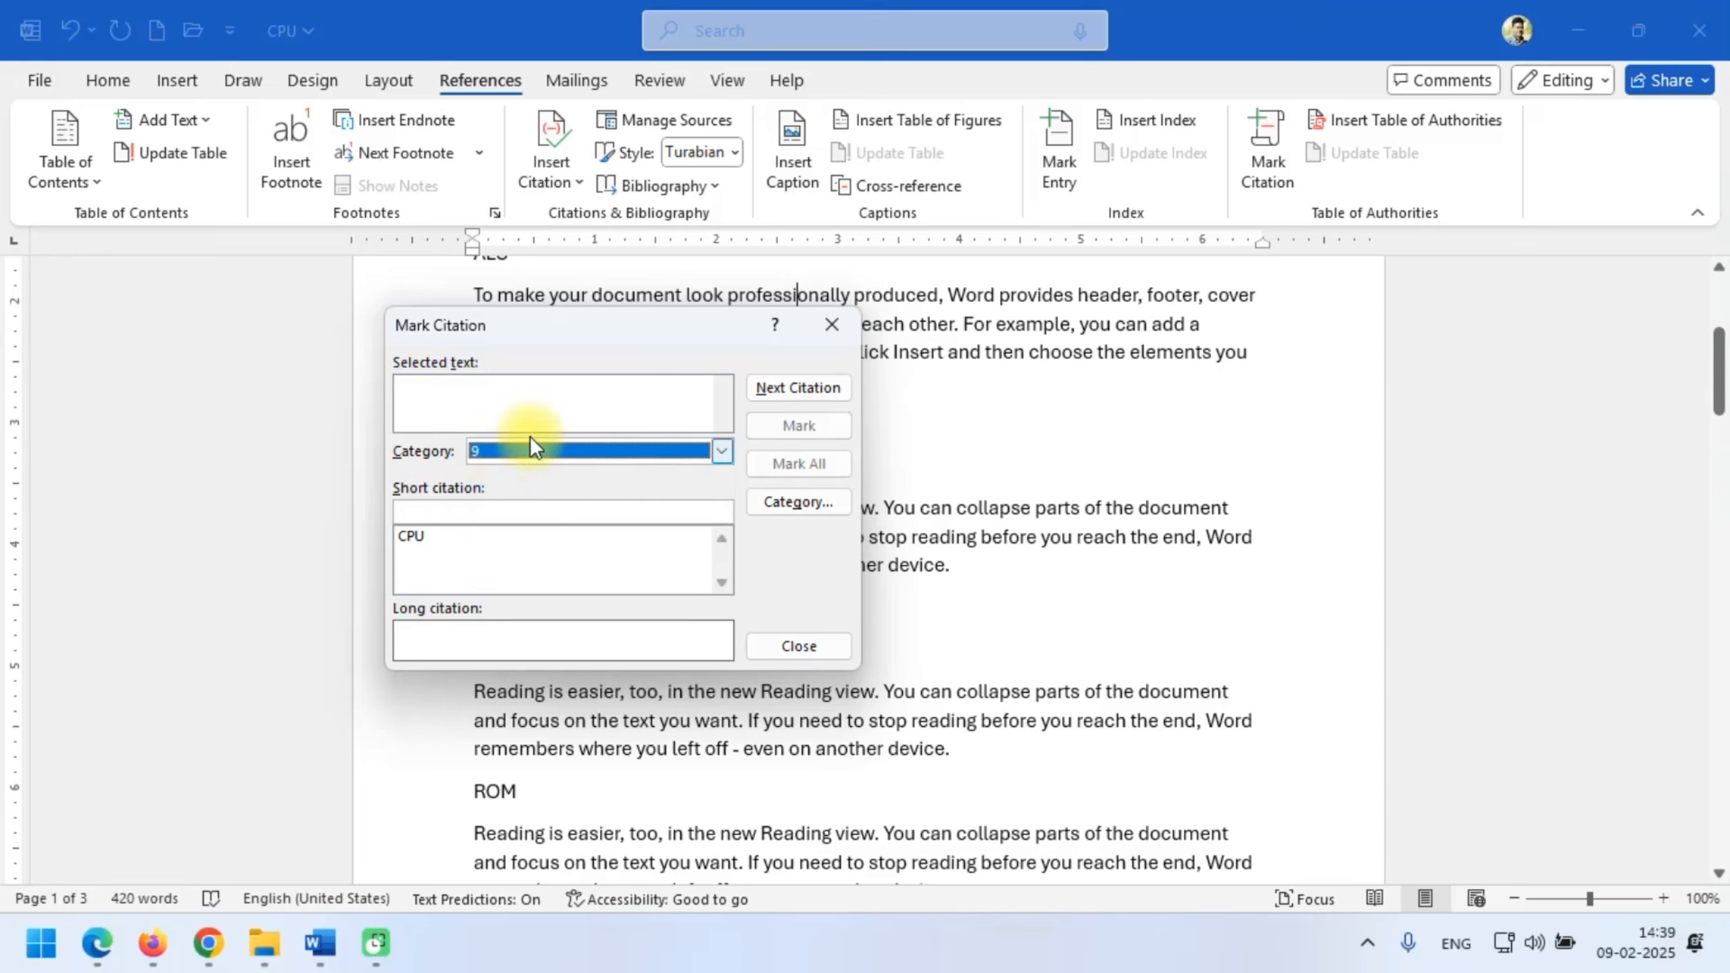
left_click(795, 501)
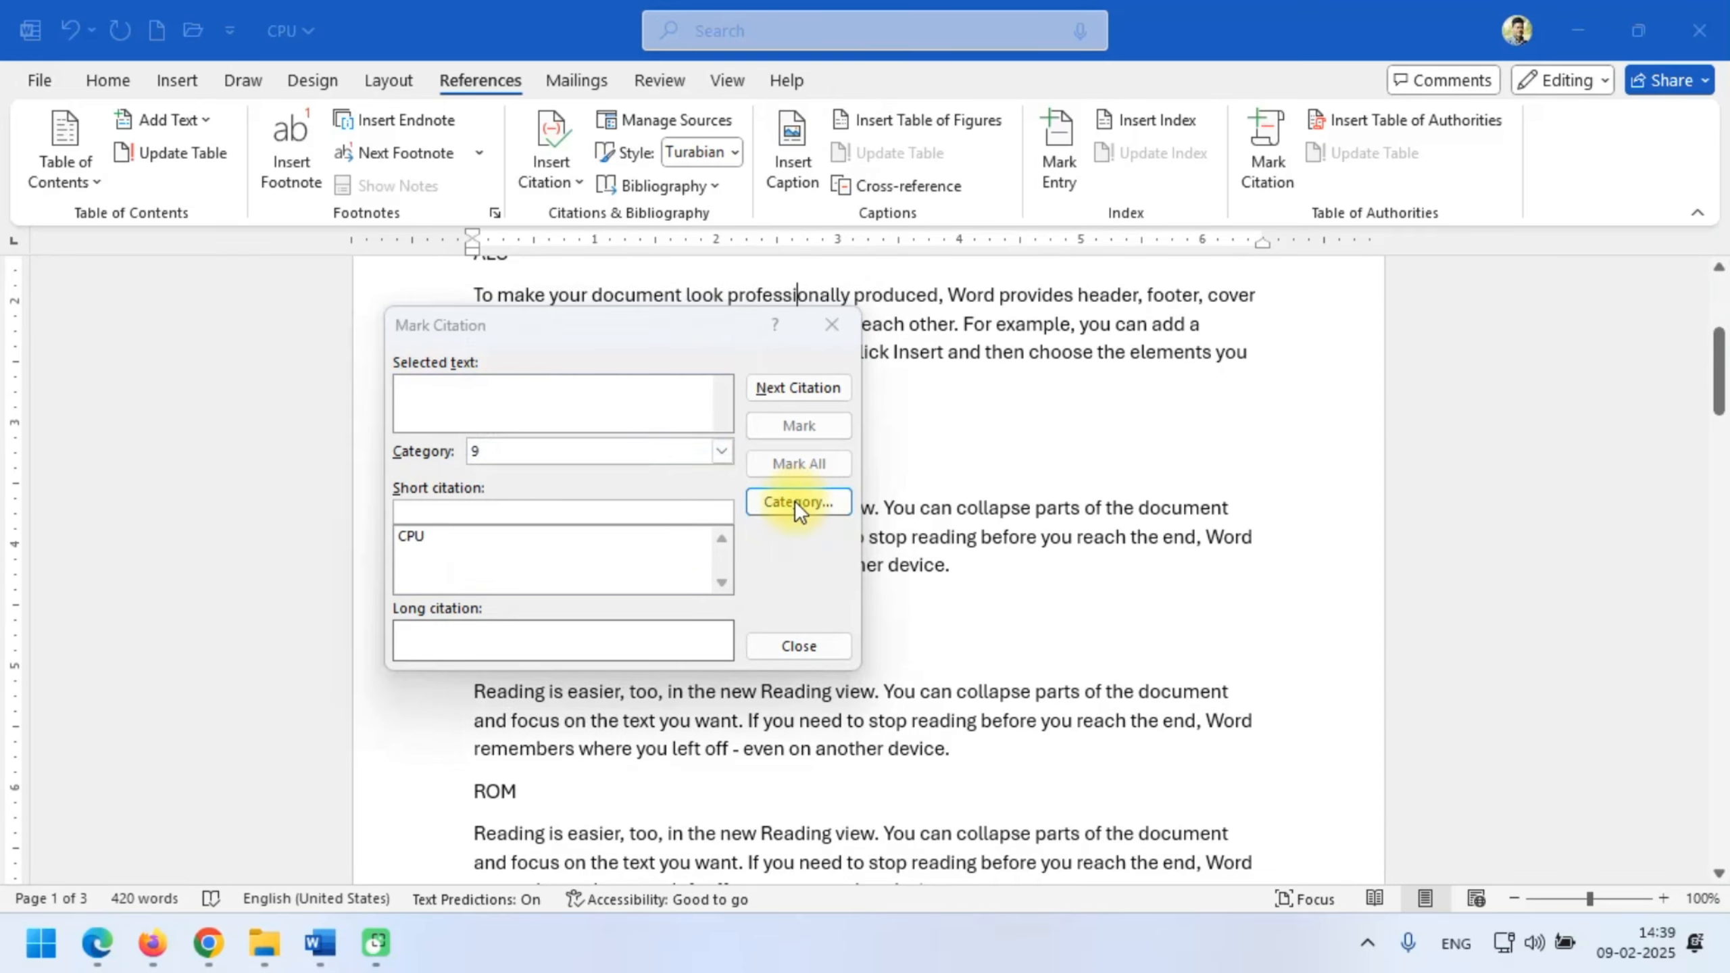
left_click(498, 549)
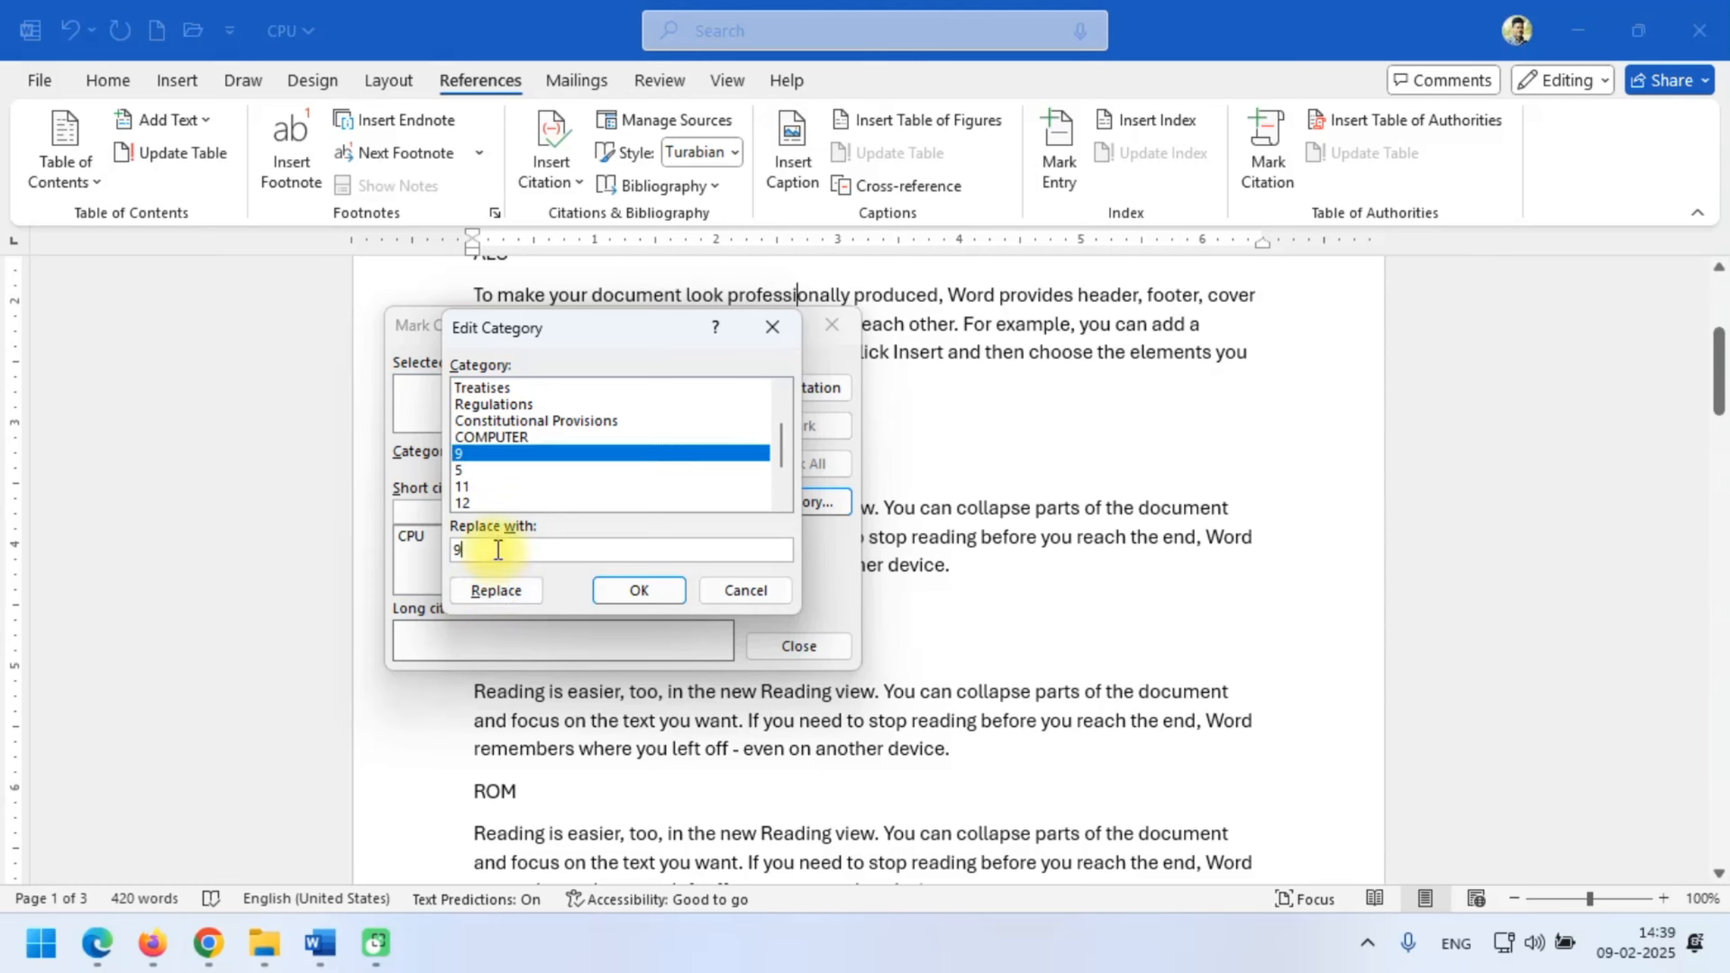
key("BackSpace")
type("STATIONARY")
left_click(505, 581)
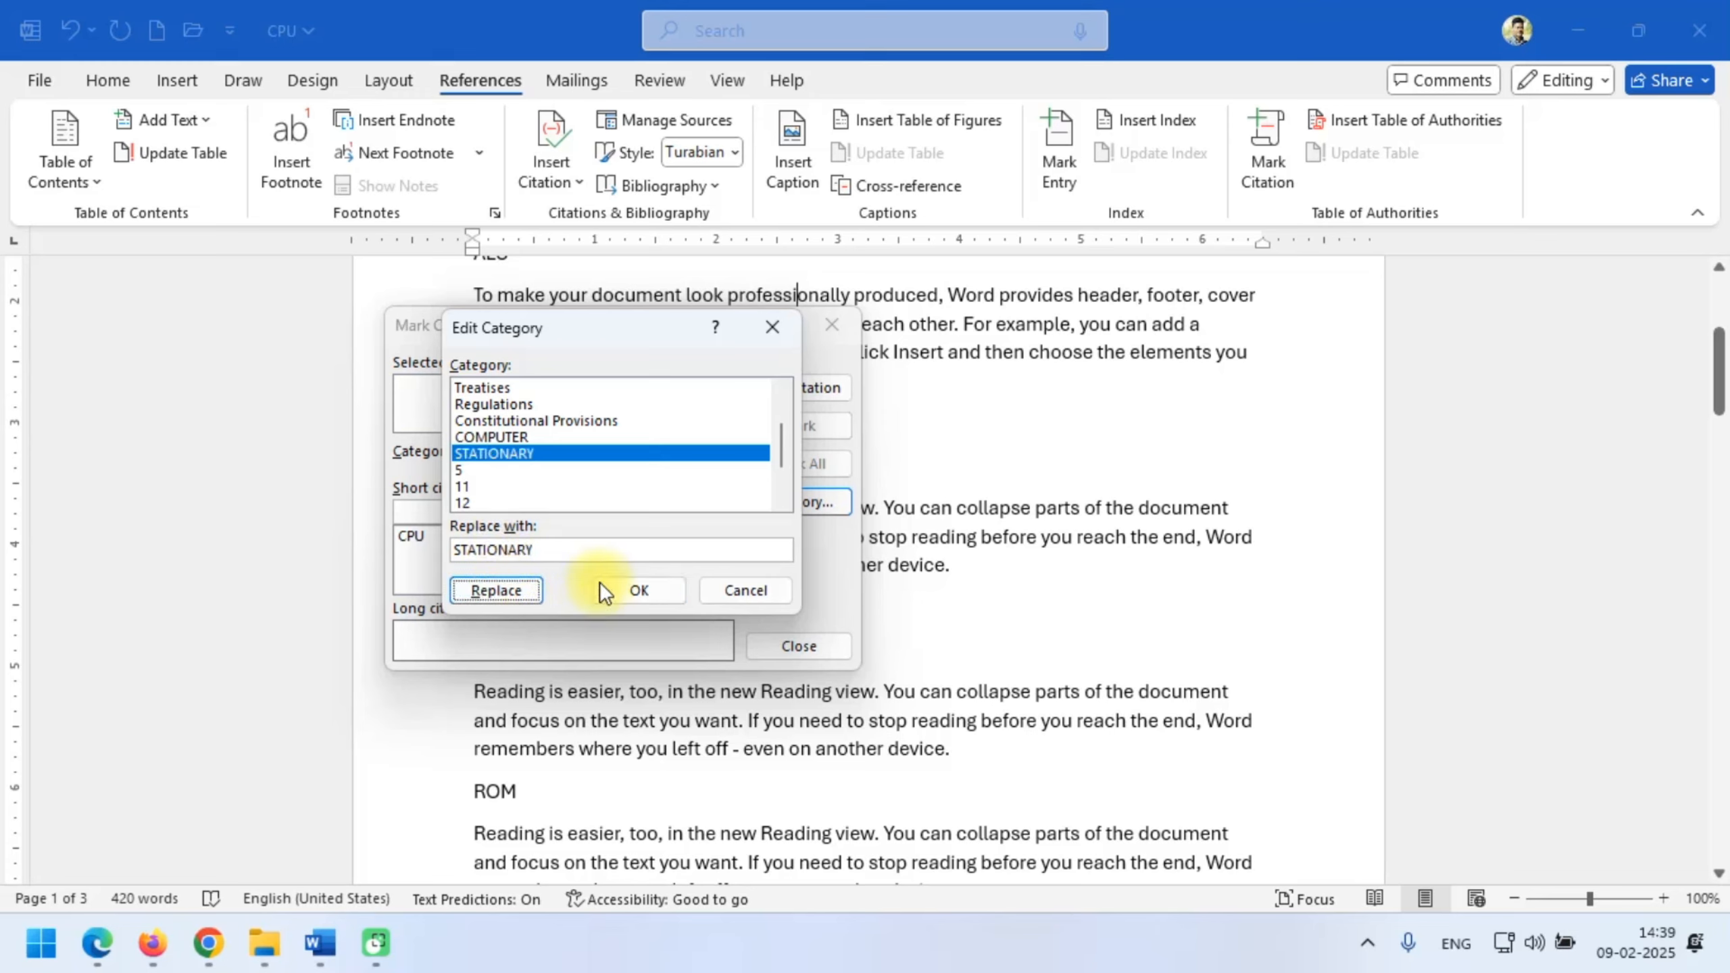
left_click(627, 586)
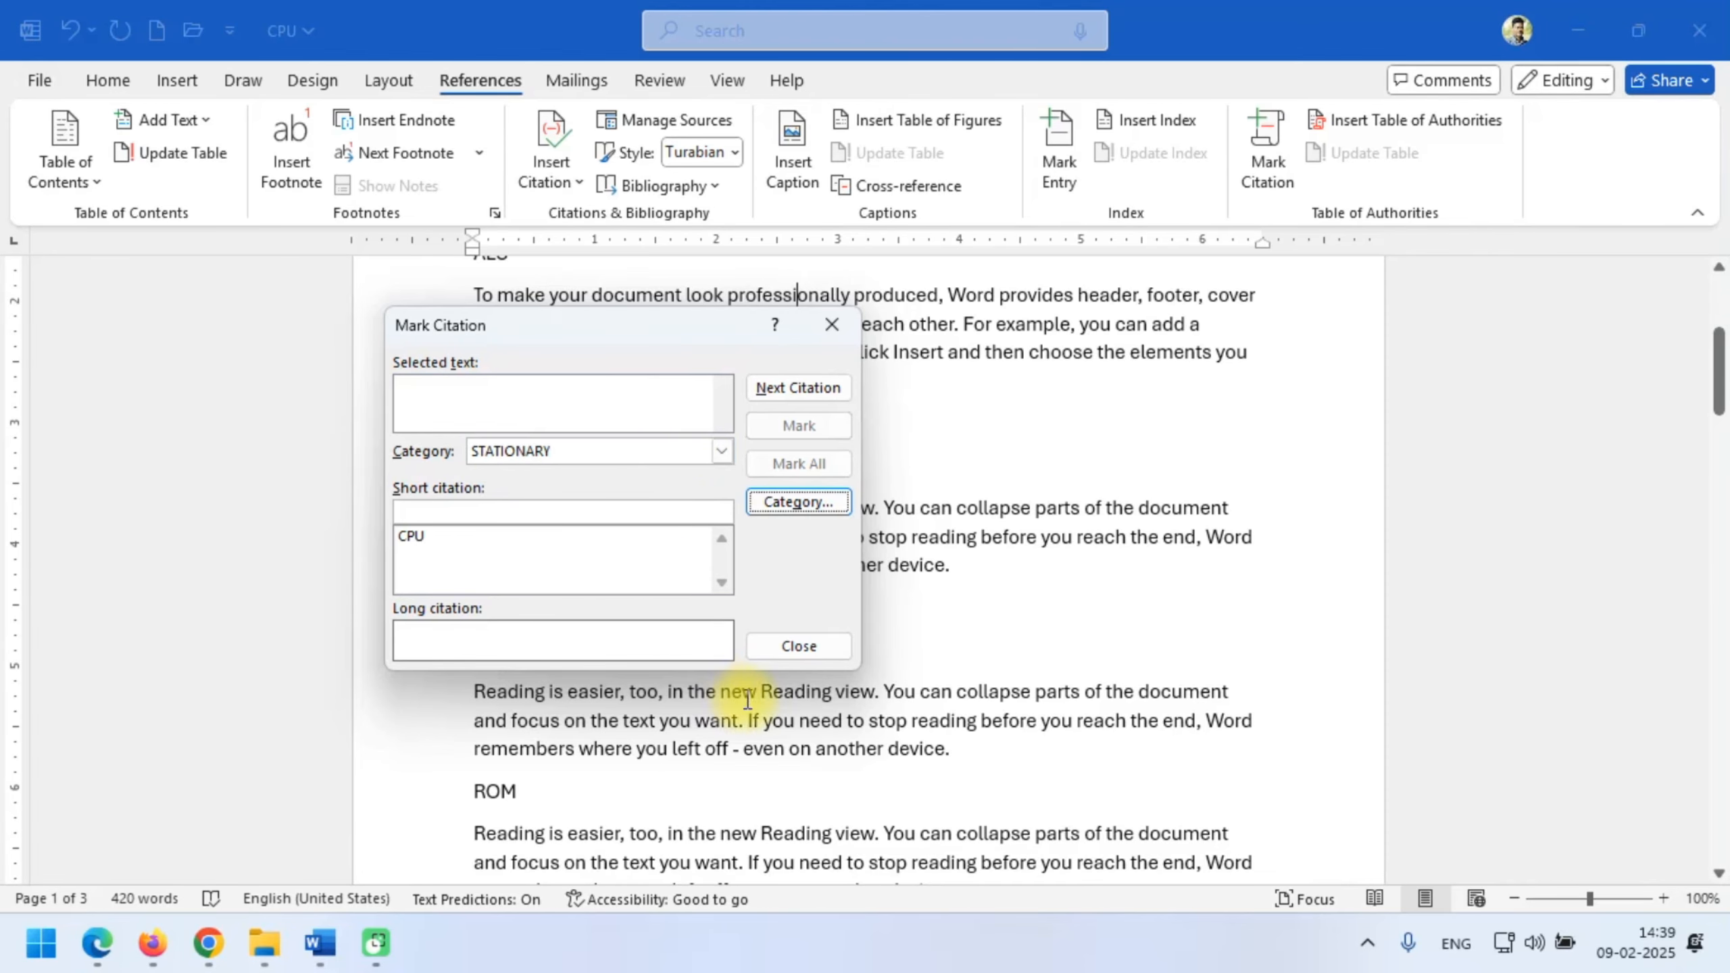
left_click(793, 645)
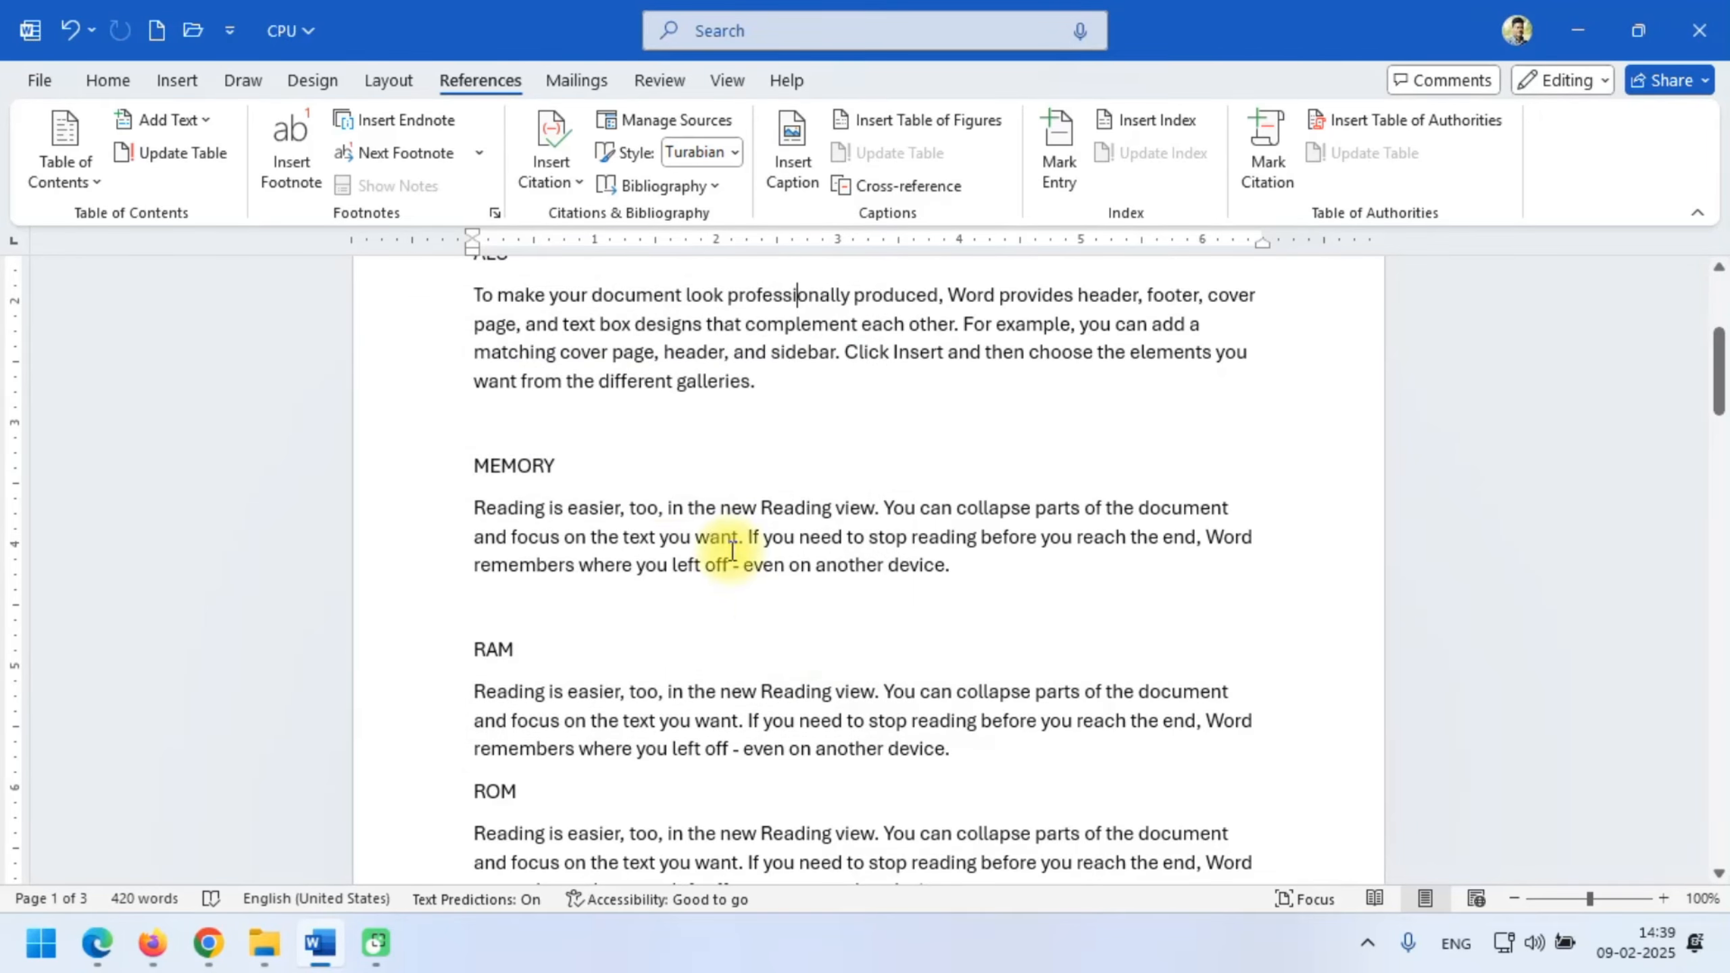
- Mark the CPU heading on the first page as a citation in the COMPUTER category
scroll(682, 504, "up", 5)
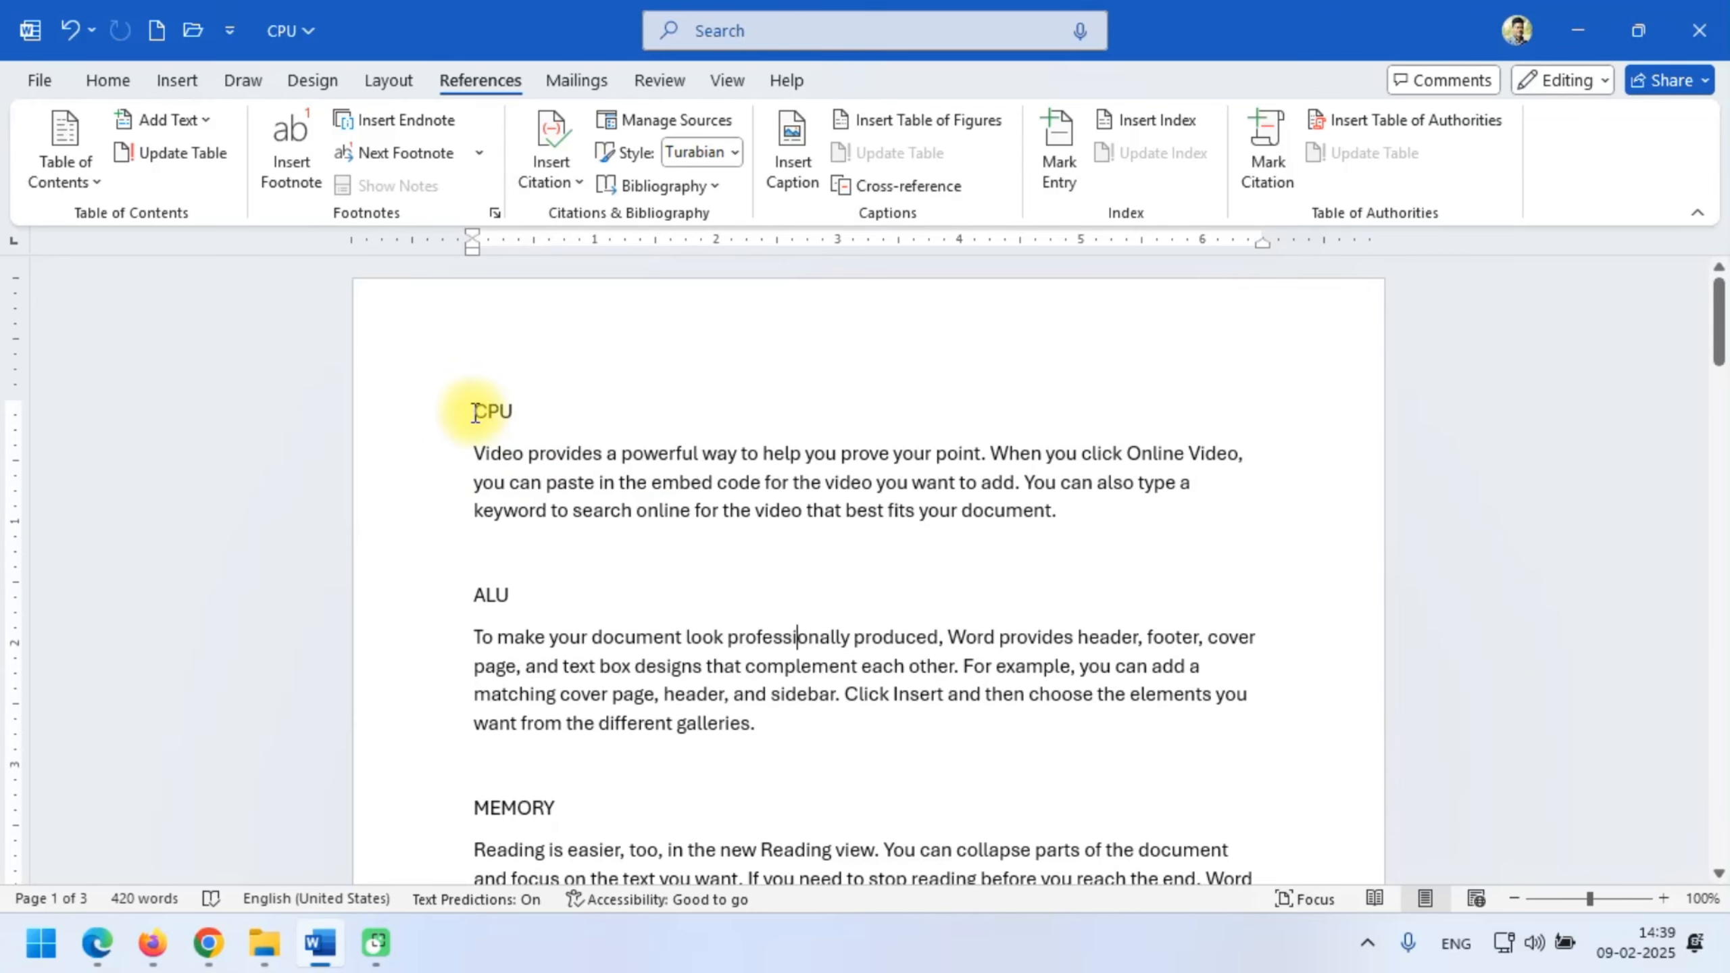
left_click_drag(474, 412, 505, 414)
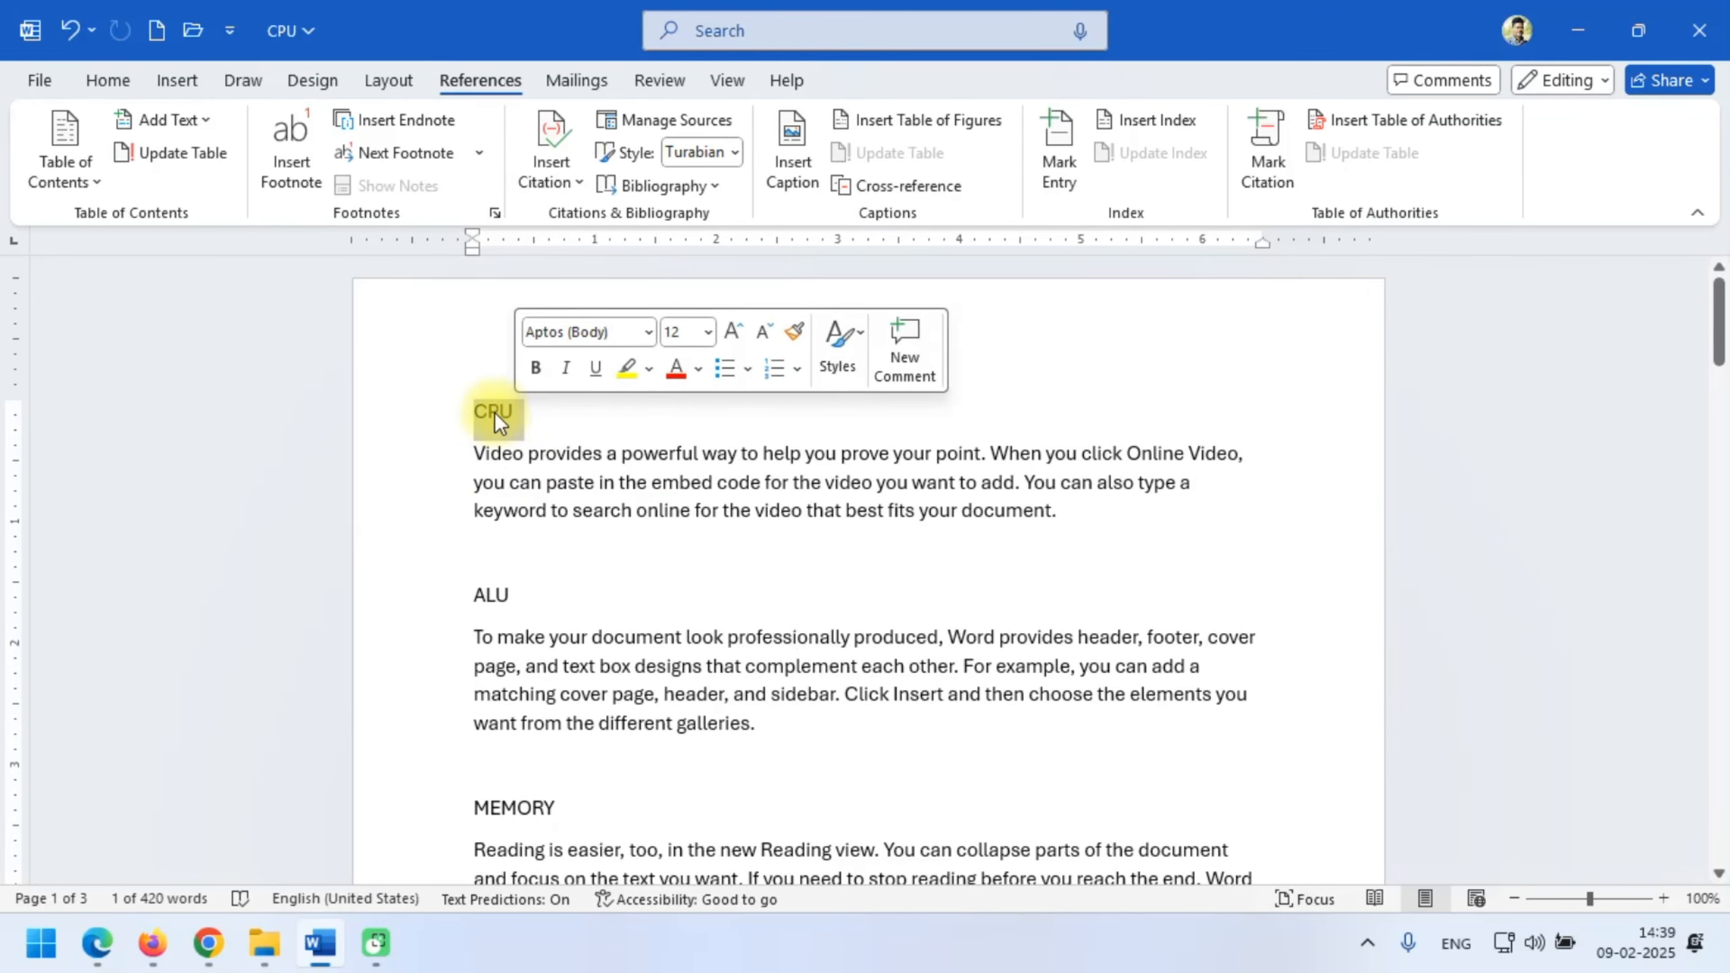
left_click(1268, 133)
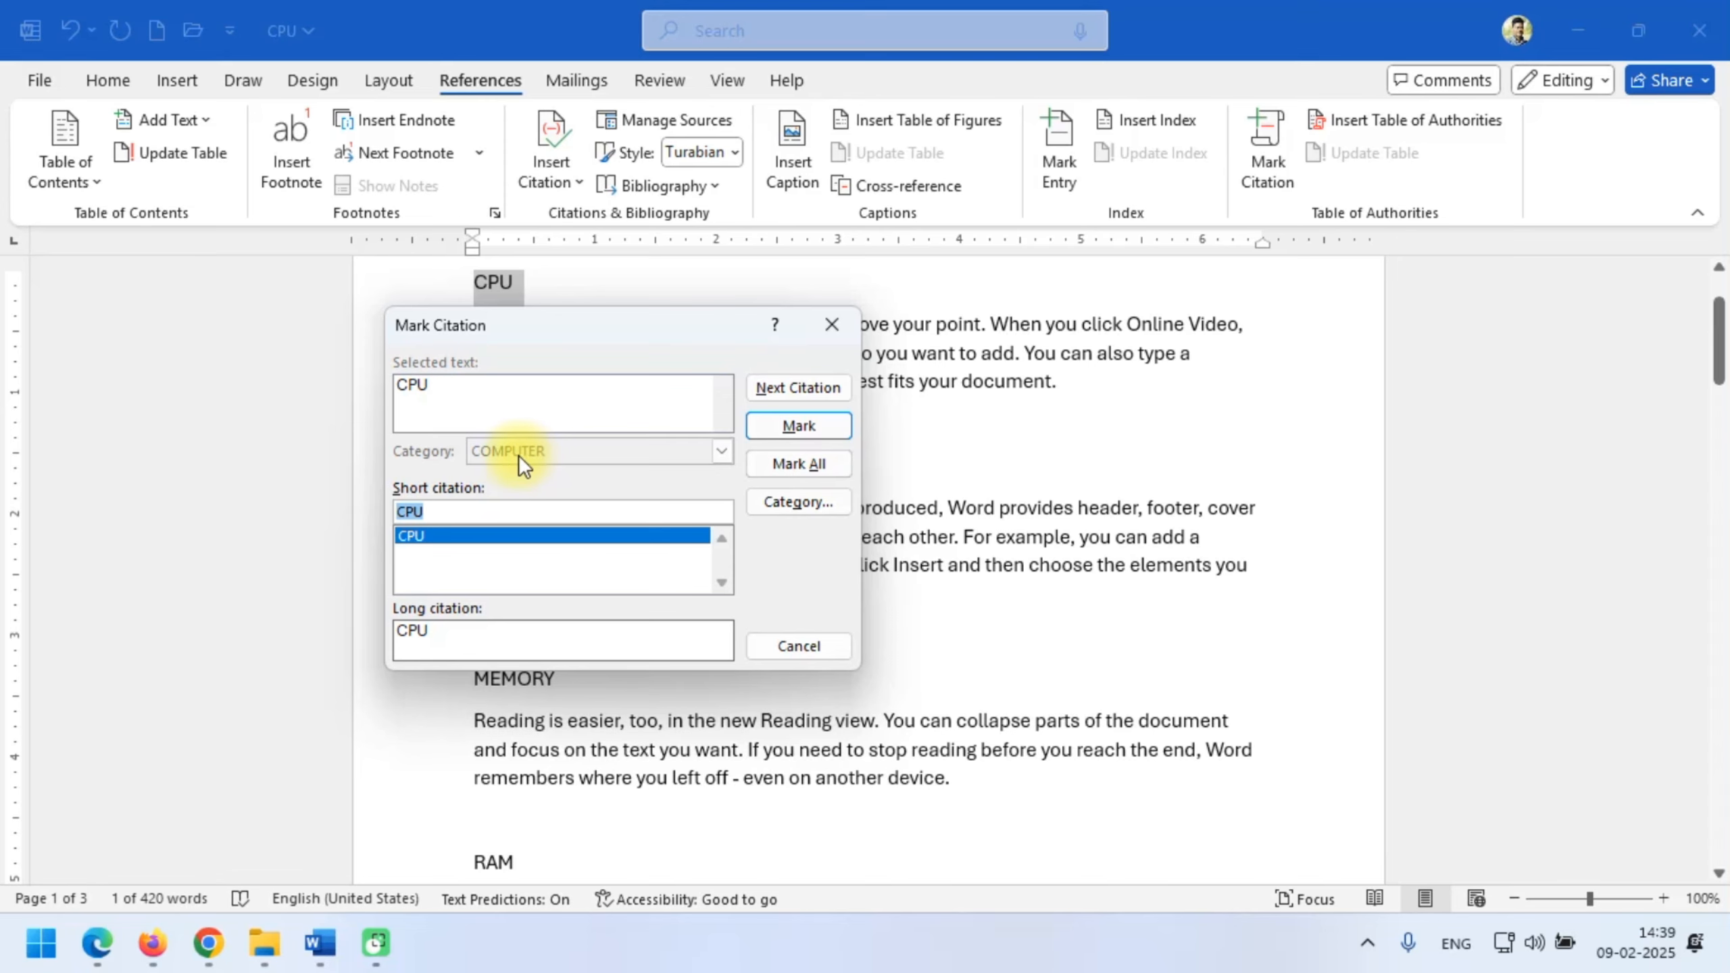
left_click(782, 426)
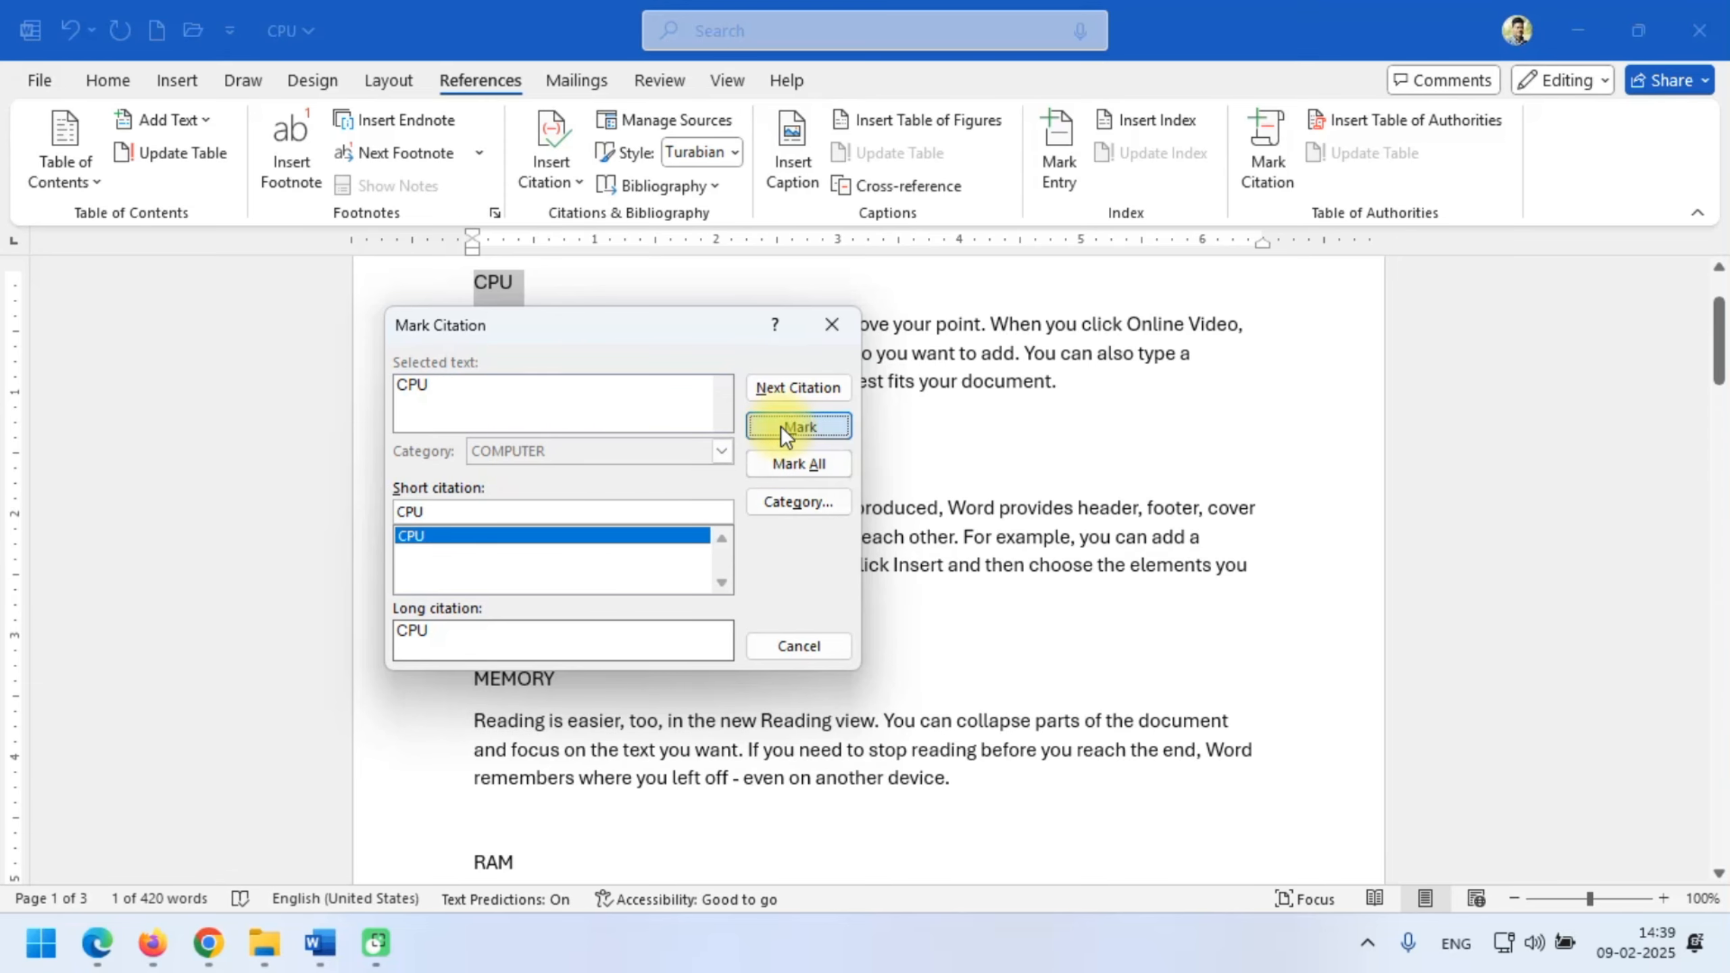
left_click(830, 326)
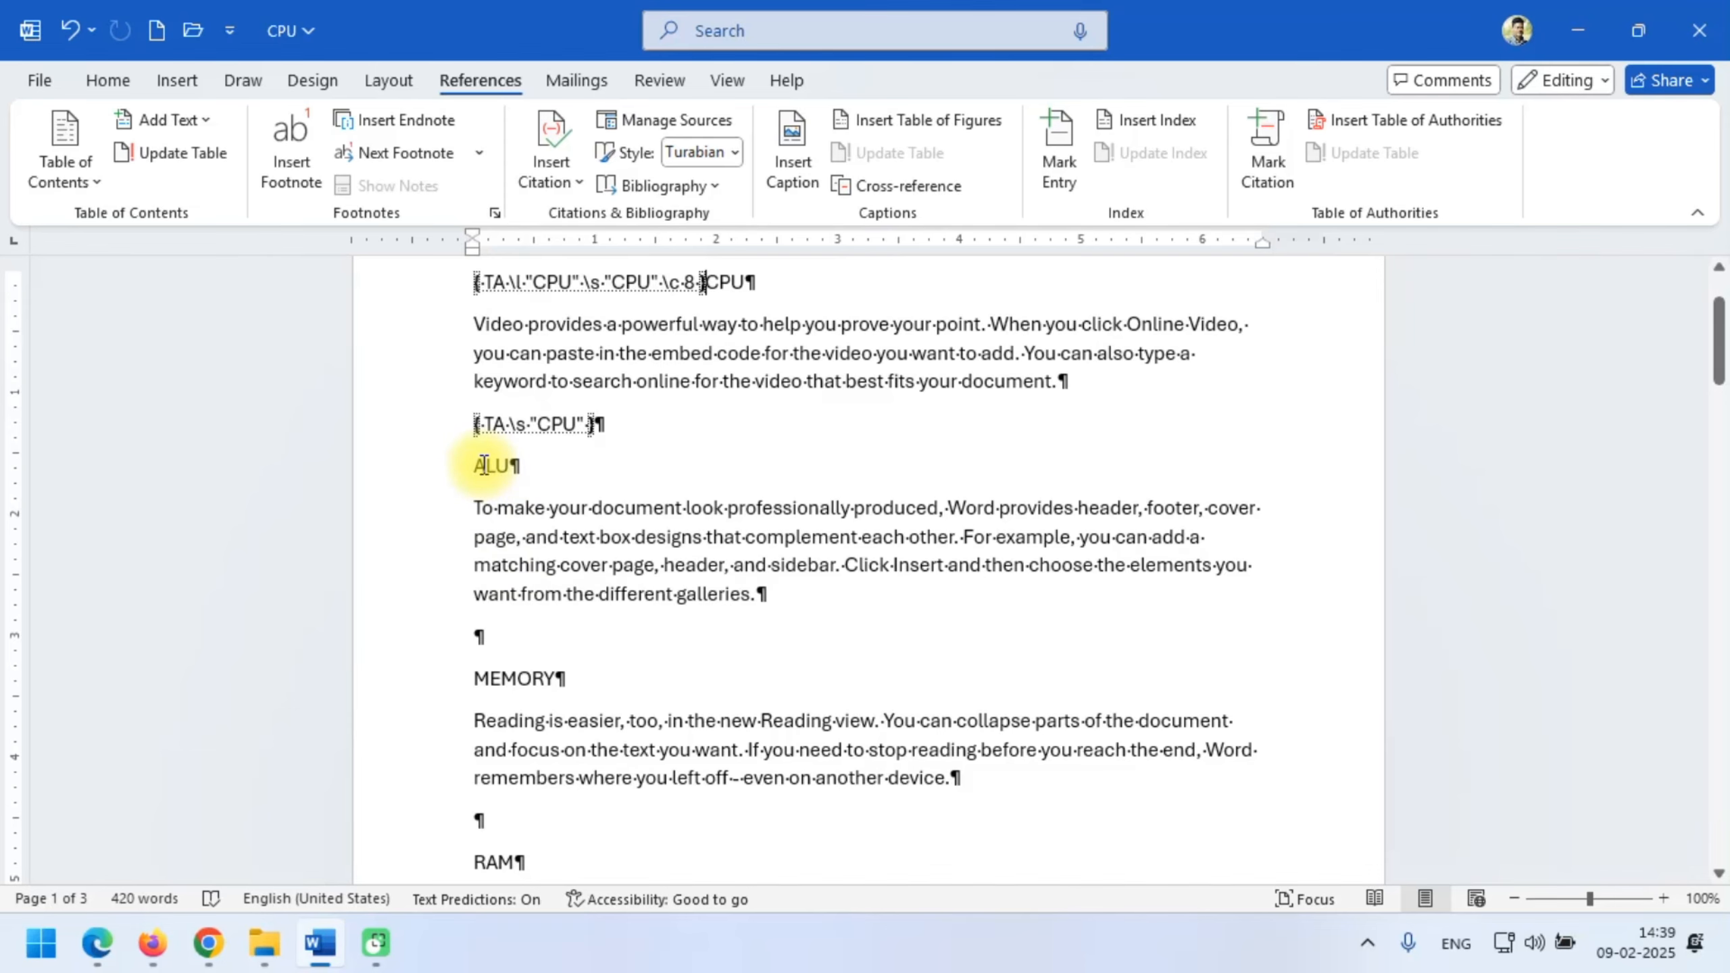
- Mark the ALU heading as a citation, assigning it to the COMPUTER category
left_click_drag(460, 465, 519, 464)
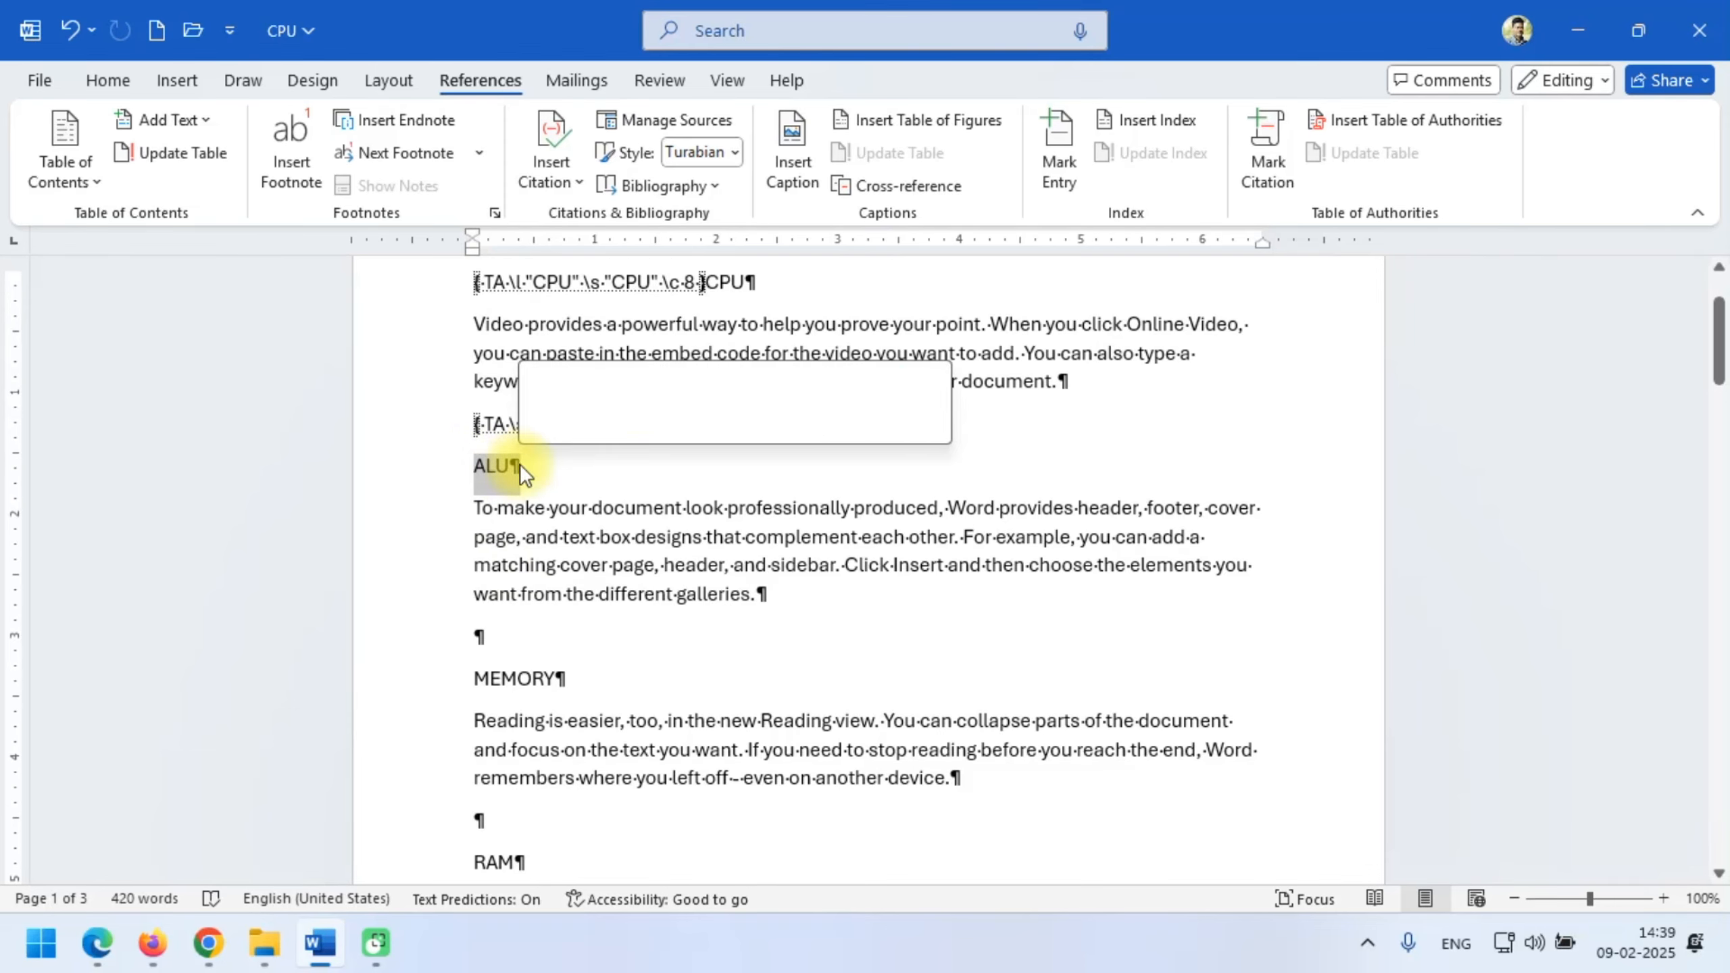
left_click(1276, 140)
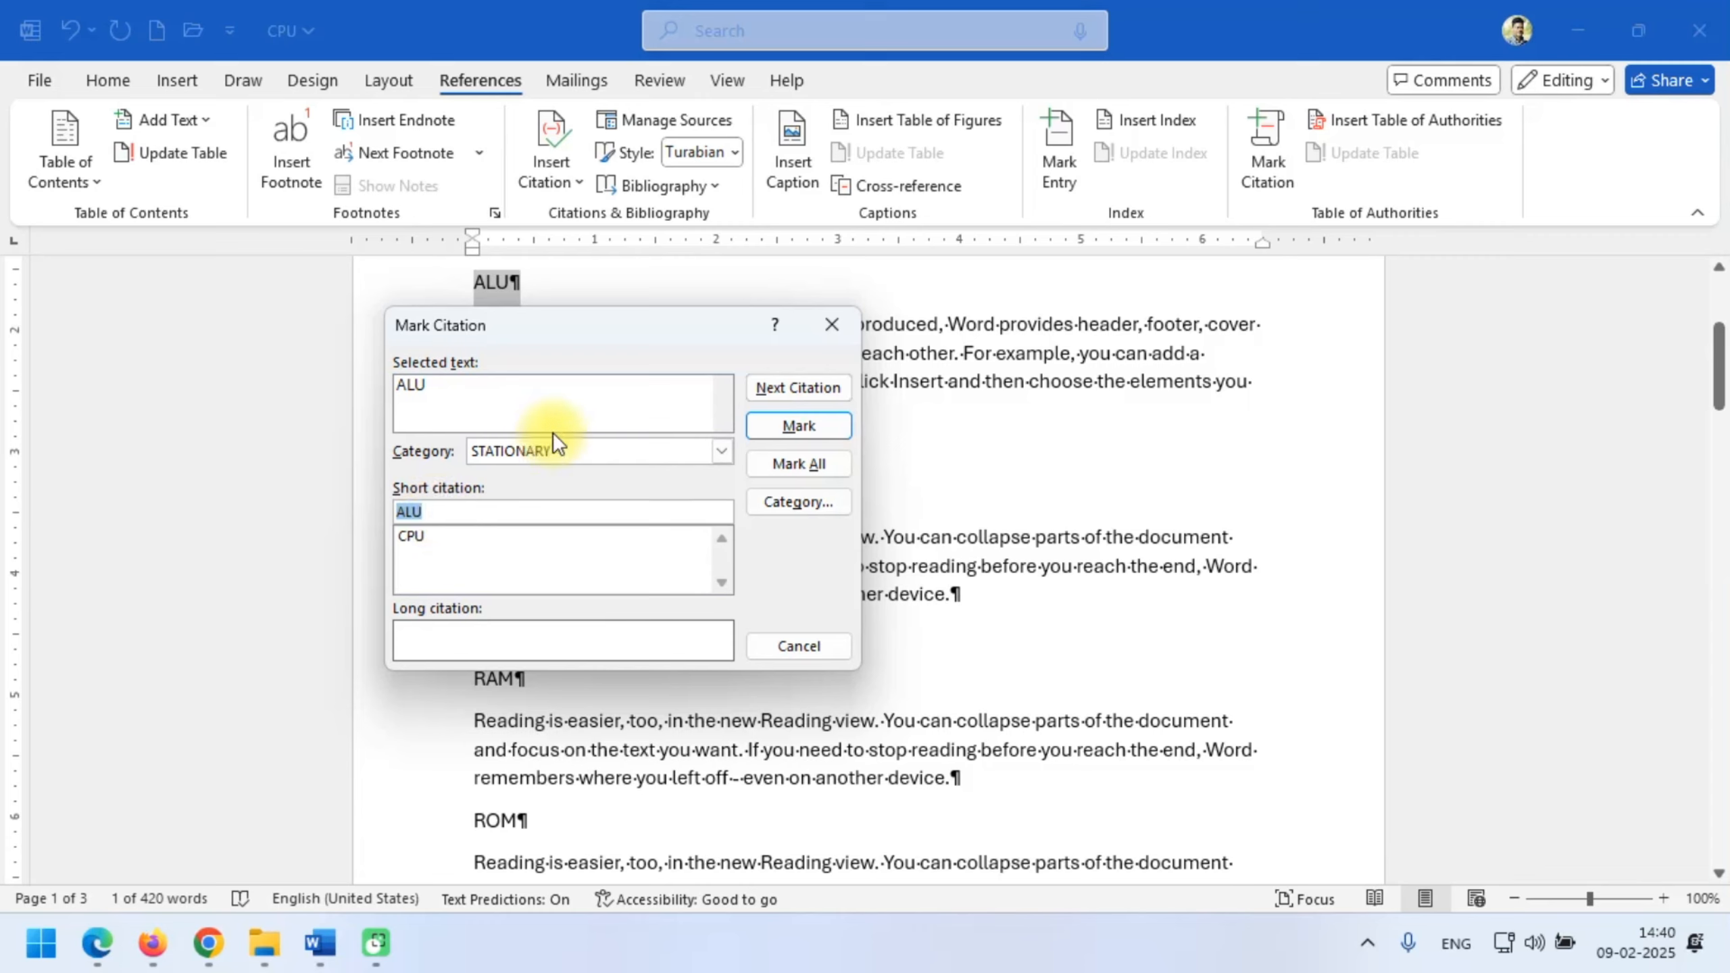
left_click(721, 451)
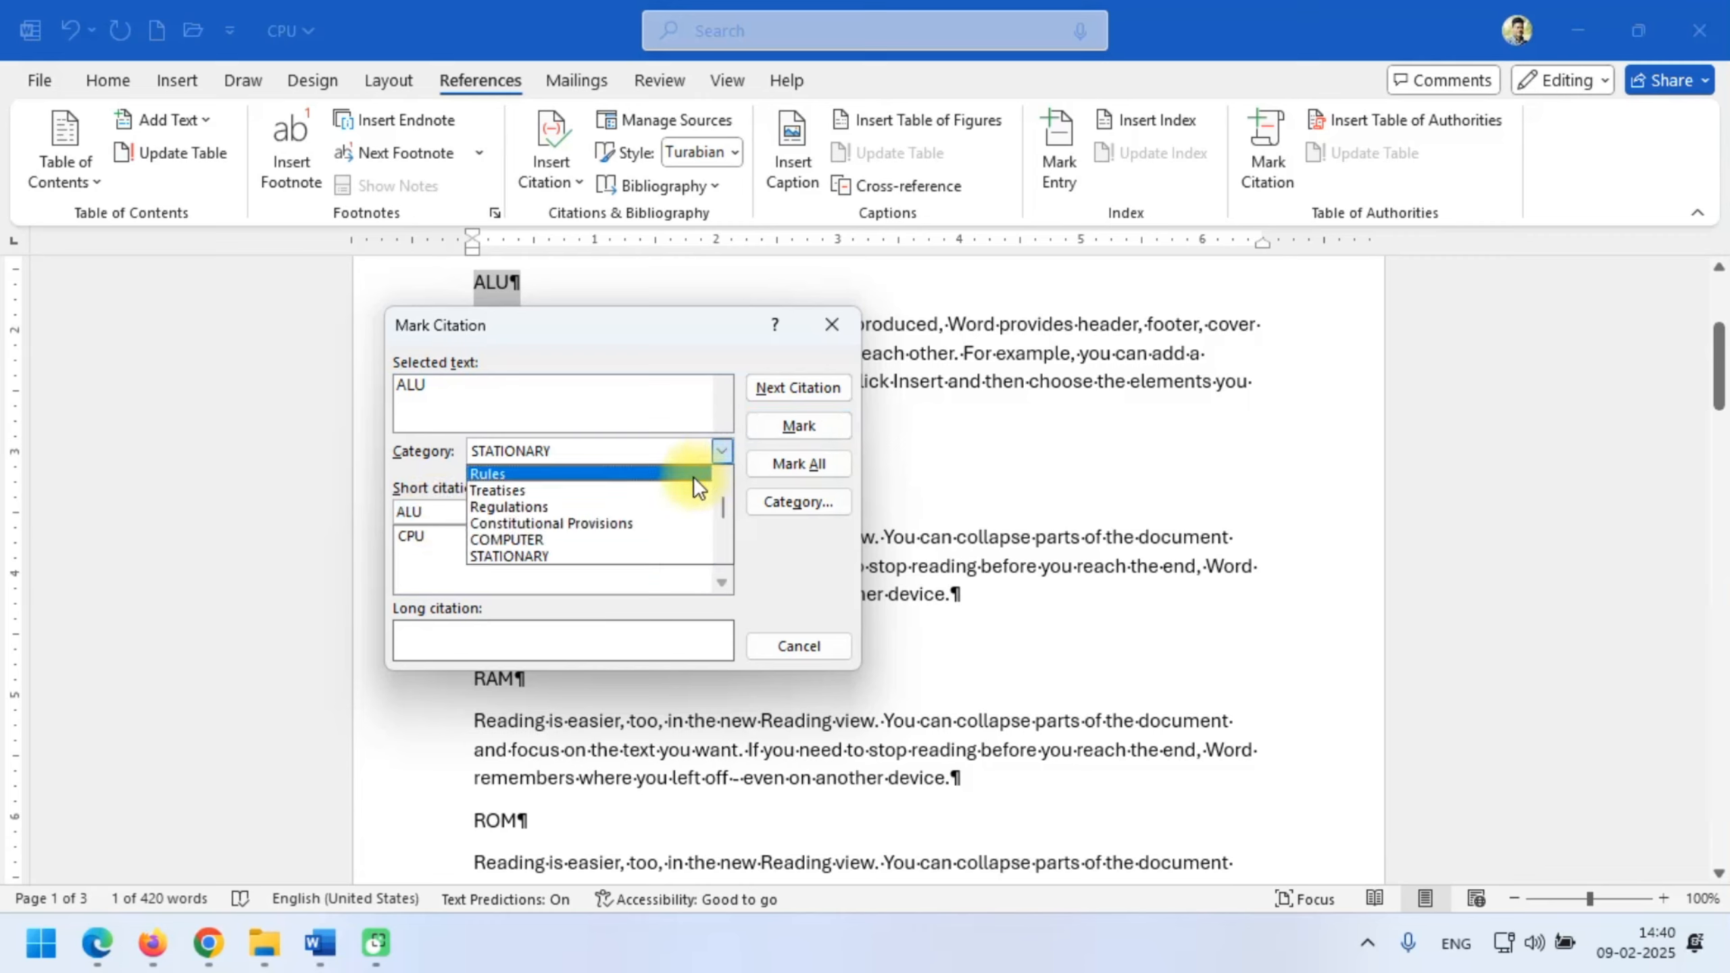
left_click(598, 540)
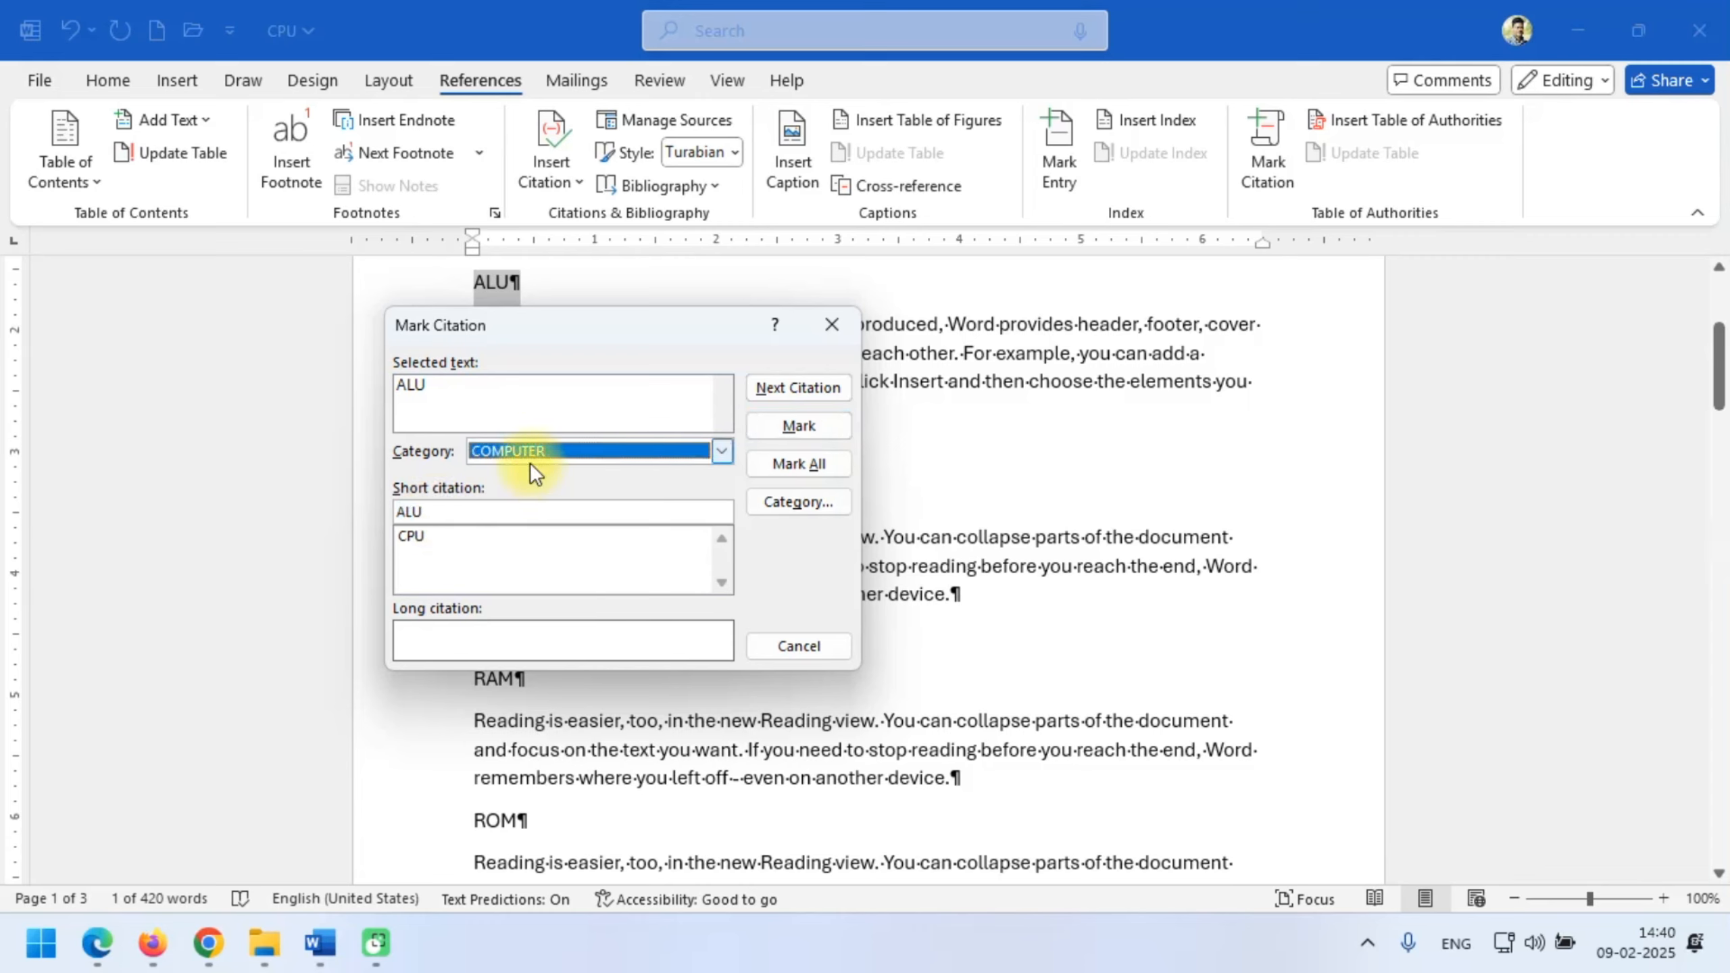
left_click(808, 424)
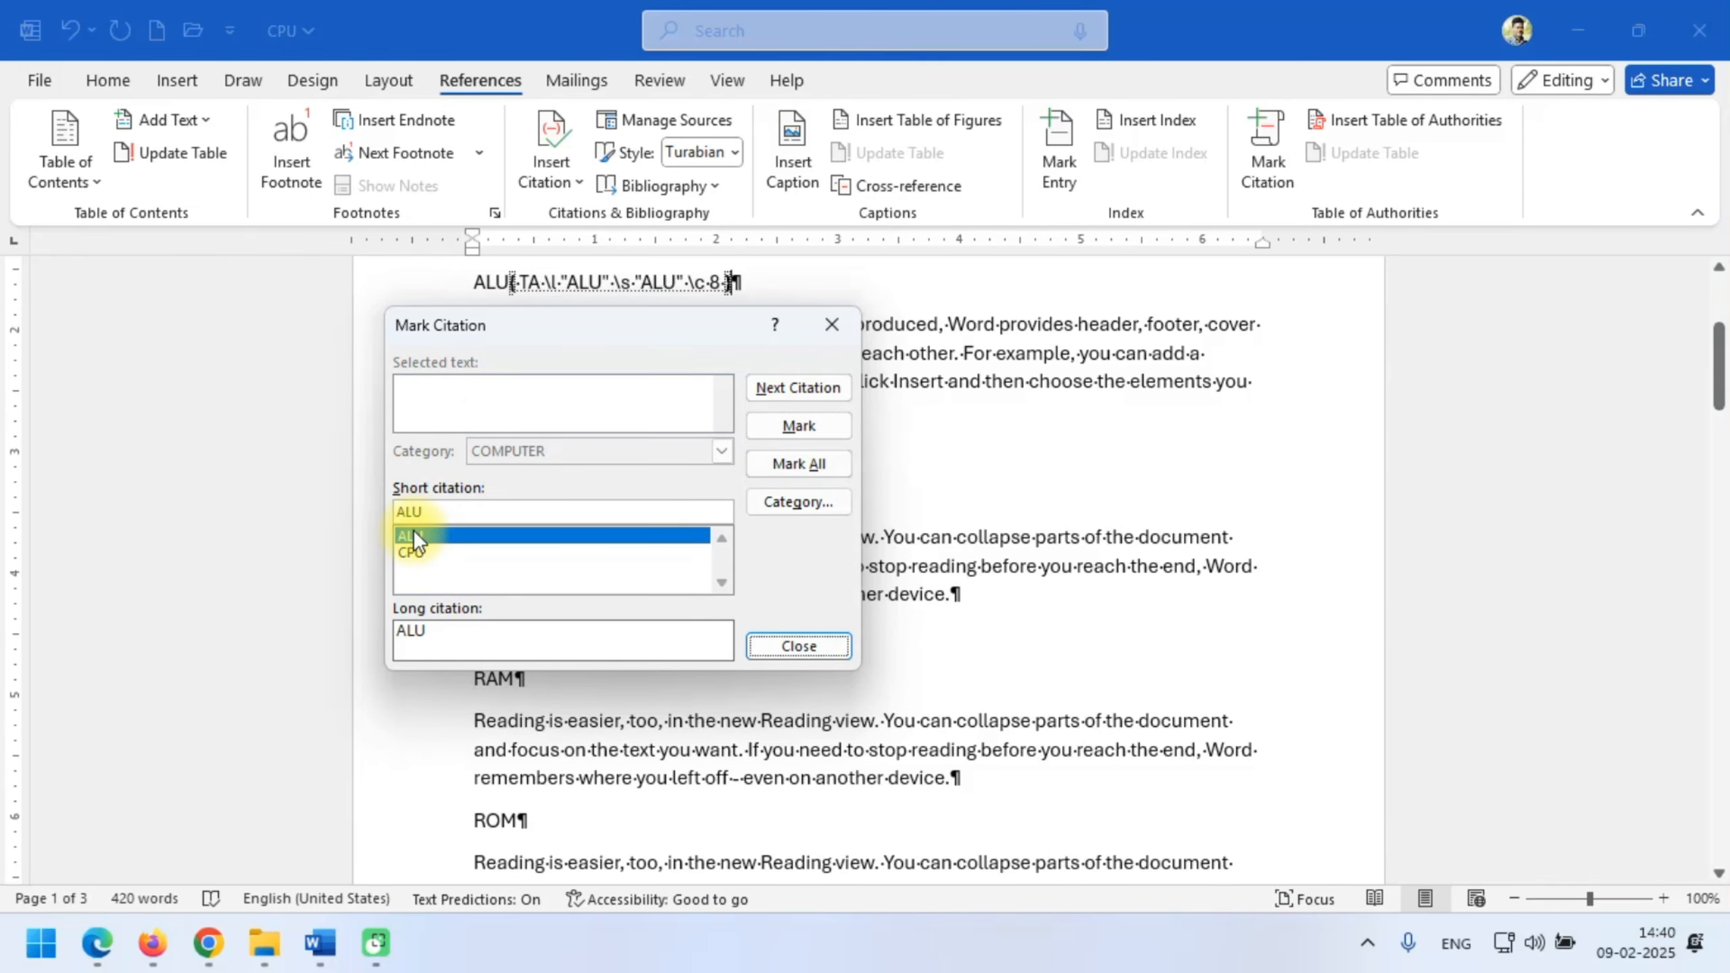
left_click(800, 645)
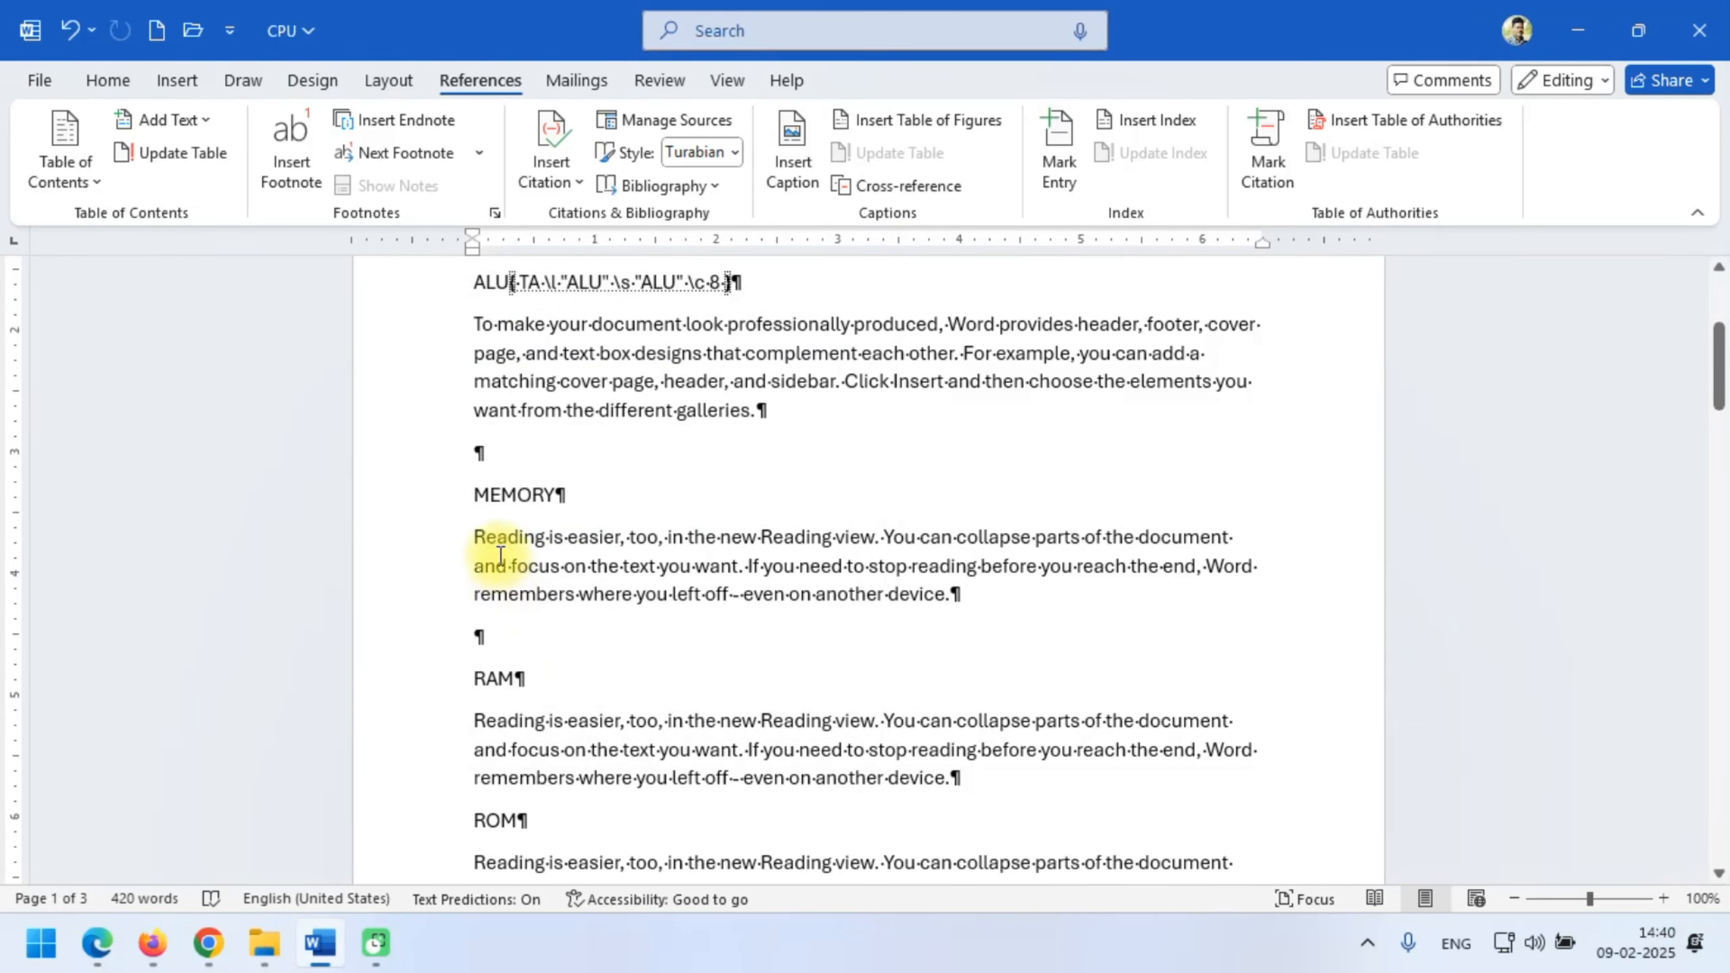
- Mark the MEMORY heading as a citation in the COMPUTER category
left_click_drag(475, 490, 599, 490)
left_click(1249, 160)
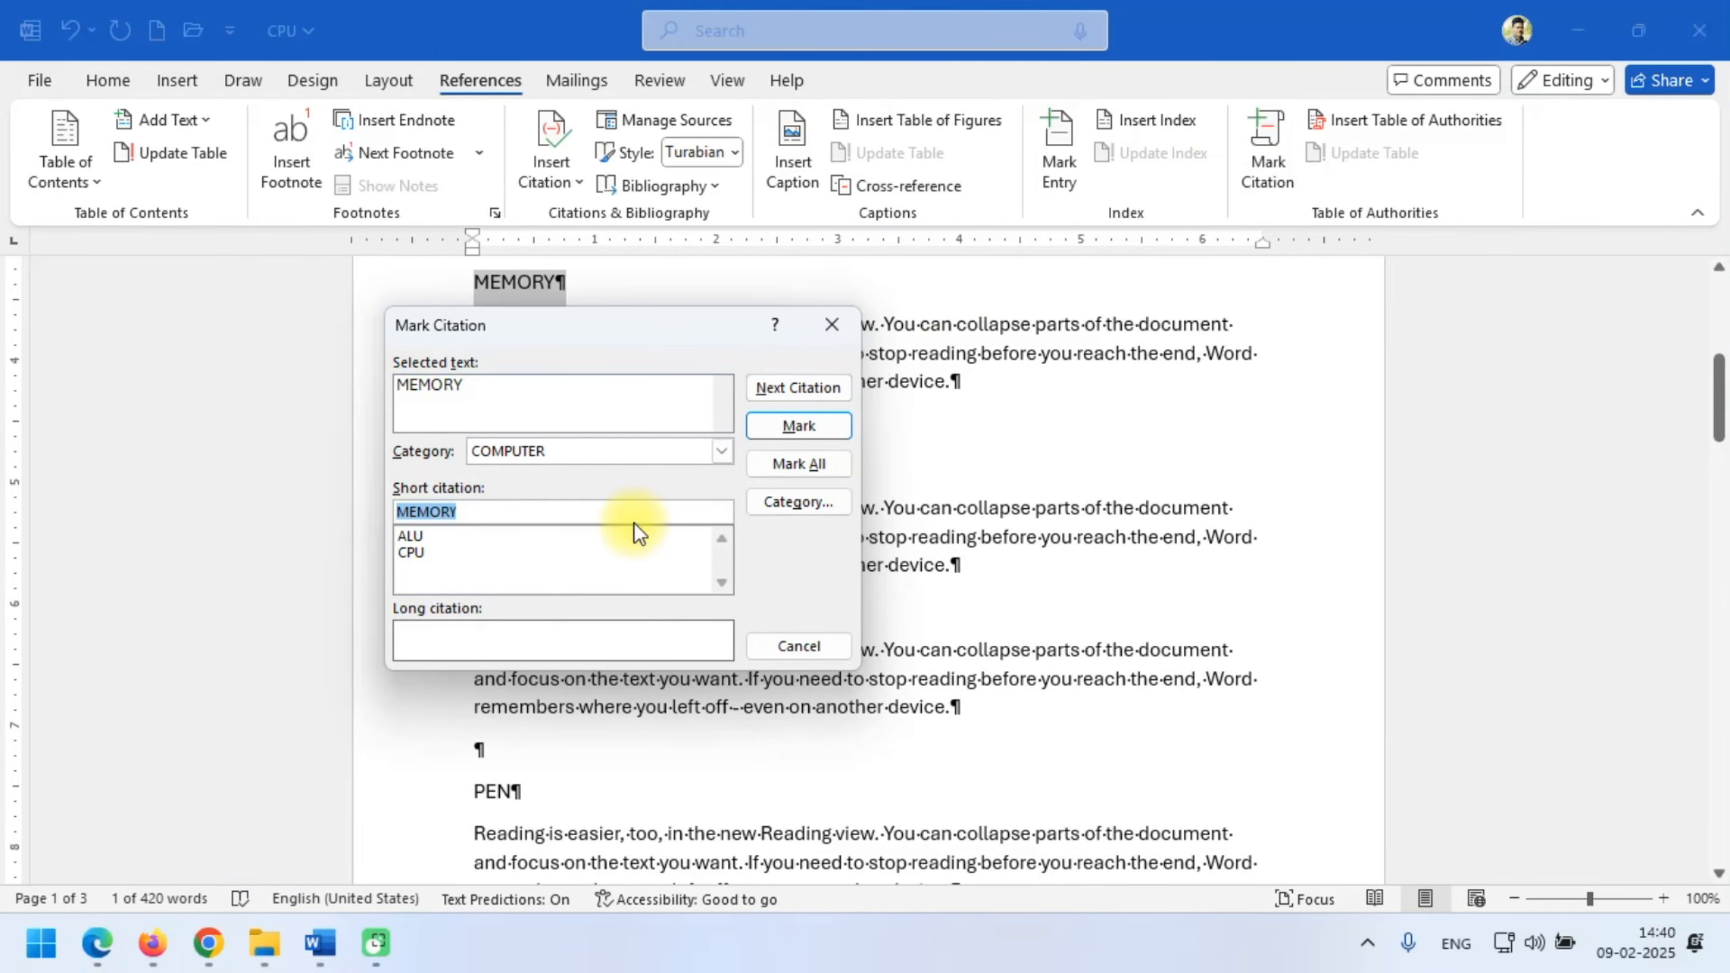
left_click(835, 424)
left_click(793, 645)
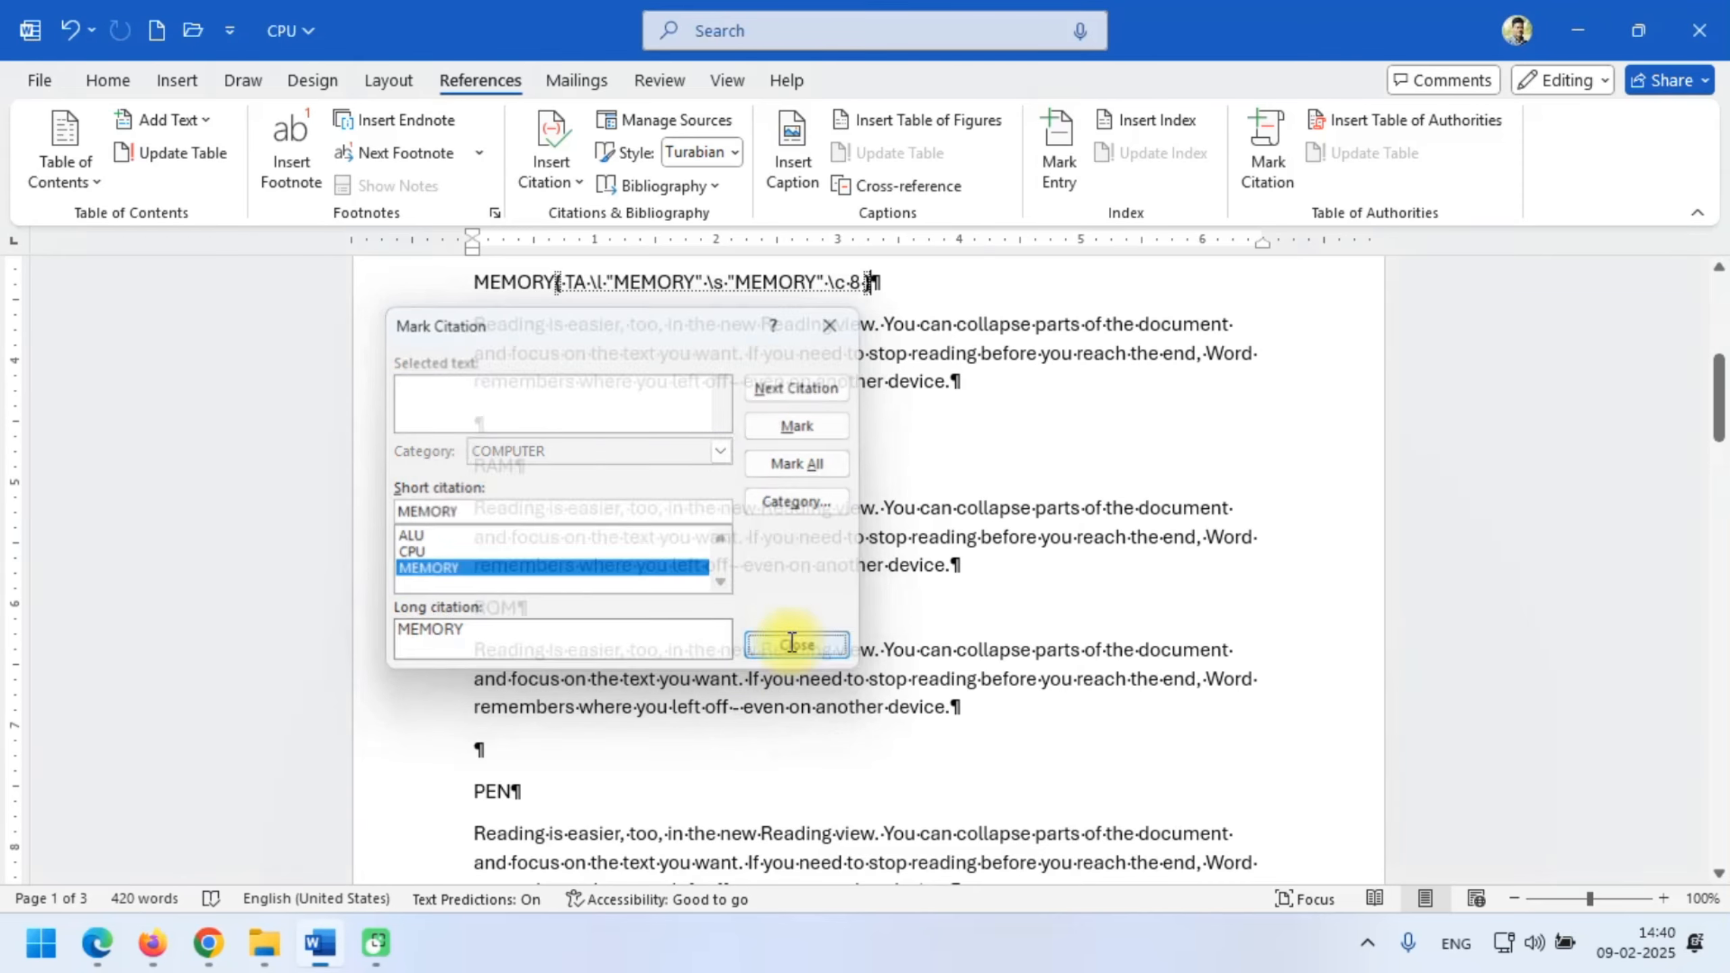
left_click_drag(474, 606, 618, 598)
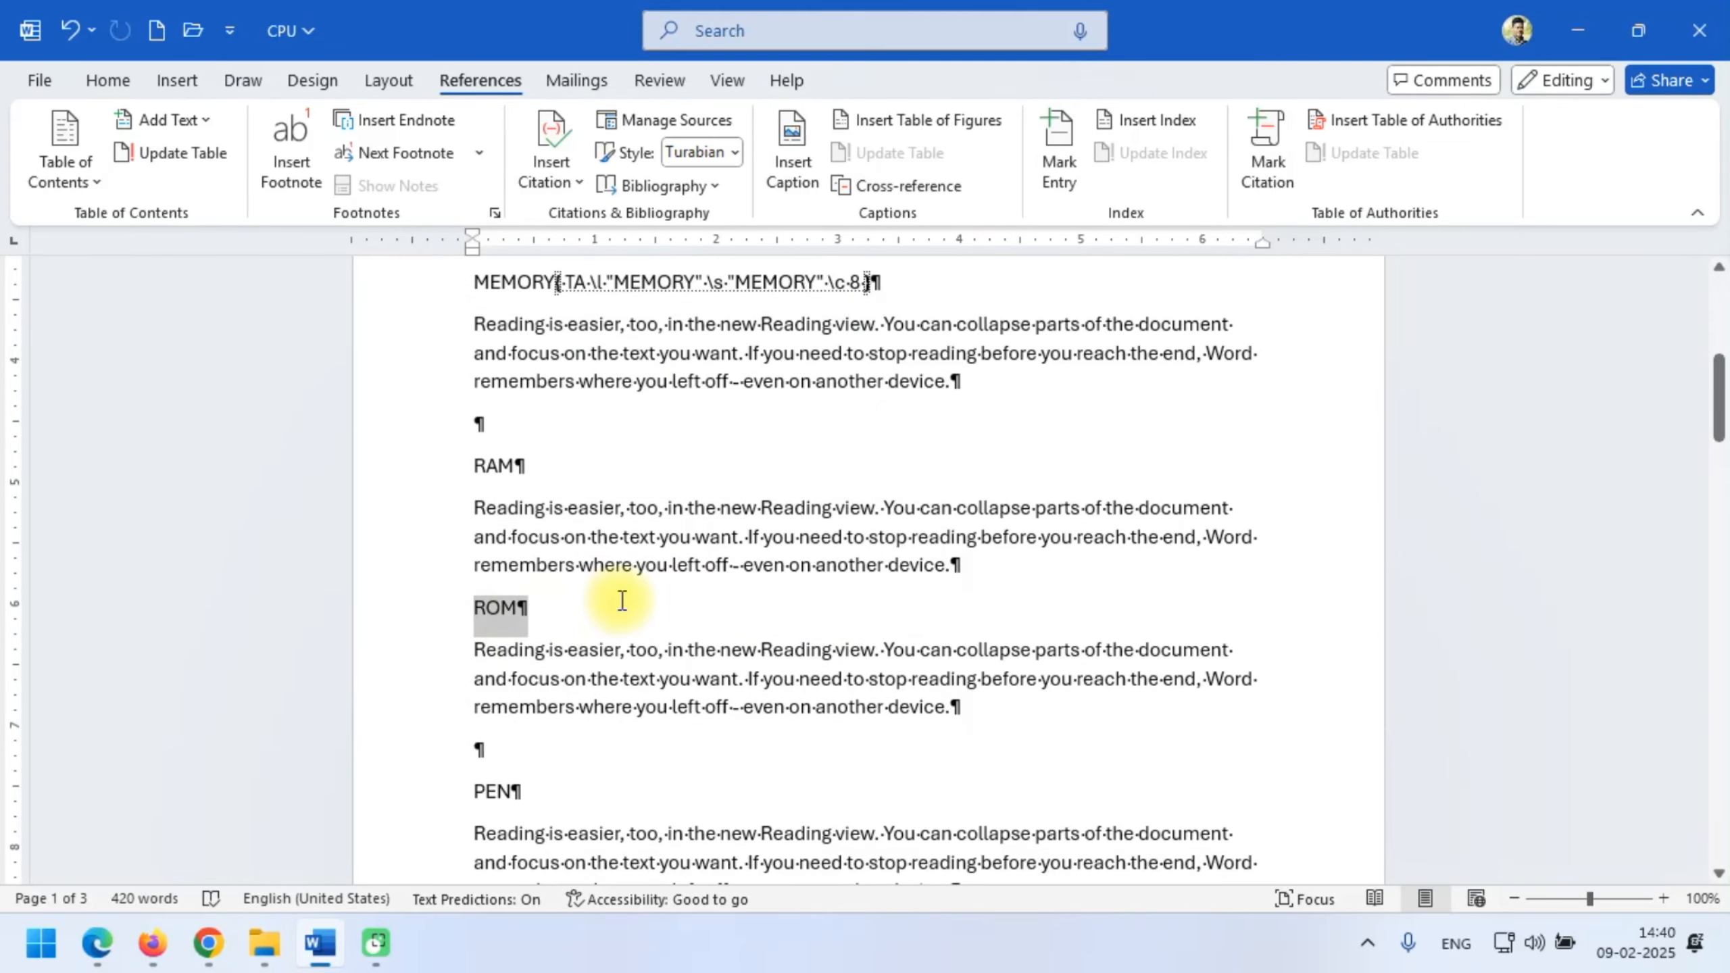
left_click_drag(479, 475, 541, 461)
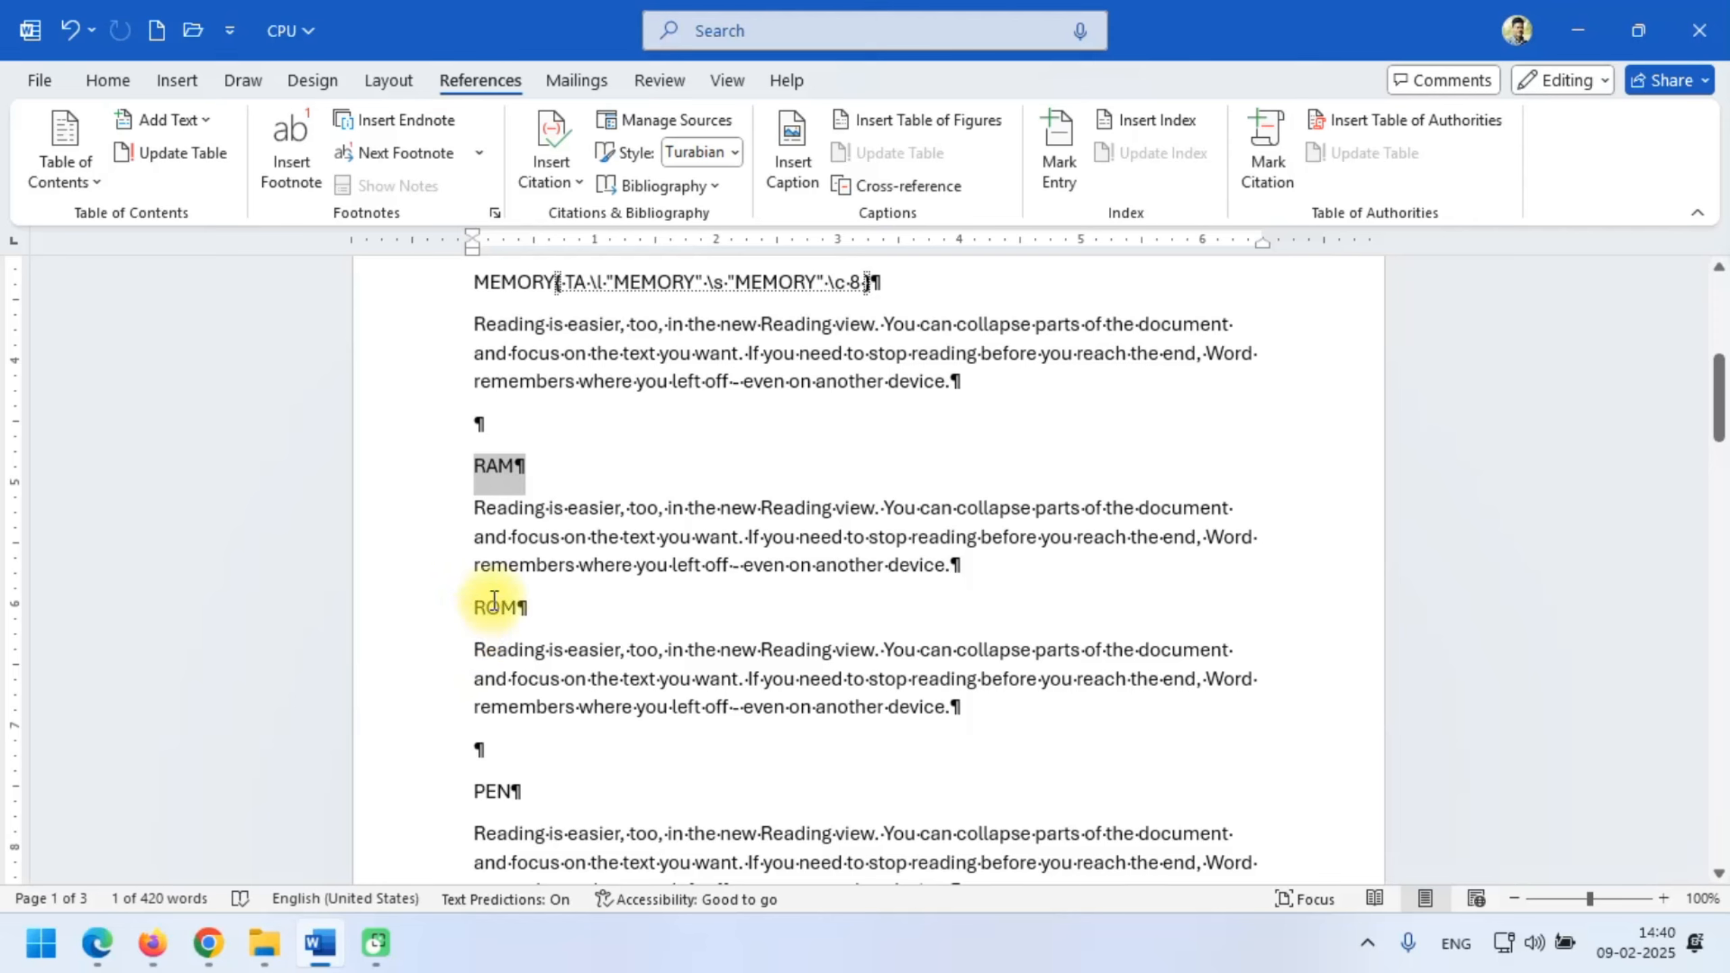
left_click_drag(473, 605, 568, 601)
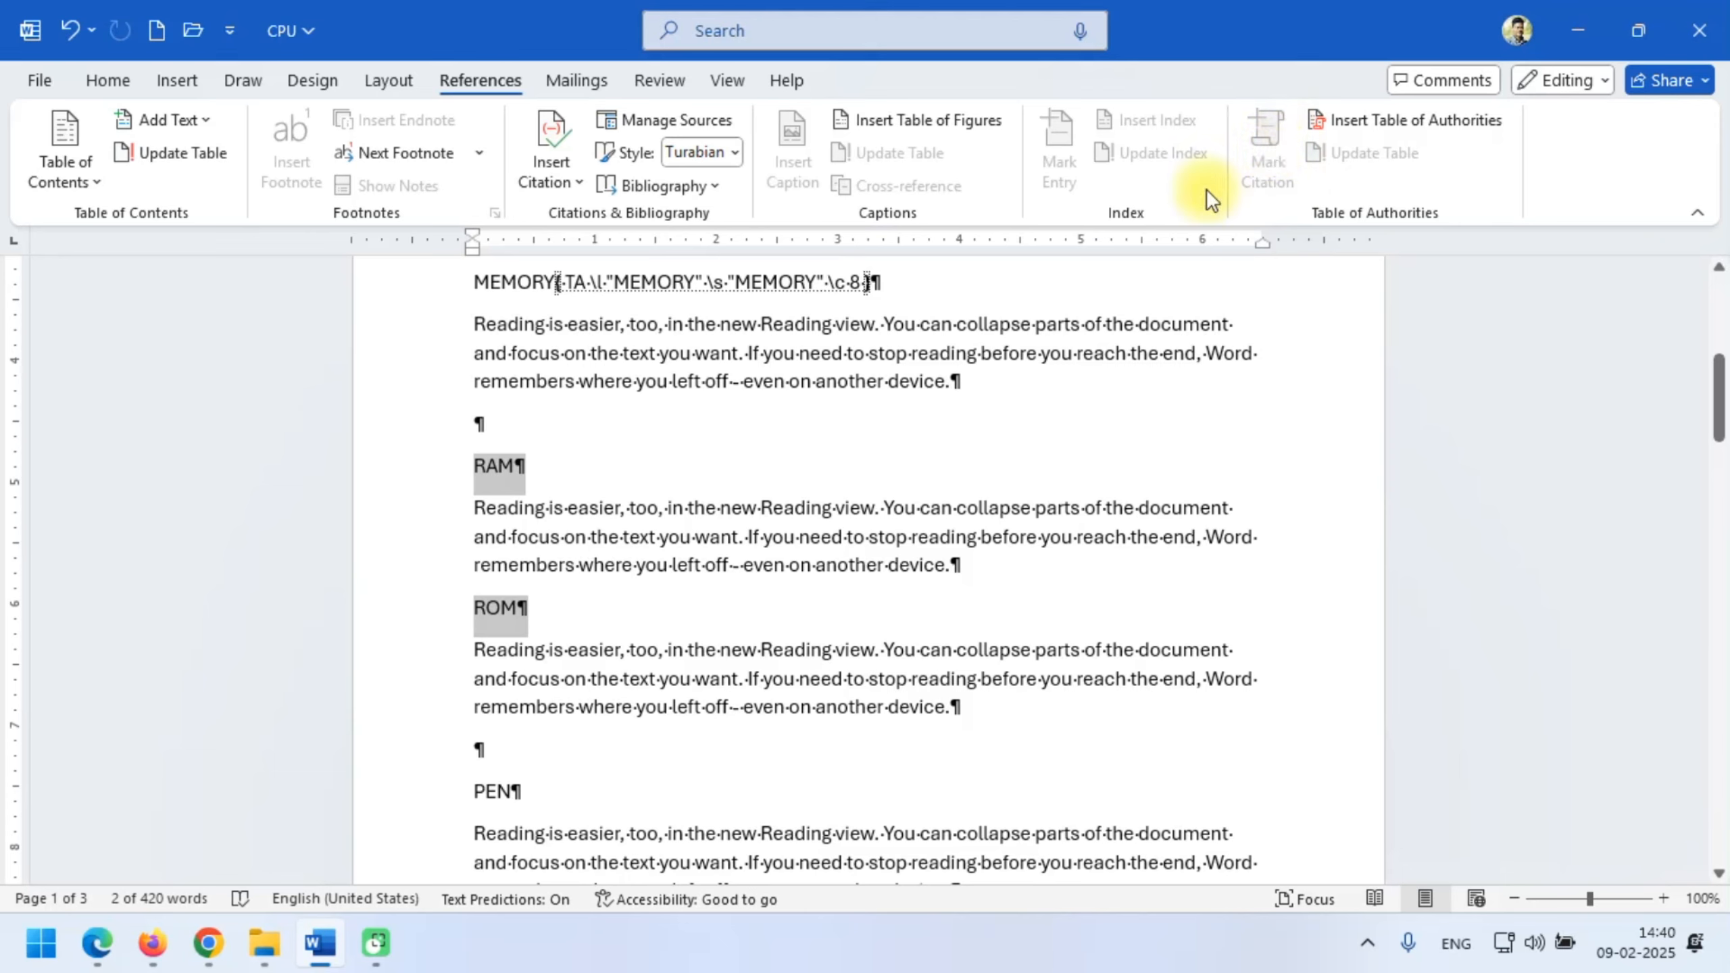
left_click(584, 606)
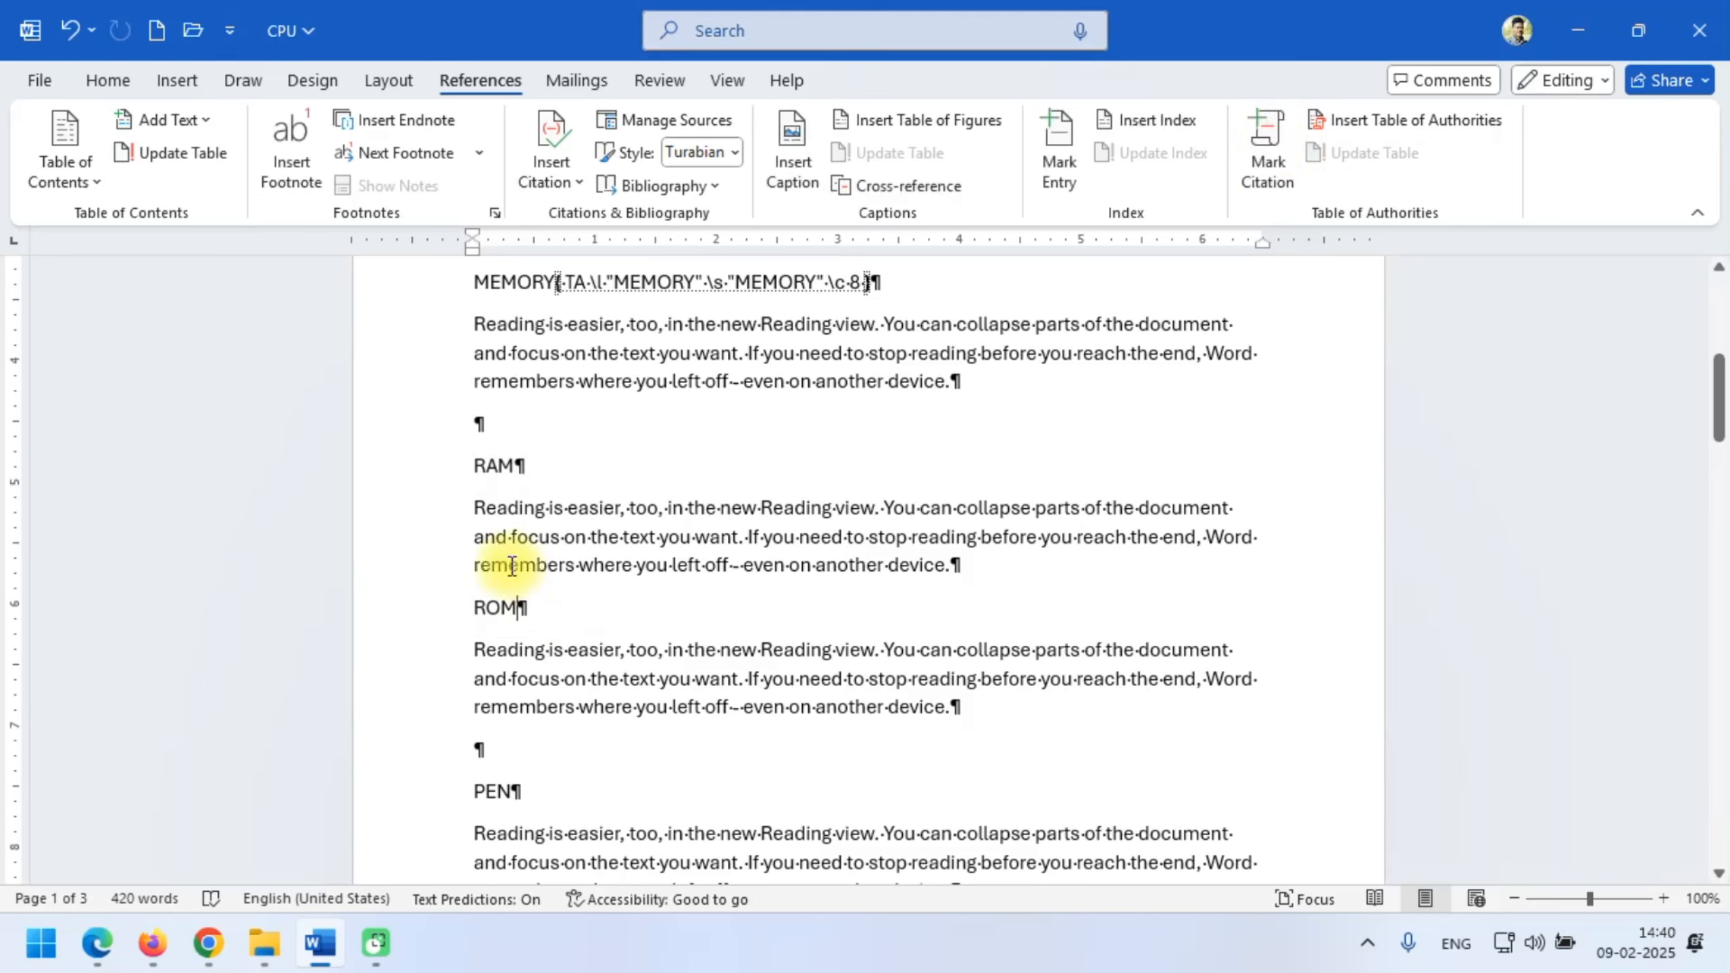
- Mark the RAM heading as a citation in the COMPUTER category
left_click(466, 465)
left_click_drag(511, 466, 576, 464)
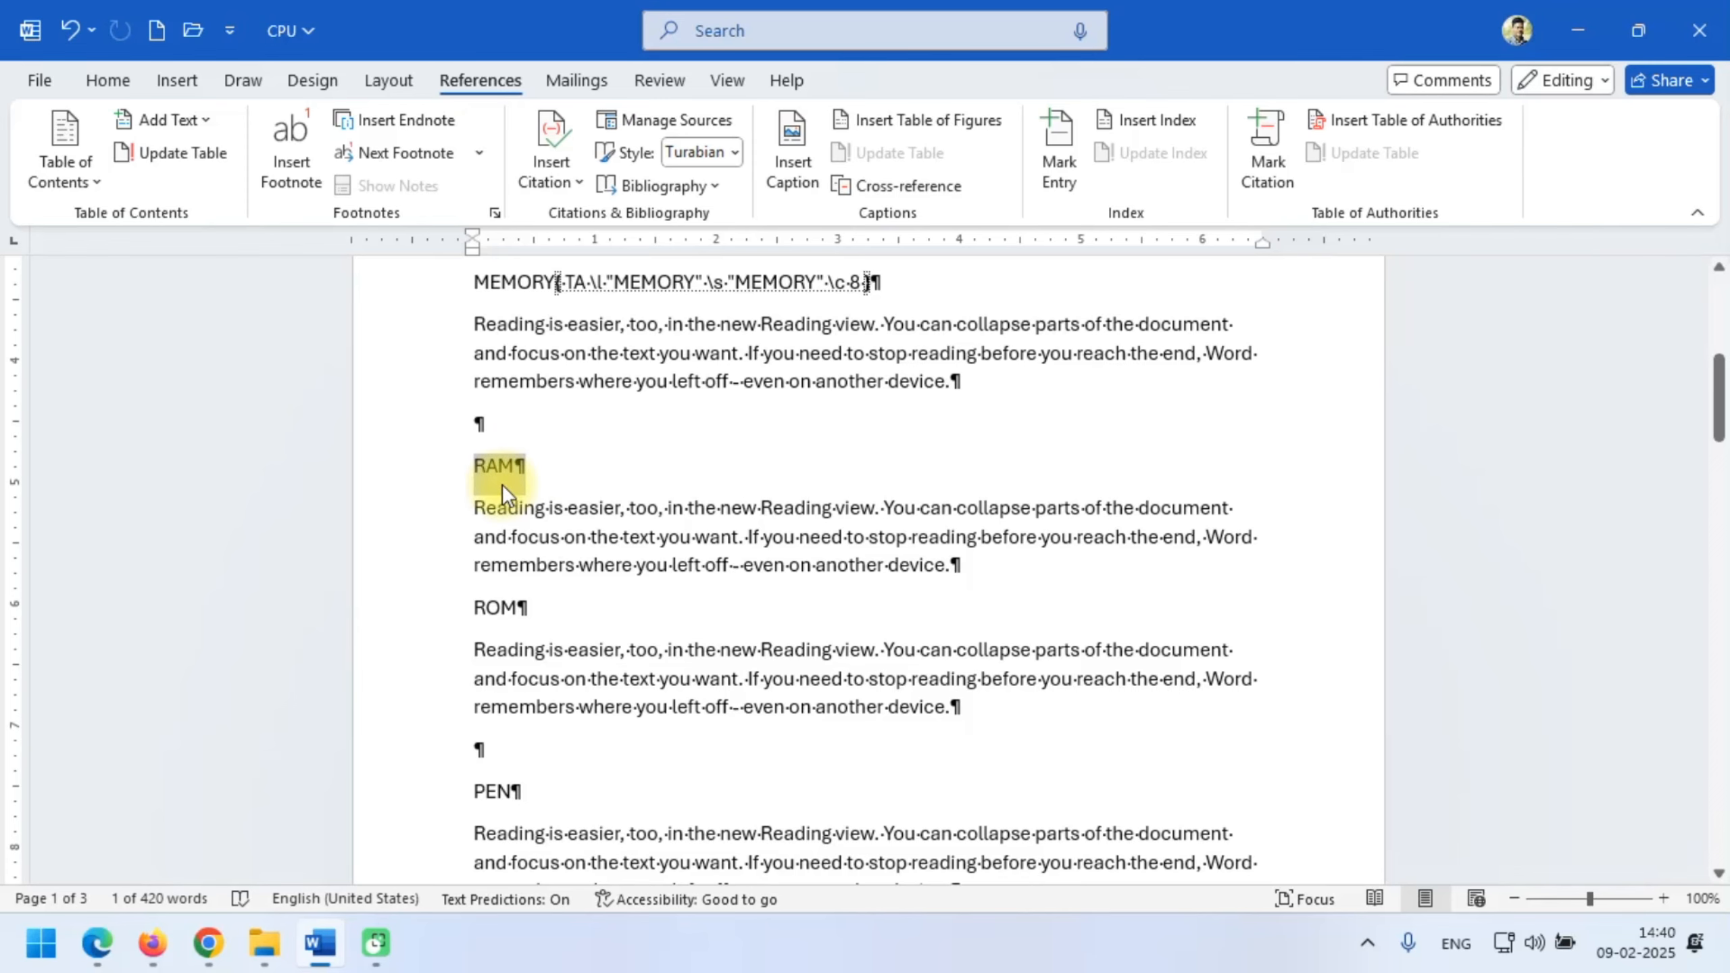
left_click(1269, 163)
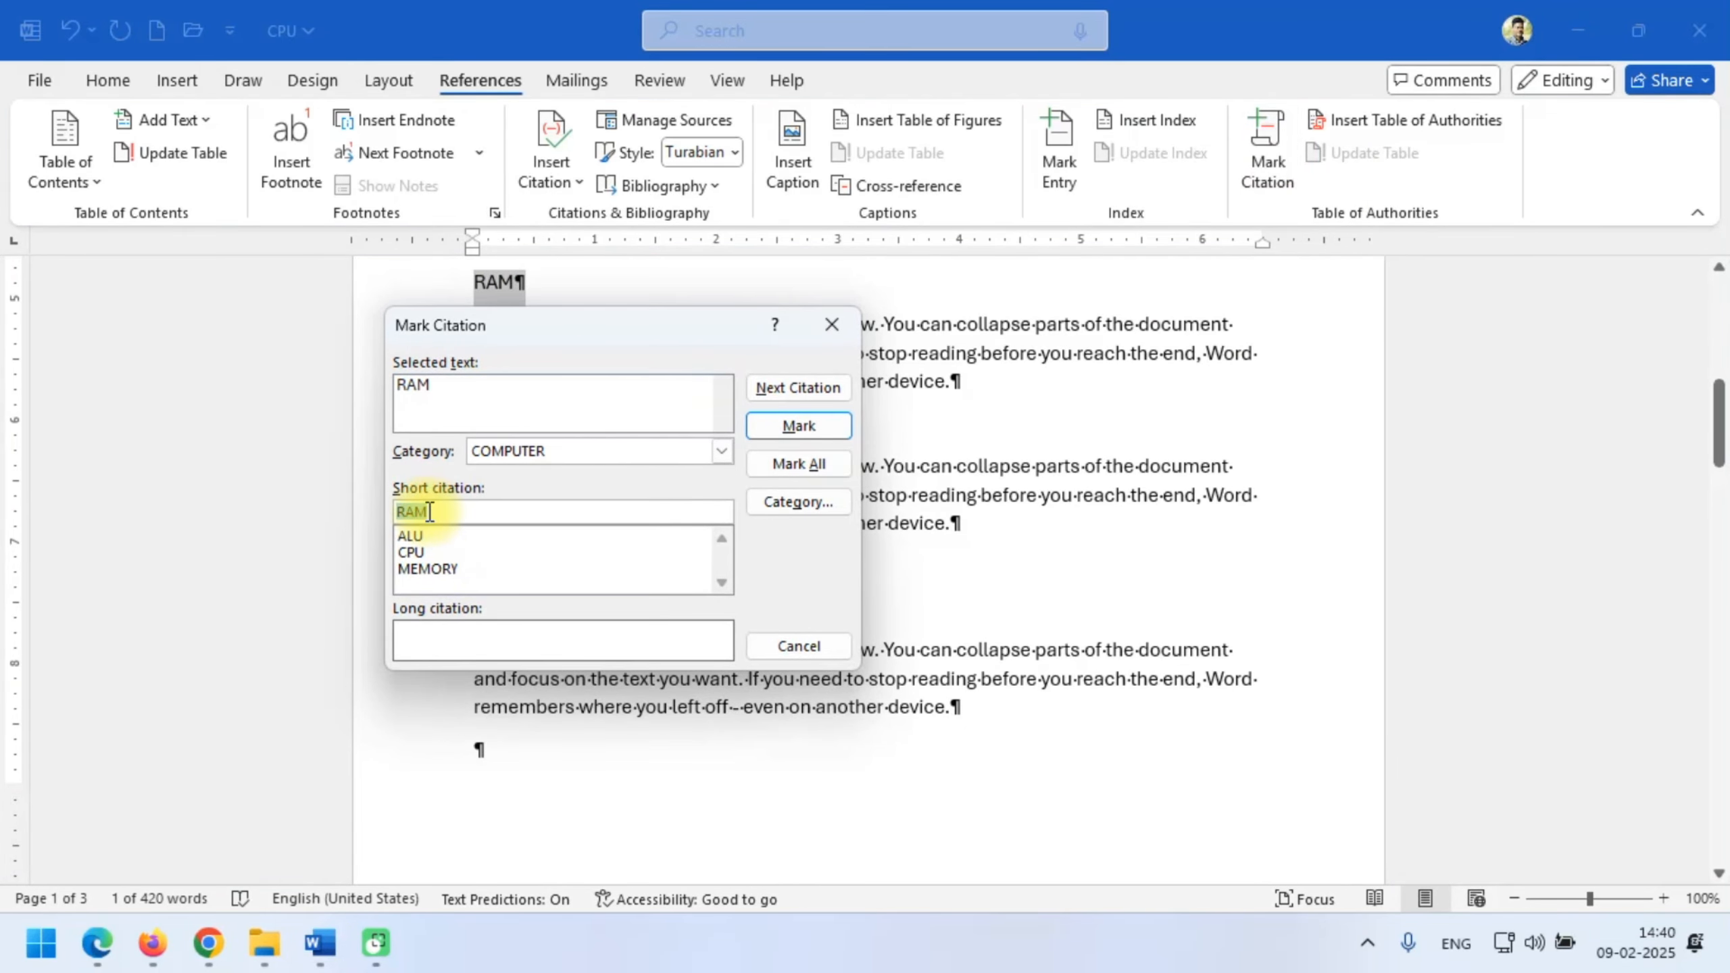
left_click(796, 427)
left_click(780, 647)
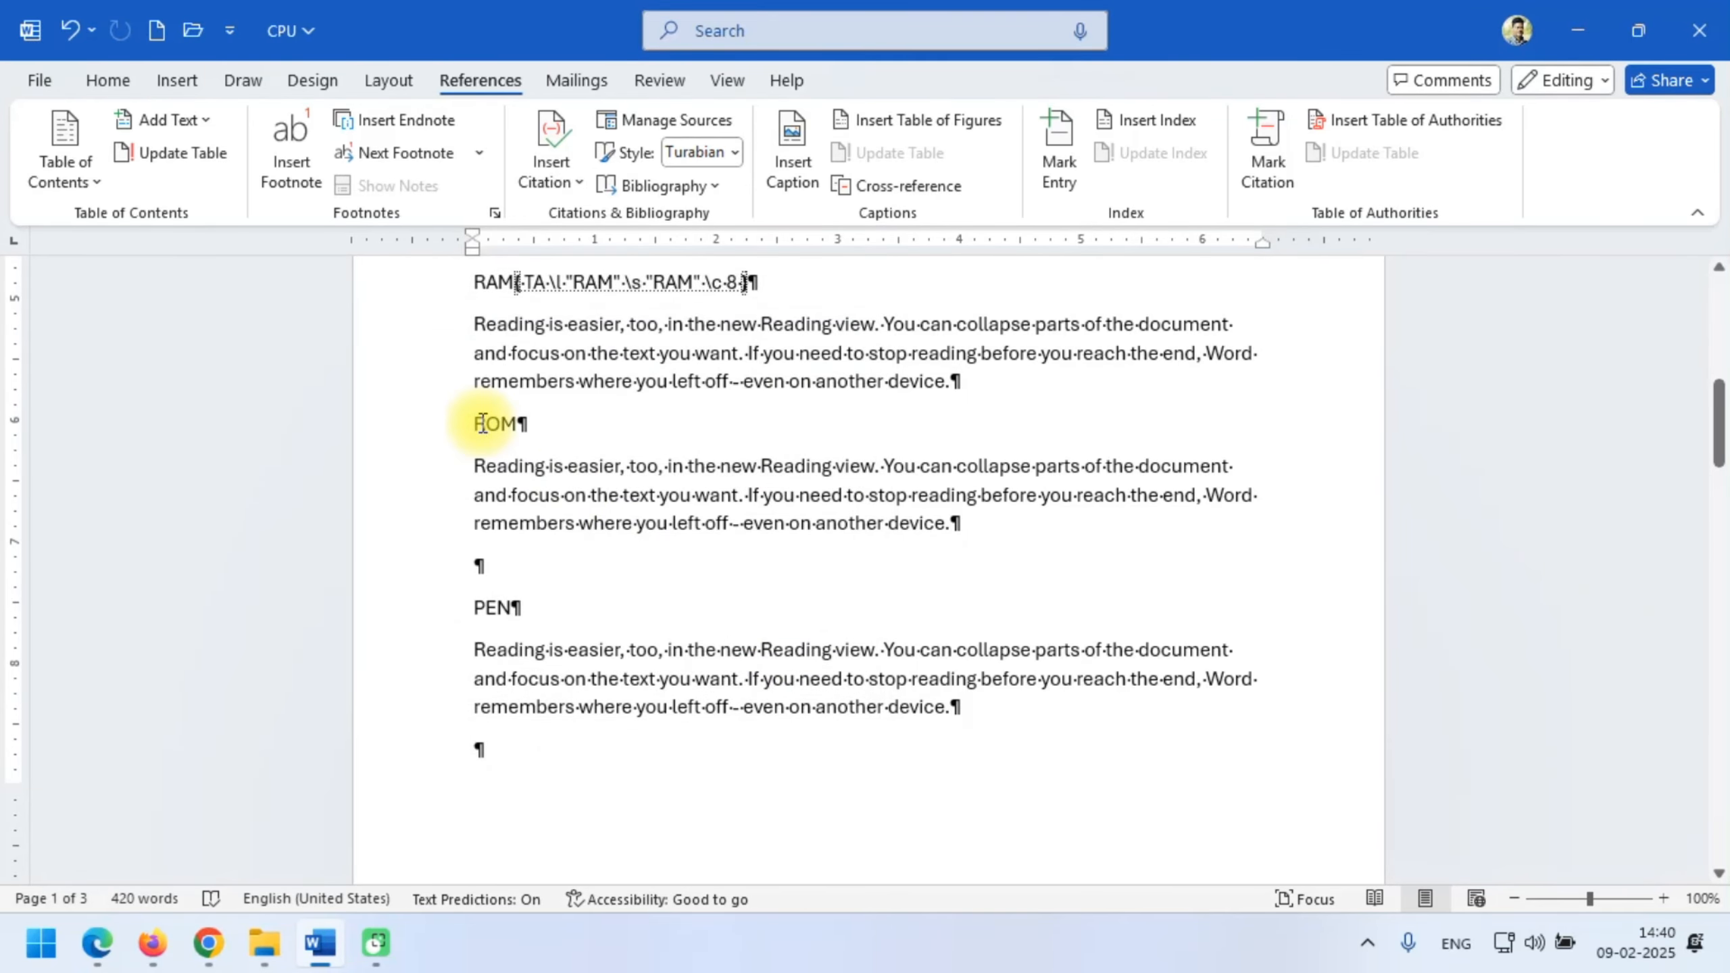
- Mark the ROM heading as a citation, keeping the COMPUTER category
triple_click(483, 424)
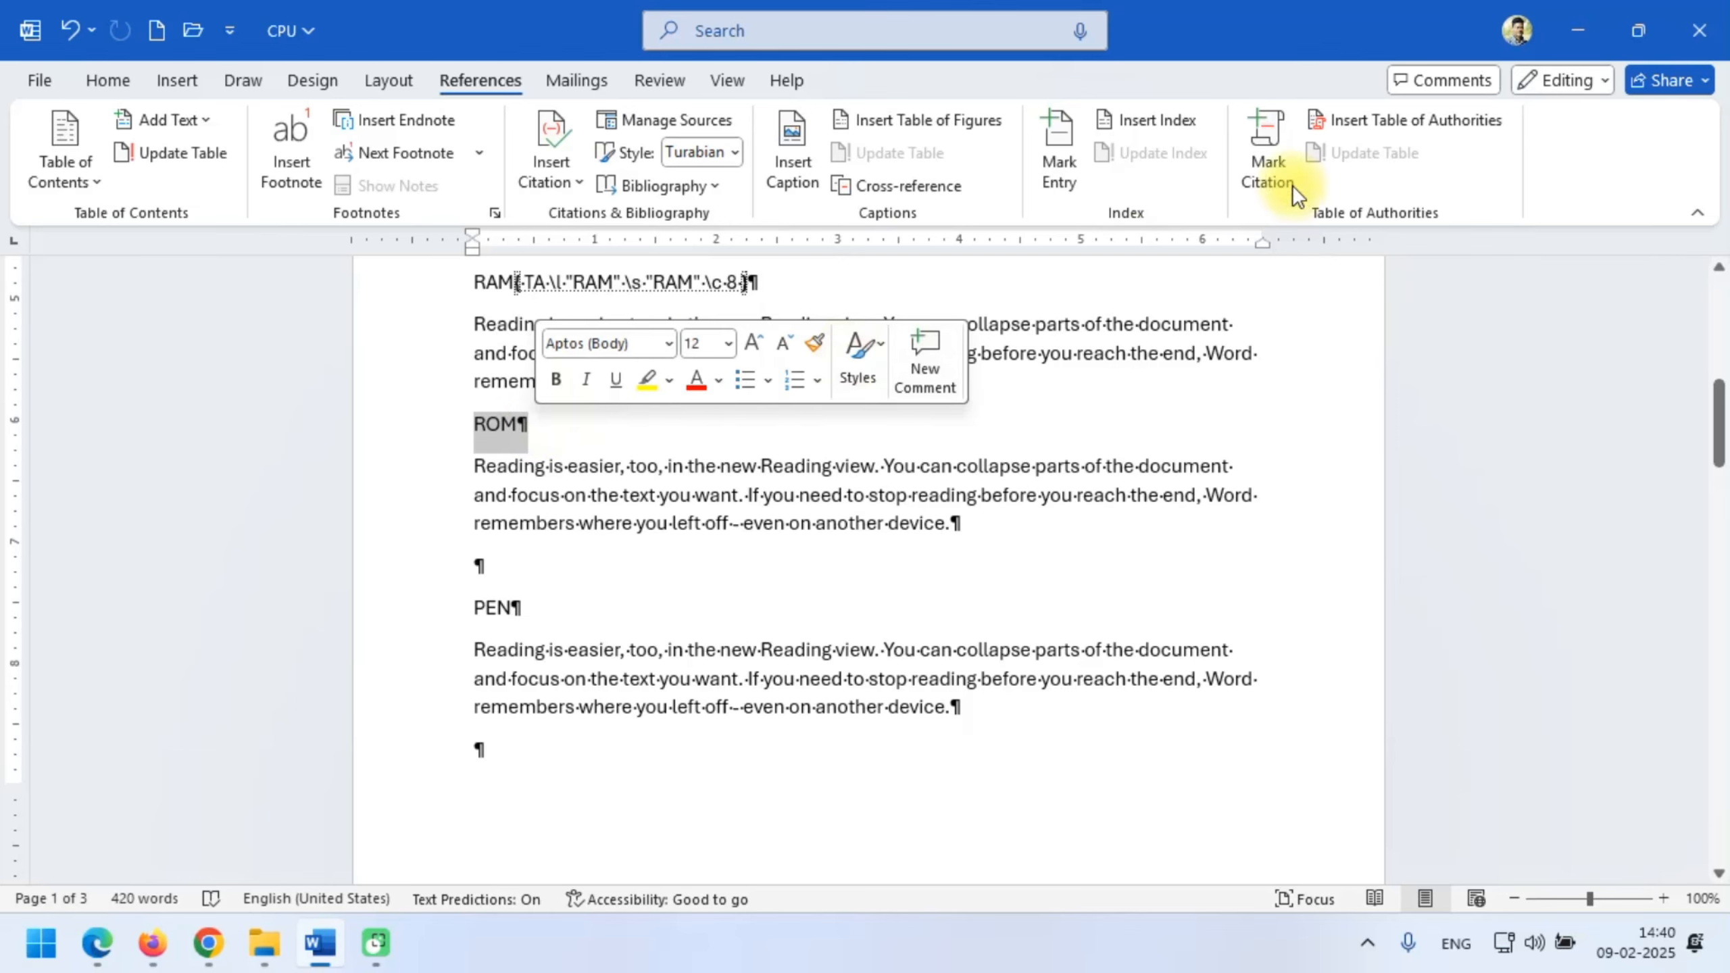
left_click(1283, 148)
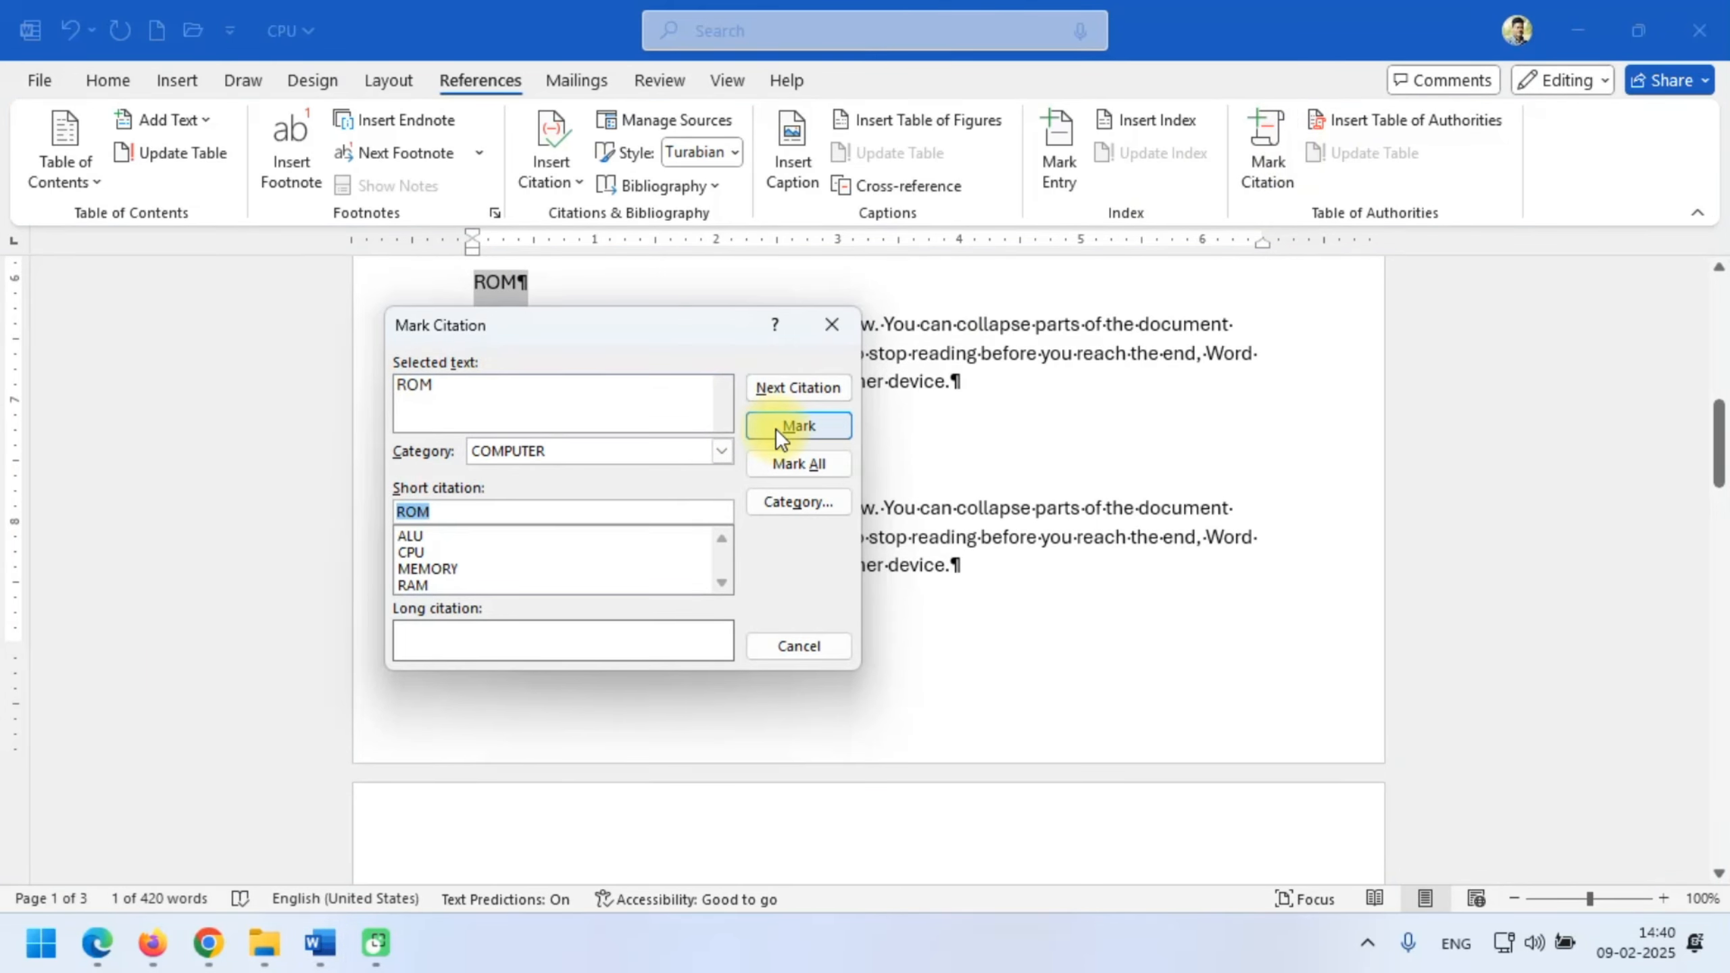
left_click(776, 427)
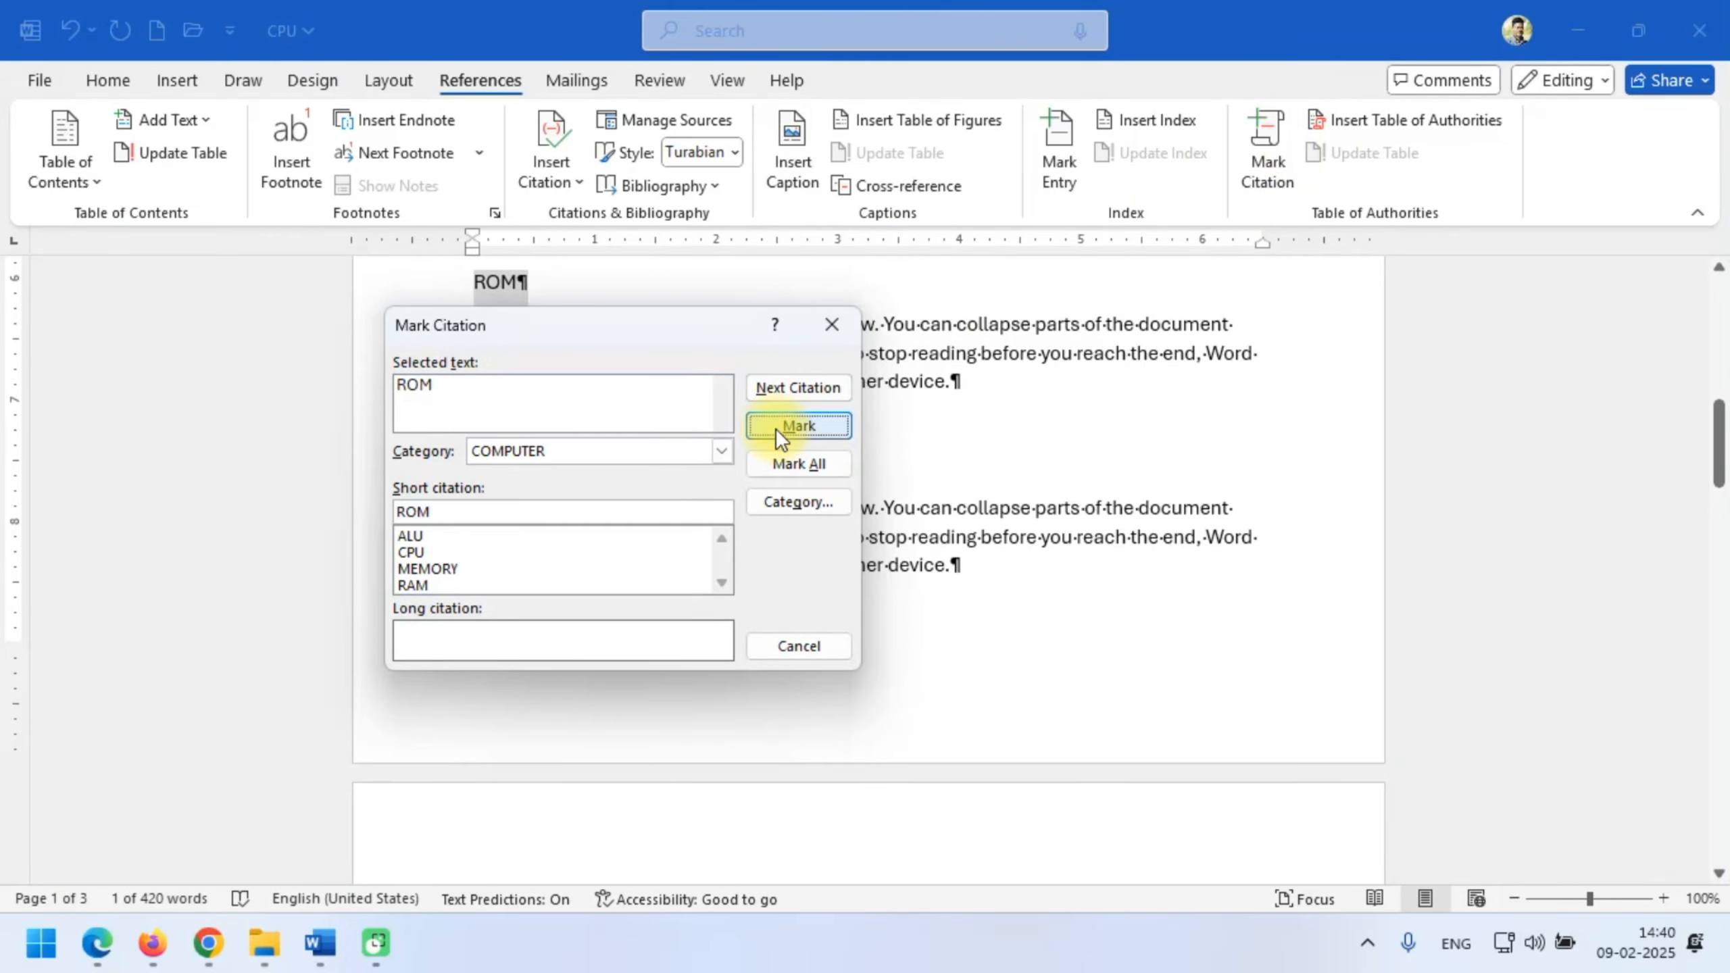
left_click(788, 648)
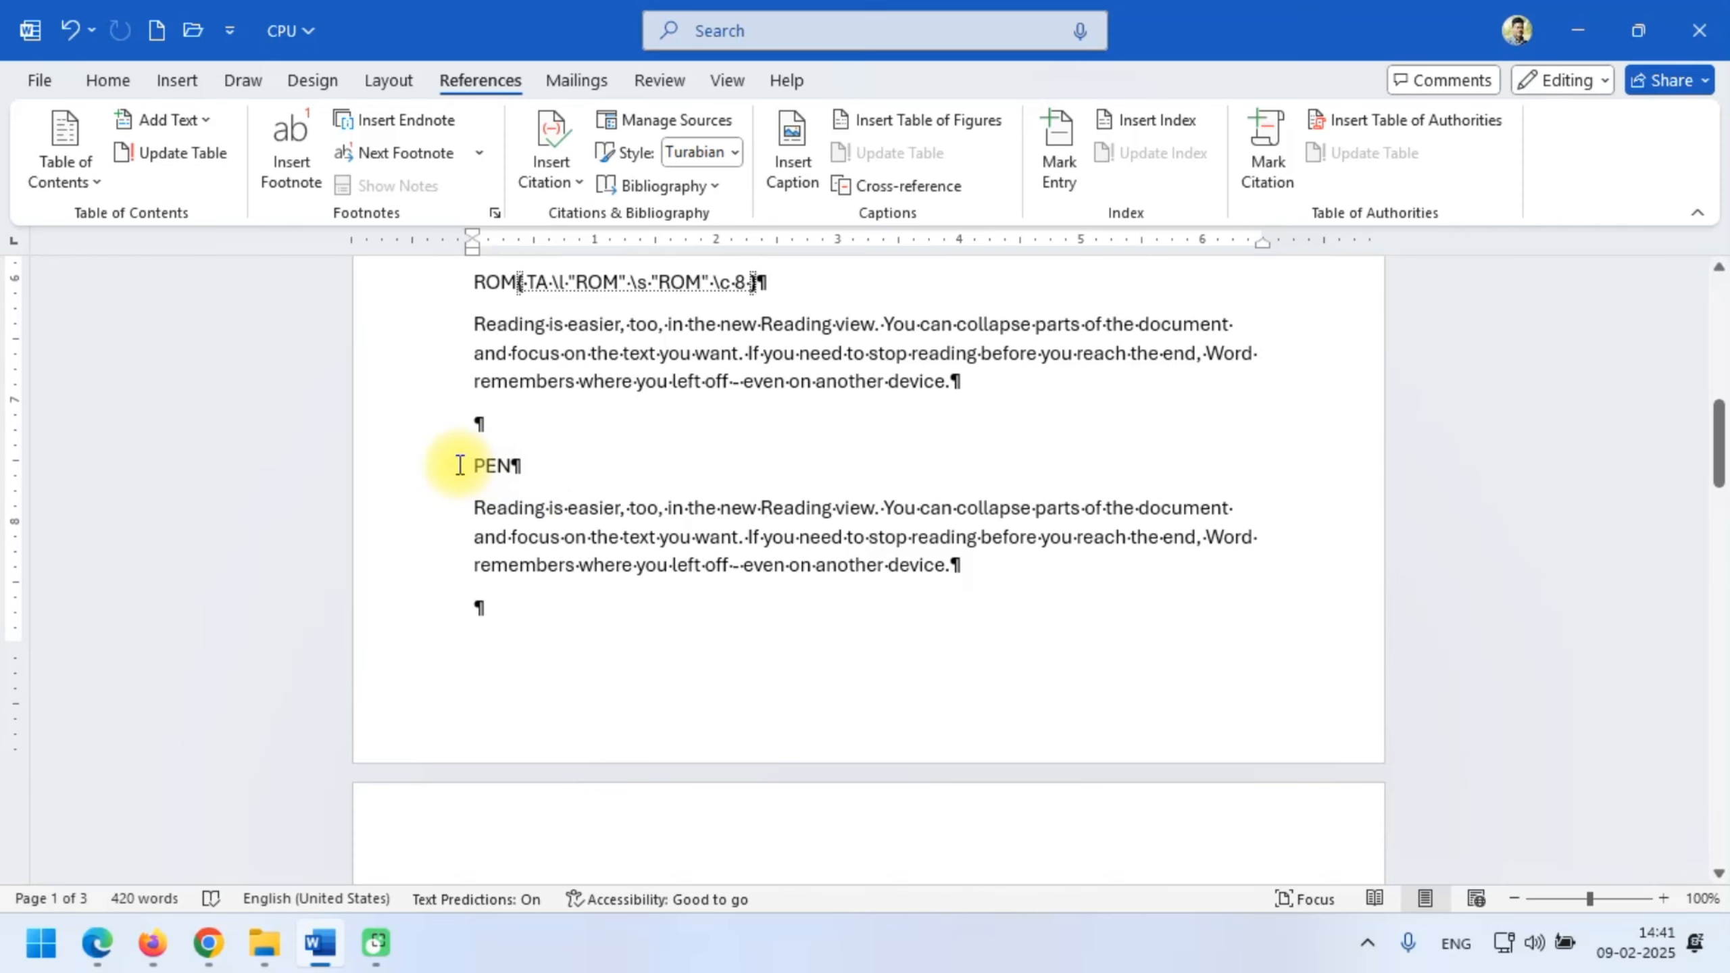
- Mark the PEN heading as a citation, changing its category to STATIONARY
left_click_drag(465, 466, 541, 463)
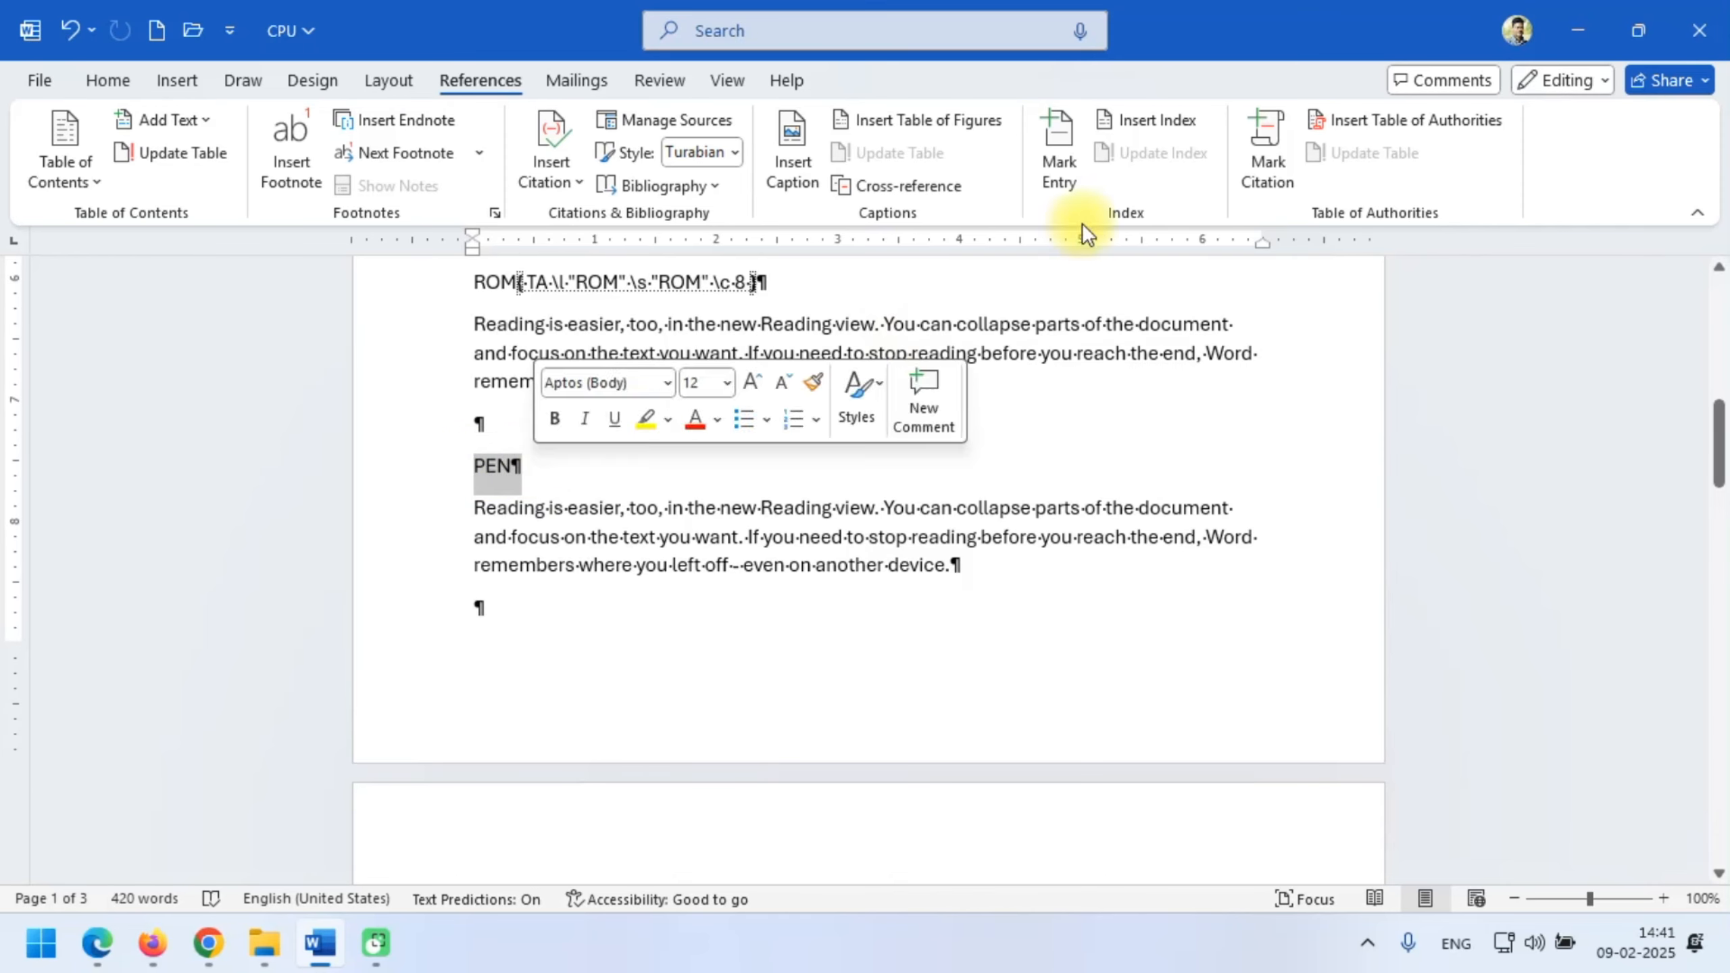
left_click(1284, 161)
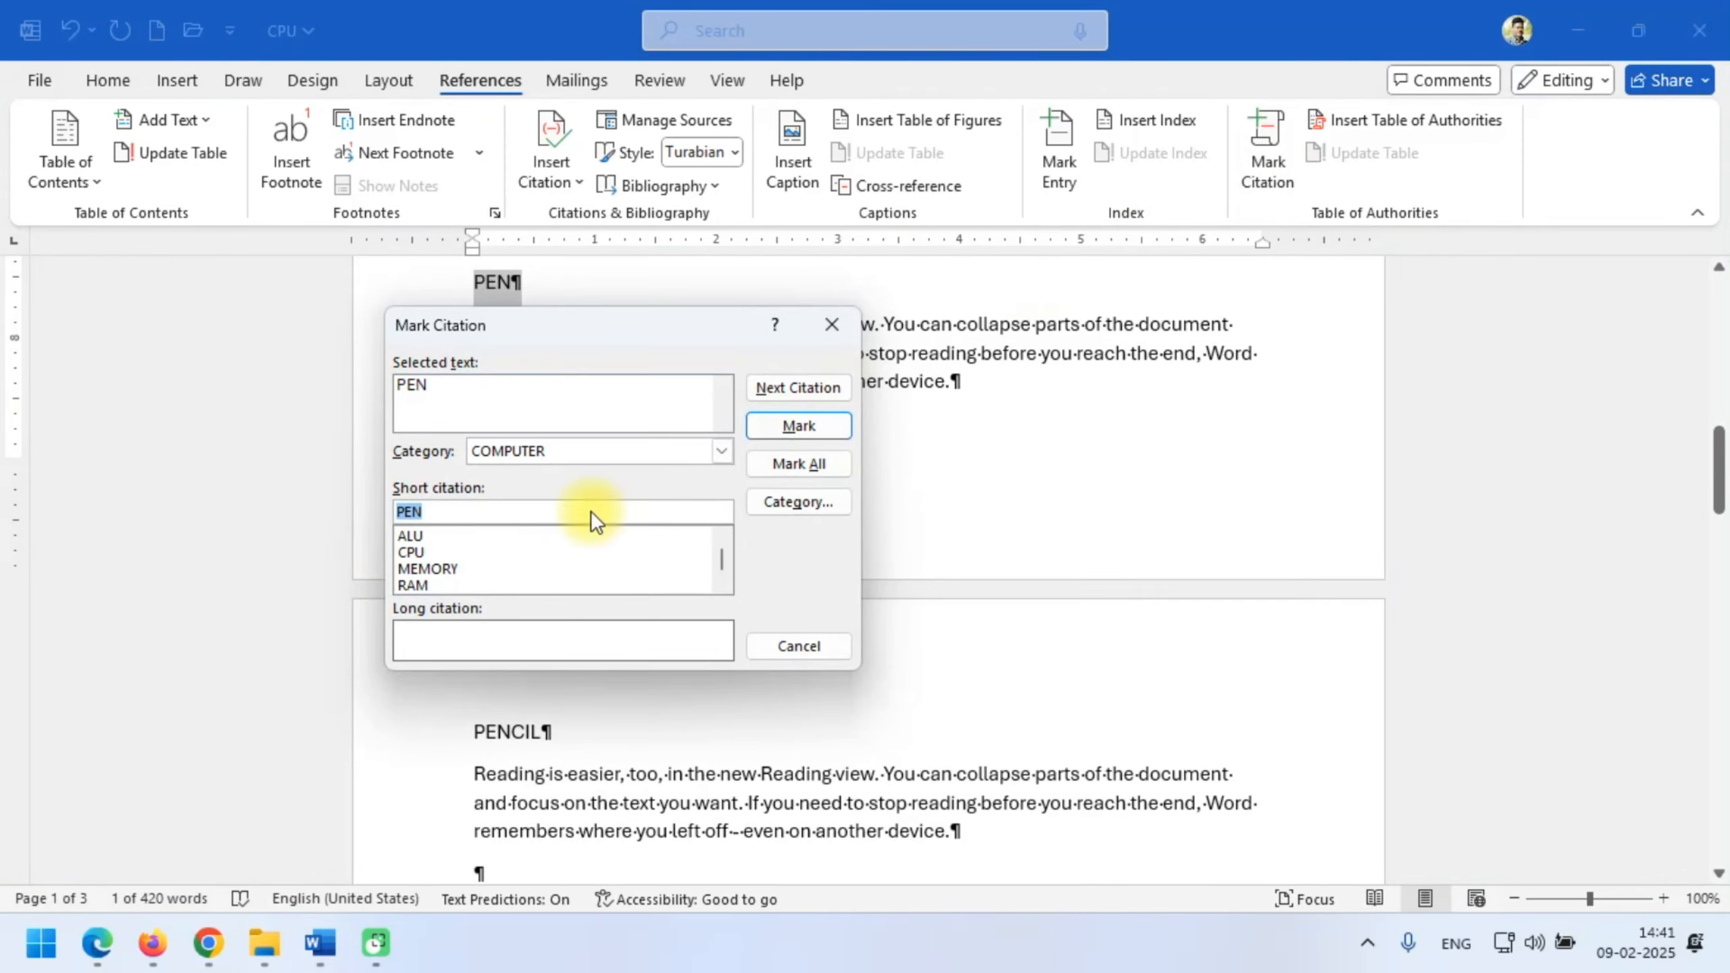
left_click(576, 451)
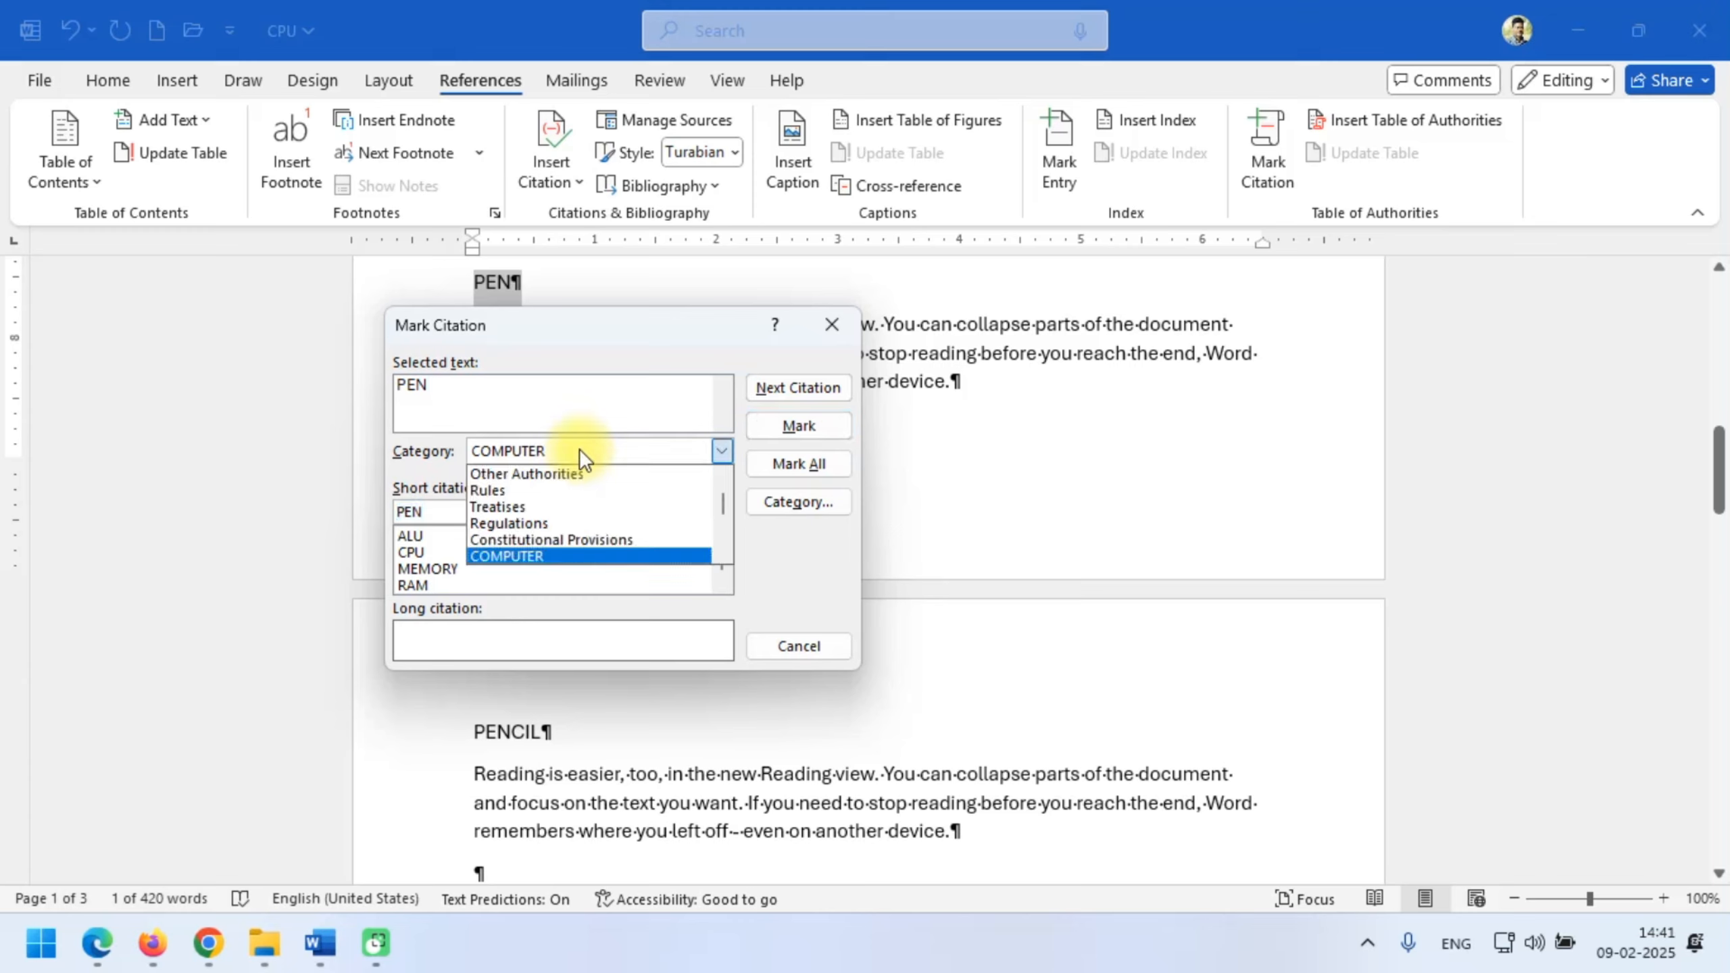
scroll(556, 563, "down", 1)
left_click(538, 539)
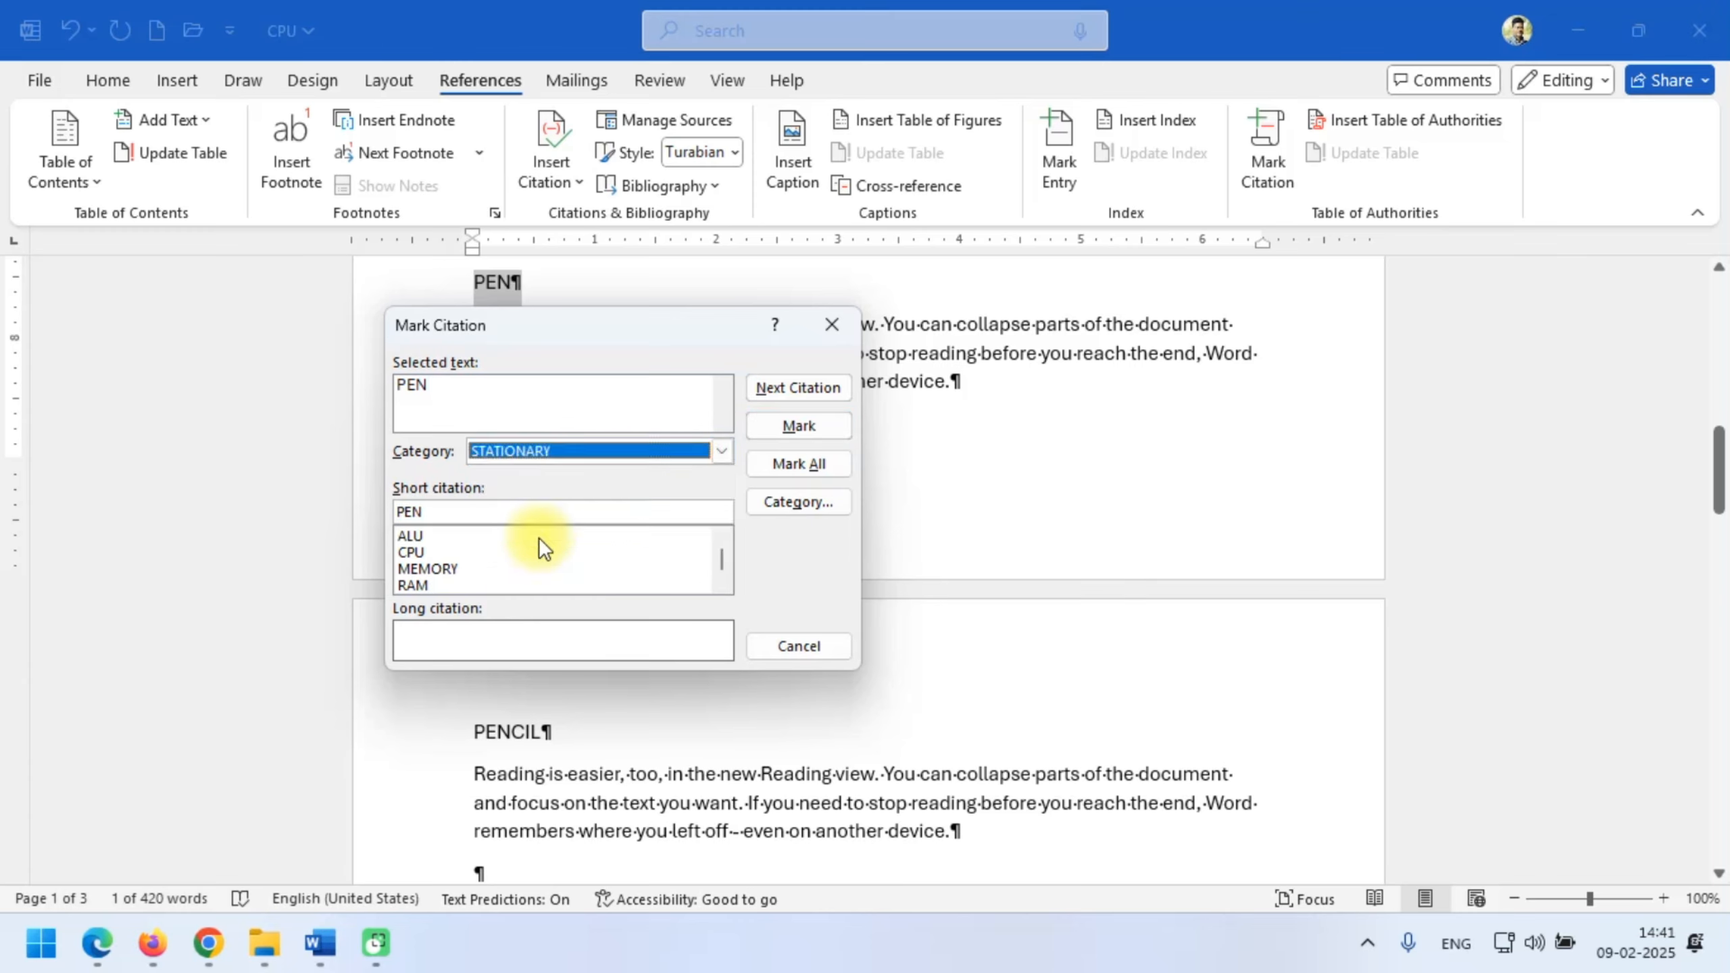
left_click(775, 430)
left_click(784, 644)
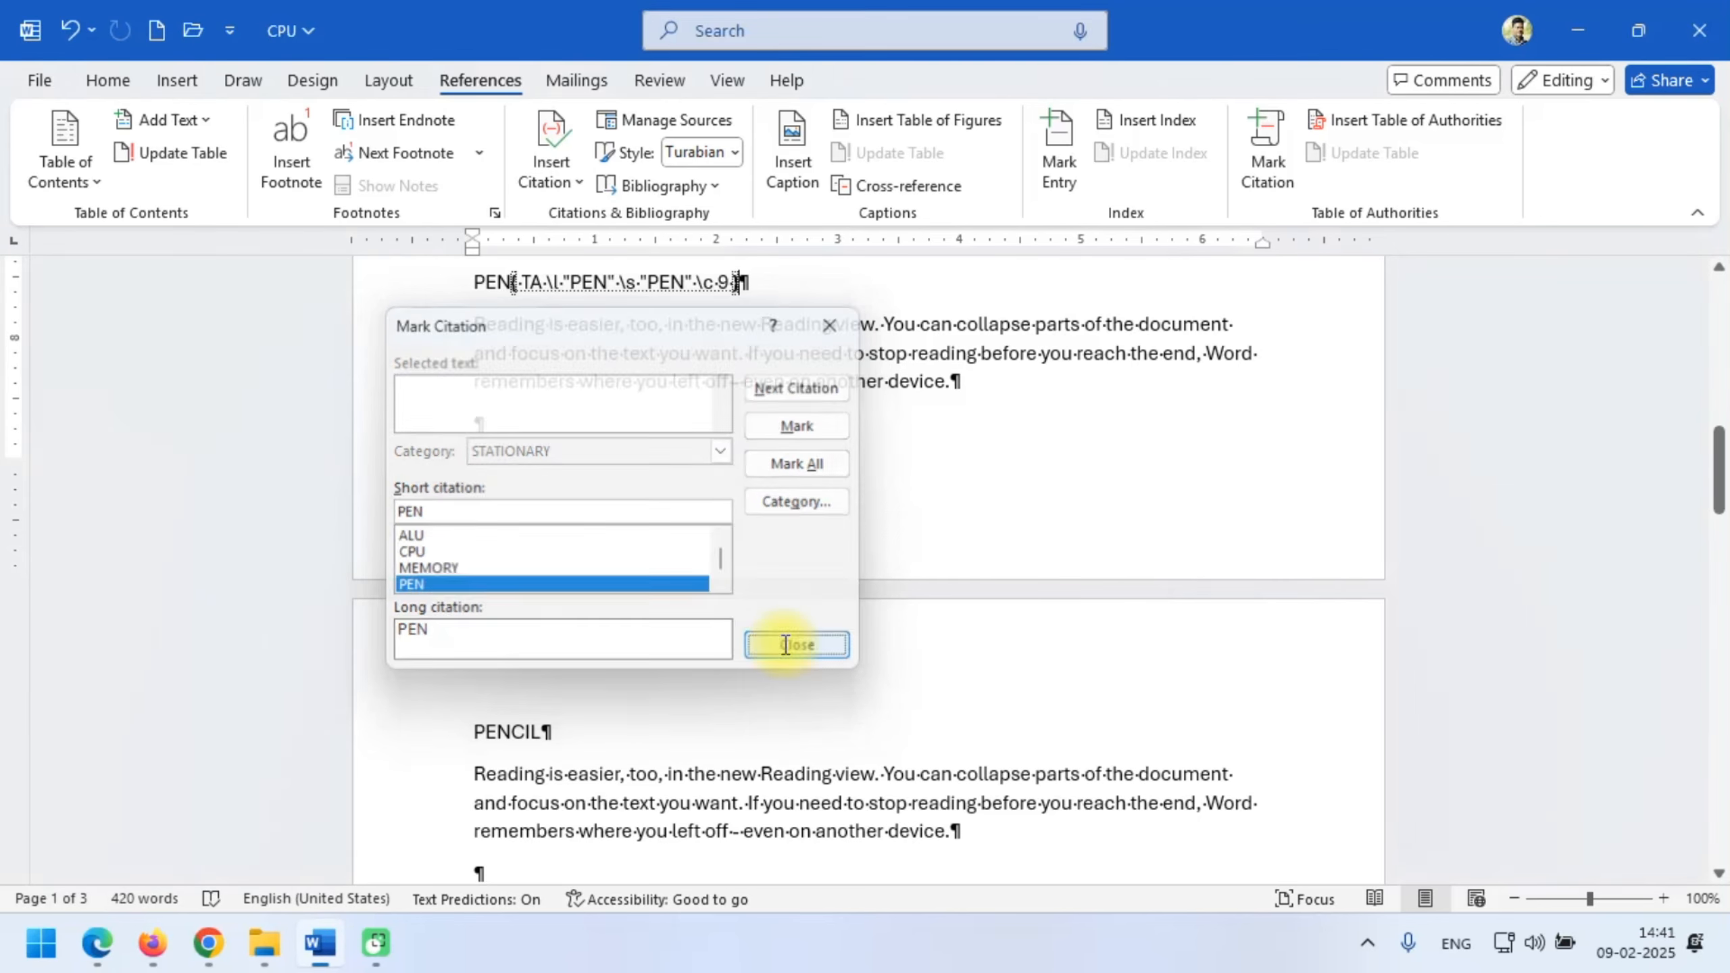
- Mark the PENCIL heading on the second page as a citation in the STATIONARY category
scroll(681, 634, "down", 3)
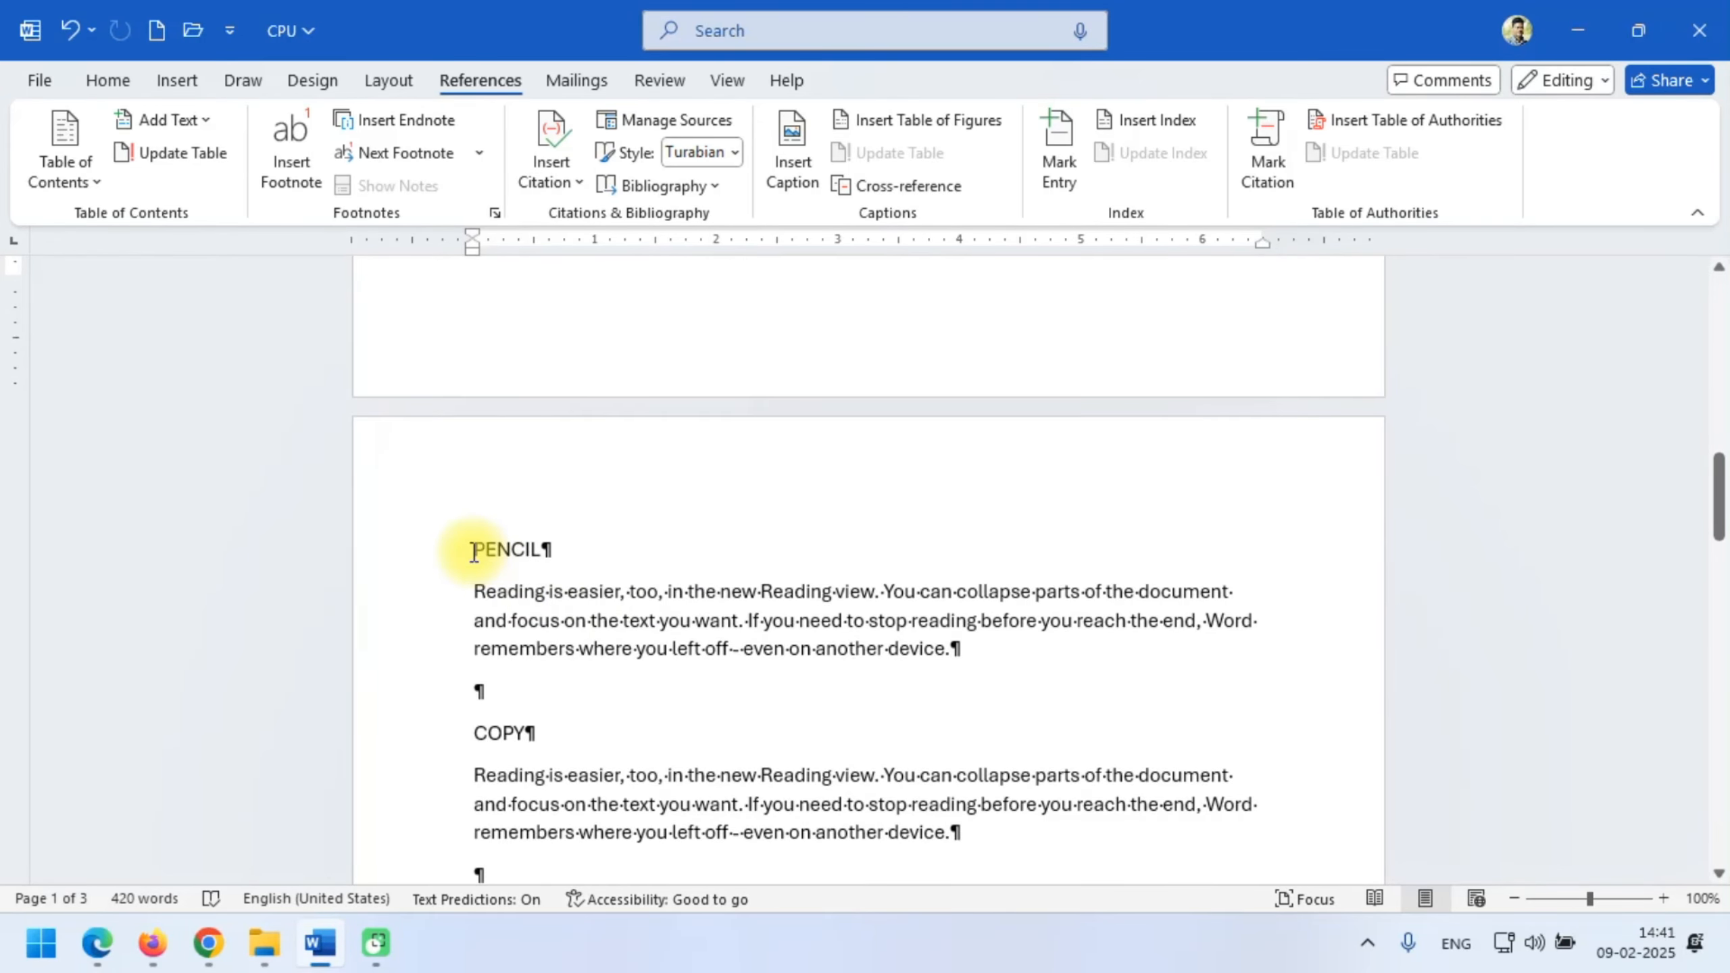
left_click_drag(473, 551, 554, 554)
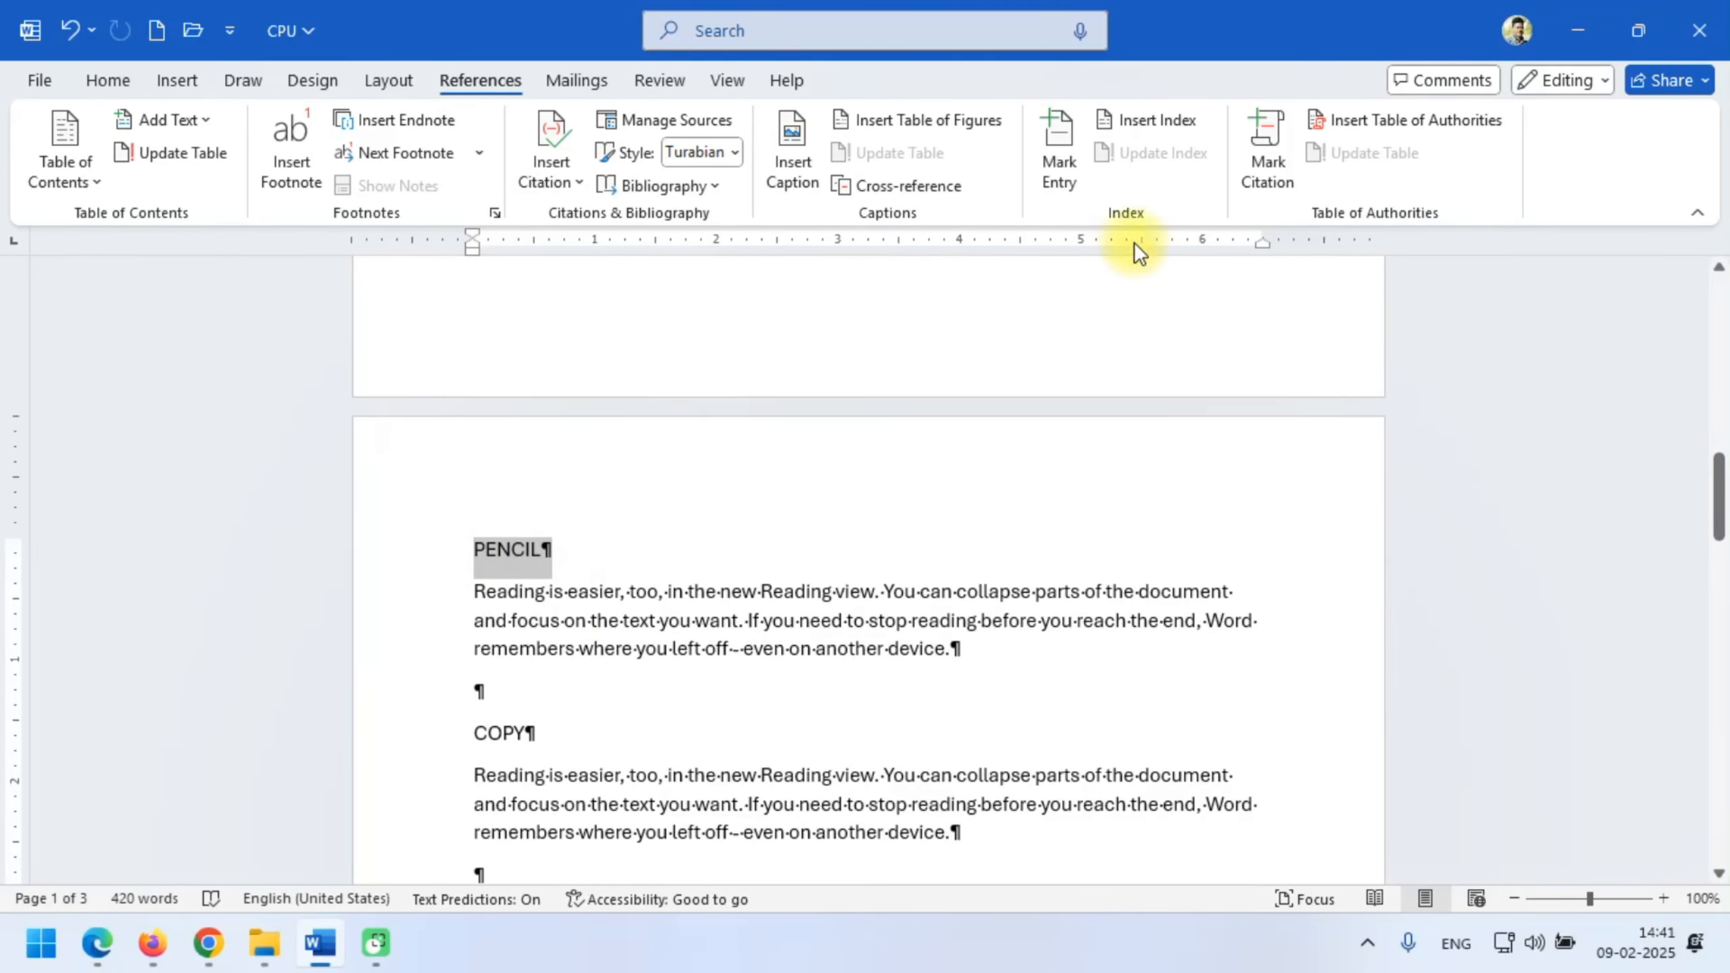
left_click(1265, 135)
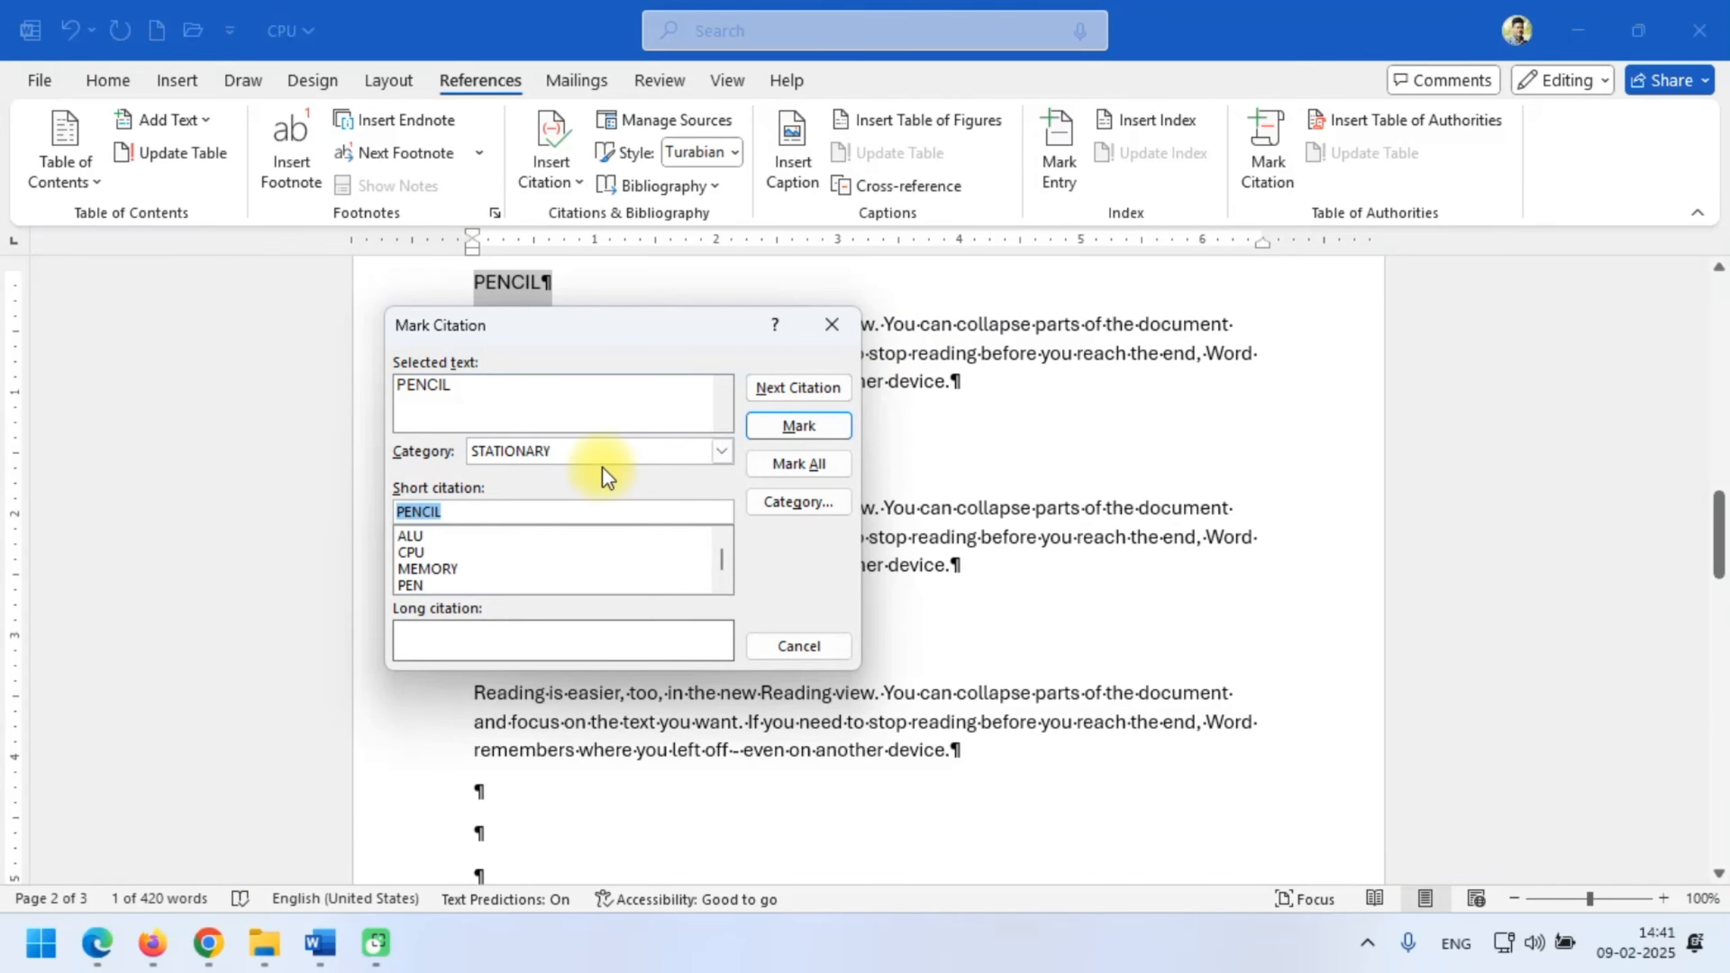
left_click(798, 426)
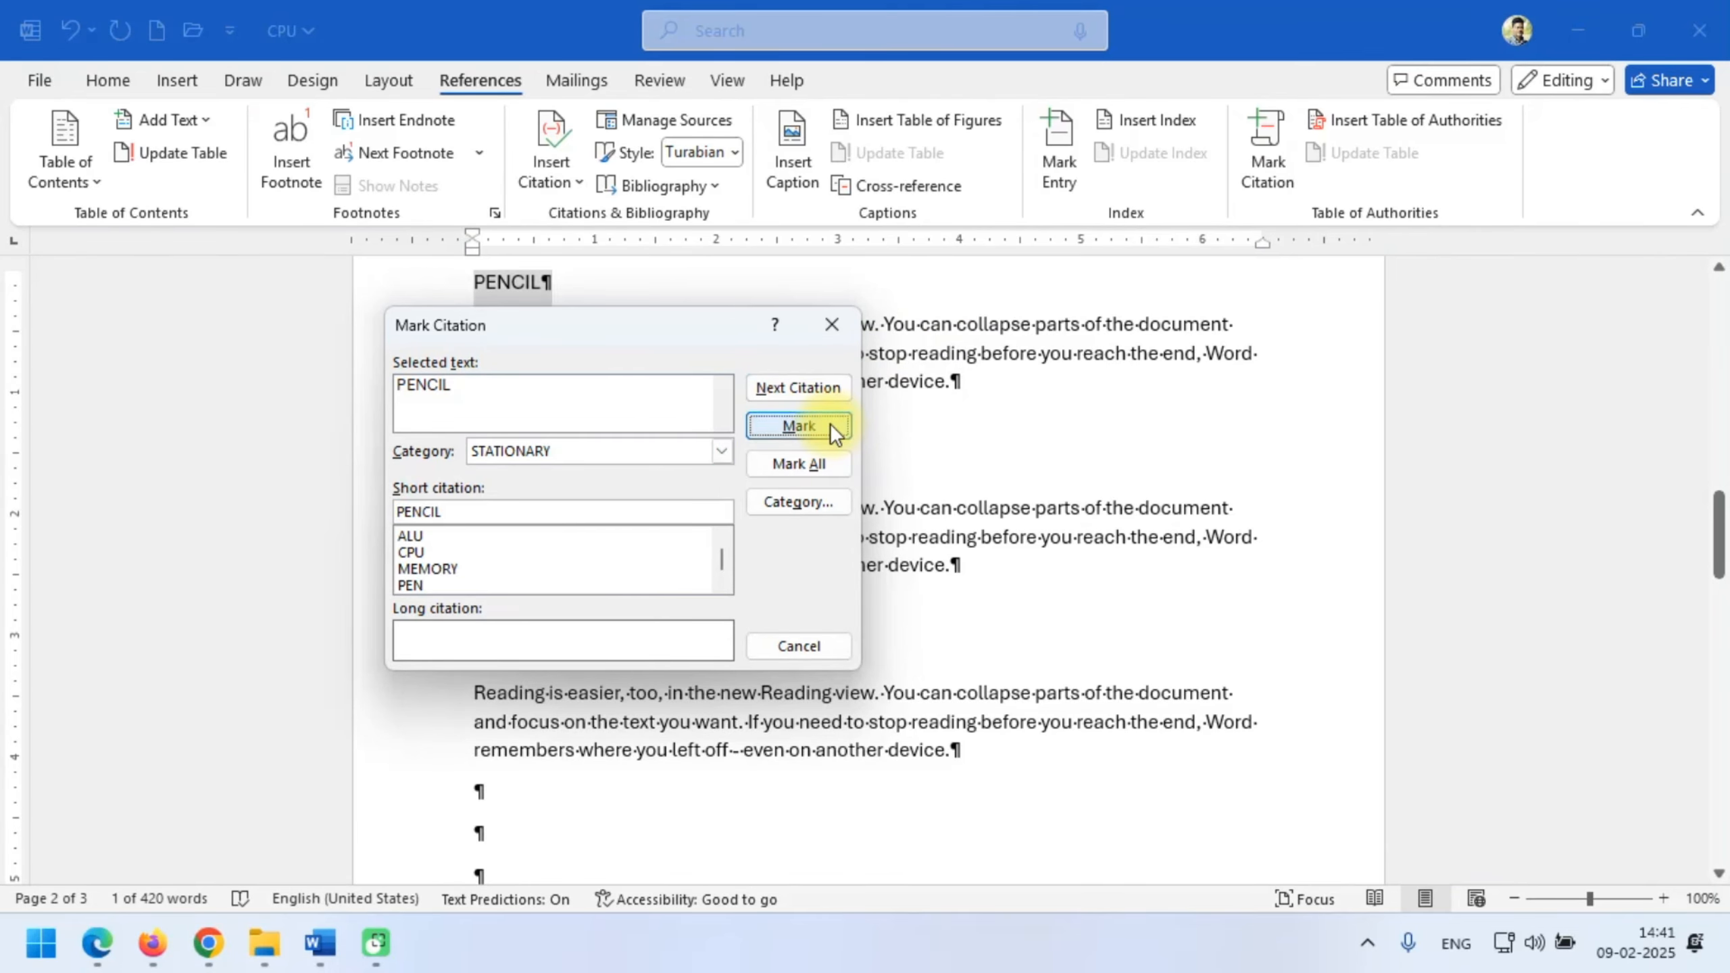
left_click(800, 647)
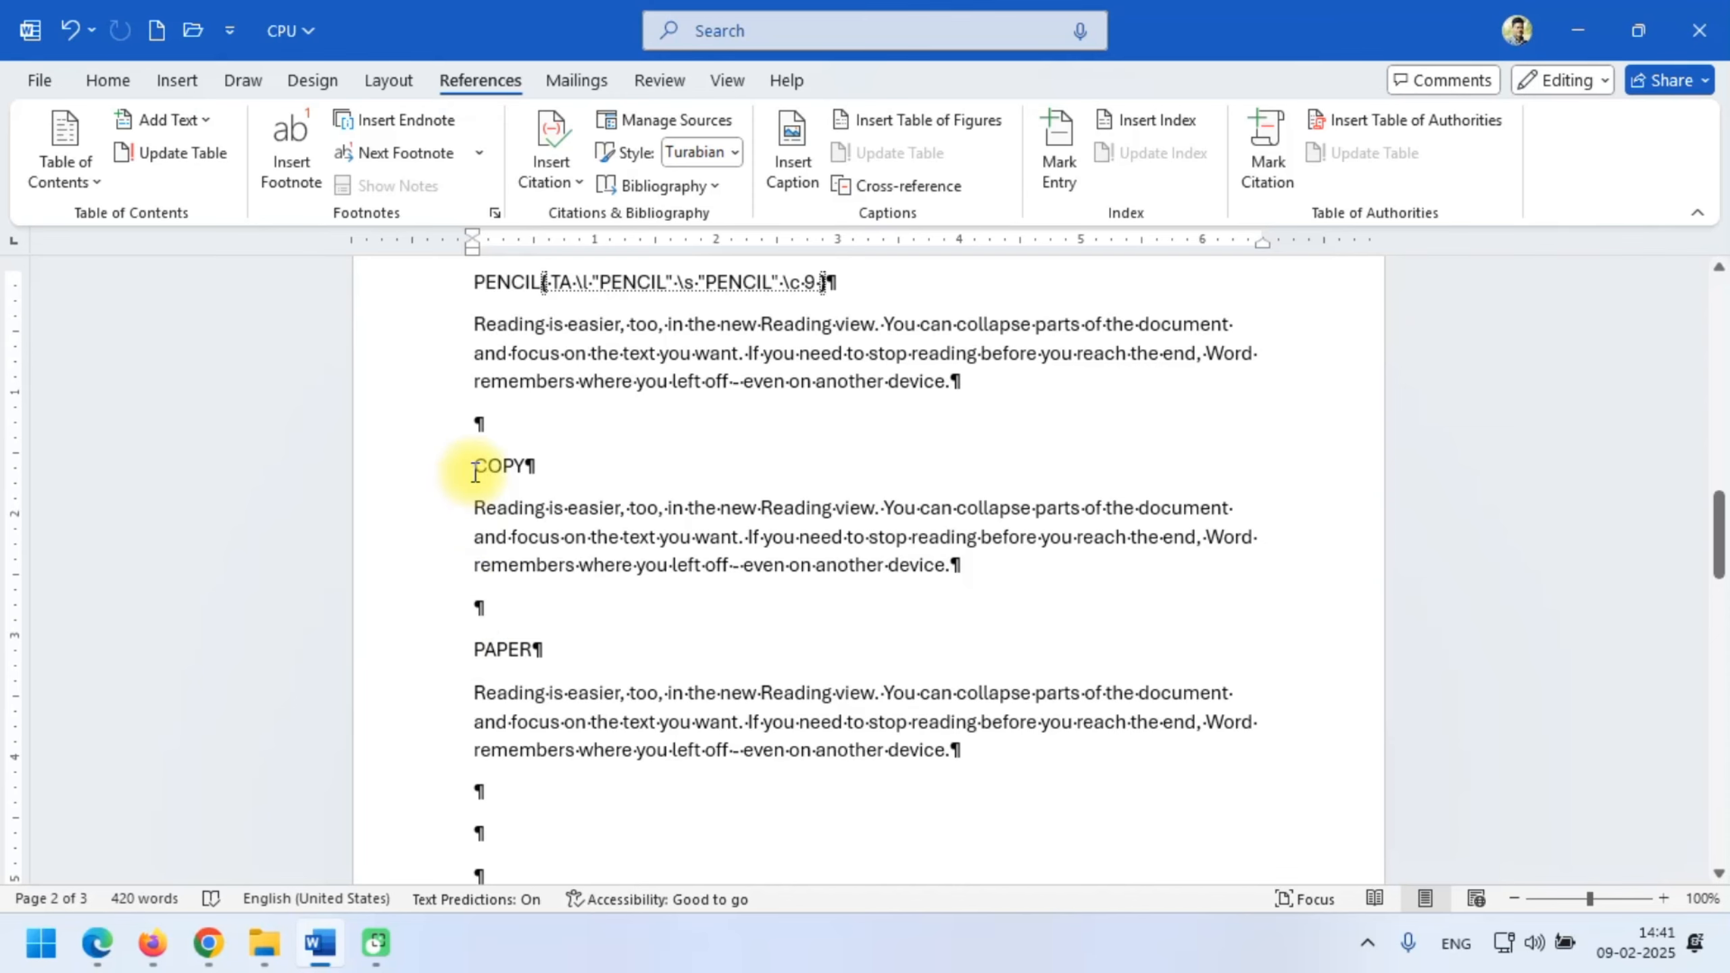
- Mark the COPY heading as a citation in the STATIONARY category
left_click_drag(474, 465, 533, 467)
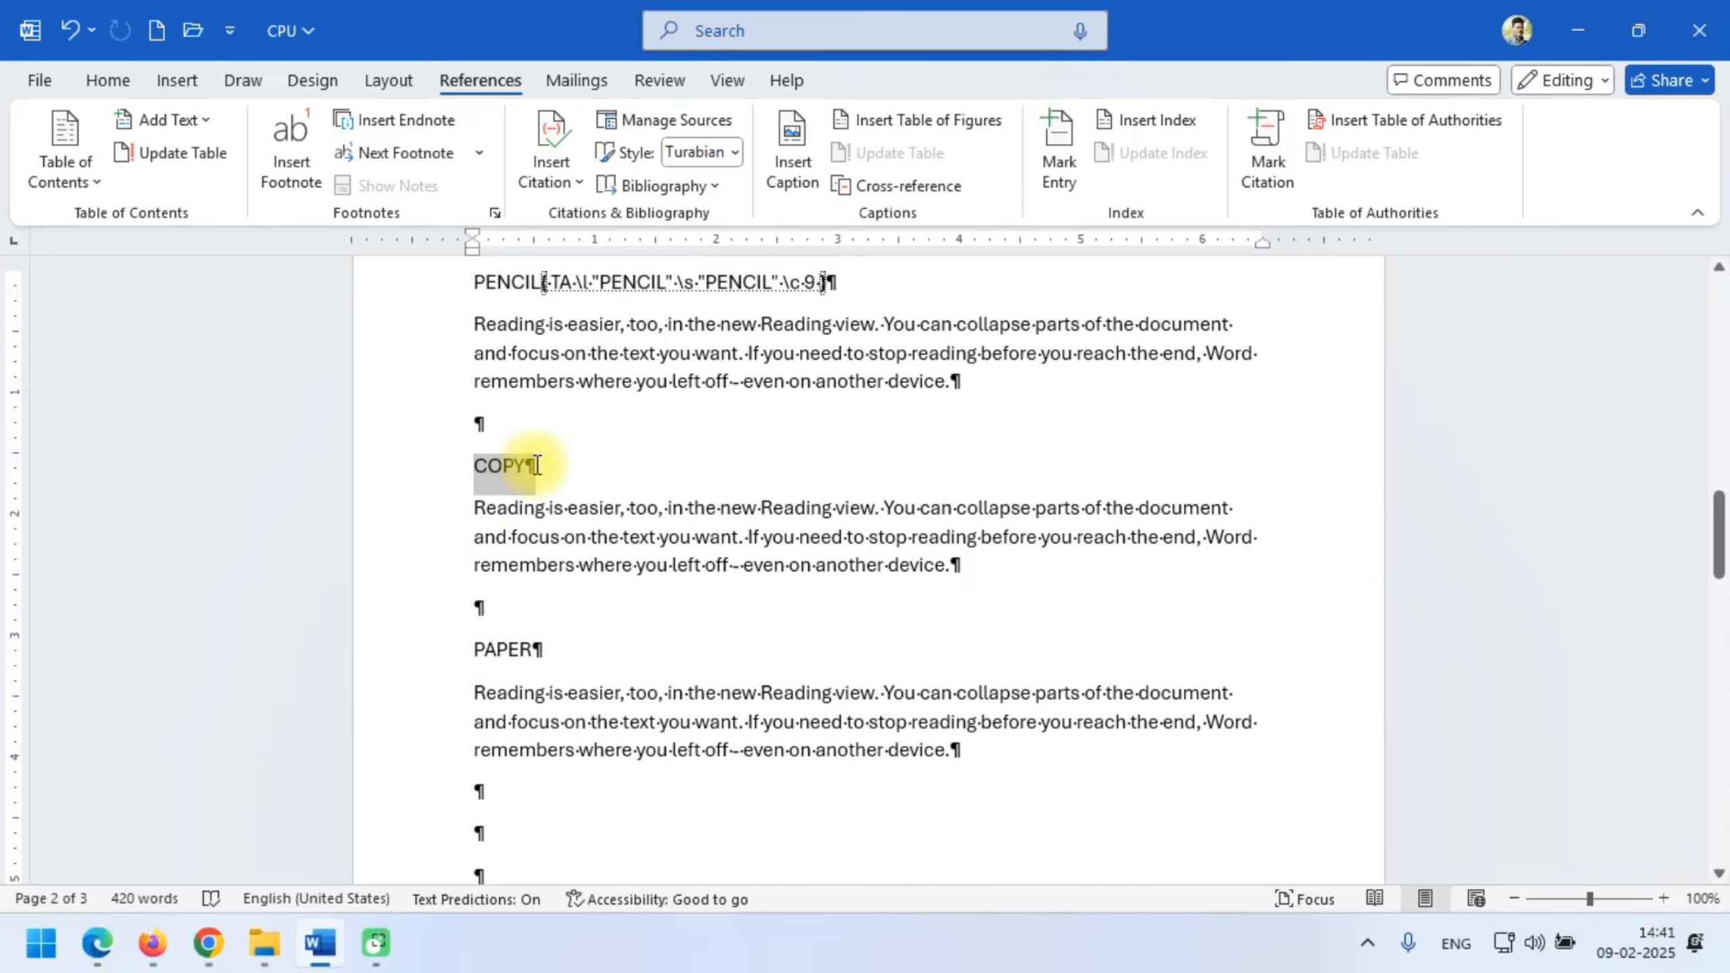
left_click(1268, 176)
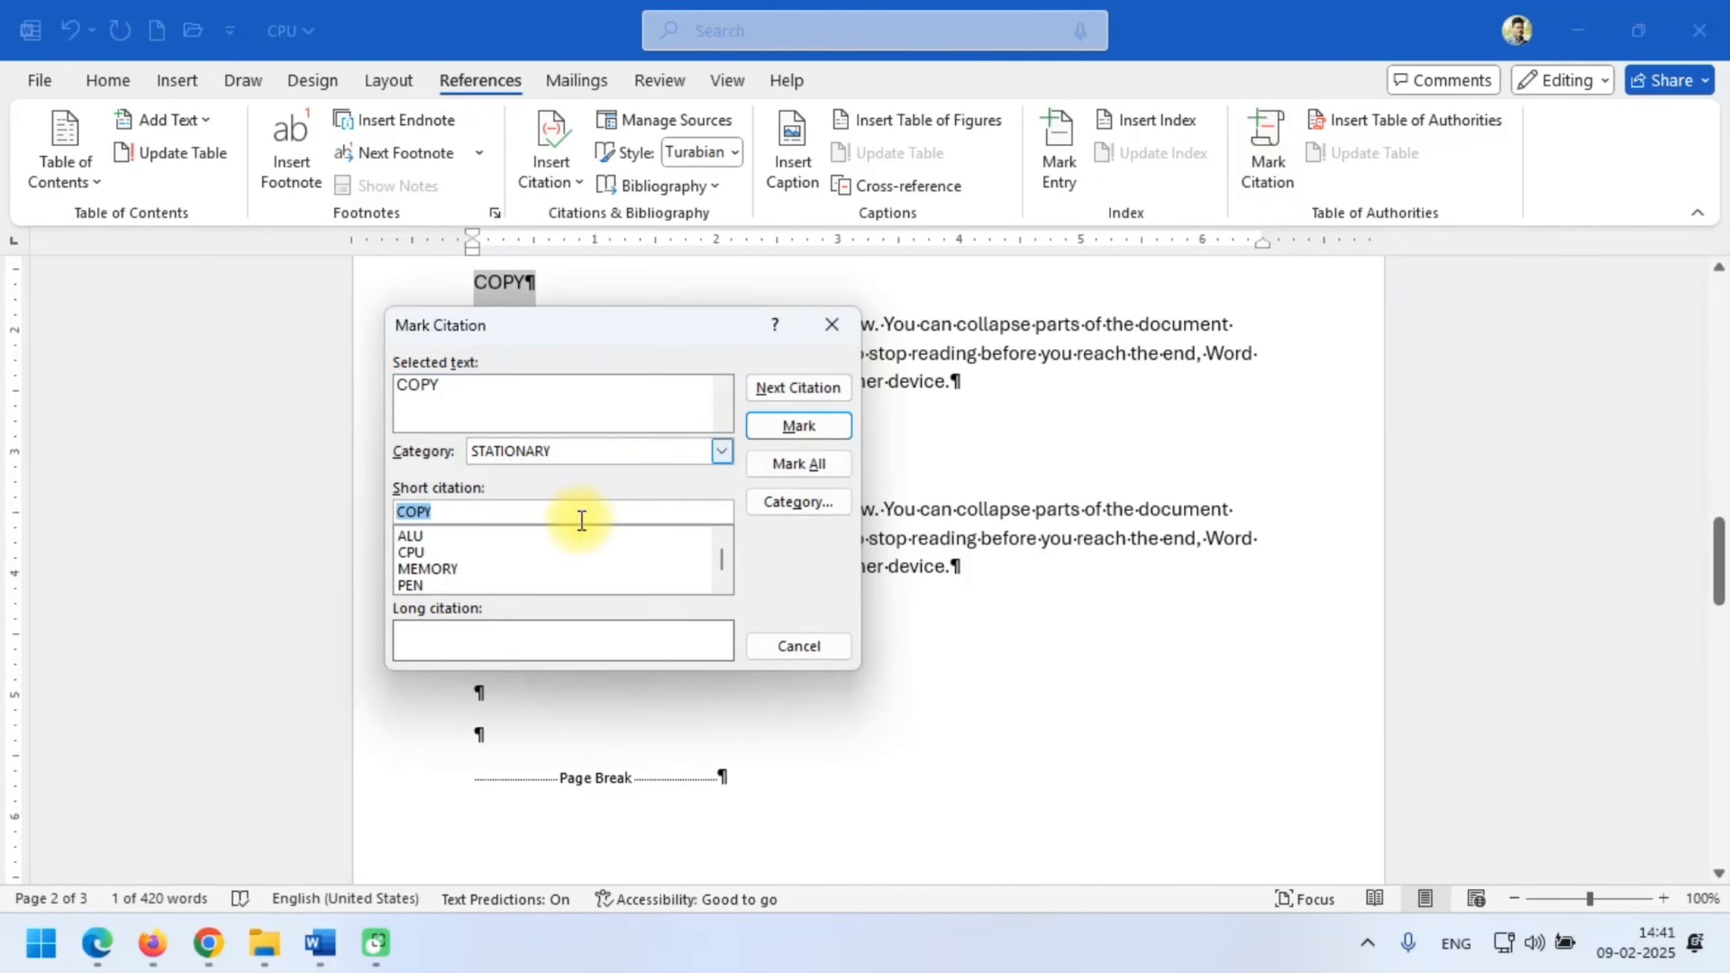
left_click(798, 425)
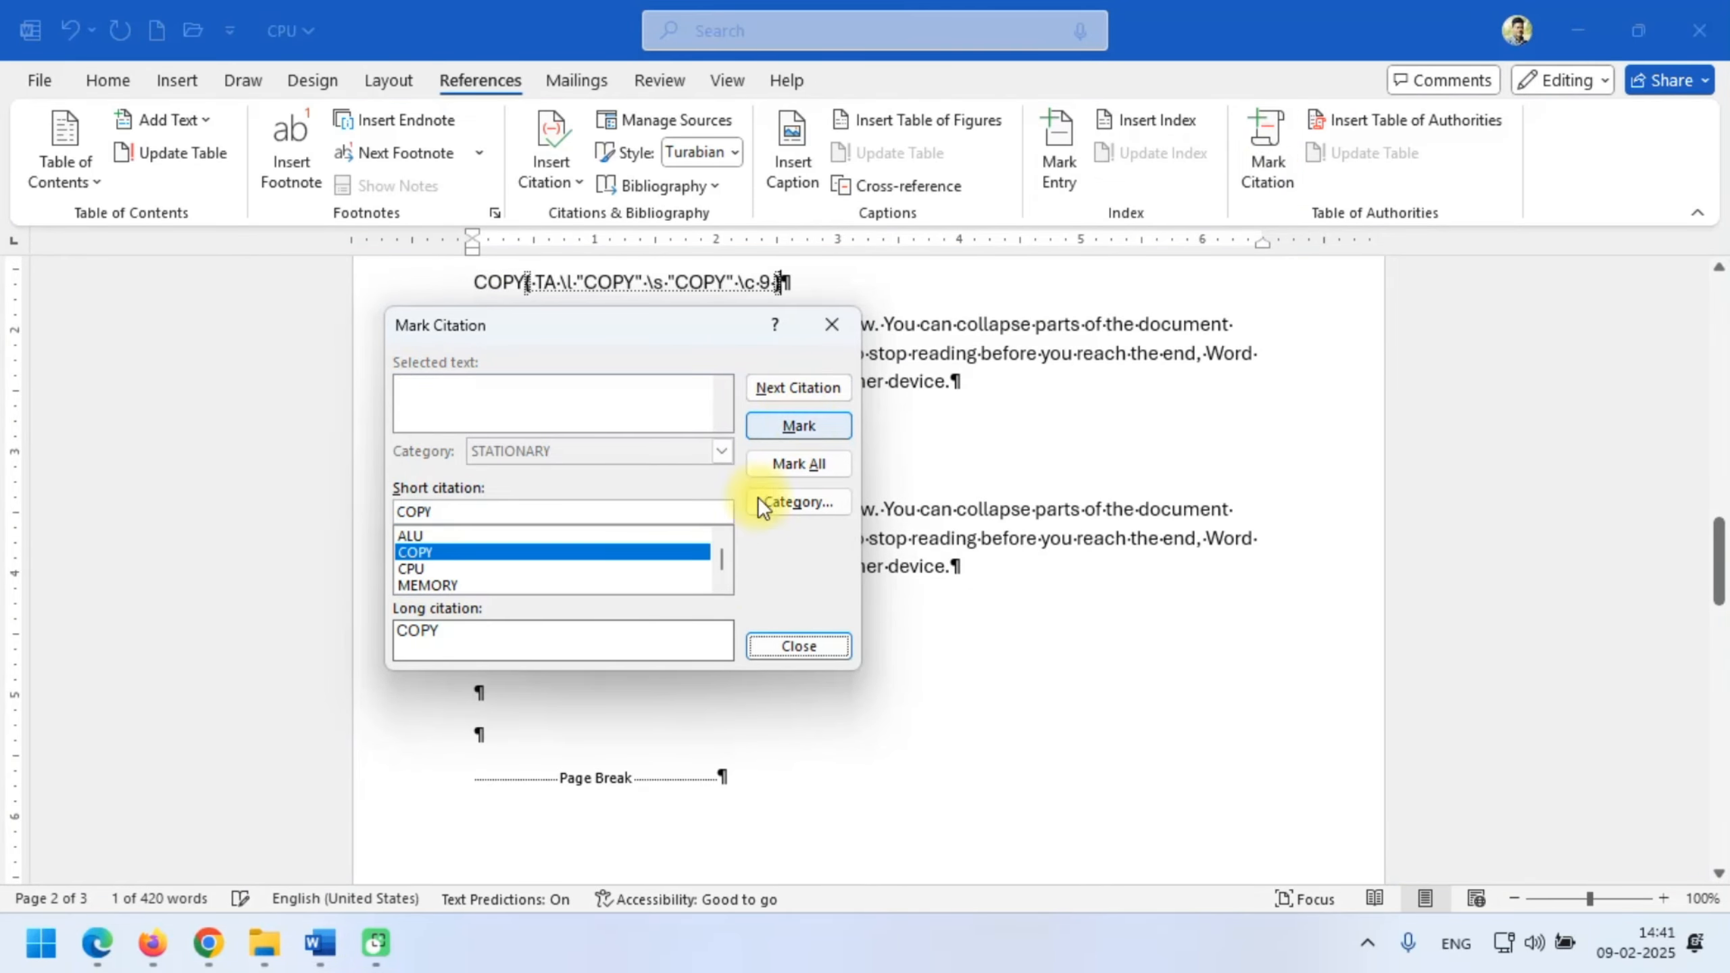
left_click(773, 645)
- Mark the PAPER heading as a citation, keeping the STATIONARY category
left_click_drag(480, 453, 560, 456)
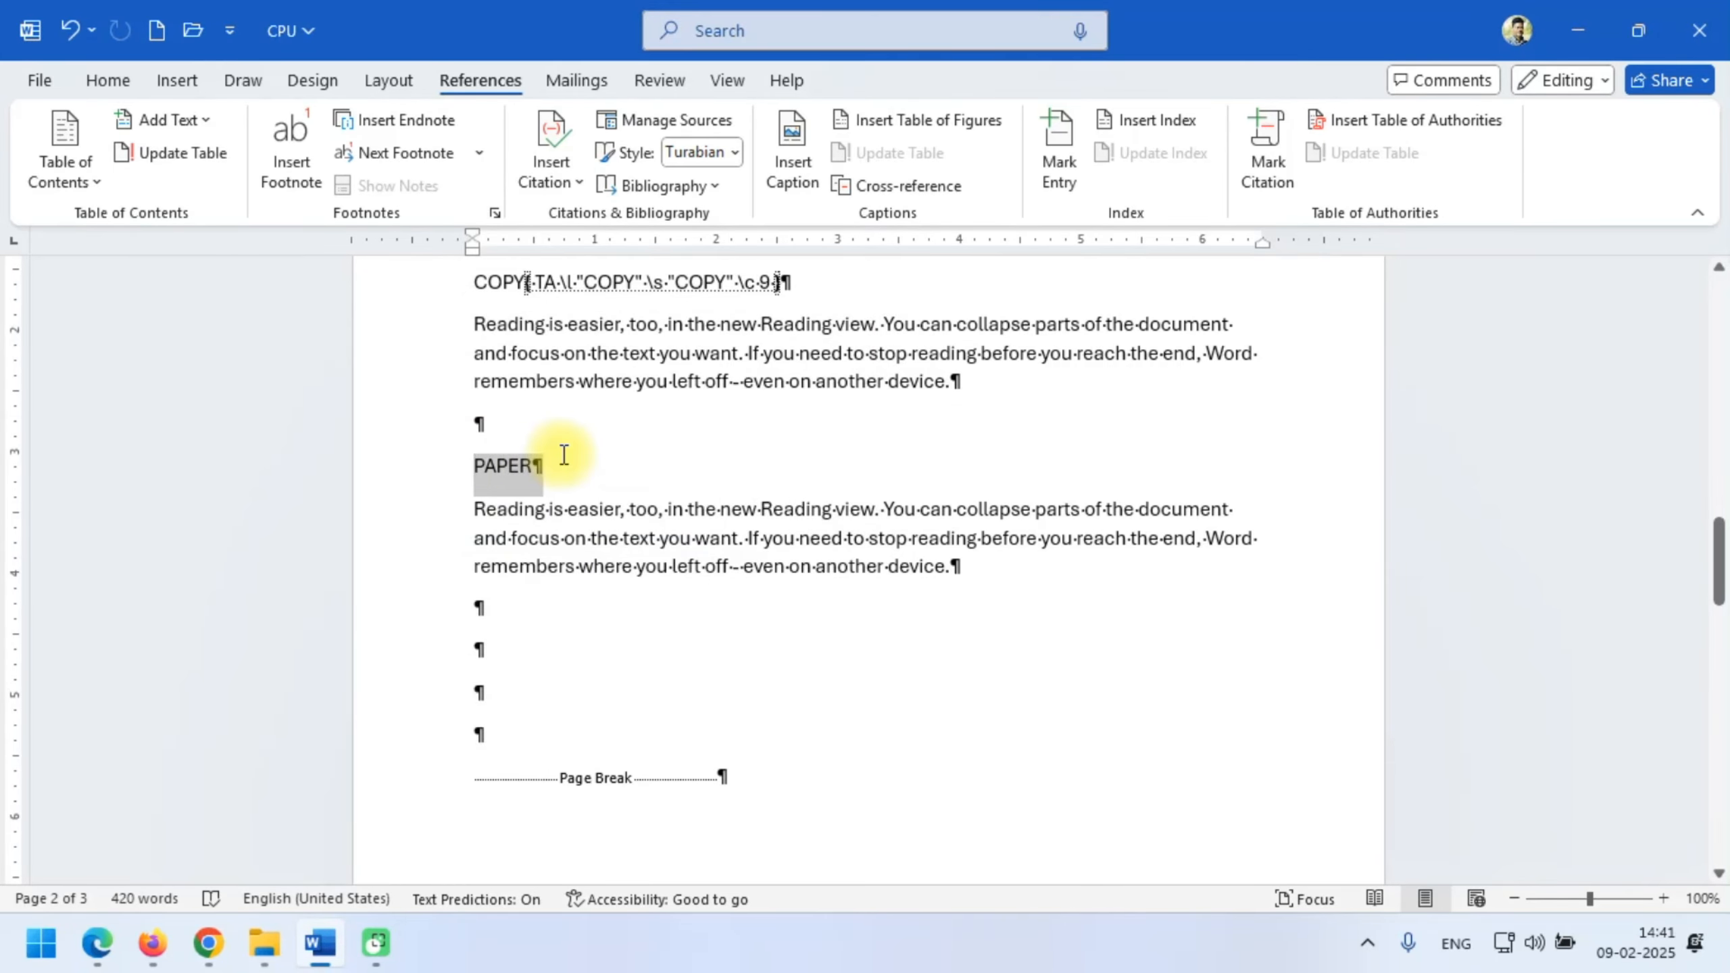
left_click(1252, 151)
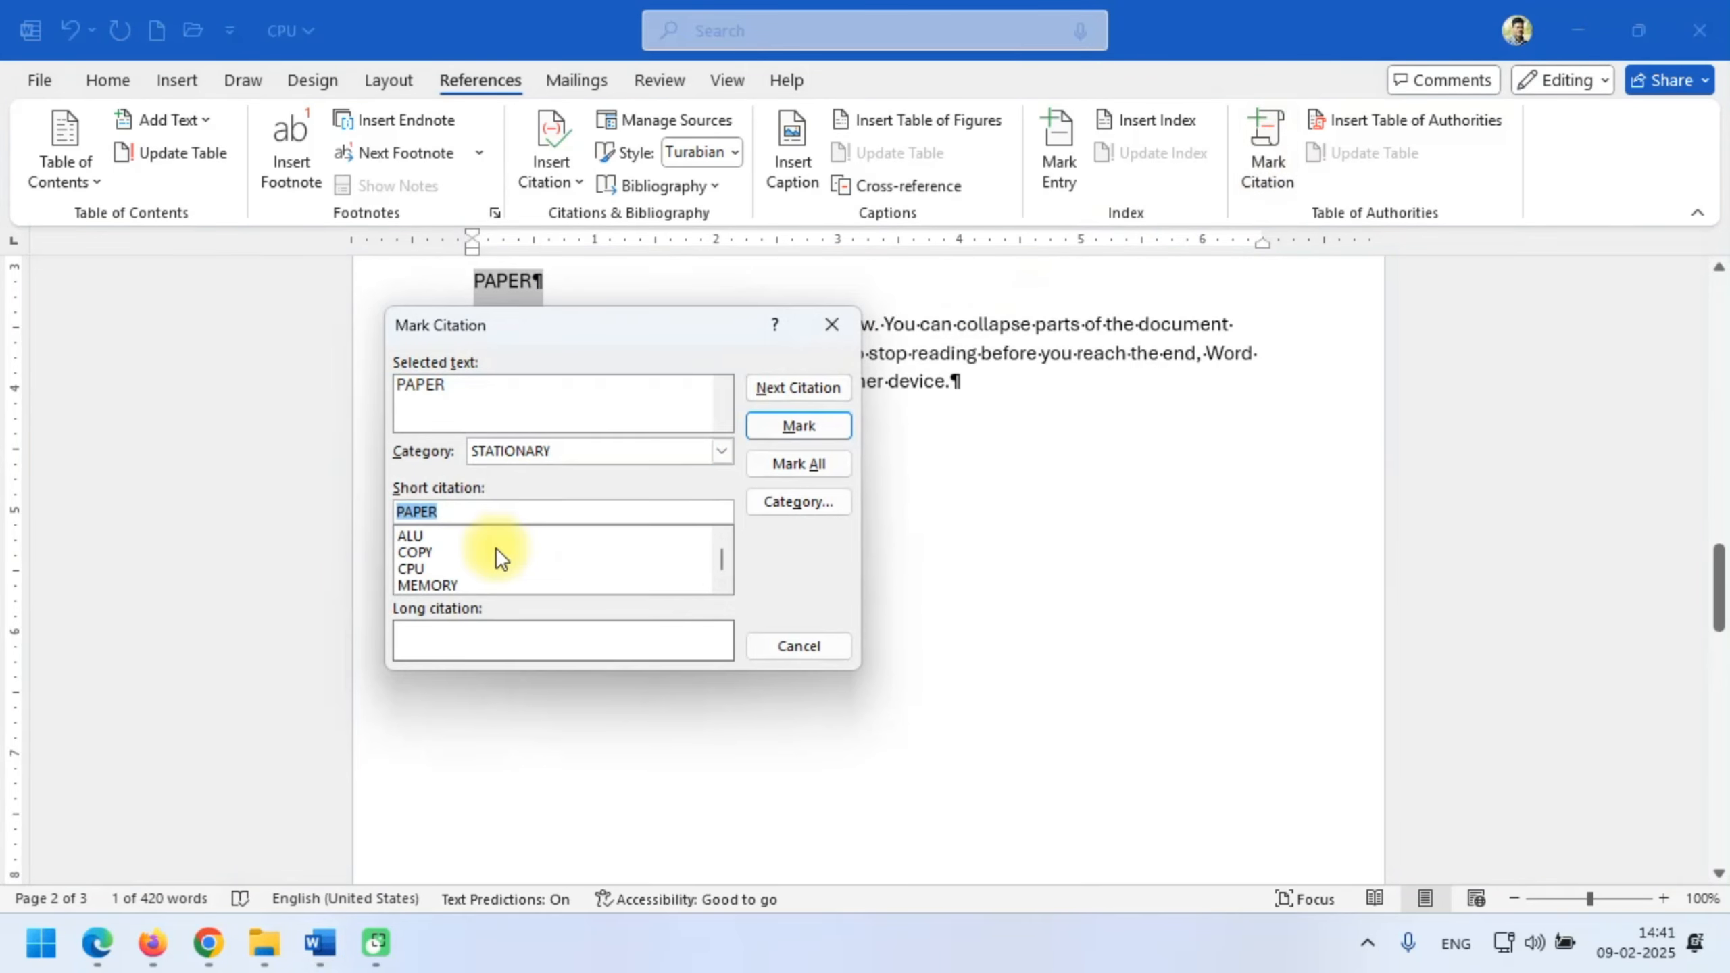
left_click(803, 427)
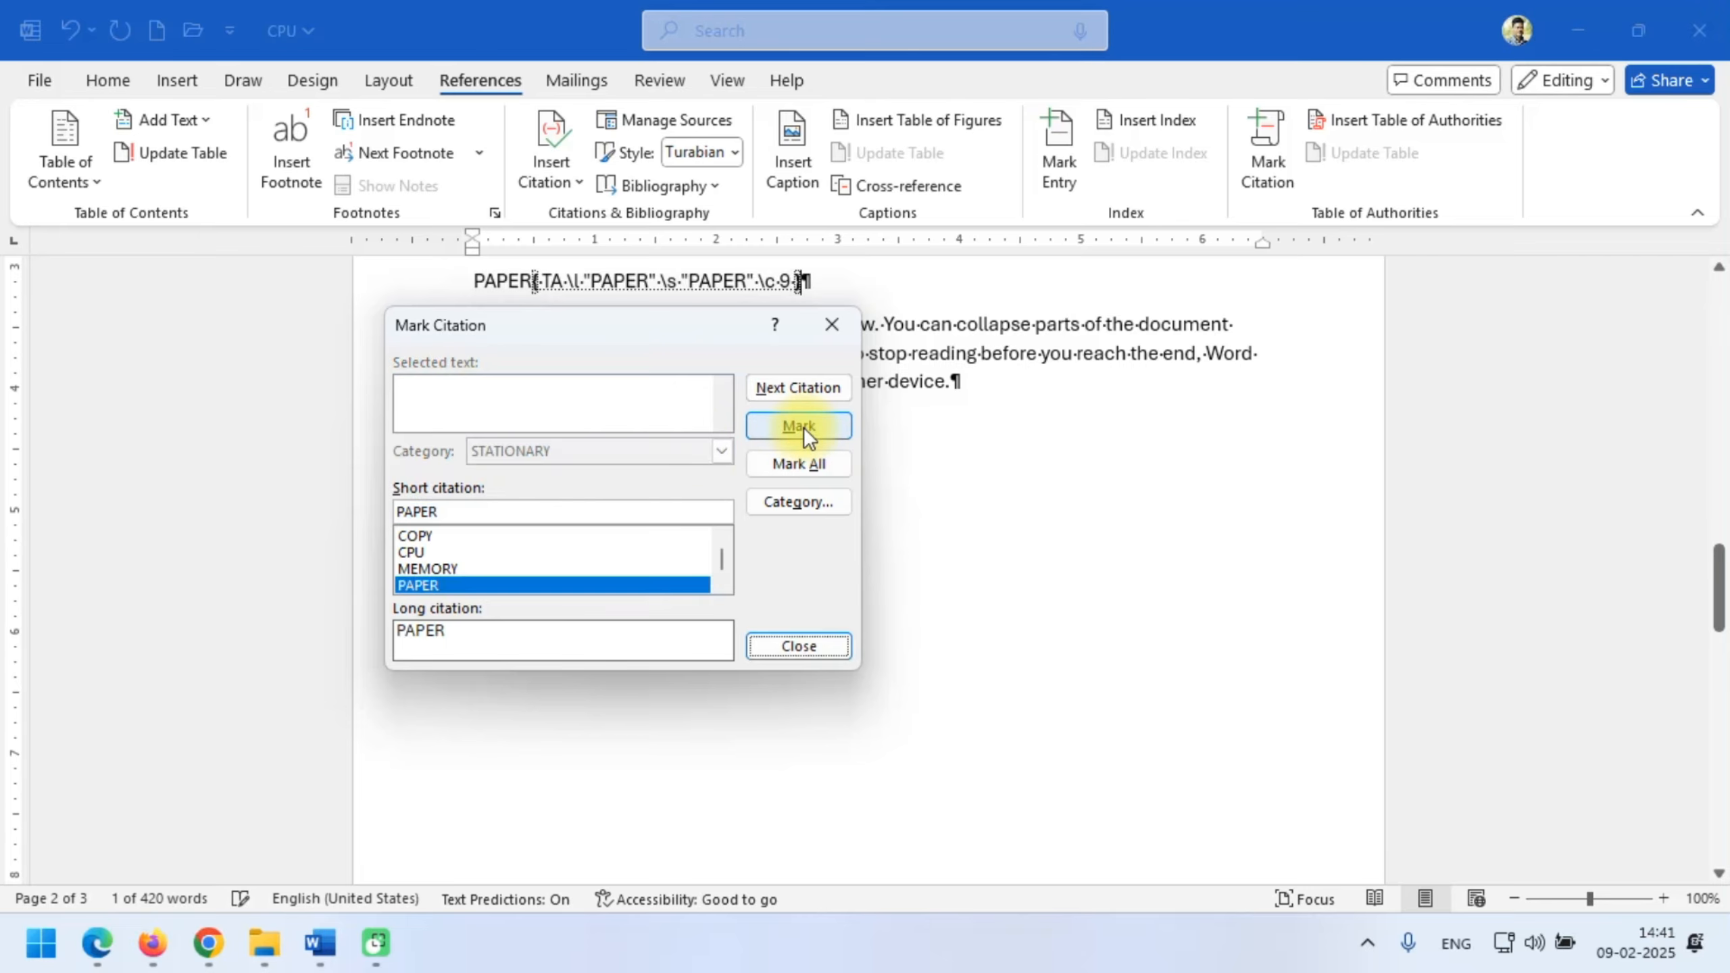
left_click(788, 651)
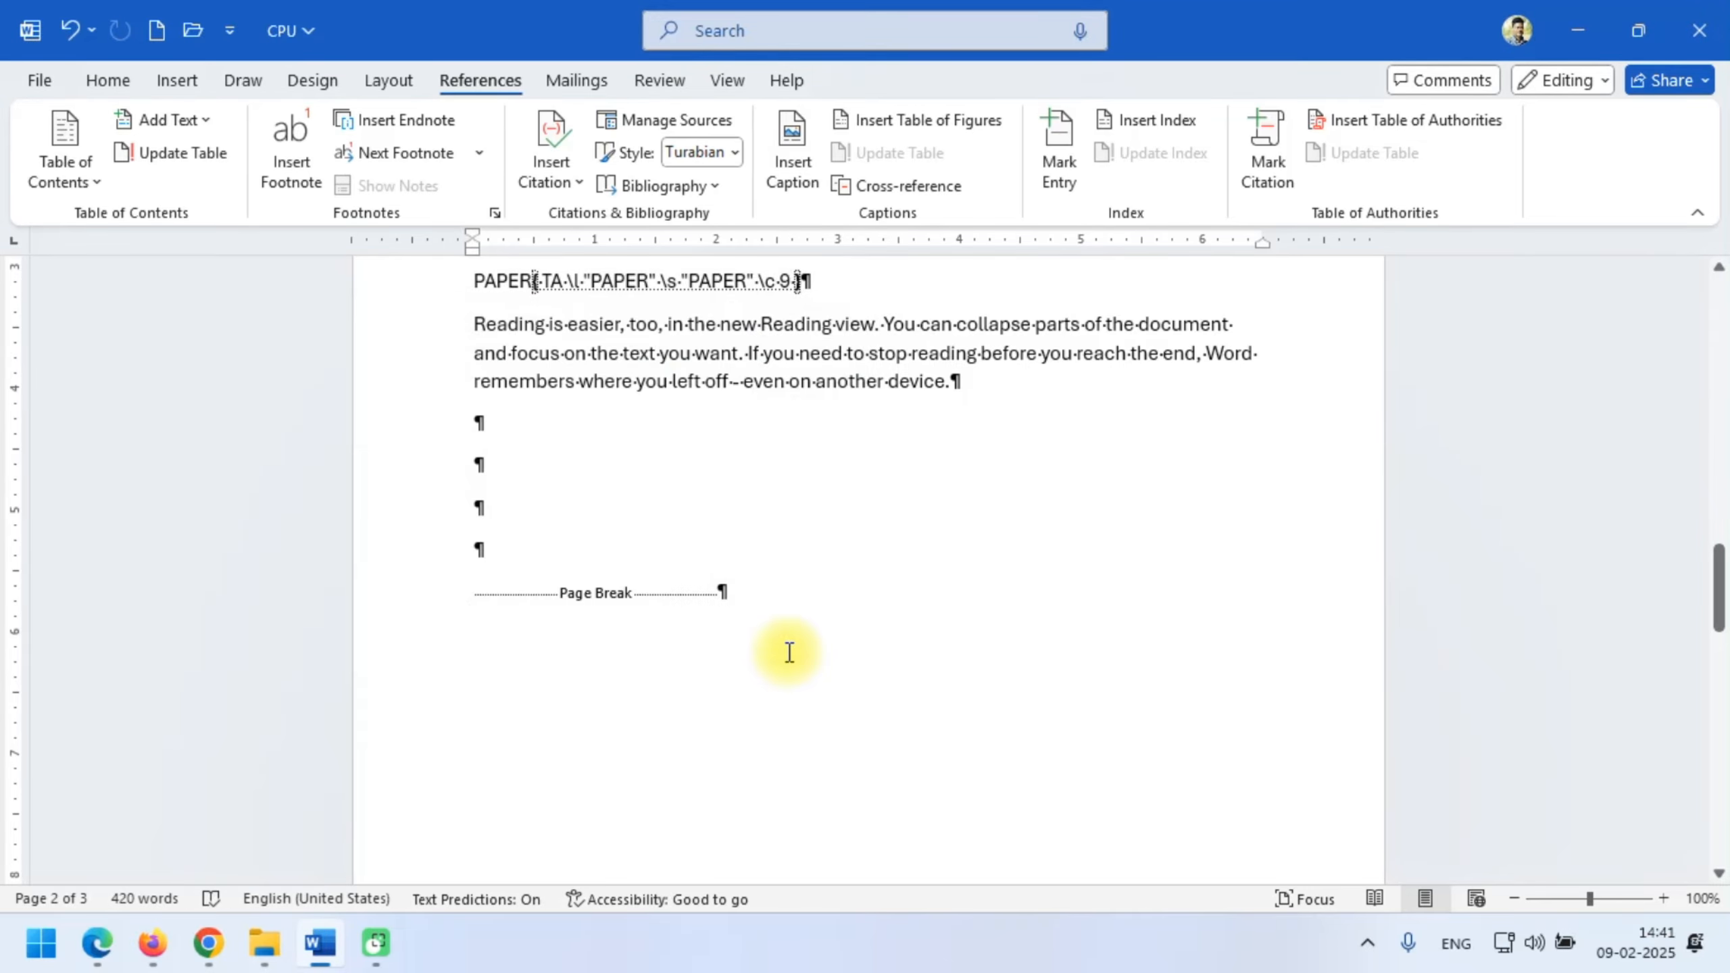
- Review the citation fields at the headings throughout the document, from CPU to PAPER
scroll(788, 652, "up", 7)
scroll(788, 652, "up", 15)
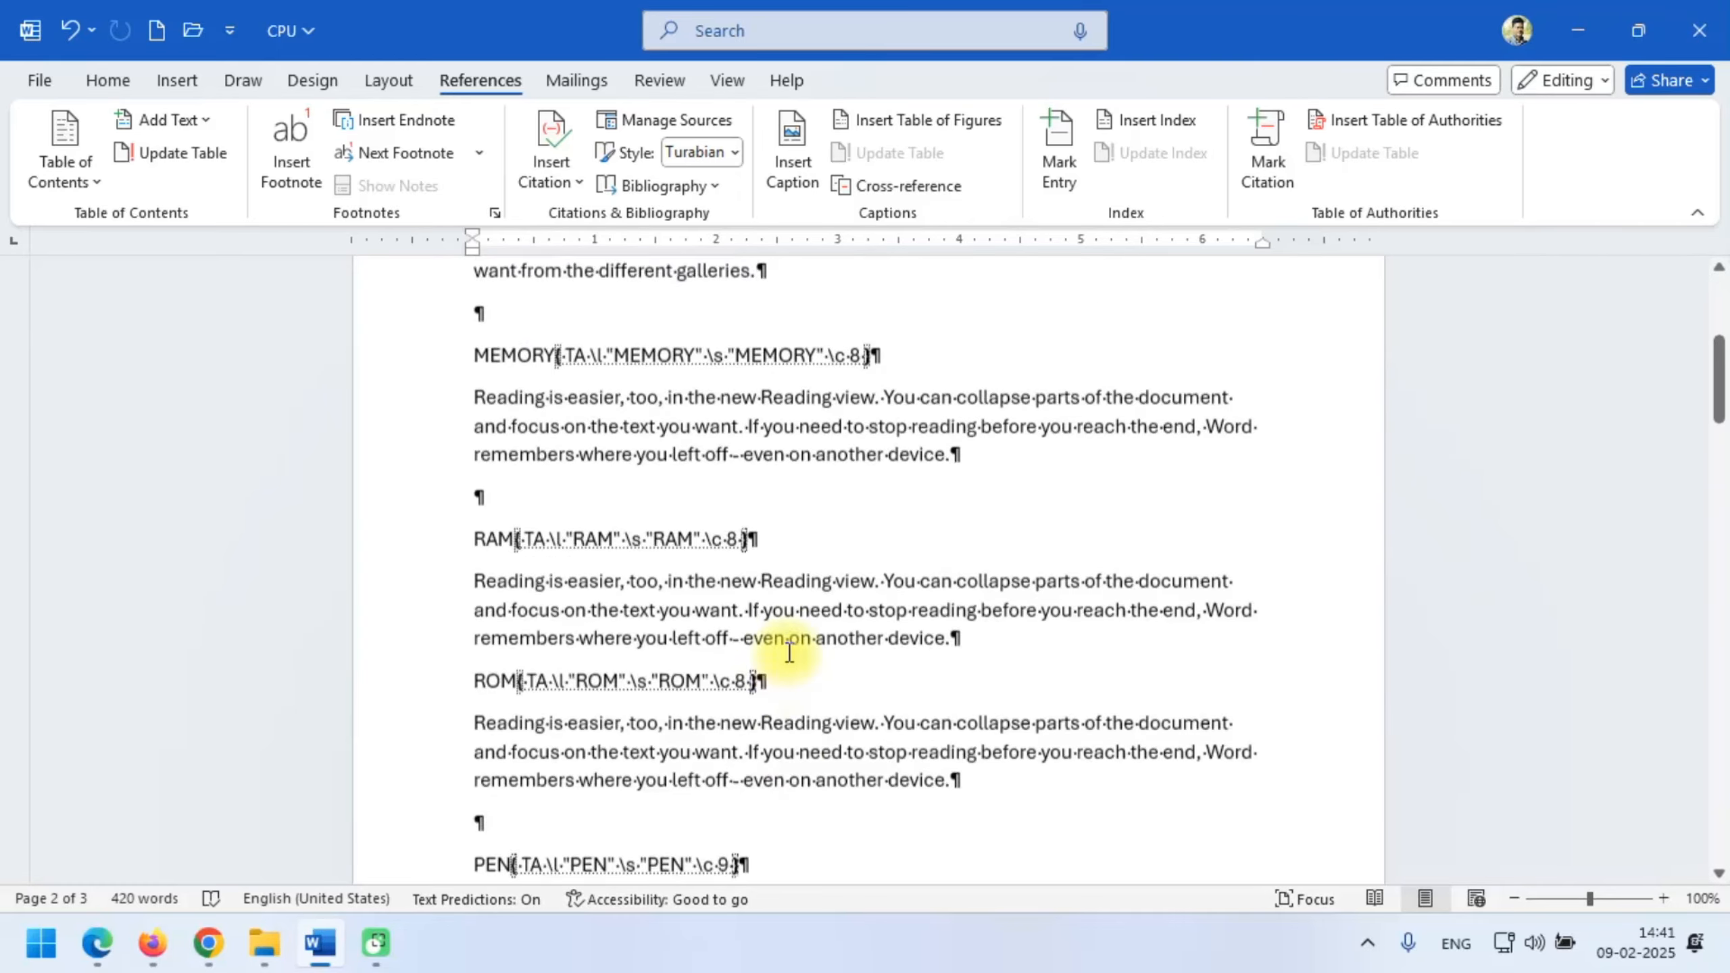
scroll(789, 652, "down", 12)
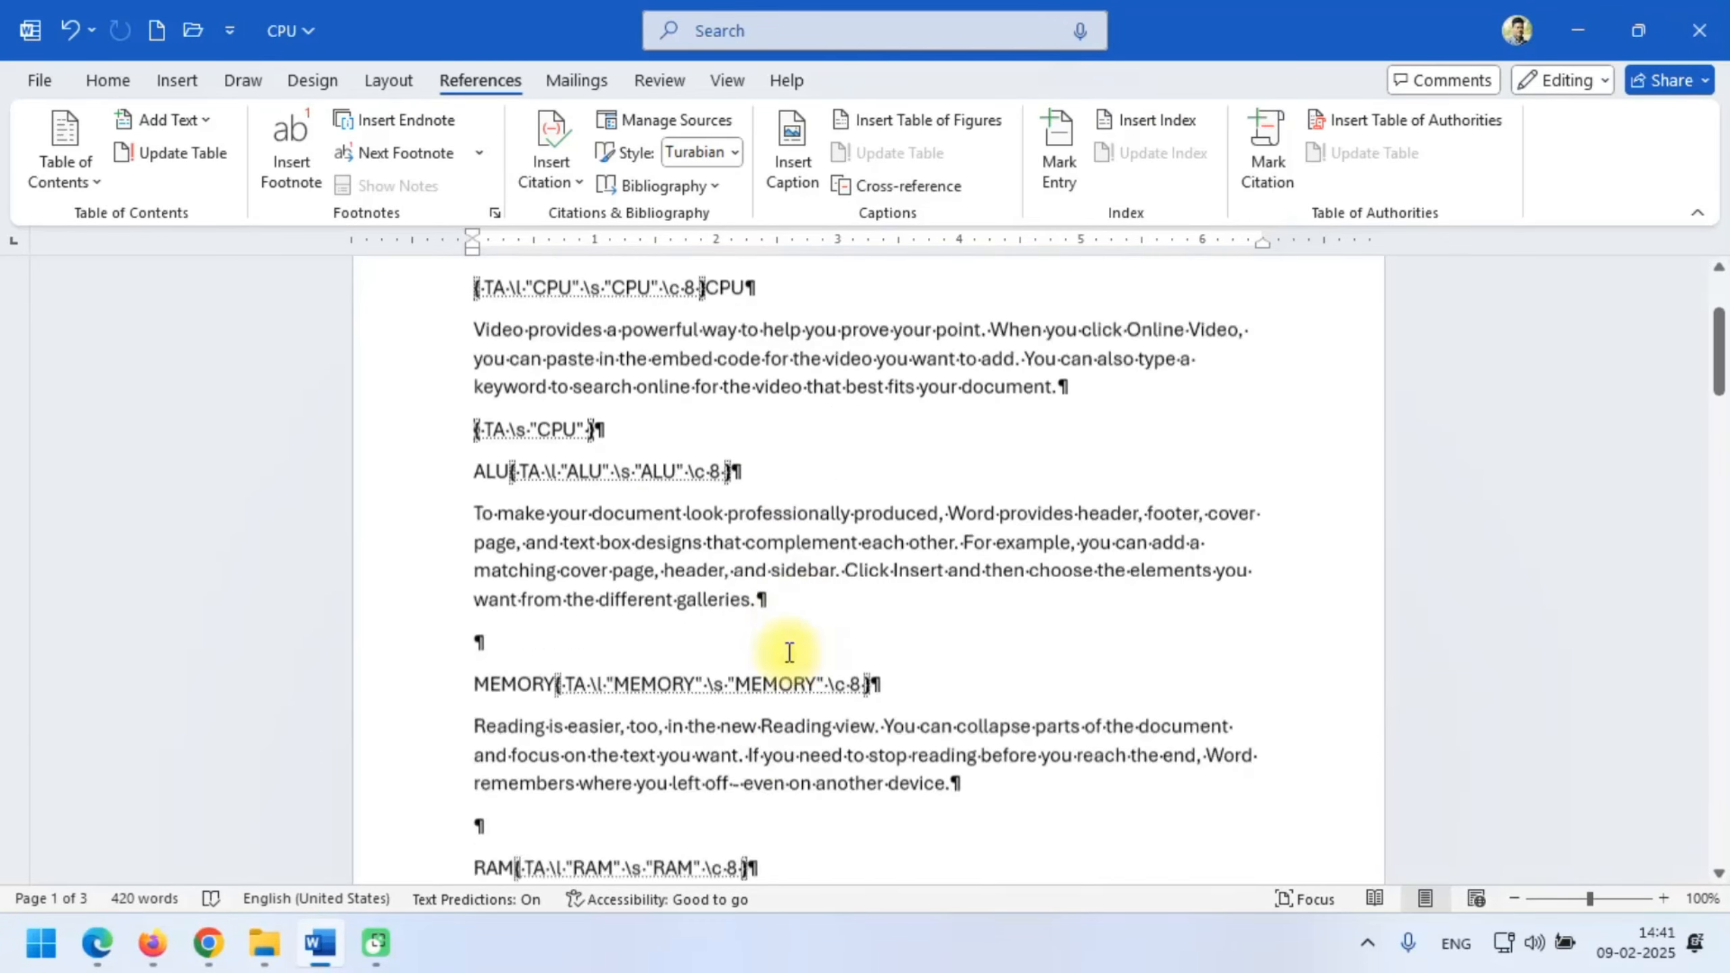
scroll(788, 652, "down", 7)
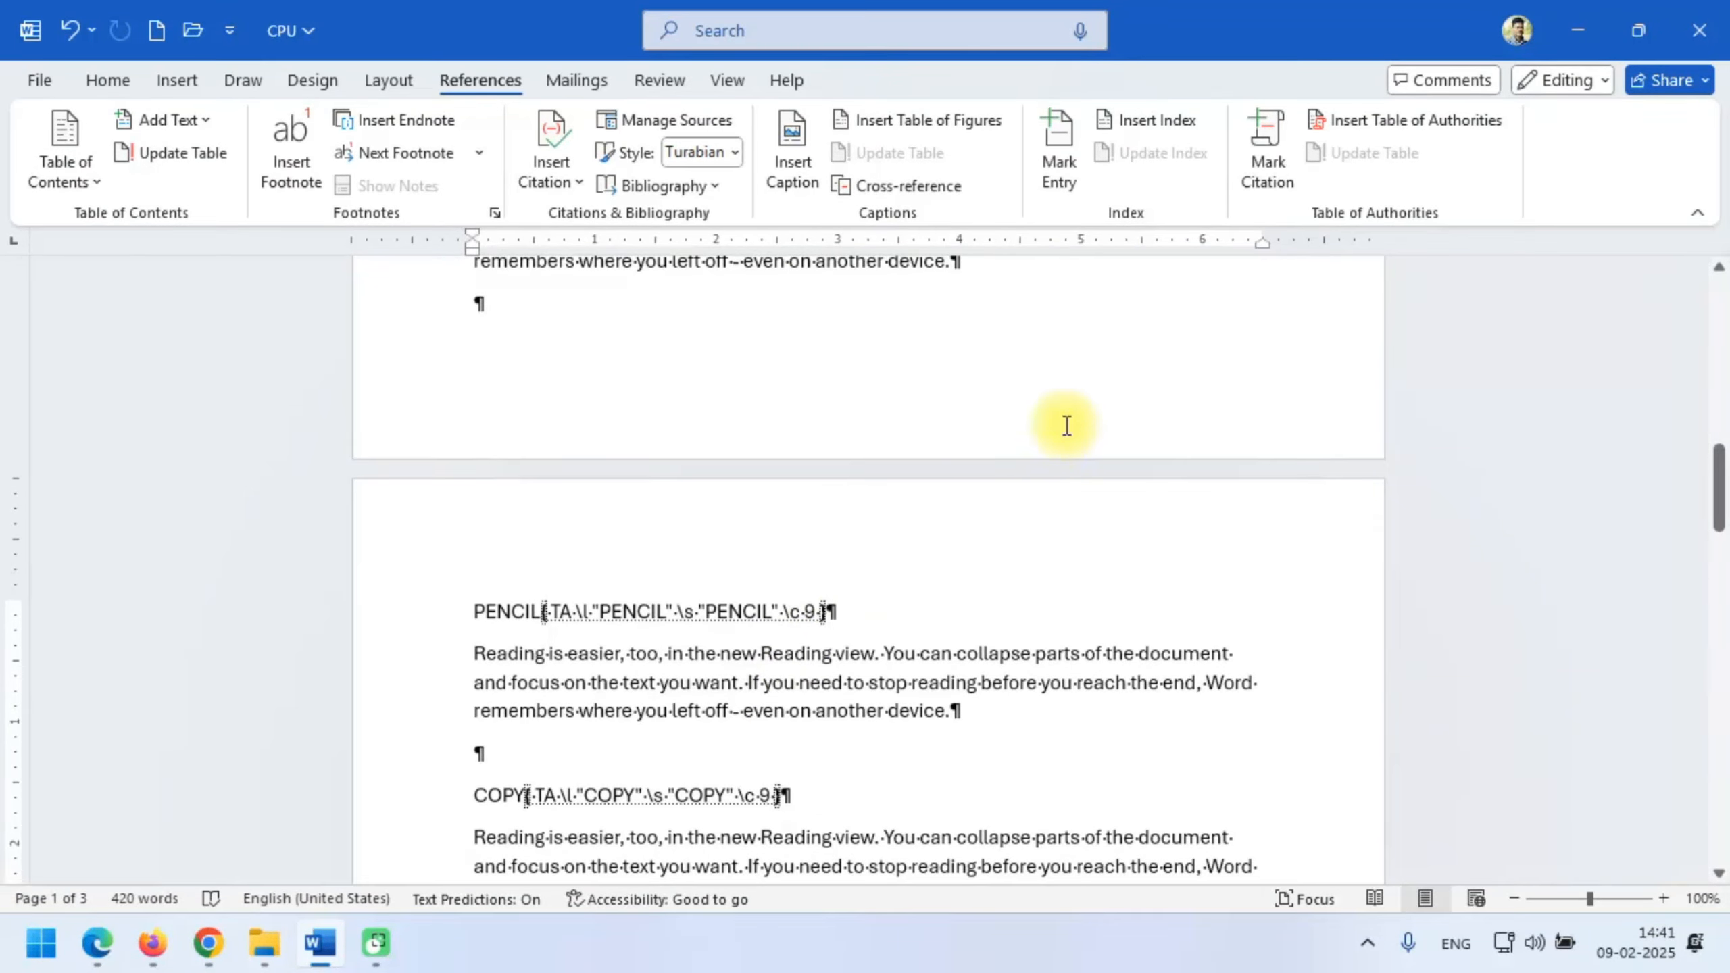
scroll(1045, 463, "down", 4)
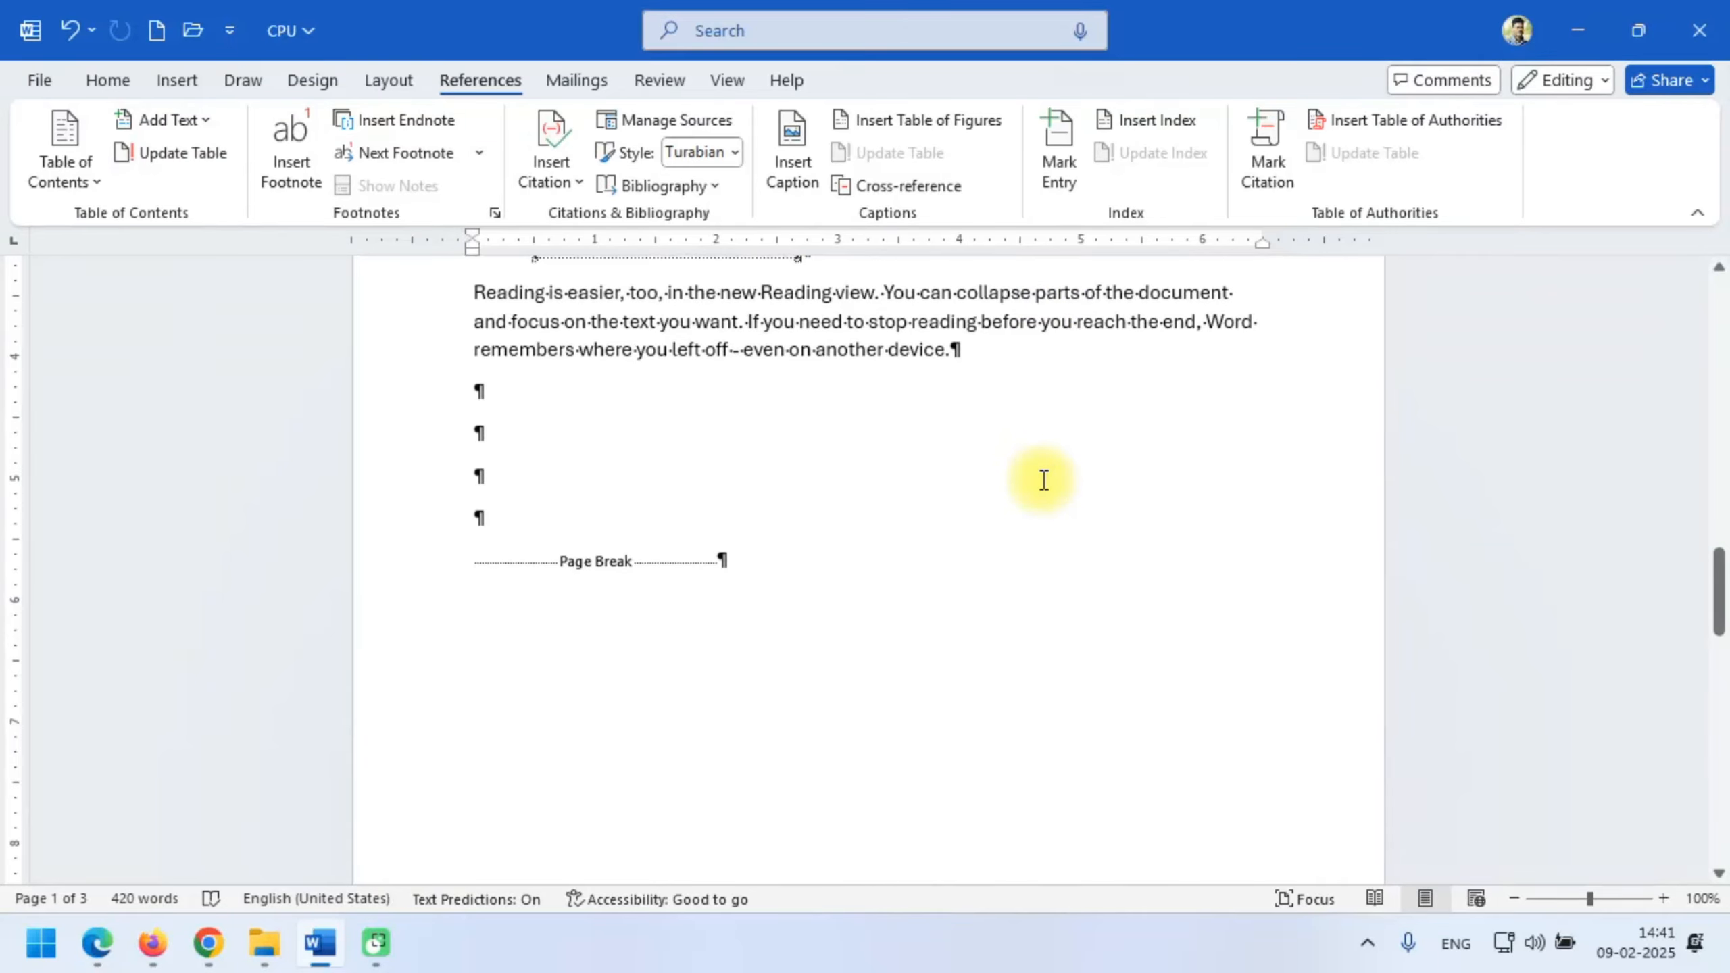
scroll(1035, 479, "up", 4)
scroll(955, 626, "up", 10)
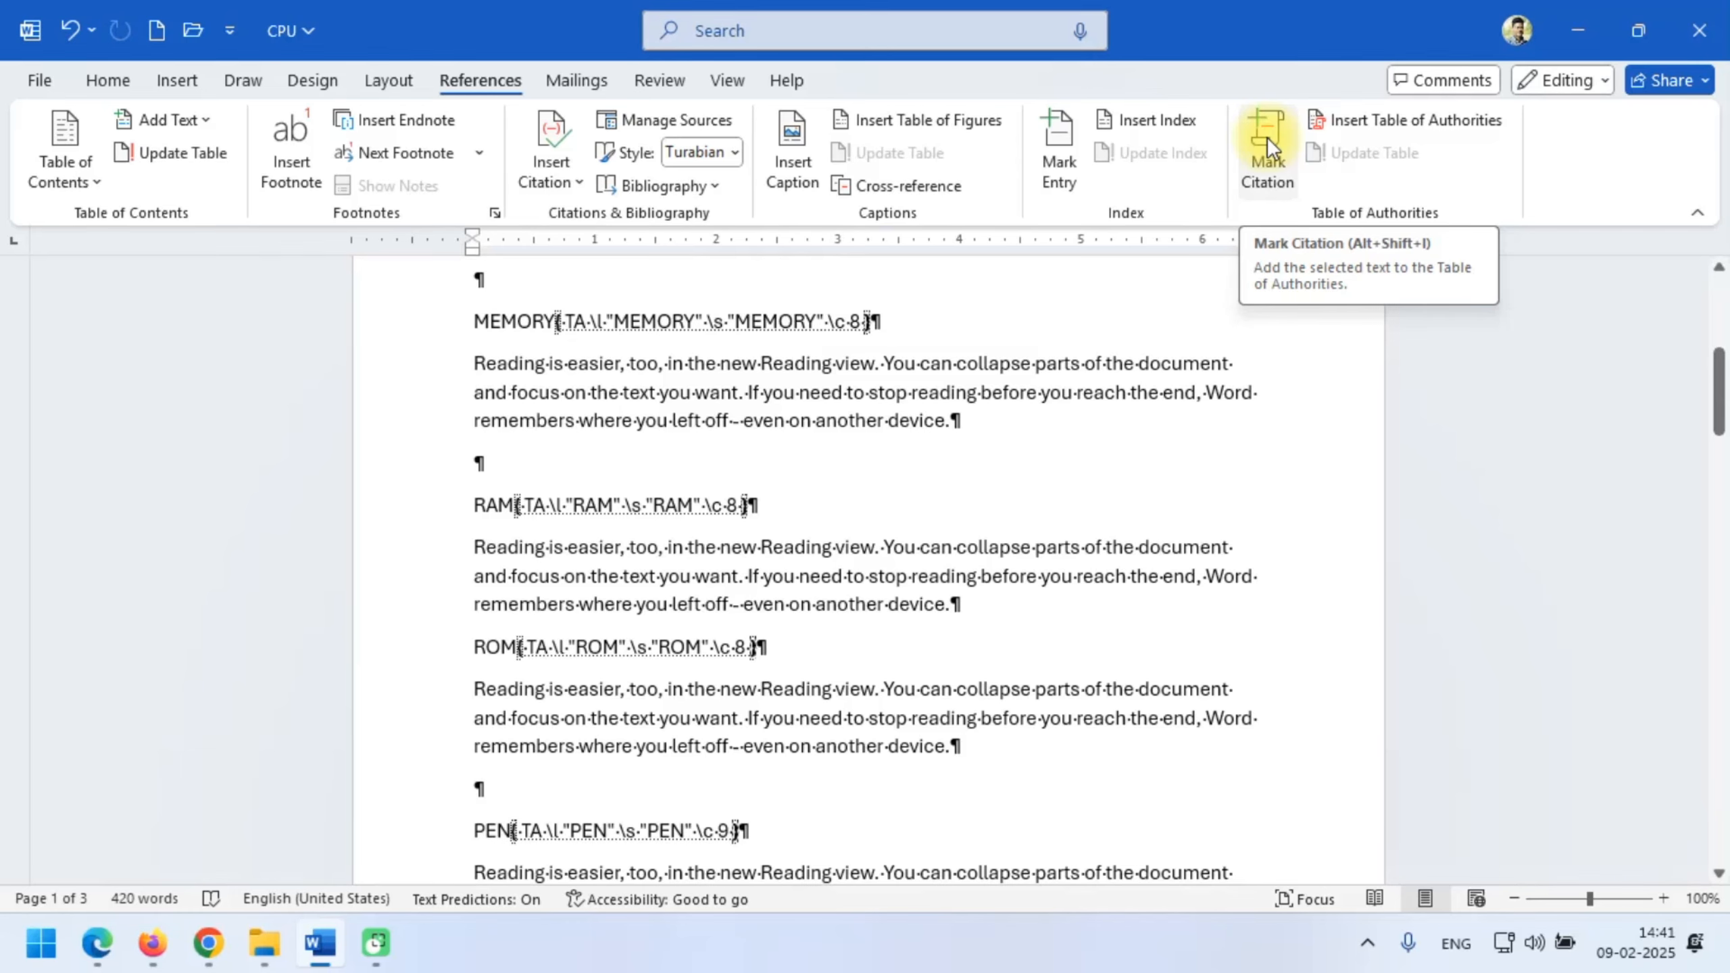
- Return to the start of the document and hide the formatting marks and citation field codes
scroll(950, 464, "up", 4)
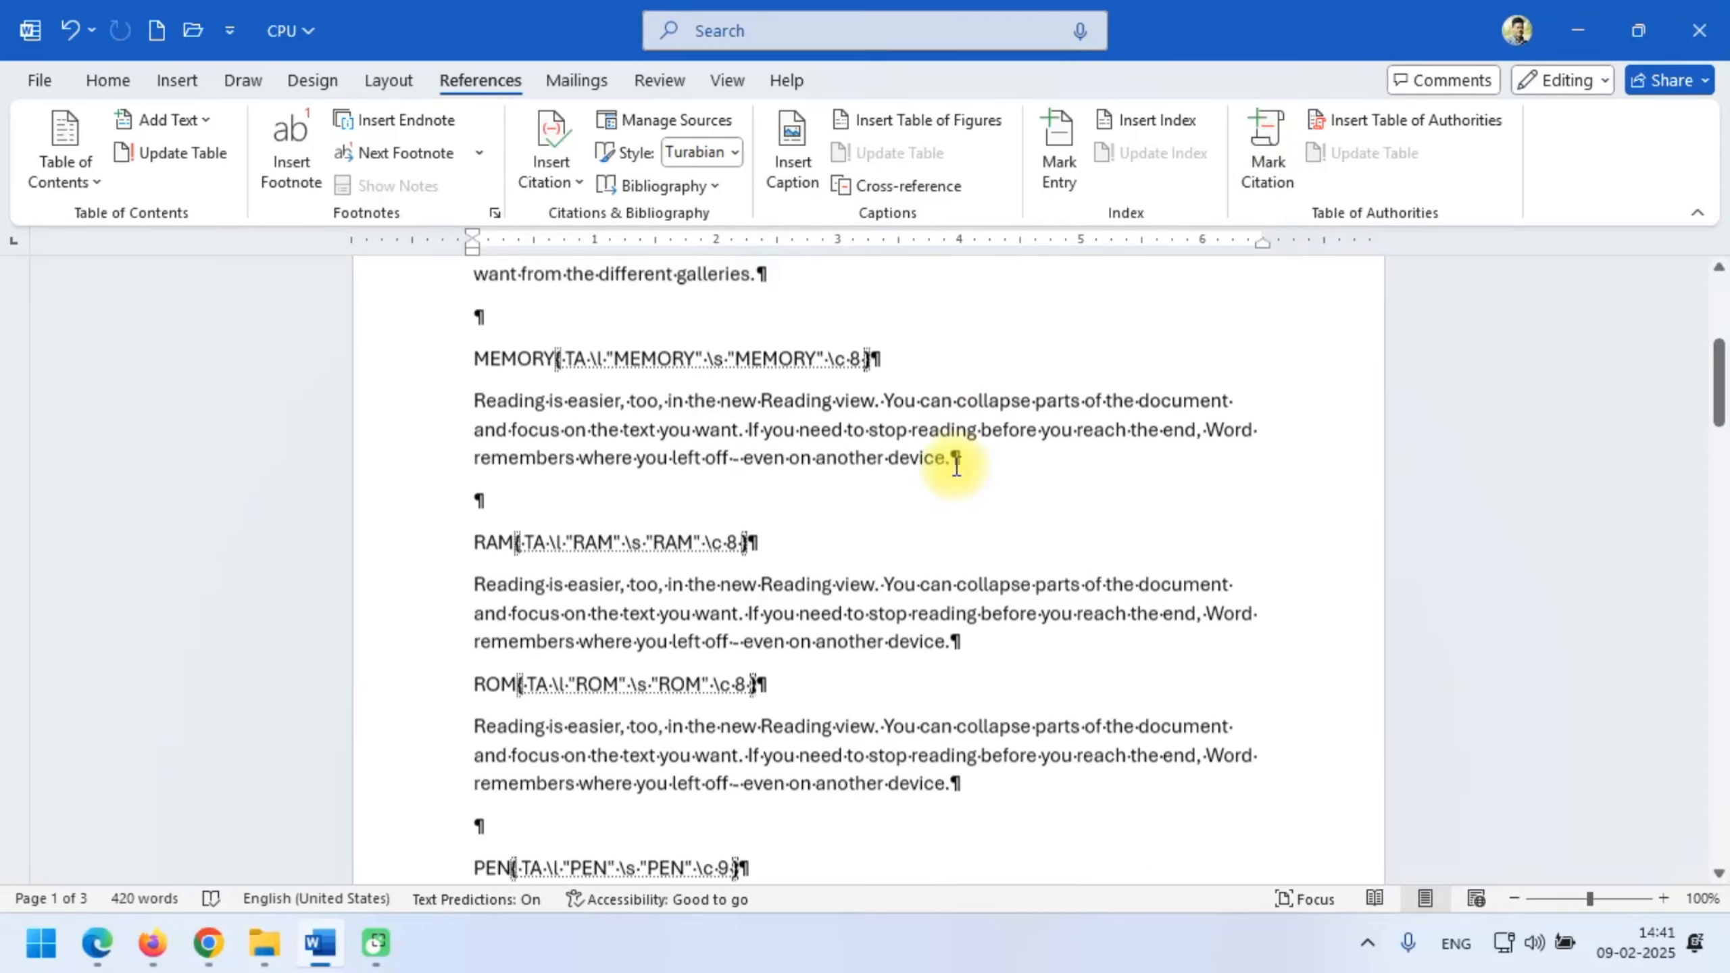
scroll(956, 467, "up", 3)
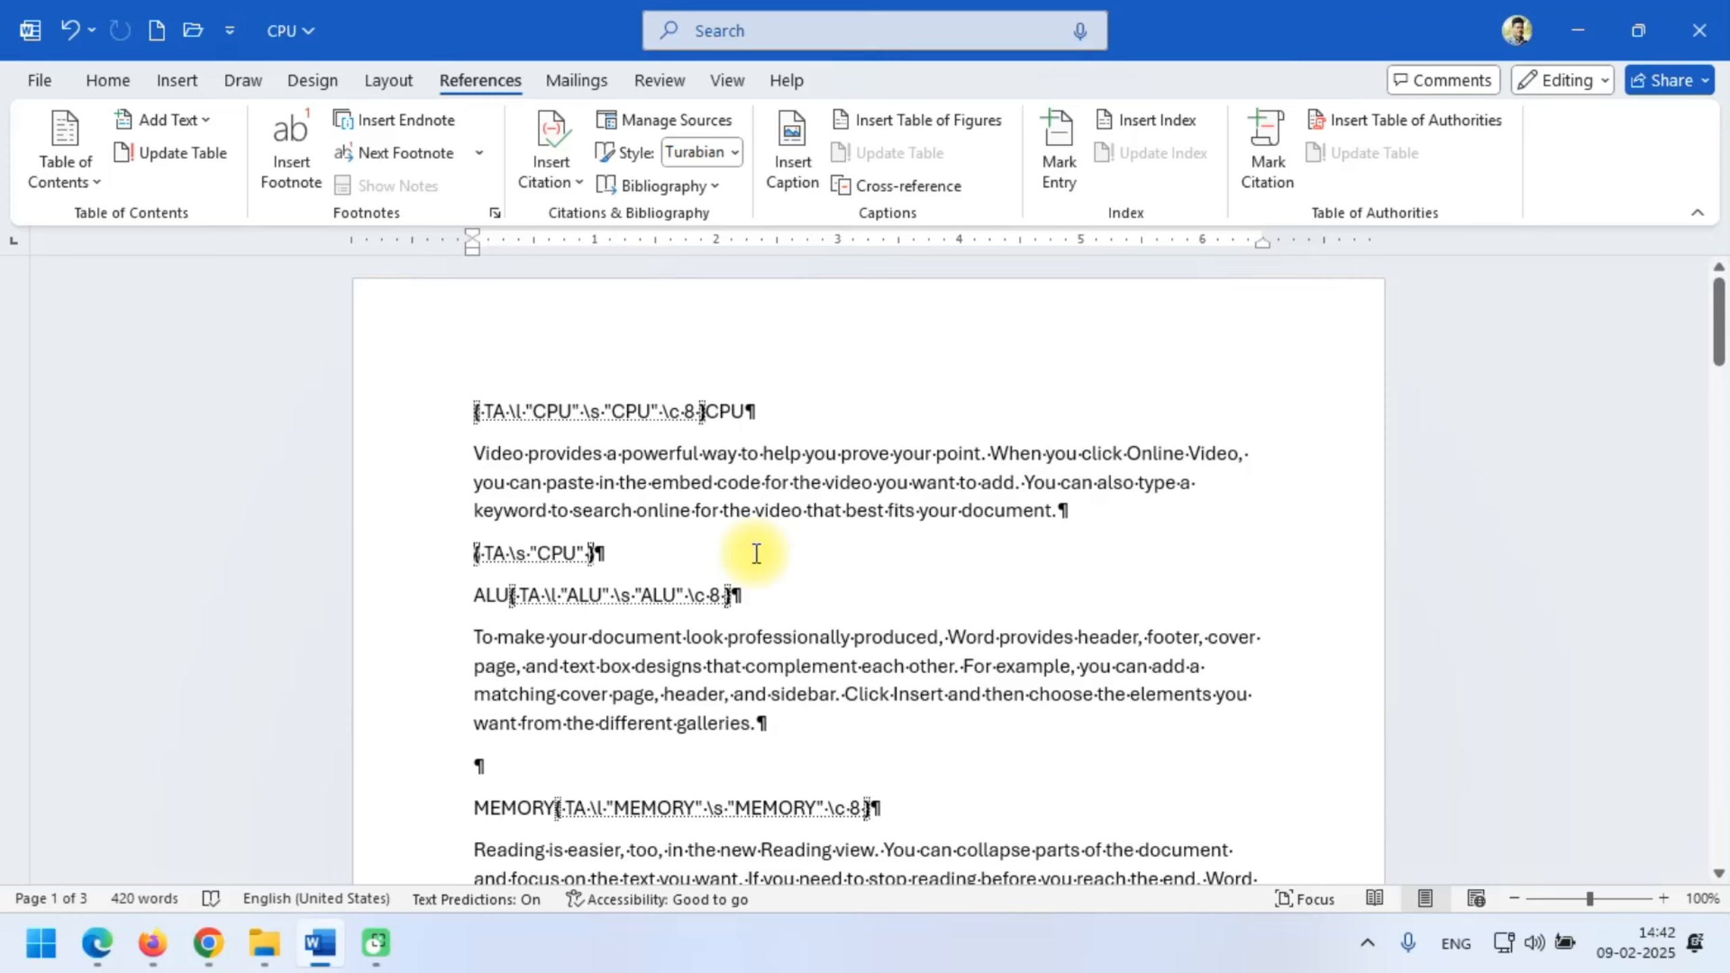
key("alt+h")
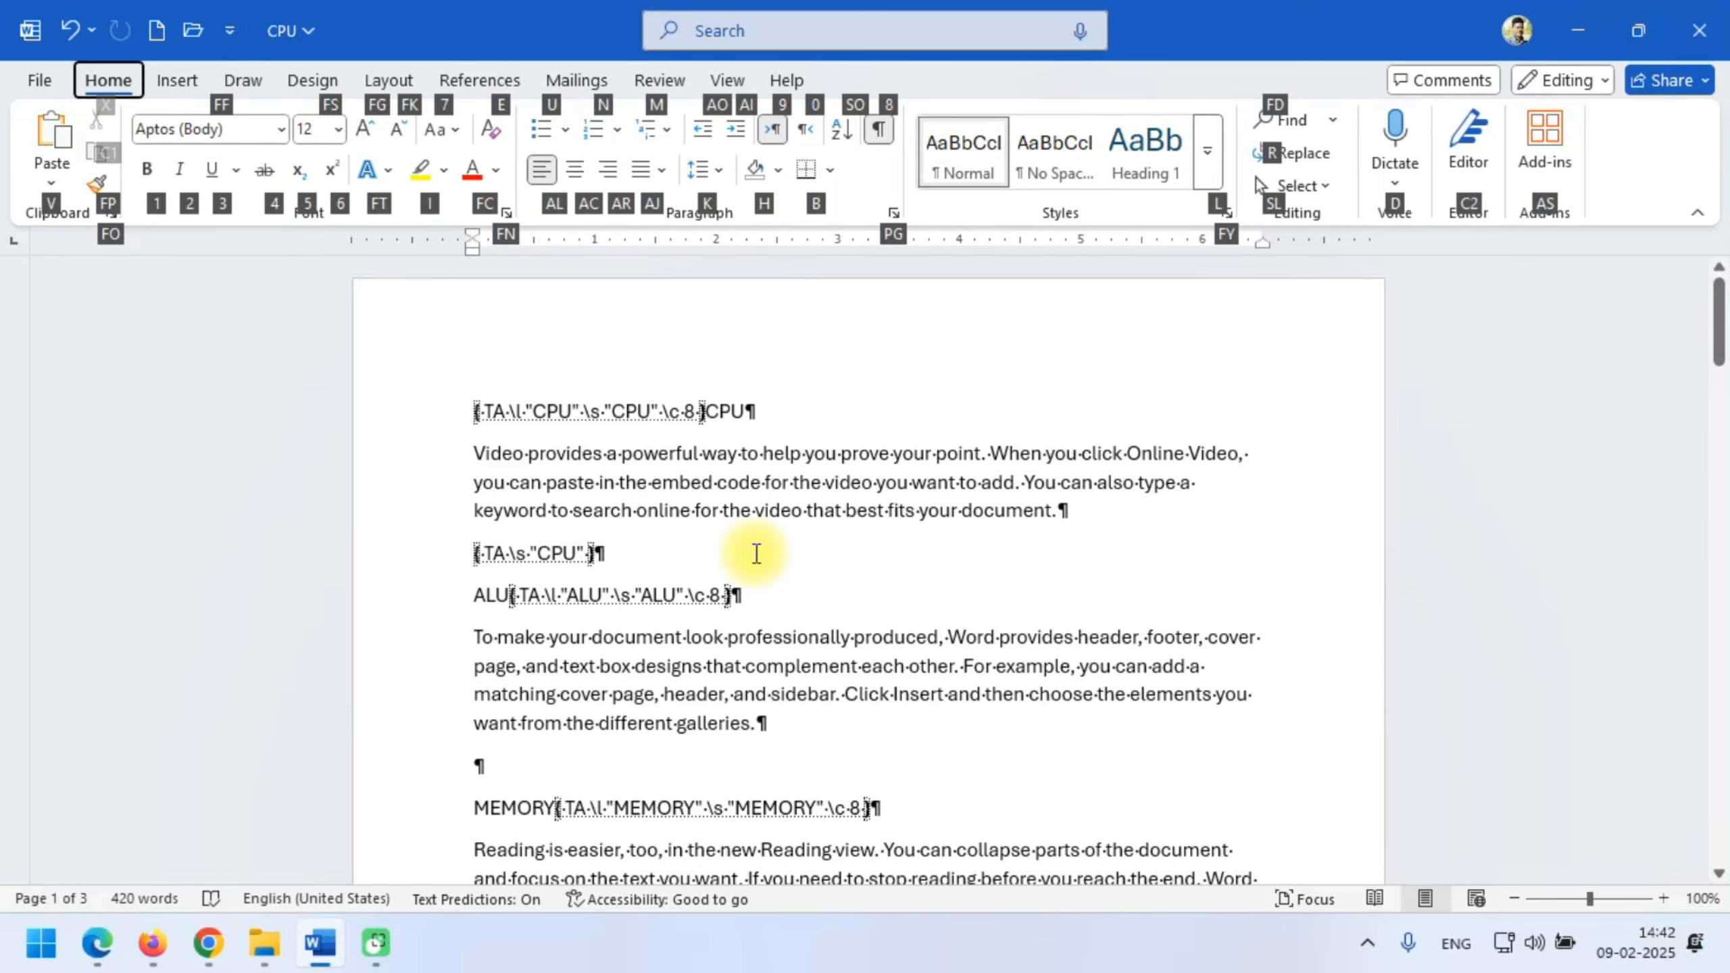
key("8")
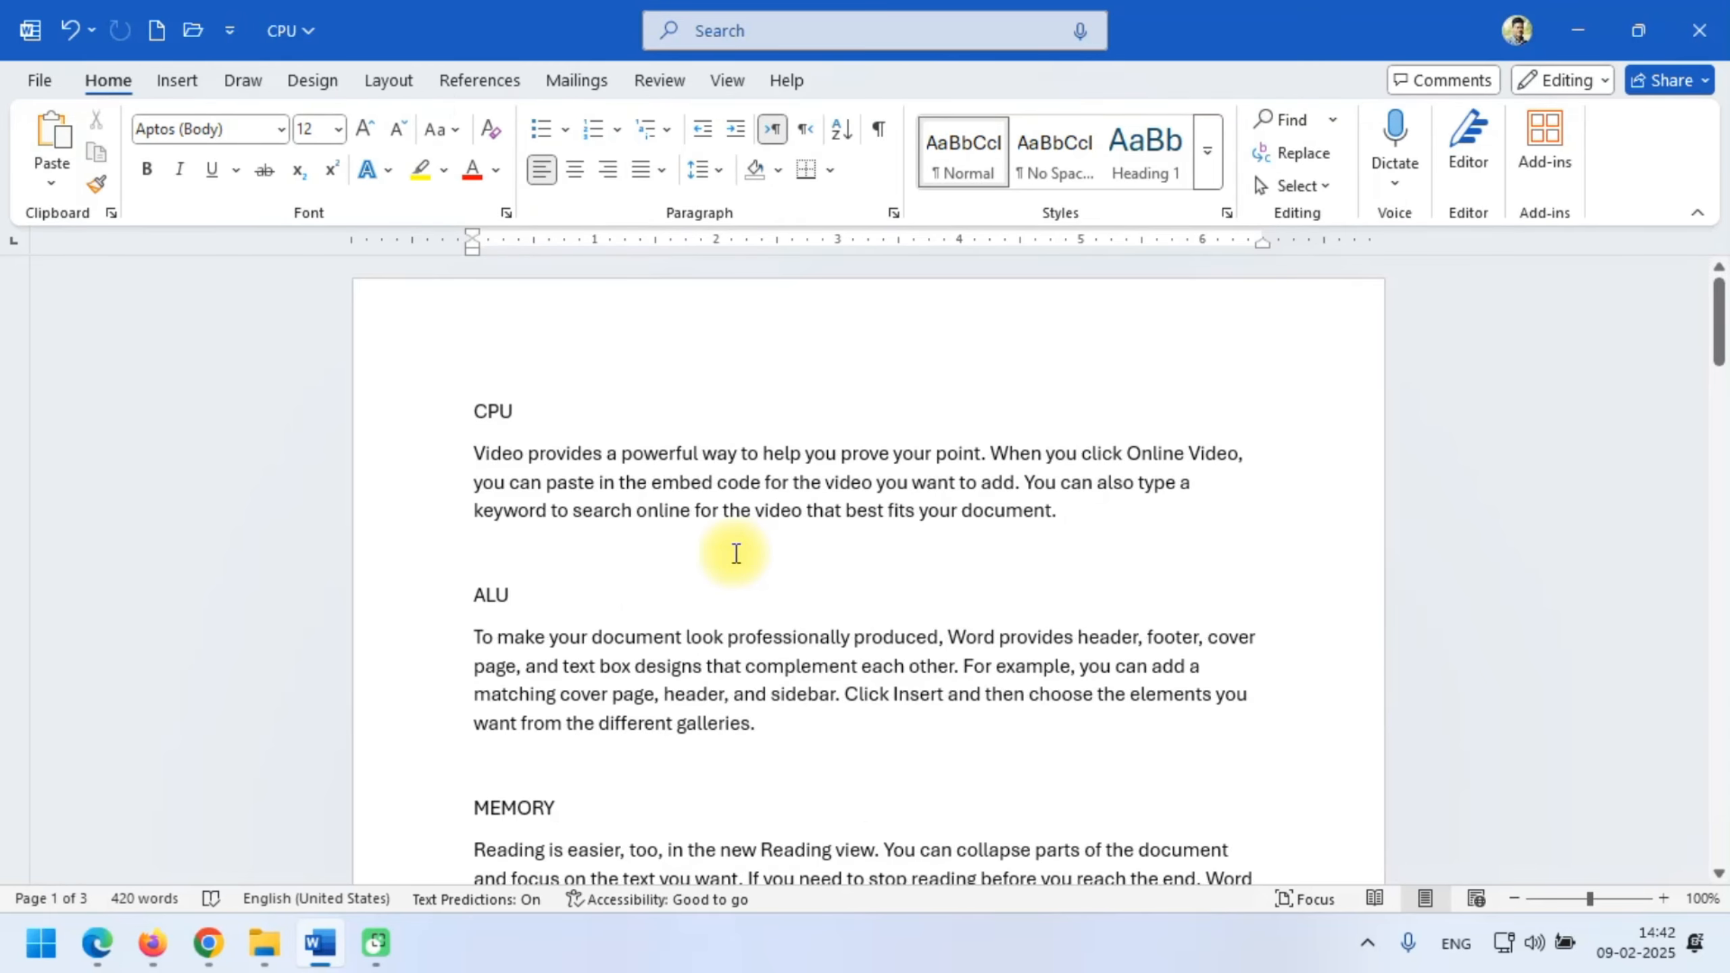
- Add an empty line below the last paragraph of the PAPER section on the second page
scroll(750, 554, "down", 10)
scroll(736, 553, "down", 10)
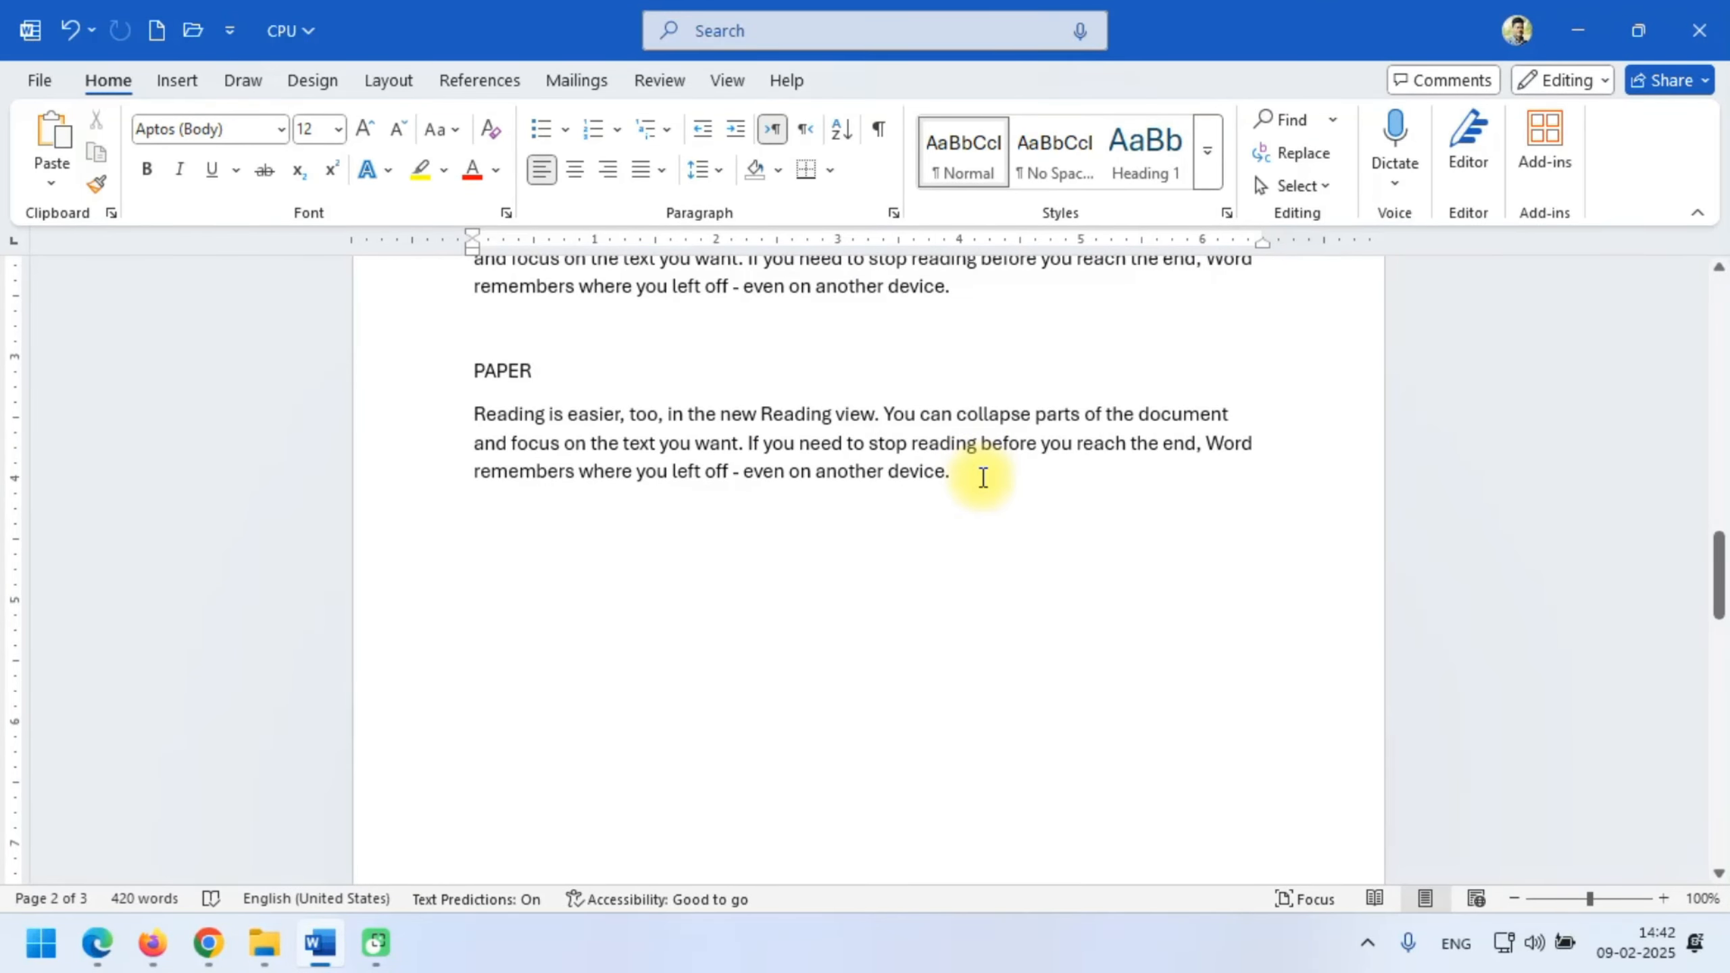
left_click(982, 478)
key("Return")
scroll(980, 477, "up", 1)
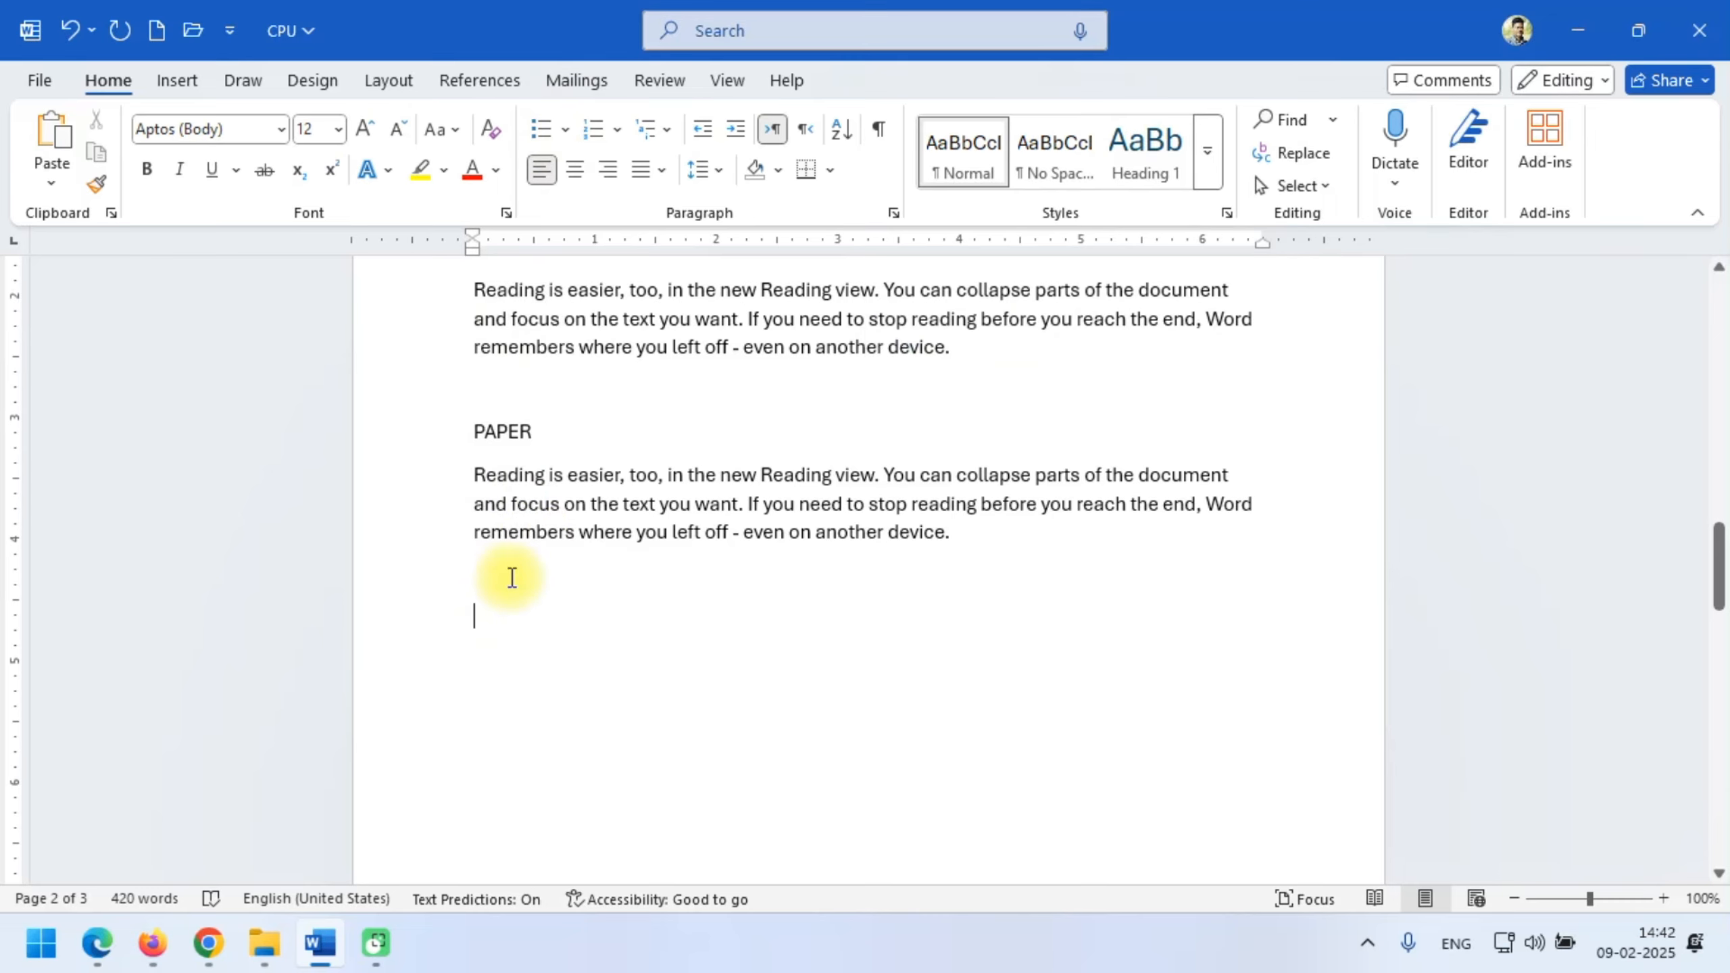
- Insert a table of authorities for the COMPUTER category below the PAPER section, without replacing the existing table's category
left_click(510, 80)
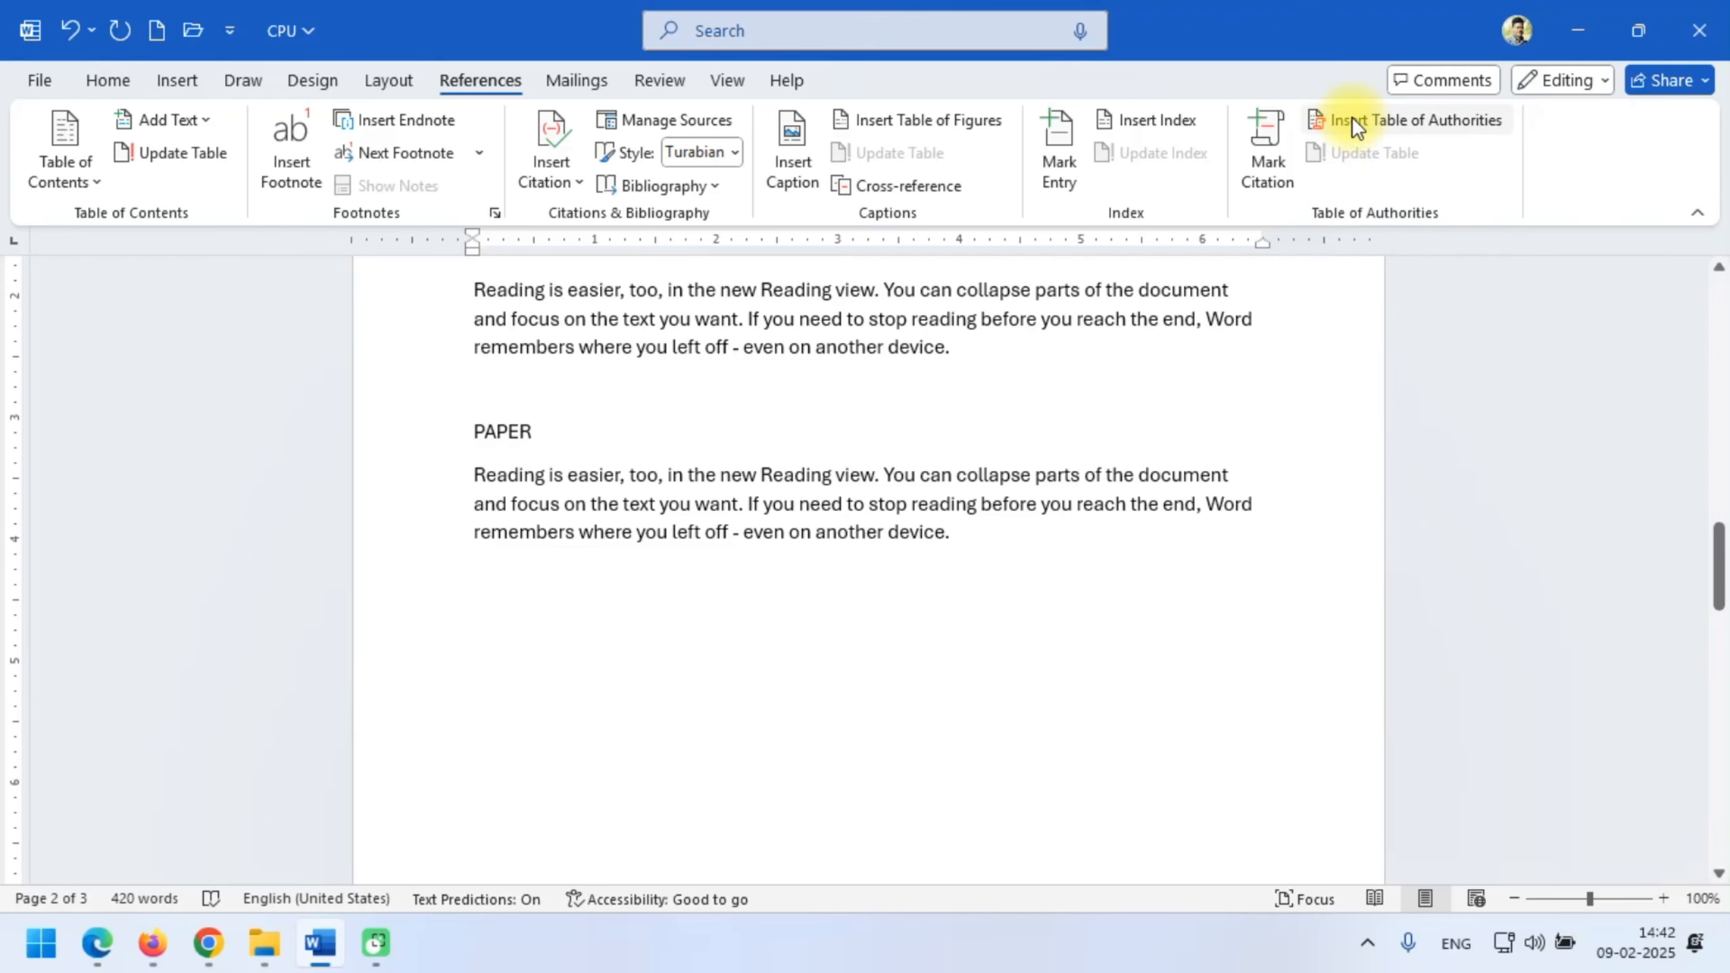
left_click(1352, 118)
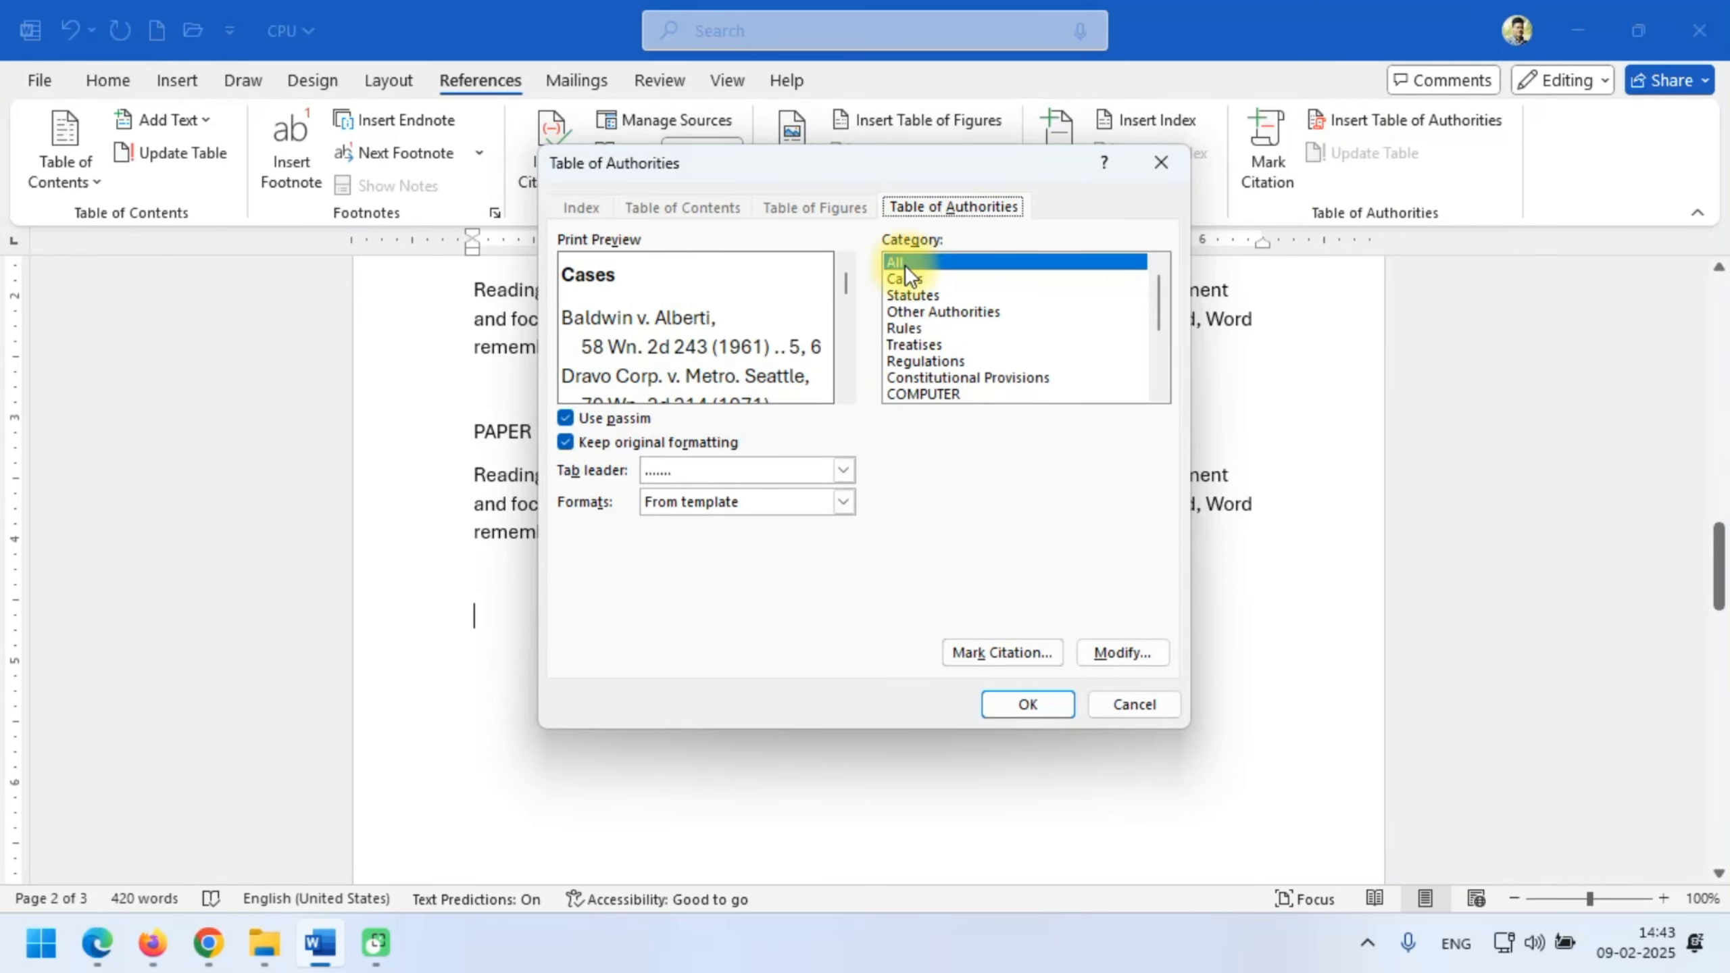
left_click(1158, 395)
left_click(1155, 395)
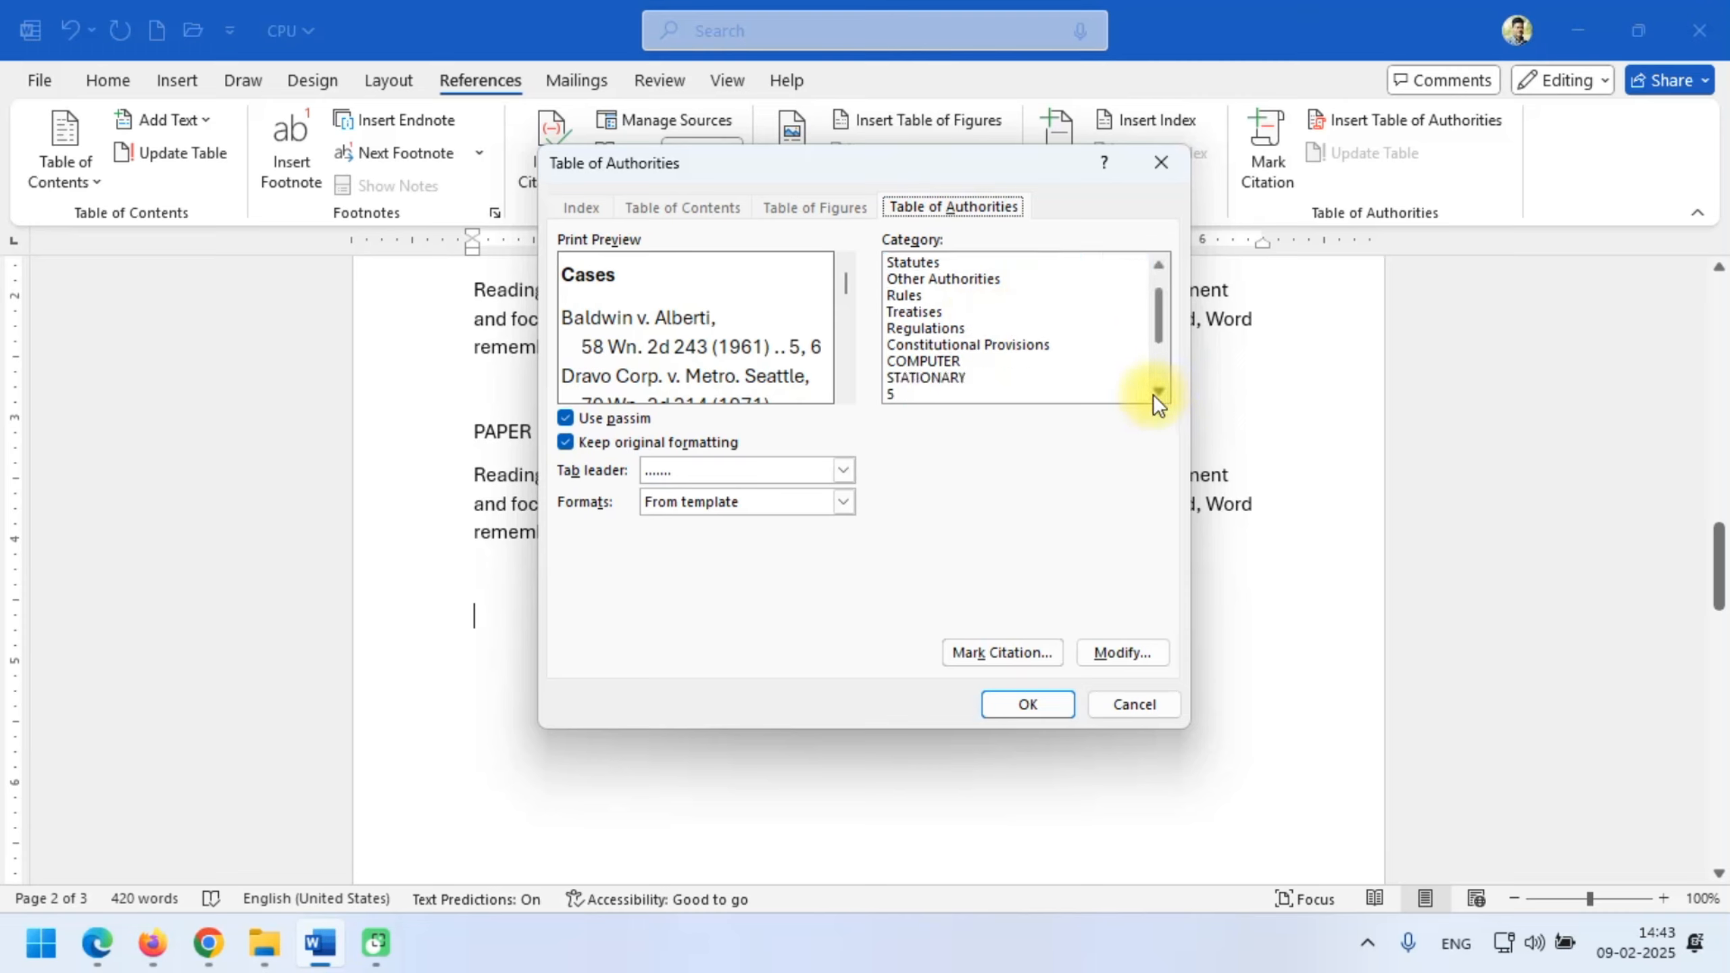
left_click(940, 361)
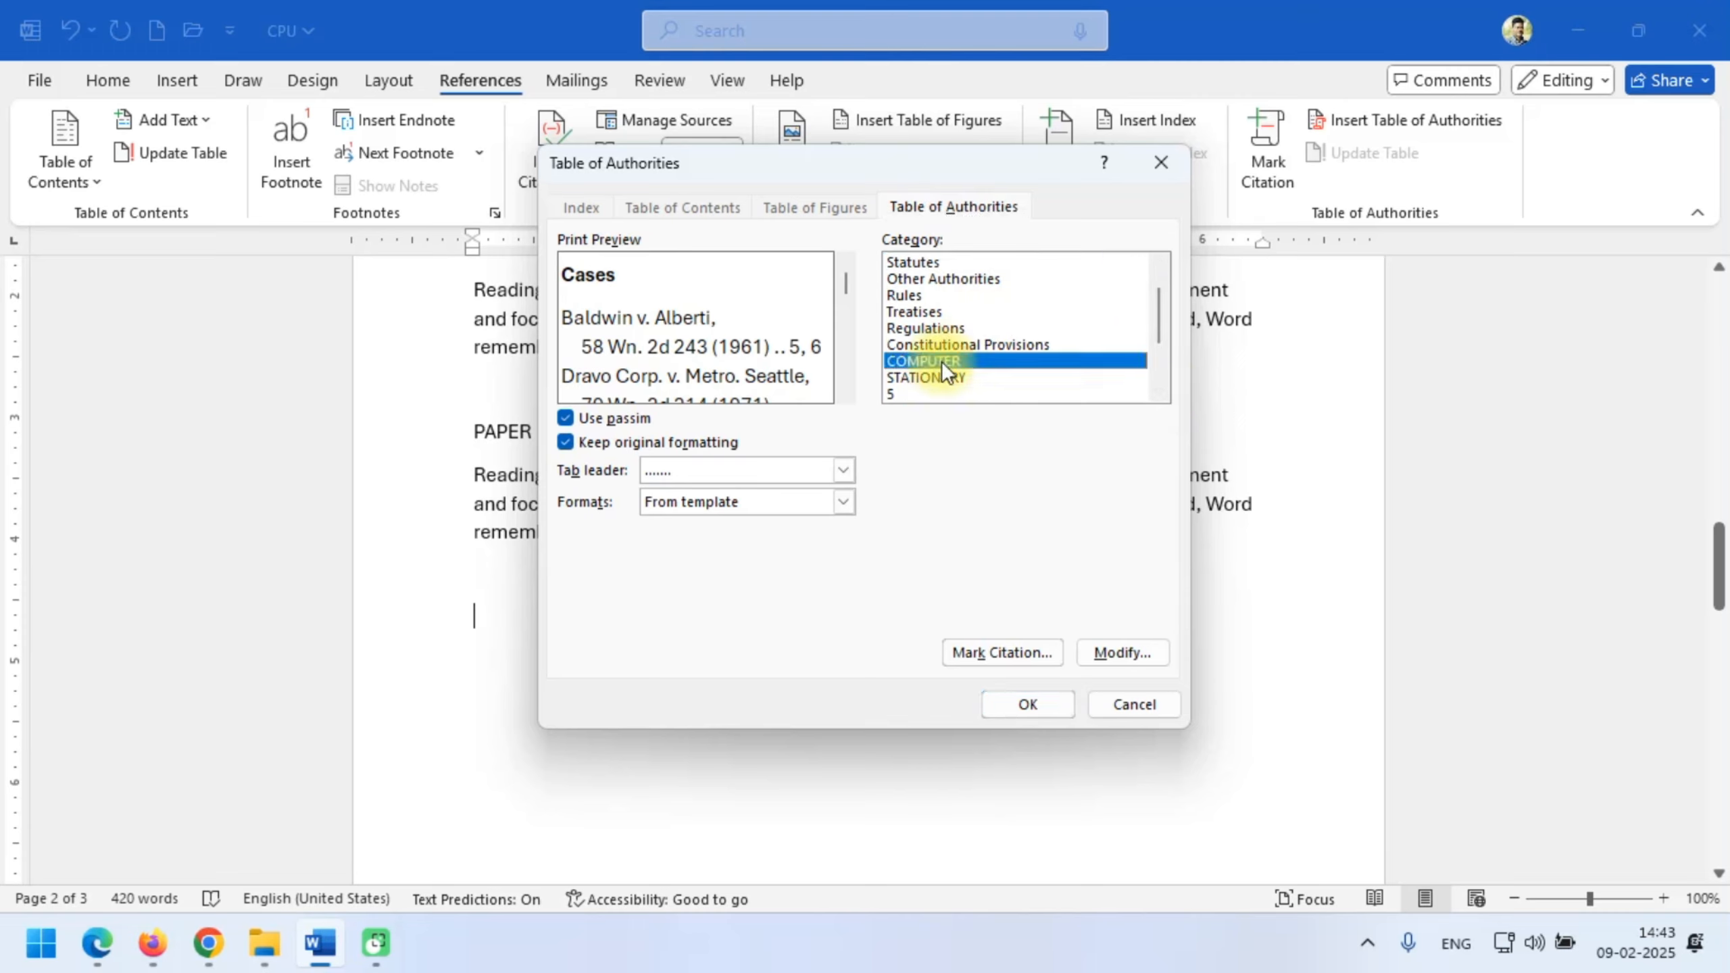
left_click(1011, 704)
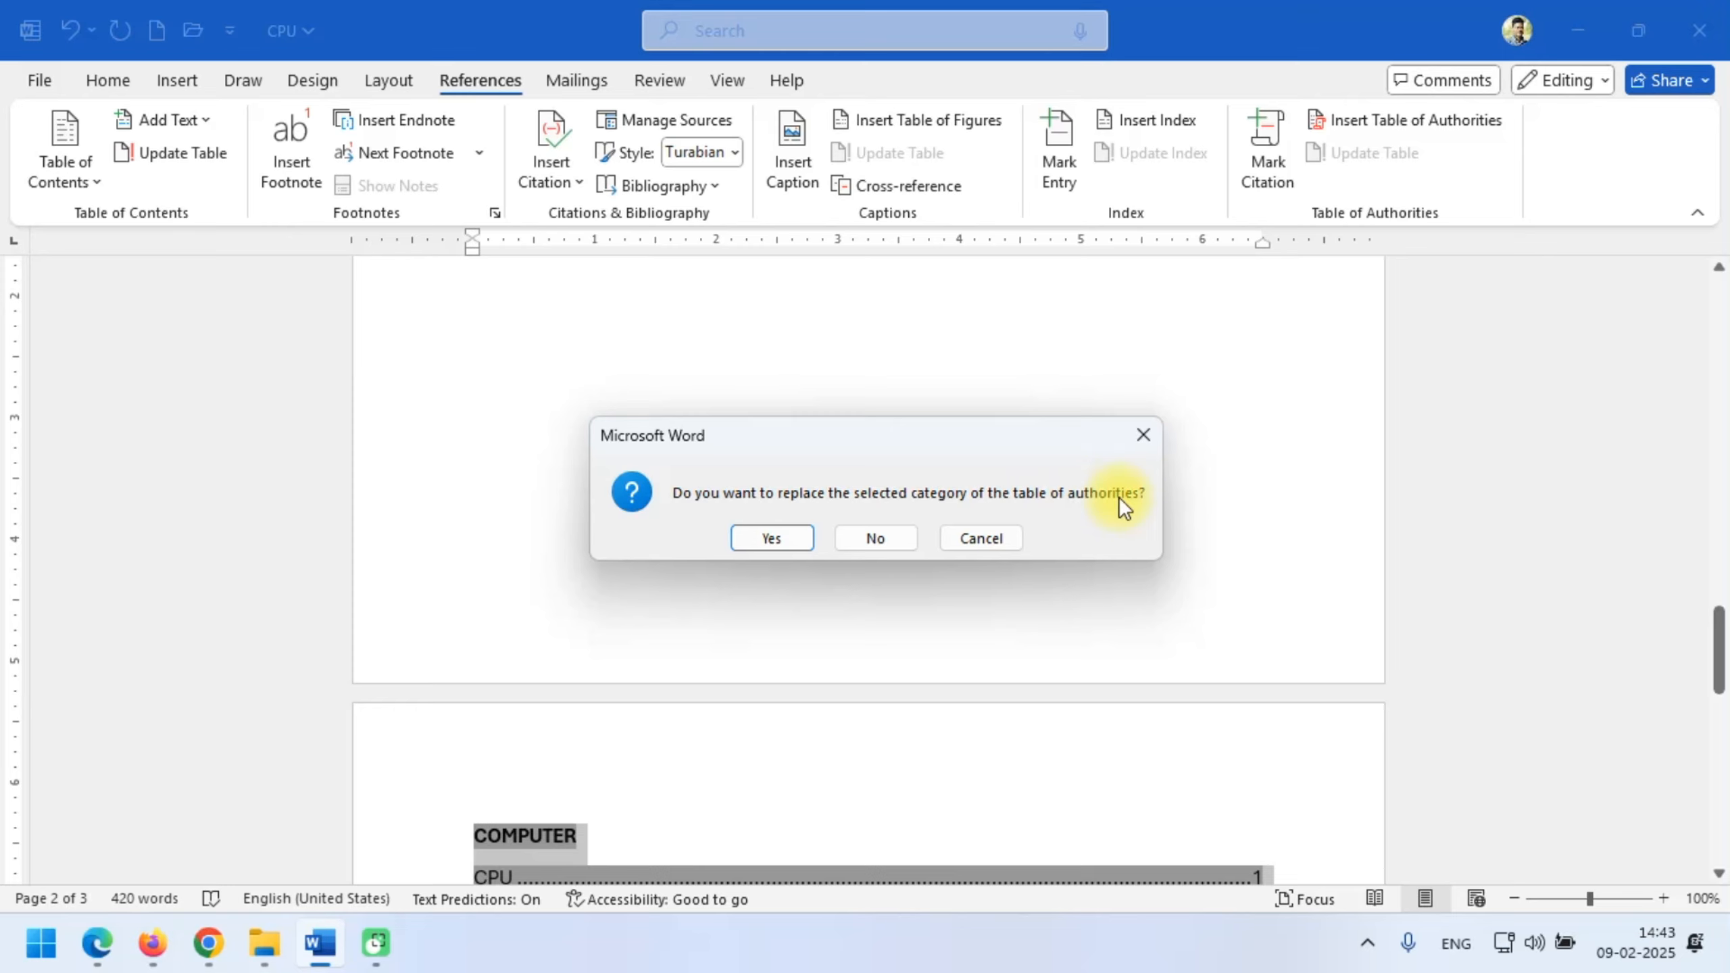
left_click(857, 538)
scroll(824, 583, "up", 2)
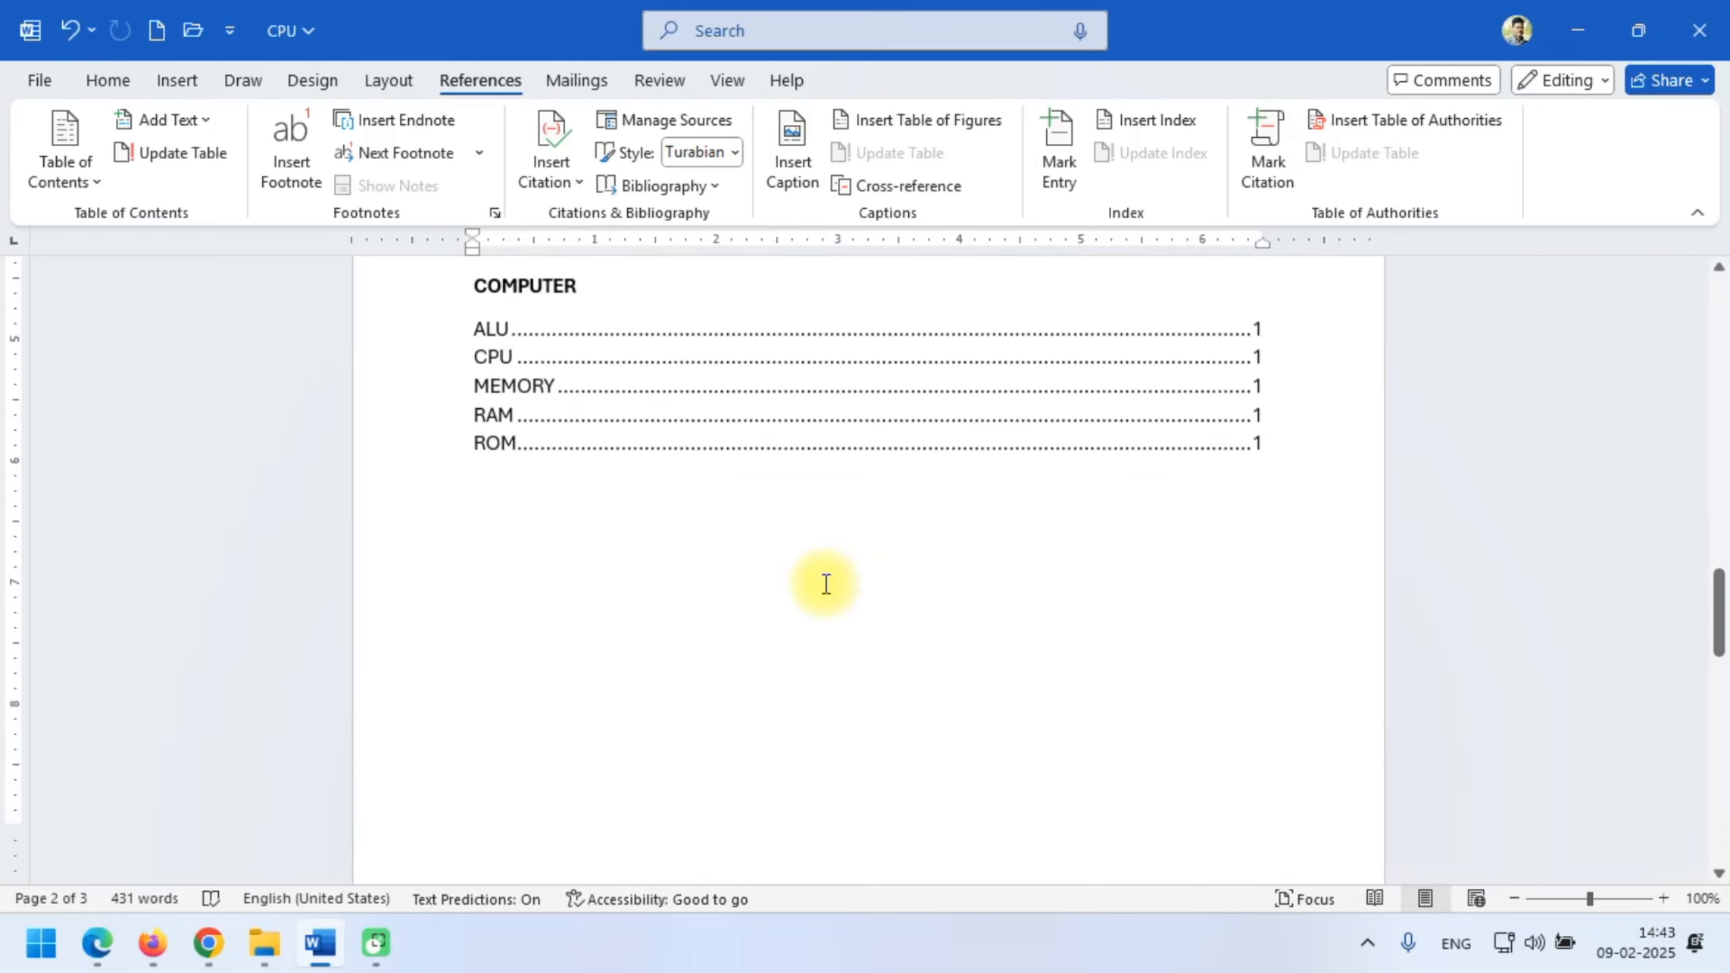
scroll(826, 584, "up", 1)
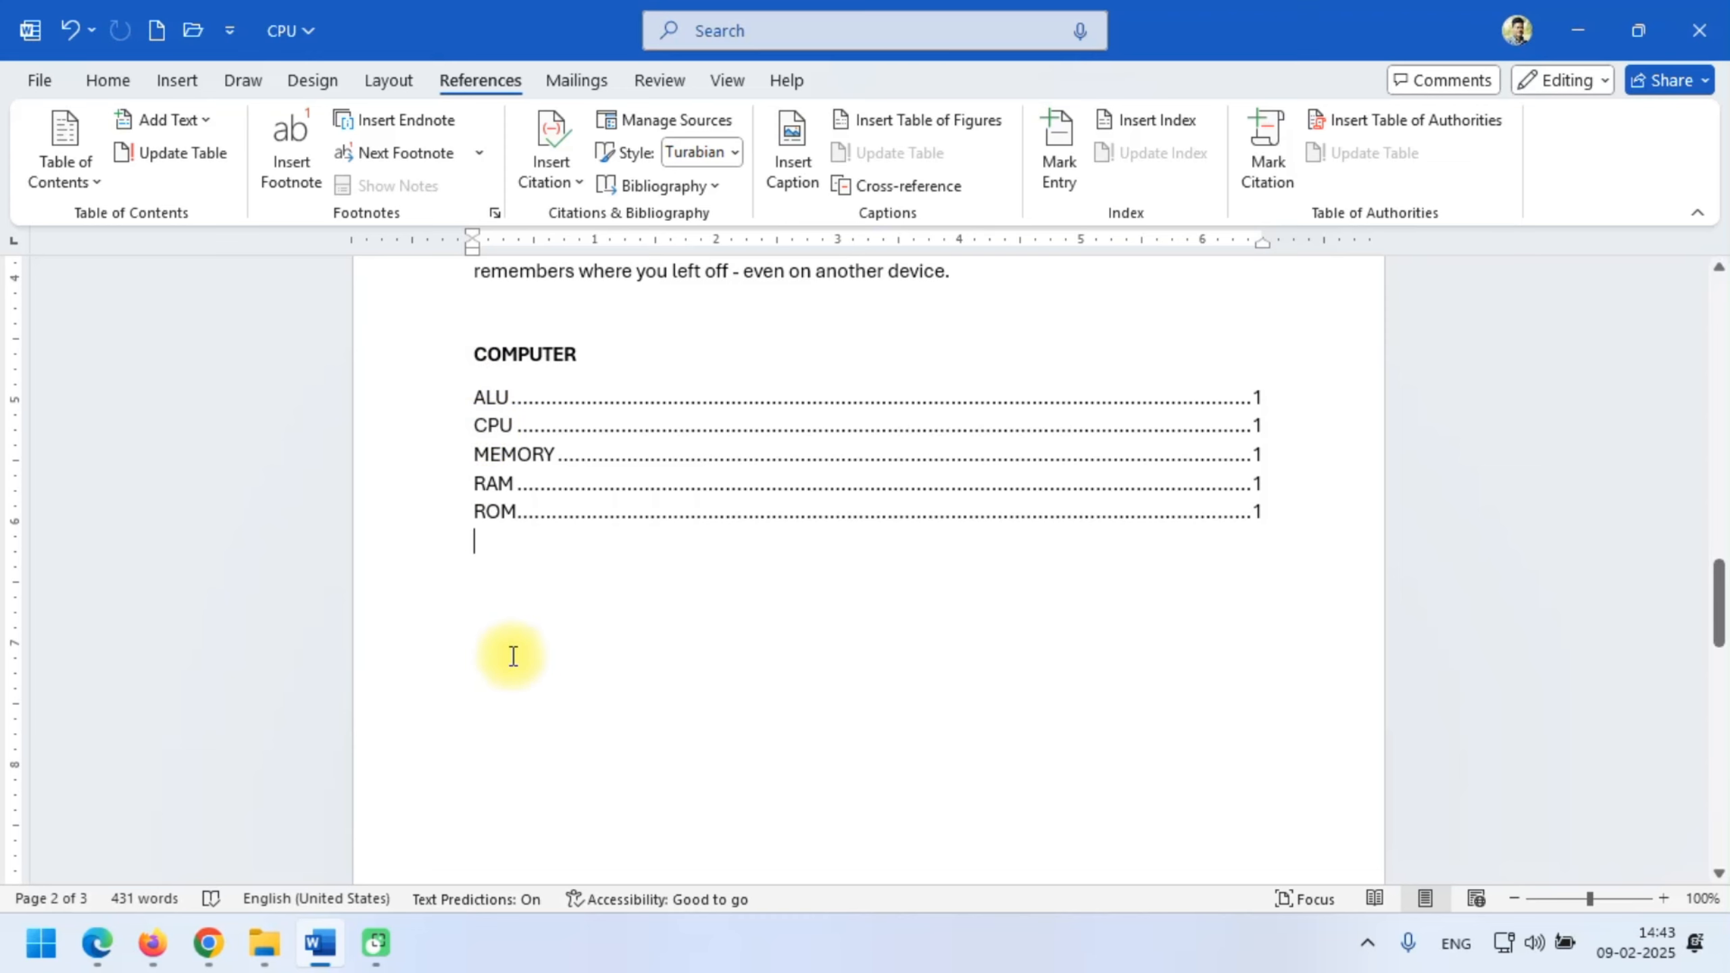
- Insert a table of authorities for the STATIONARY category directly below the COMPUTER table and look over both tables
left_click(1431, 117)
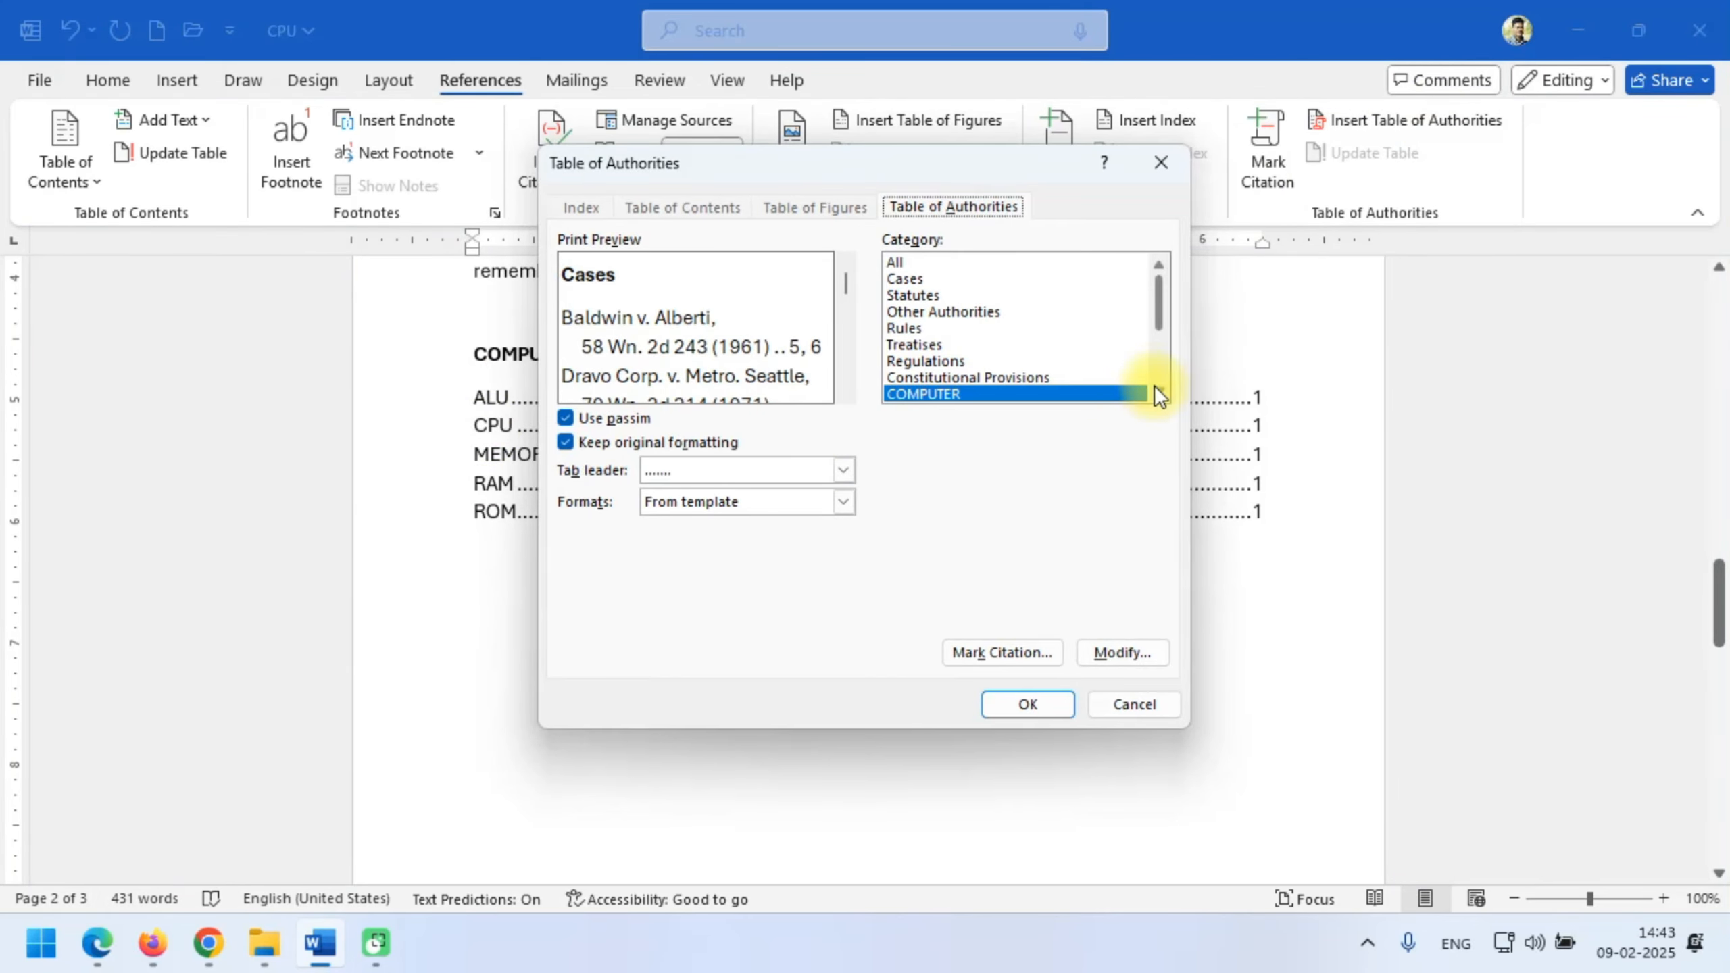
scroll(1154, 386, "down", 1)
left_click(965, 377)
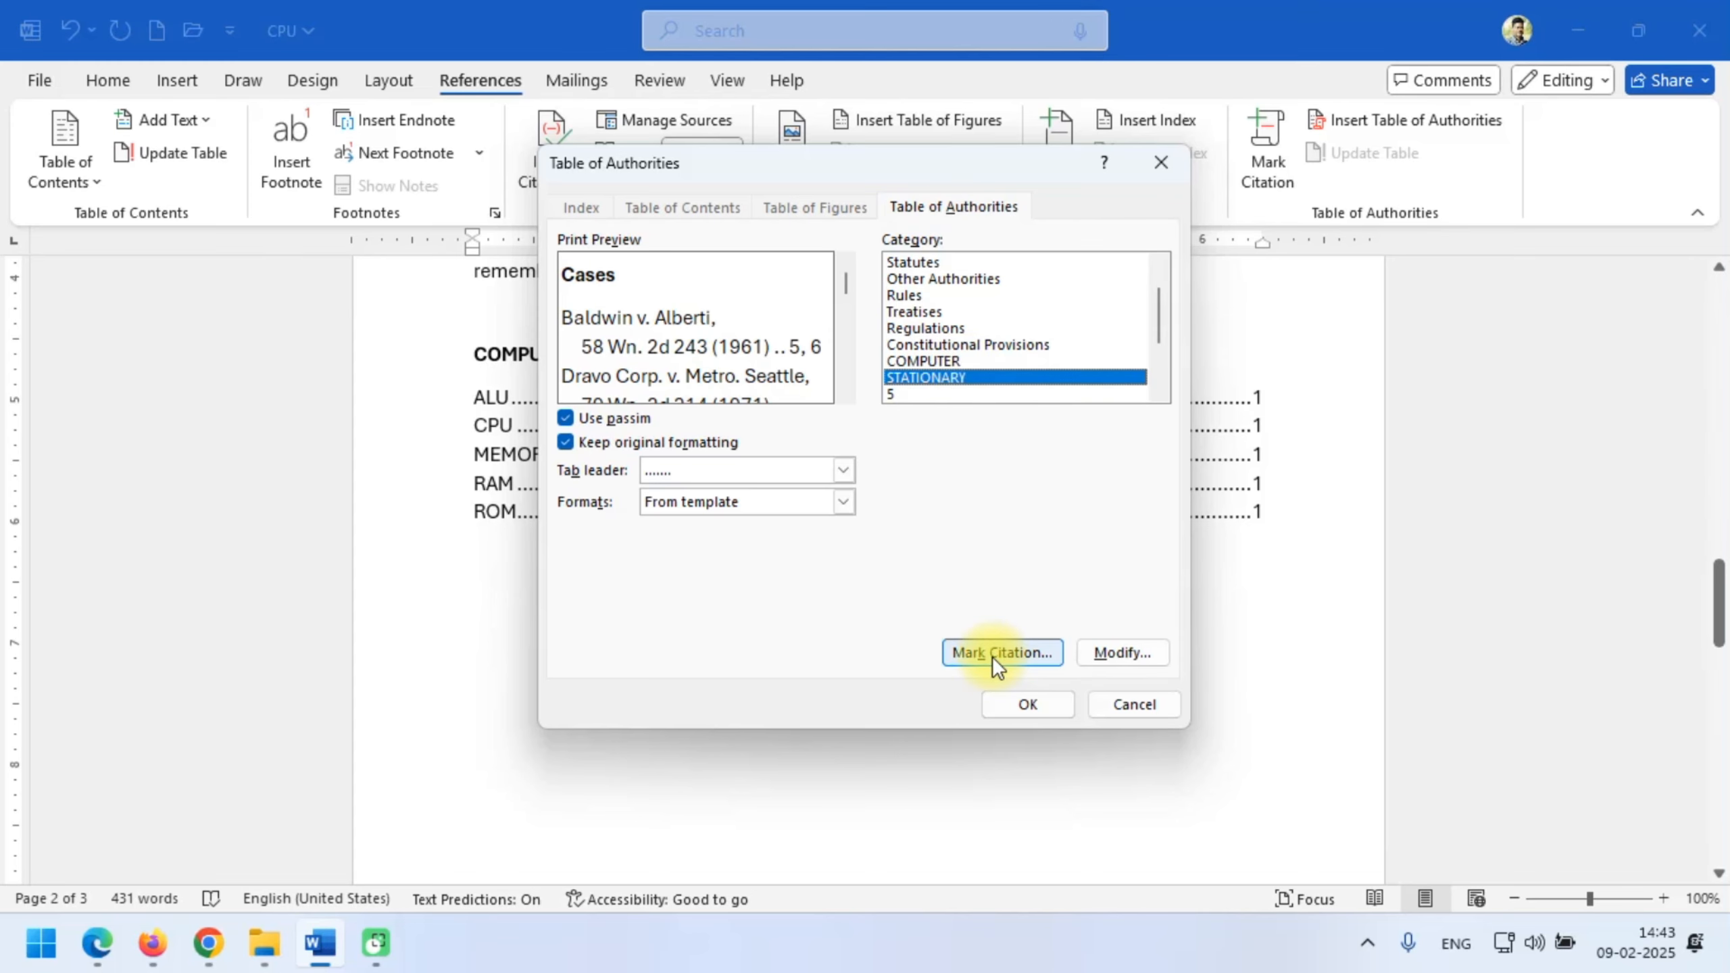
left_click(1031, 708)
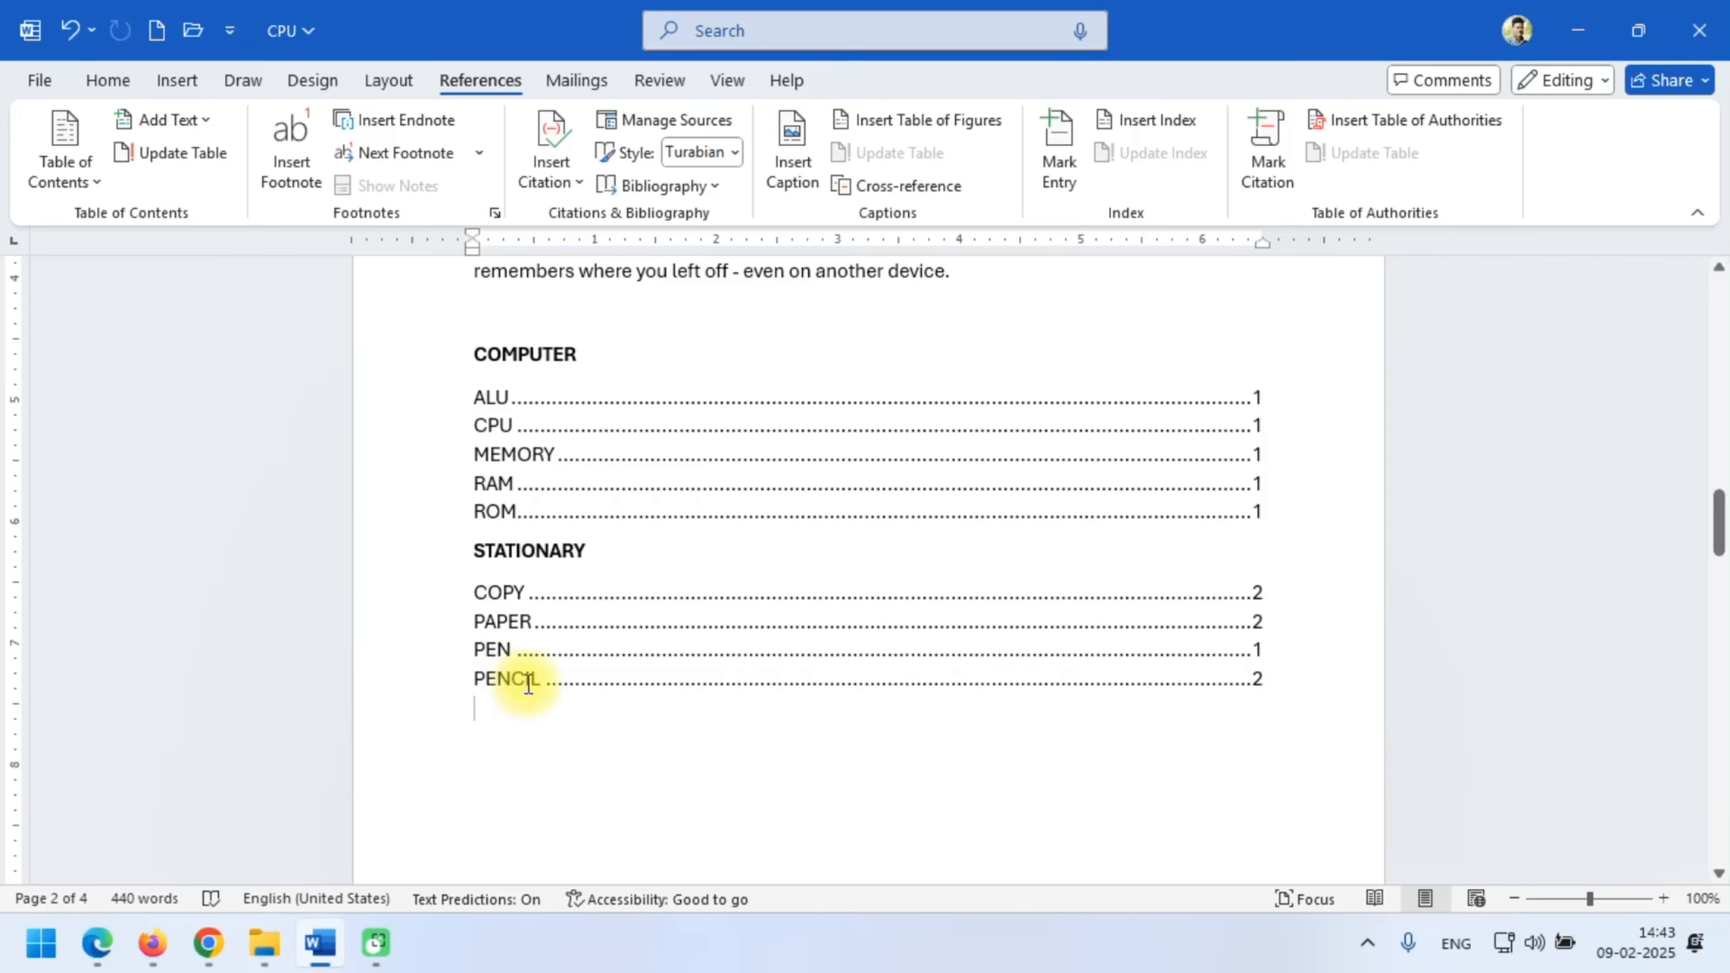
scroll(1049, 572, "down", 2)
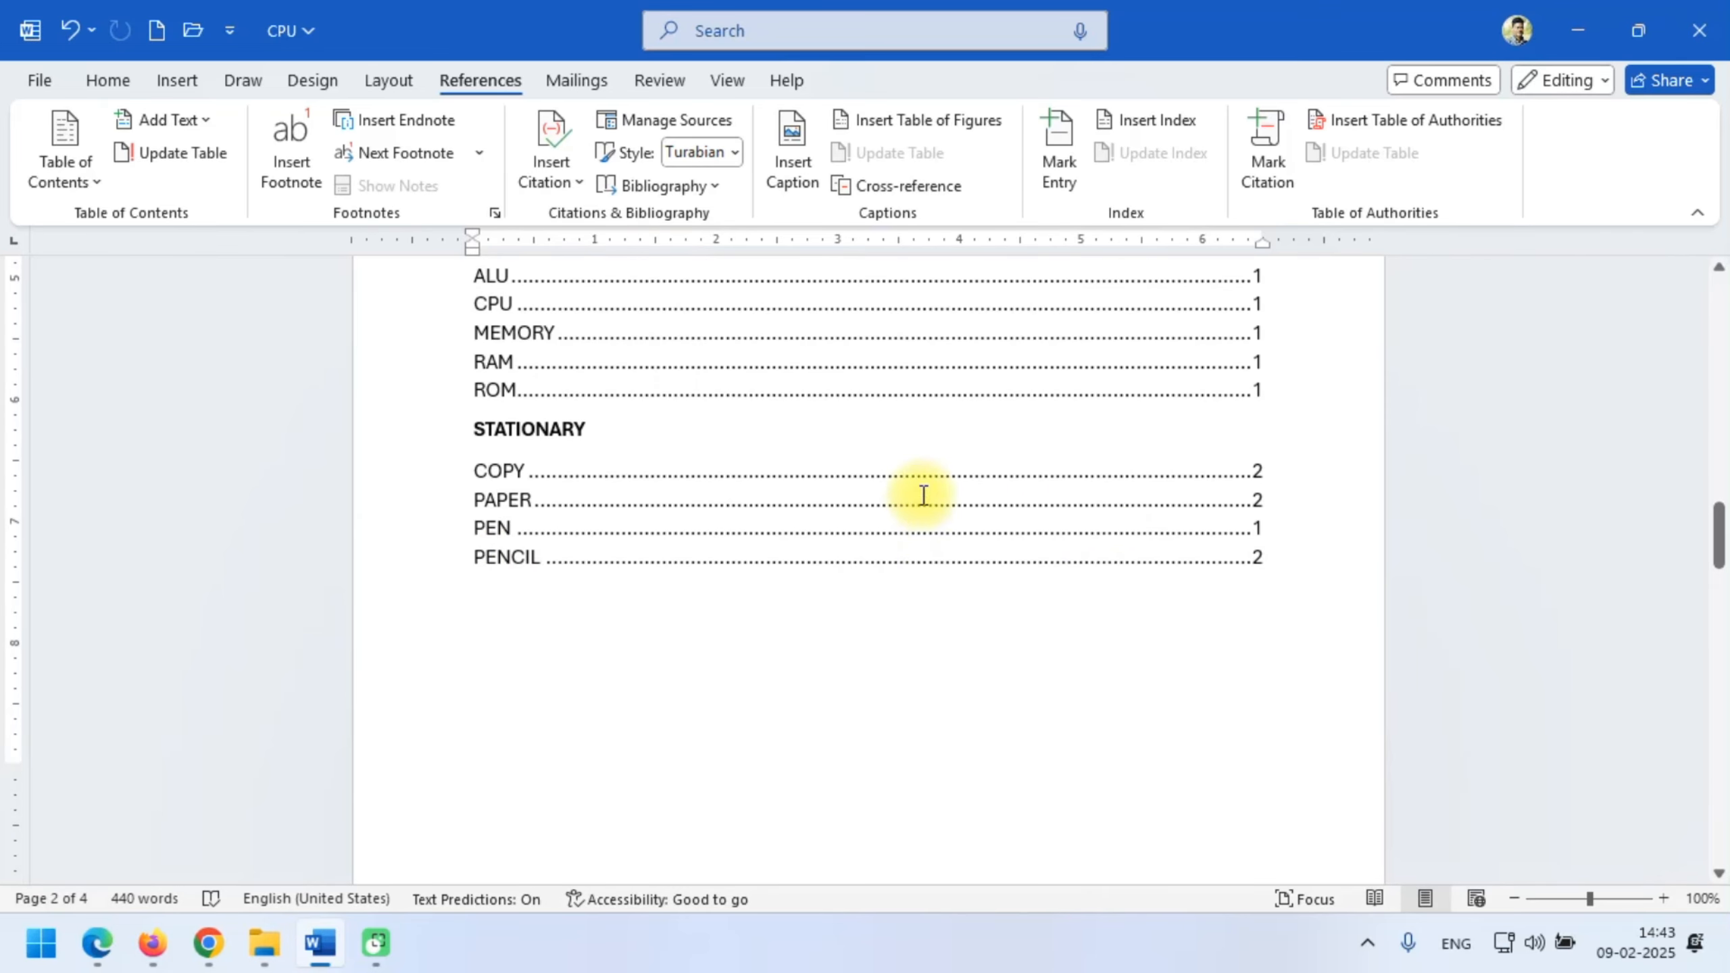
scroll(923, 494, "up", 3)
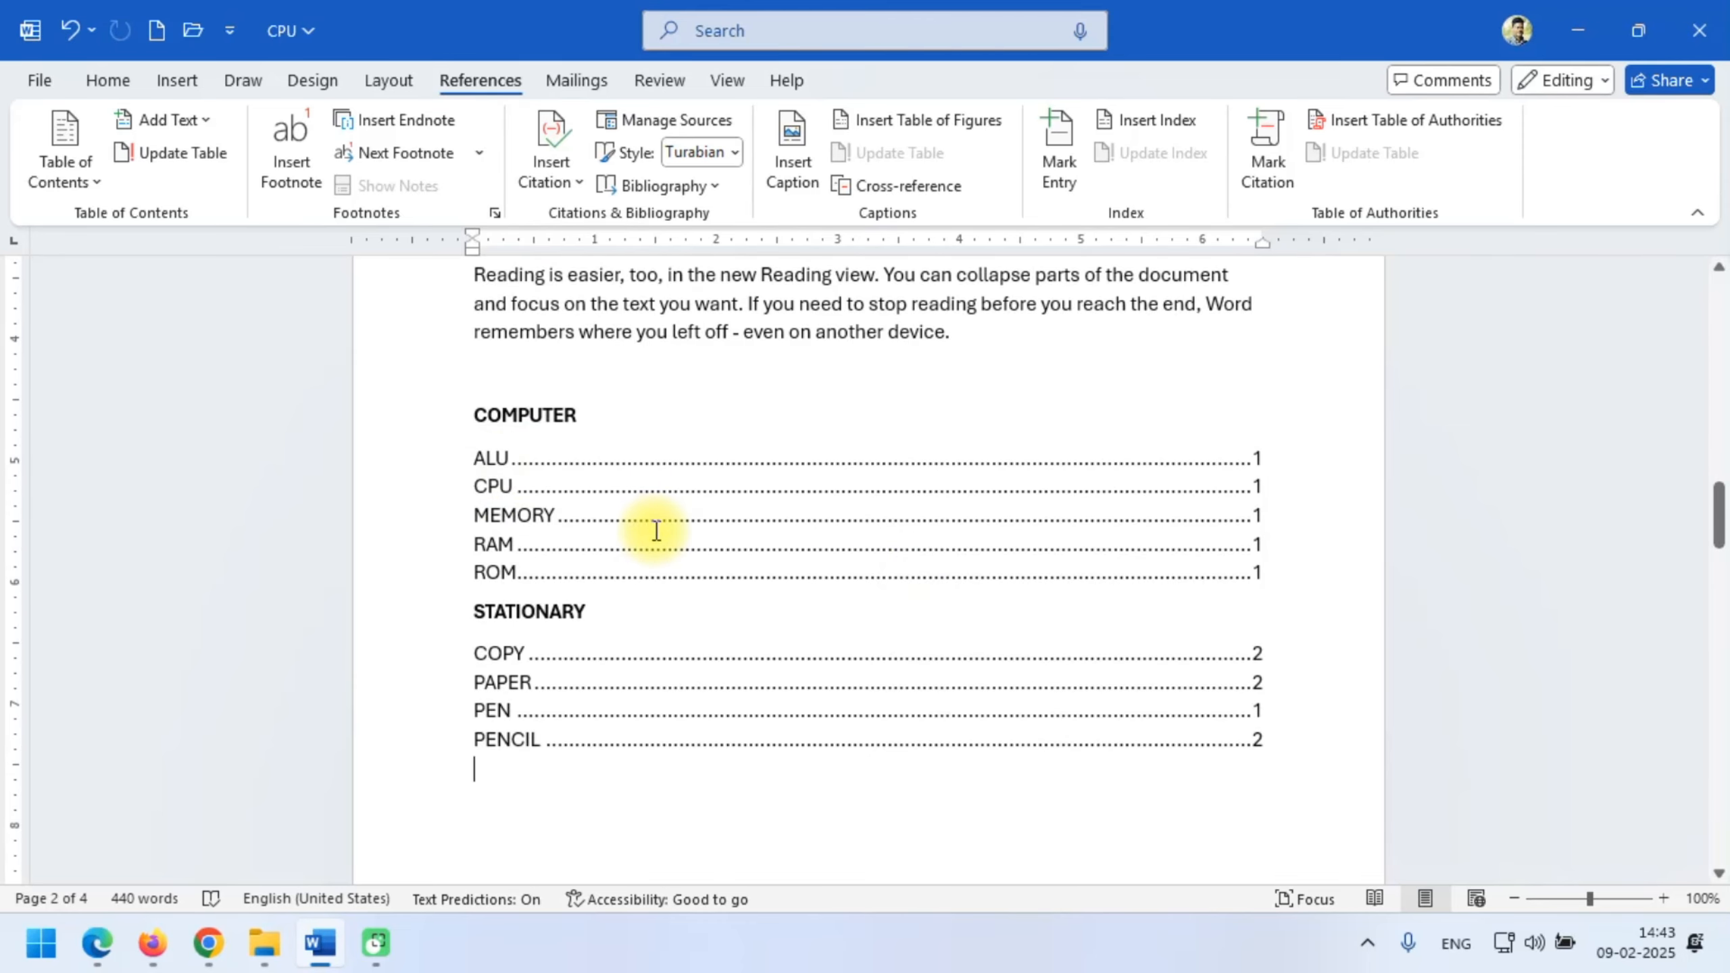
scroll(656, 532, "up", 1)
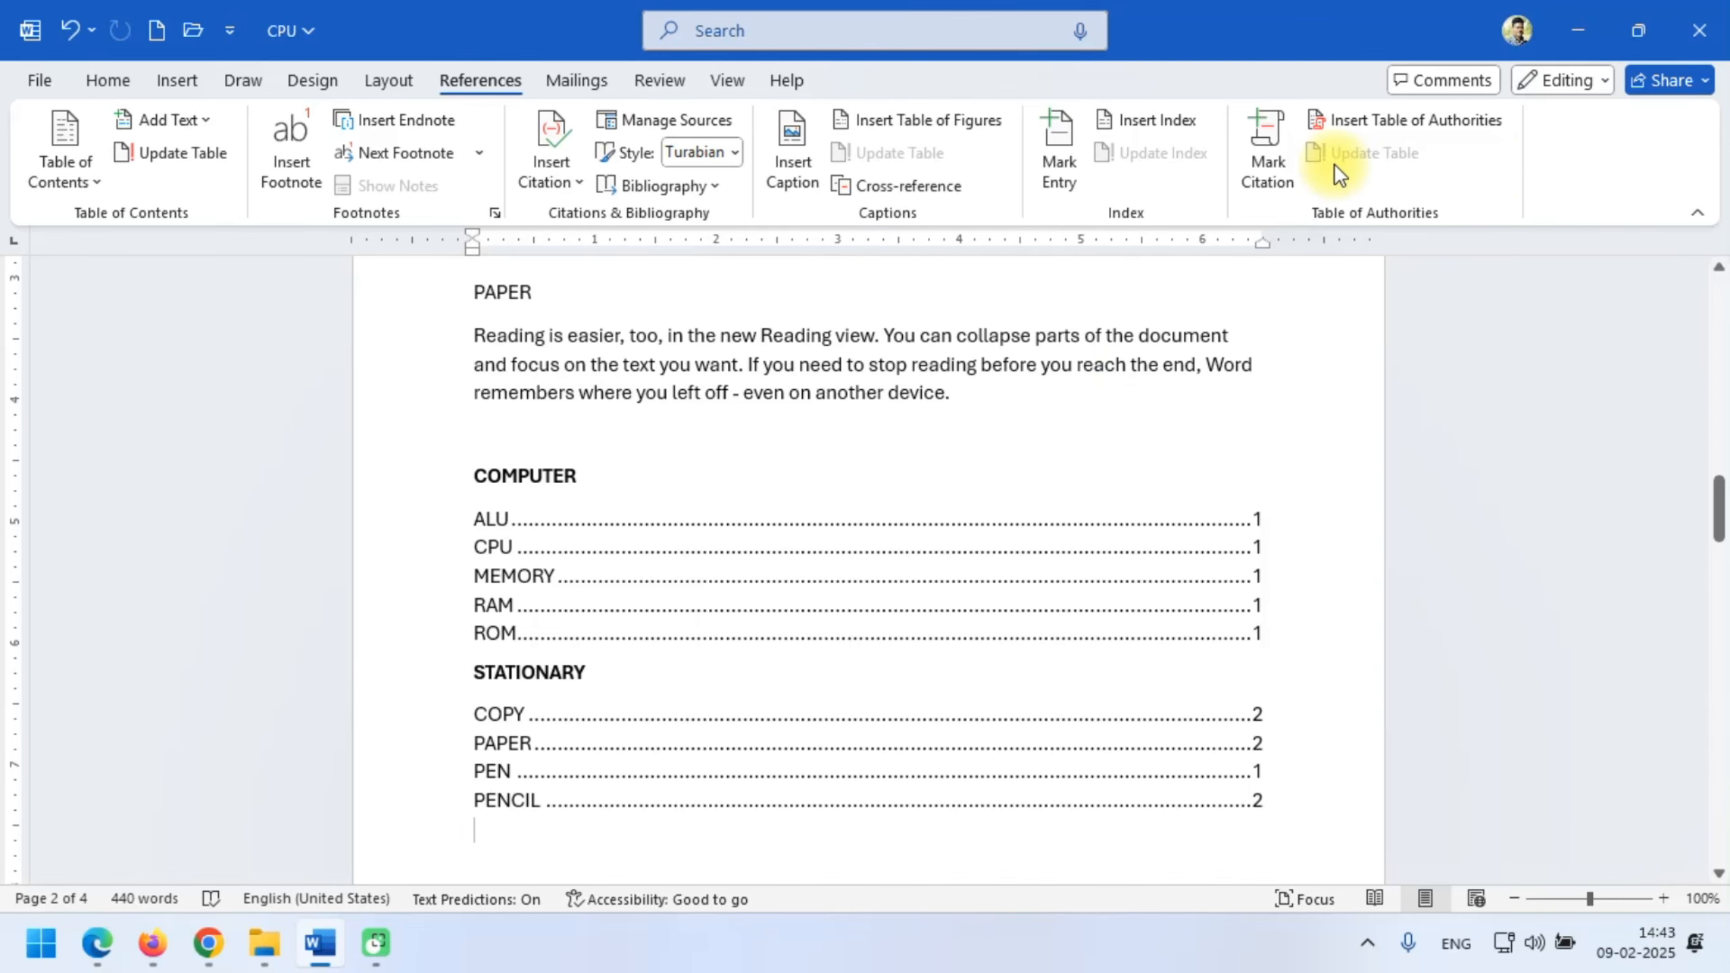
scroll(1213, 472, "up", 1)
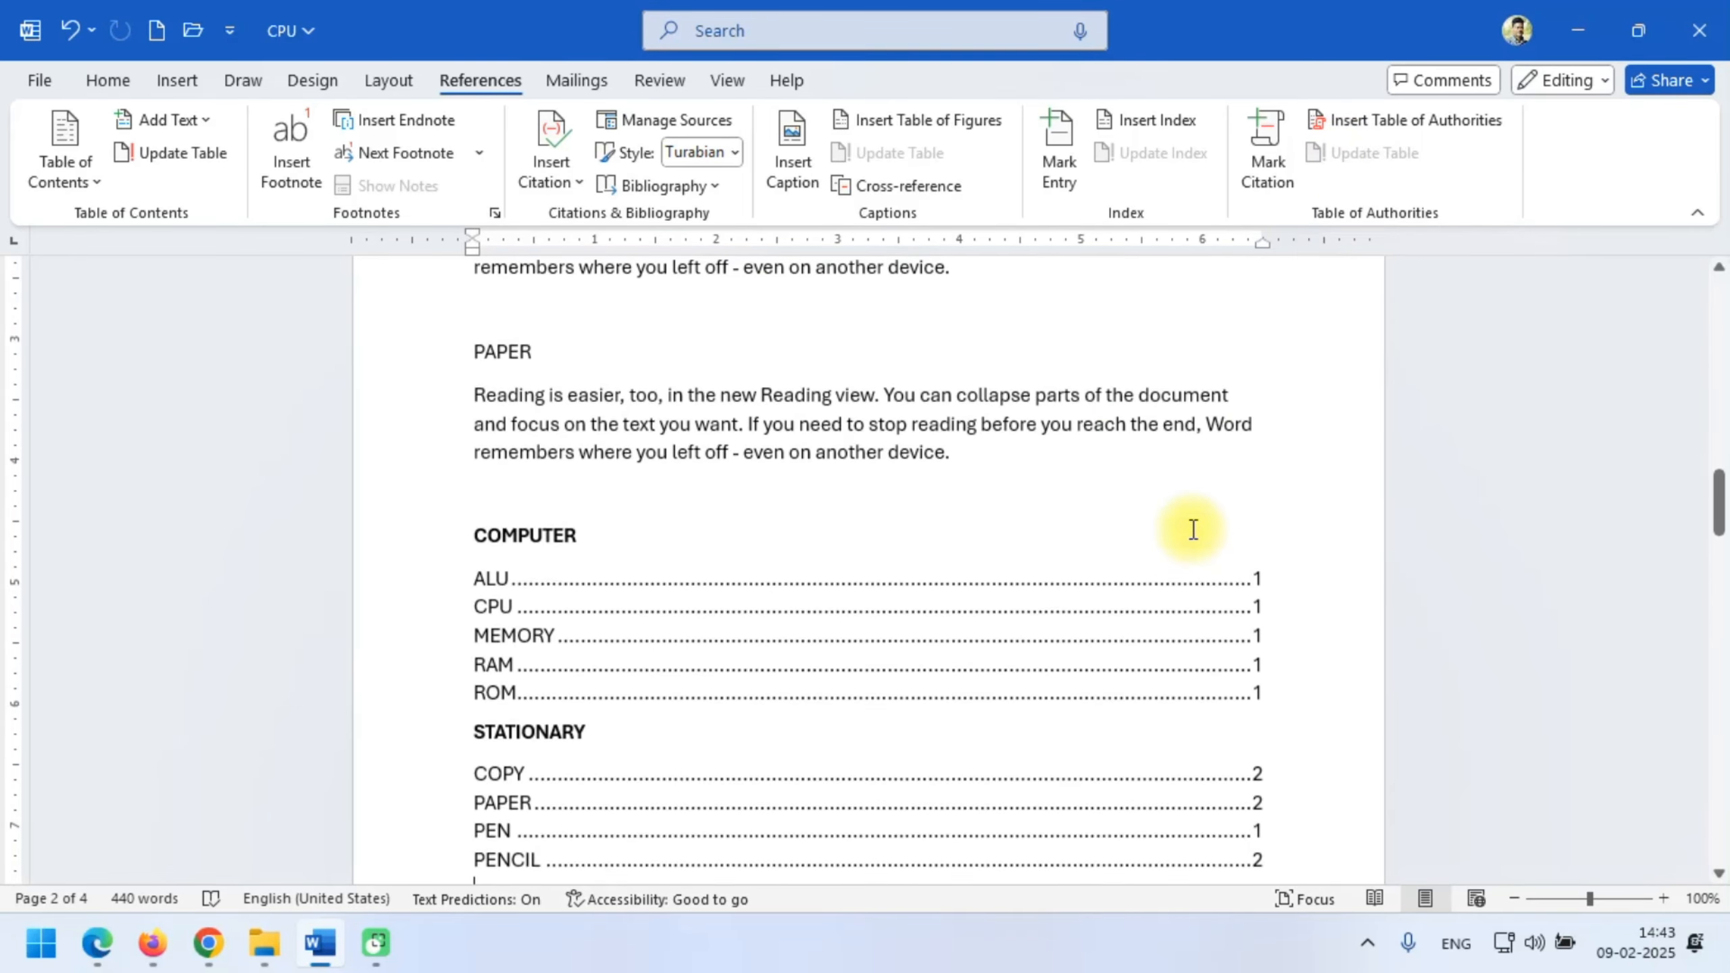
- Add a new line reading SCANNER below the PAPER paragraph and format it as Heading 1
left_click(1032, 461)
key("Return")
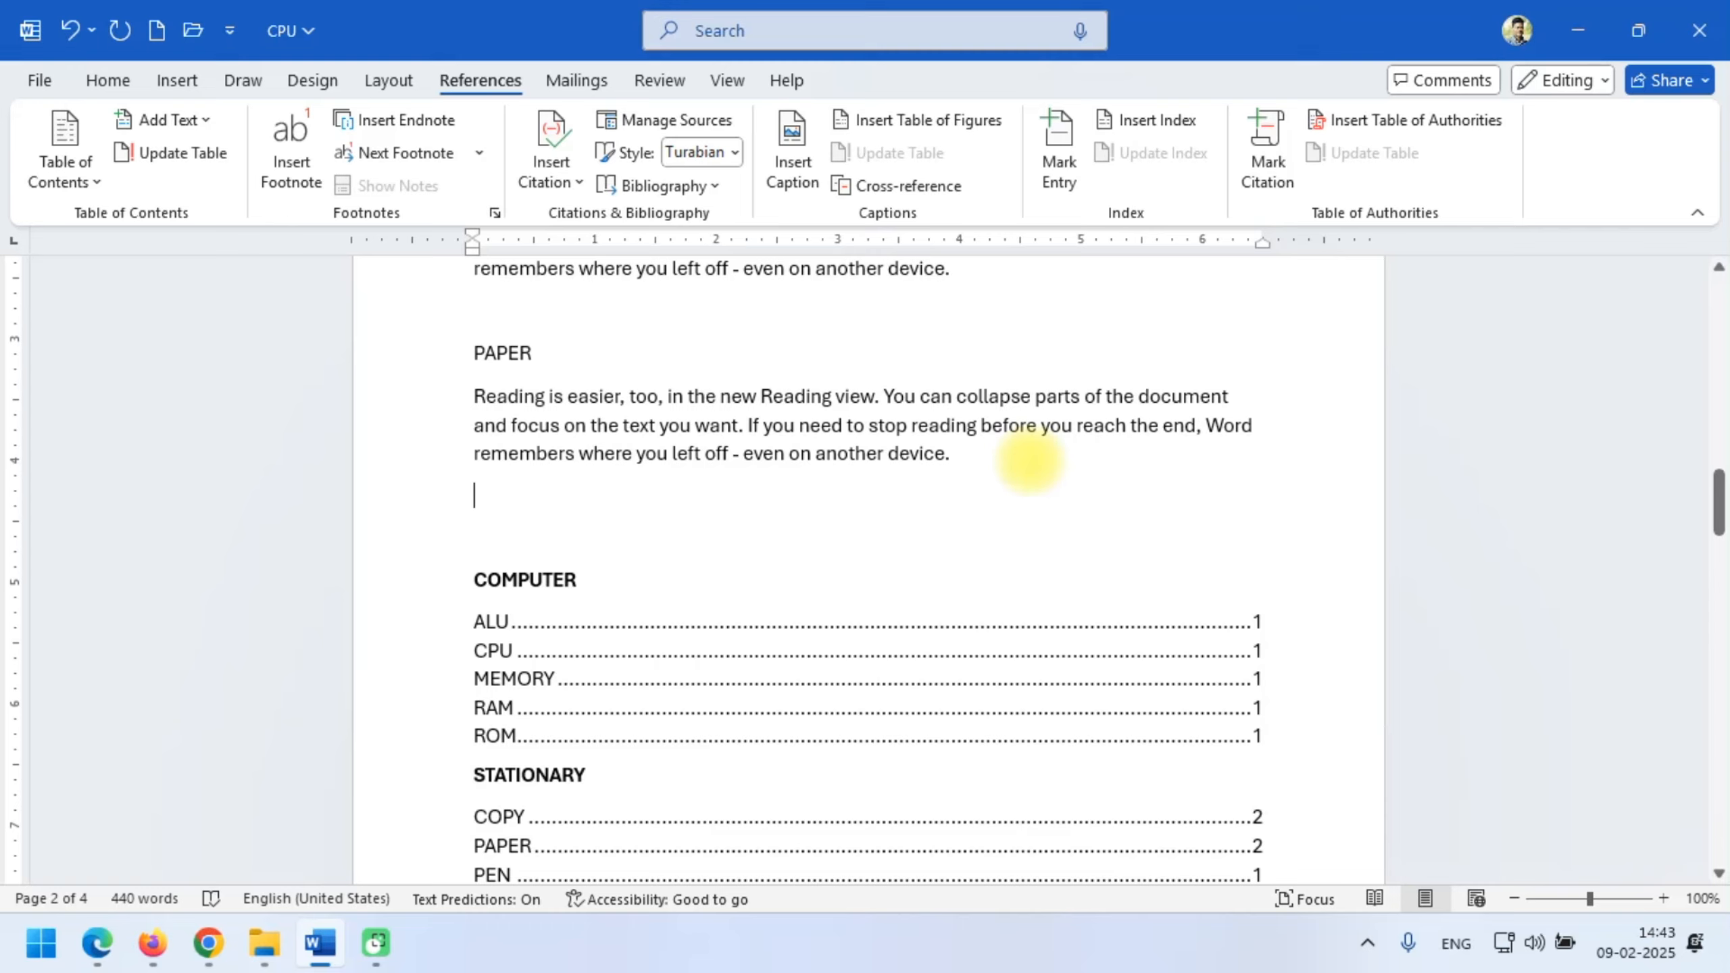
type("SCANNER")
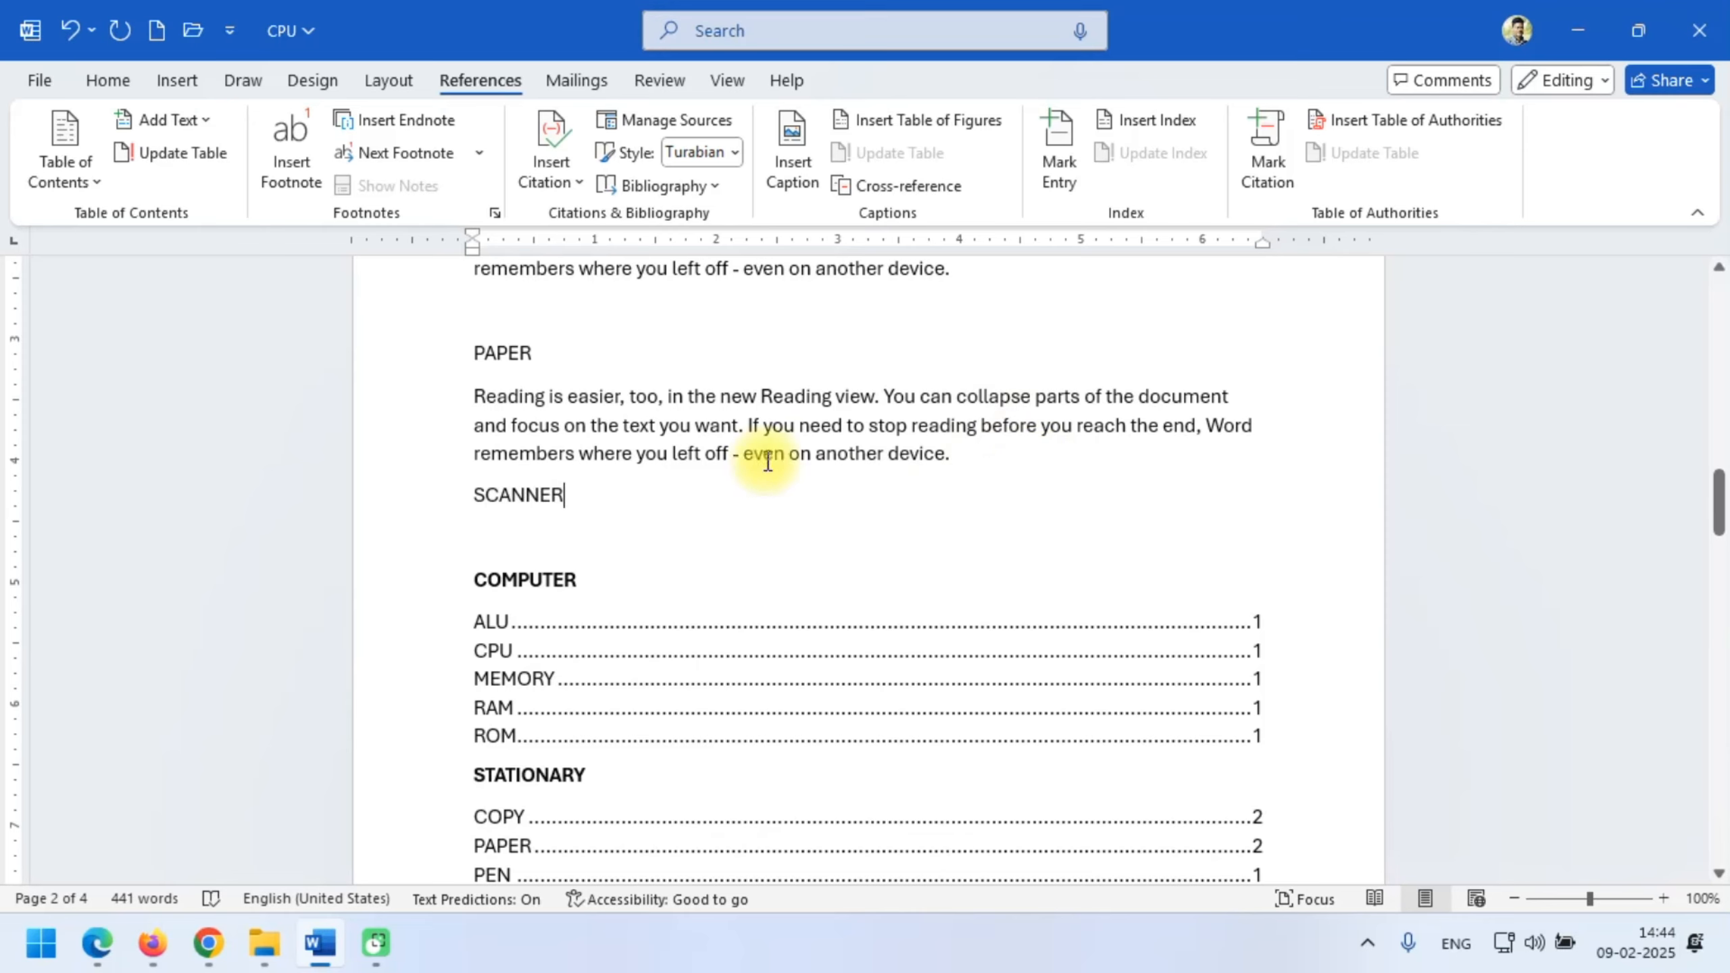
left_click_drag(471, 493, 638, 494)
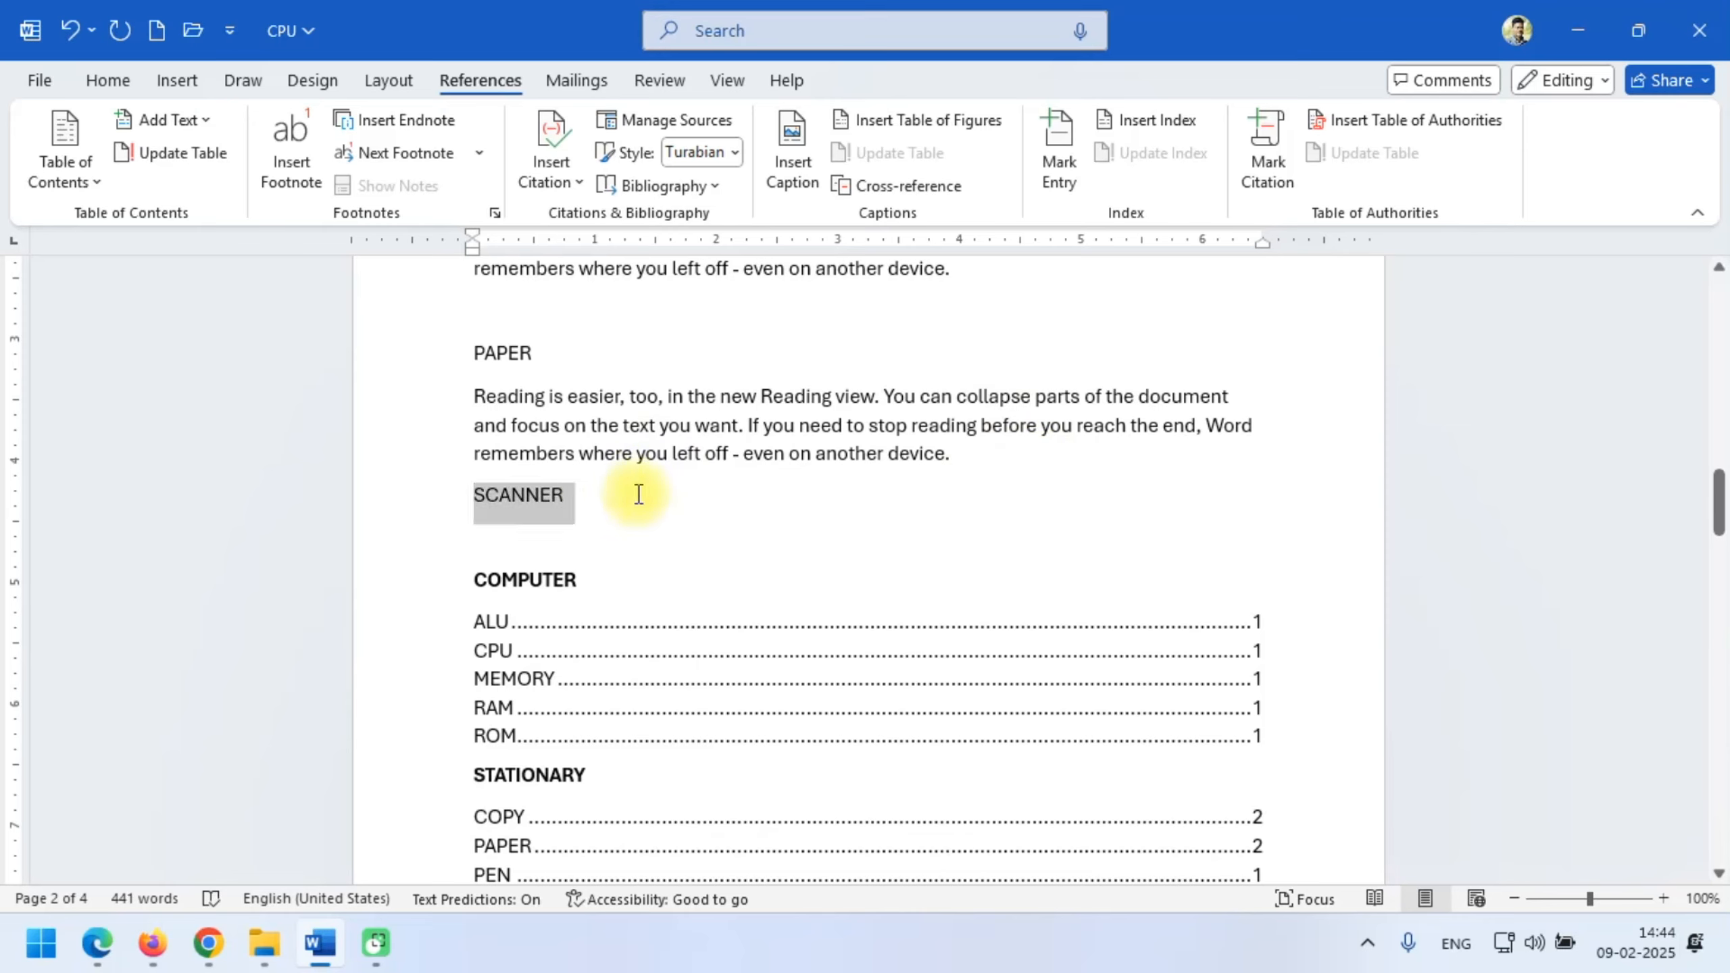
key("ctrl+alt+1")
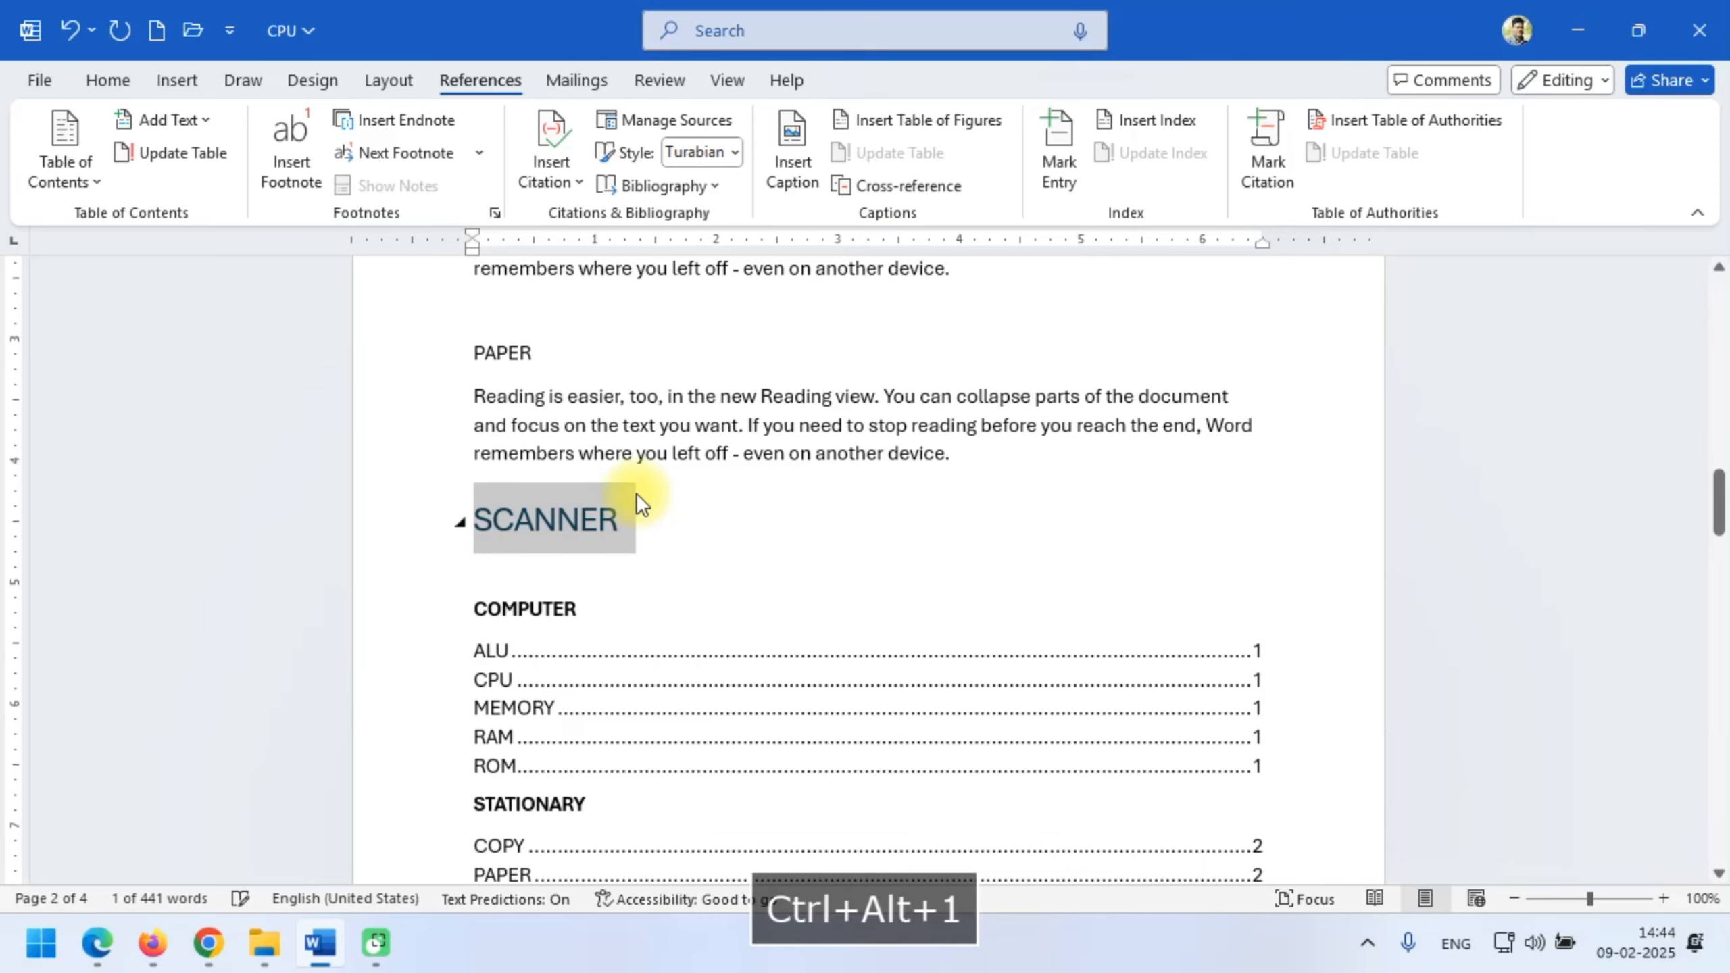
- Add the "Reading is easier, too, in the new Reading view" paragraph as body text beneath the SCANNER heading
left_click(644, 534)
key("Return")
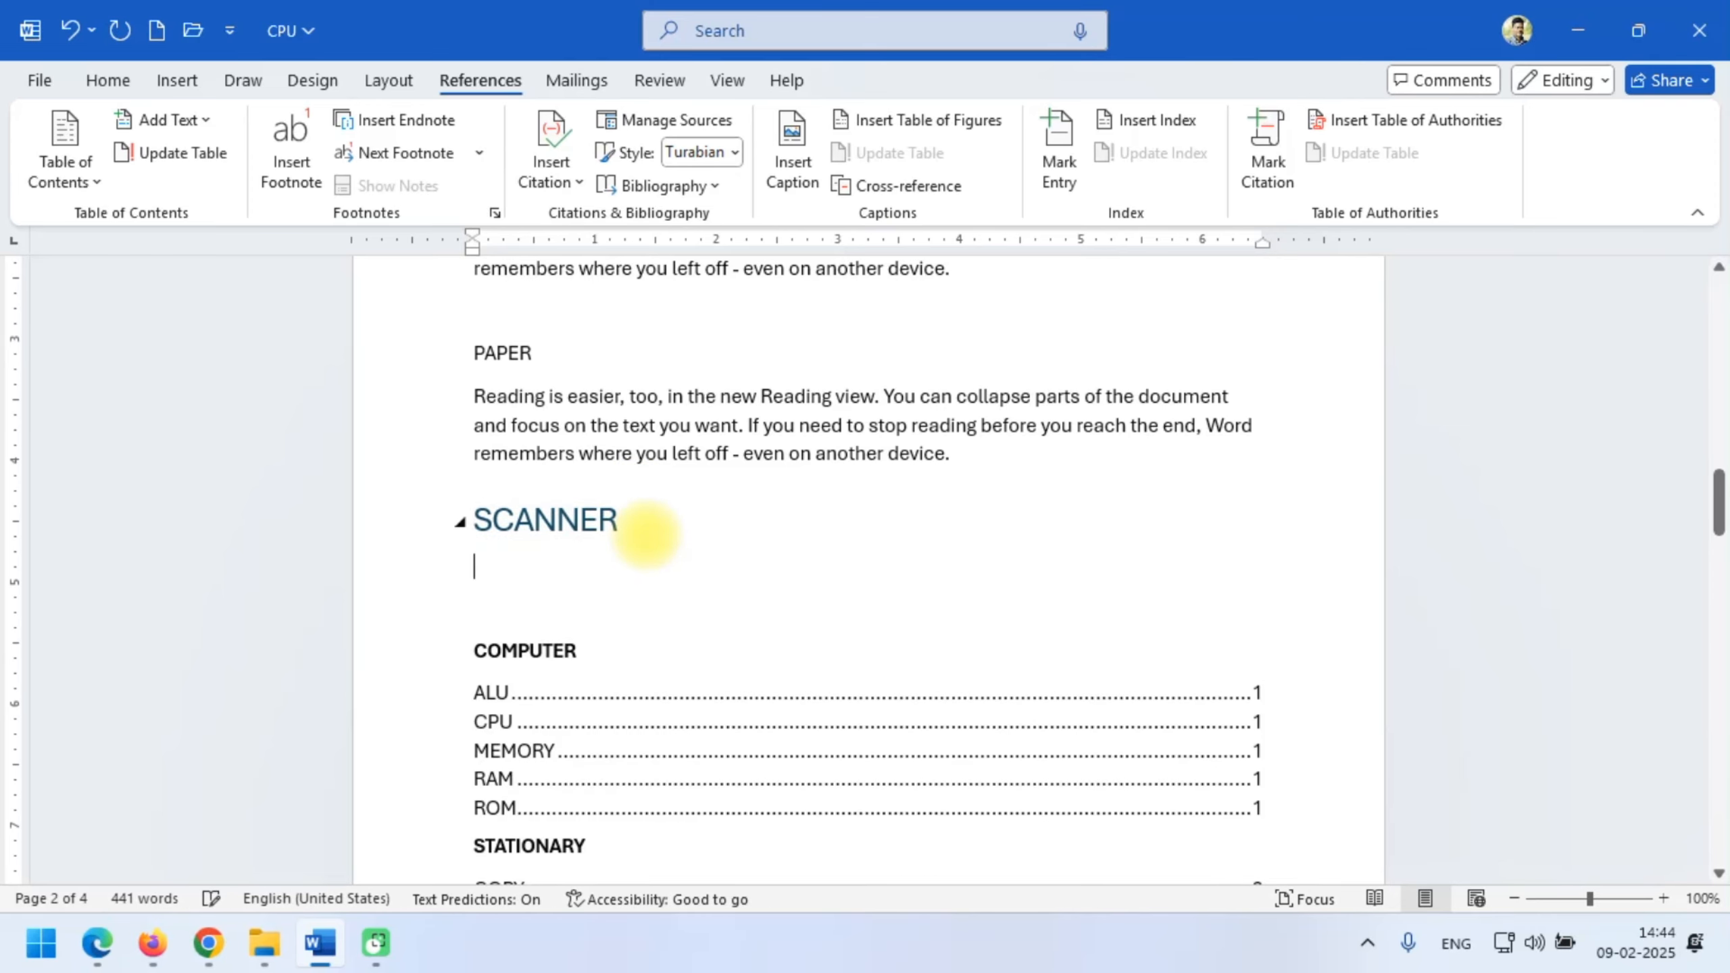
type("Reading is easier, too, in the new Reading view. You can collapse parts of the document and focus on the text you want. If you need to stop reading before you reach the end, Word remembers where you left off - even on another device.")
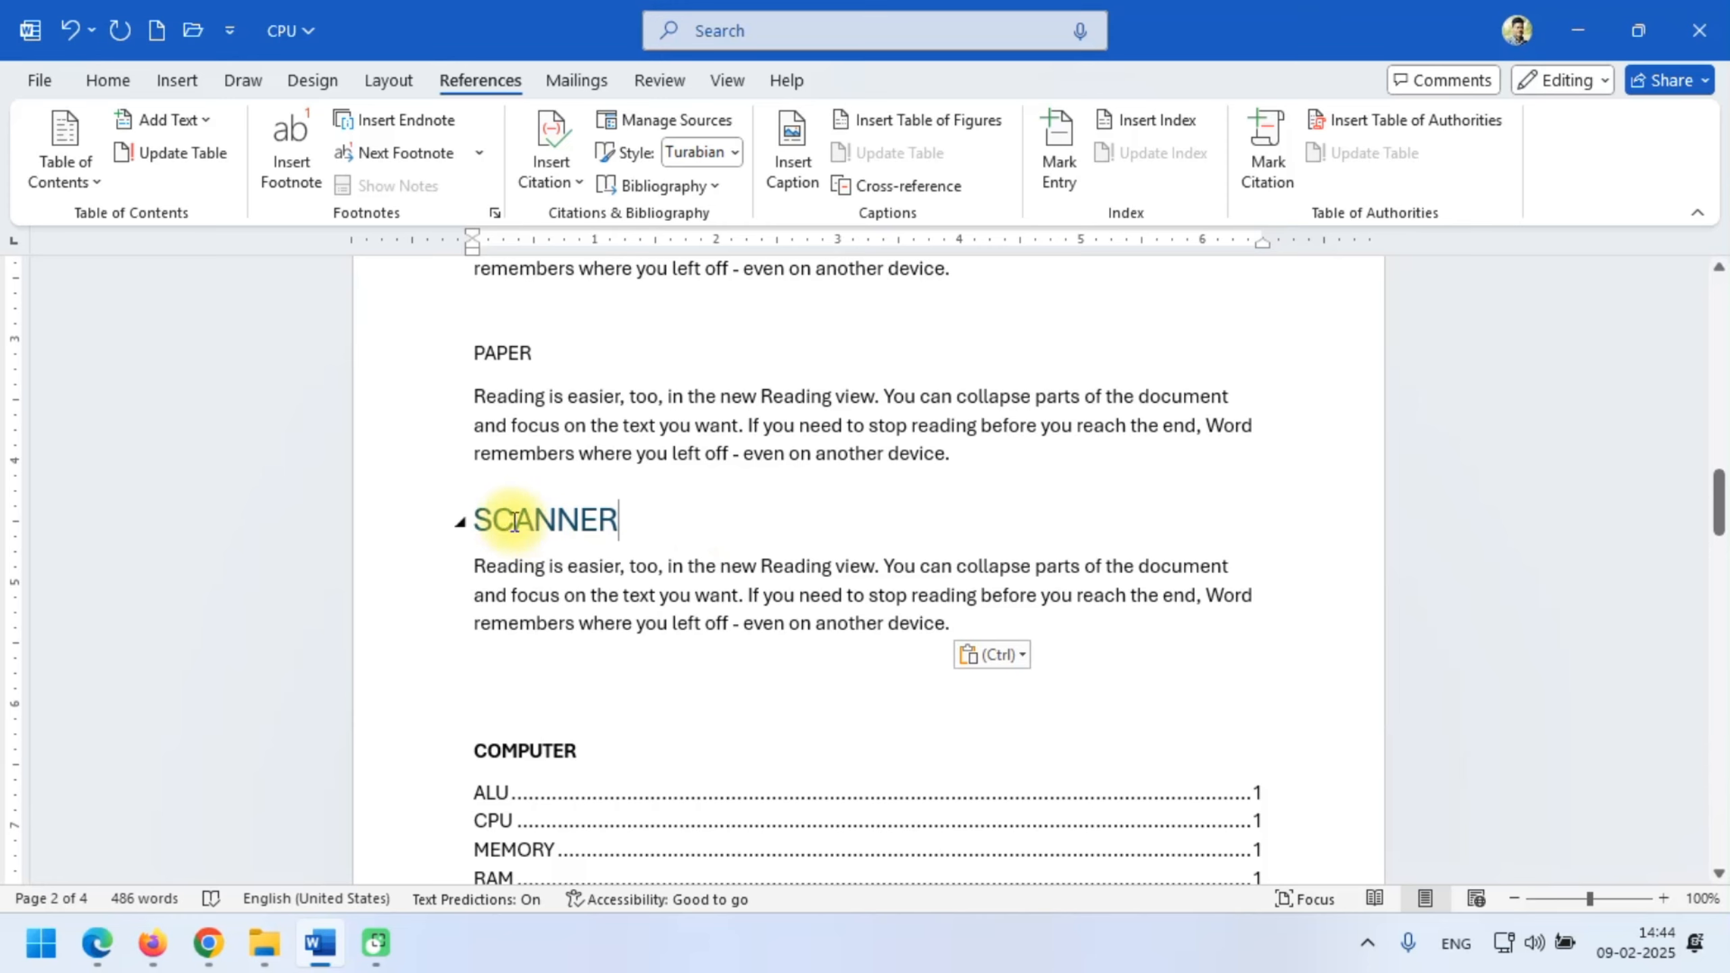
- Mark the SCANNER heading as a citation in the COMPUTER category
left_click_drag(469, 518, 625, 509)
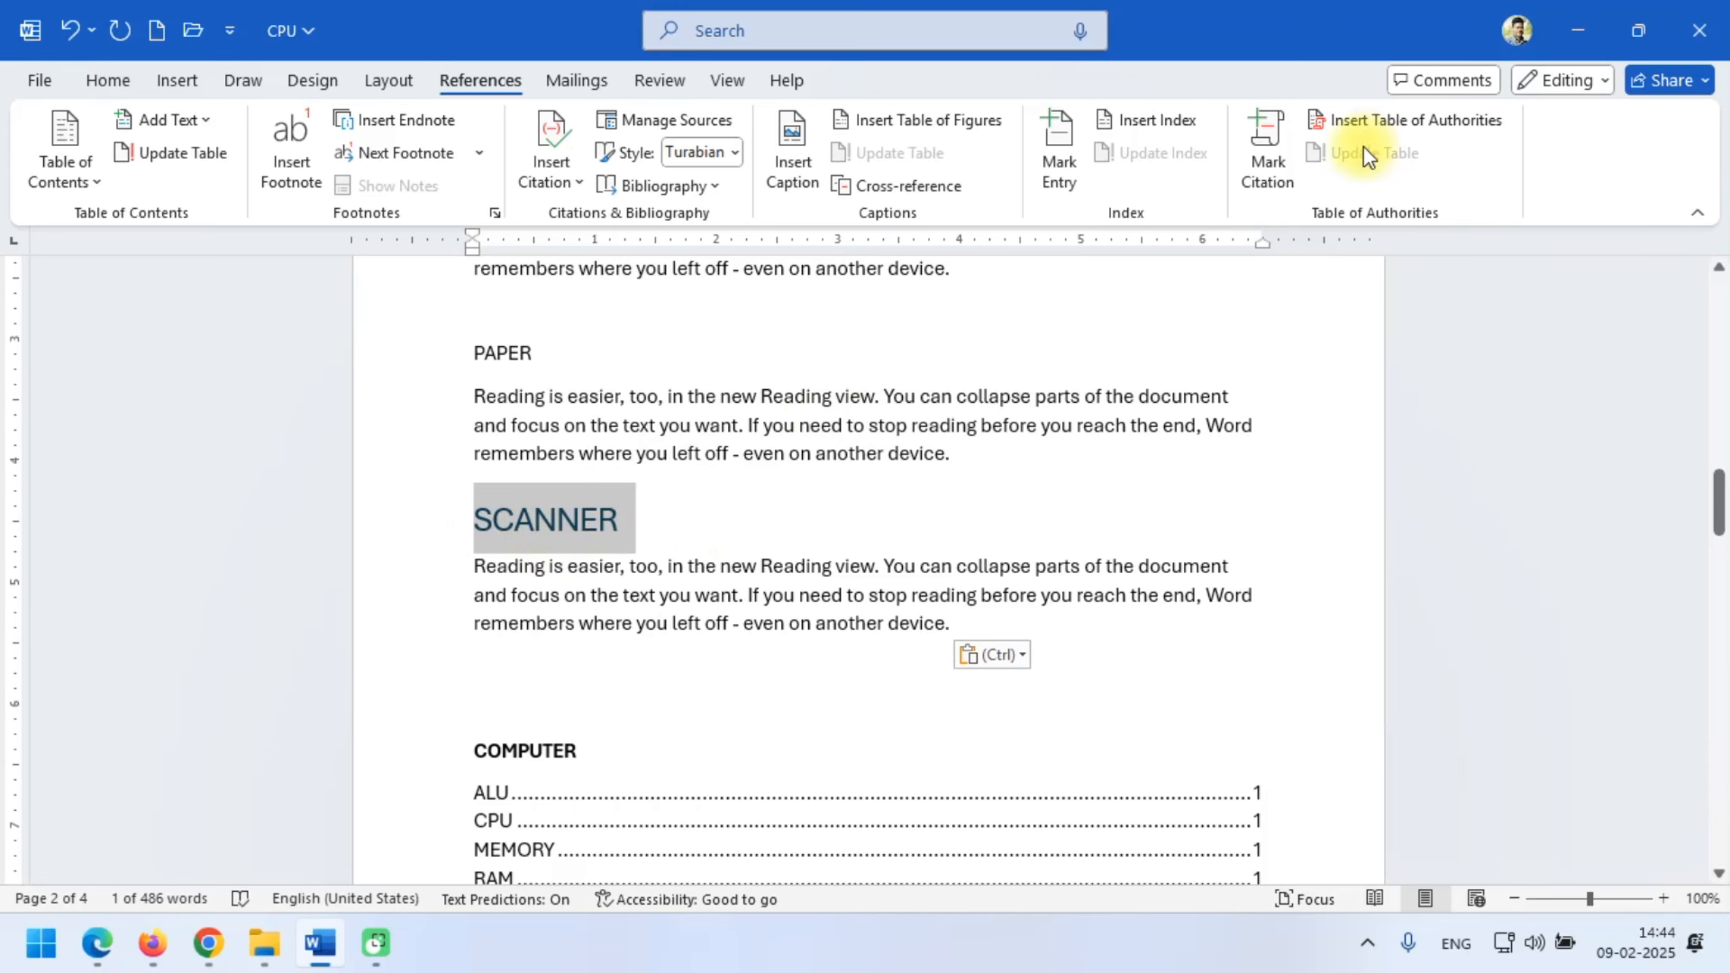
left_click(1265, 143)
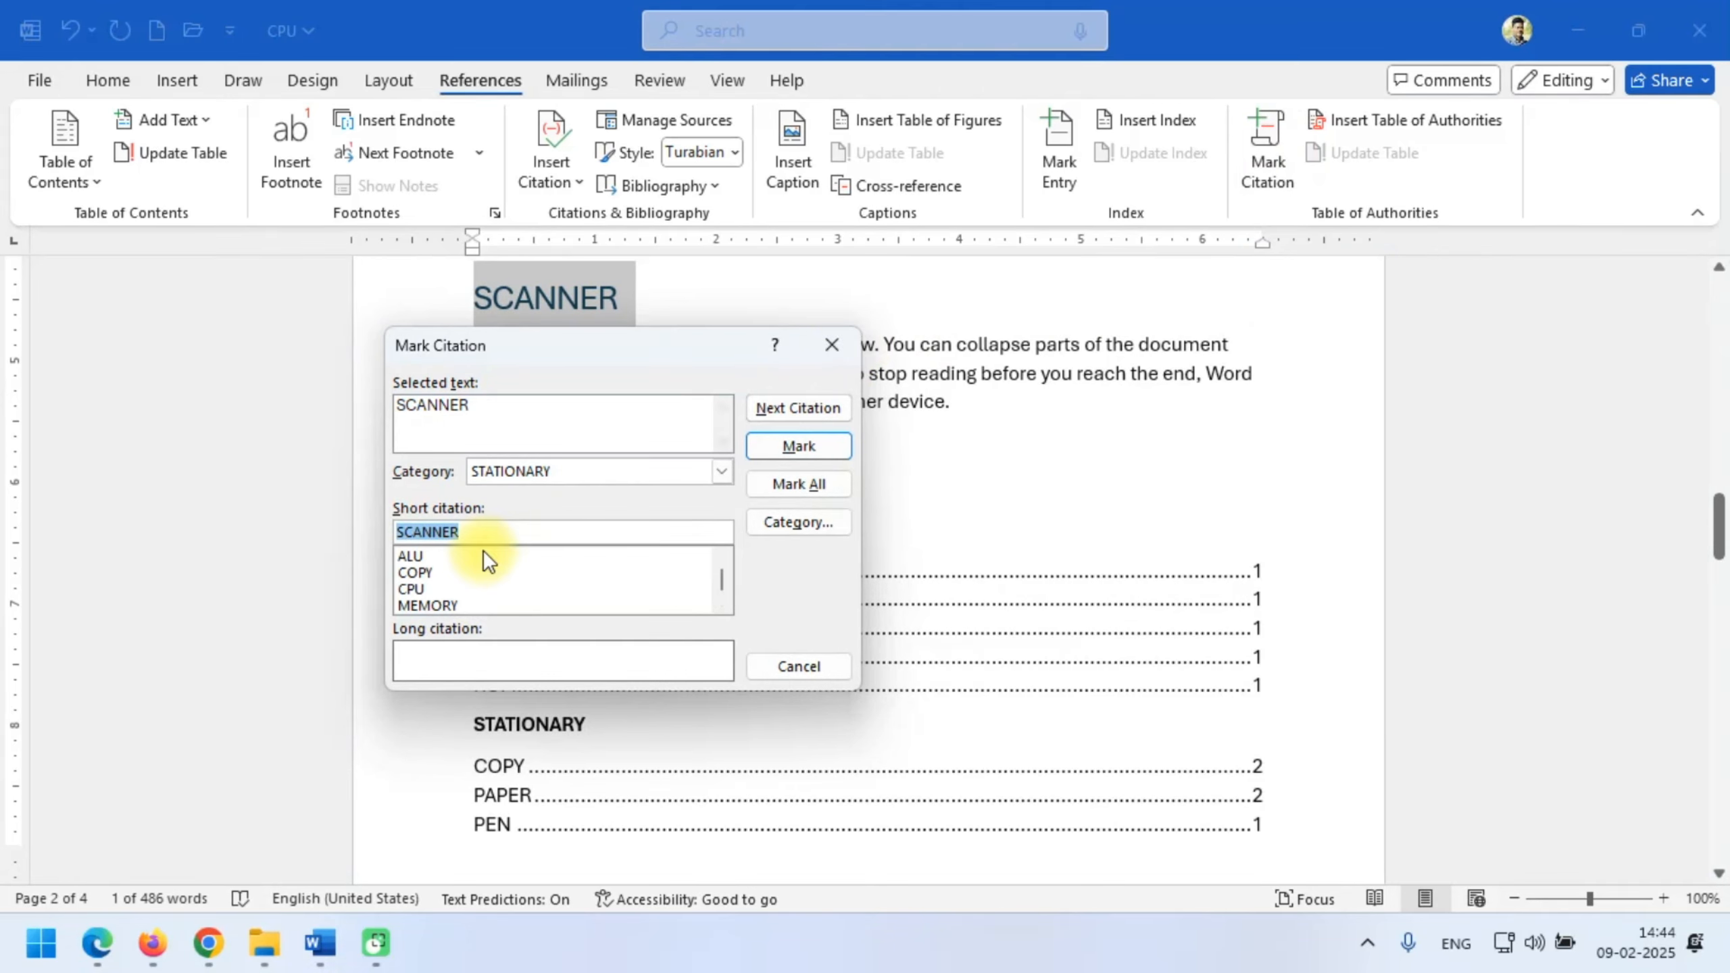
left_click(542, 462)
left_click(523, 556)
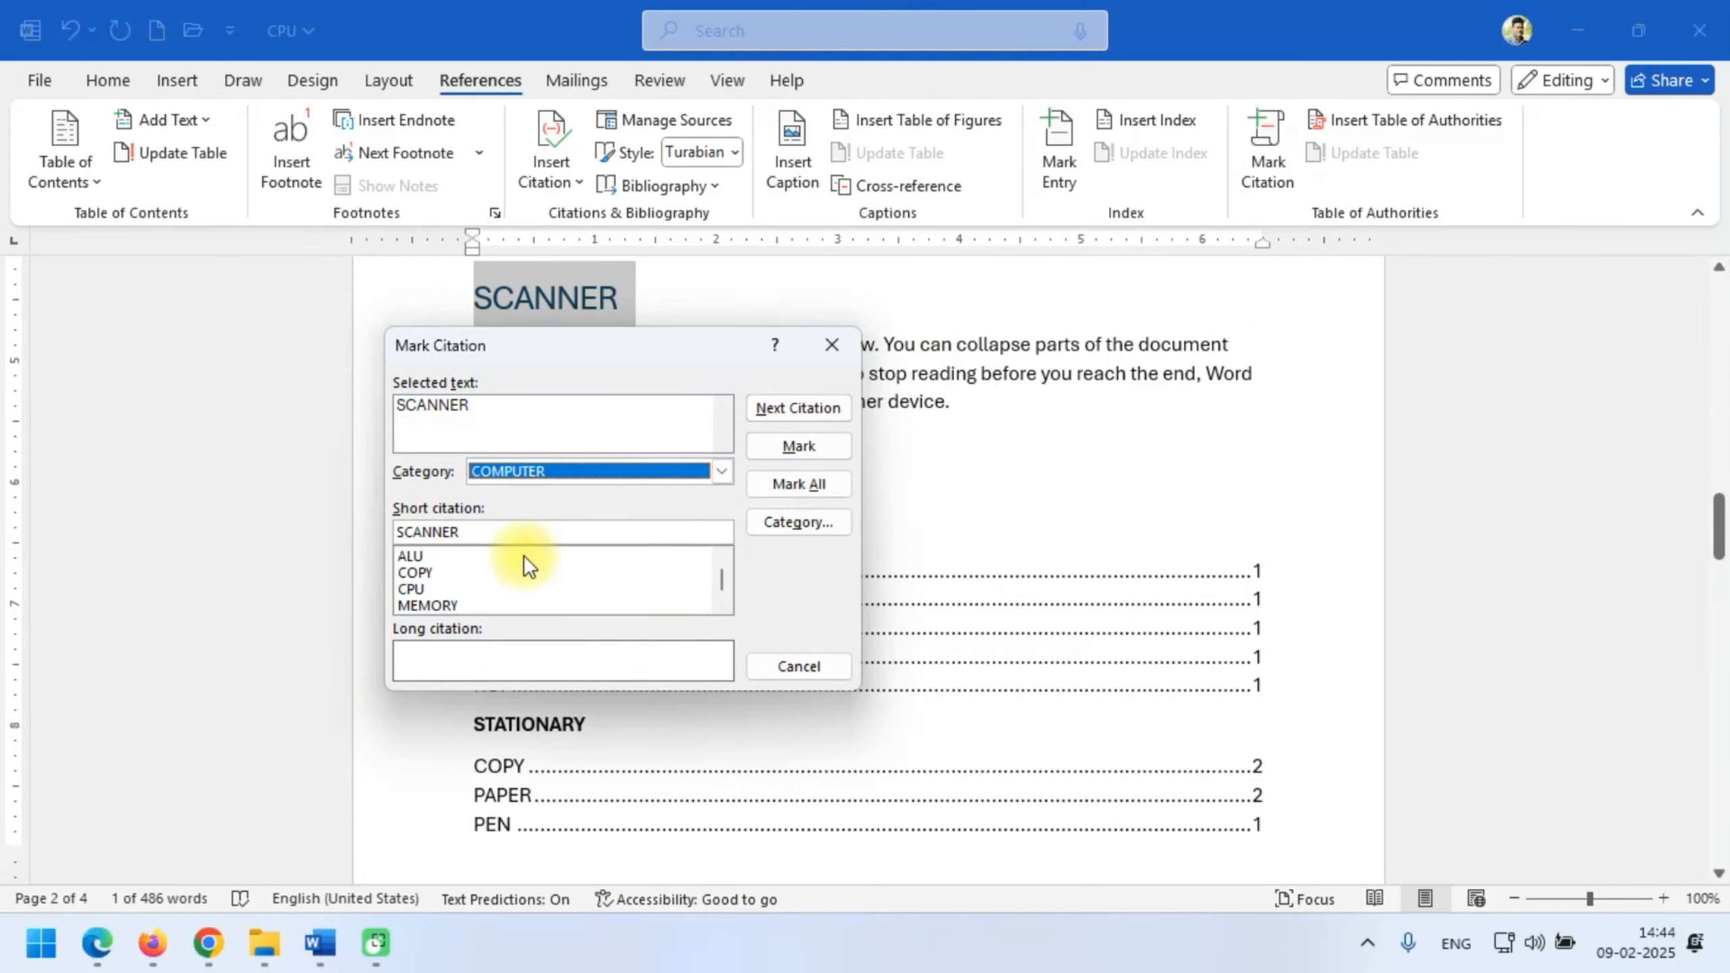
left_click(800, 450)
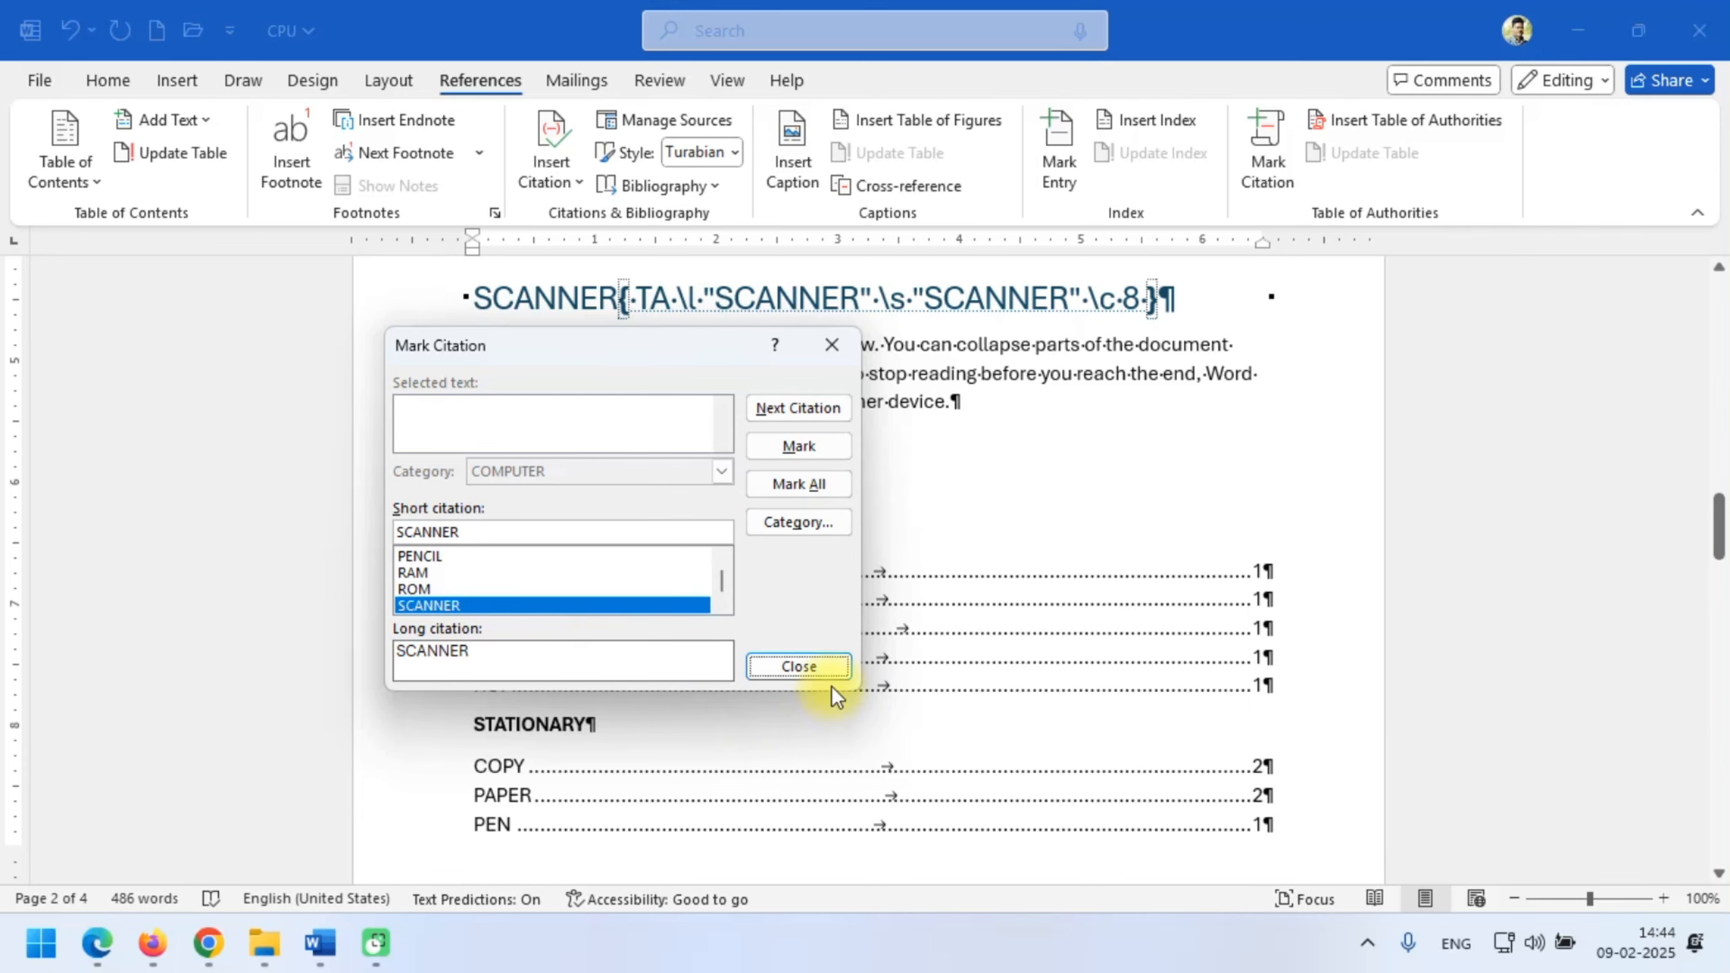
left_click(827, 664)
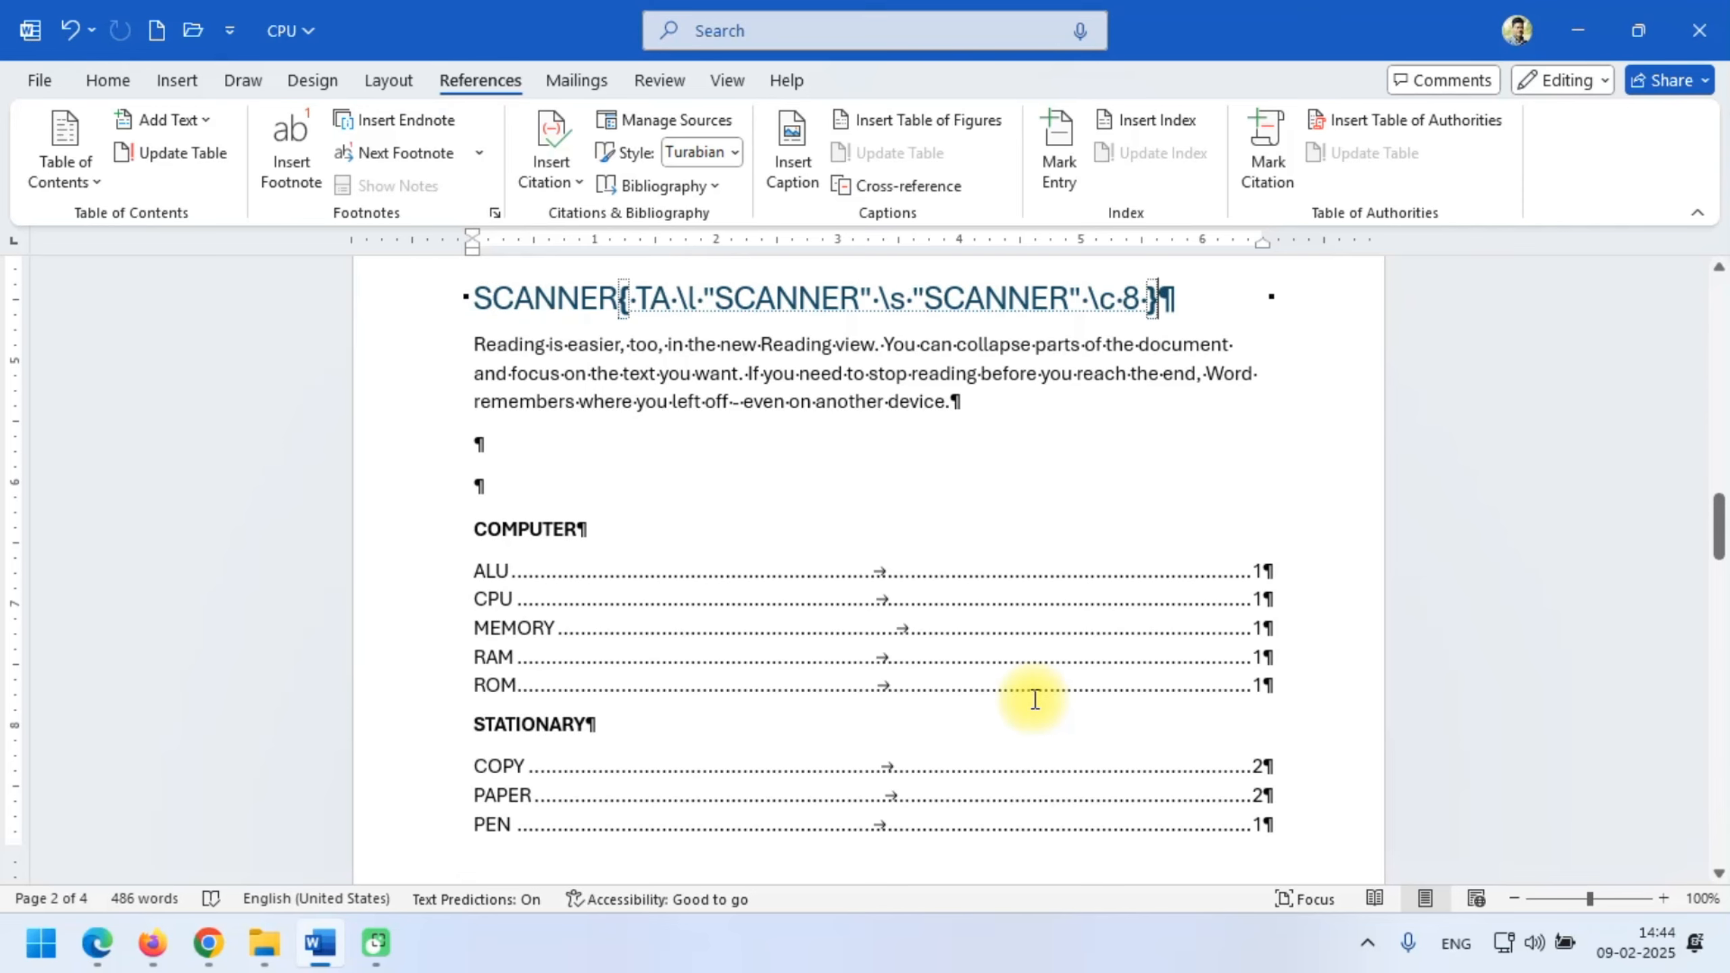
- Hide the formatting marks and the SCANNER citation field code
key("alt")
key("h")
key("8")
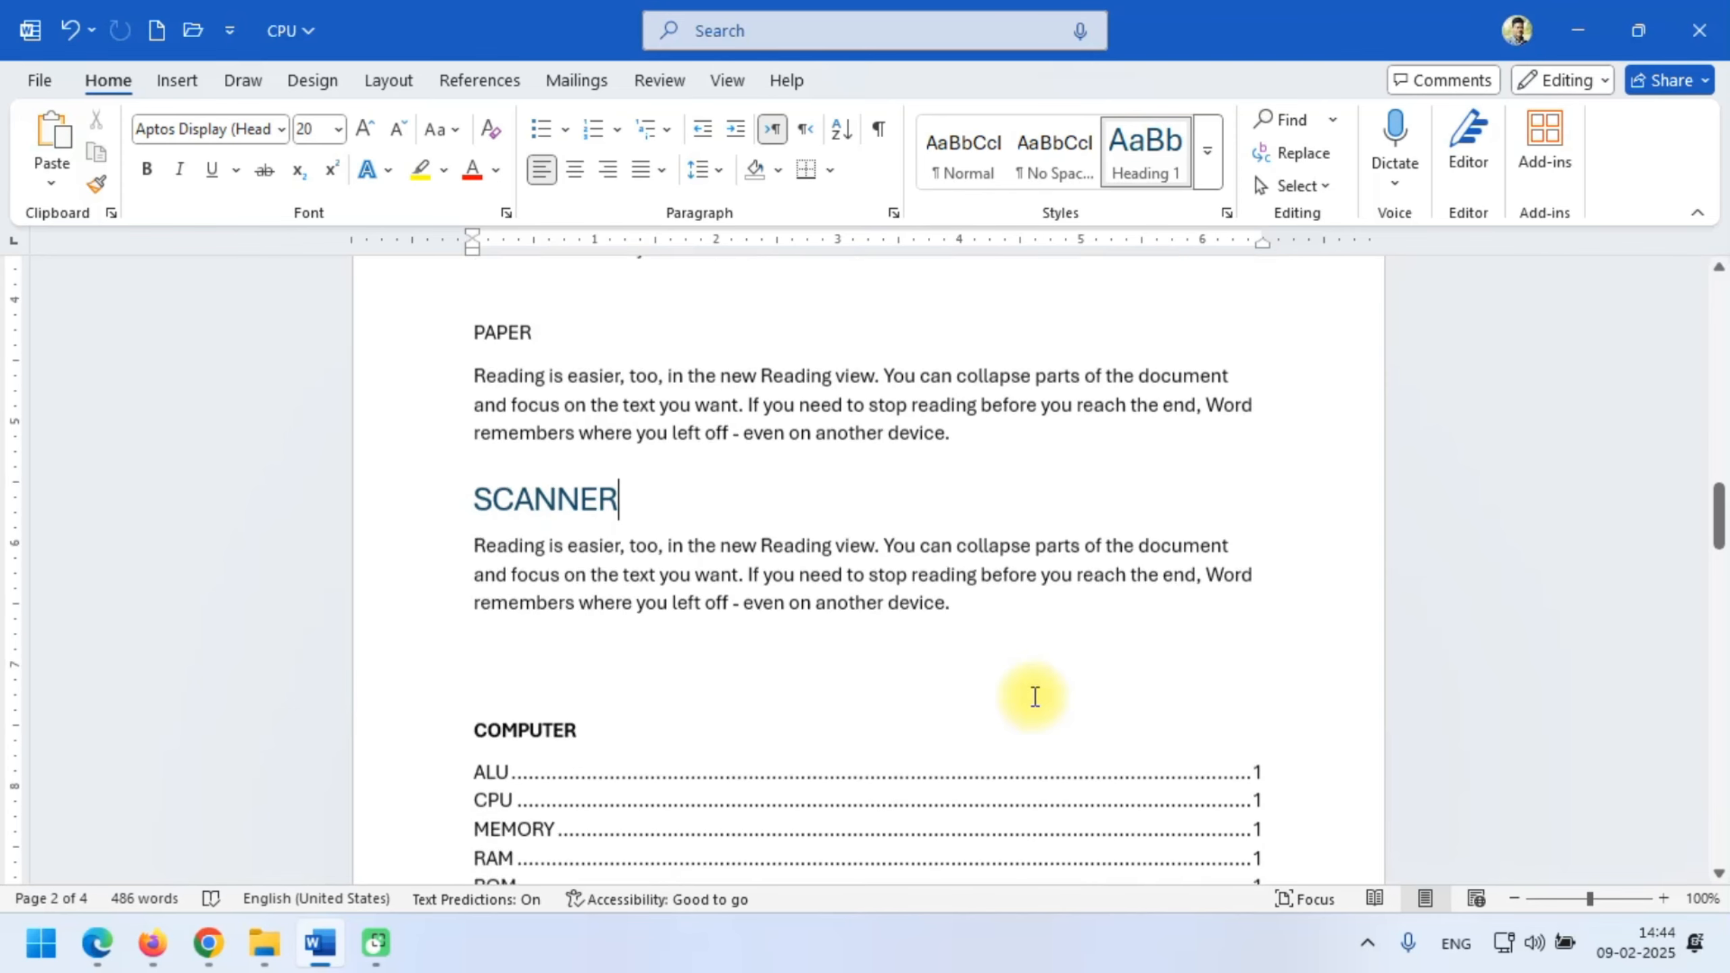
- Update the COMPUTER table of authorities so it includes the SCANNER citation
scroll(1027, 688, "down", 1)
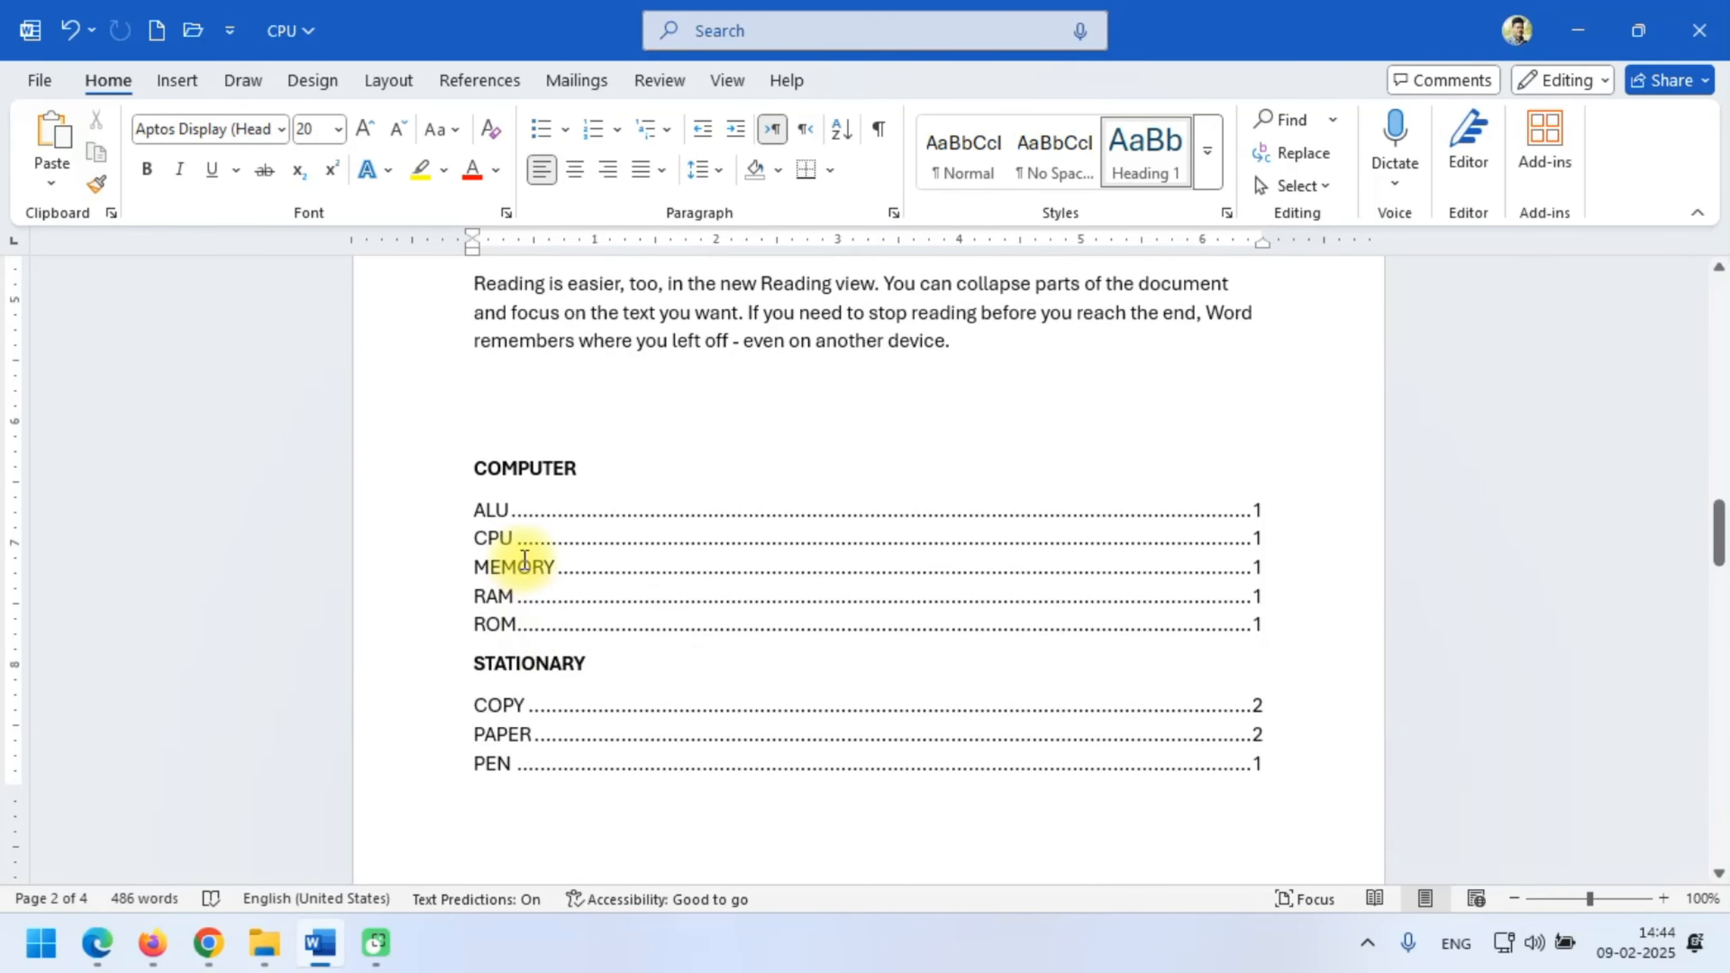
left_click(501, 484)
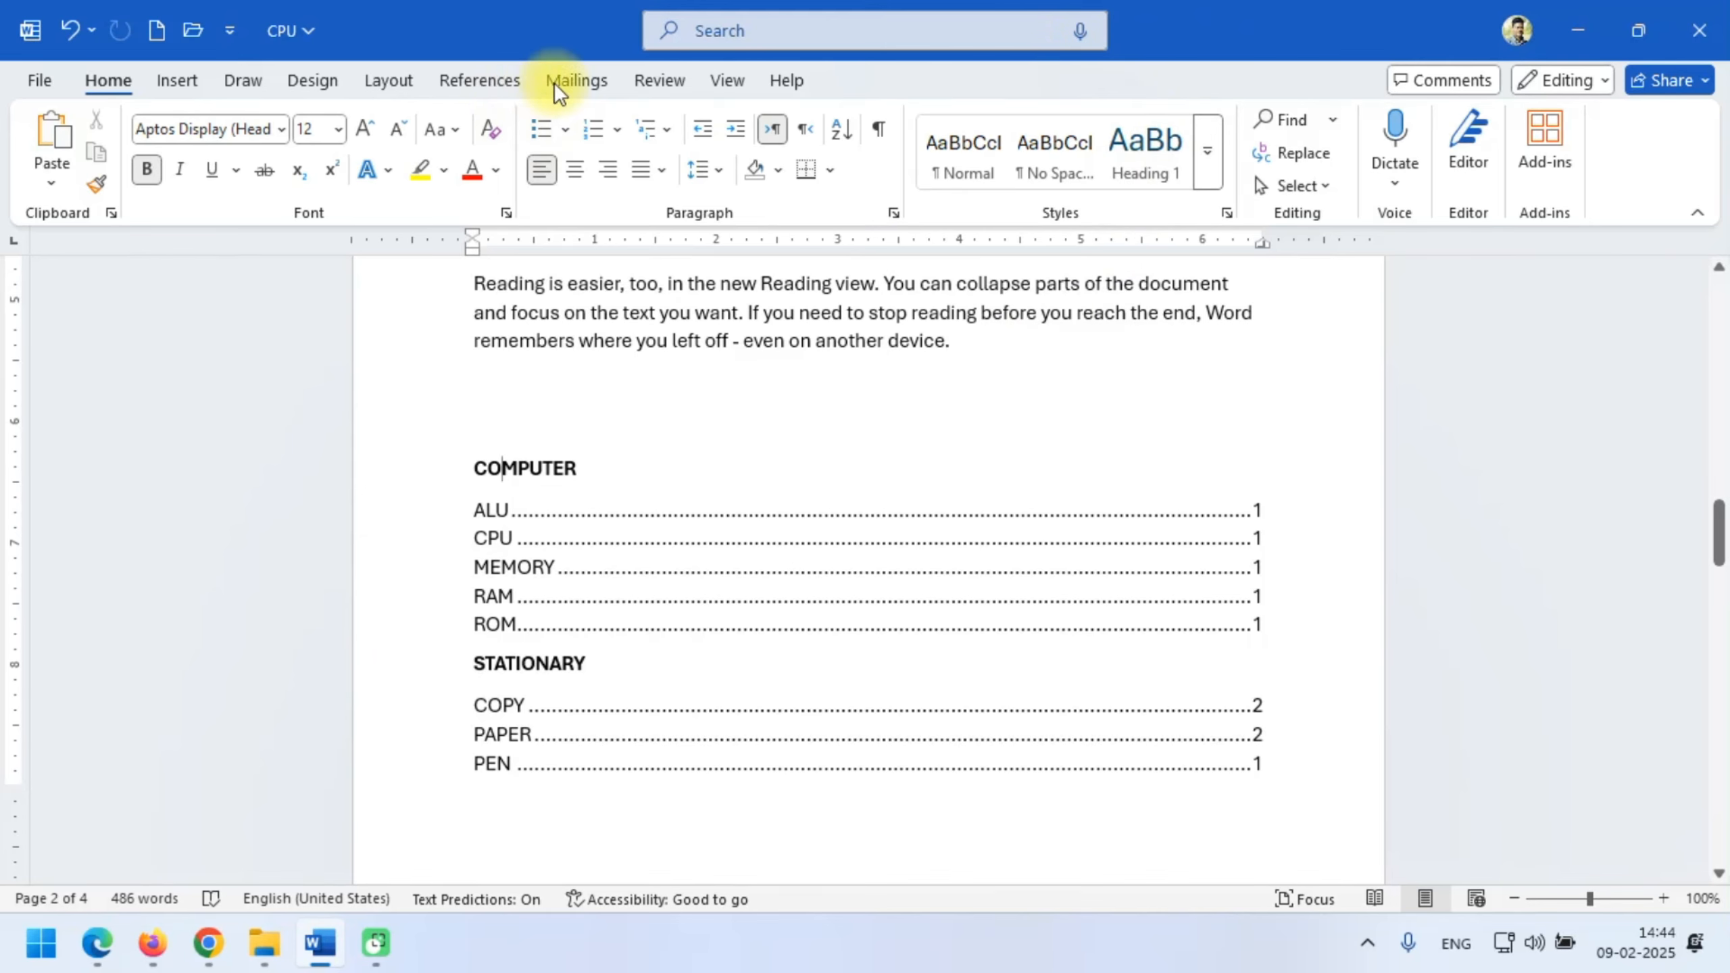
left_click(457, 87)
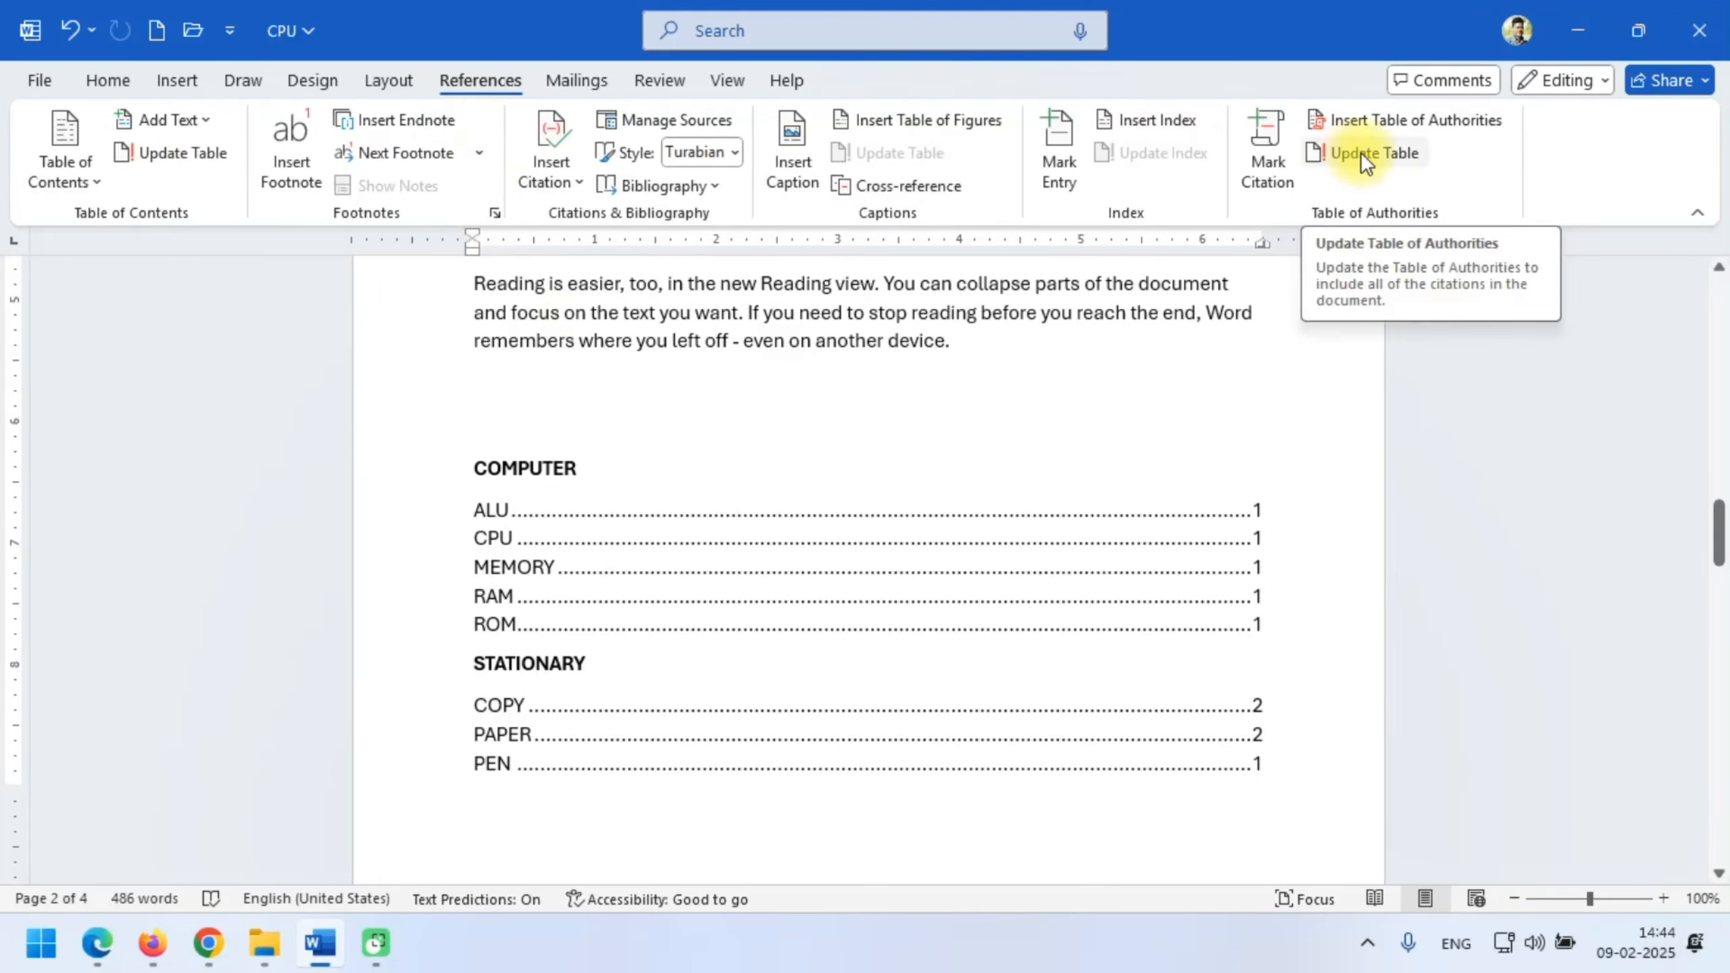
left_click(1360, 151)
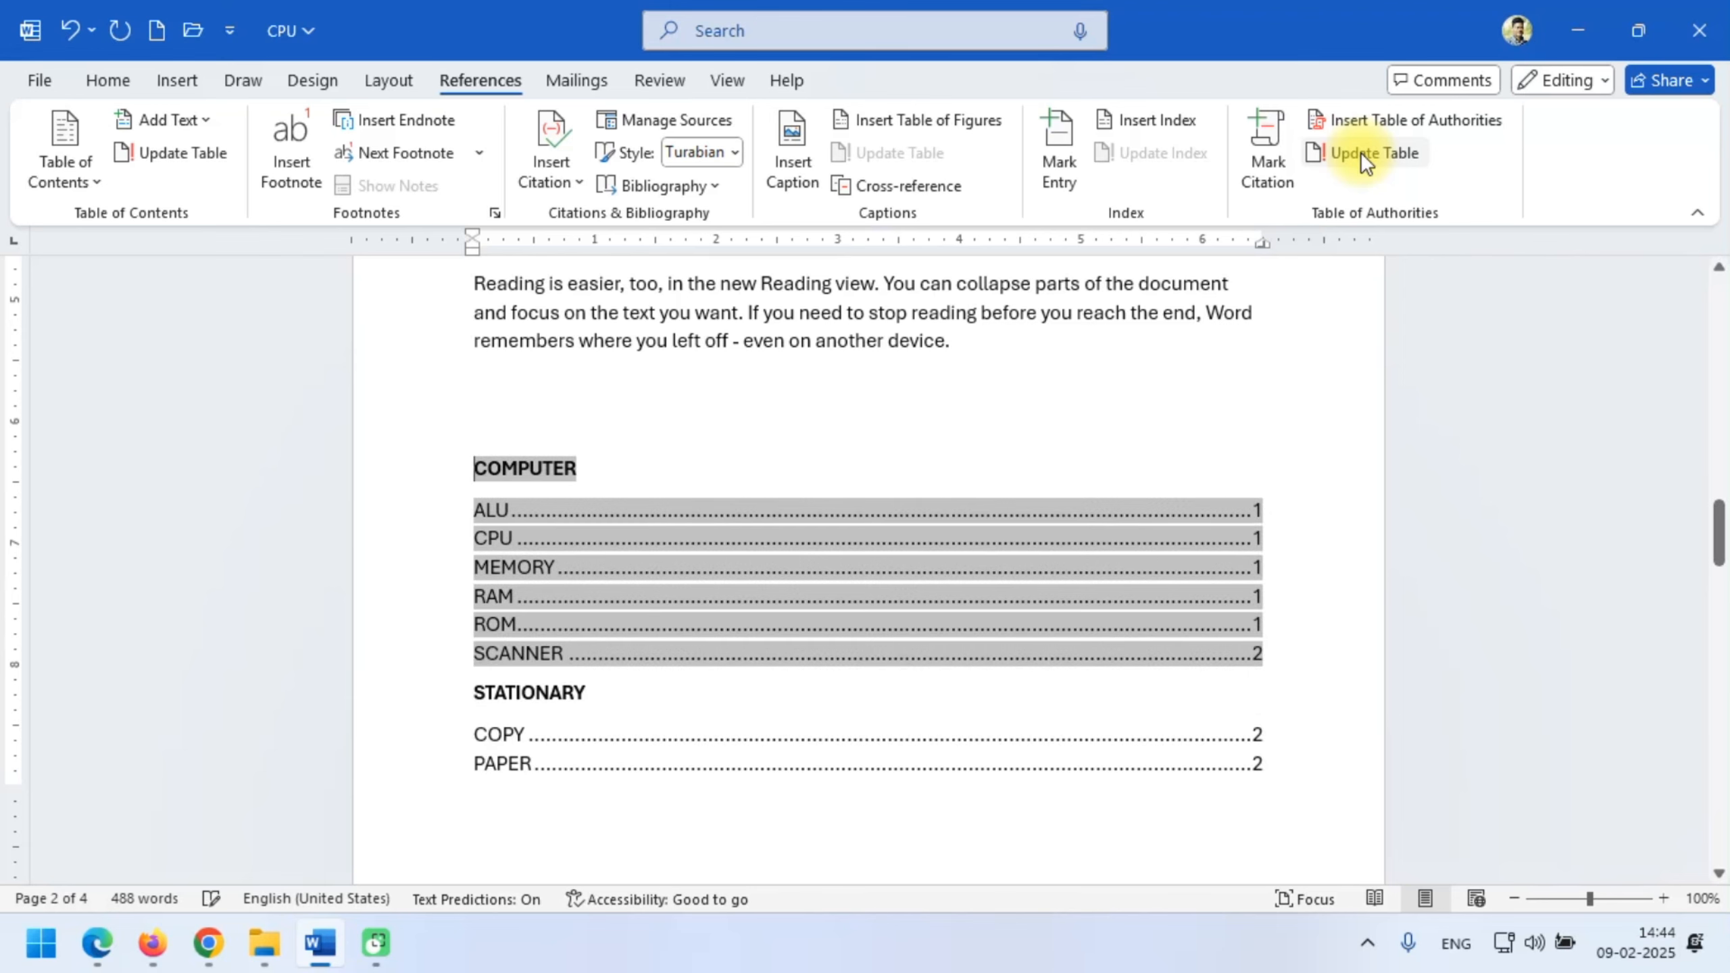
left_click(702, 713)
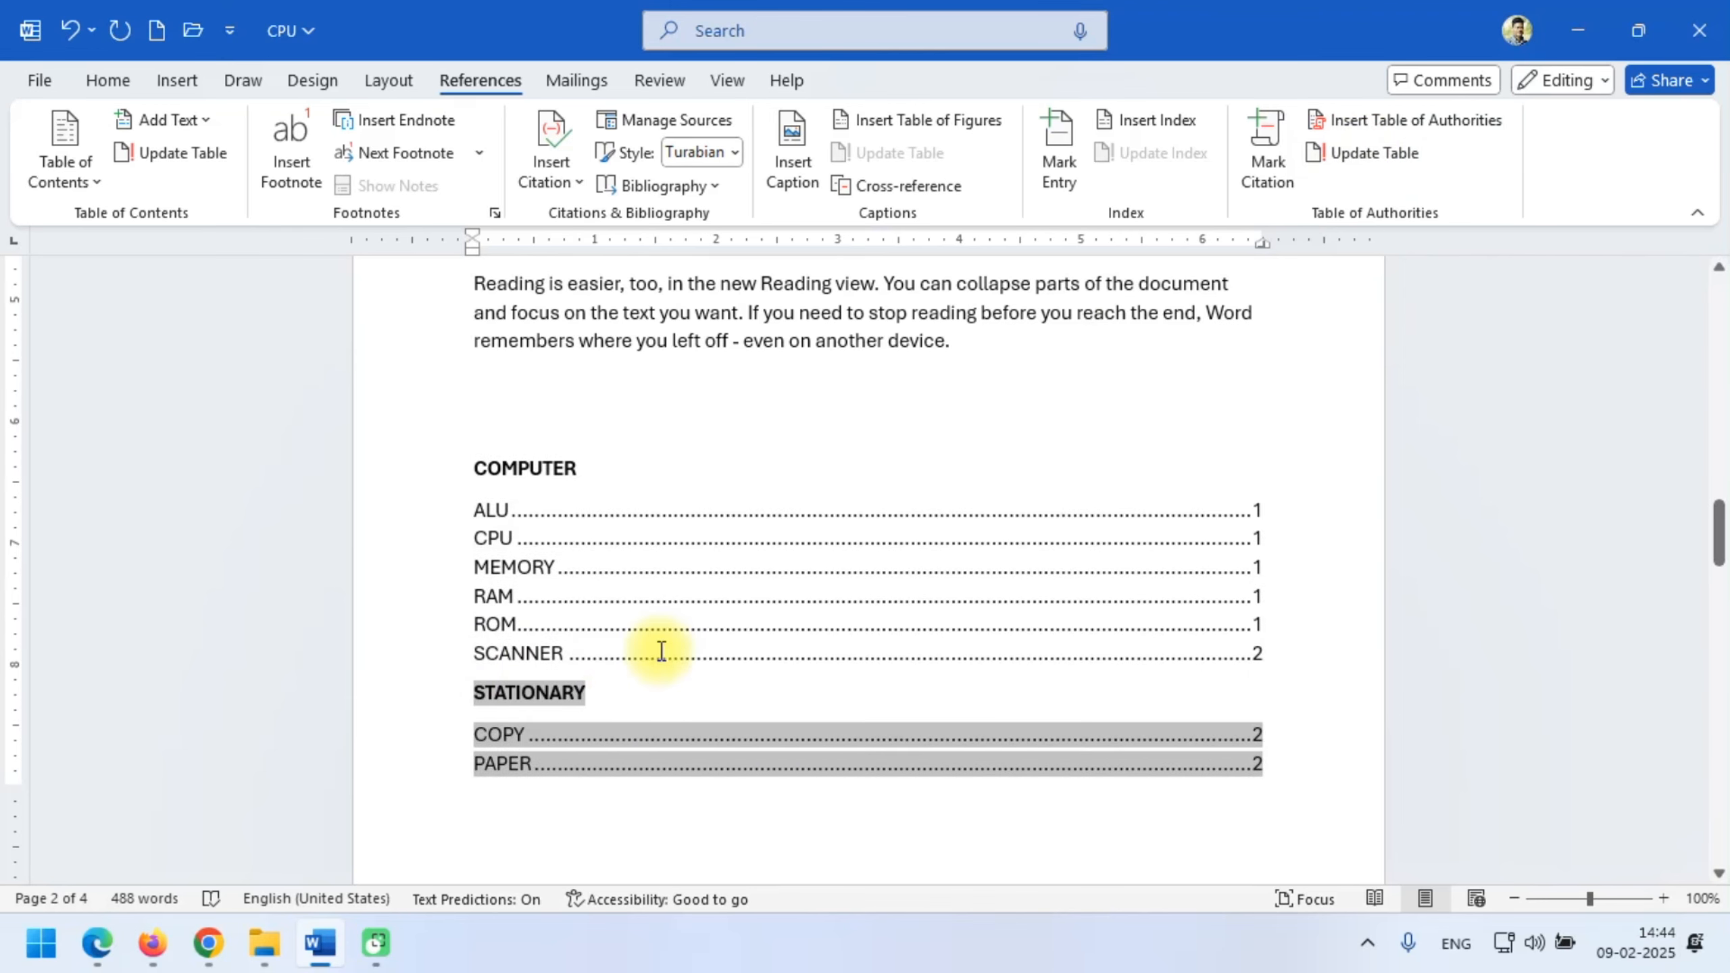
scroll(599, 675, "up", 3)
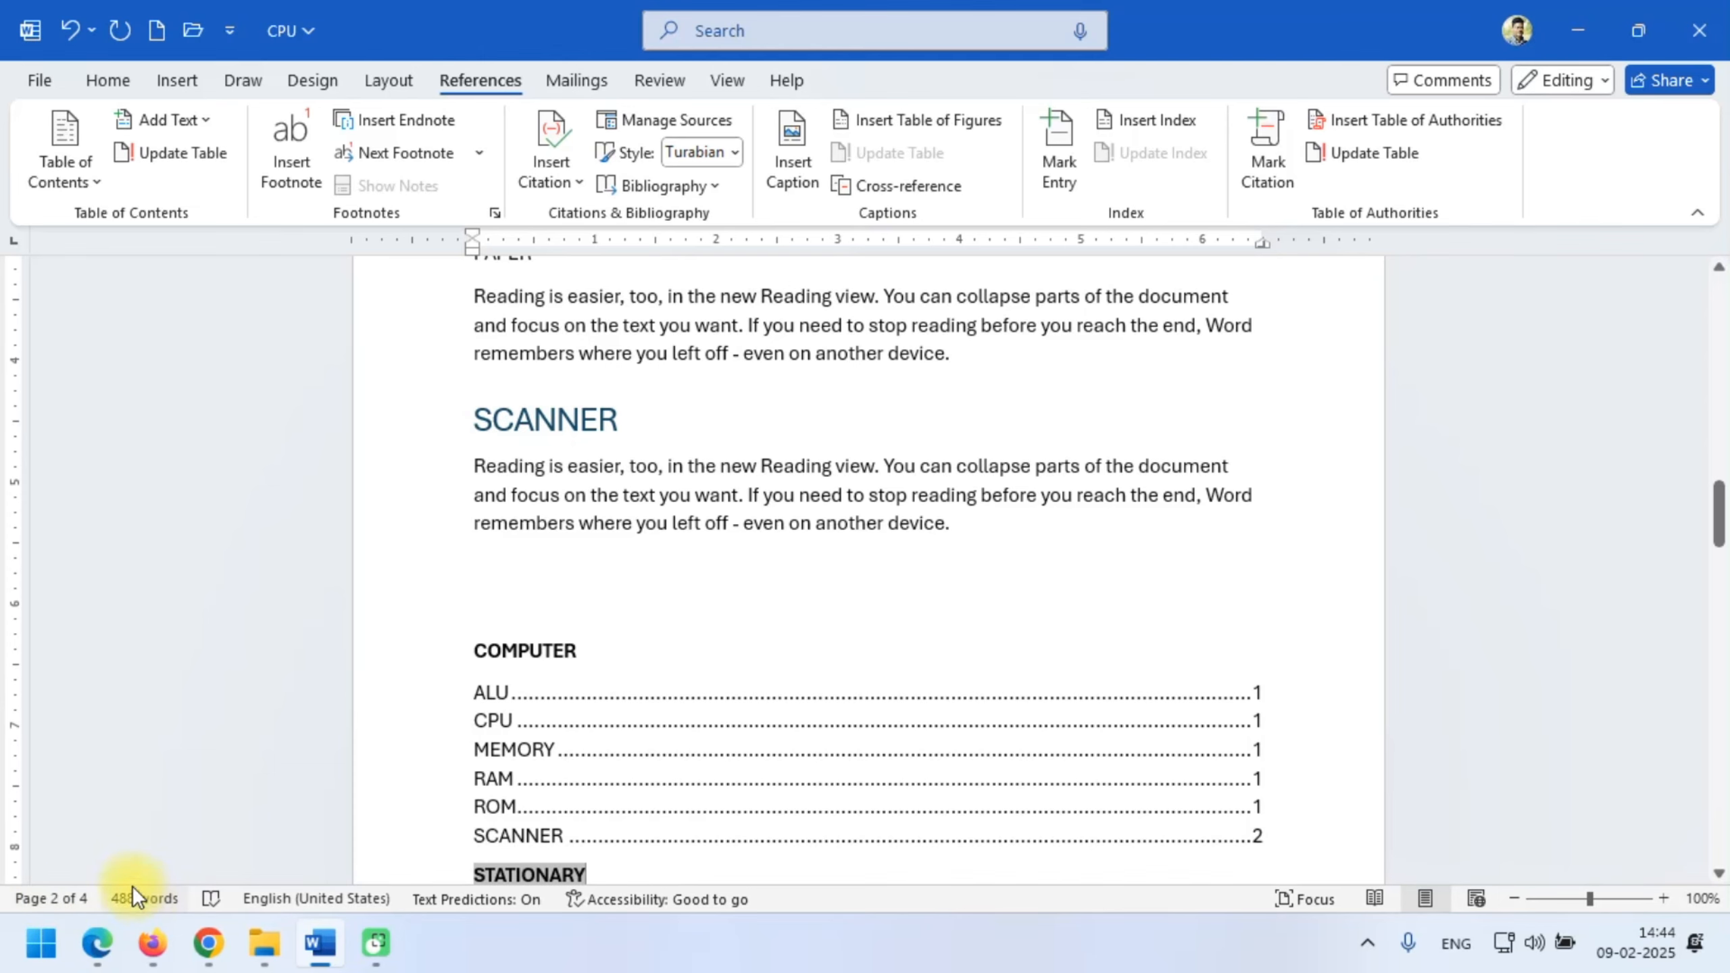
scroll(665, 534, "down", 3)
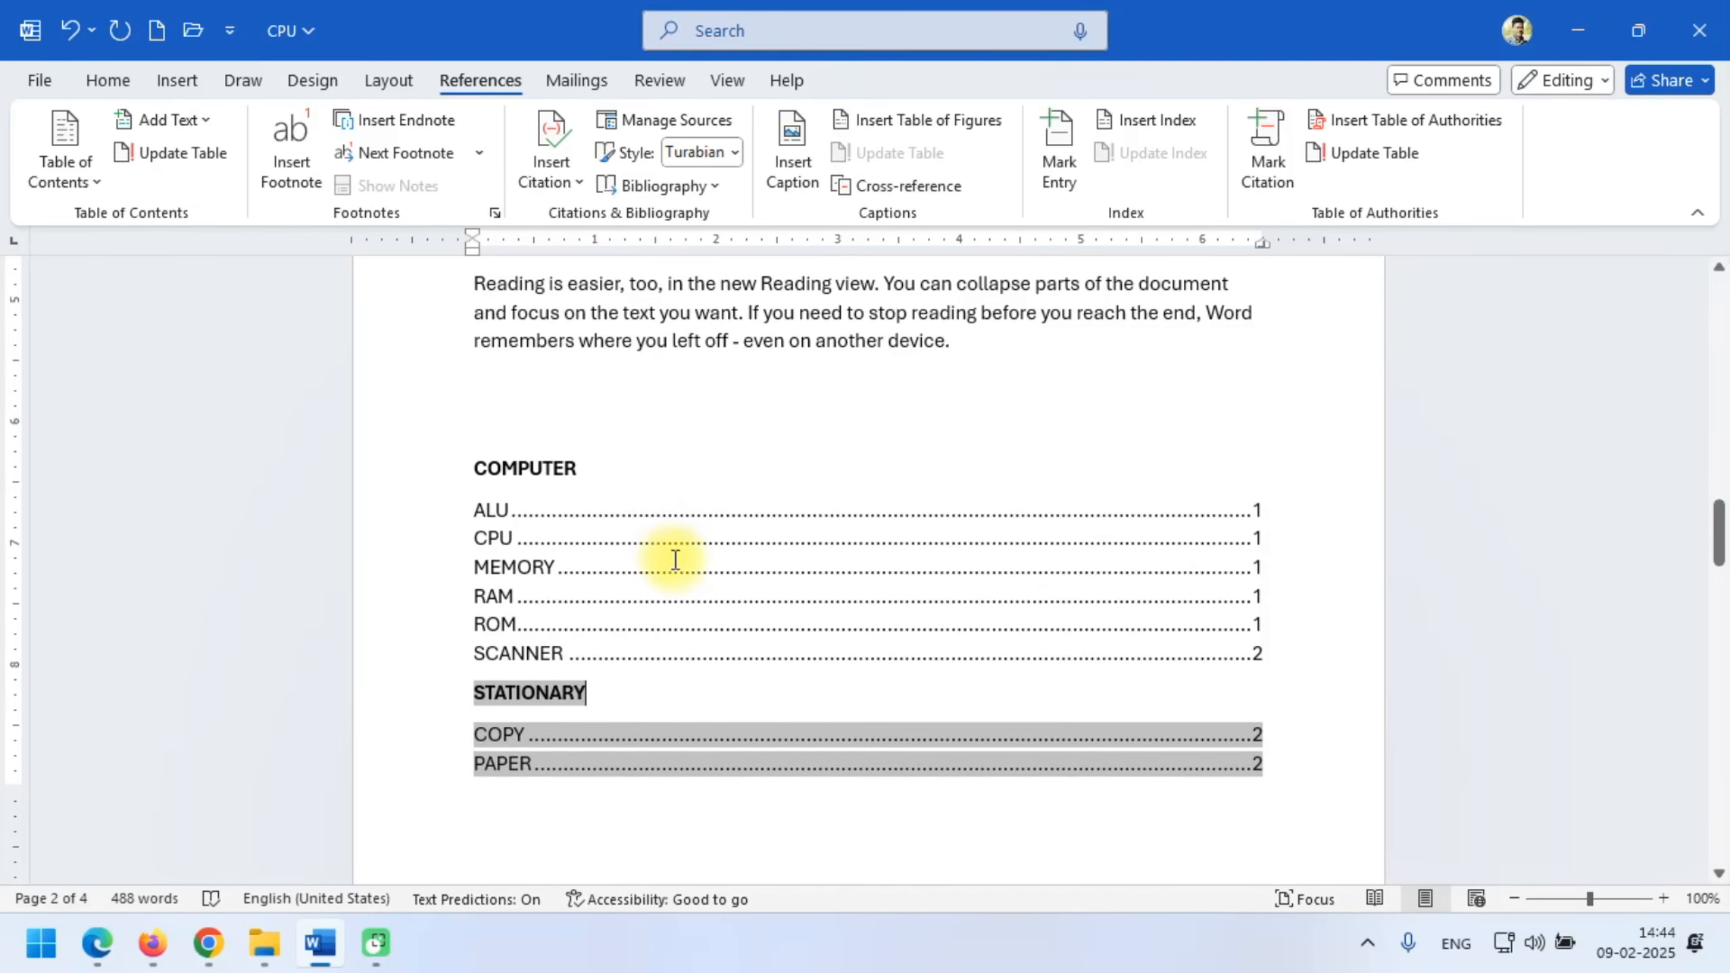
left_click(821, 626)
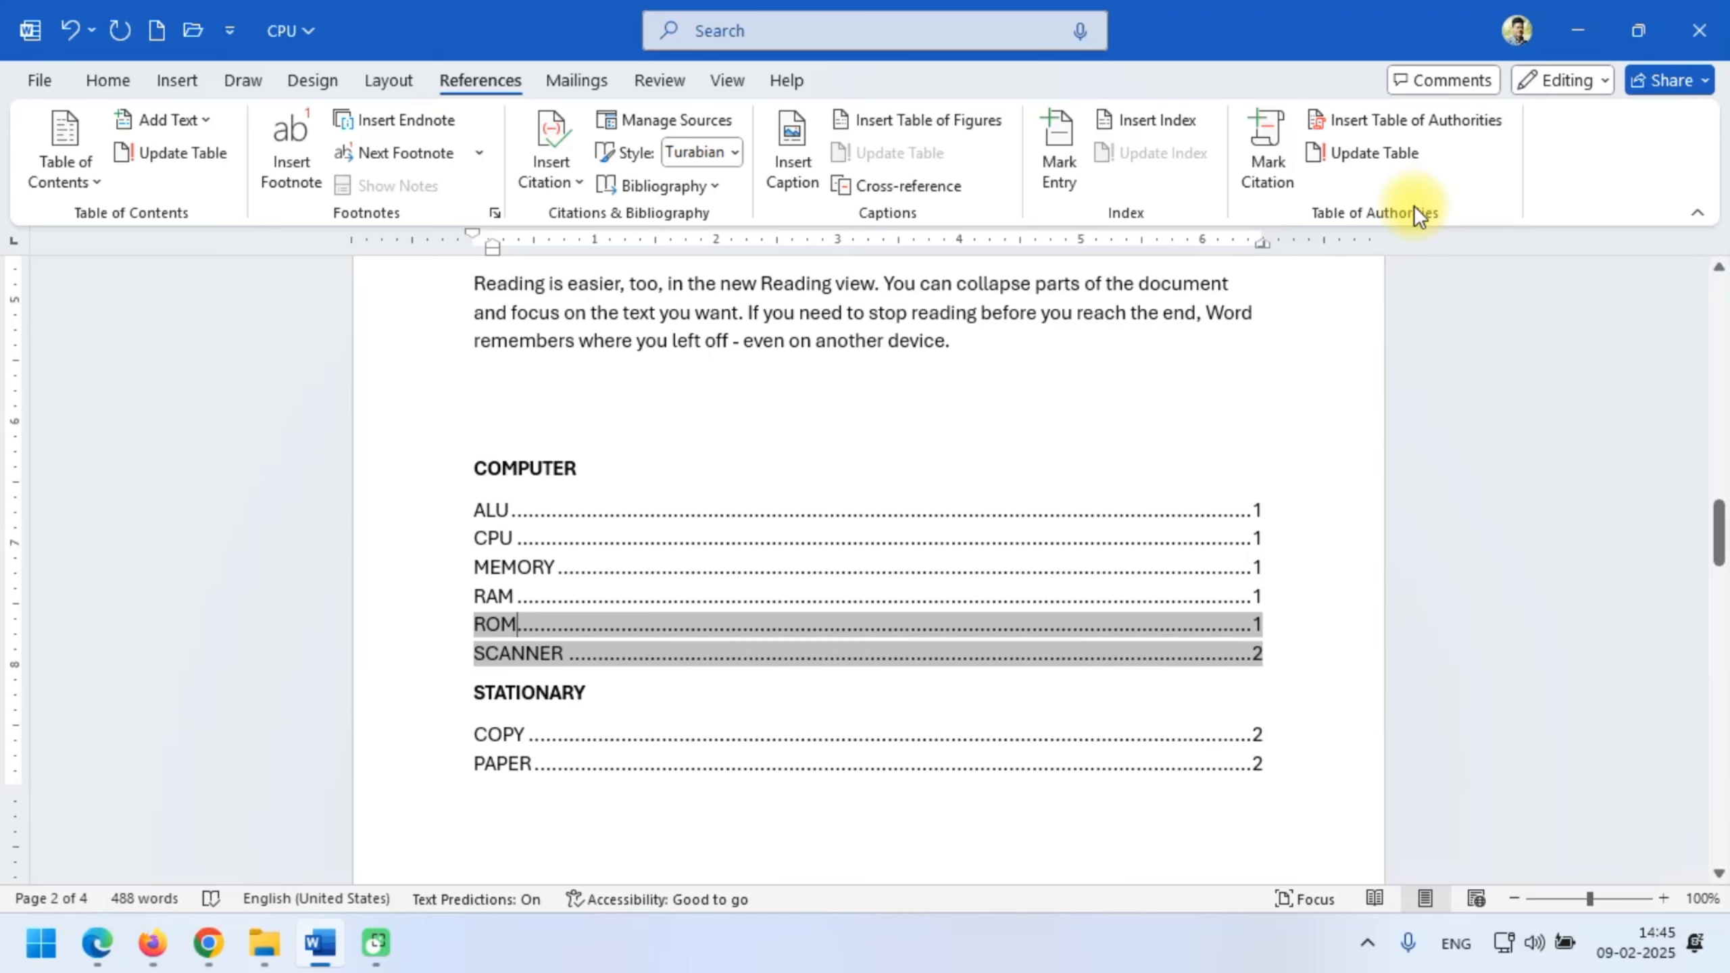
scroll(1035, 444, "up", 10)
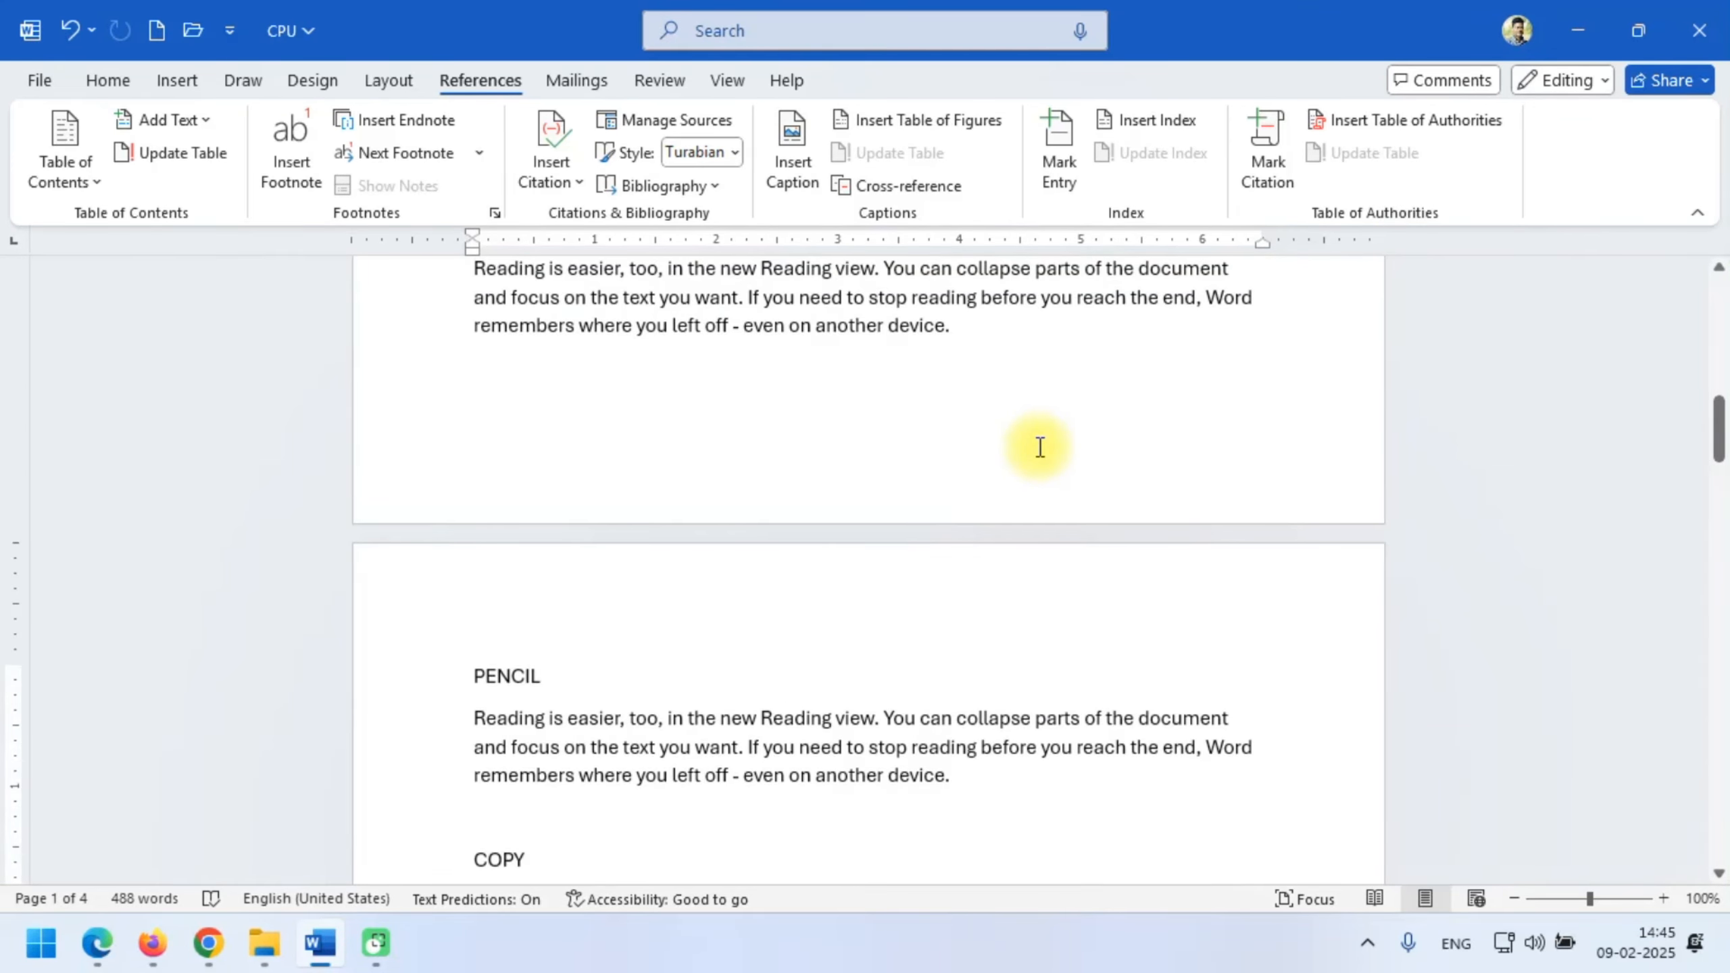
scroll(1040, 448, "up", 2)
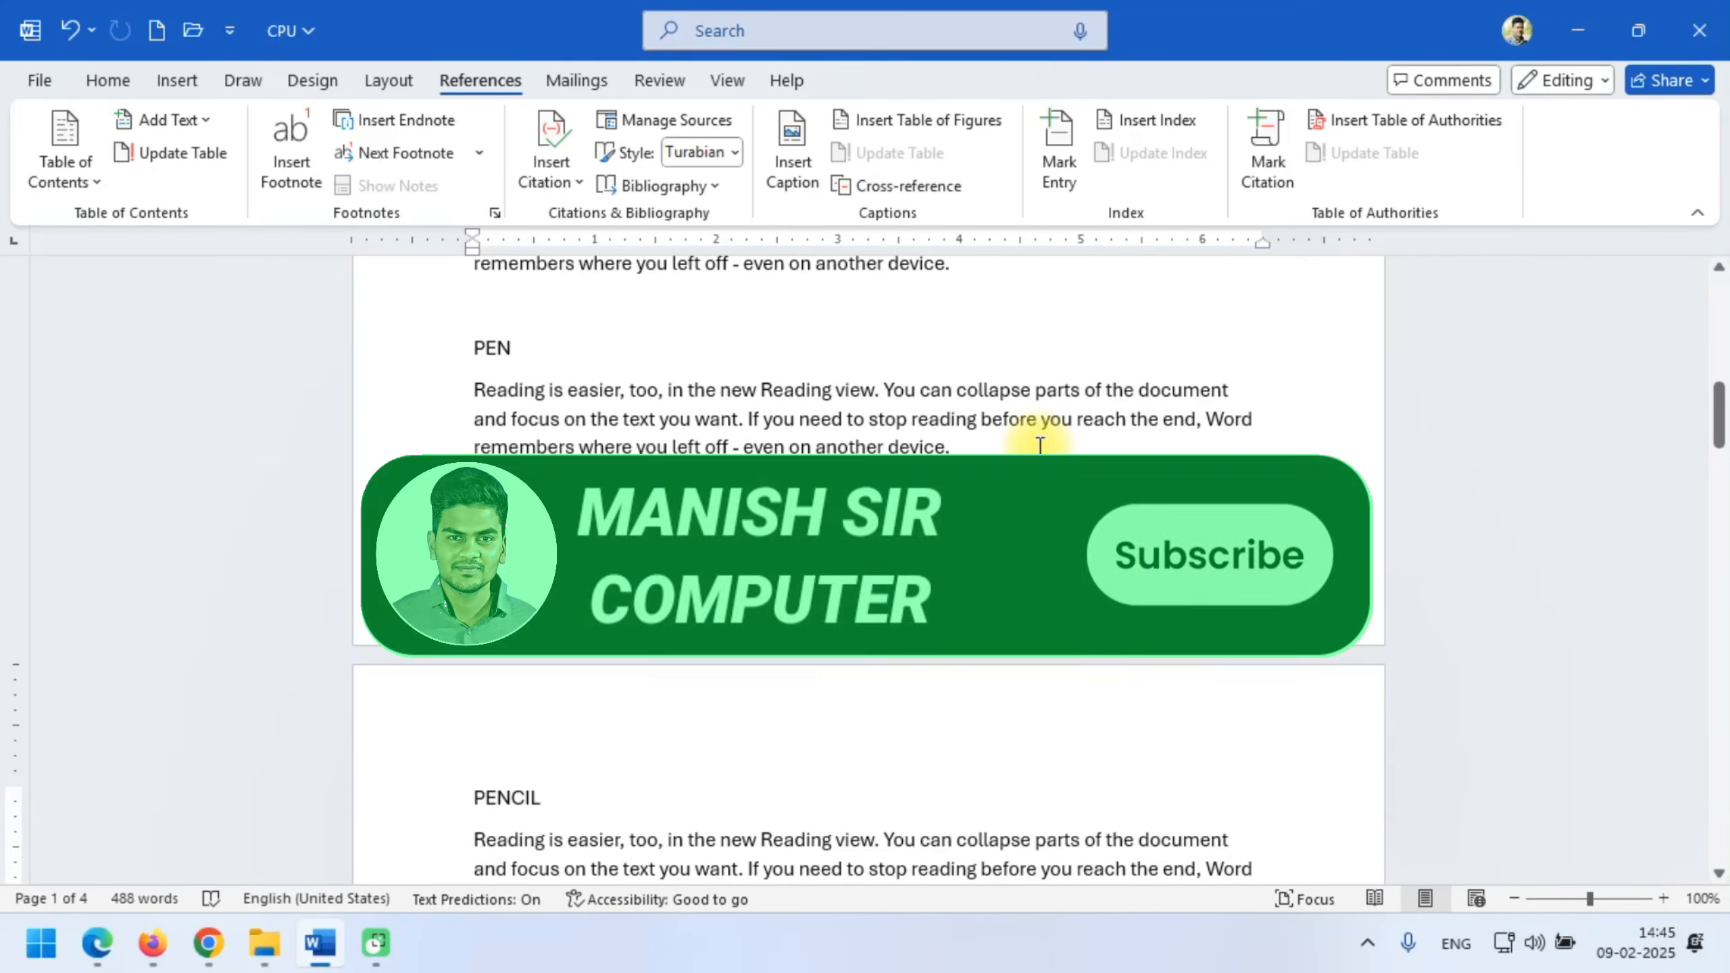